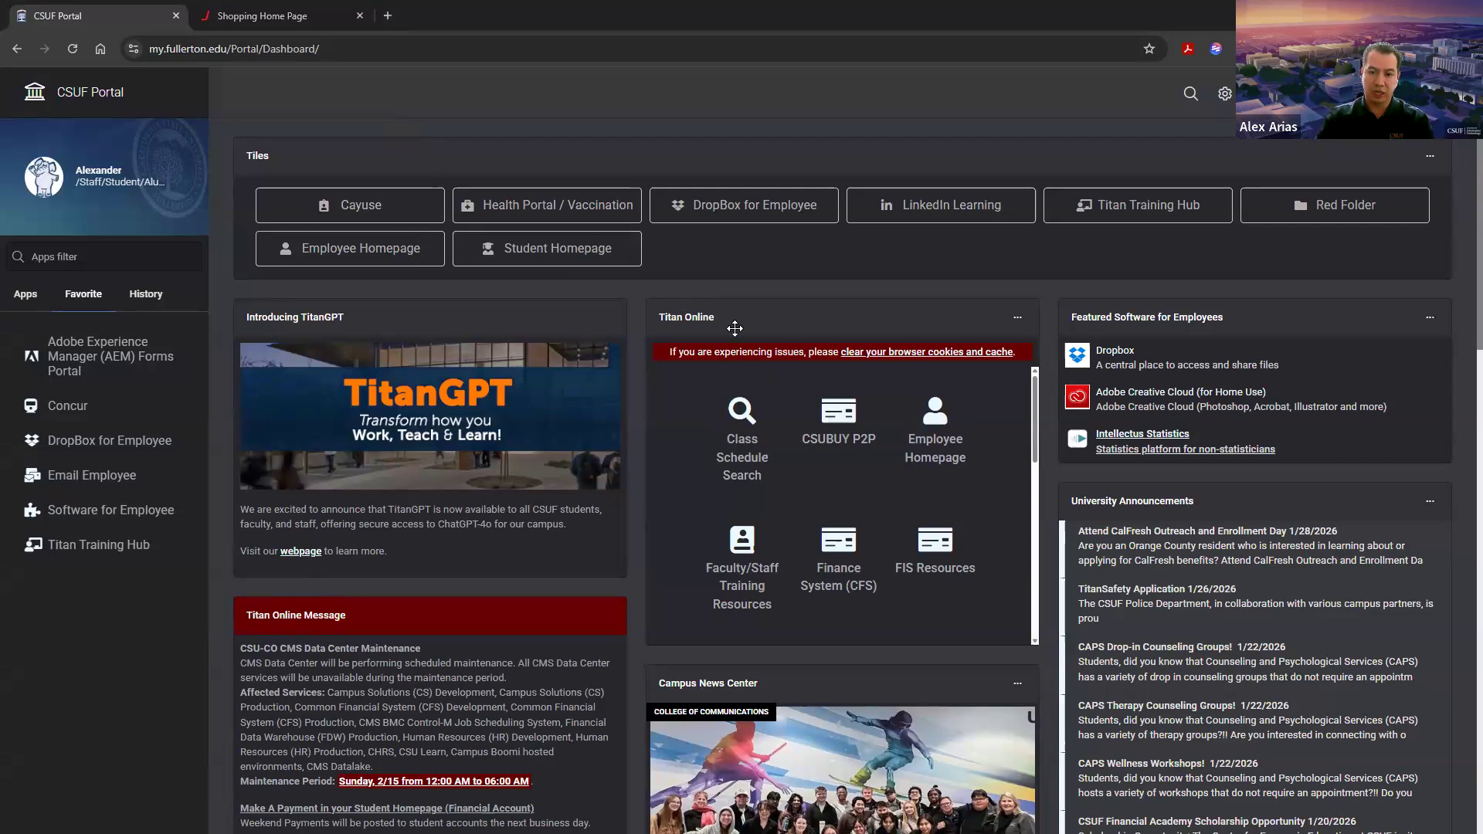
Step: Open CSUBUY P2P from the portal's Titan Online section and review its shopping home page and Quick Links
left_click(838, 440)
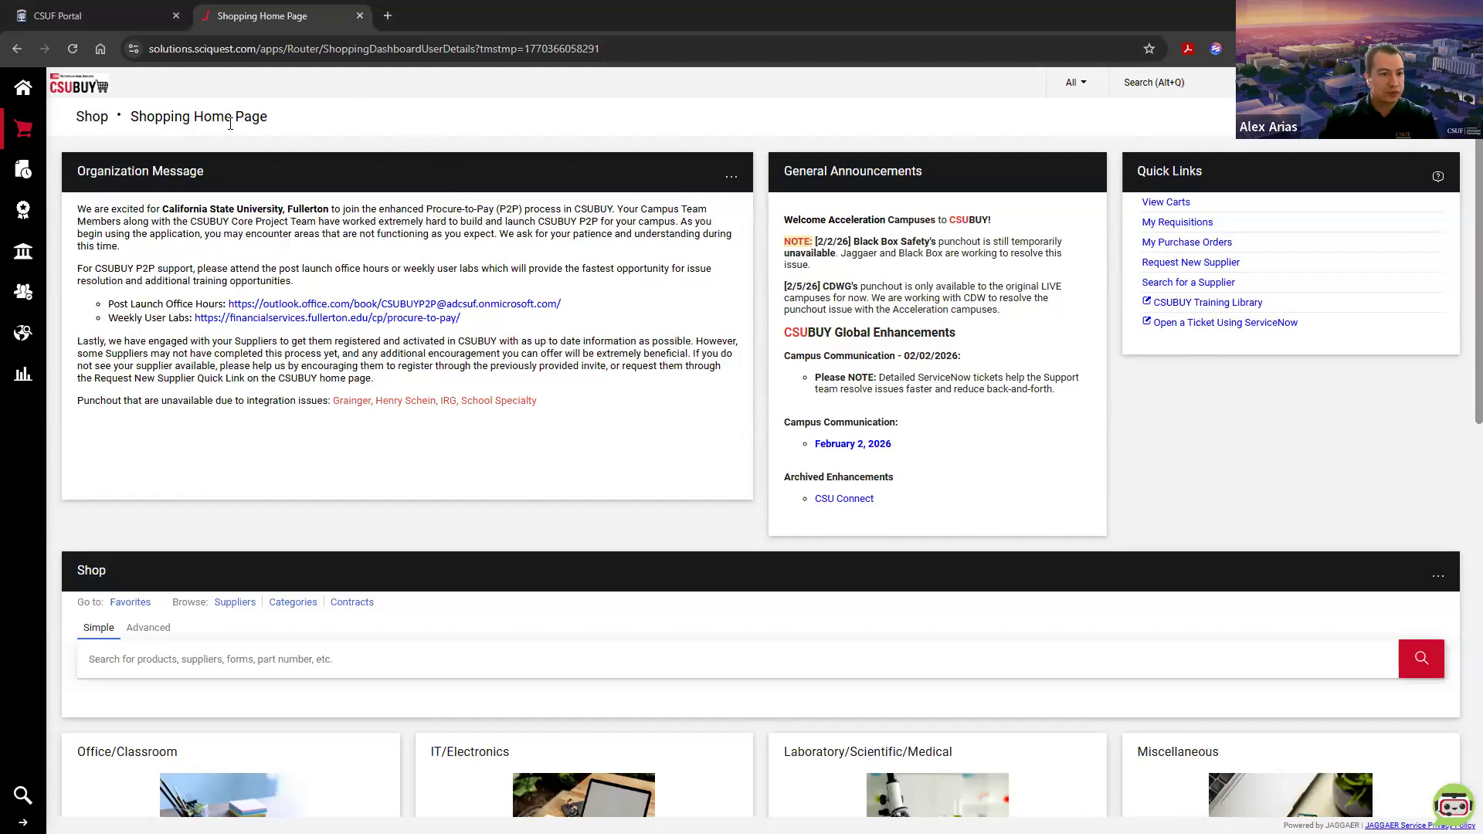
left_click_drag(132, 116, 267, 118)
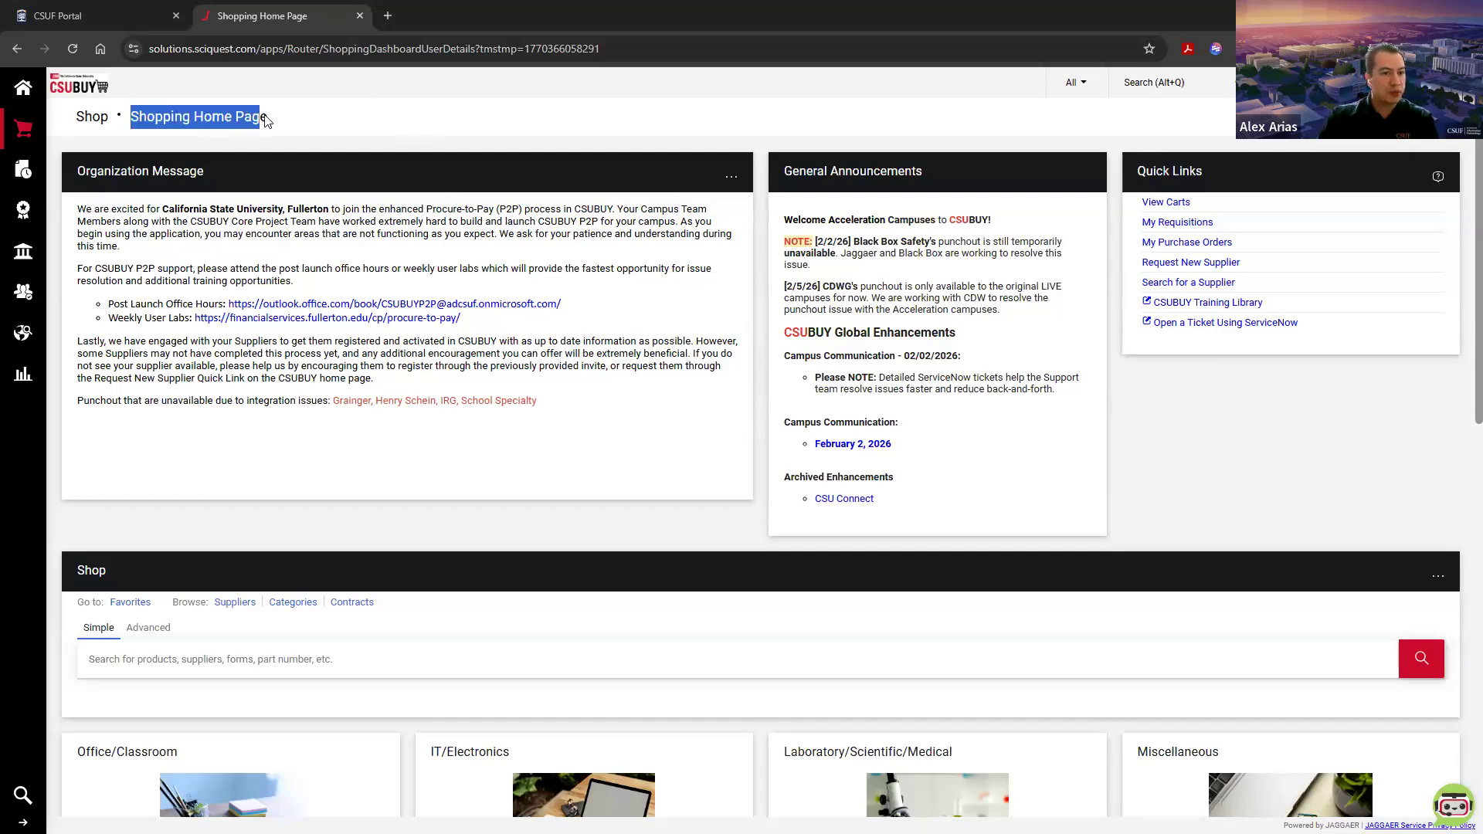
left_click(269, 127)
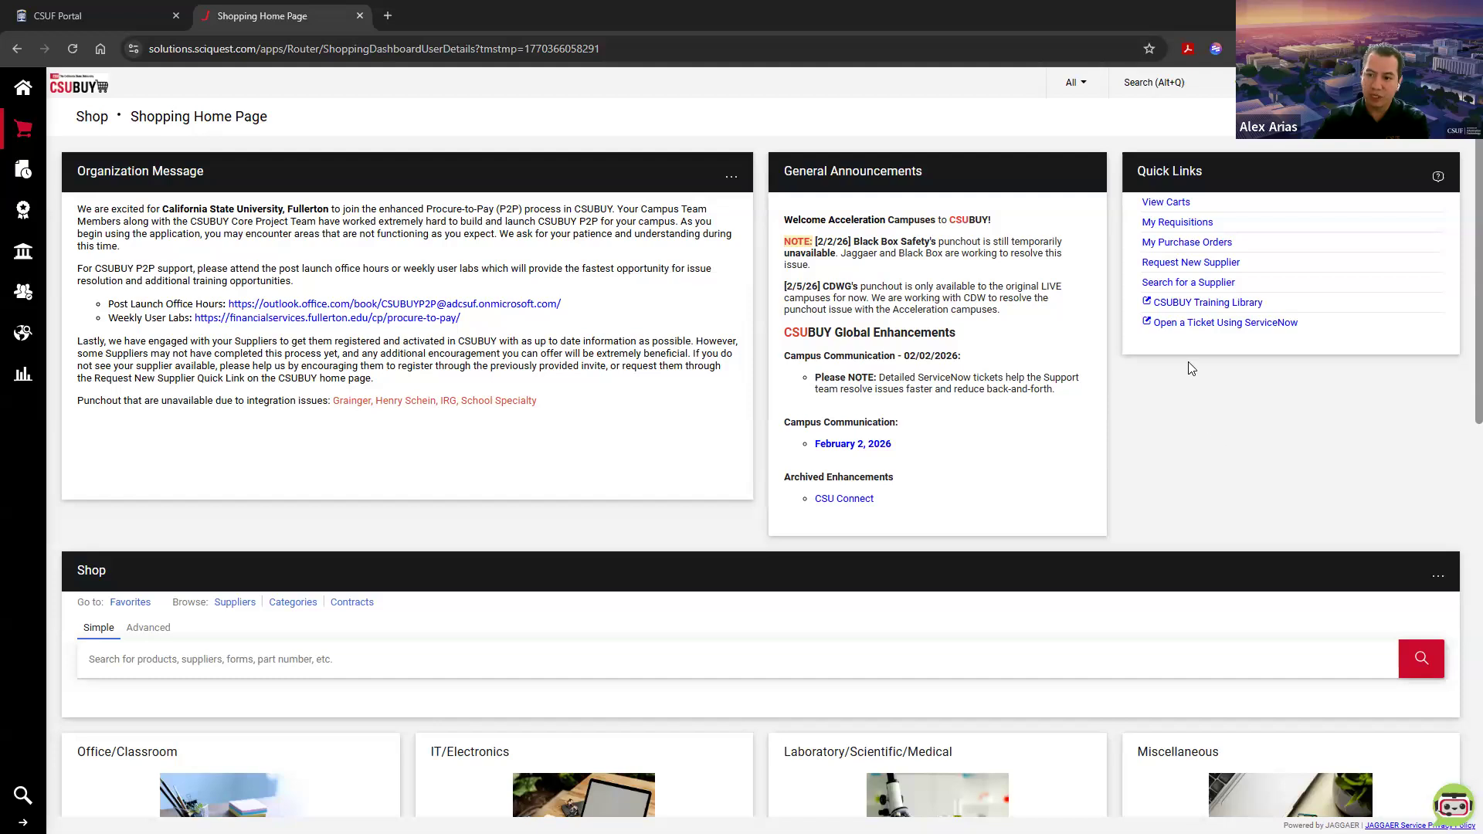
left_click_drag(1139, 171, 1232, 175)
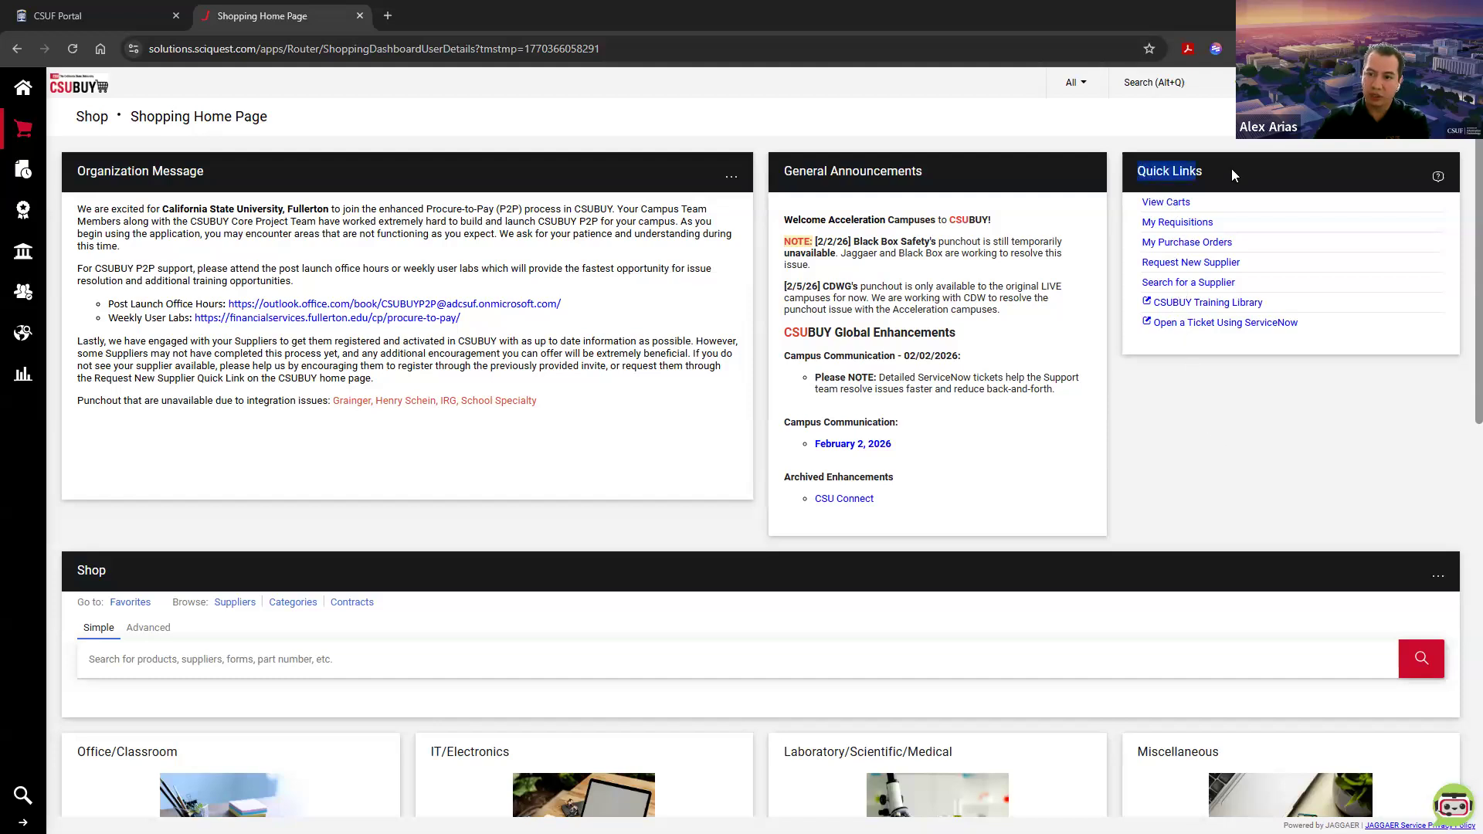
left_click(1230, 168)
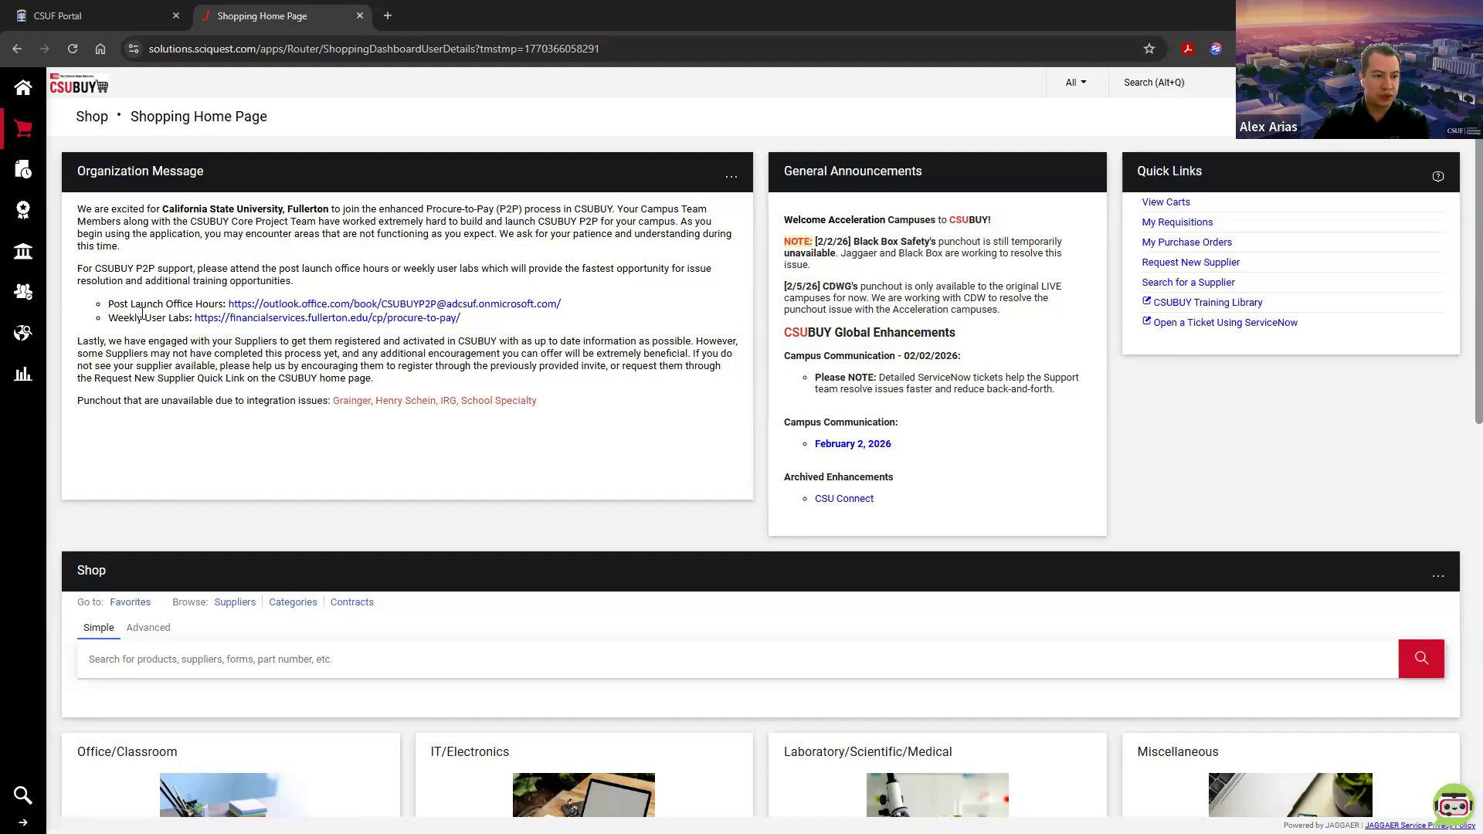
Step: Open the supplier search and set the supplier status filter to All
mouse_move(21, 293)
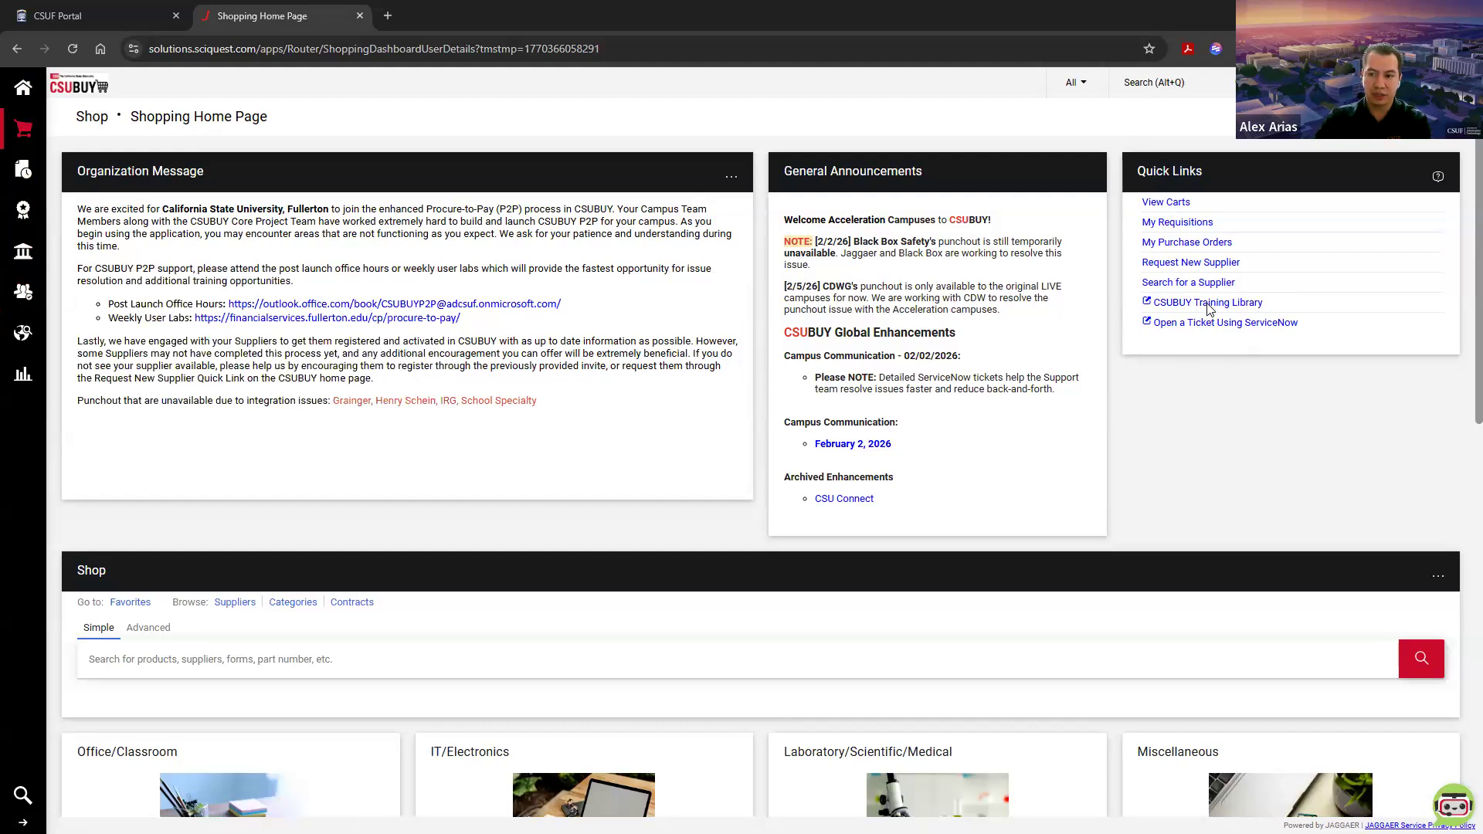
left_click(1189, 284)
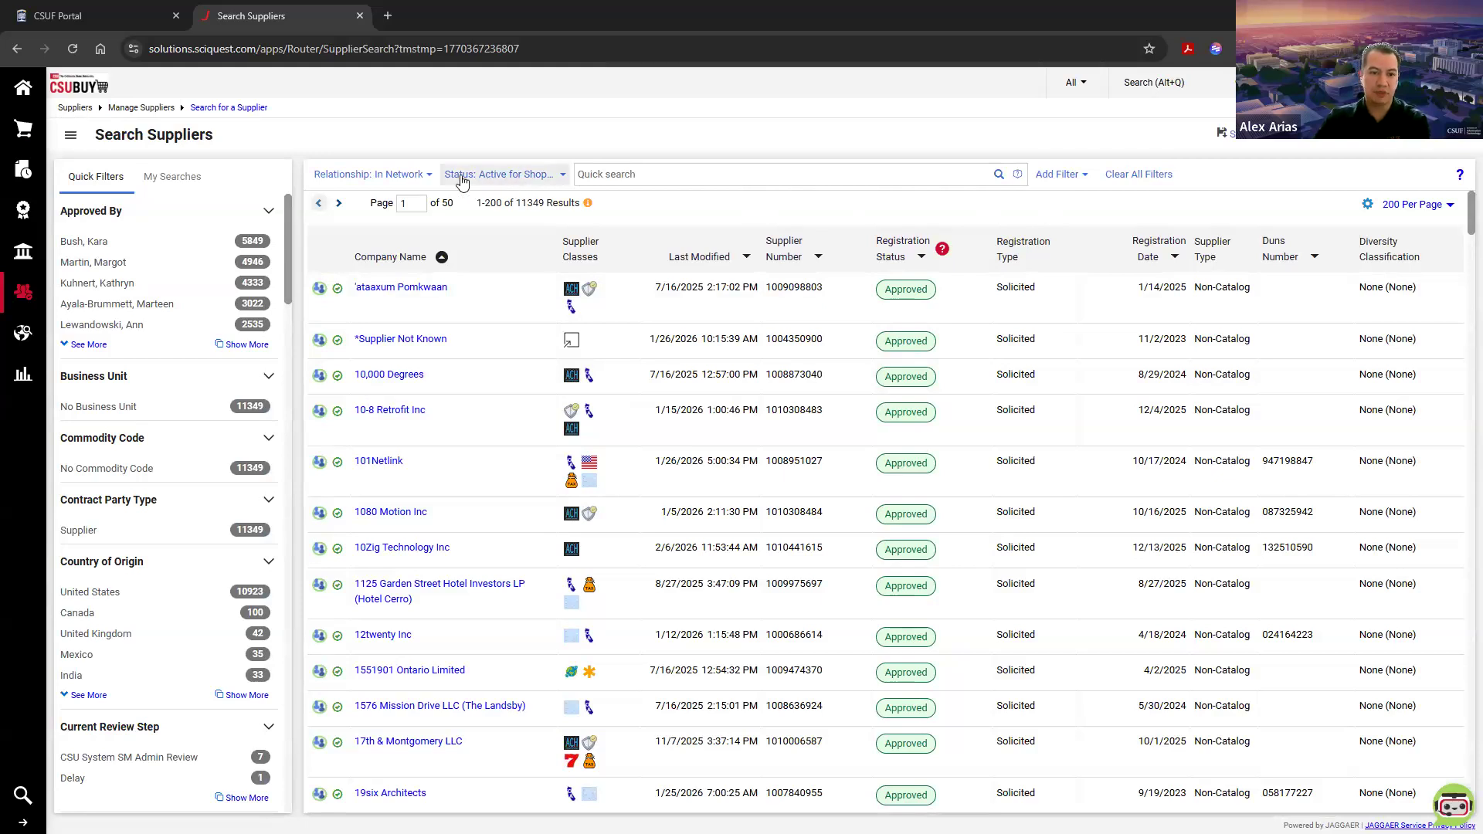
left_click(533, 179)
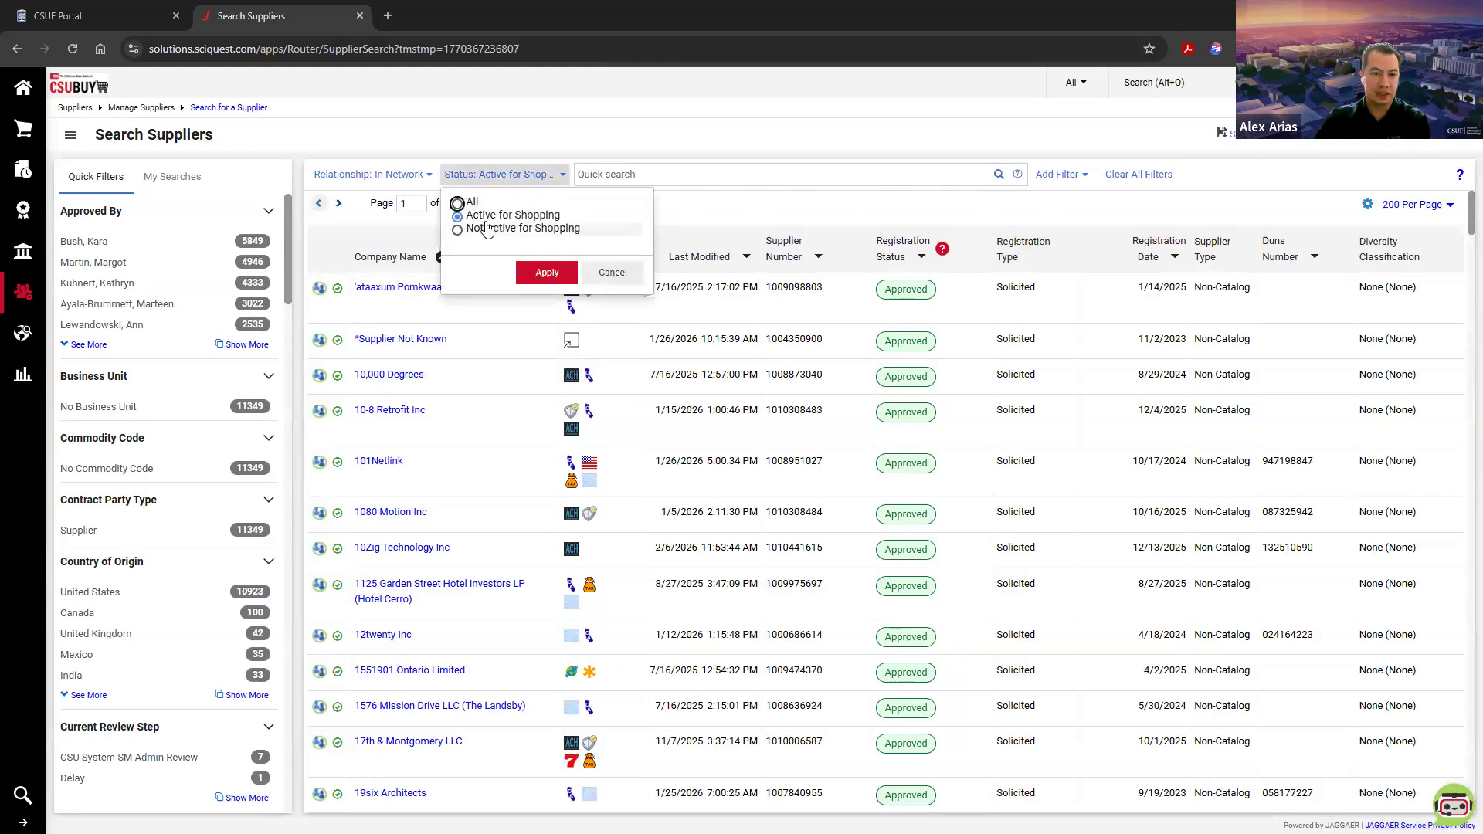
left_click(457, 203)
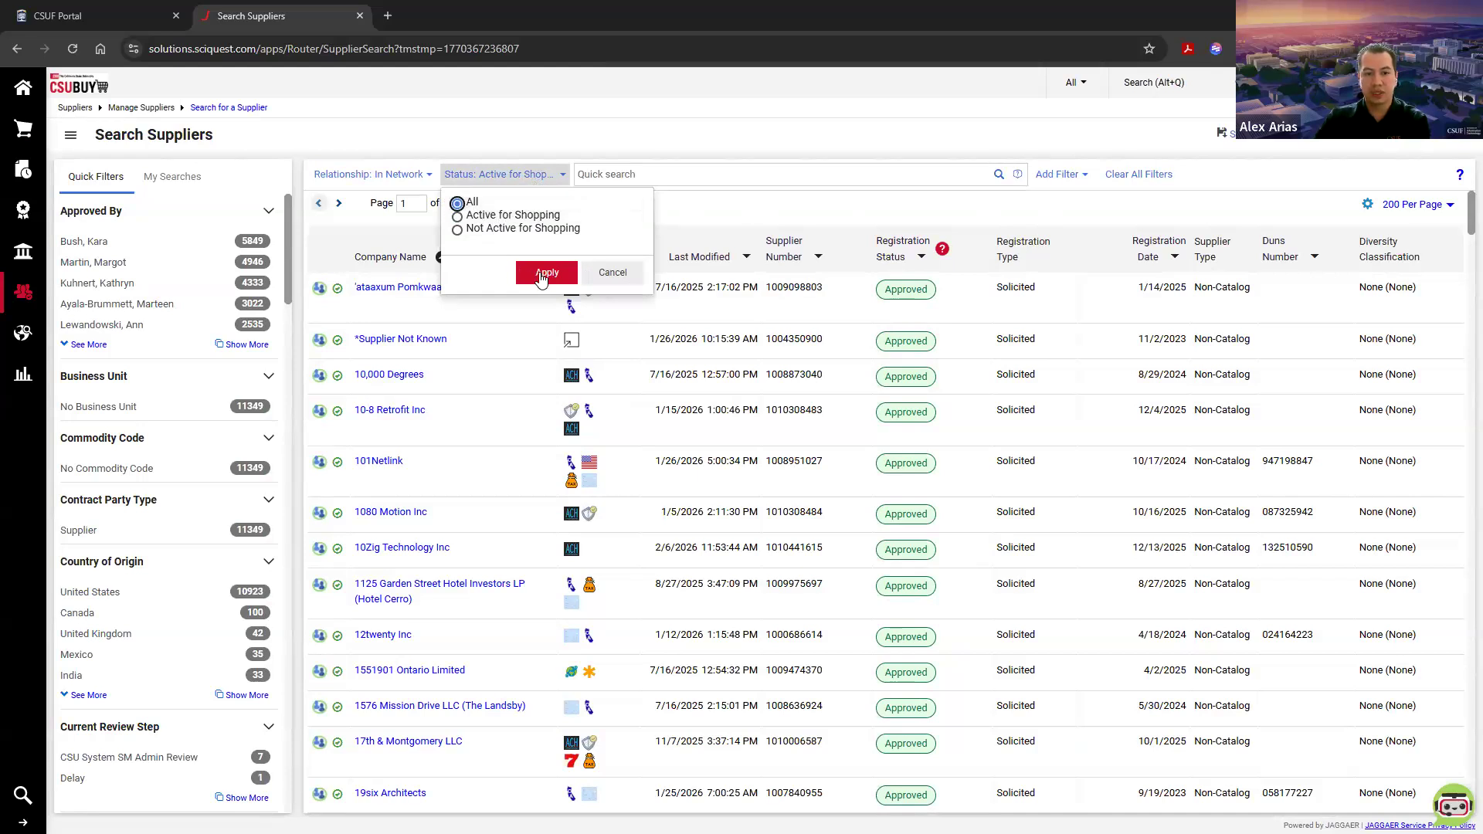
left_click(545, 275)
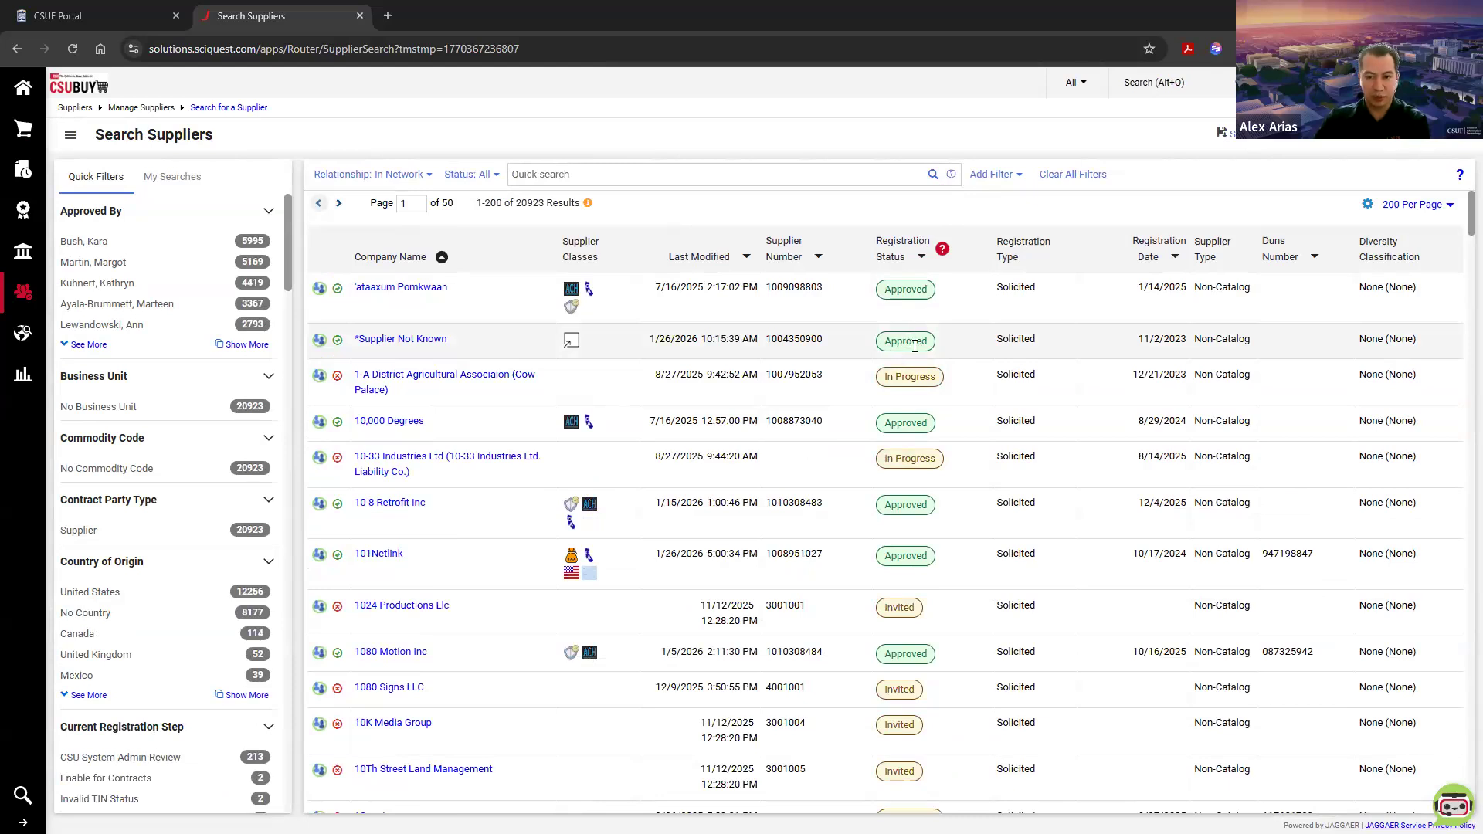
Step: Look over the registration statuses in the supplier list and read the help explanation of each status, then close it
scroll(927, 458, "down", 3)
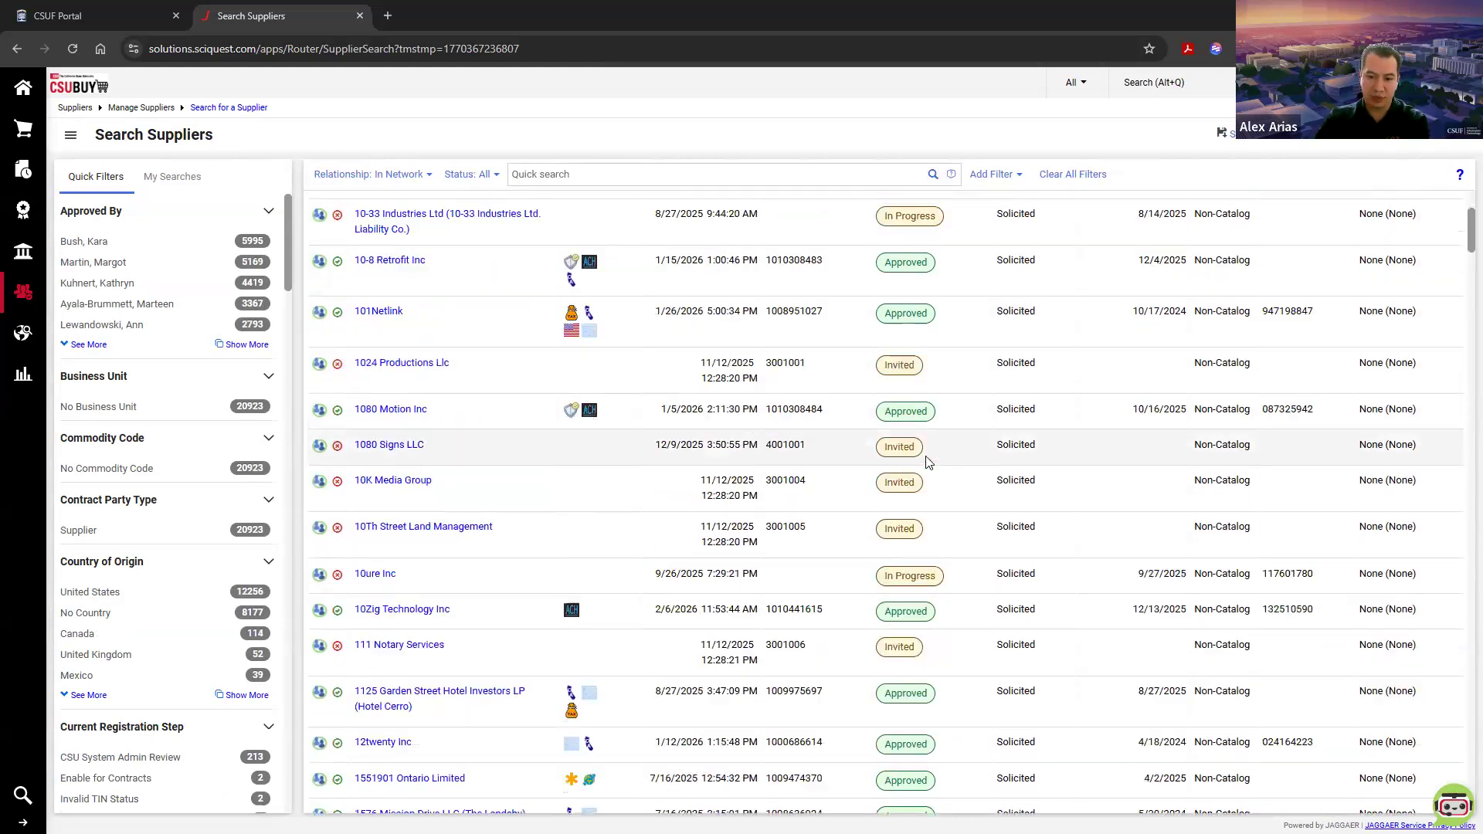
scroll(919, 432, "down", 8)
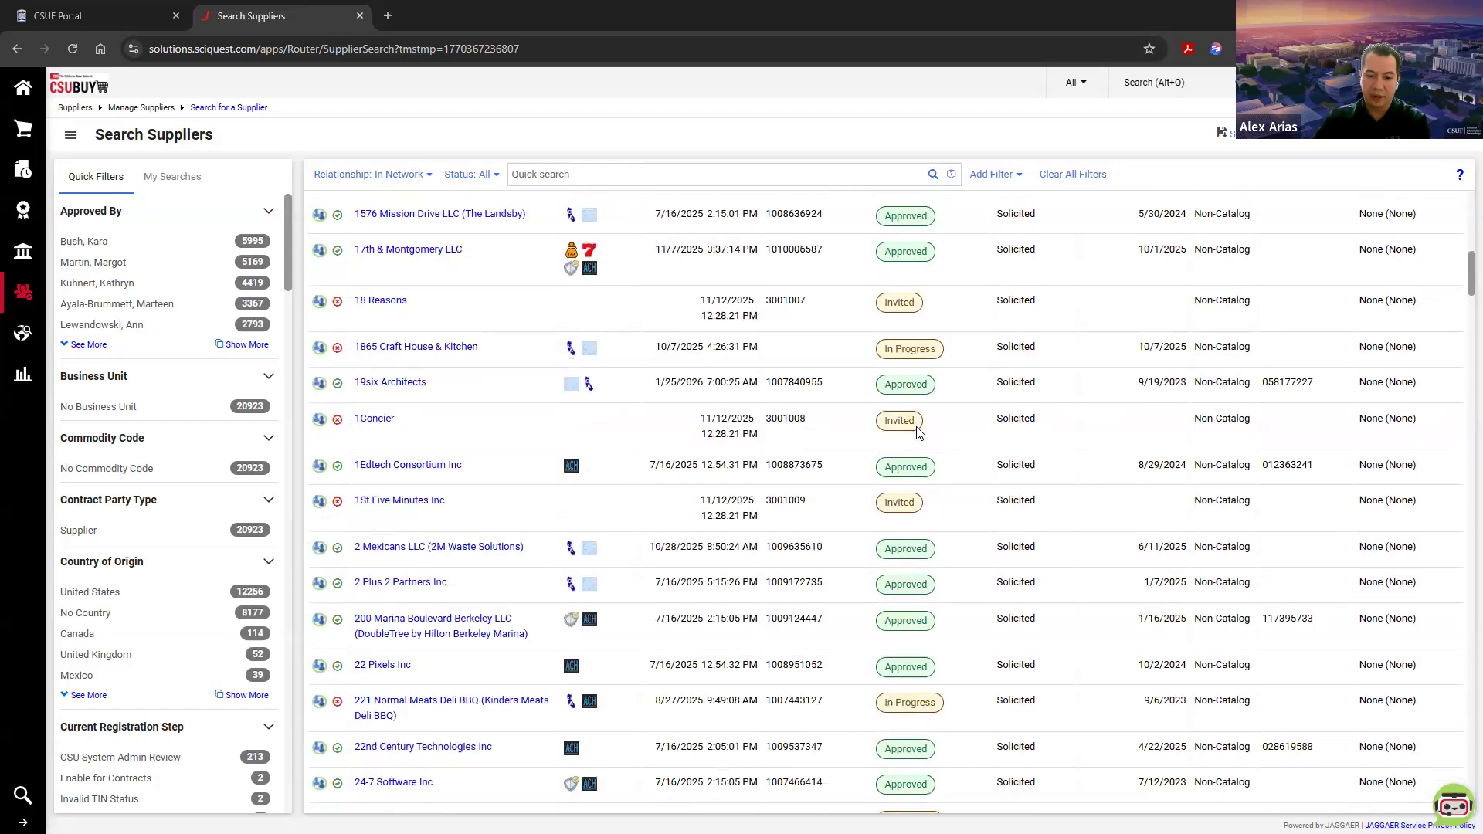
scroll(918, 425, "up", 11)
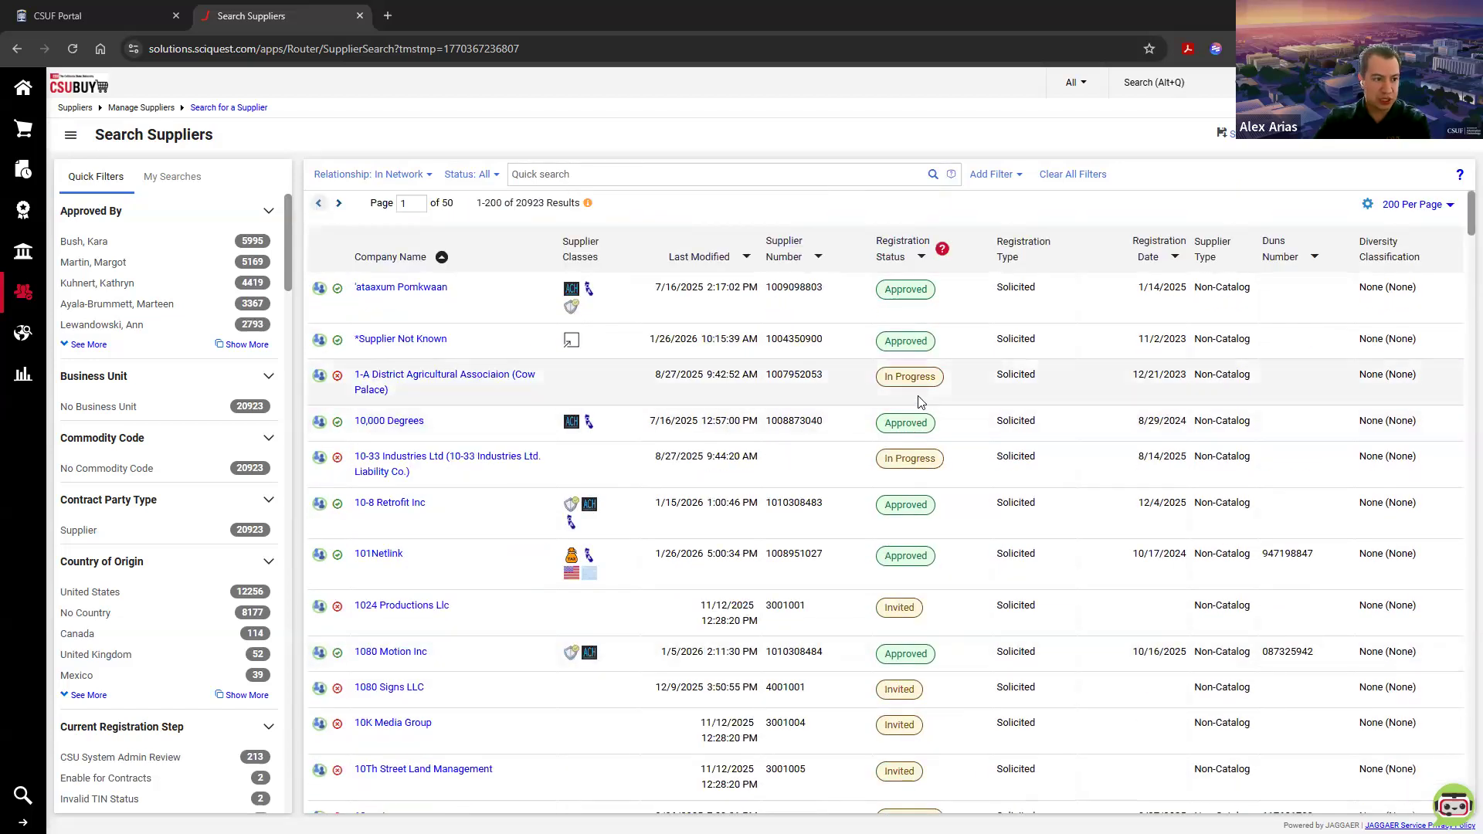
left_click(942, 252)
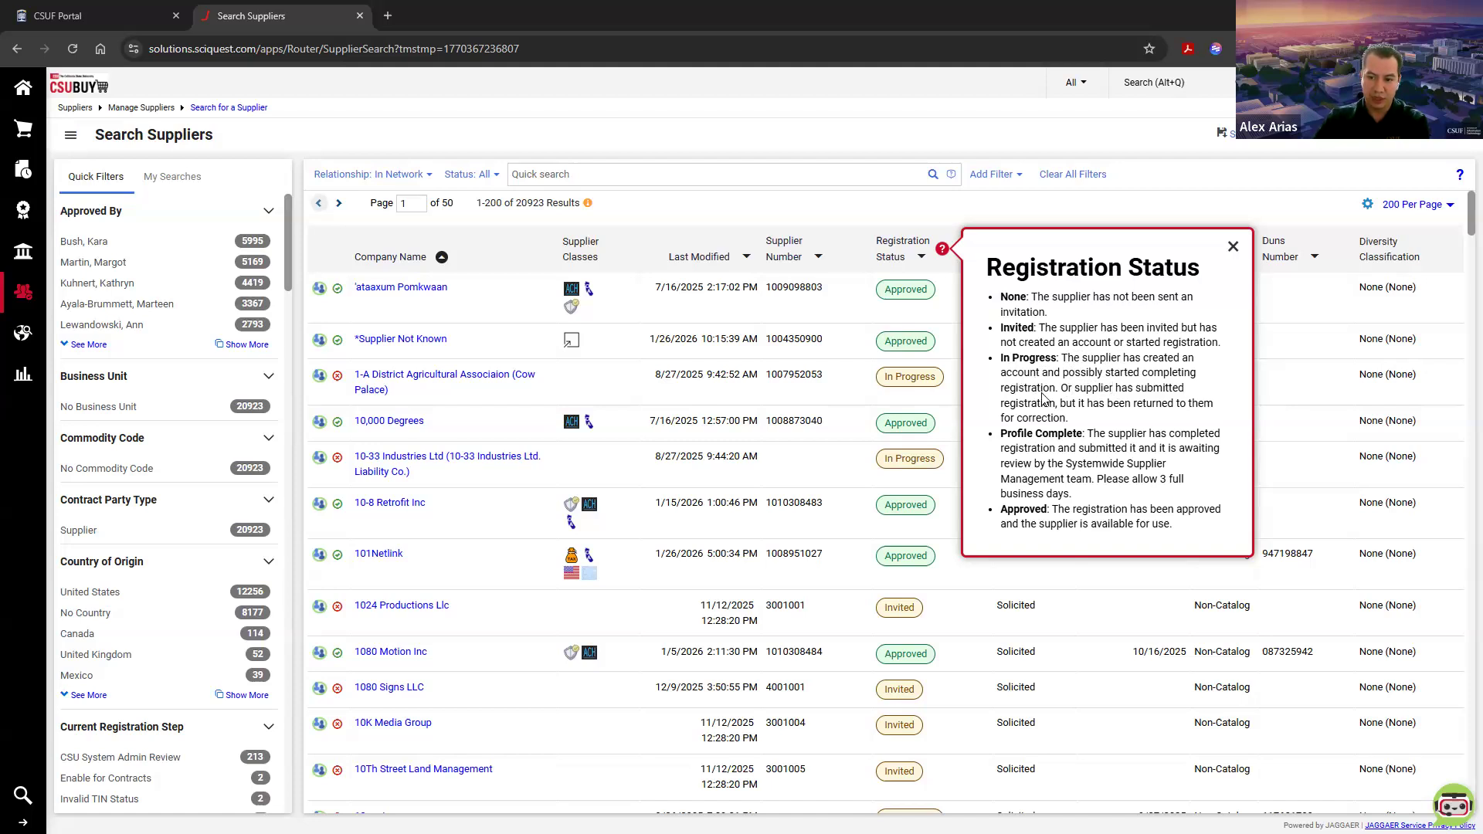
left_click_drag(1067, 417, 1026, 371)
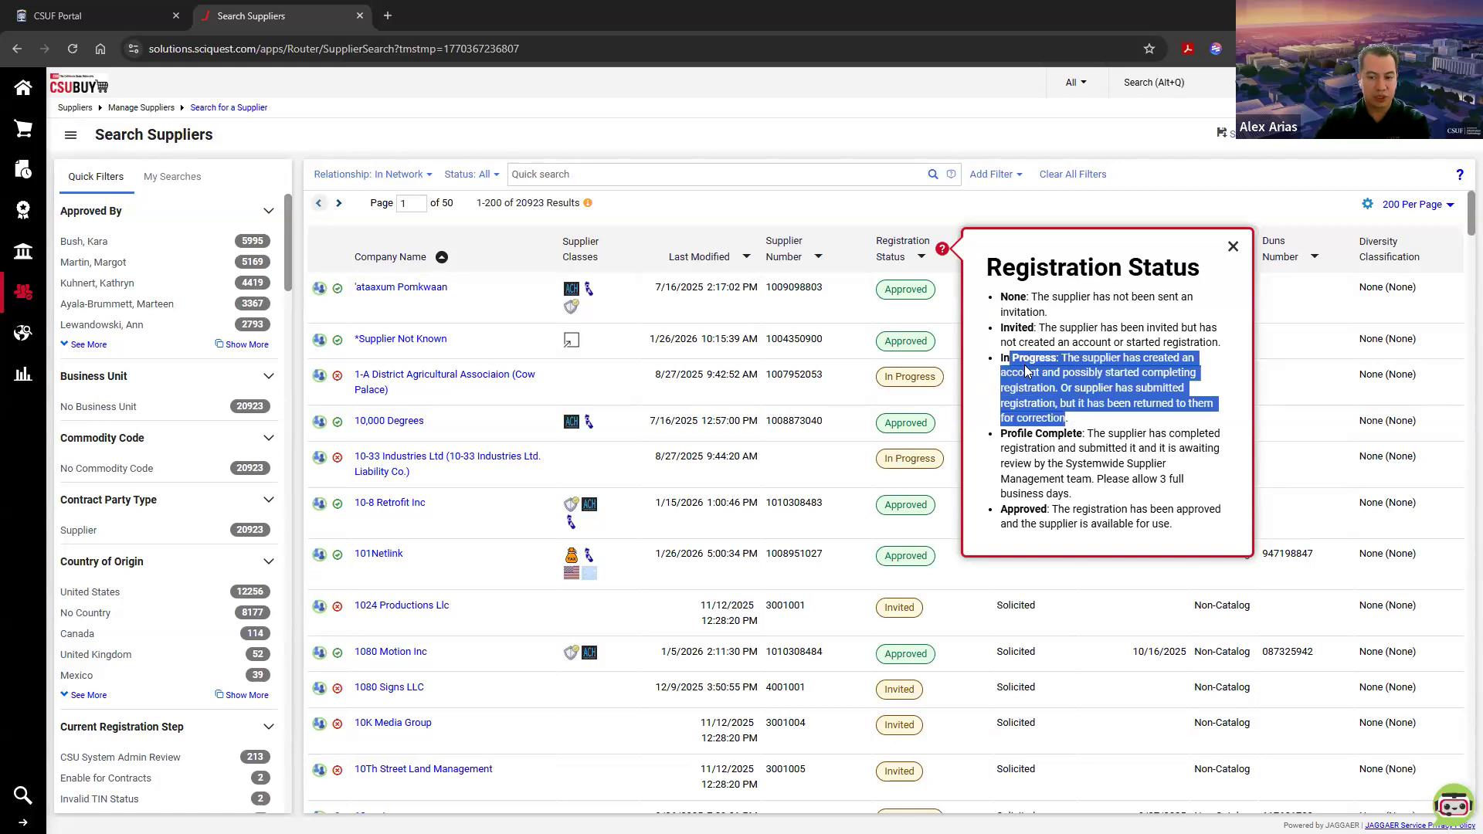
left_click(1025, 371)
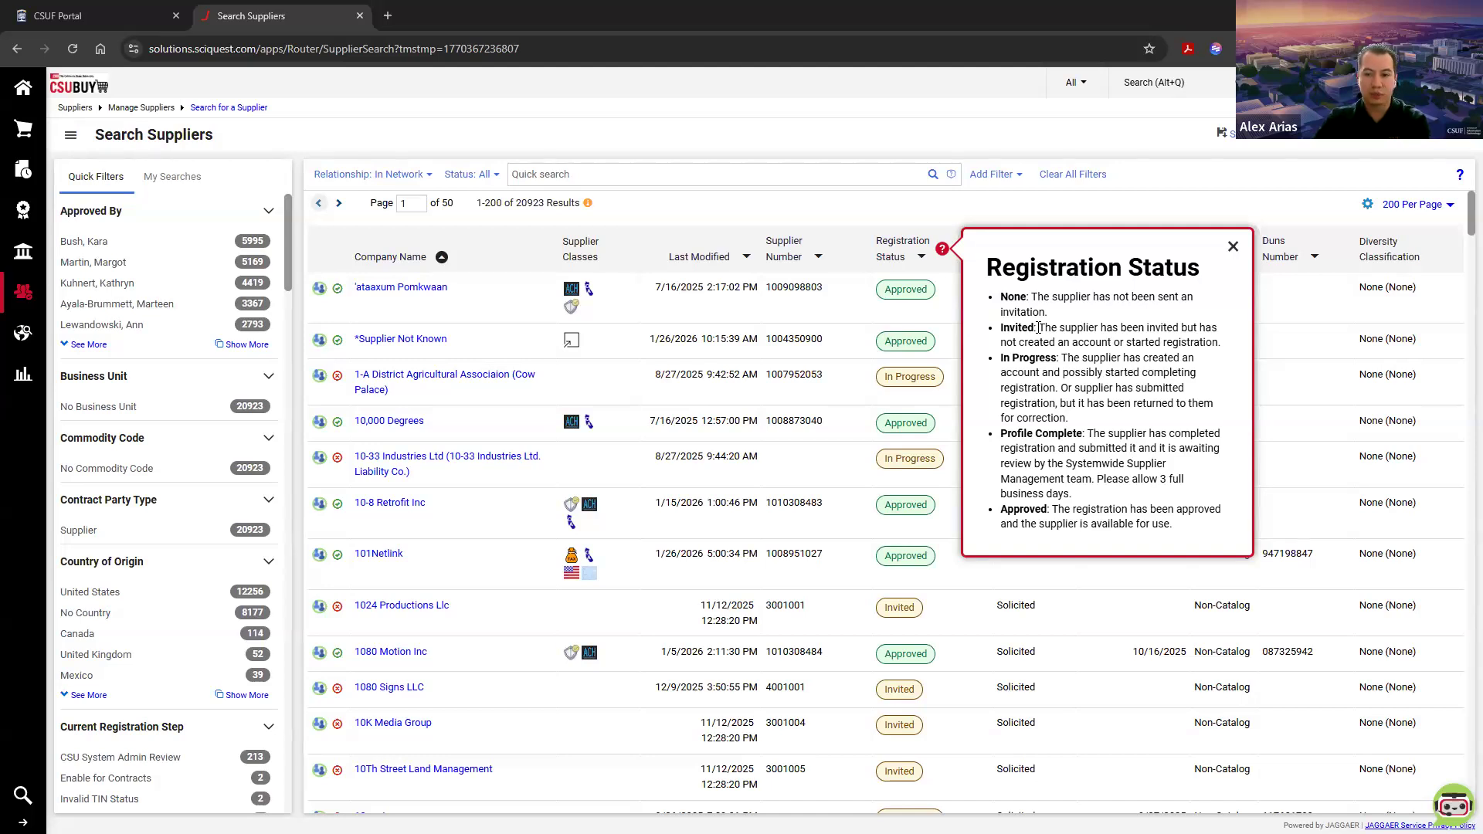
left_click(911, 207)
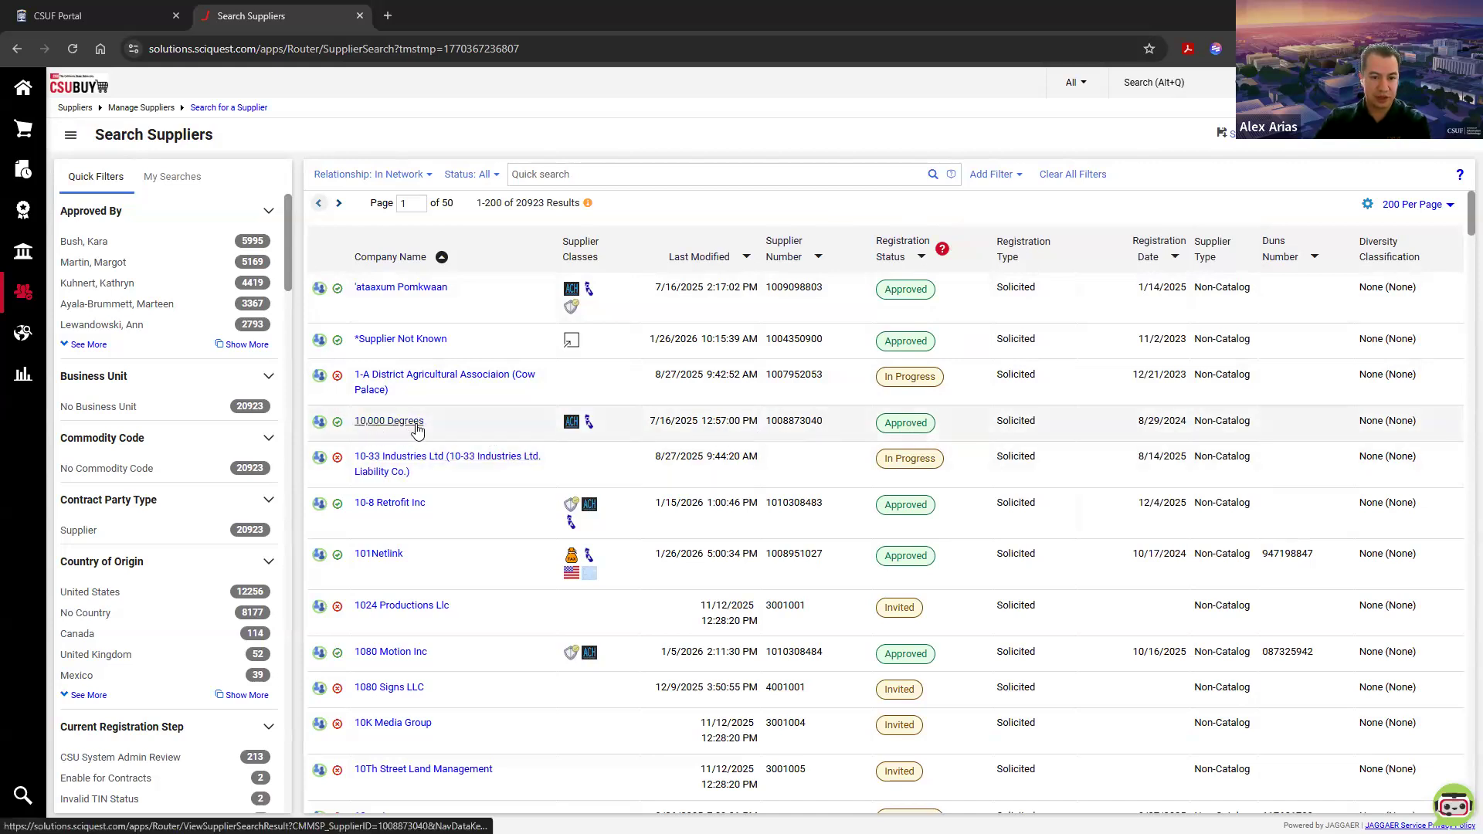
Step: Check the registration status of 10,000 Degrees and open its supplier profile
left_click_drag(926, 424, 885, 425)
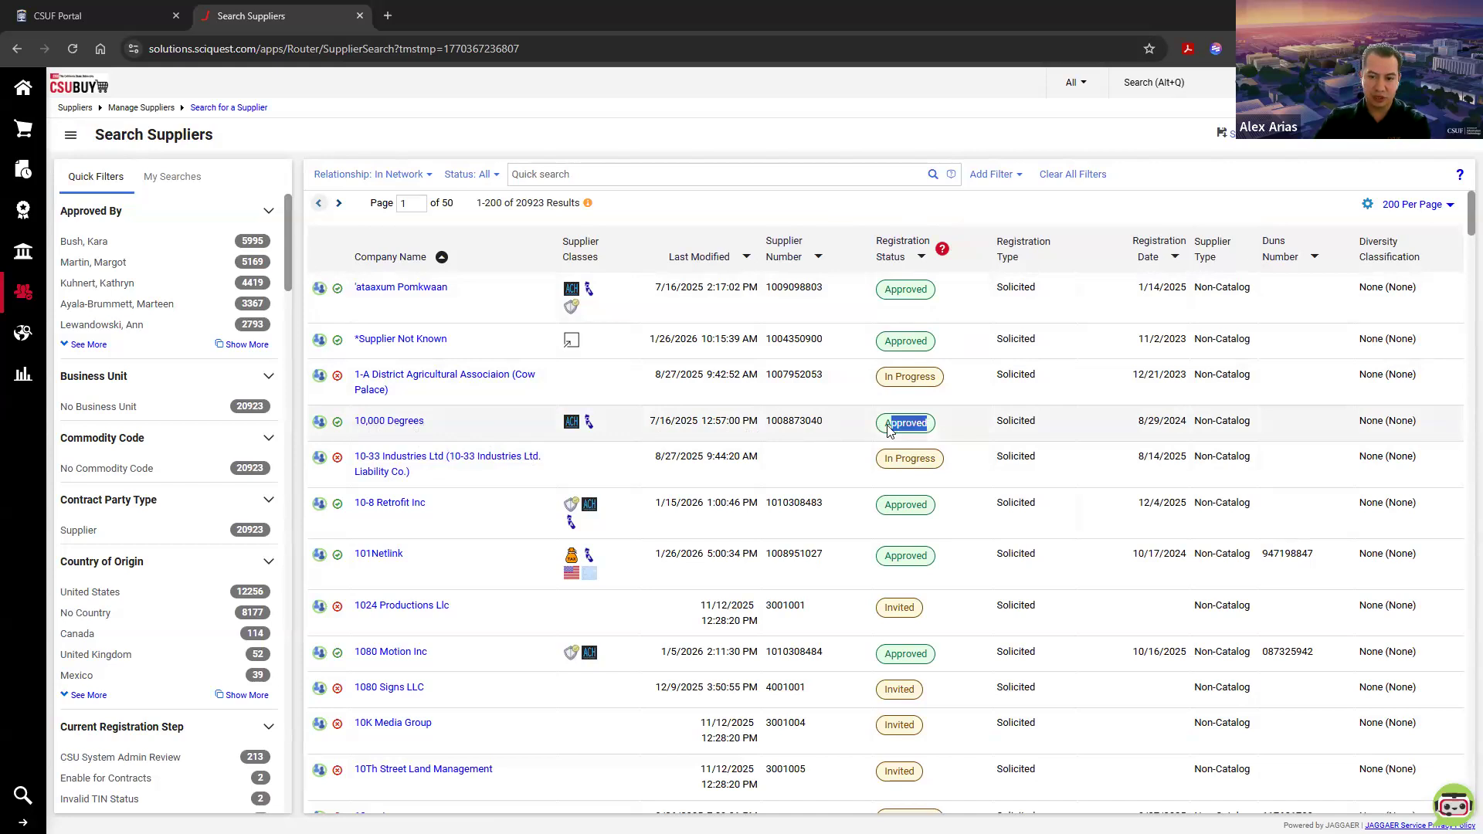
left_click(888, 424)
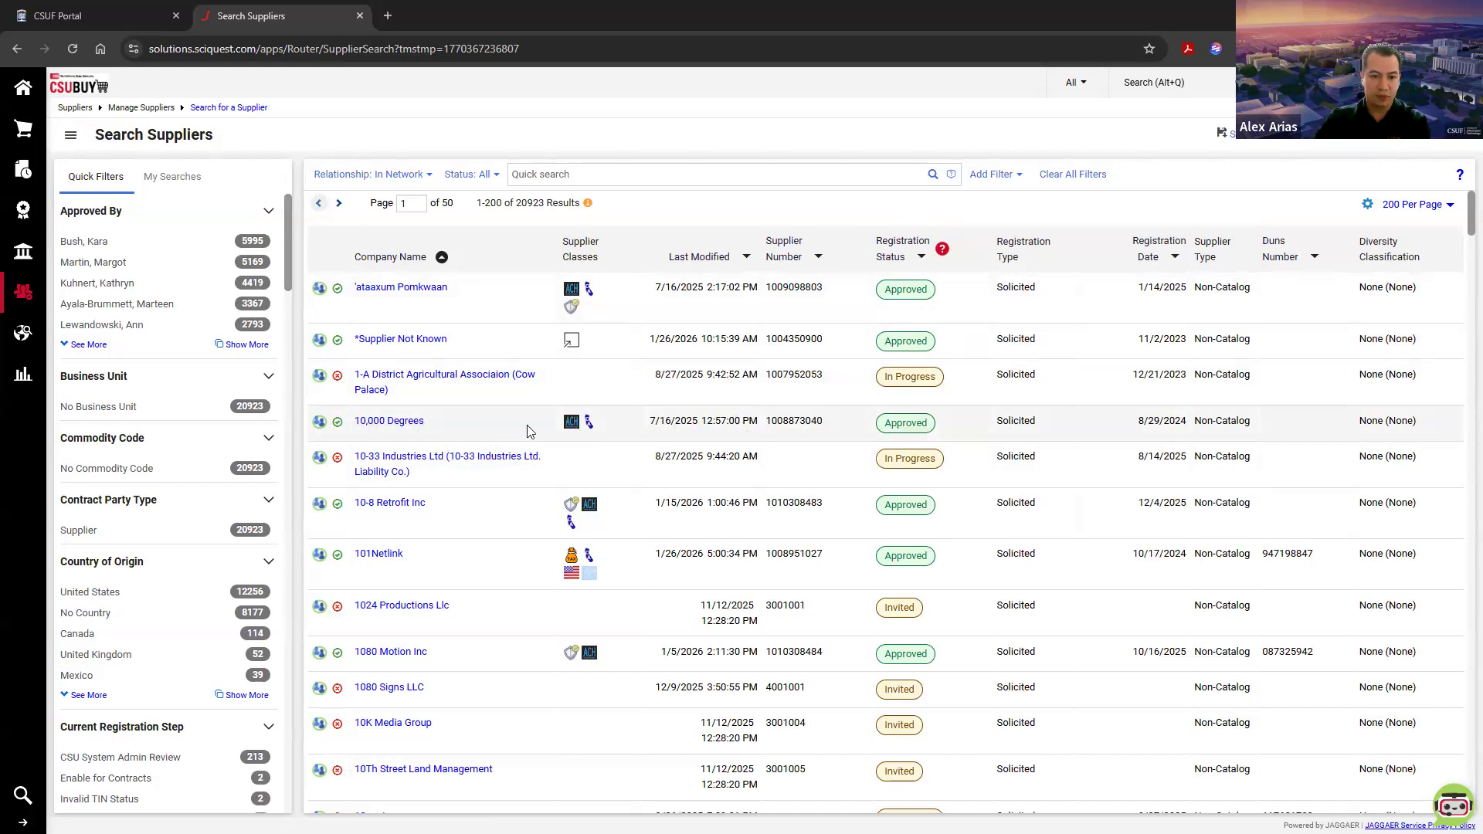
left_click(380, 424)
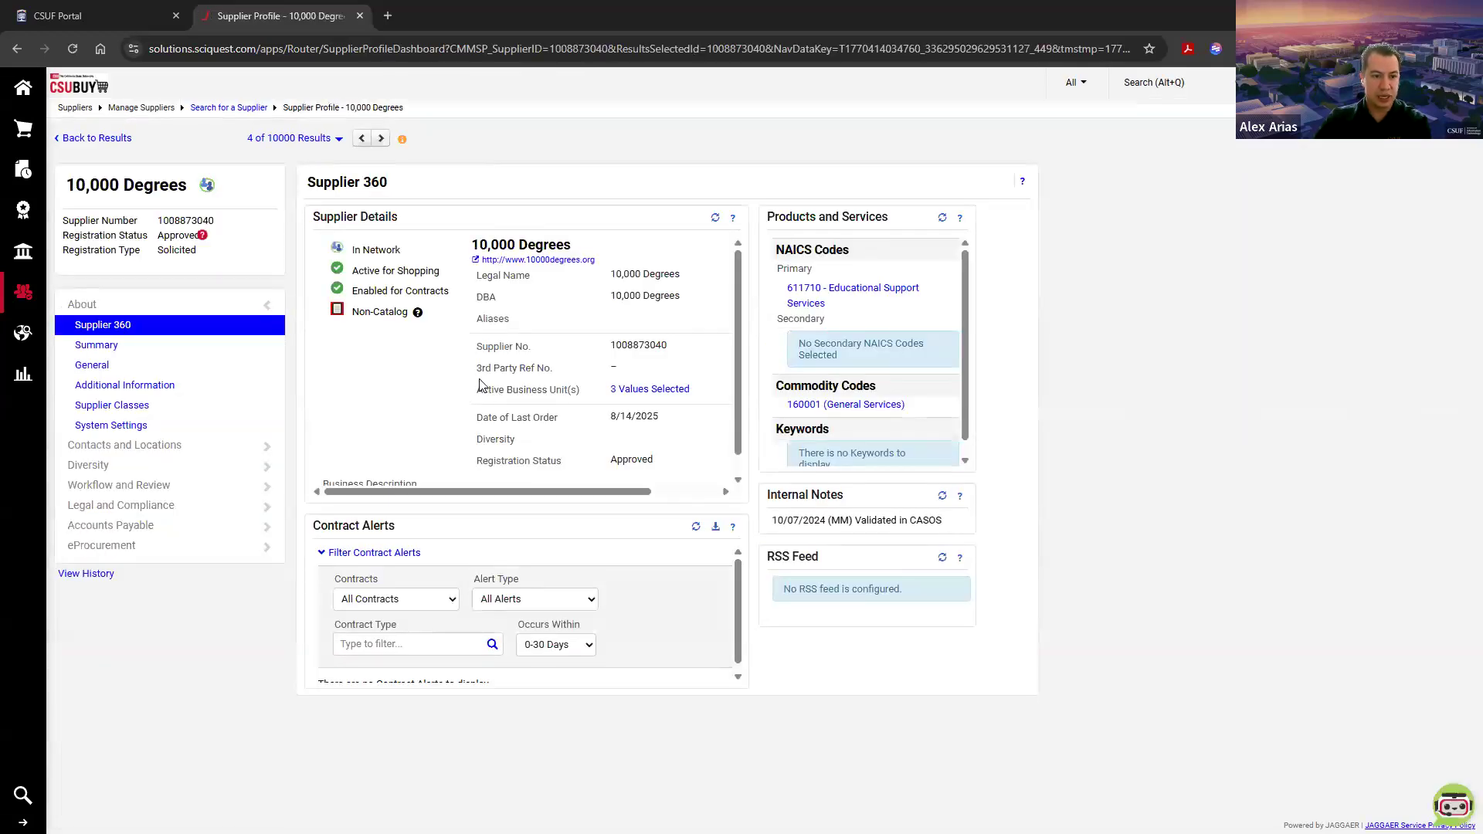
Step: Examine the Supplier 360 details of 10,000 Degrees: legal name, DBA, supplier number, network, shopping and contract status, and catalog type
left_click_drag(308, 184, 392, 188)
left_click(393, 188)
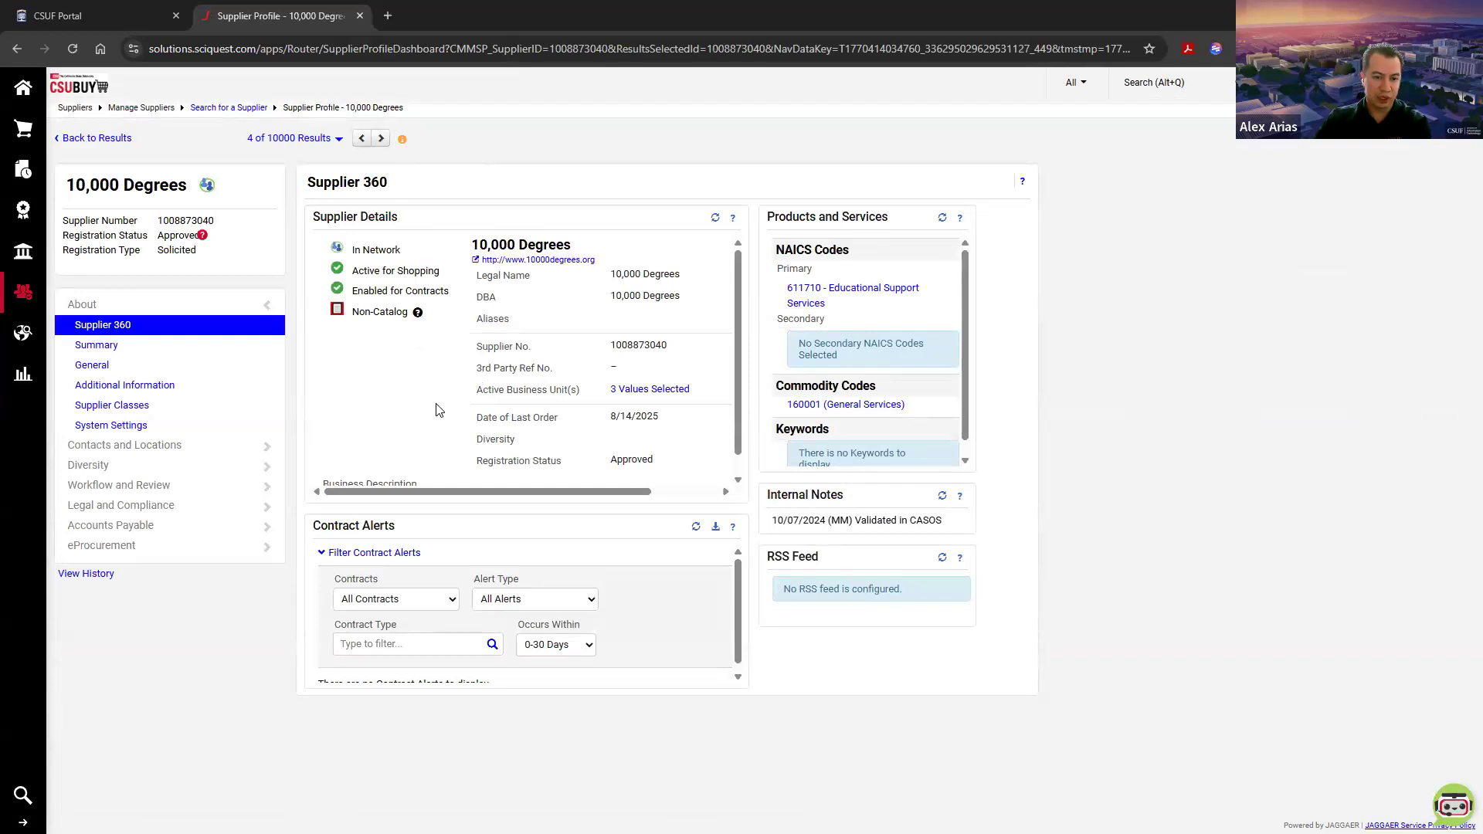
left_click_drag(498, 342, 657, 345)
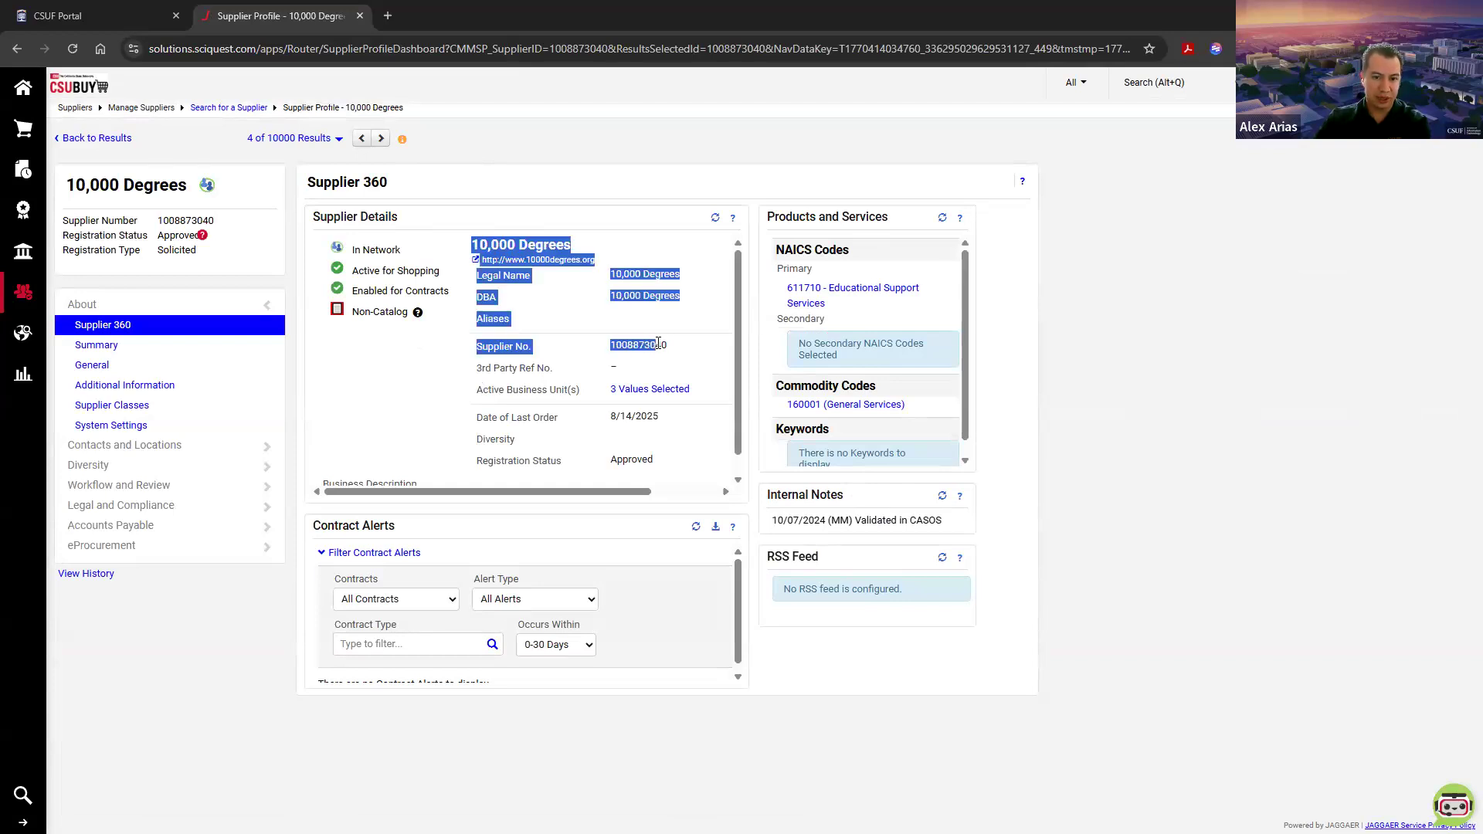
left_click(683, 278)
left_click_drag(685, 279, 613, 300)
left_click(614, 300)
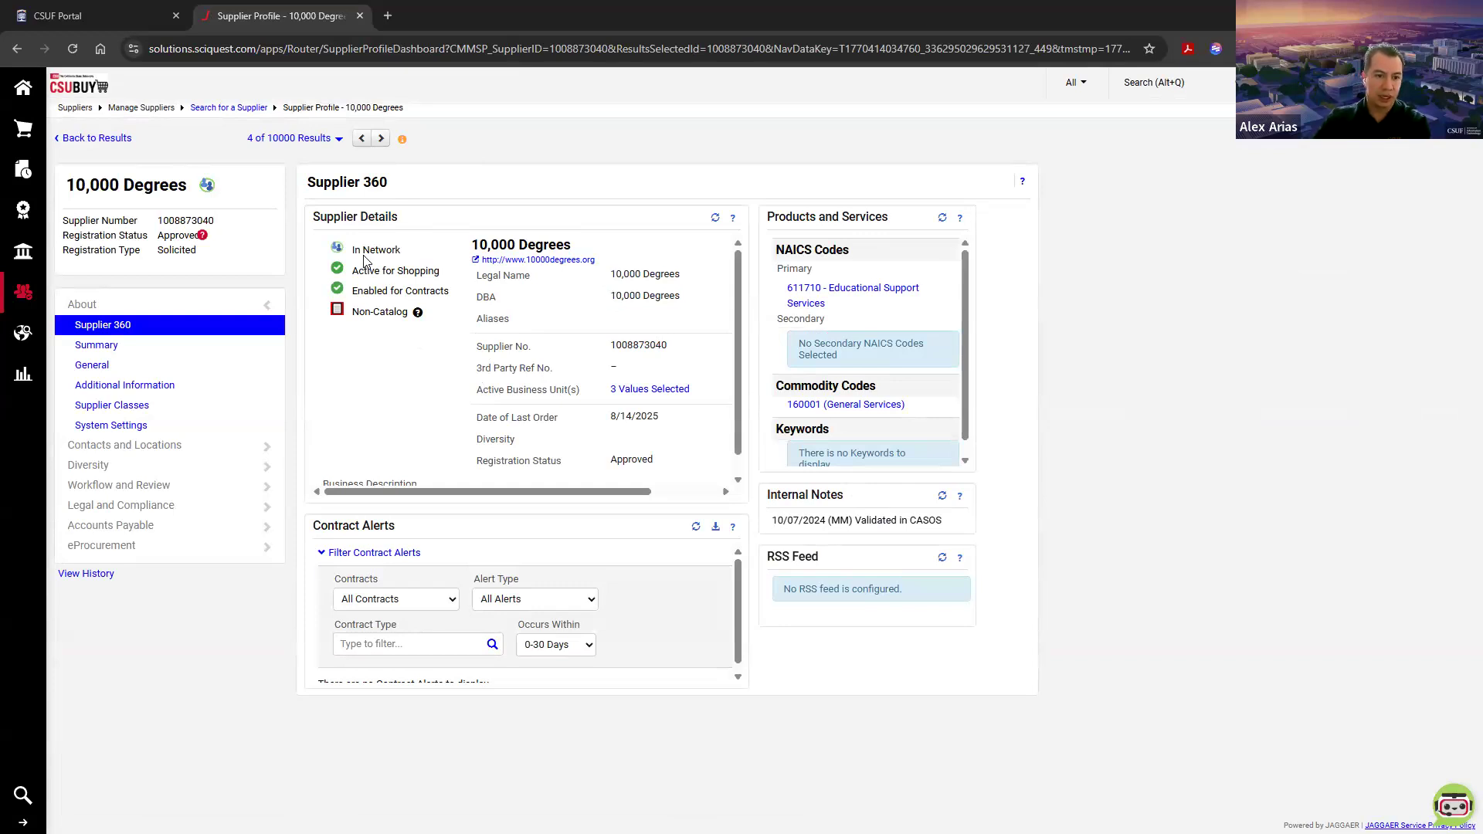
left_click_drag(372, 253, 451, 292)
left_click(452, 291)
left_click_drag(352, 312, 410, 311)
left_click(412, 292)
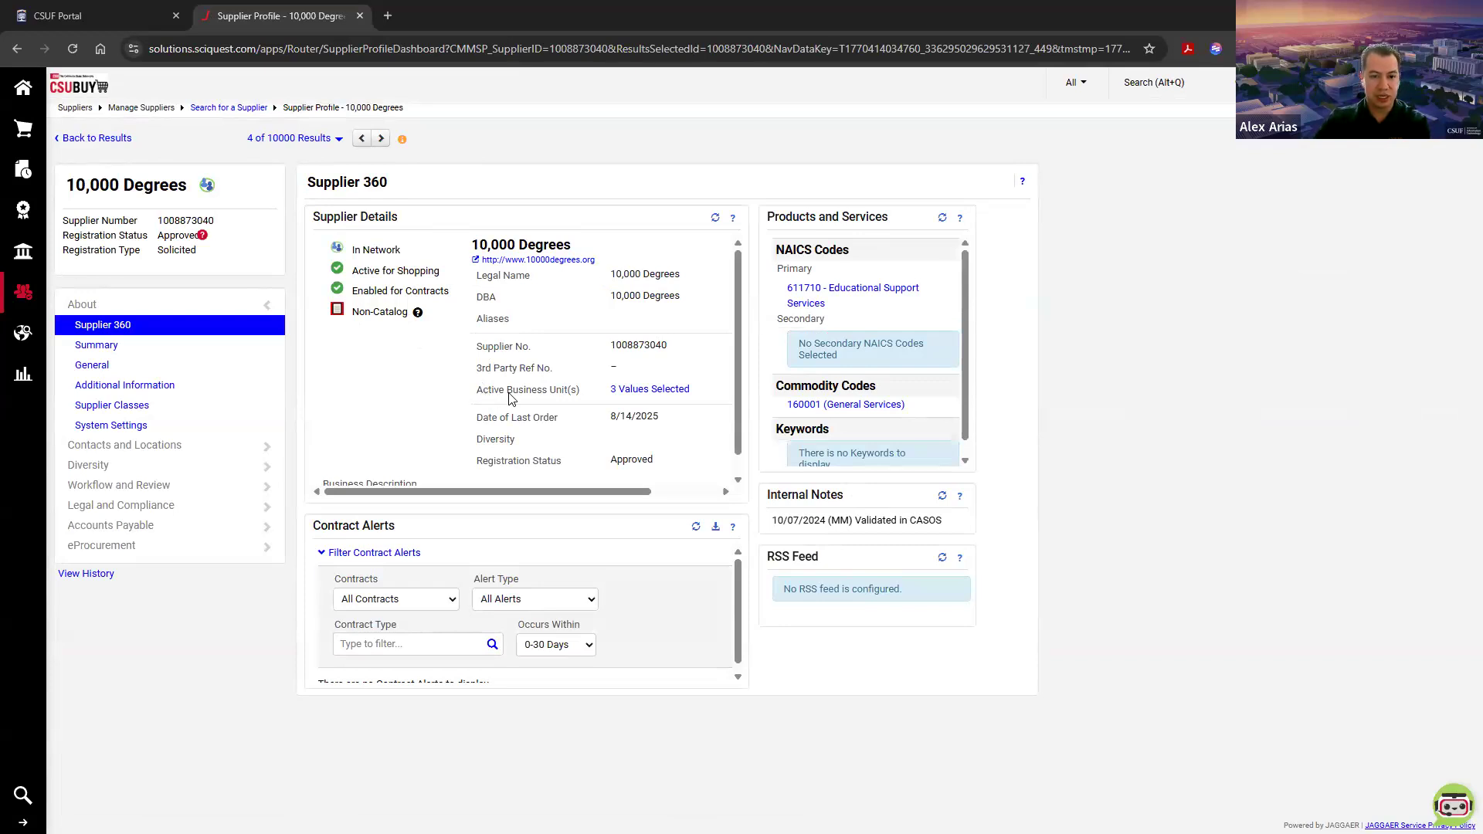
Step: View the active business units listed for 10,000 Degrees and close the list
left_click_drag(482, 394, 582, 395)
left_click(575, 395)
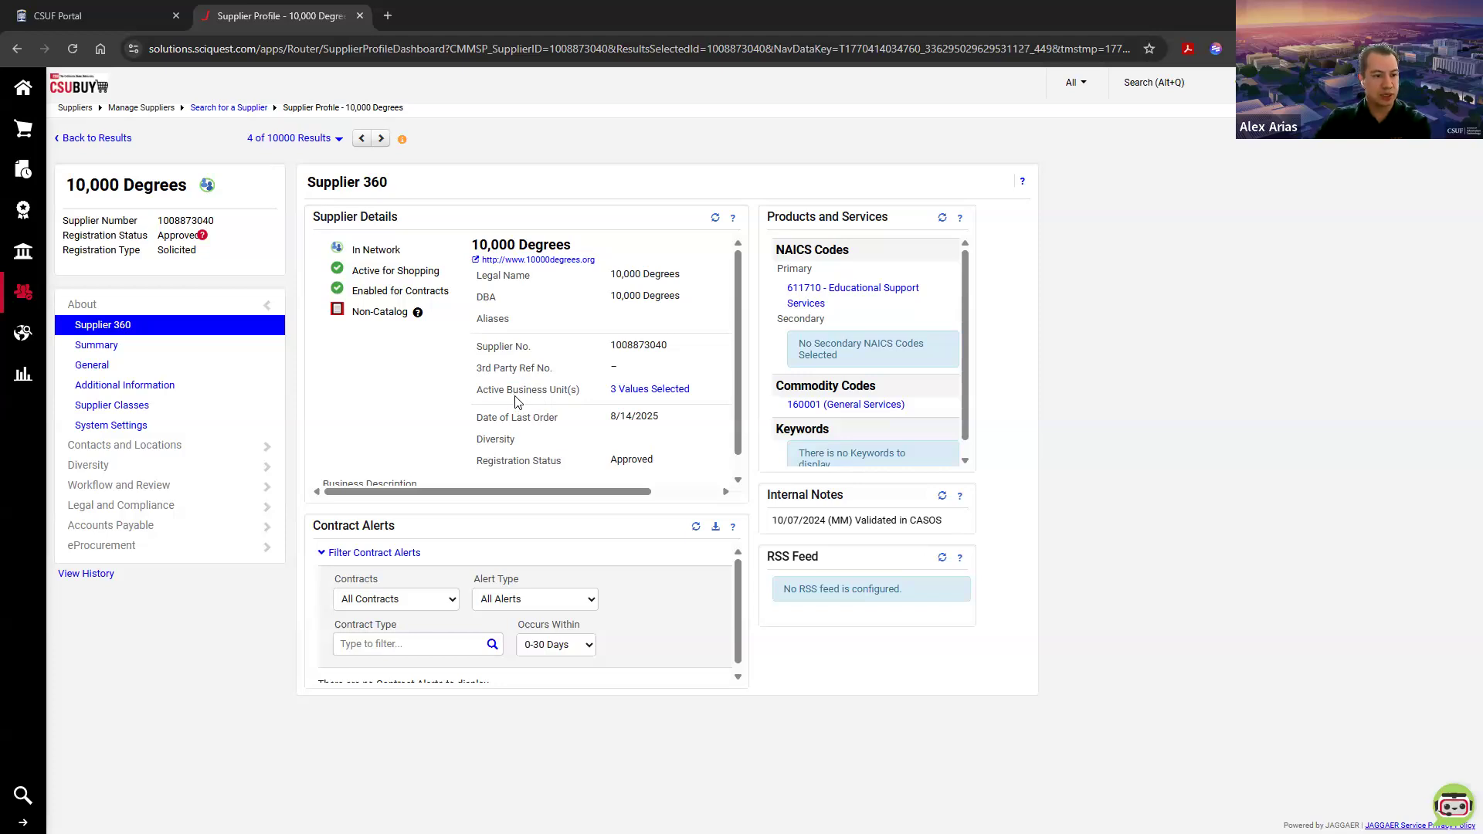
left_click(651, 390)
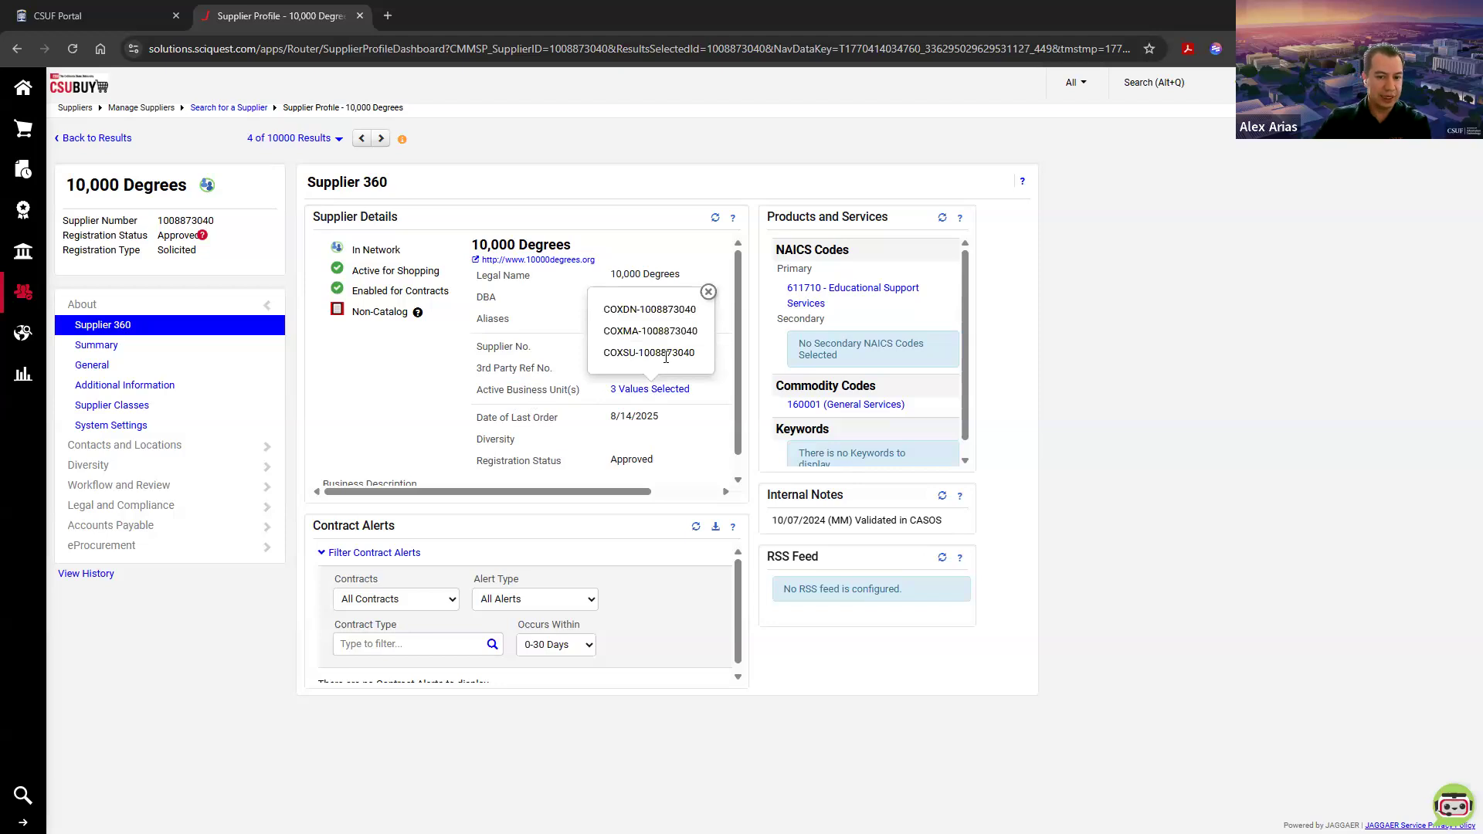
left_click_drag(681, 352, 606, 332)
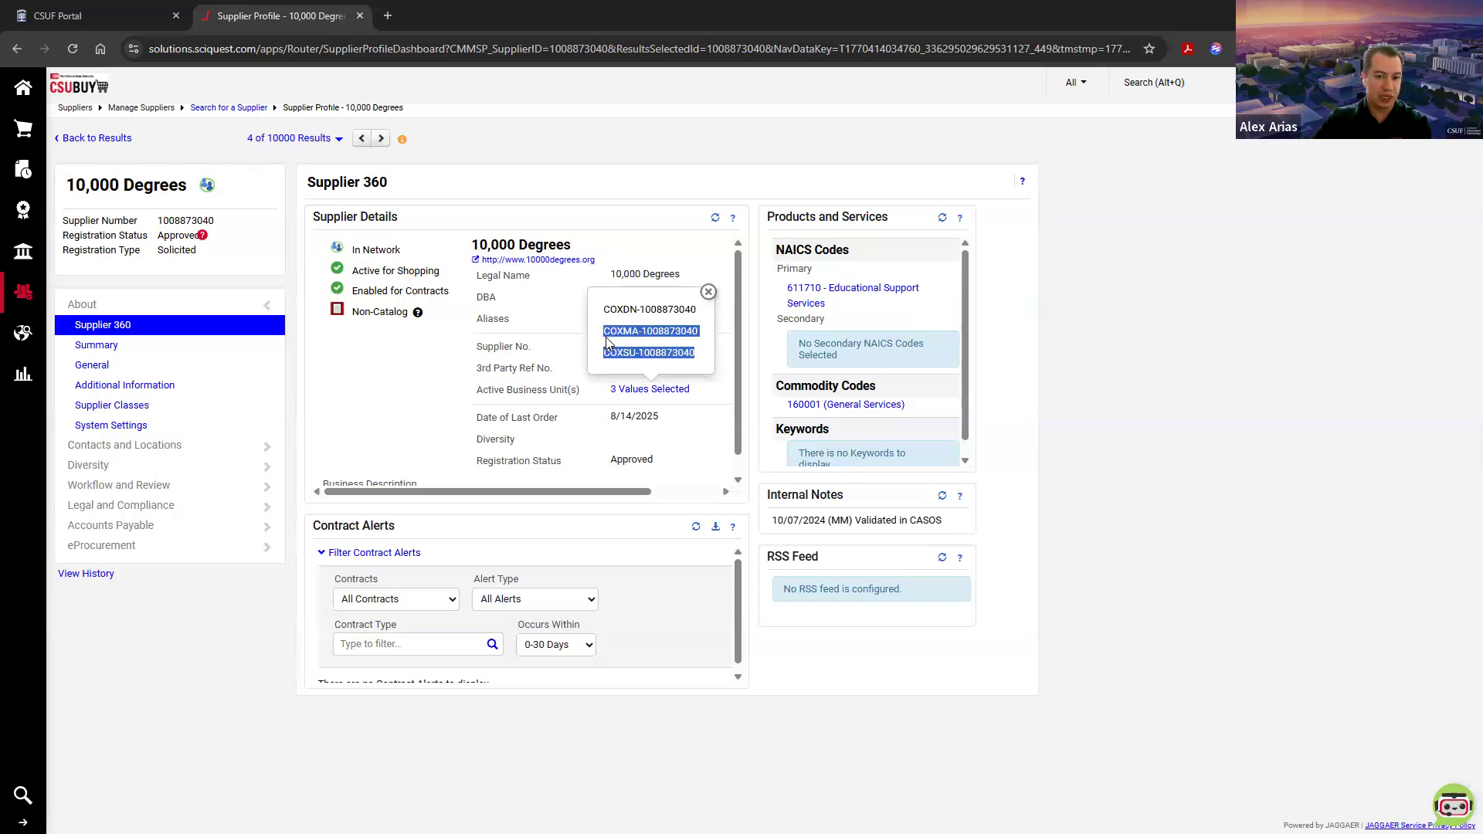
left_click(609, 331)
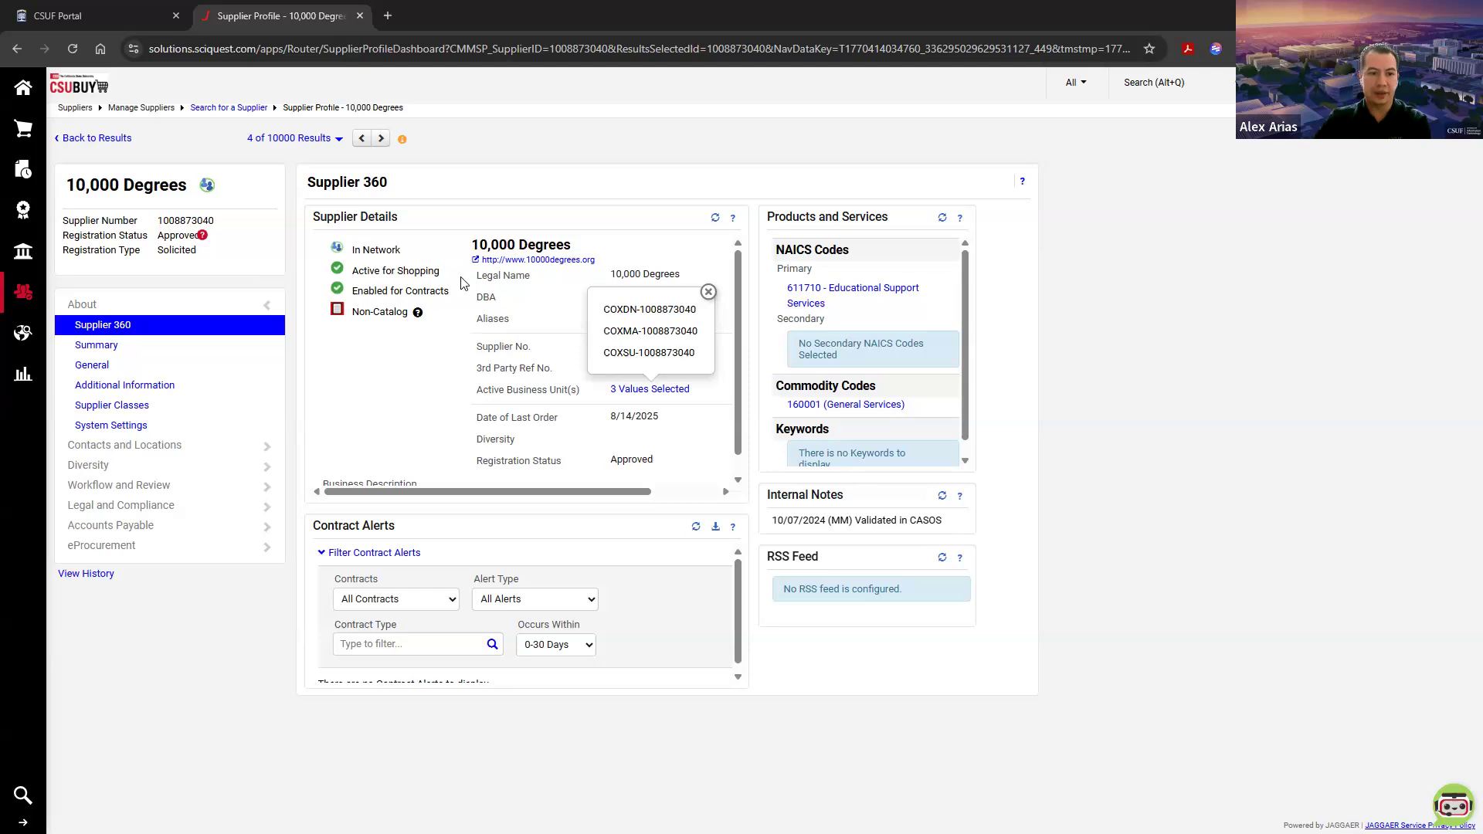
left_click(1109, 462)
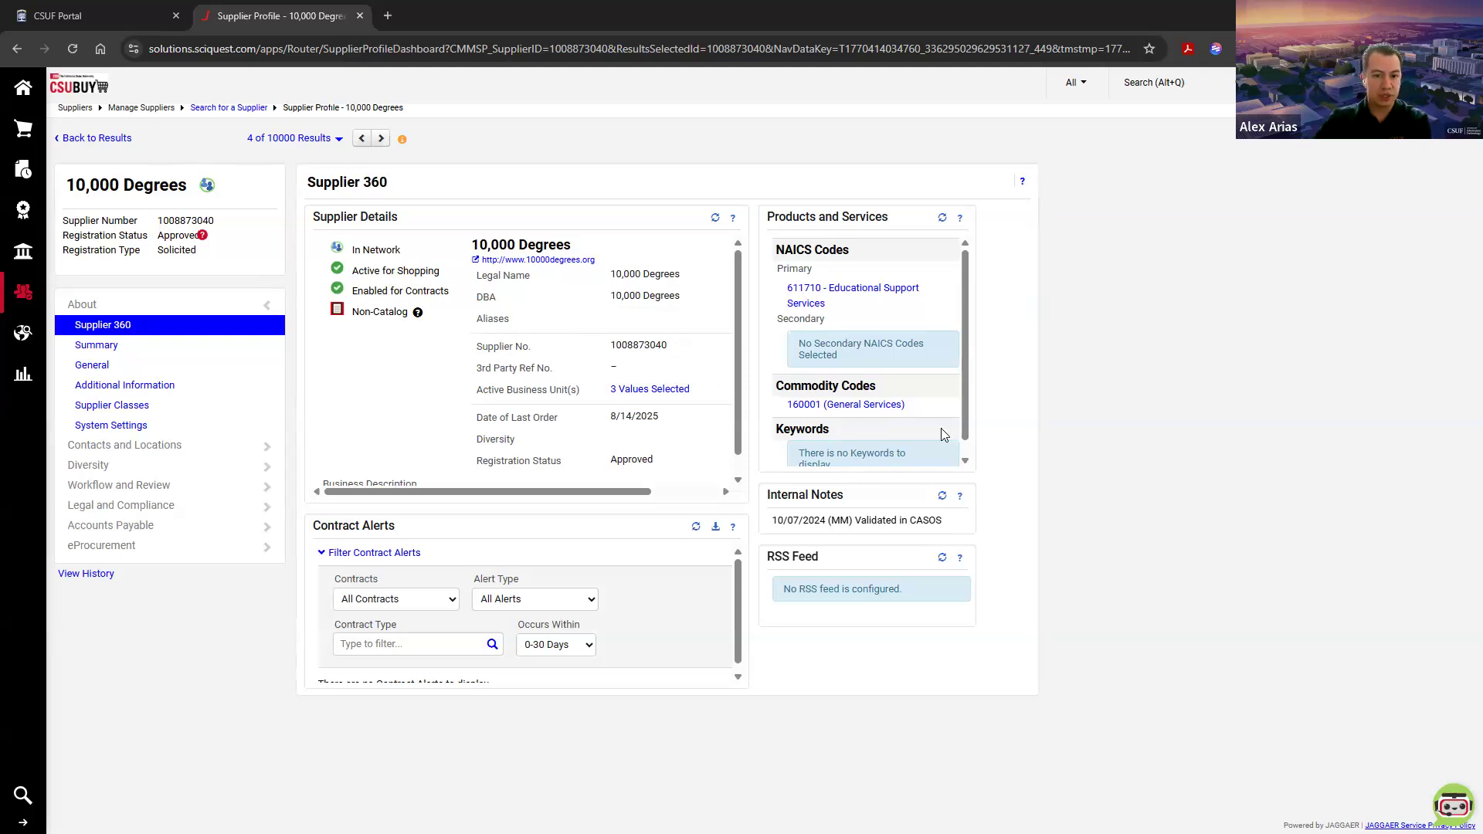
Step: Return to the supplier results and run a quick search for "12 Twenty"
left_click(97, 141)
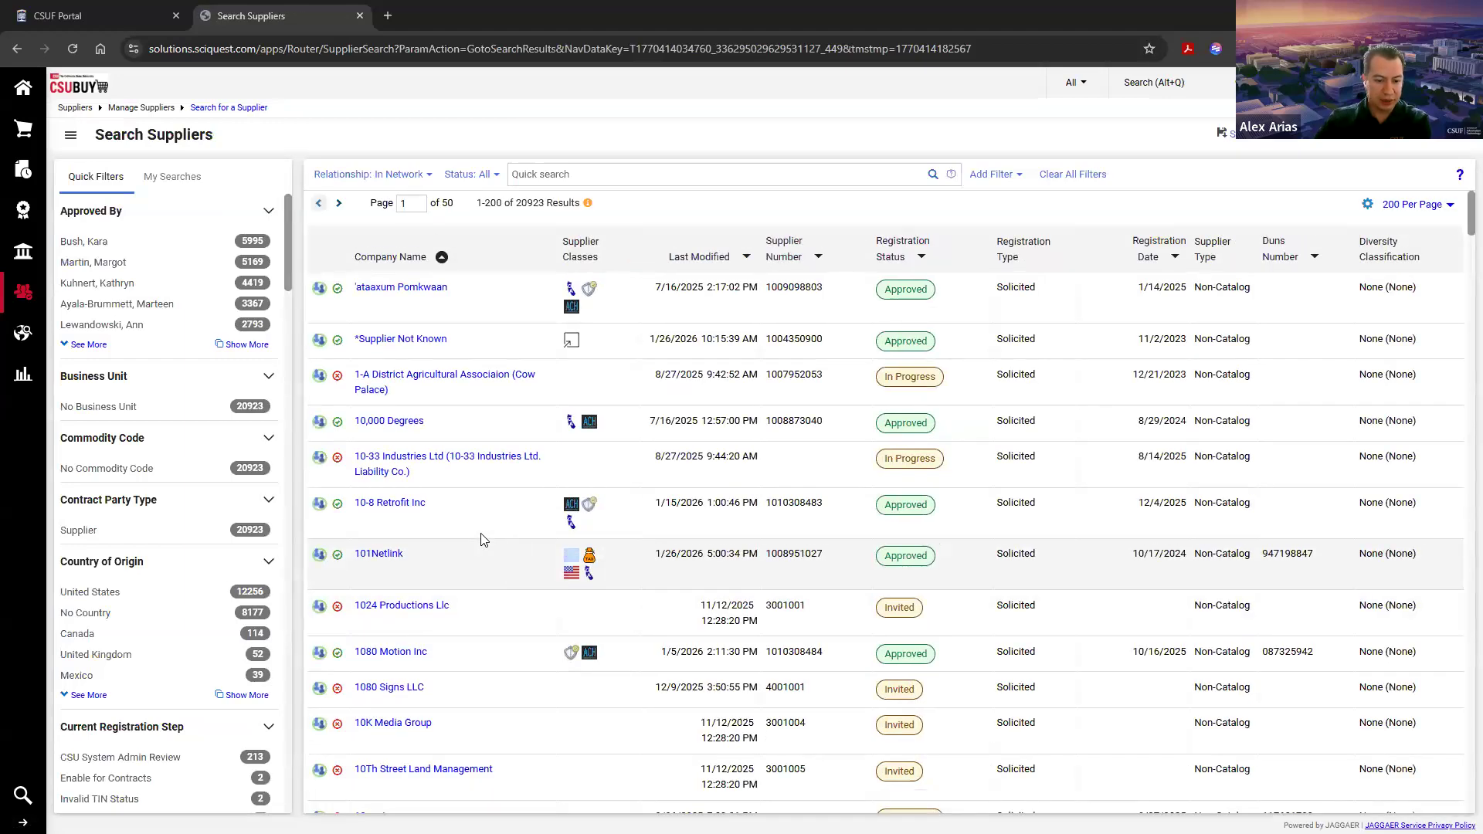
scroll(482, 538, "down", 3)
scroll(481, 538, "up", 3)
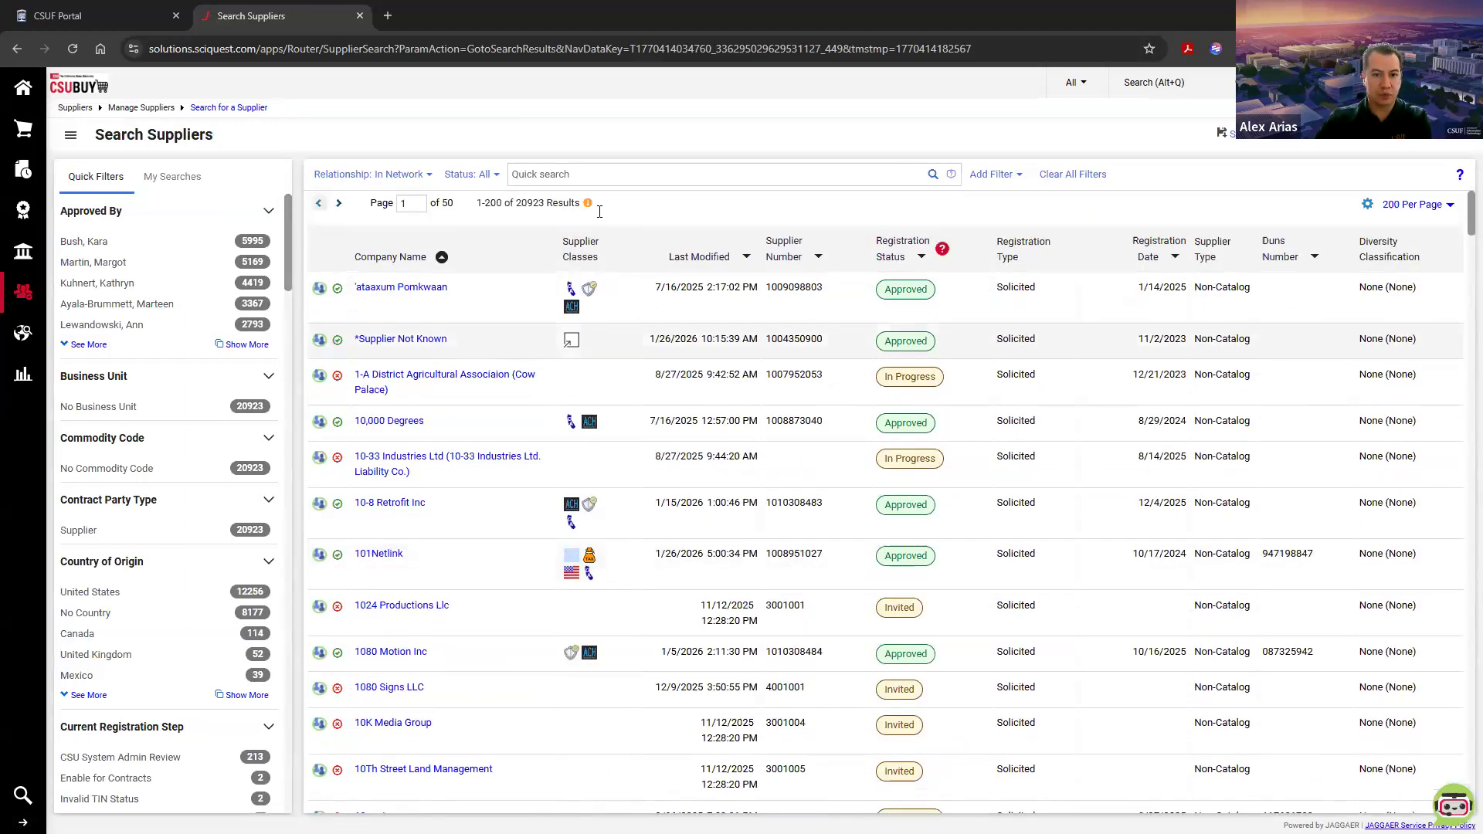
left_click(595, 173)
type("12 Twenty")
key("Return")
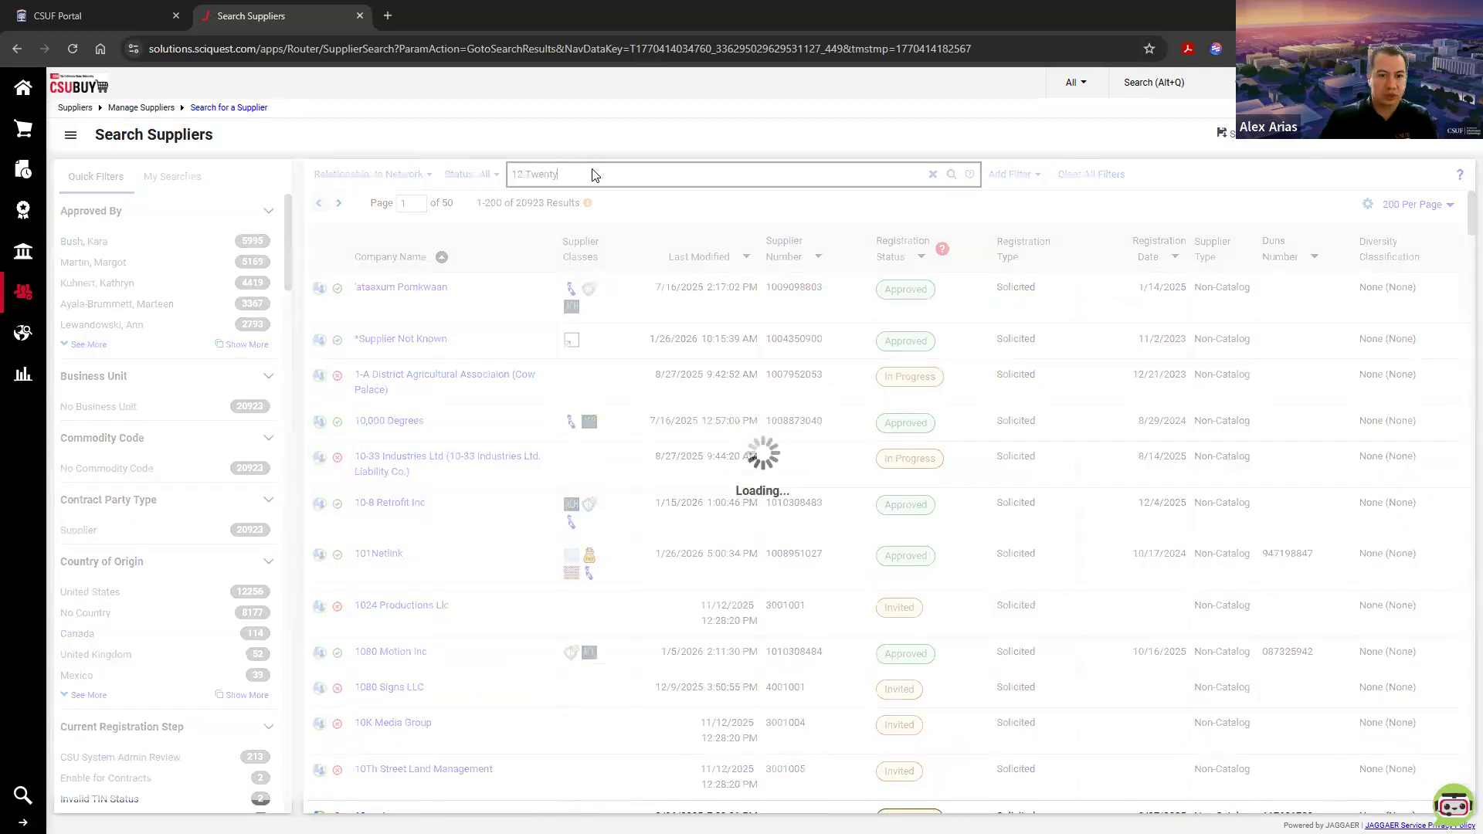
Step: Correct the supplier search to "12Twenty" and open the 12twenty Inc profile
left_click(527, 174)
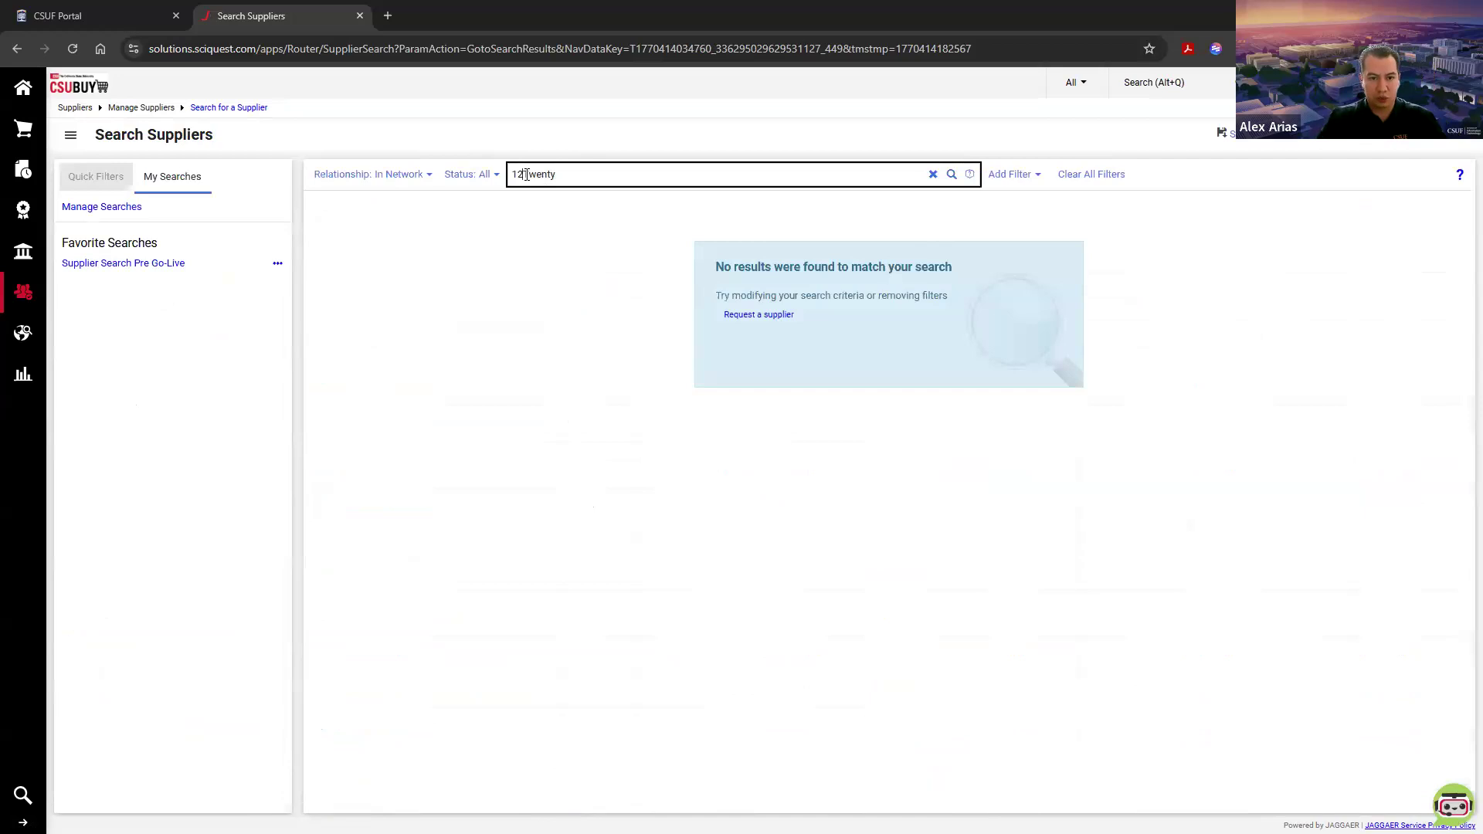
key("BackSpace")
key("Return")
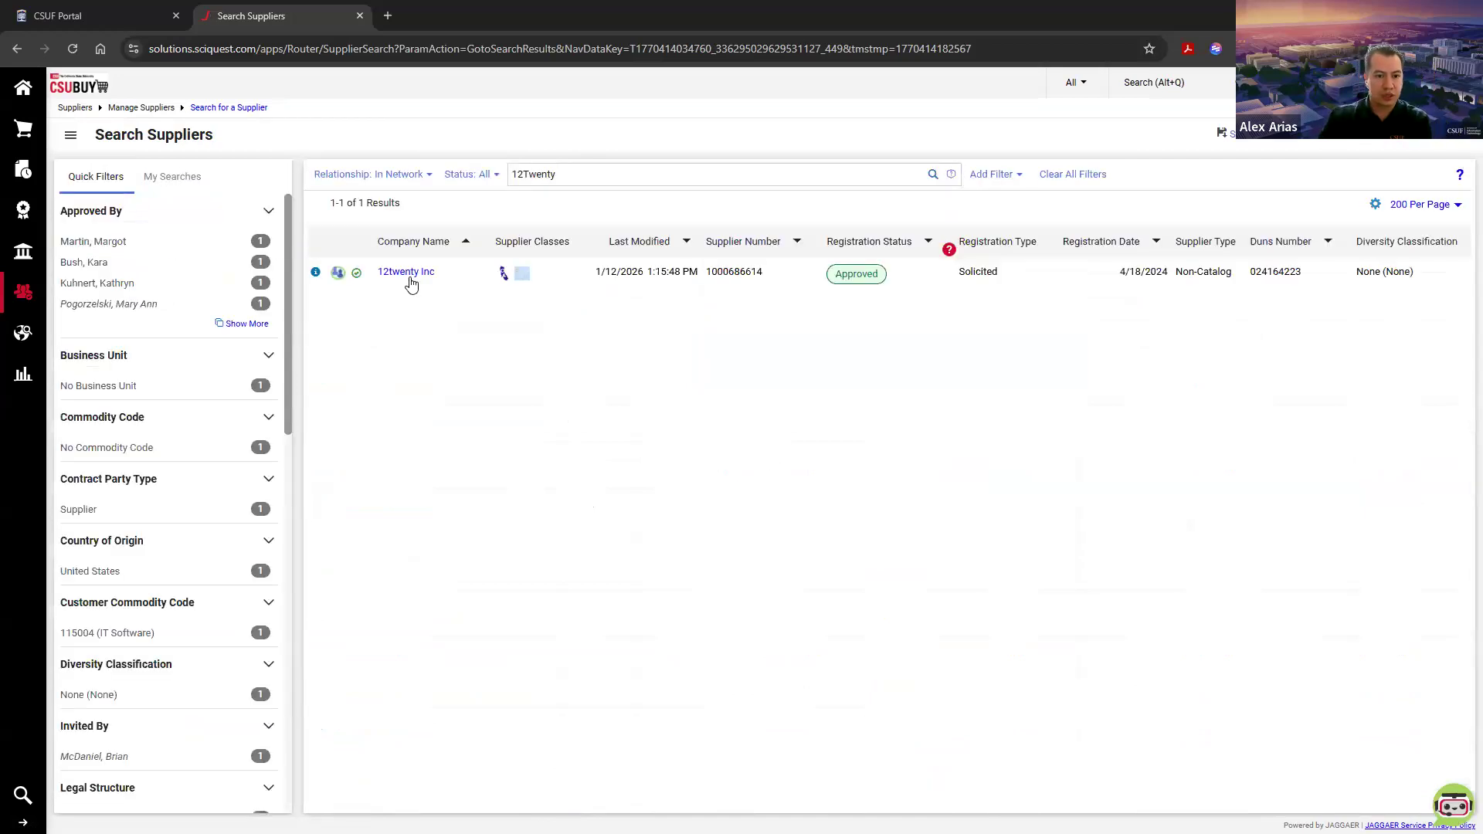
left_click(402, 277)
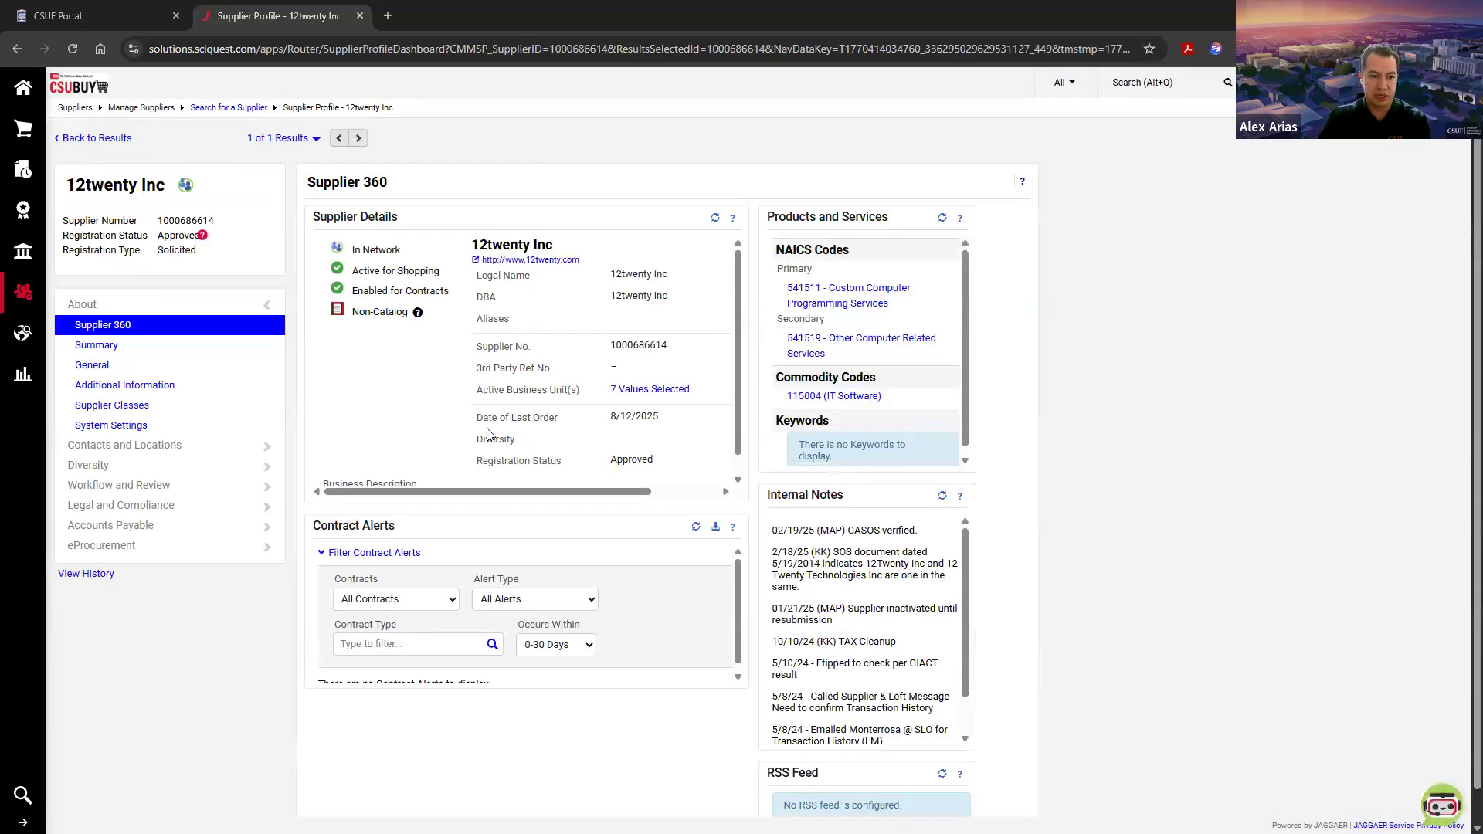
Step: View the list of active business units for 12twenty Inc and check it for the Fullerton entry
left_click_drag(475, 395, 580, 393)
left_click(590, 394)
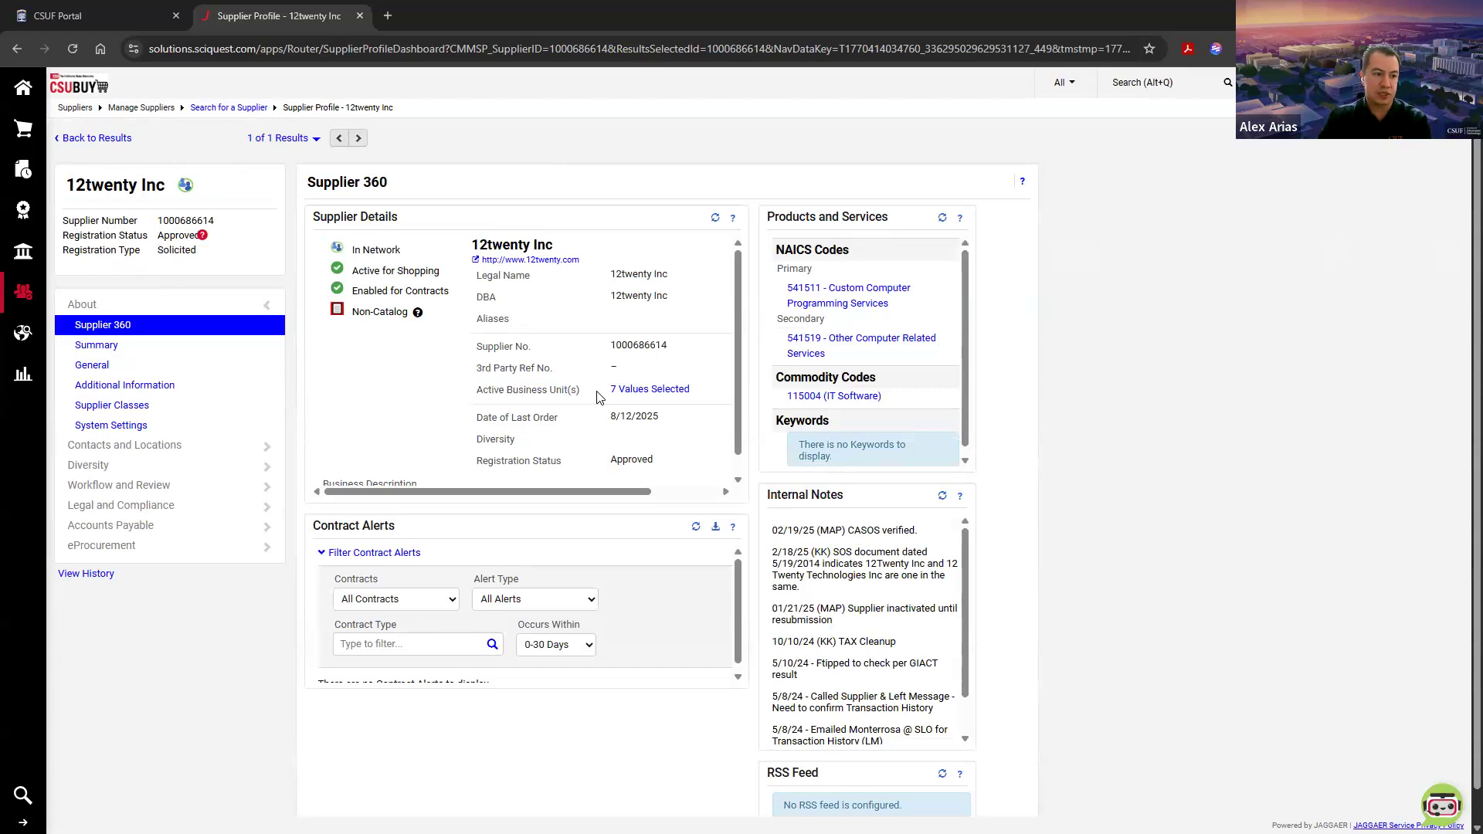
left_click(638, 391)
left_click_drag(602, 245, 694, 245)
left_click(694, 245)
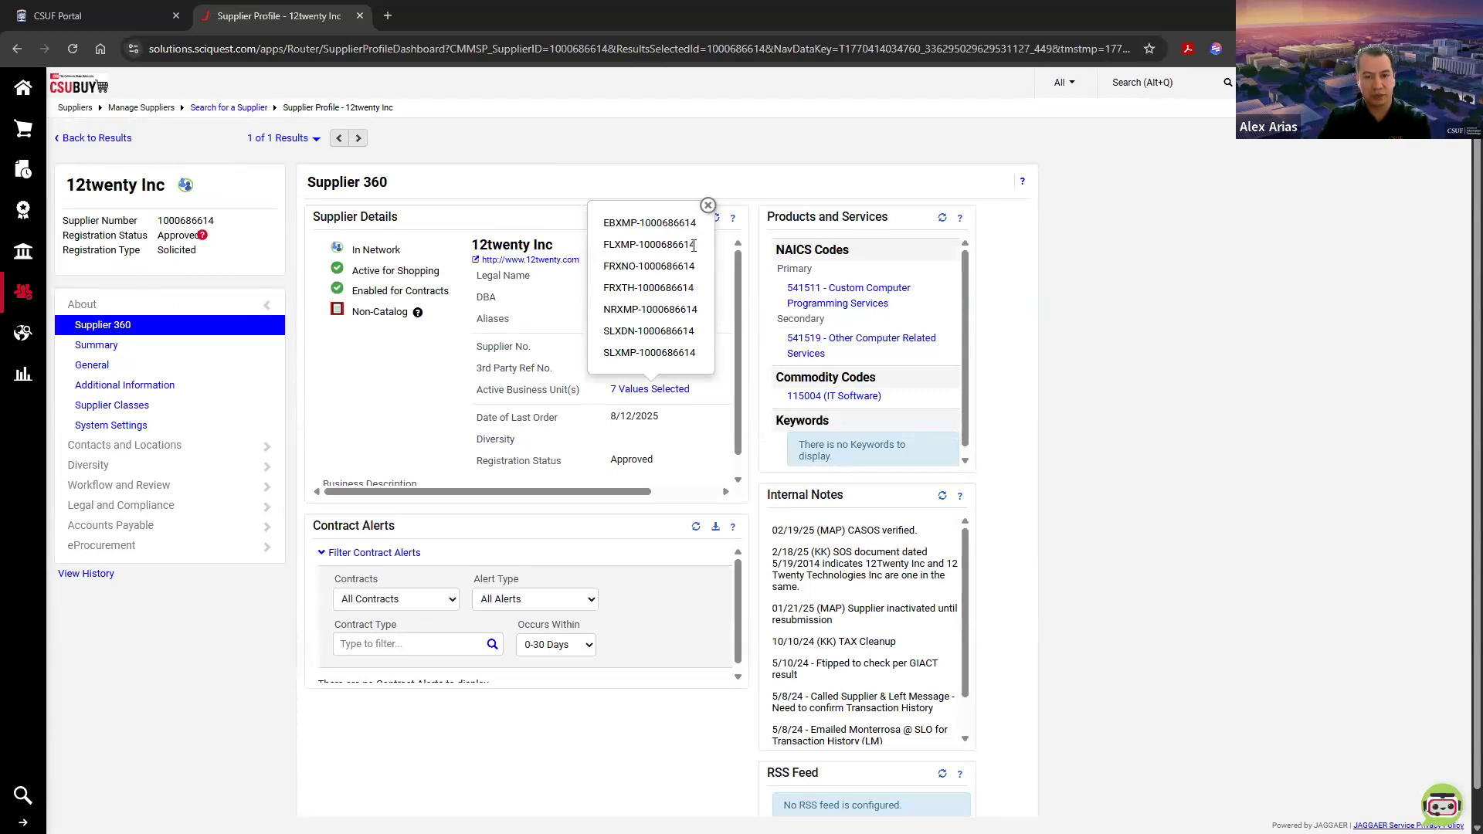
Step: Return to the supplier results and run a quick search for "Alex Co"
left_click(84, 139)
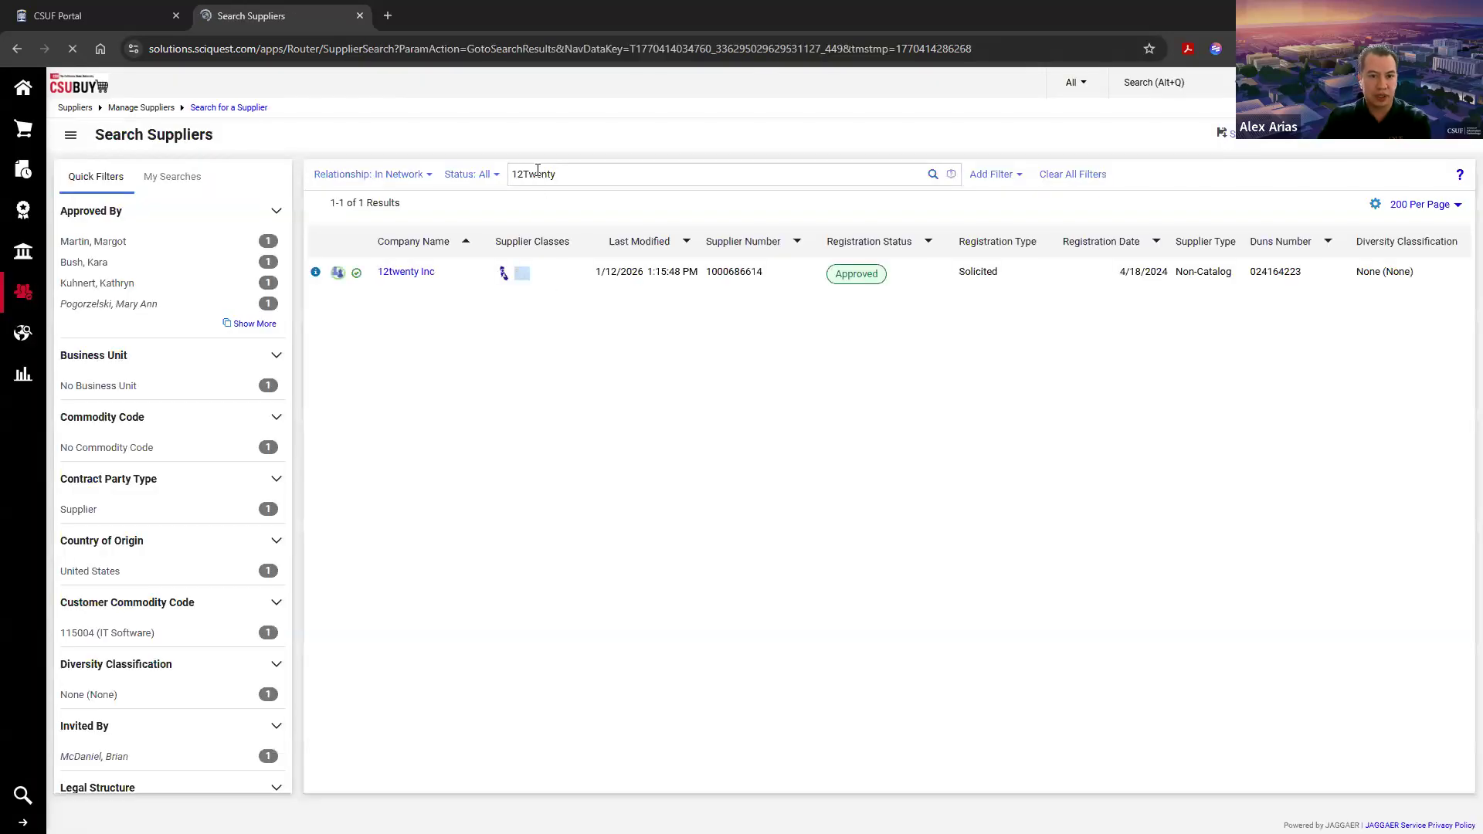
double_click(538, 173)
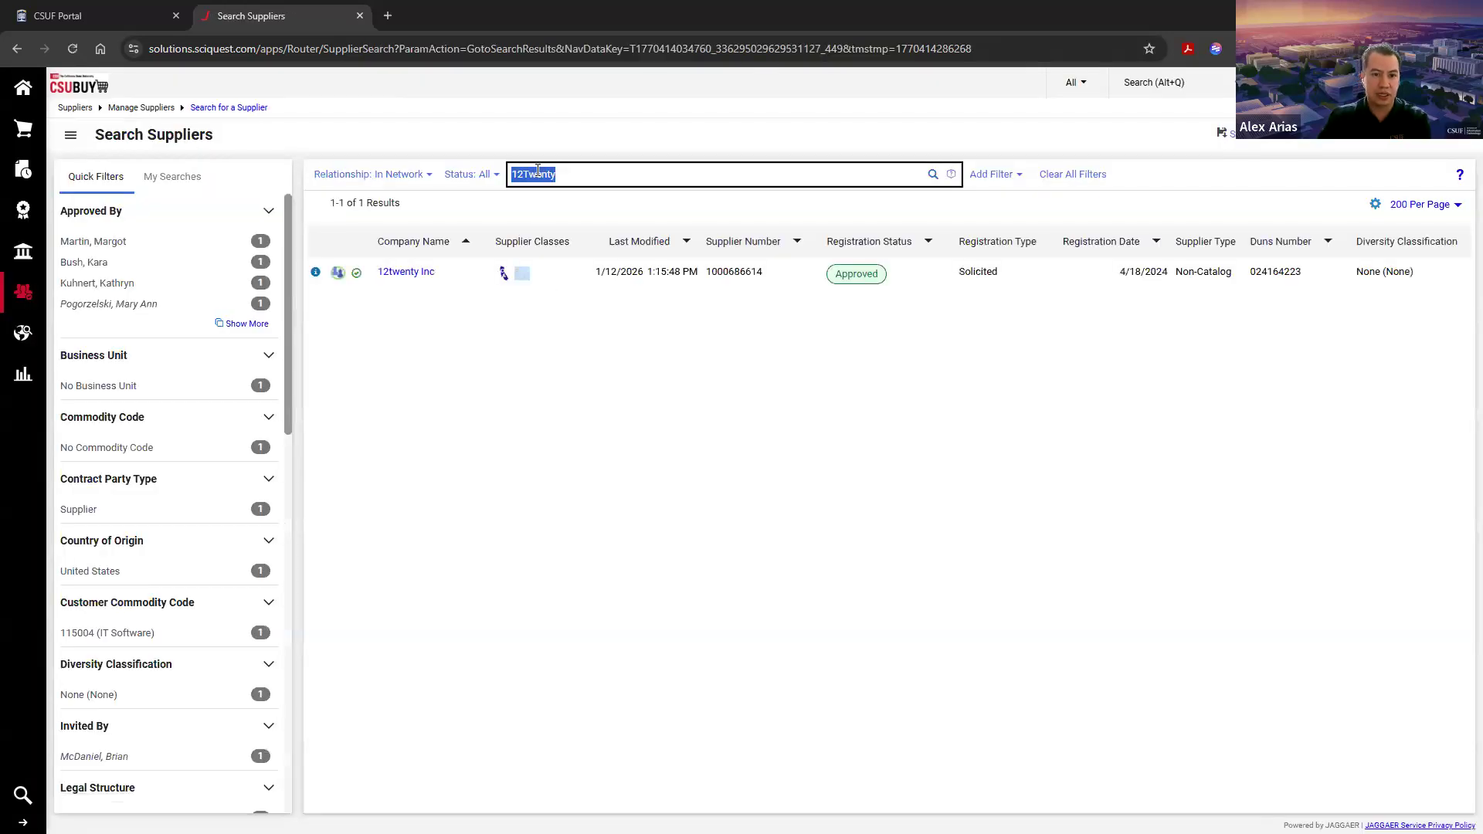
type("Alex Co")
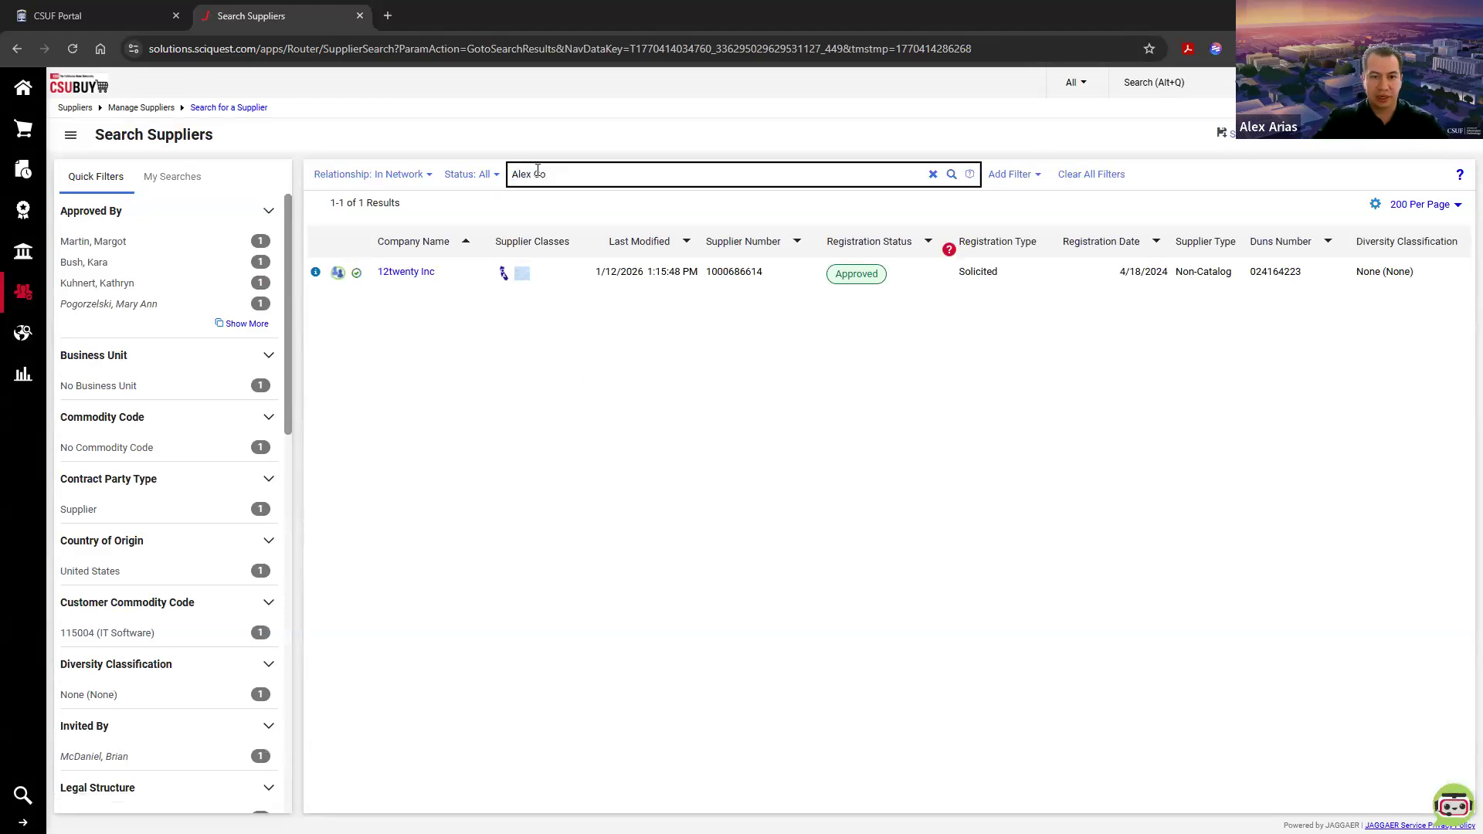
key("Return")
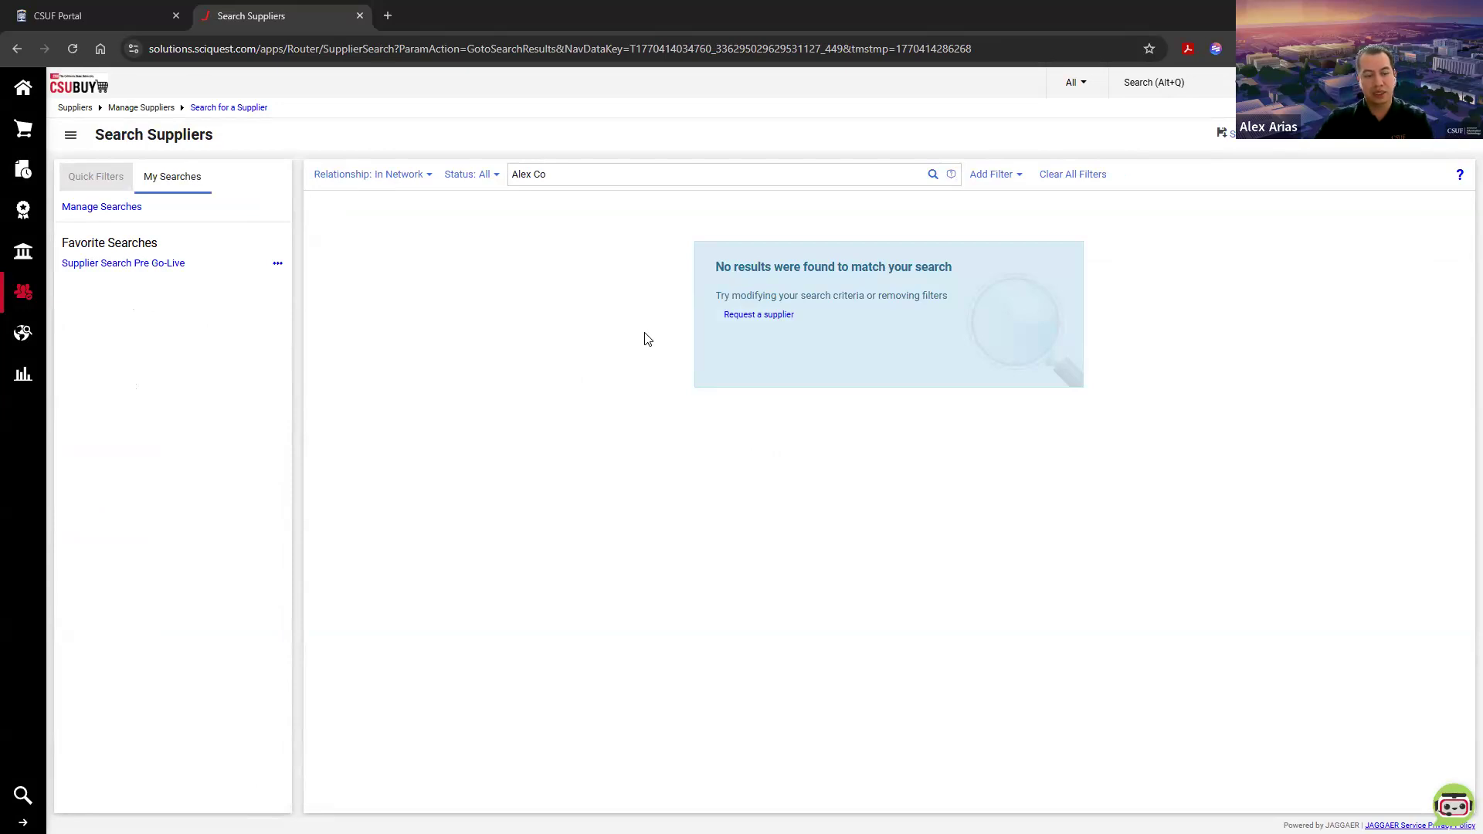
Step: Open the Supplier Extension or Re-Invite form from the home page's Miscellaneous showcase and proceed past its instructions to the questions
left_click(22, 87)
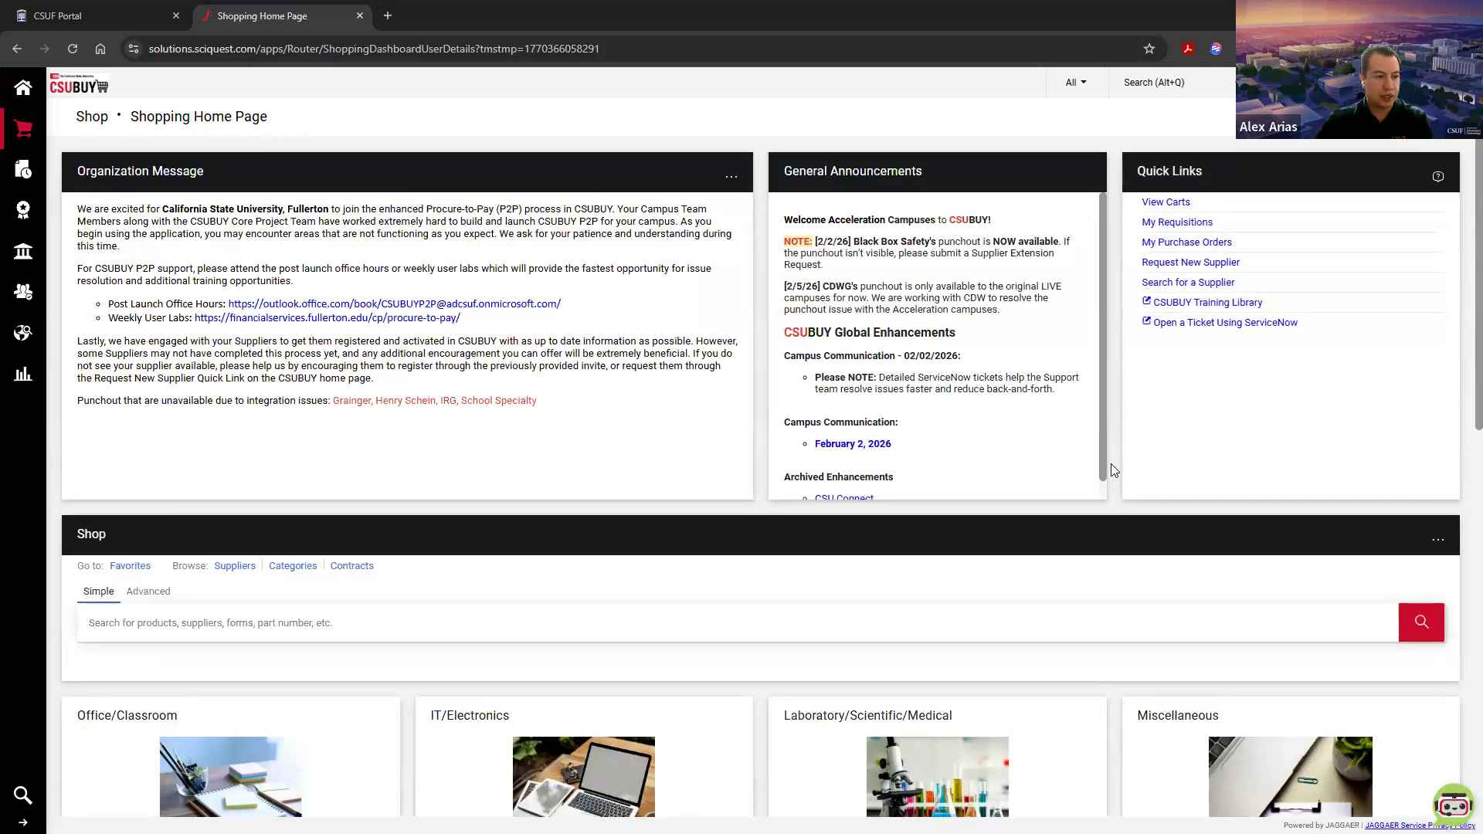
scroll(1112, 471, "down", 5)
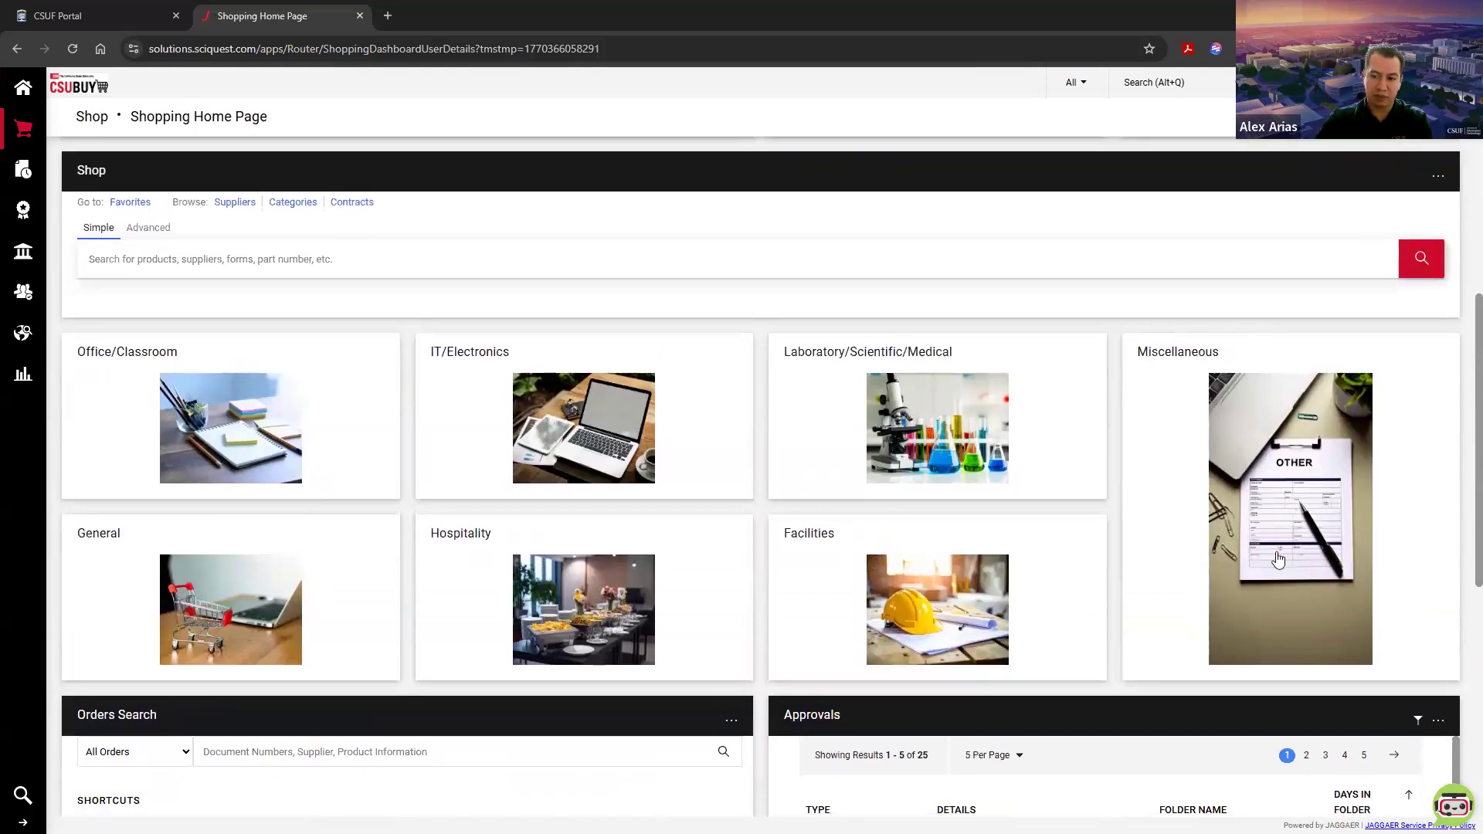
left_click(1303, 517)
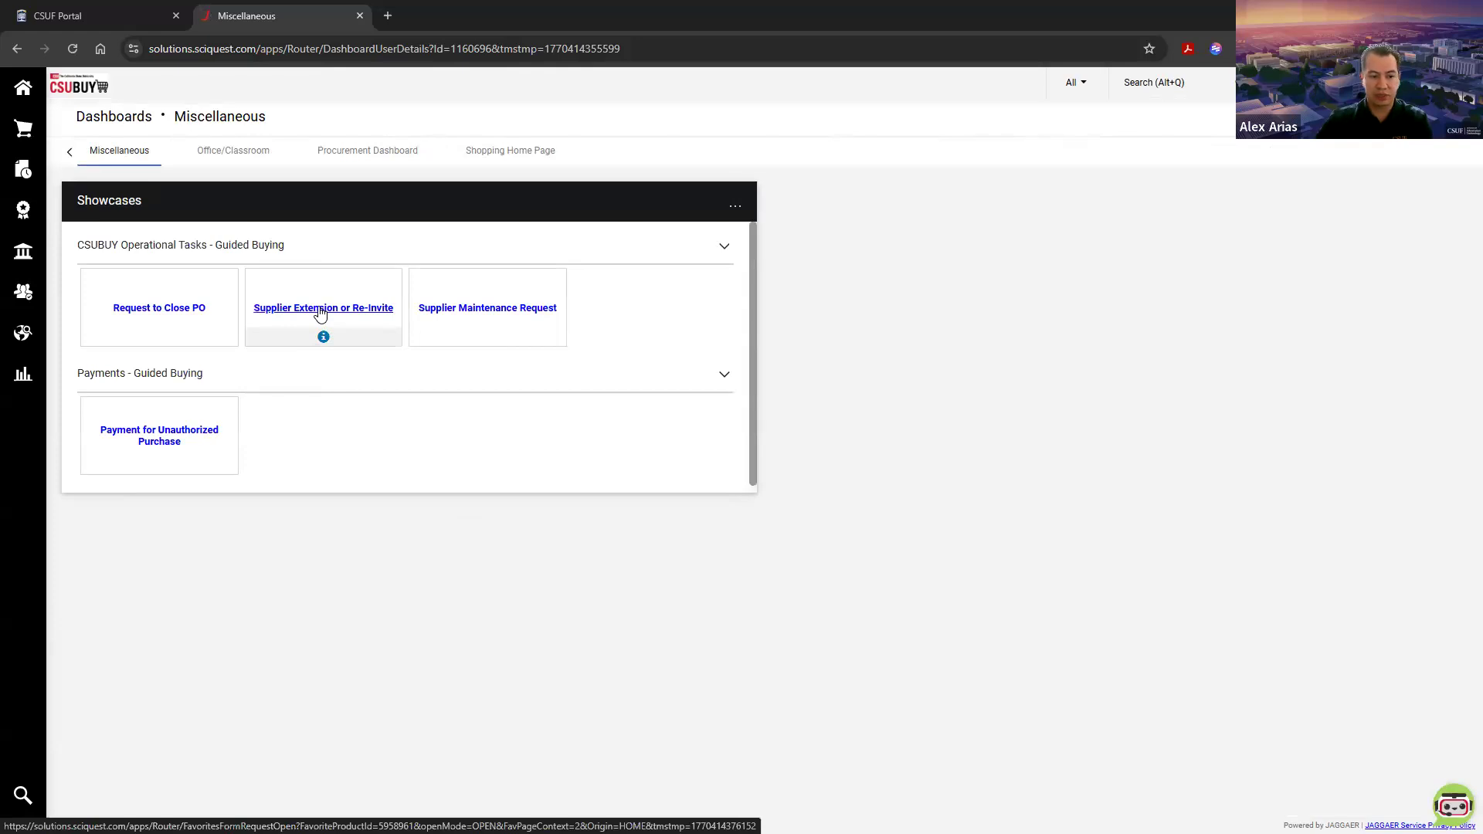
left_click(320, 309)
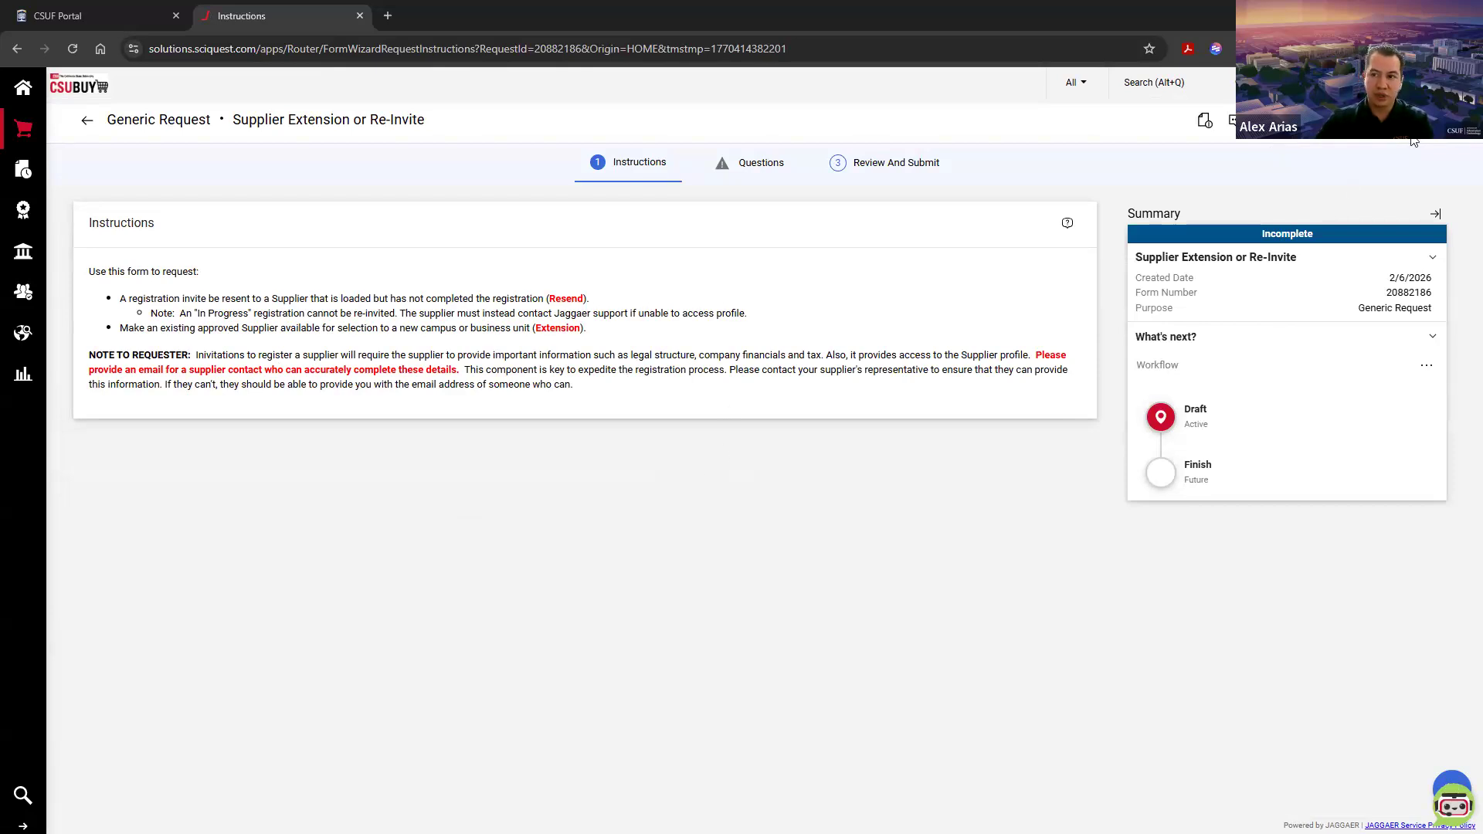
left_click(1409, 121)
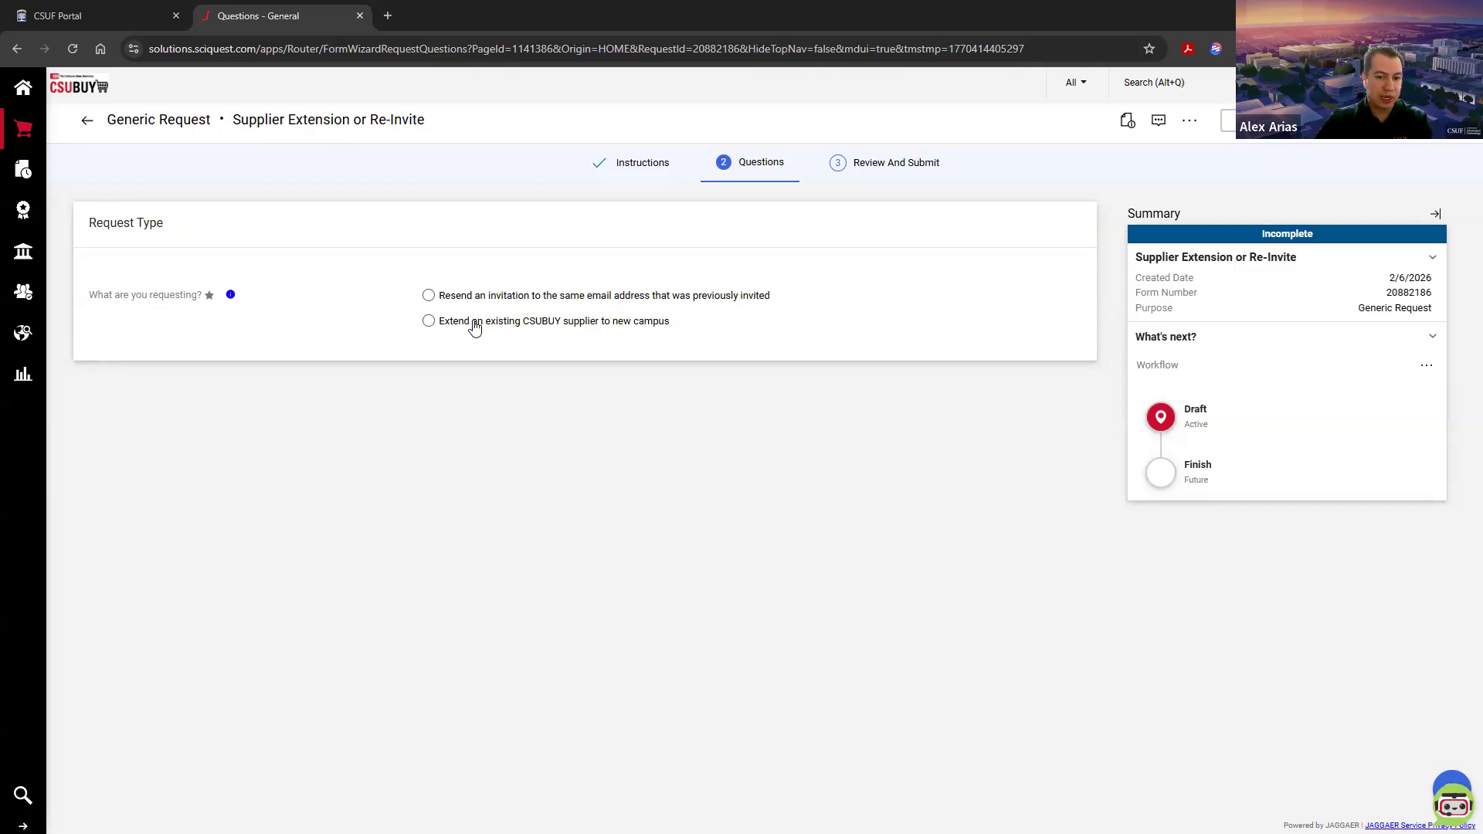
Step: Request extending an existing CSUBUY supplier to the Fullerton campus for business unit FLXMP - CSU Fullerton P2P
left_click(475, 327)
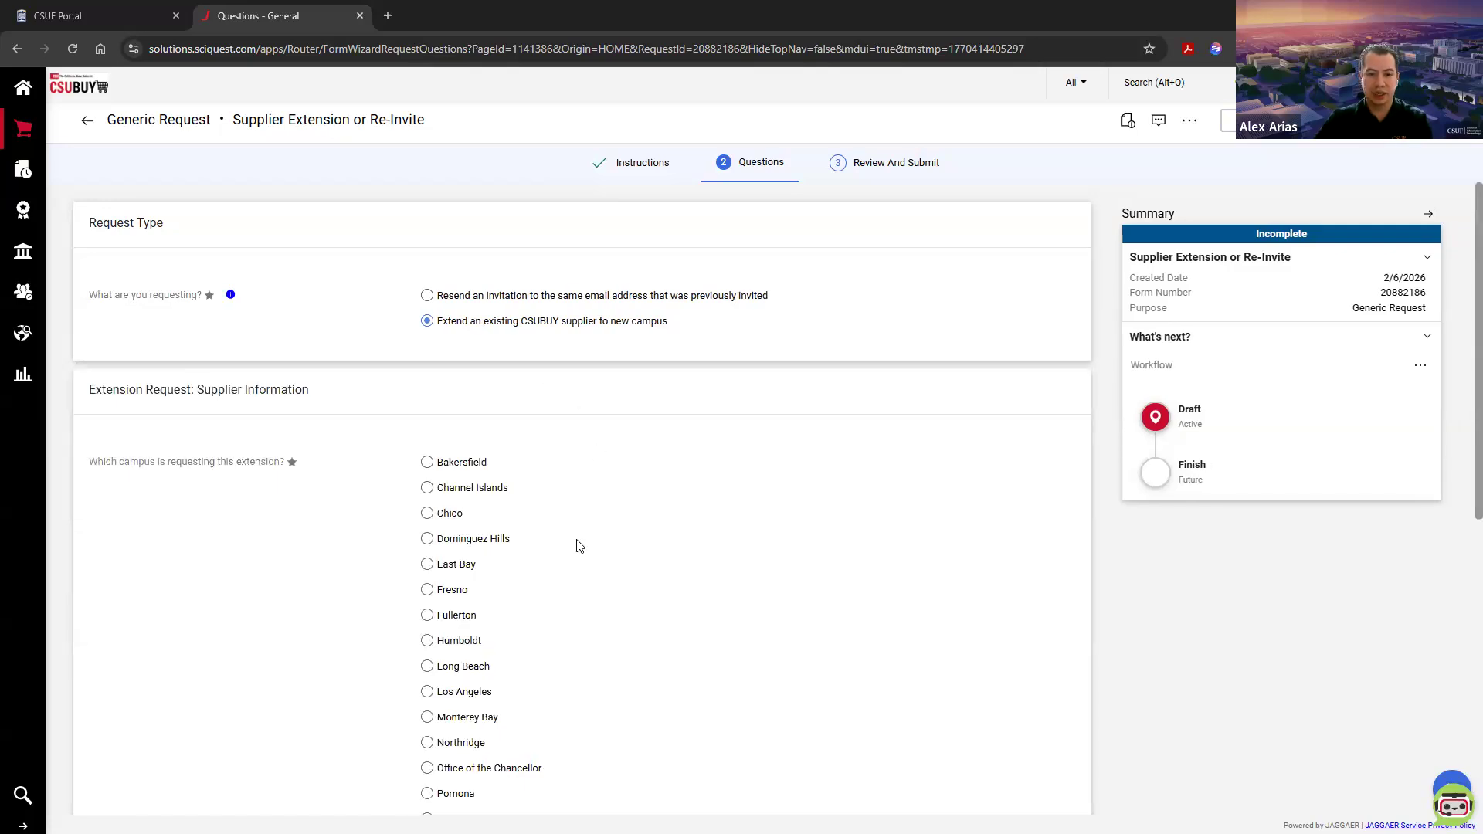
scroll(579, 546, "down", 3)
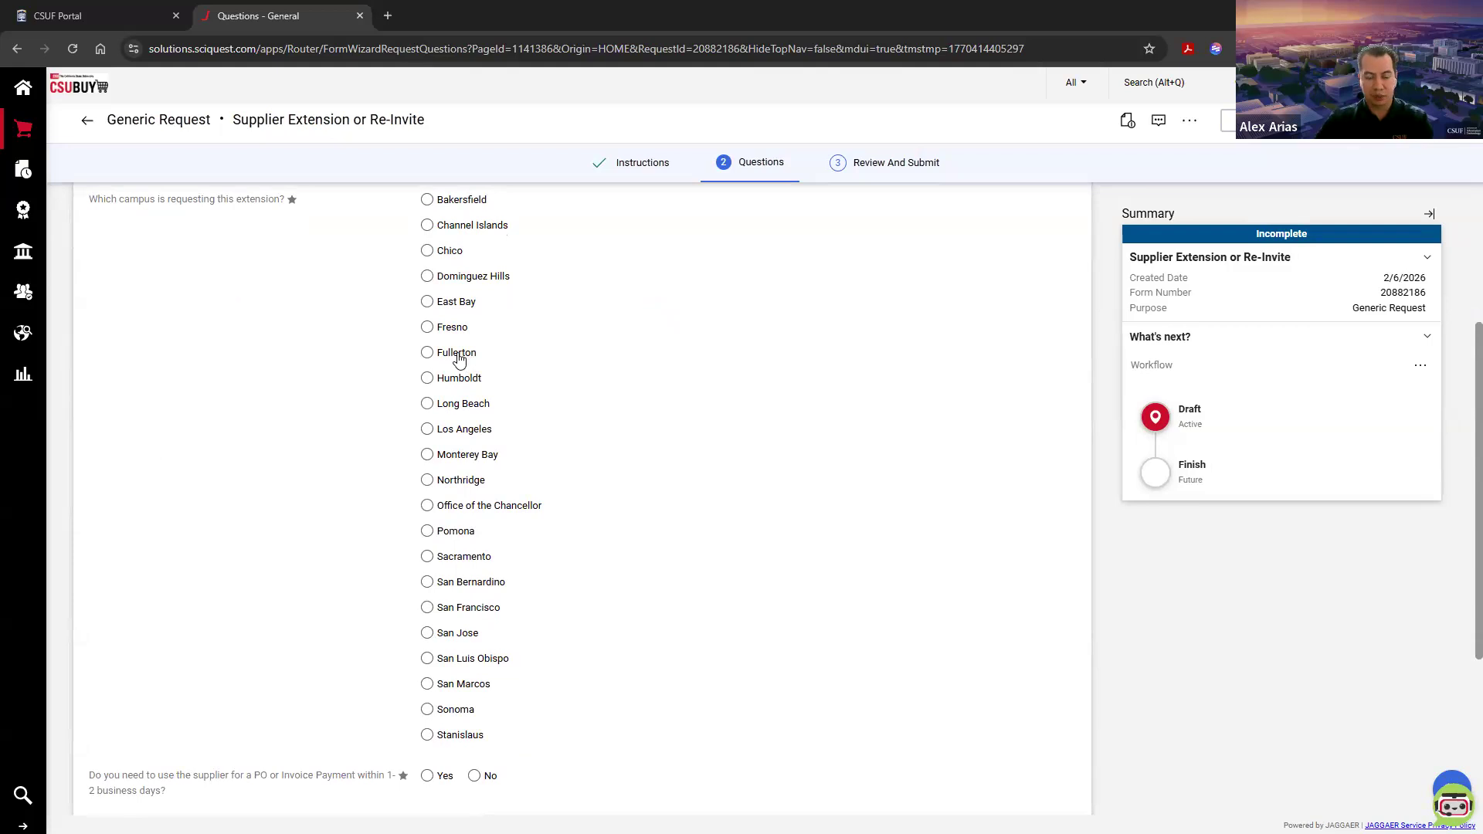
left_click(456, 355)
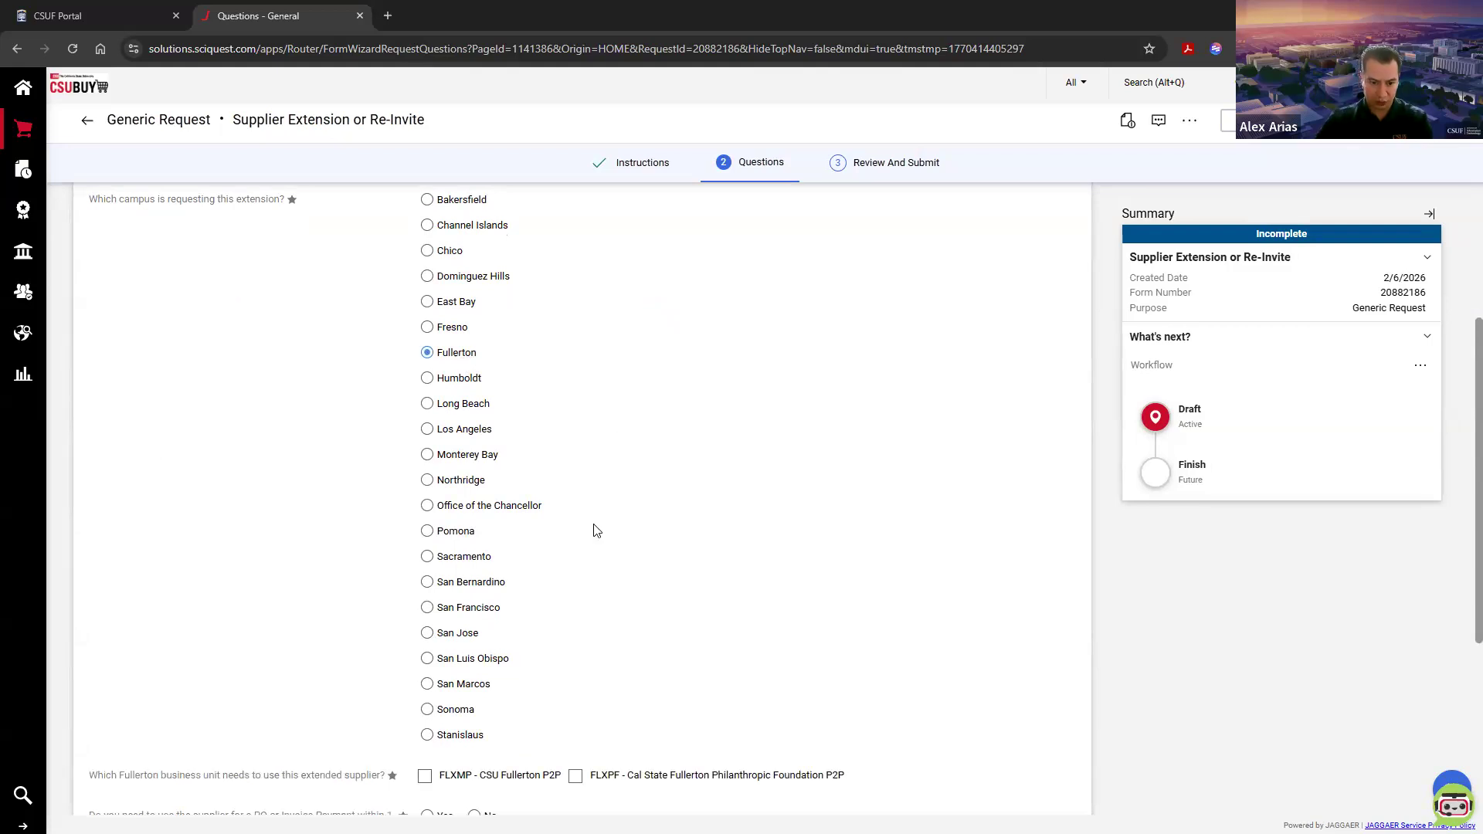
scroll(597, 531, "down", 4)
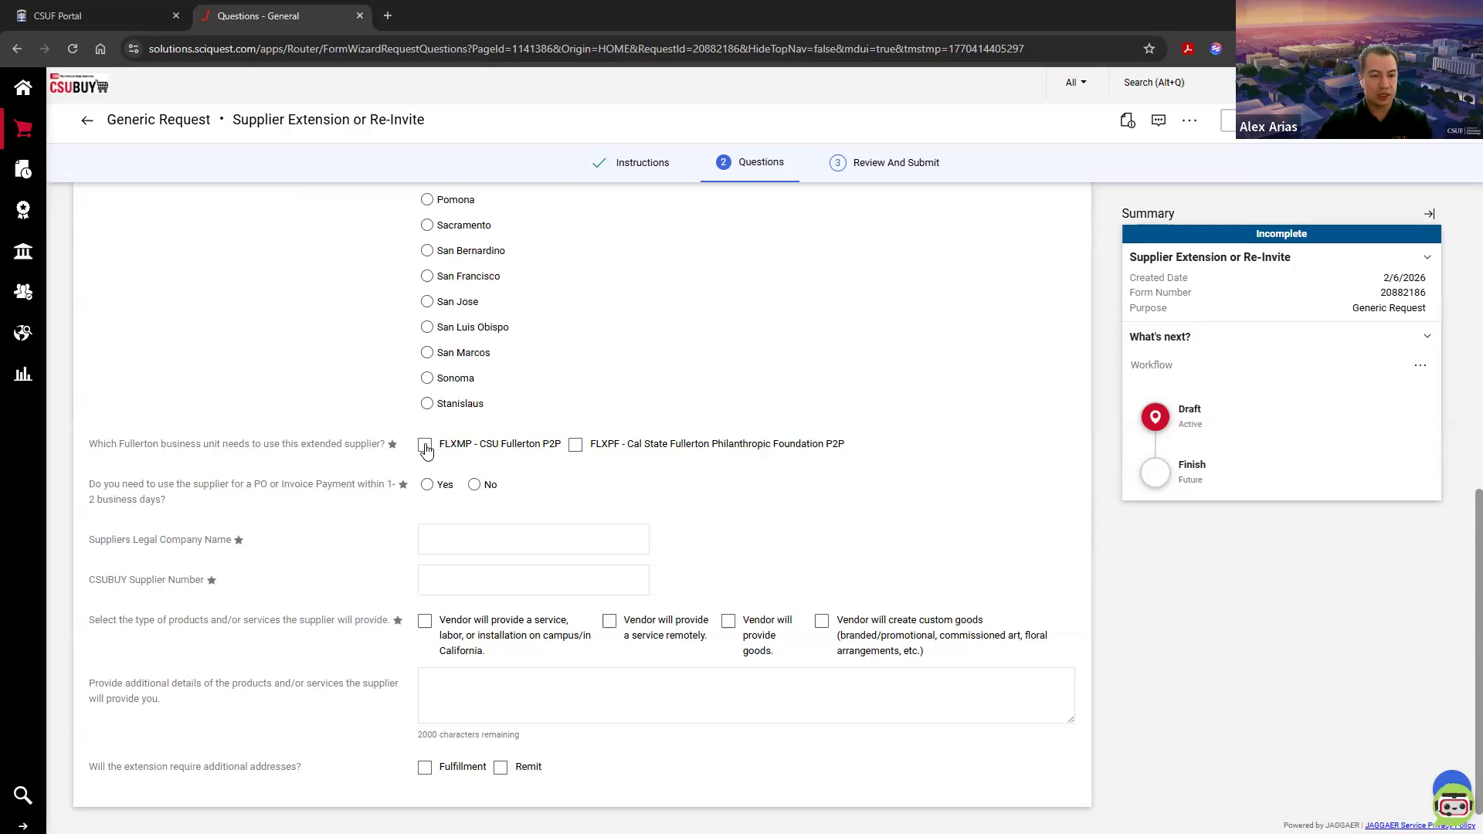
left_click(426, 446)
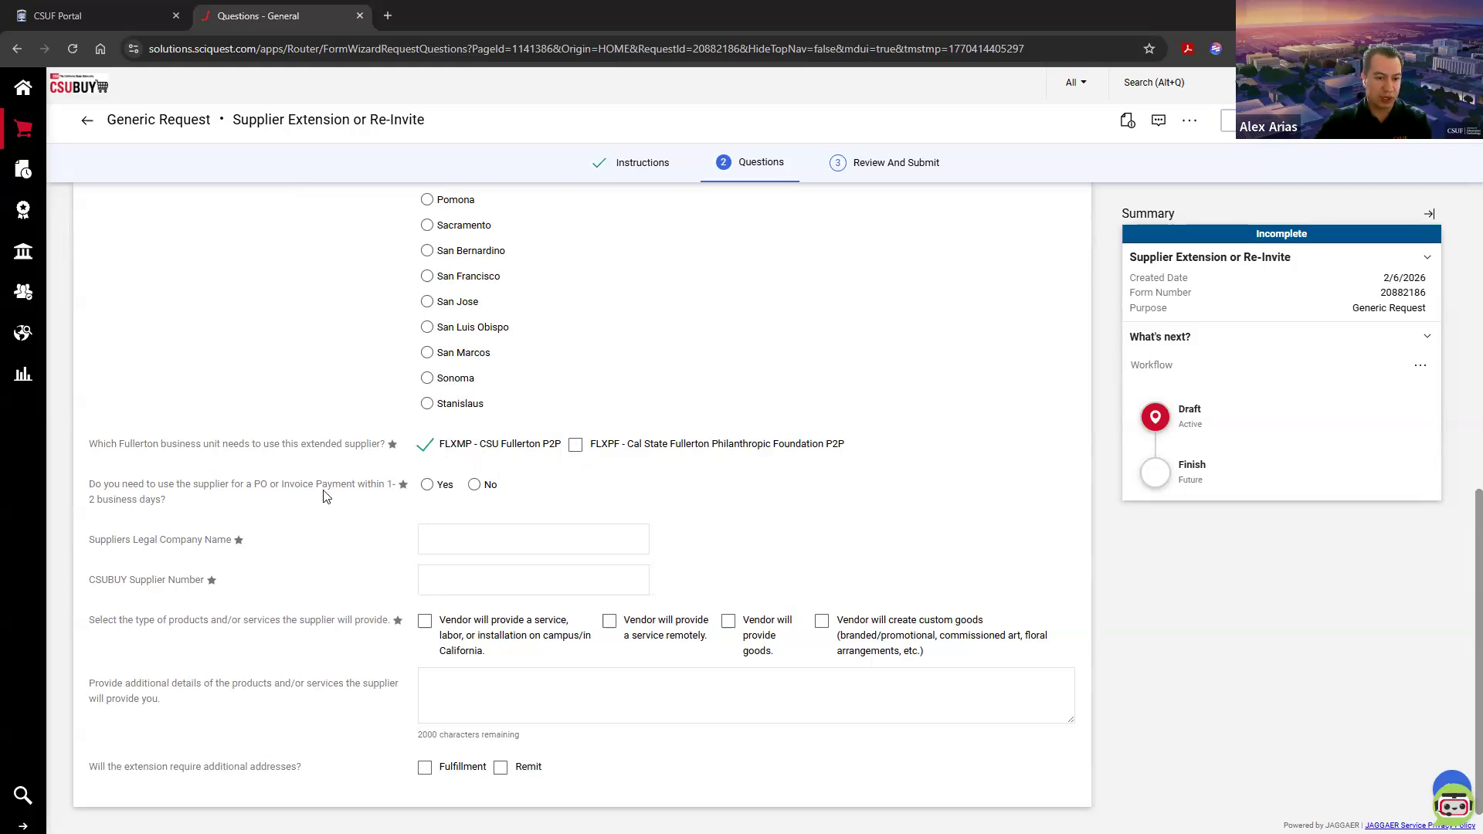
Step: Answer No to needing the supplier within 1-2 business days and enter "10,000 Degrees" as the supplier's legal company name
left_click(476, 485)
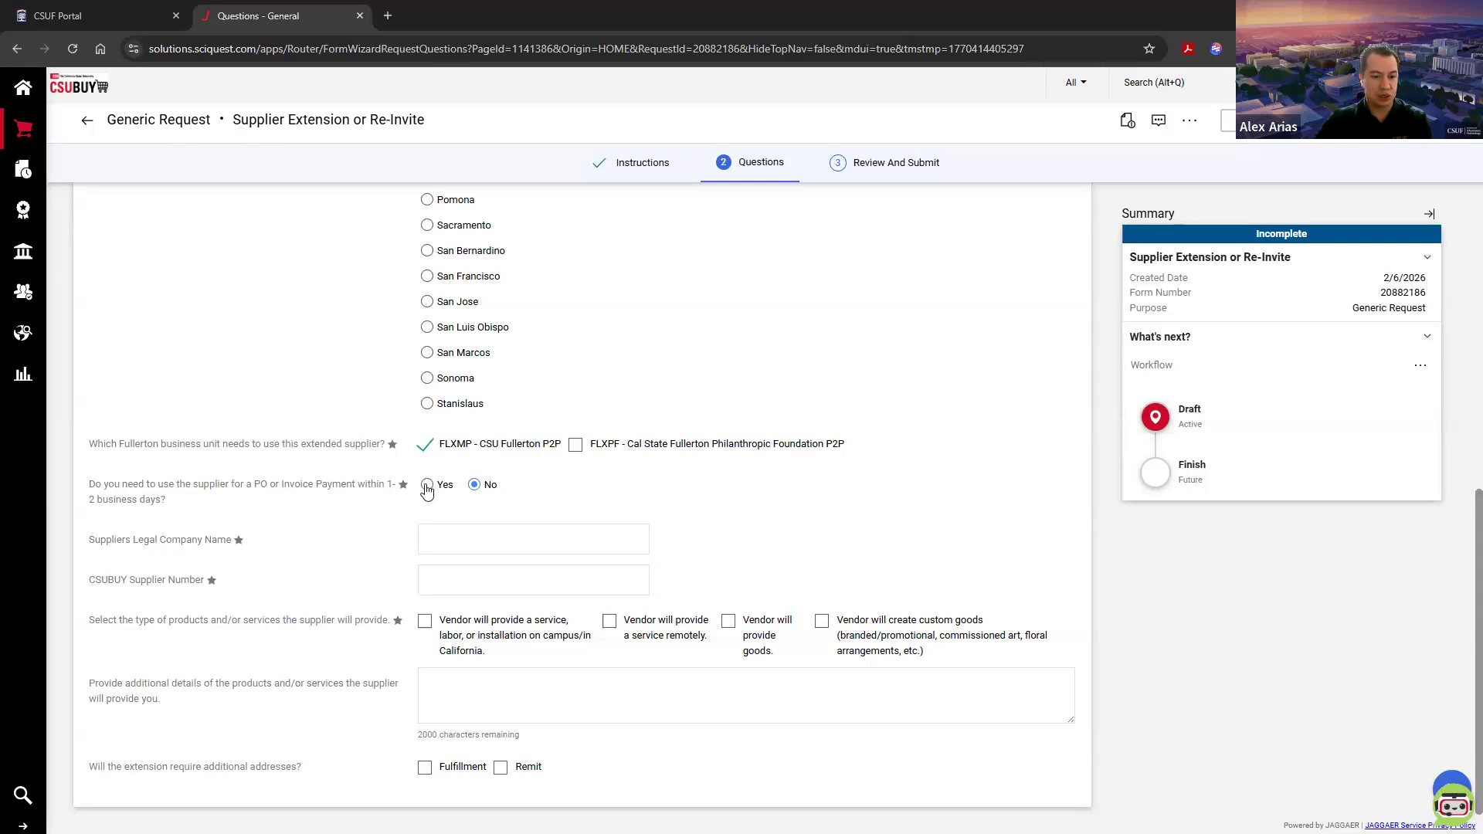
left_click(474, 485)
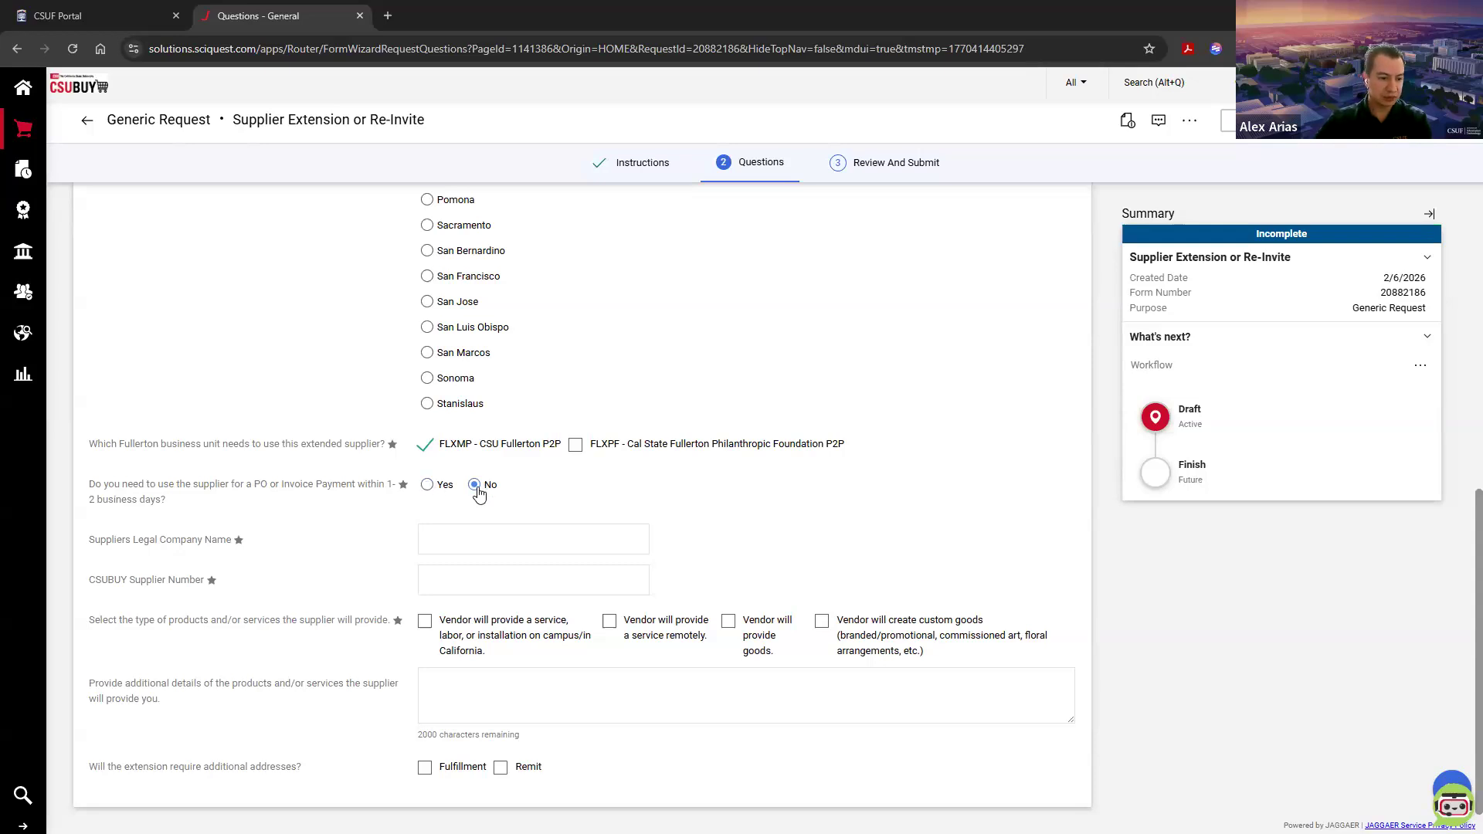
left_click(476, 527)
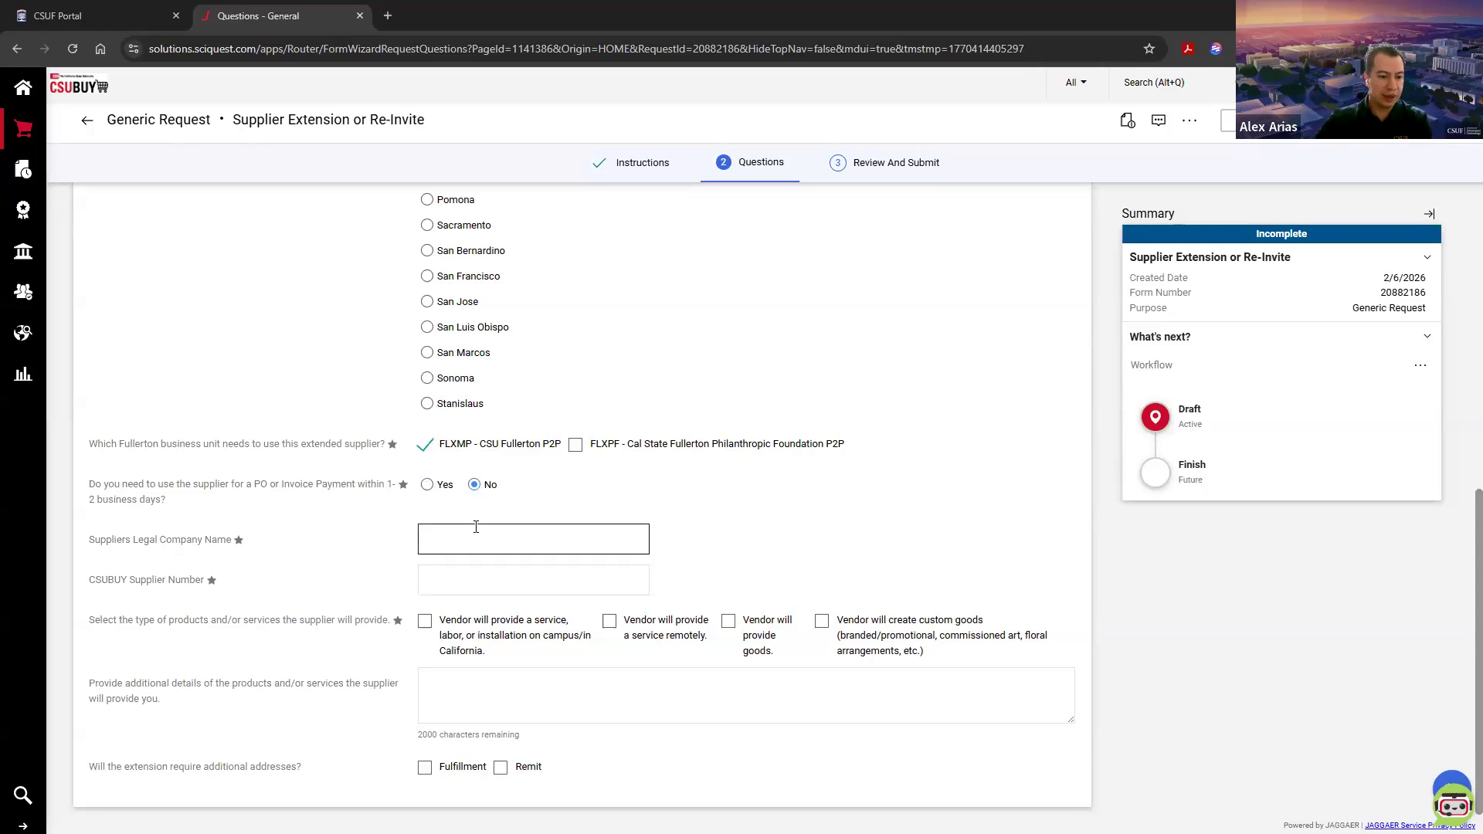
left_click(480, 533)
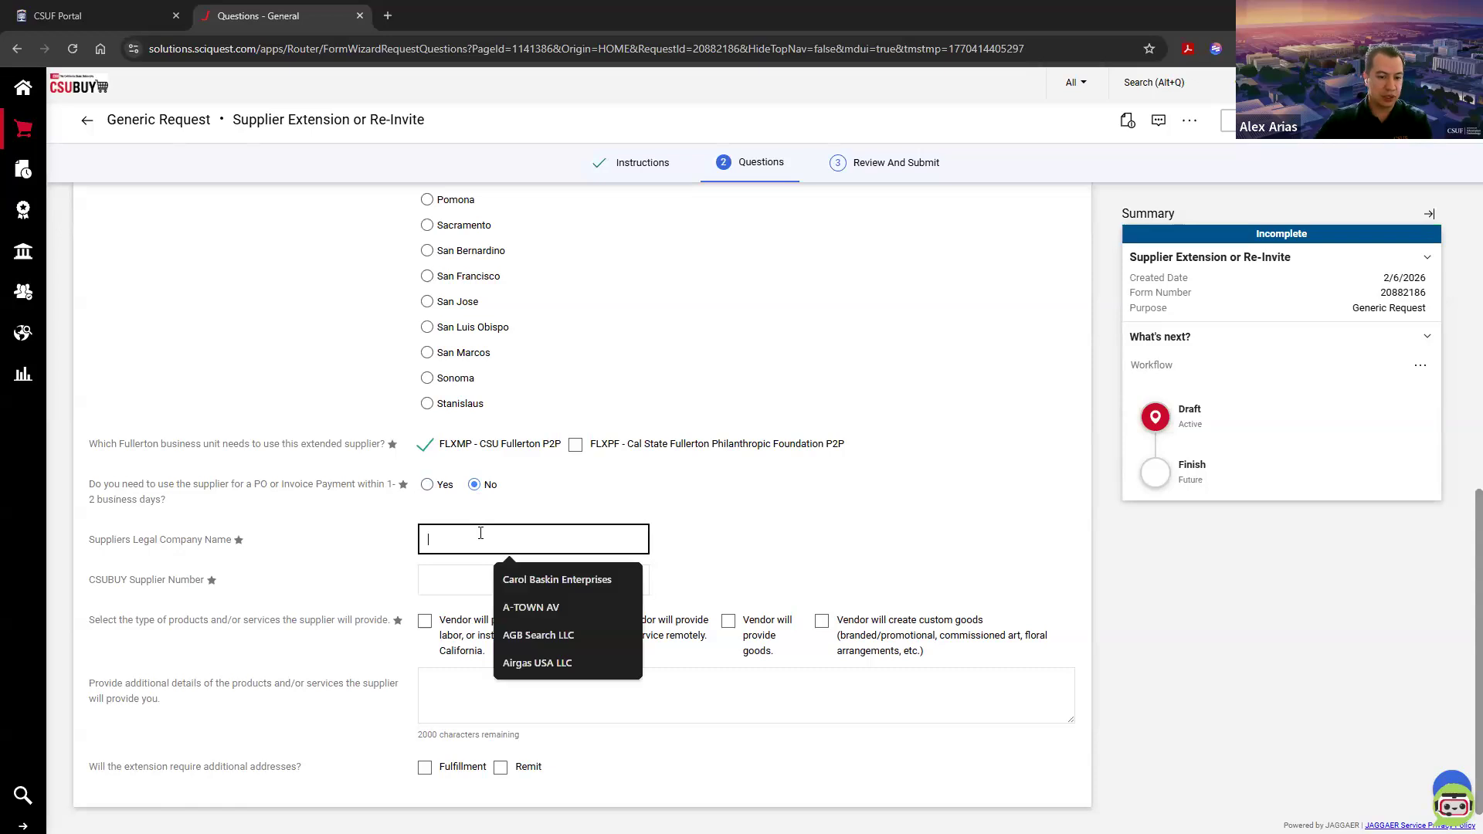
left_click(394, 535)
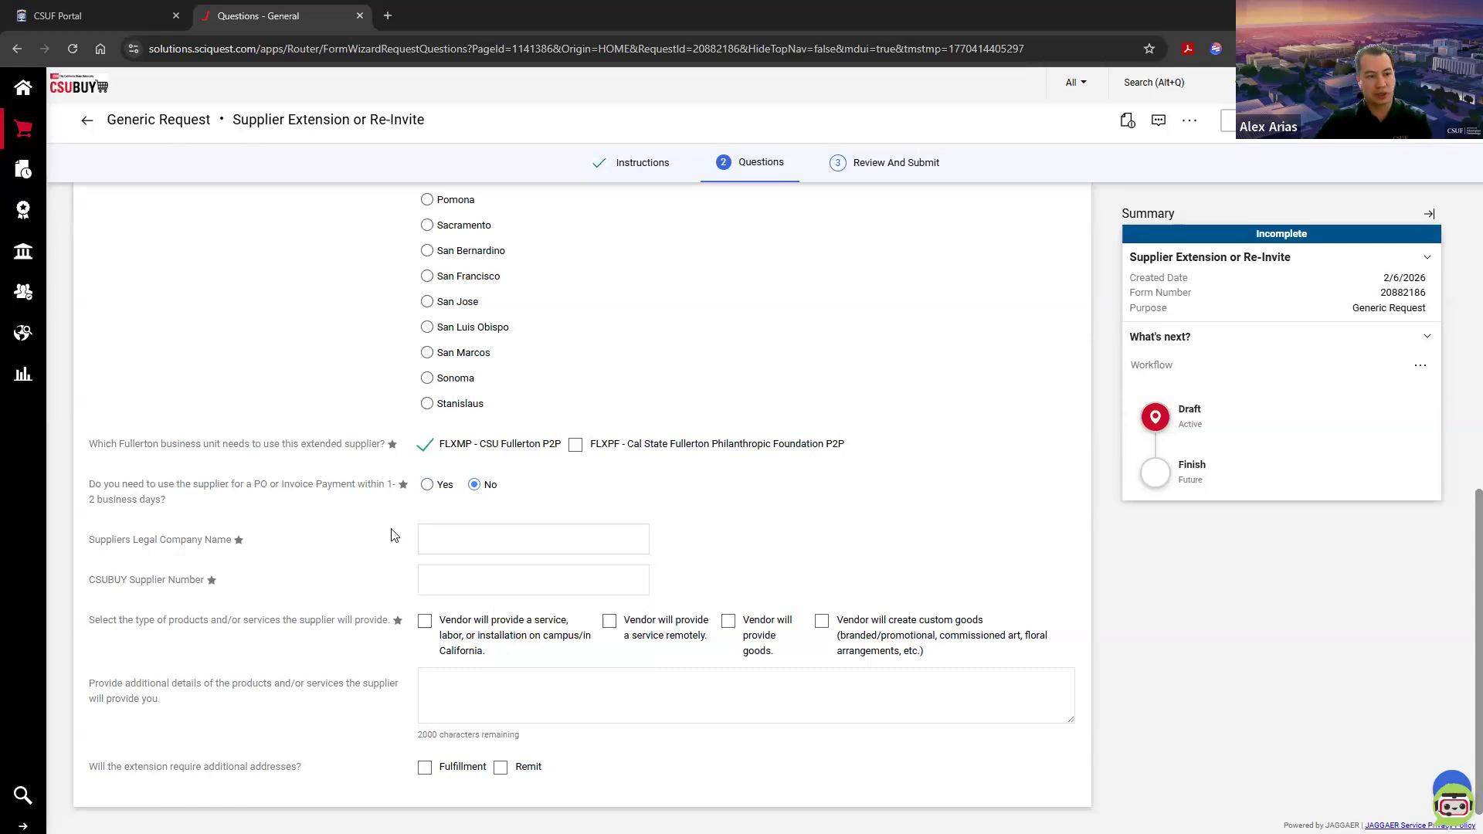
left_click(441, 535)
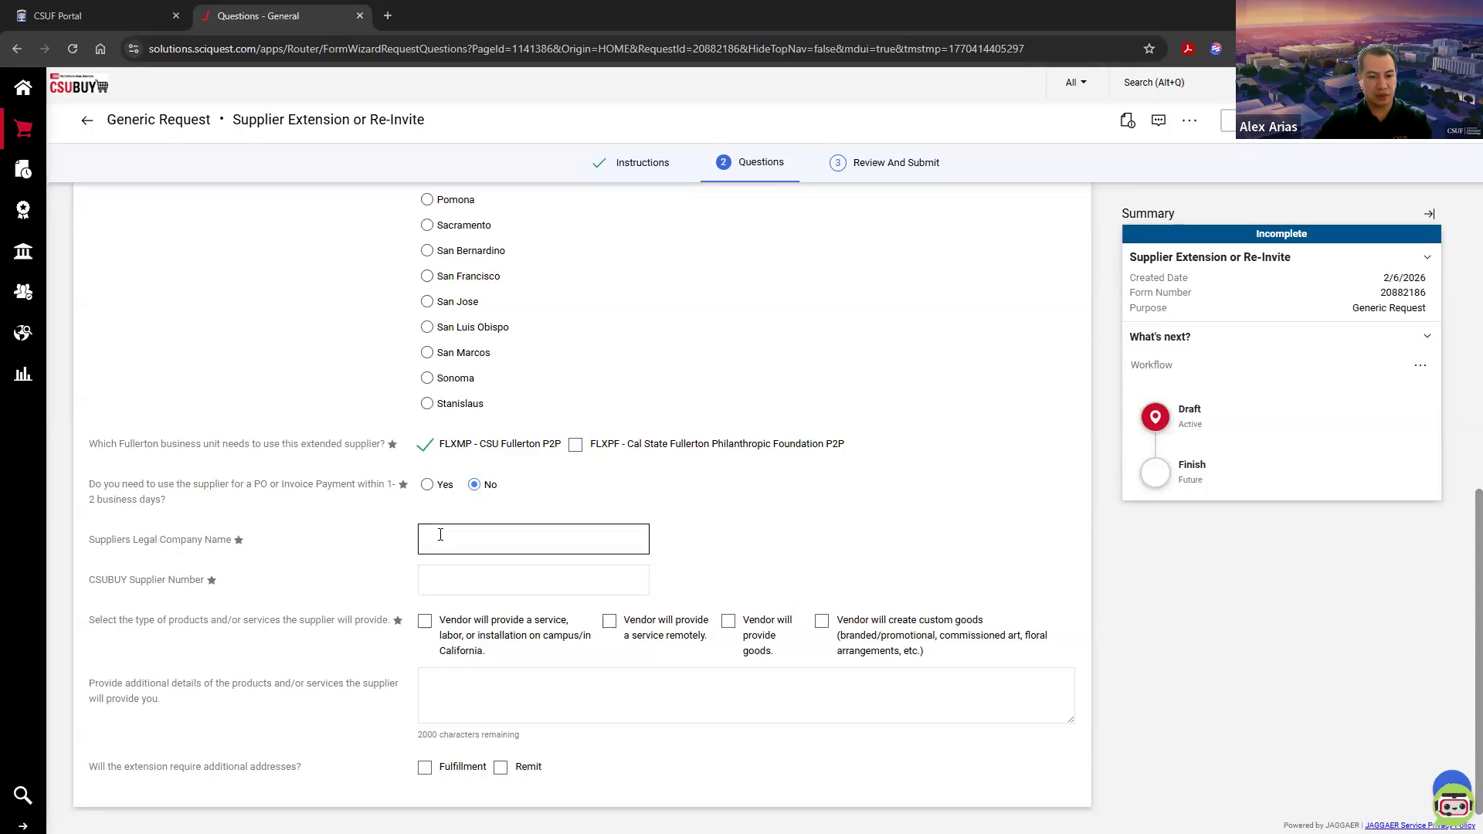
type("10")
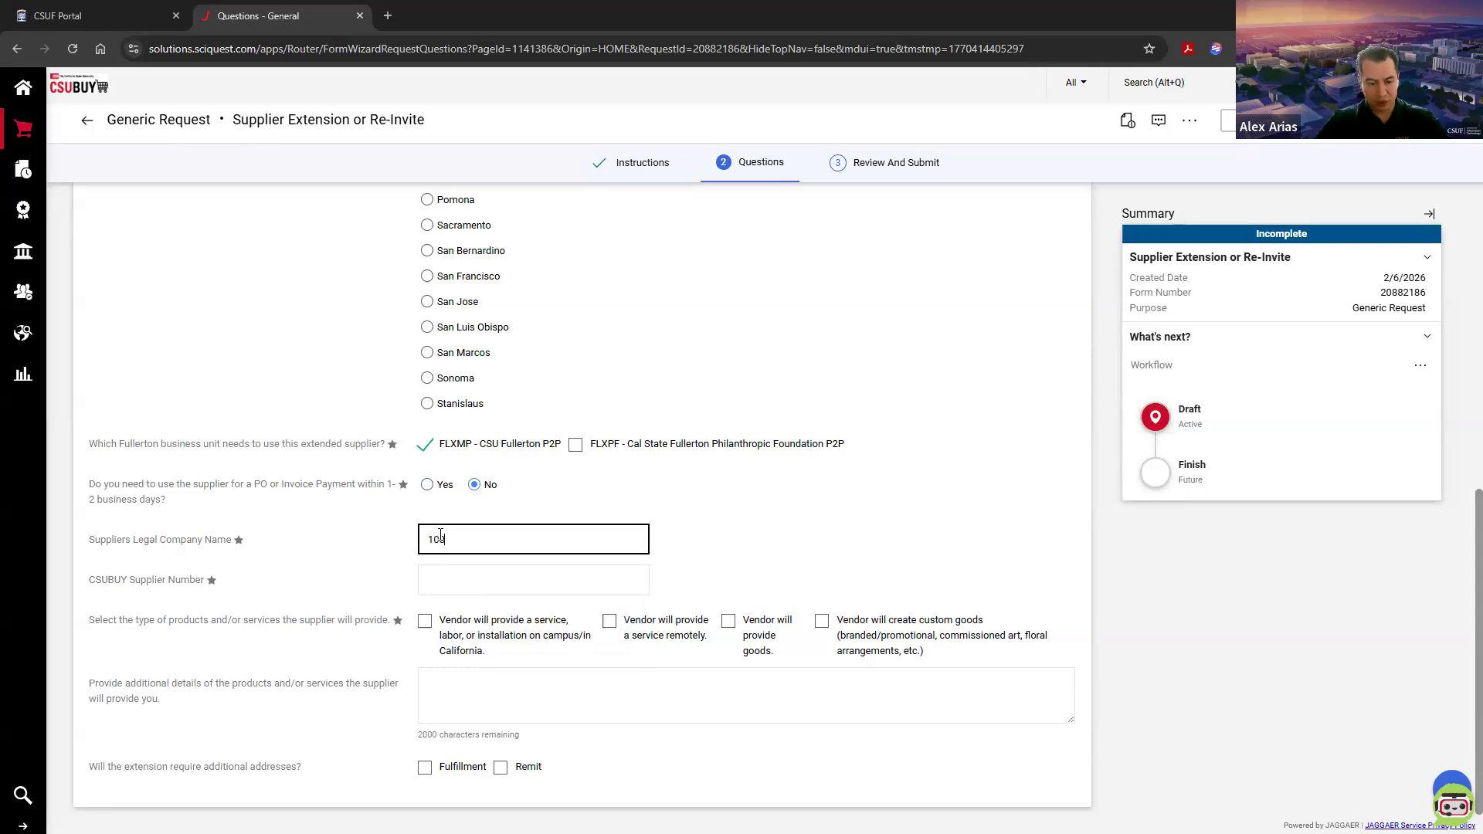
type(",000 ")
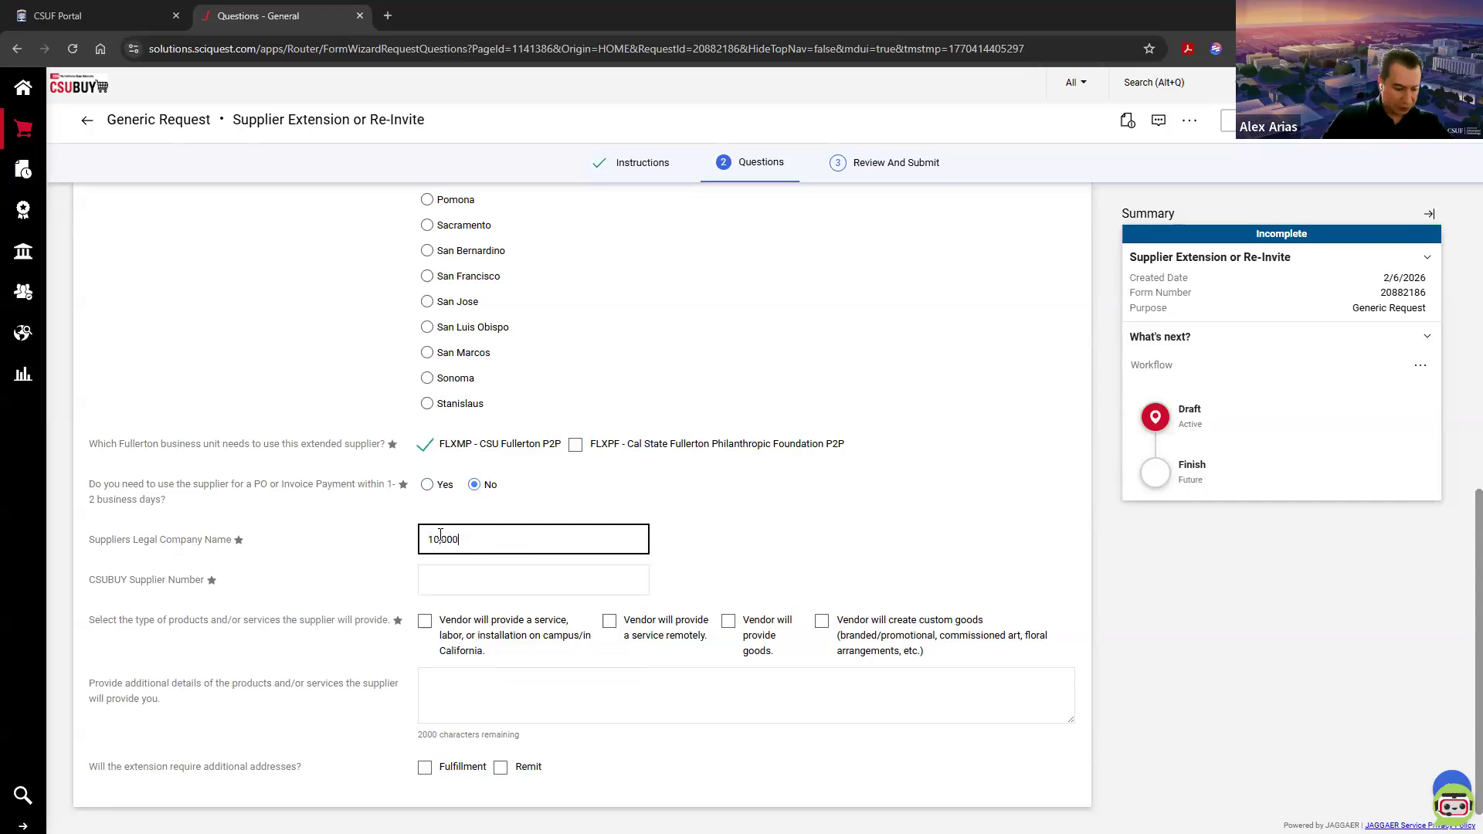
type("Degrees")
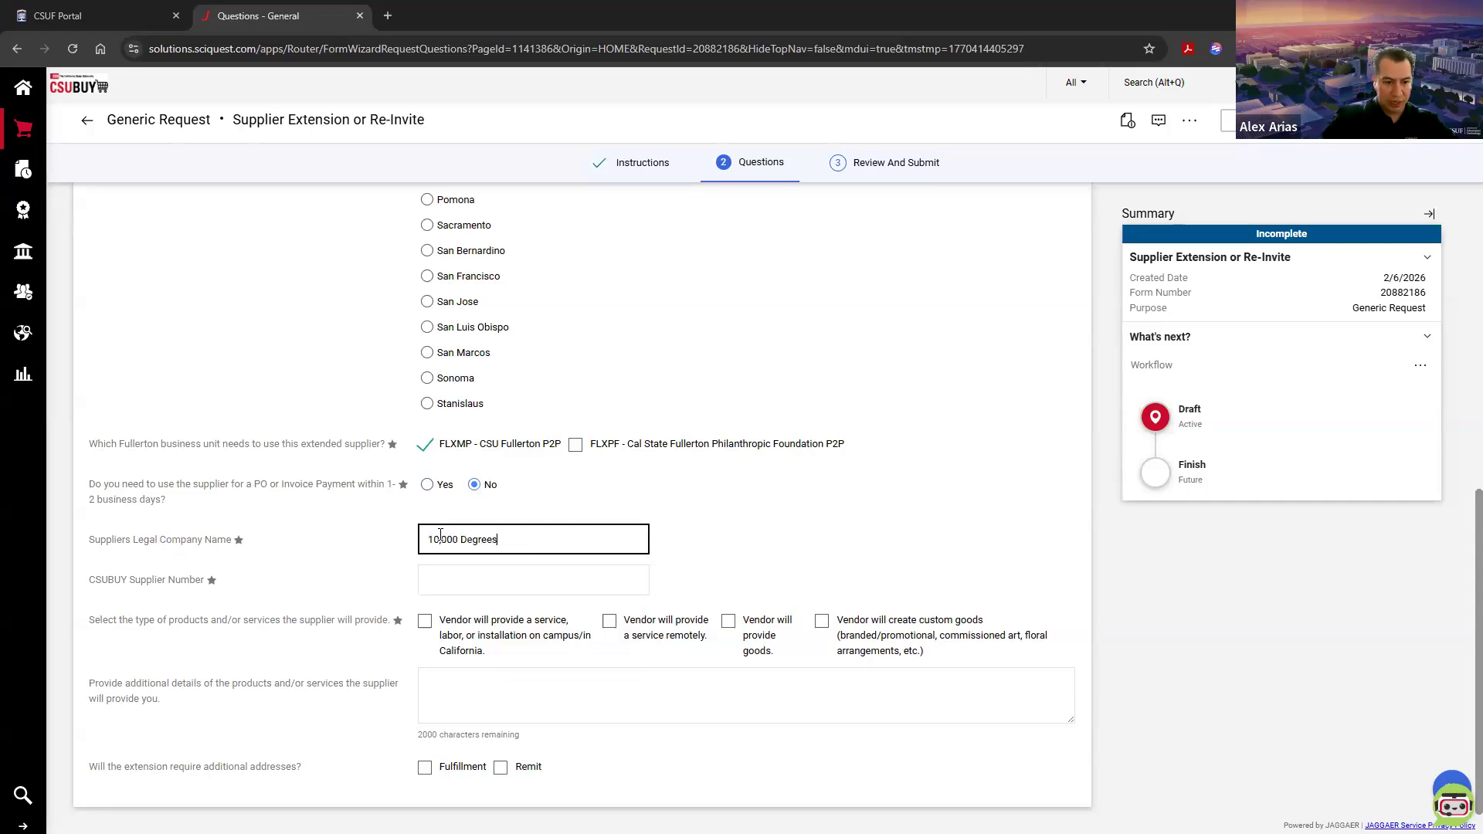
key("Tab")
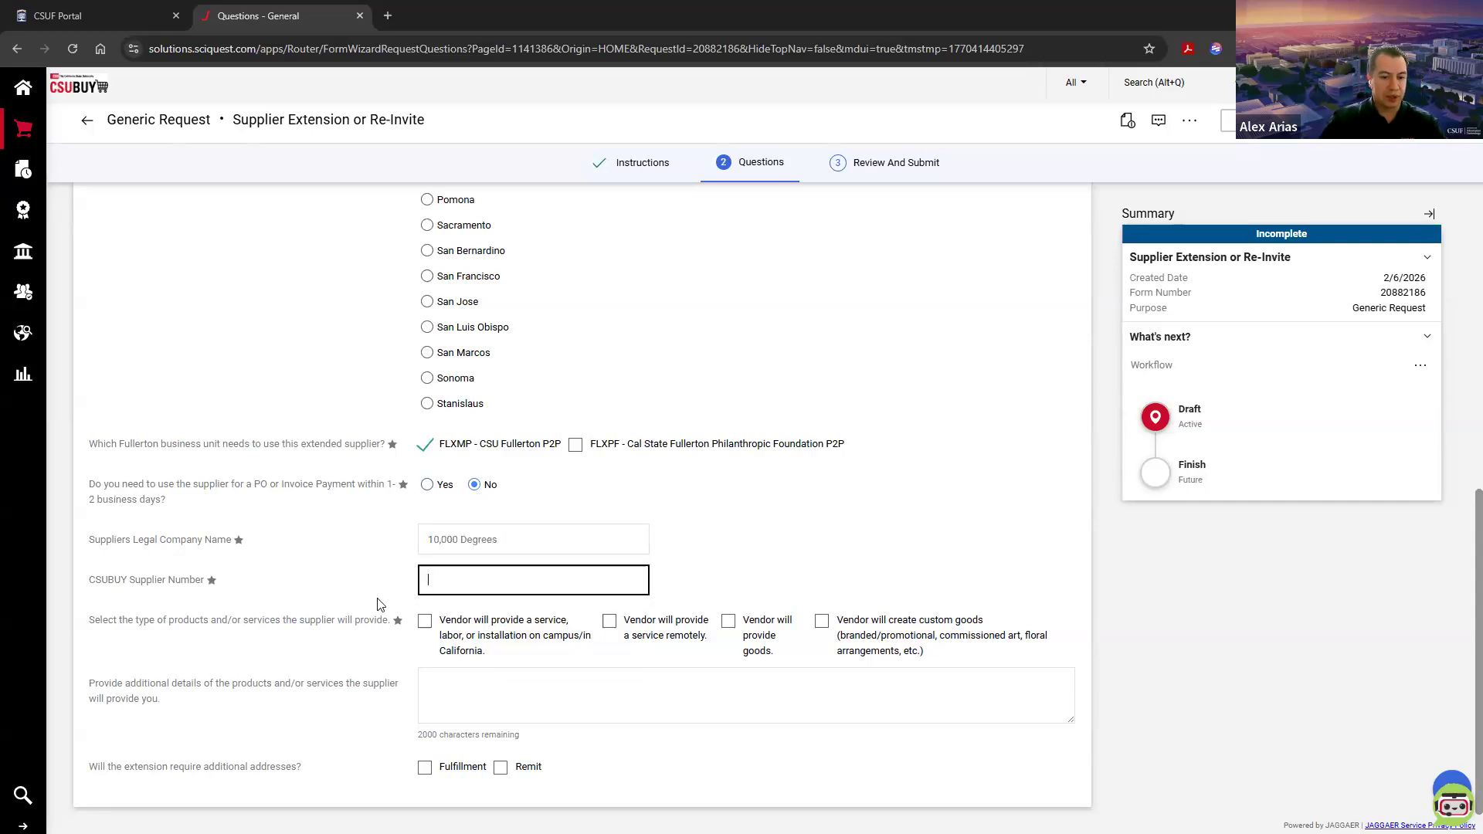
Step: Look up the 10,000 Degrees profile in a separate tab and copy its supplier number into the form's CSUBUY Supplier Number field
left_click(23, 292)
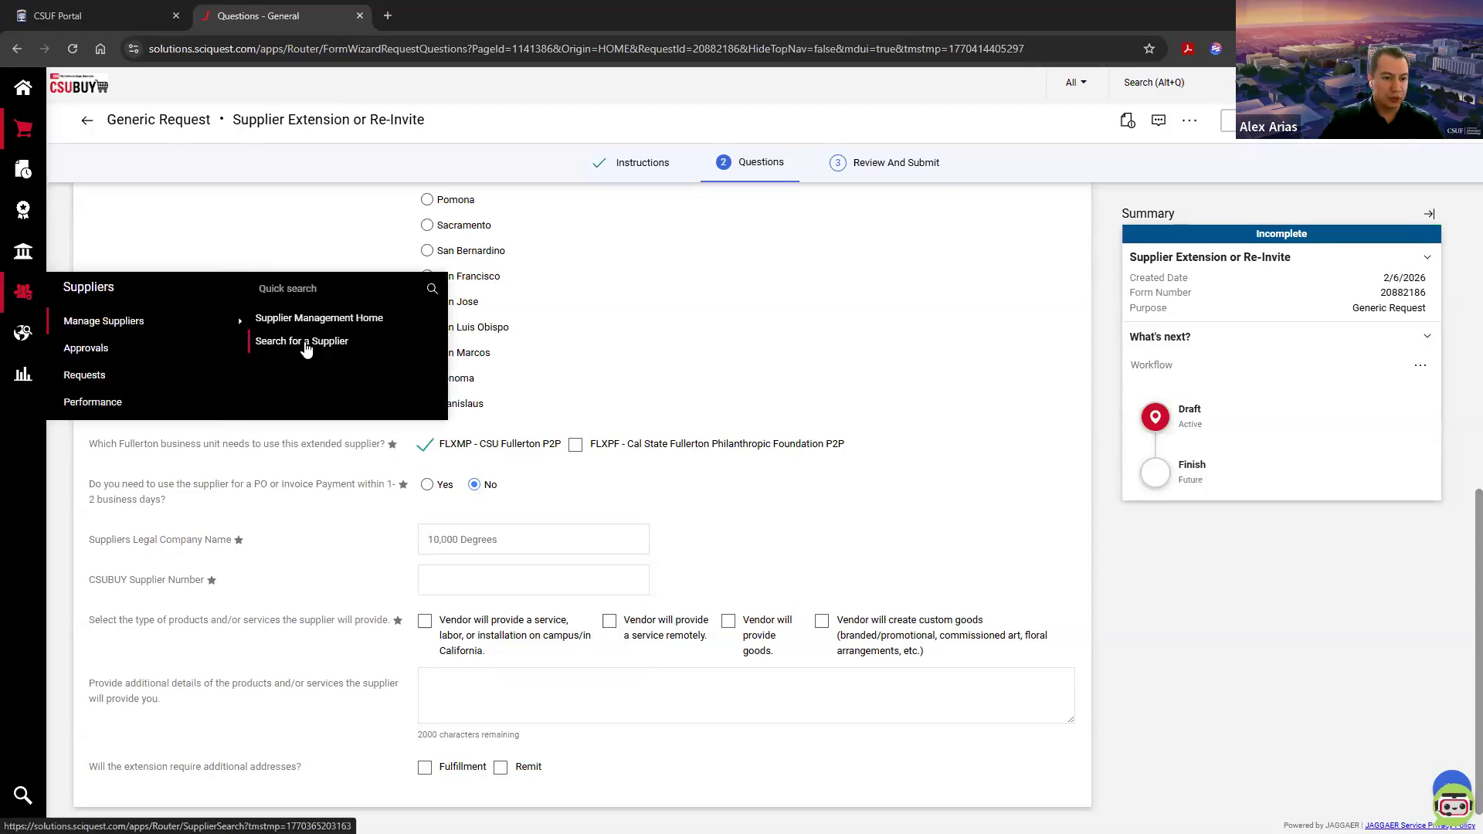
middle_click(301, 340)
left_click(495, 14)
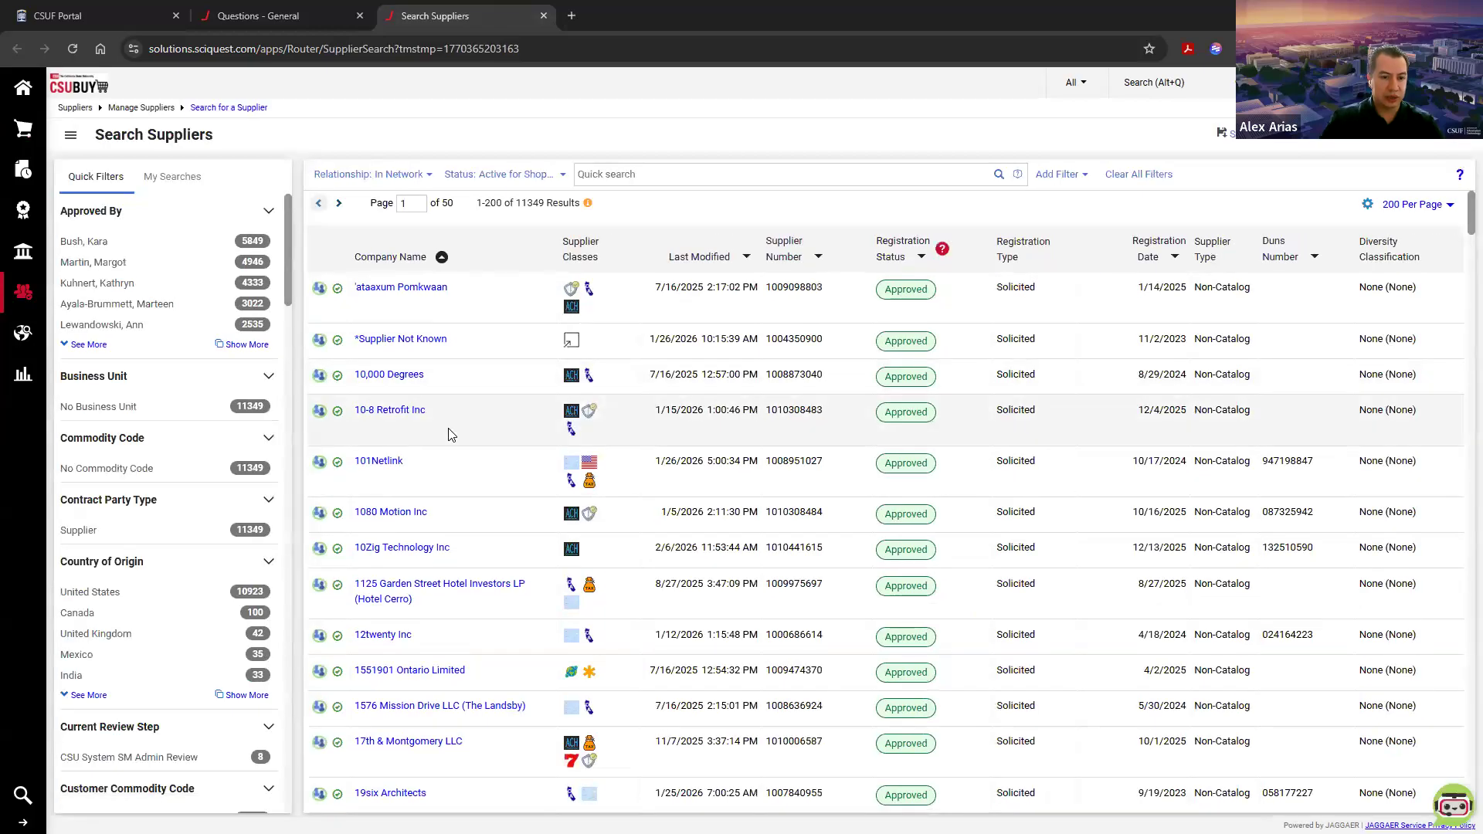
left_click(409, 377)
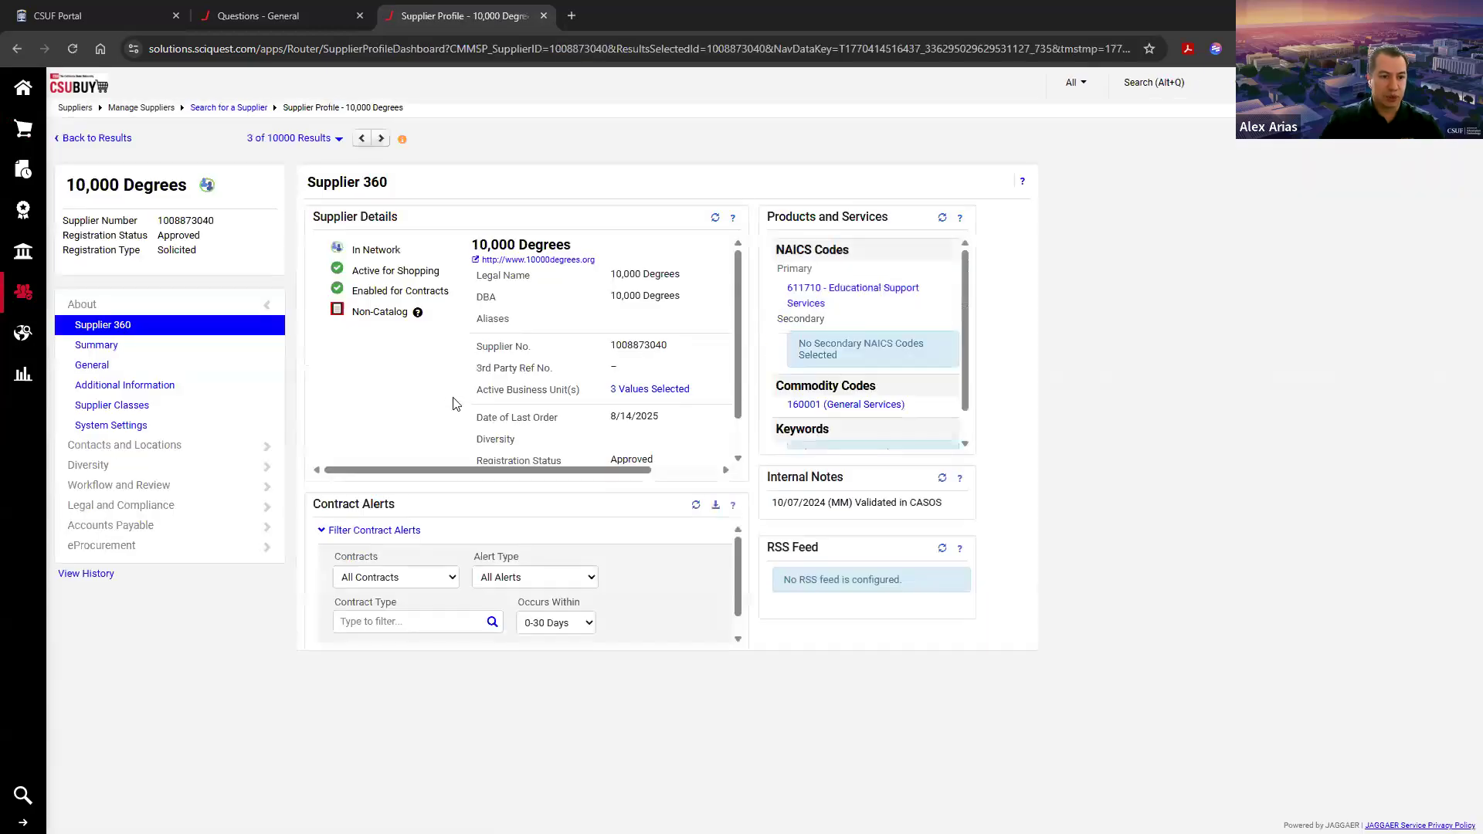
double_click(186, 220)
key("ctrl+c")
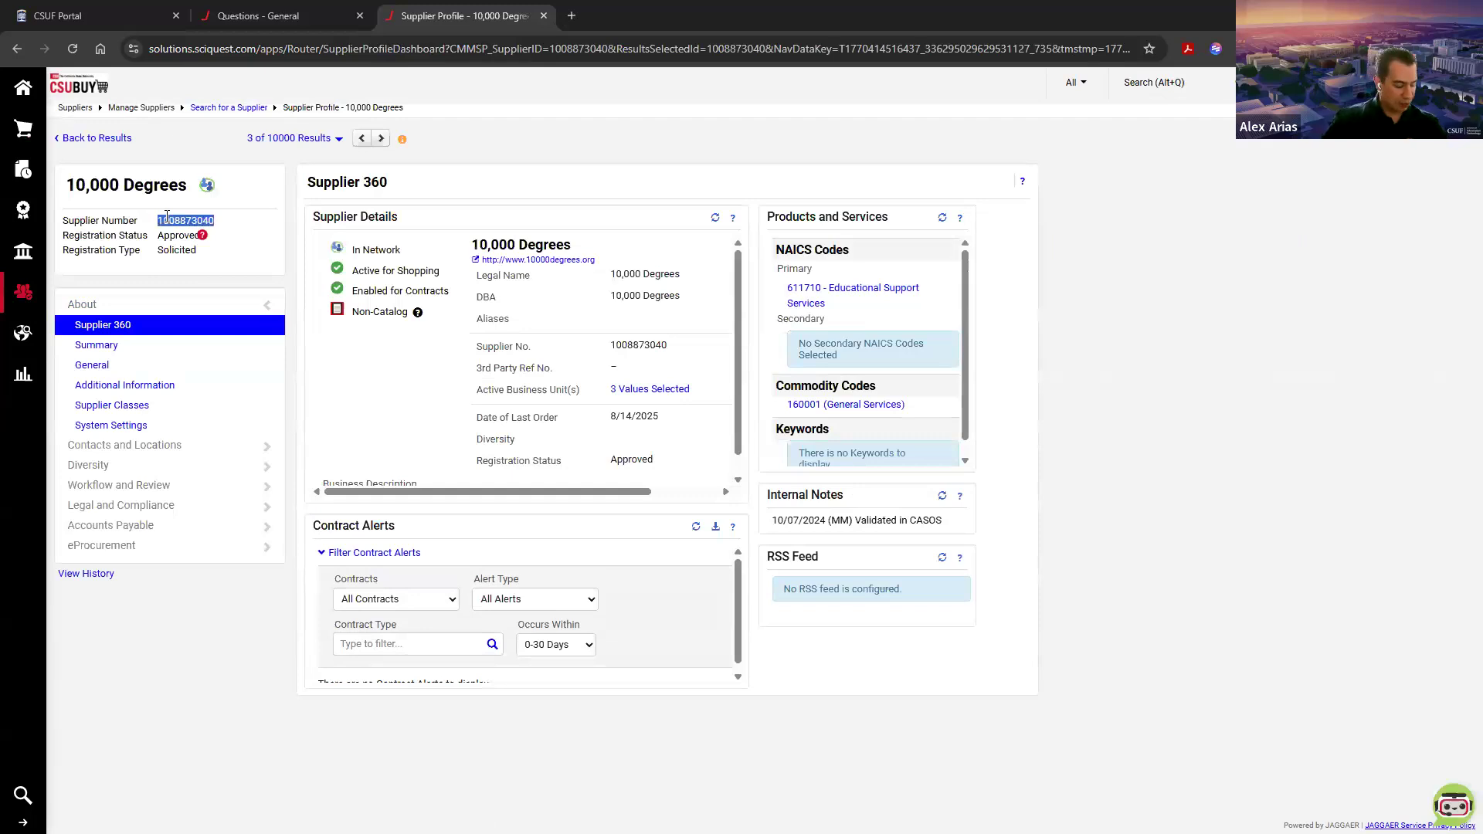
left_click(258, 16)
left_click(525, 579)
key("ctrl+v")
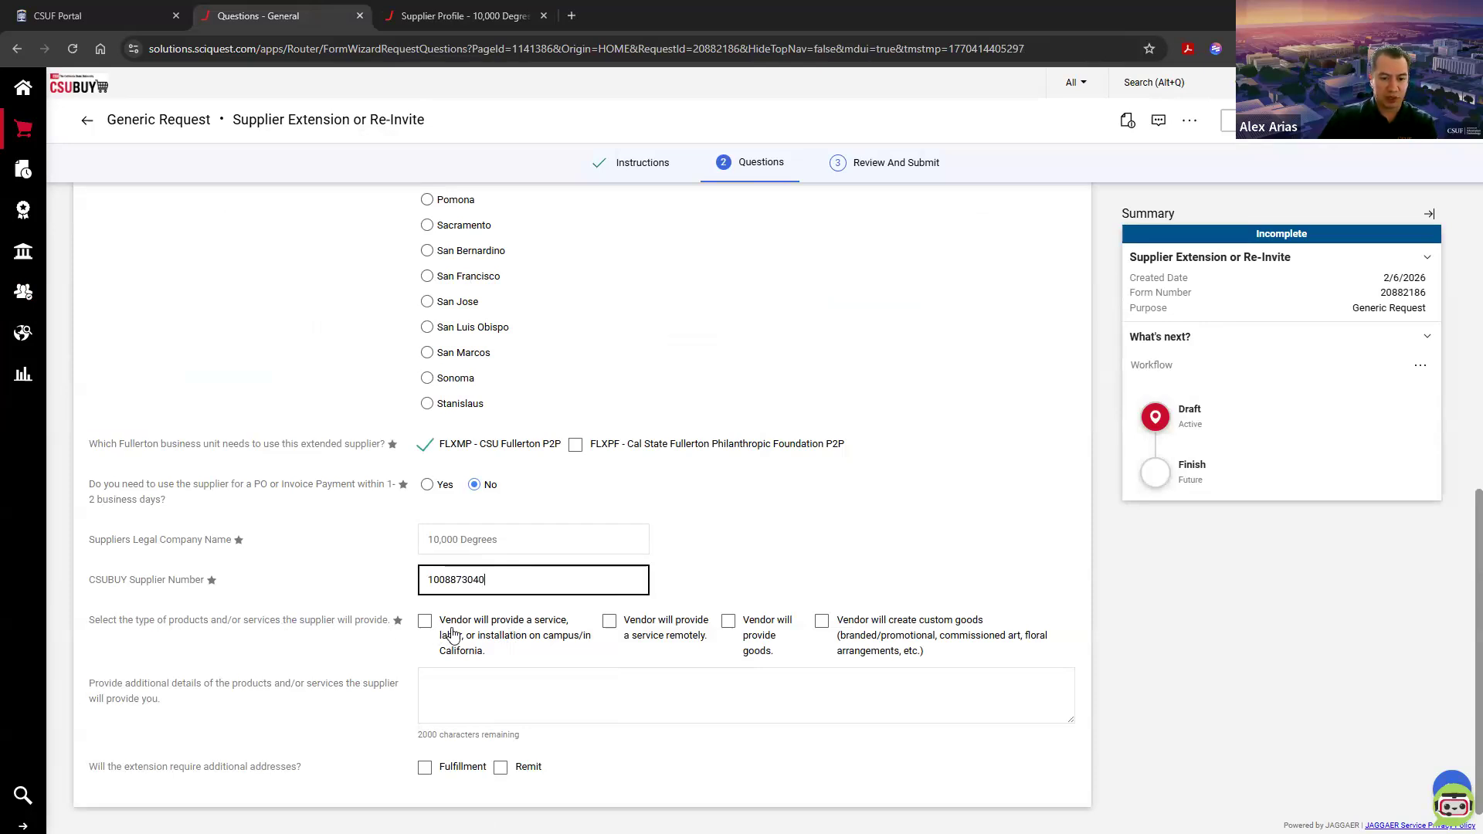
Step: Set the supplied product or service type to only "Vendor will provide a service, labor, or installation on campus/in California"
left_click(490, 631)
left_click(668, 631)
left_click(617, 623)
left_click(566, 622)
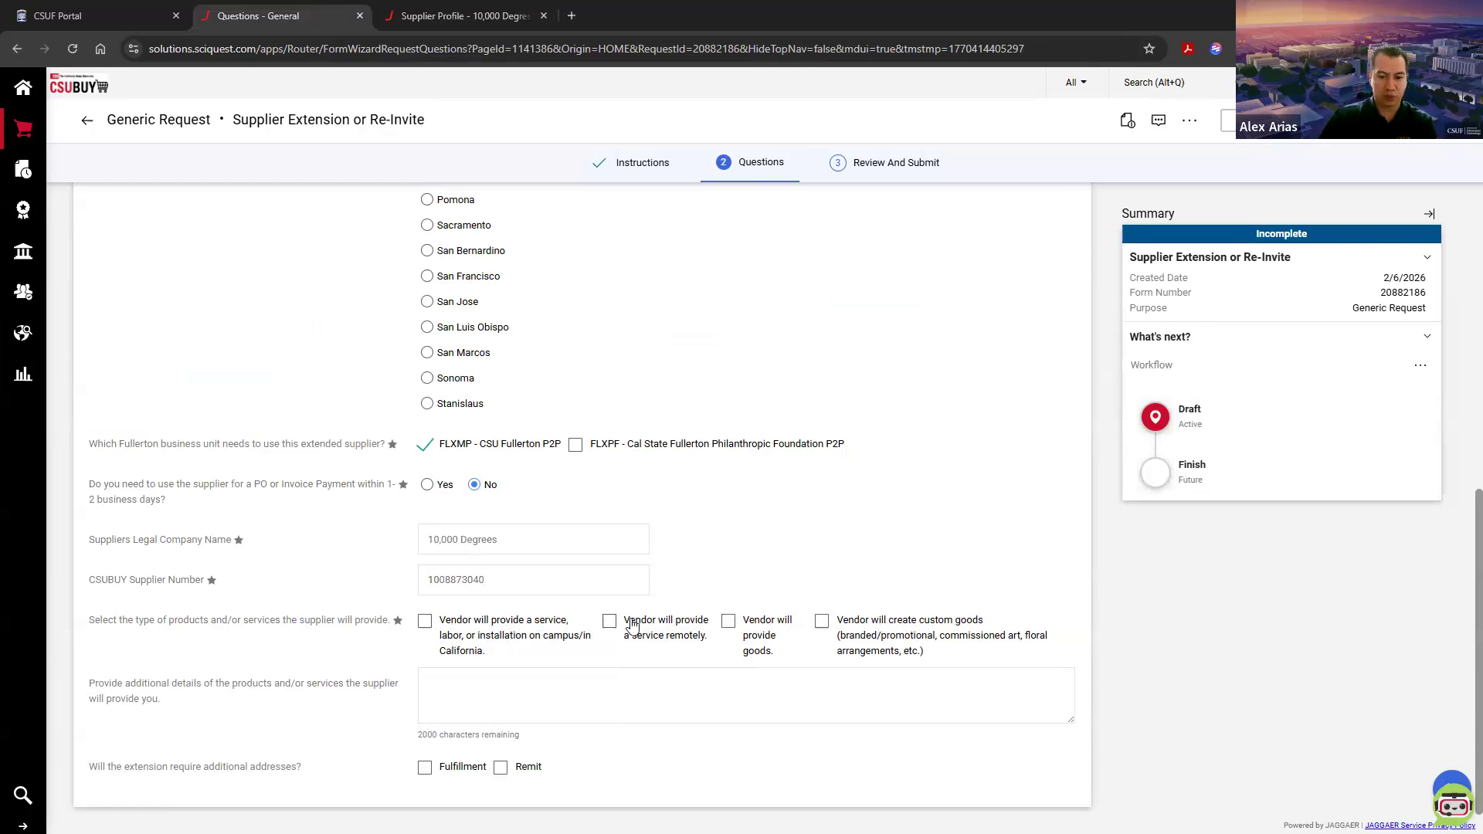
left_click(514, 624)
Step: Leave the additional details empty, advance the form to Review And Submit, and return to the shopping home page without submitting
left_click(498, 700)
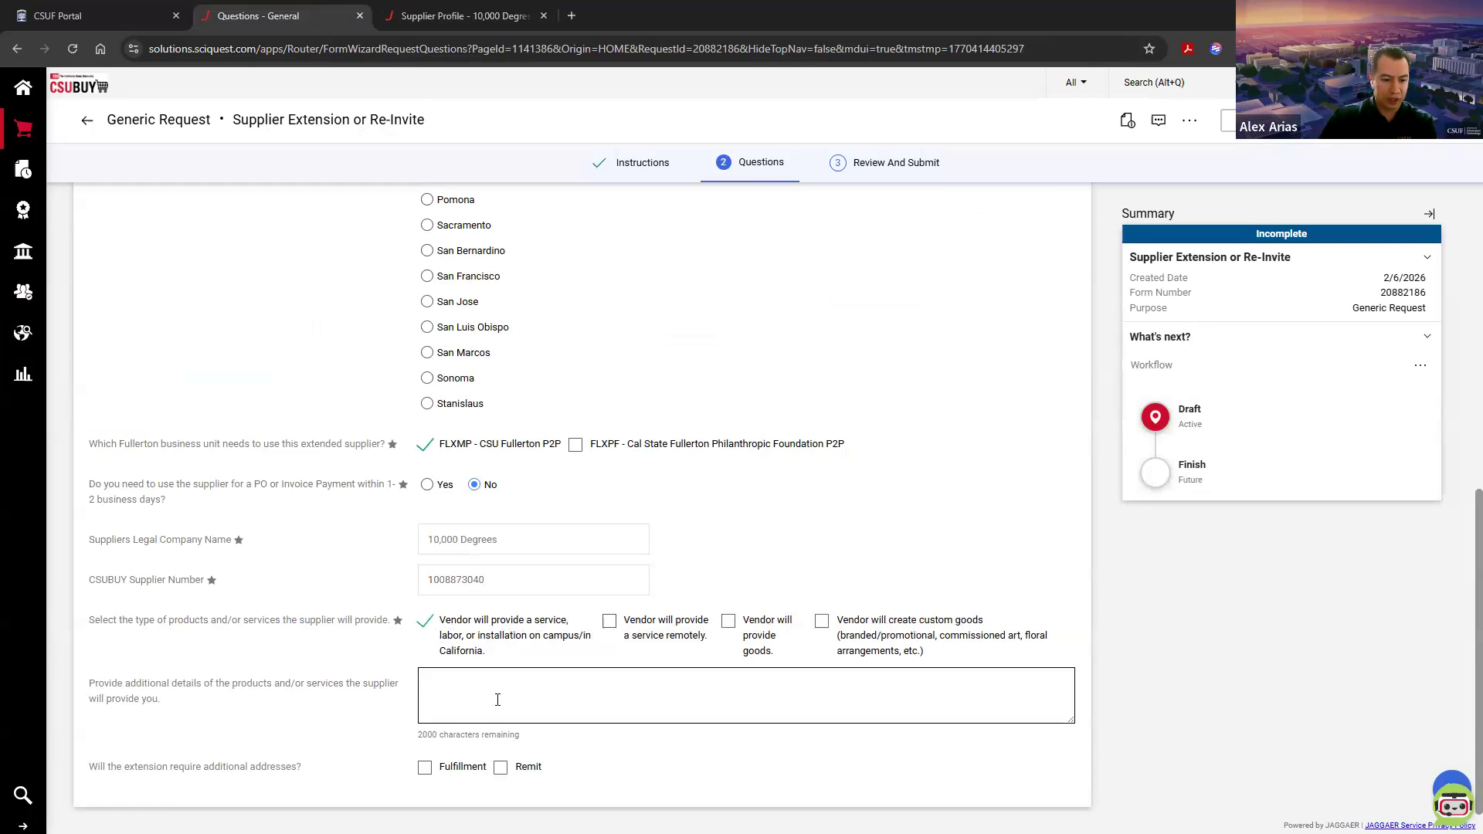
scroll(820, 707, "up", 8)
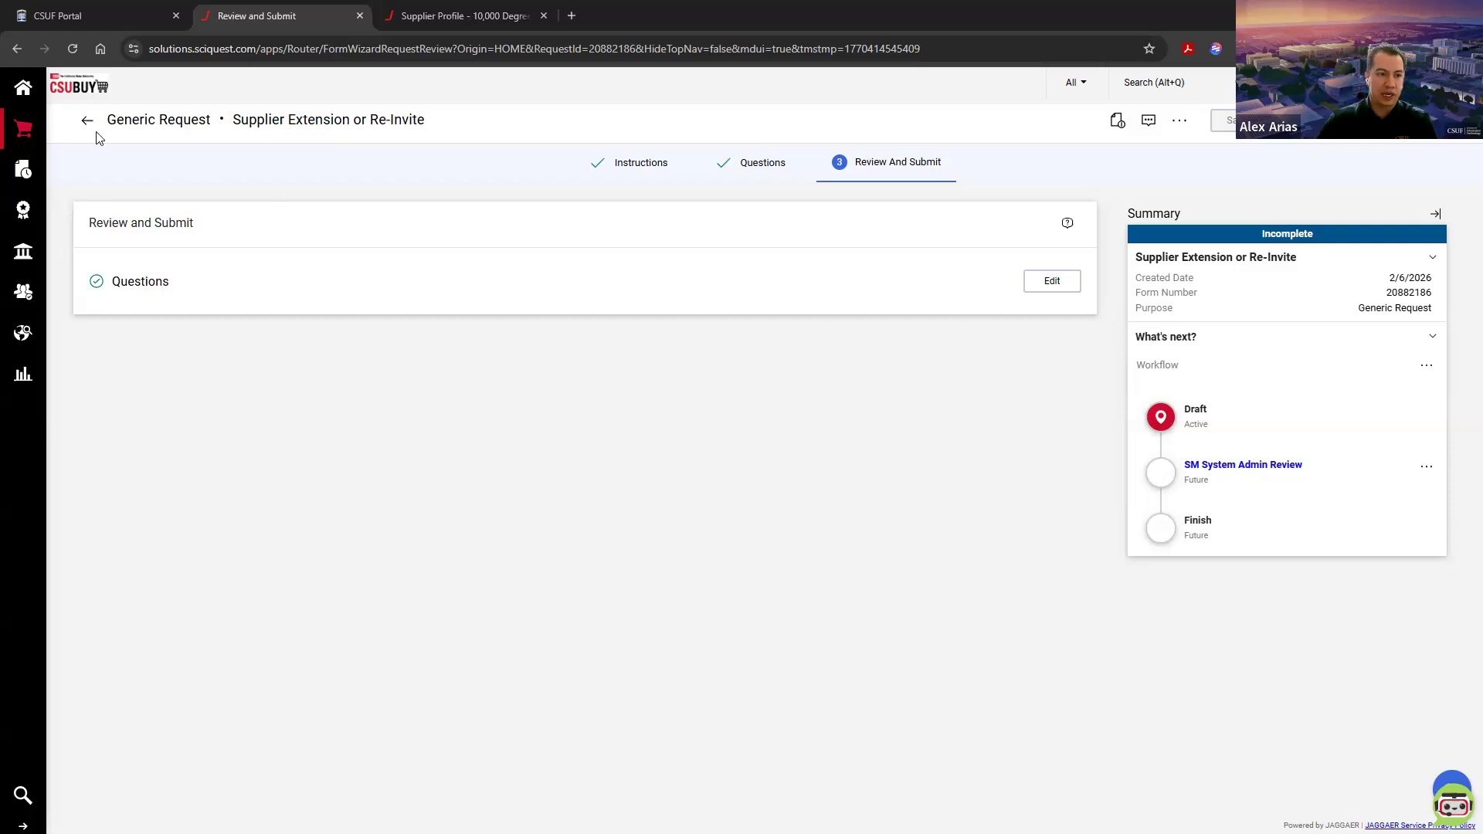
left_click(11, 85)
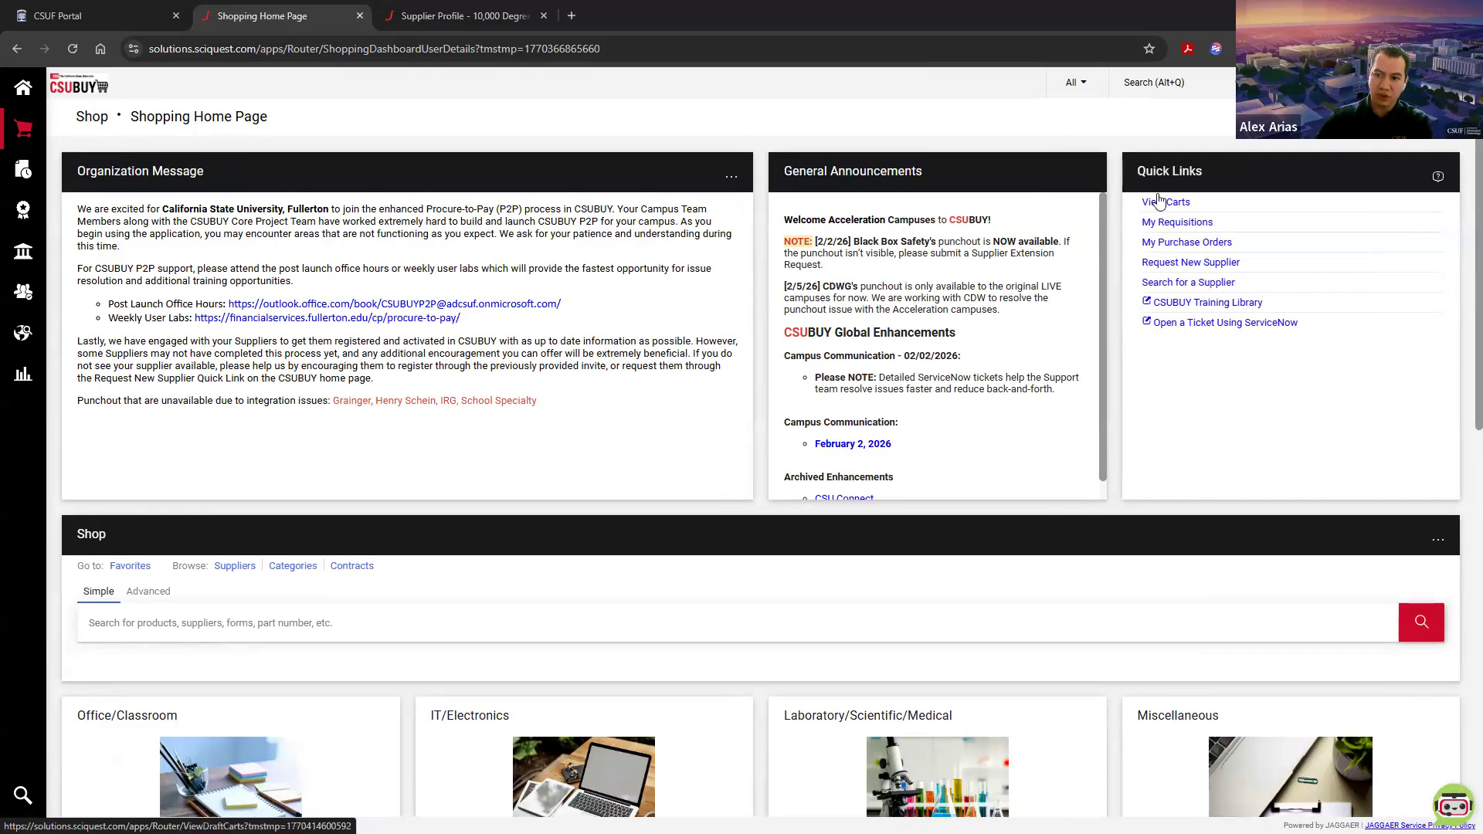
Step: Open the Request New Supplier form from the shopping home page and enter "Alex's Co" as the supplier name without submitting
left_click(87, 94)
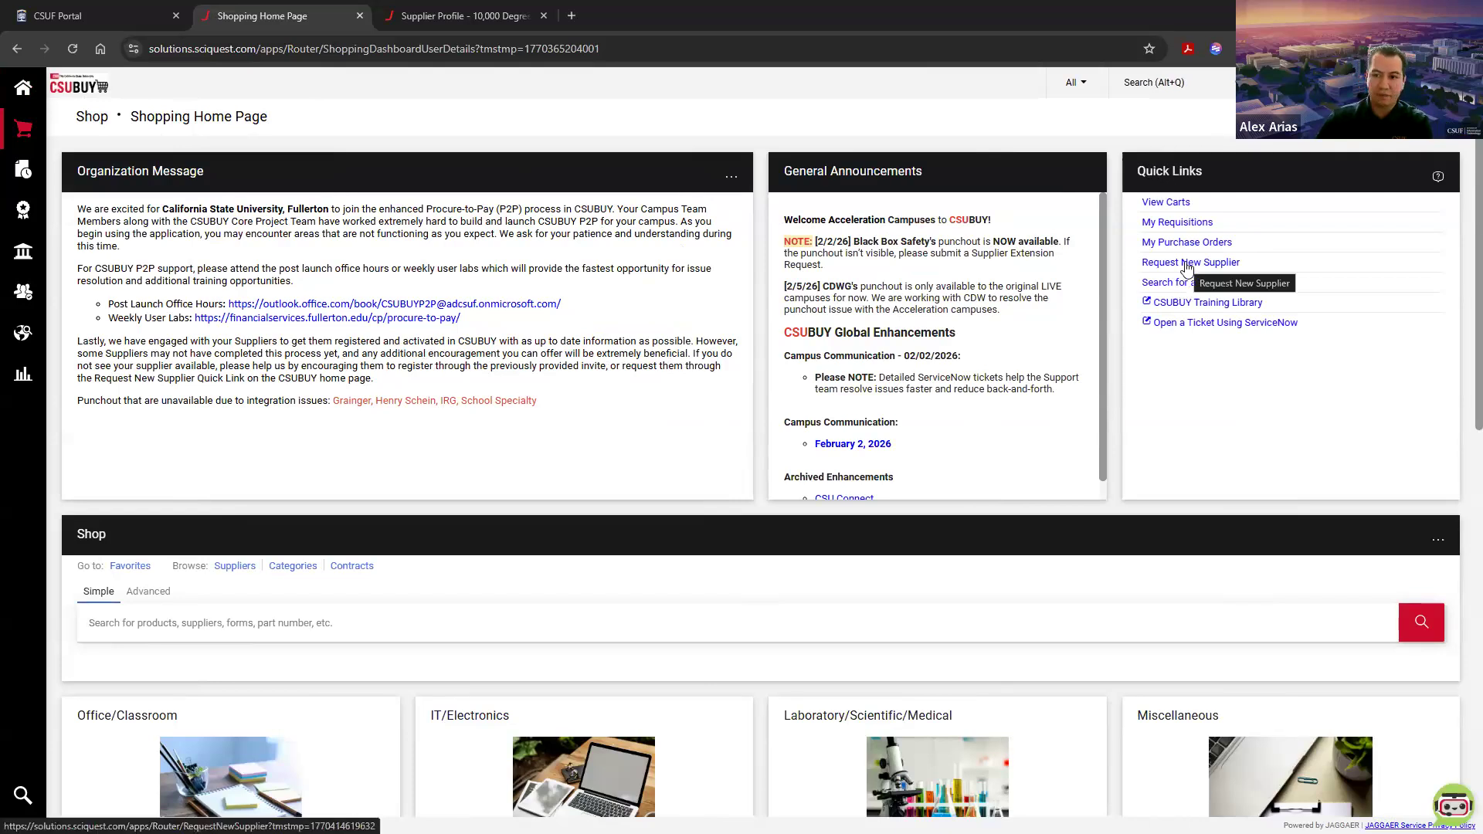
left_click(1186, 264)
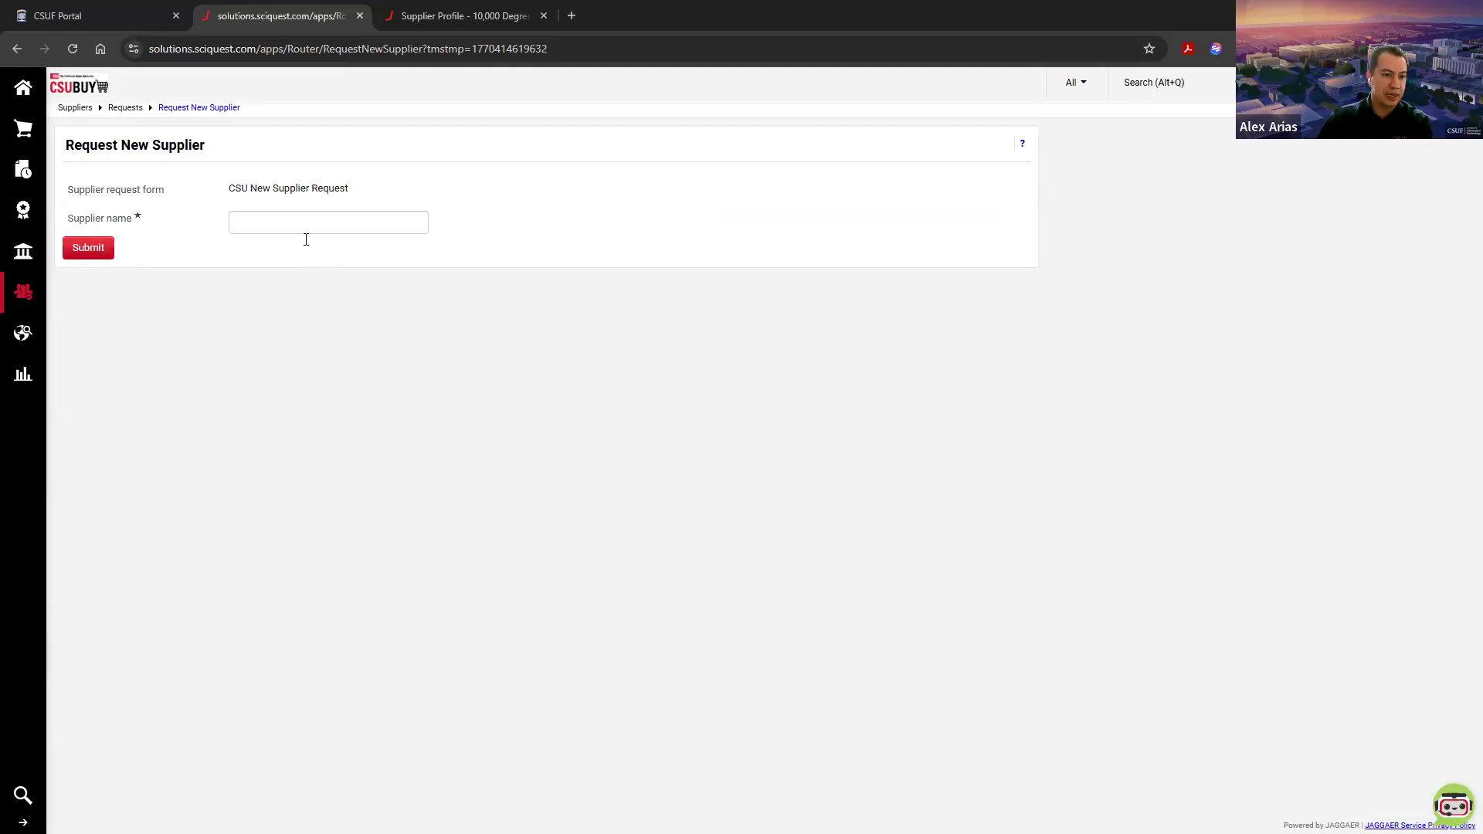
left_click(249, 224)
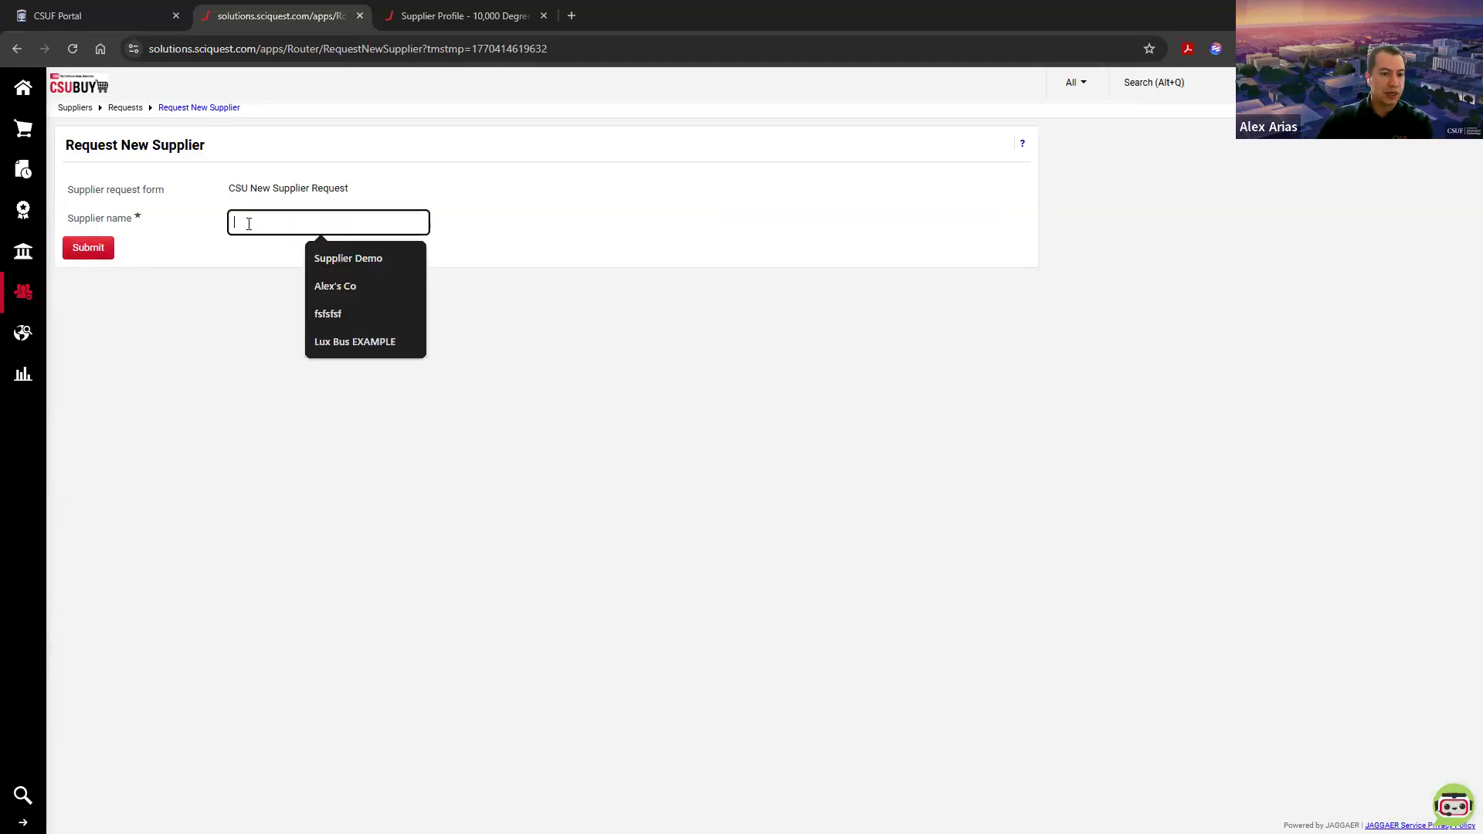
left_click(324, 287)
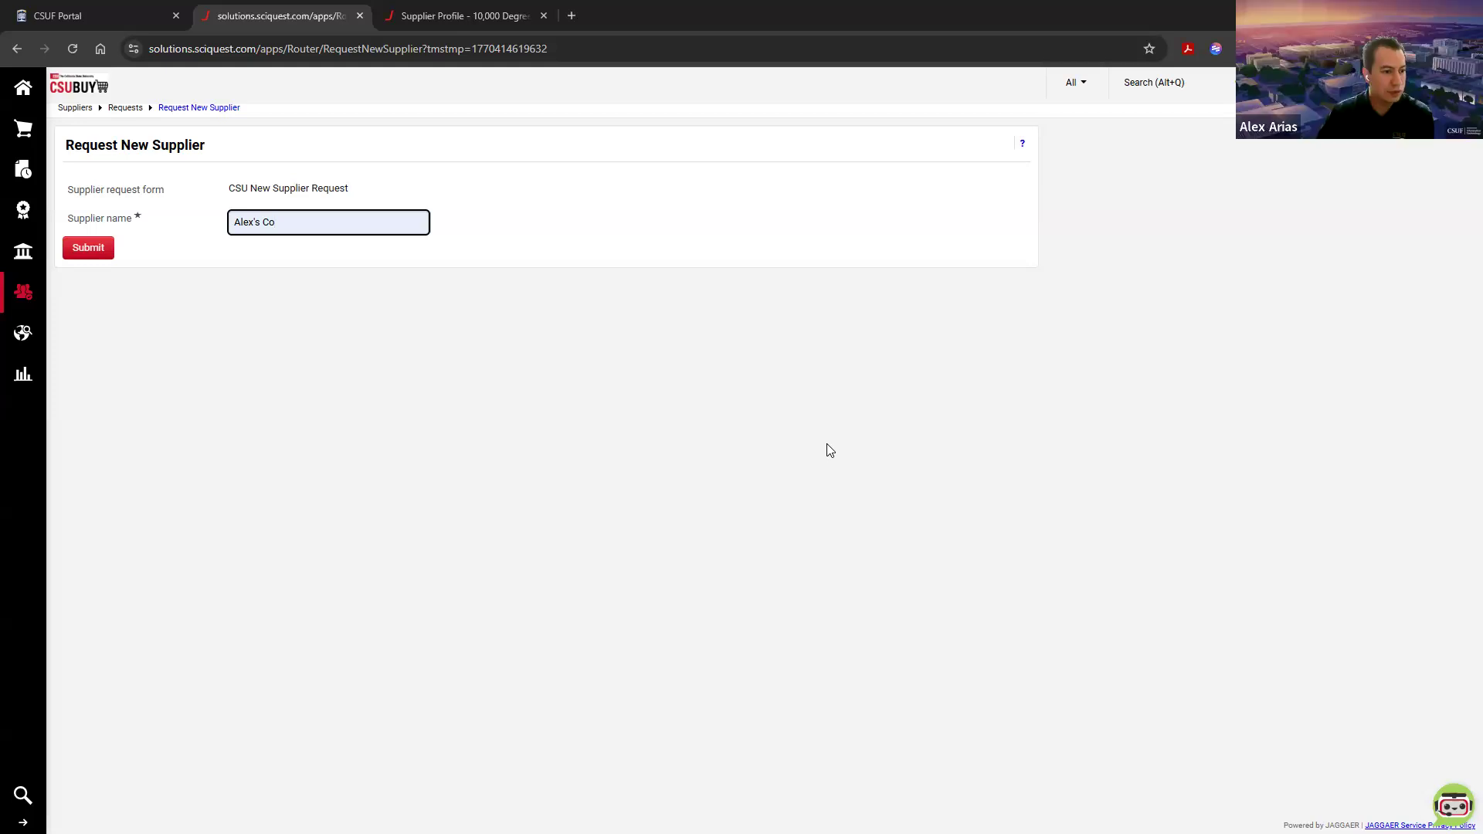
Step: Close the 10,000 Degrees supplier profile tab and leave the new supplier request for the shopping home page
left_click(90, 23)
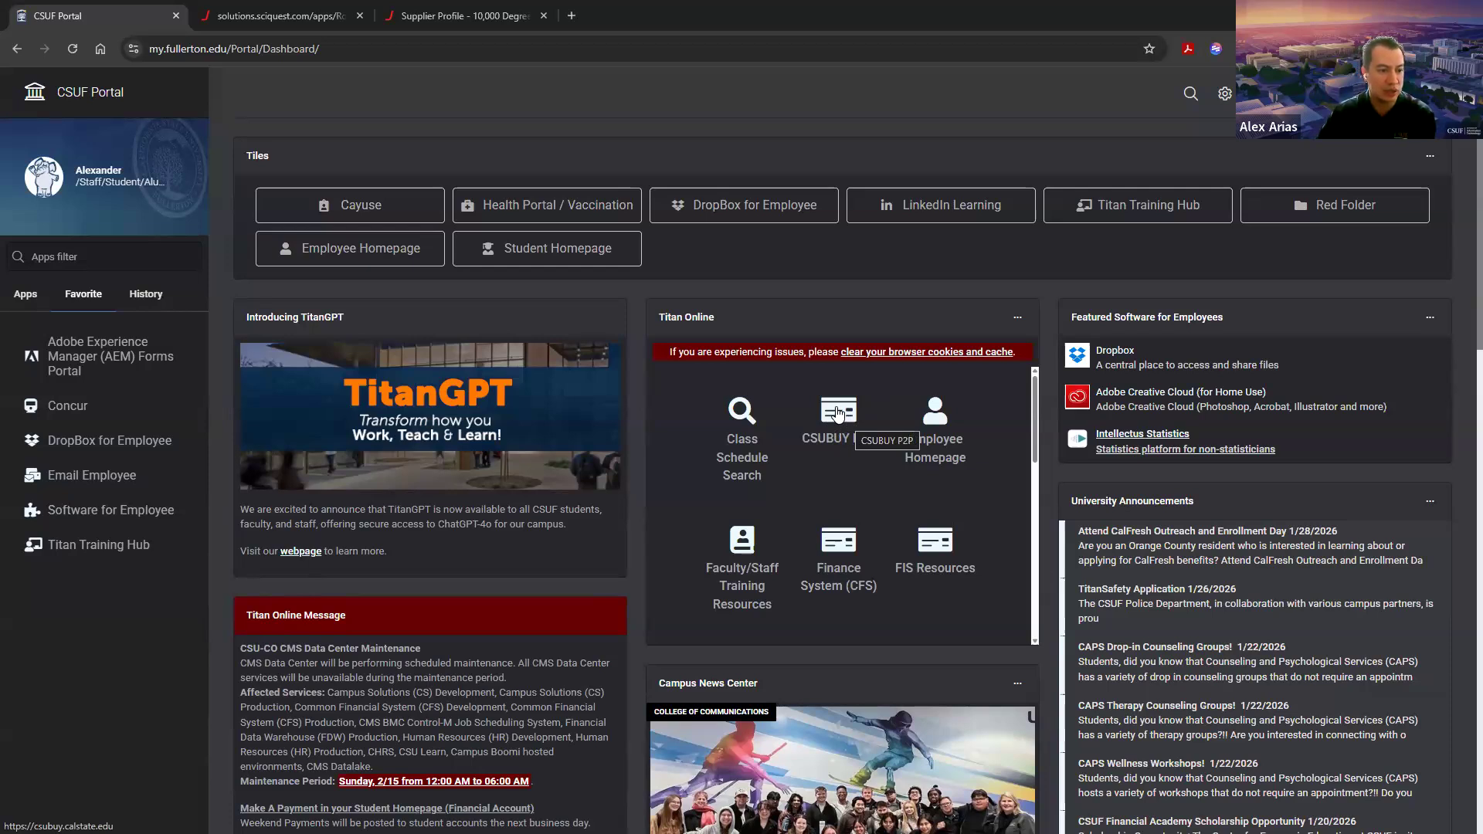
left_click(293, 28)
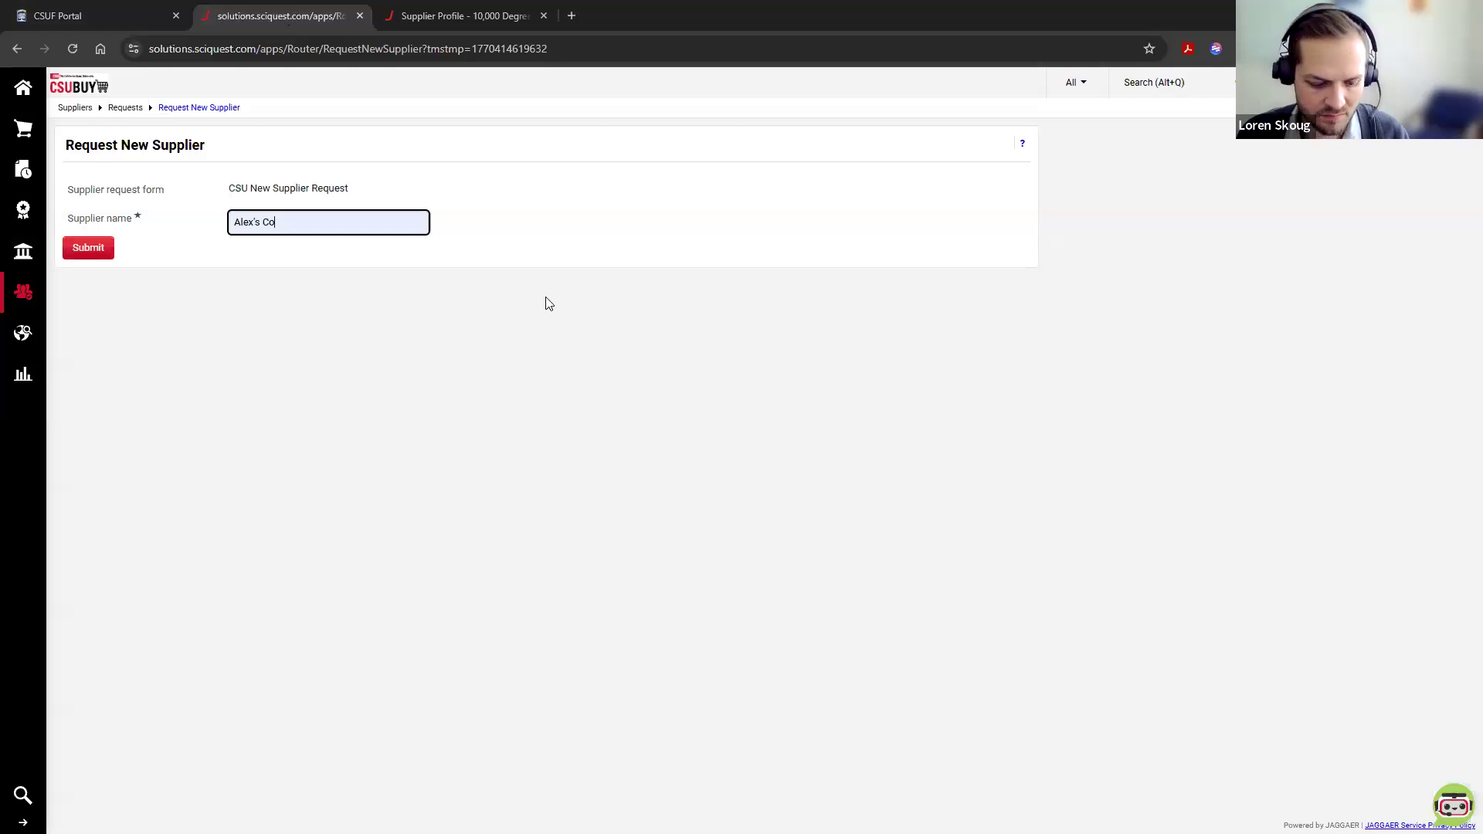
left_click(544, 15)
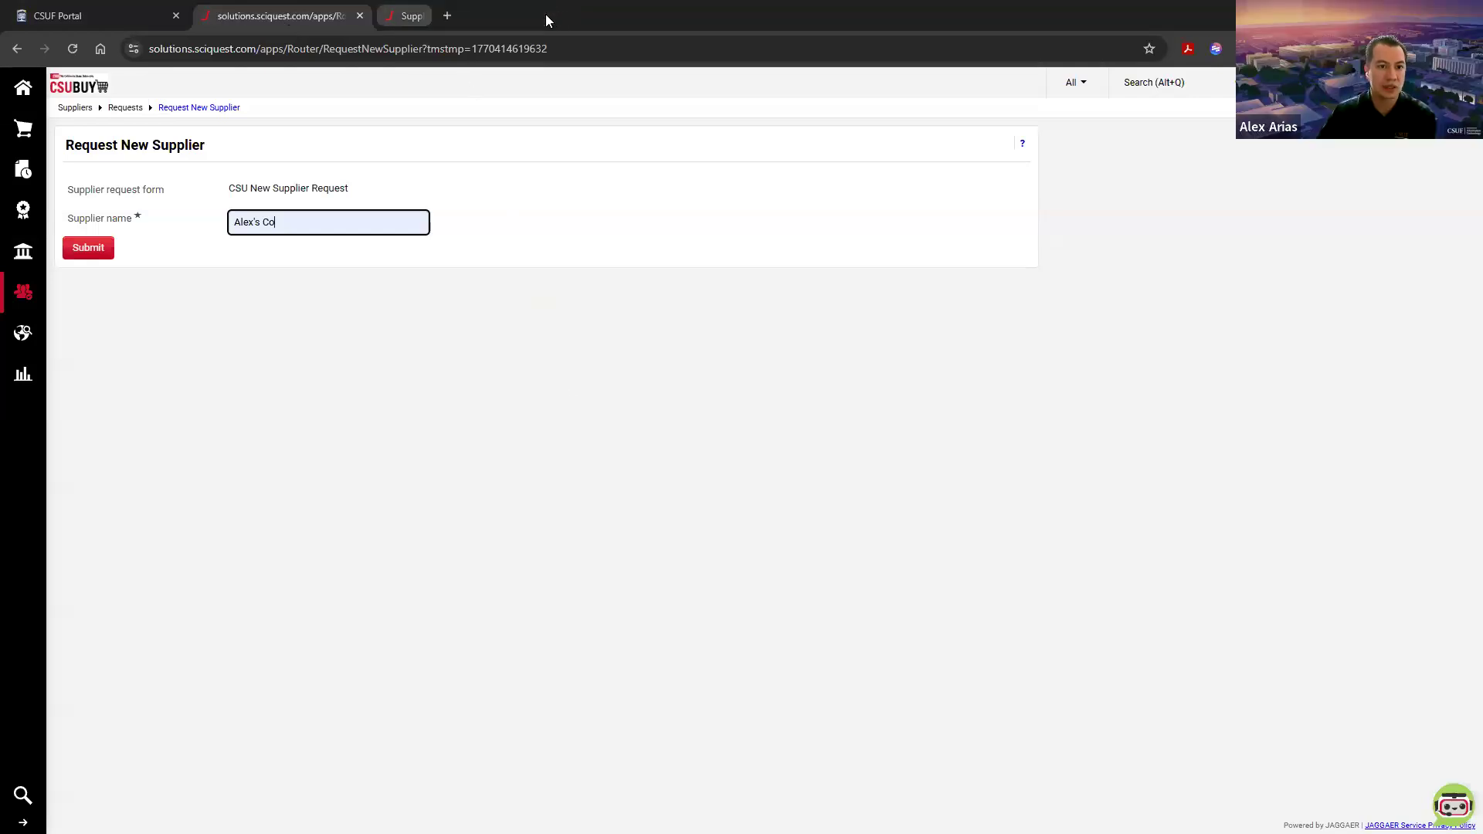
left_click(23, 88)
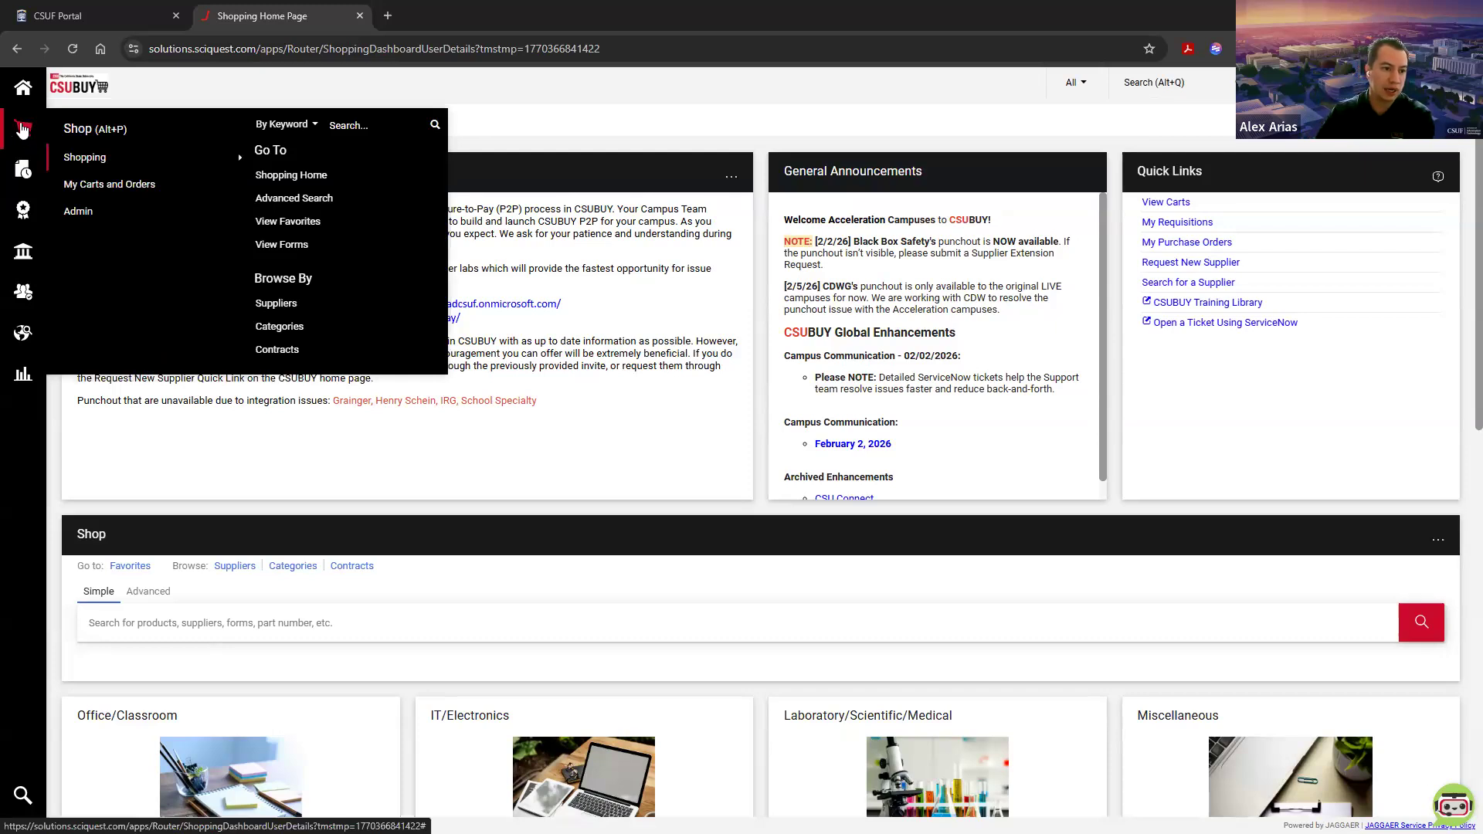
Step: Open the draft carts in Cart Management and create a new shopping cart
mouse_move(89, 190)
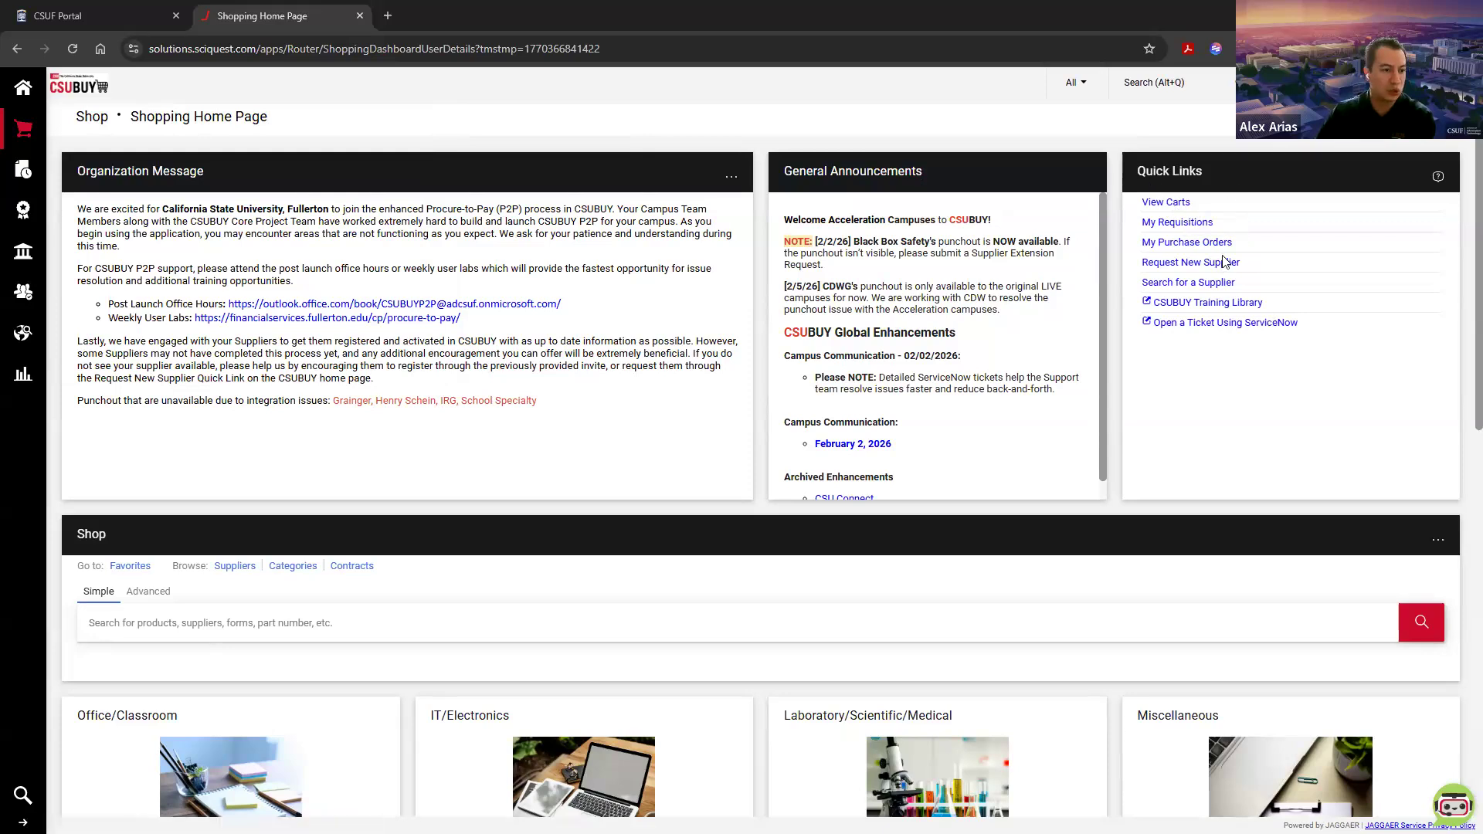
left_click(1159, 208)
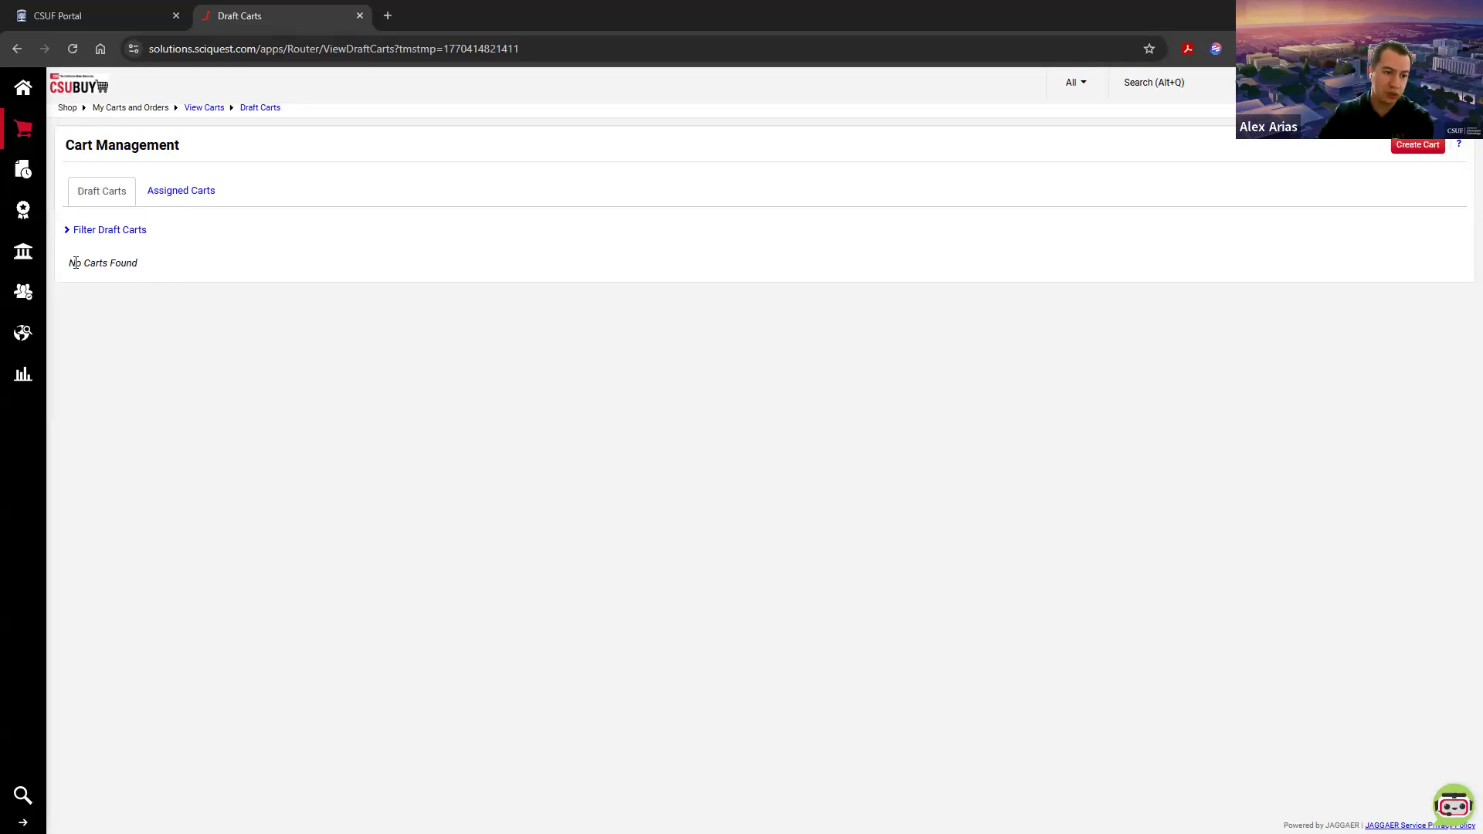
left_click_drag(69, 264, 146, 275)
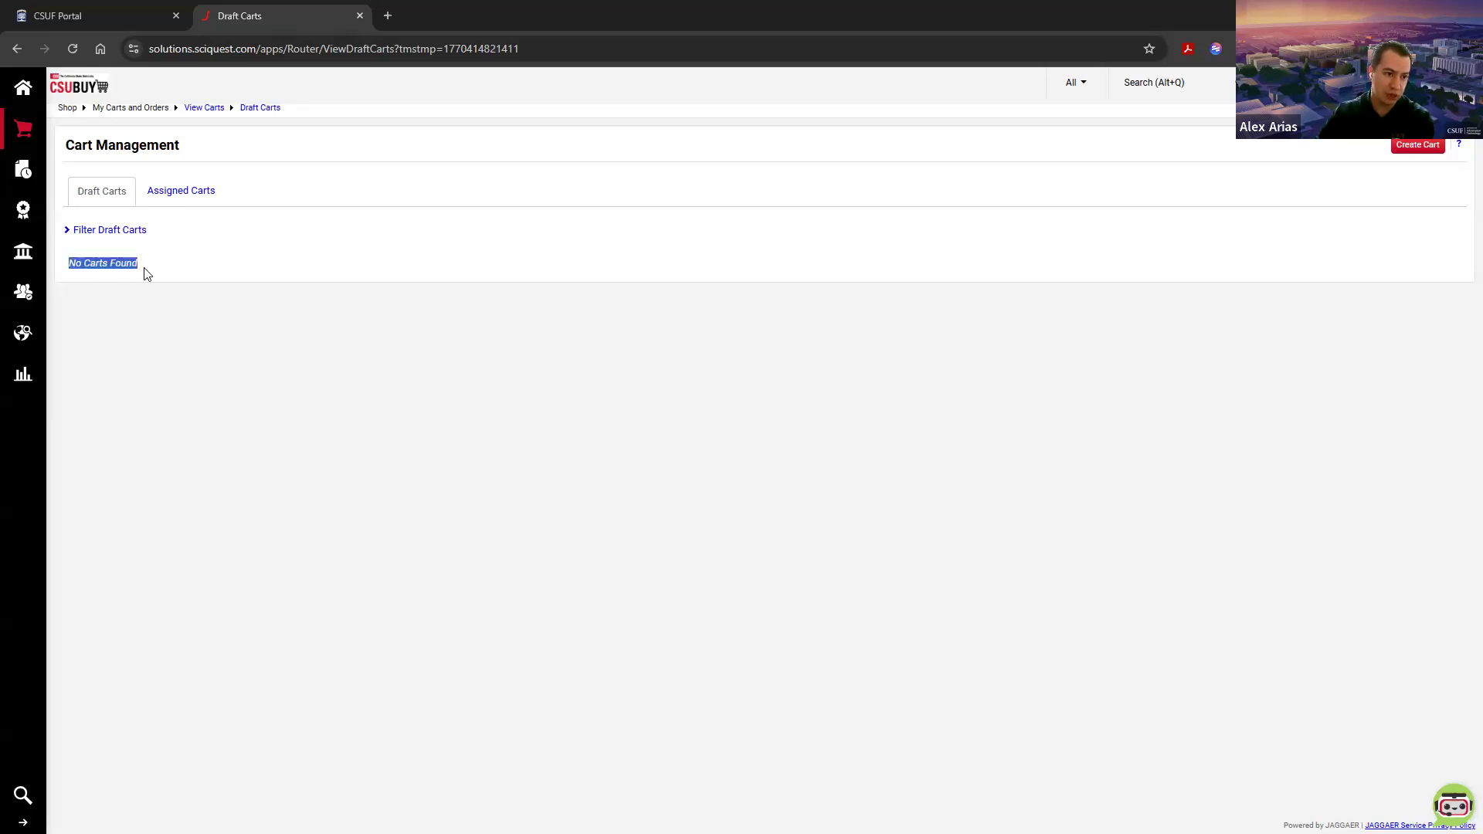
left_click(193, 347)
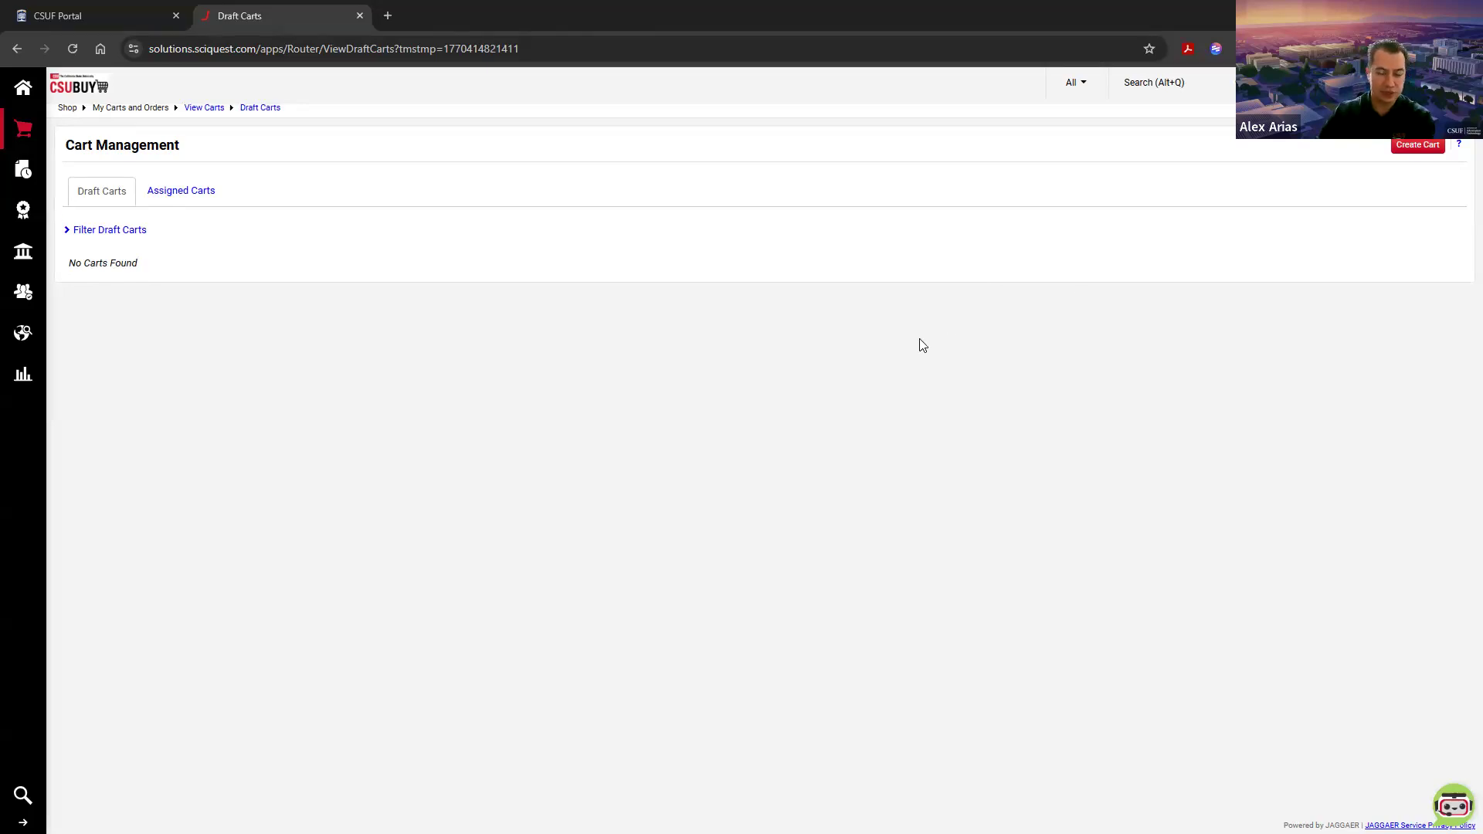
left_click(1419, 151)
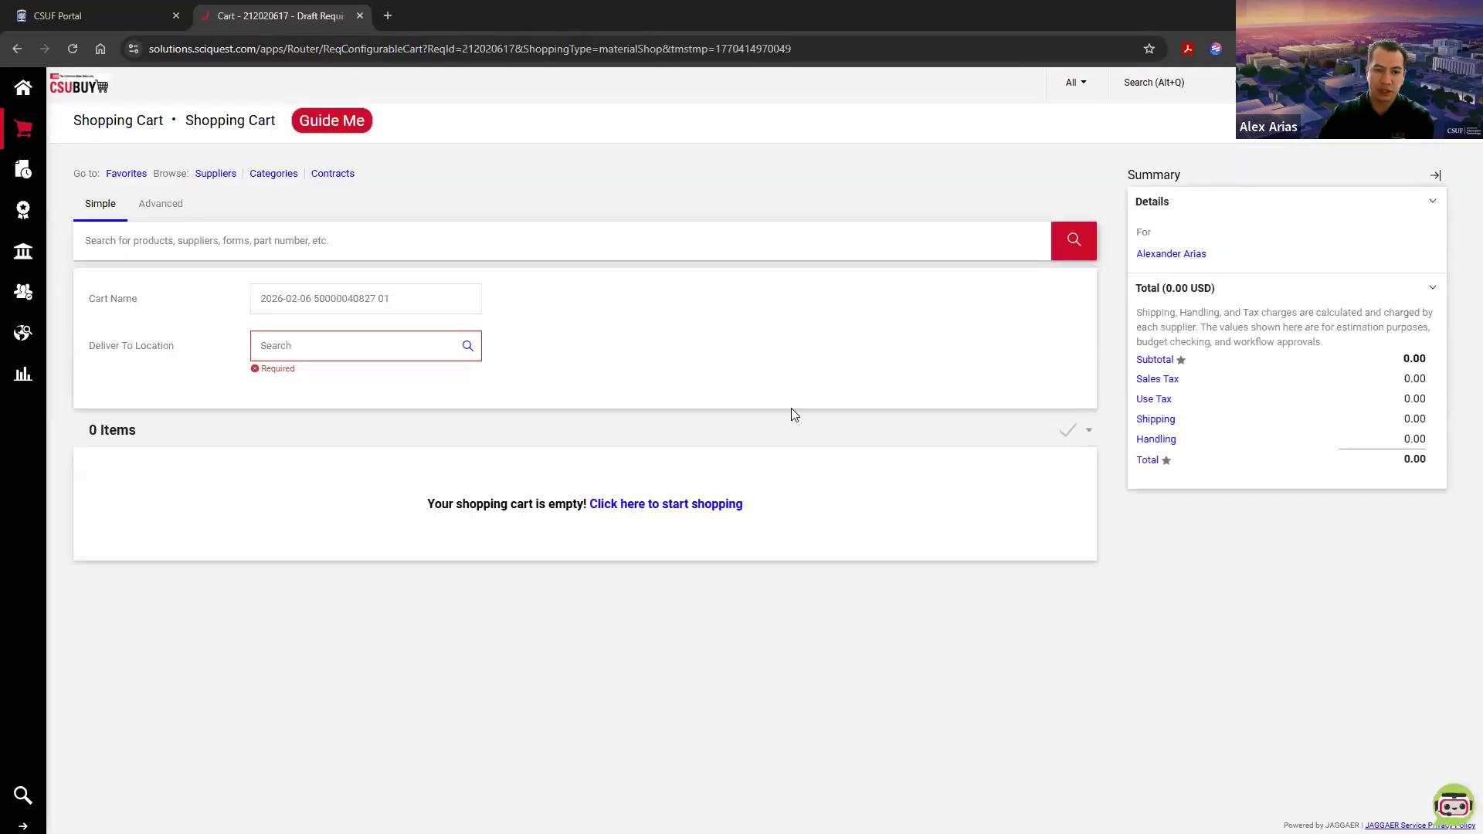
Step: Rename the new shopping cart "P2P Week 2 Demo"
triple_click(255, 293)
left_click(404, 300)
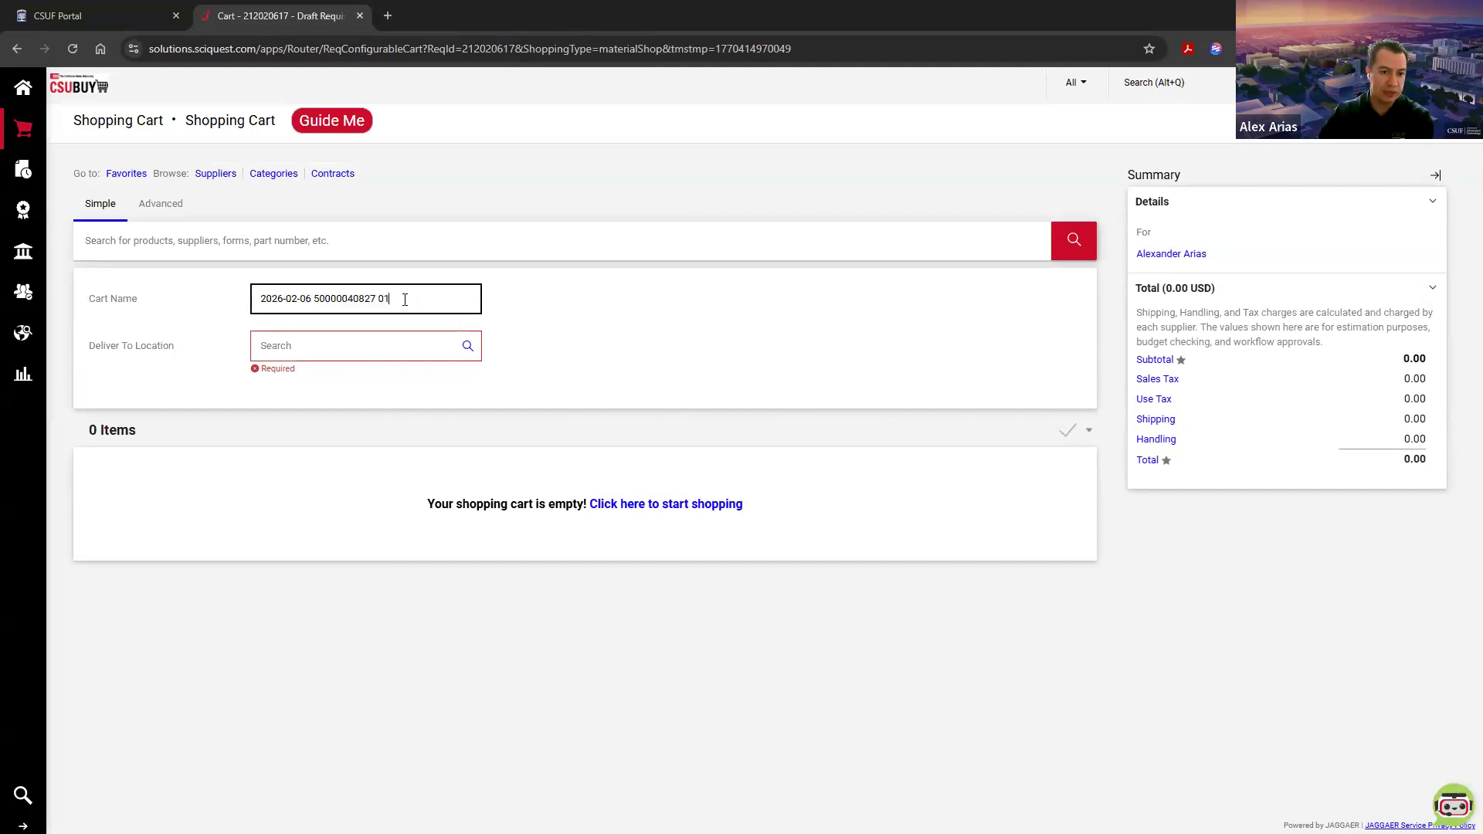
left_click_drag(394, 300, 255, 300)
left_click(343, 299)
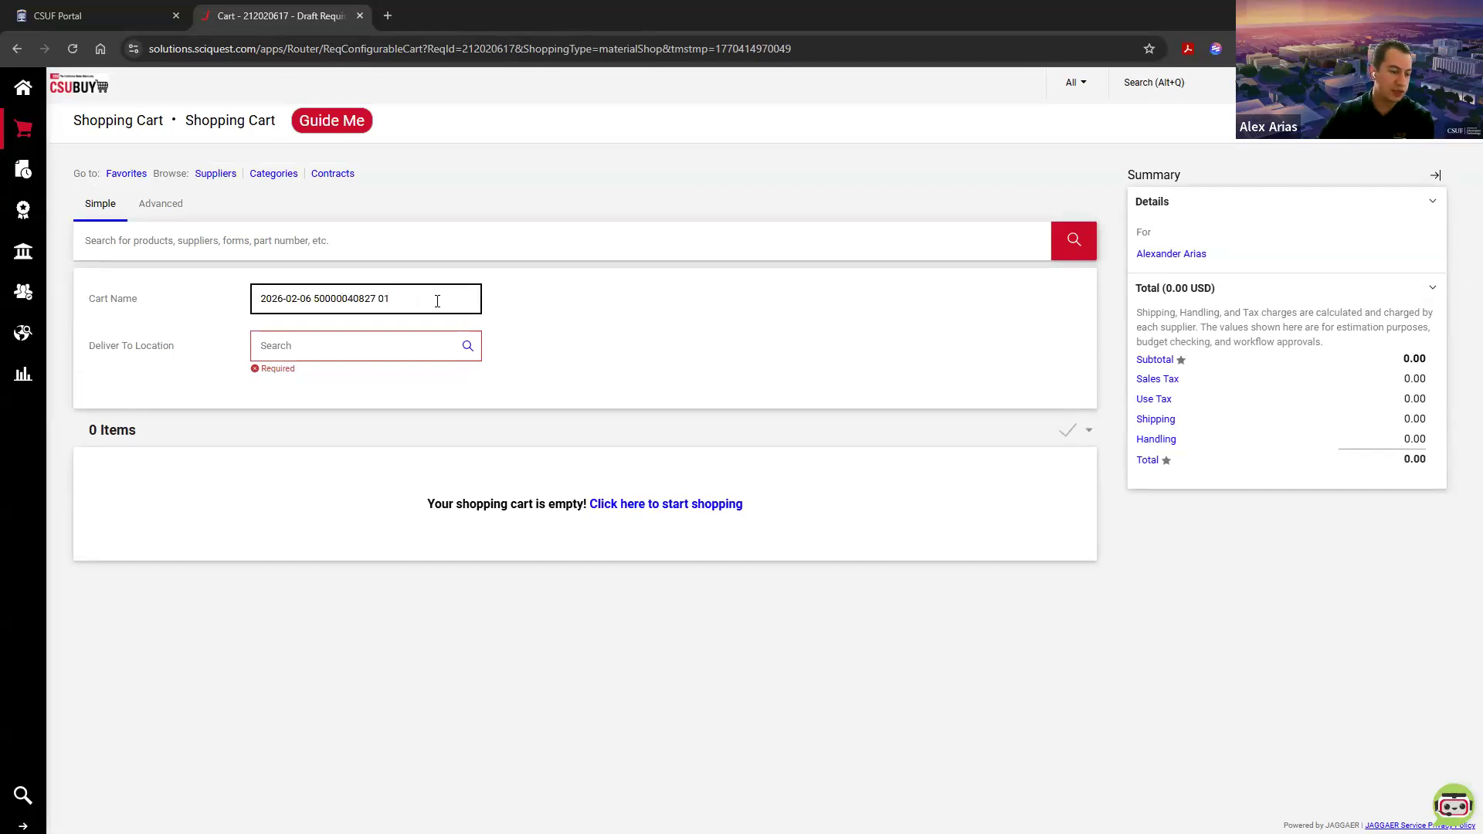
left_click(409, 298)
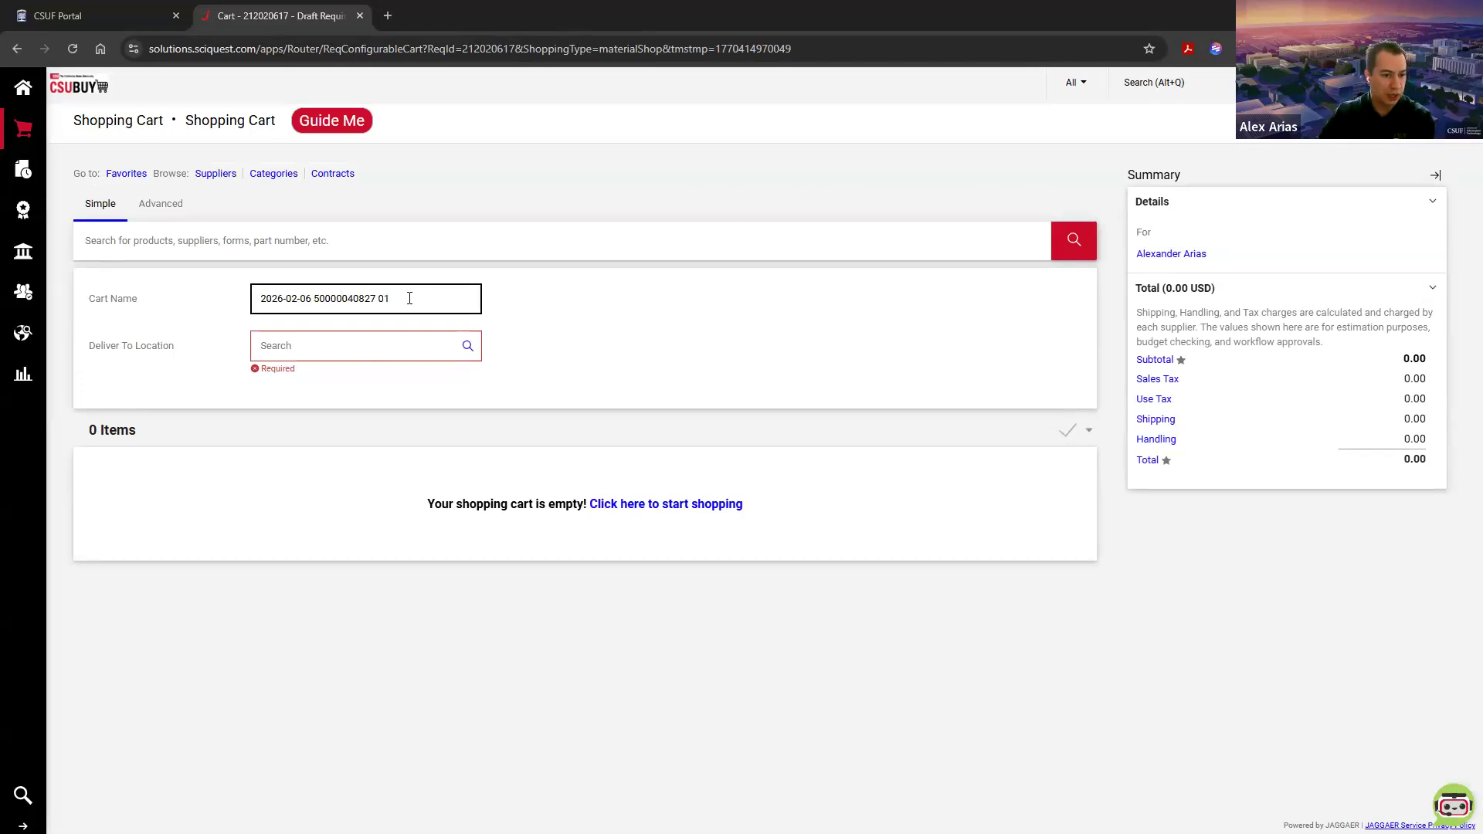
left_click_drag(314, 299, 369, 300)
left_click(425, 301)
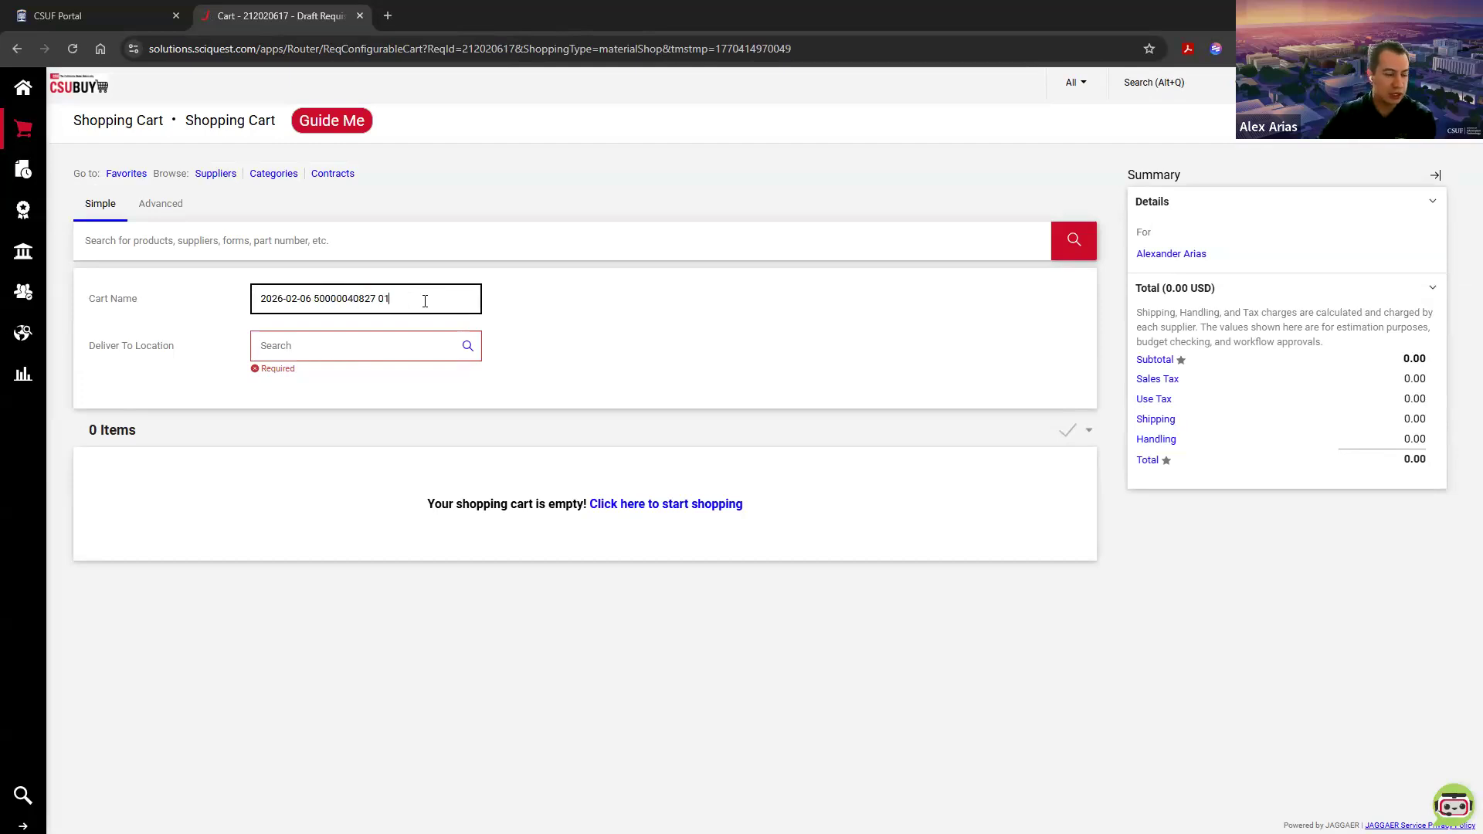
left_click_drag(387, 300, 261, 299)
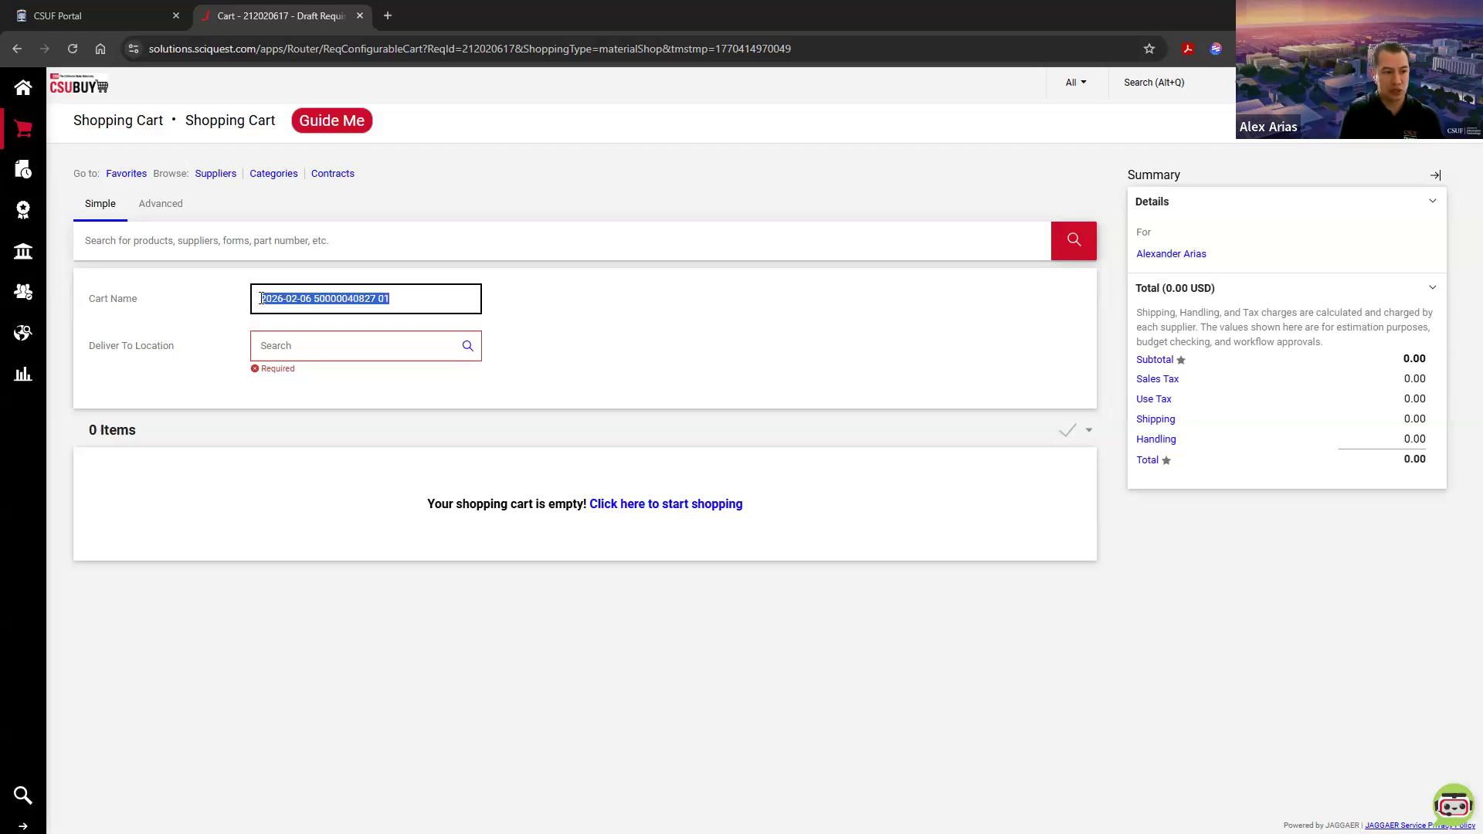
type("P2P")
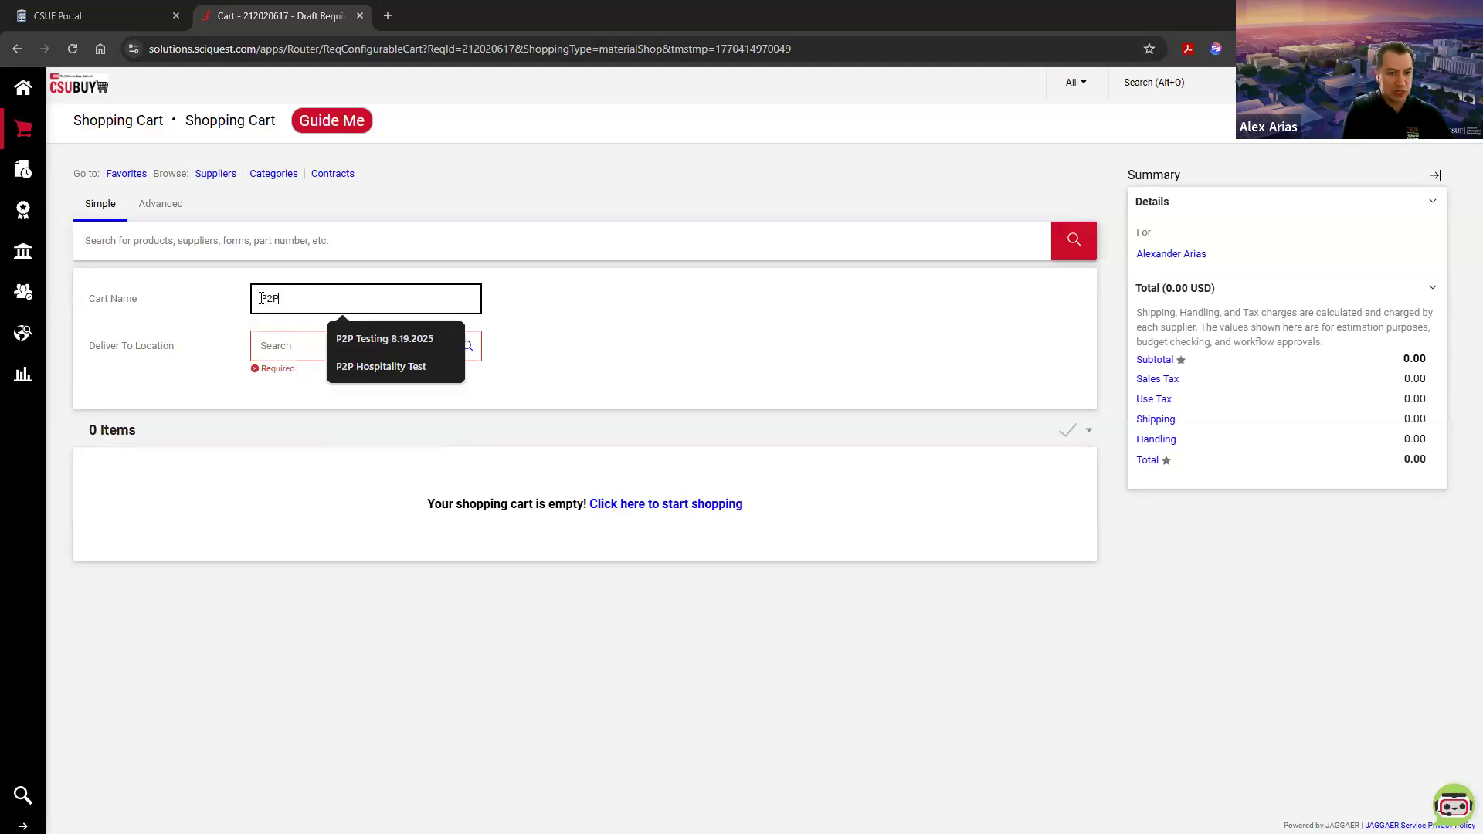
type(" Week 2")
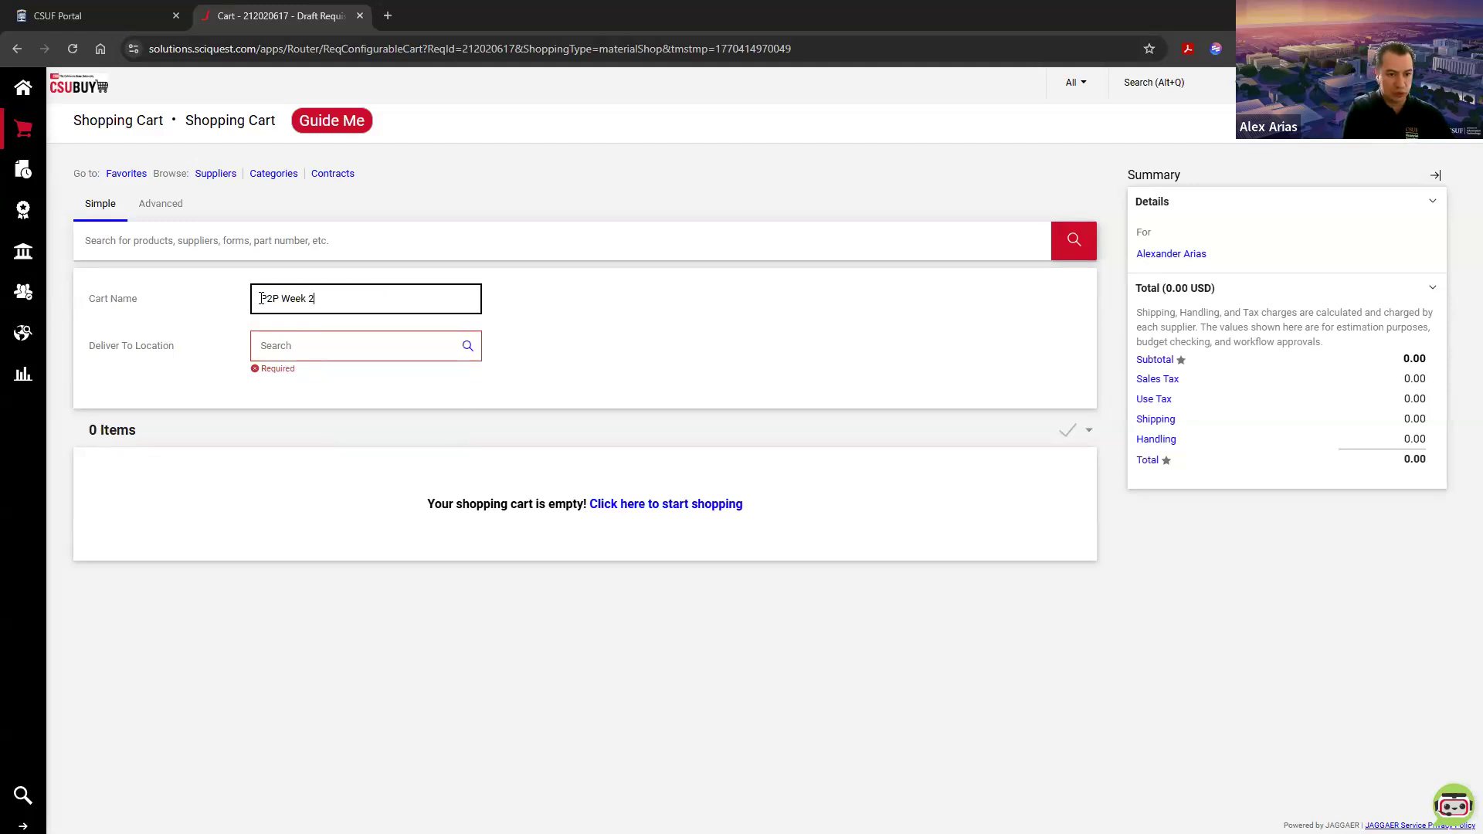
type(" Demo")
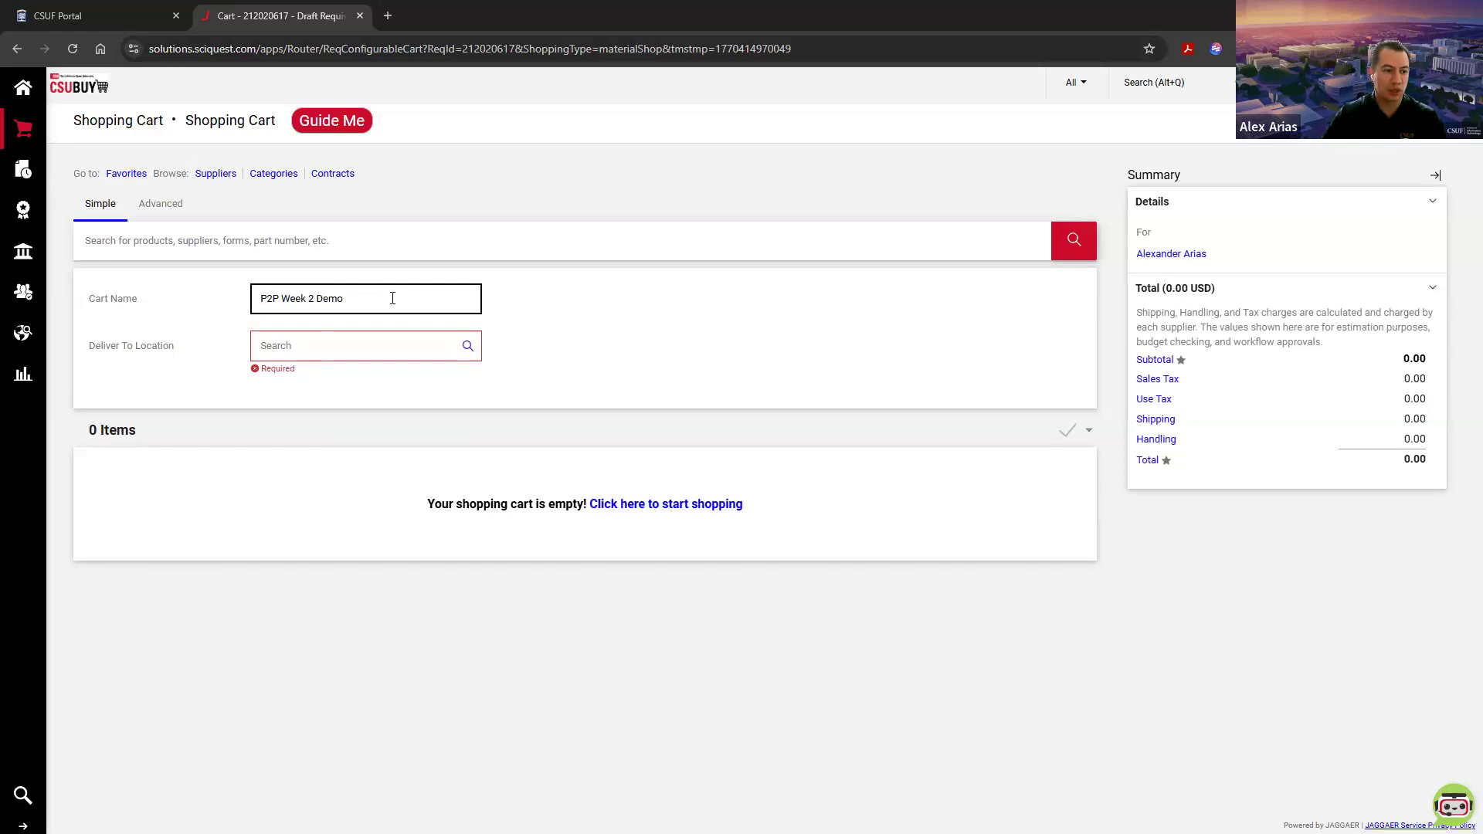
Step: Set the cart's Deliver To Location to CP0300_FLCMP, College Park Complex
left_click(358, 345)
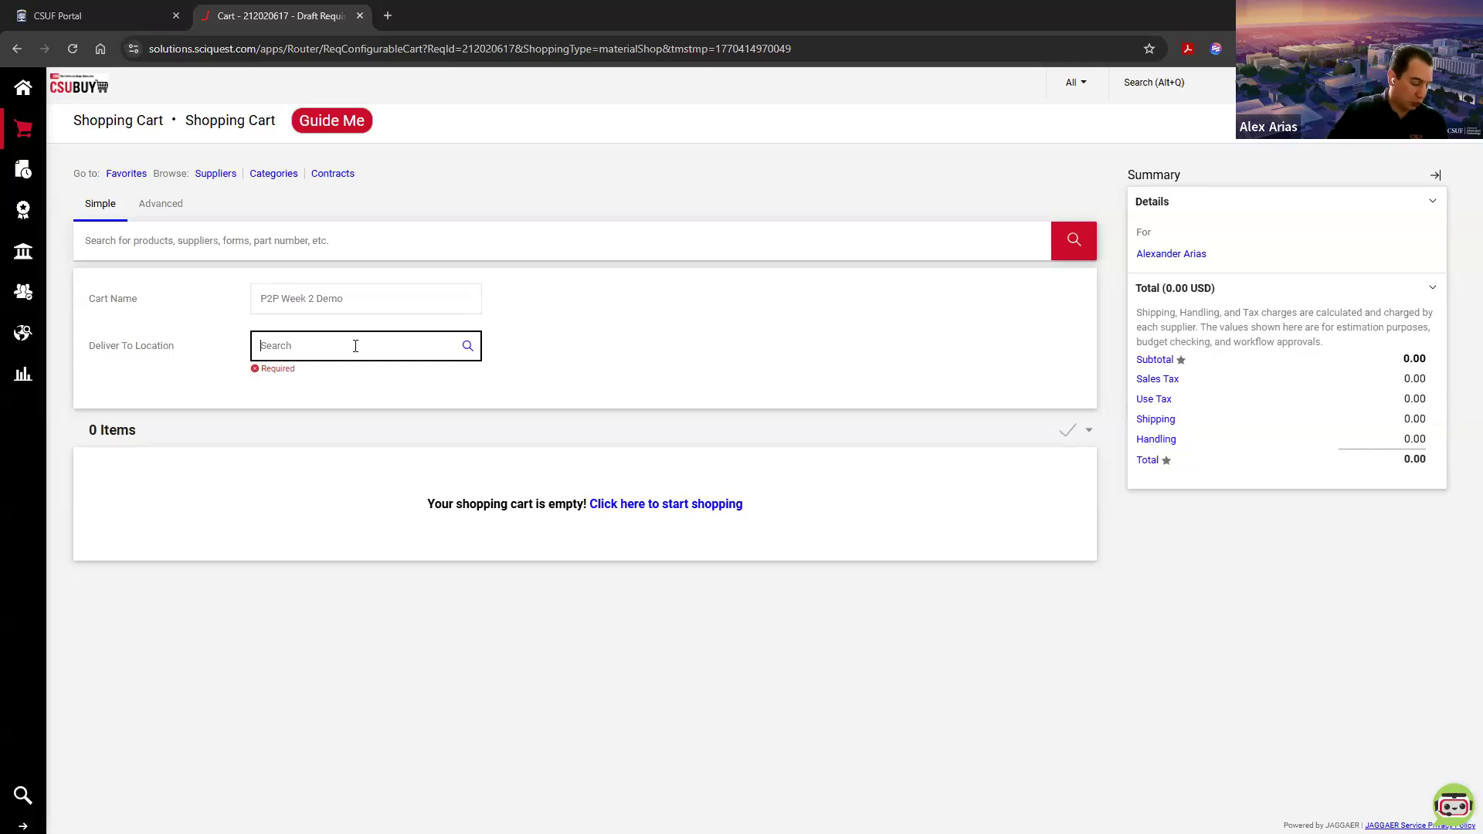
type("CP0")
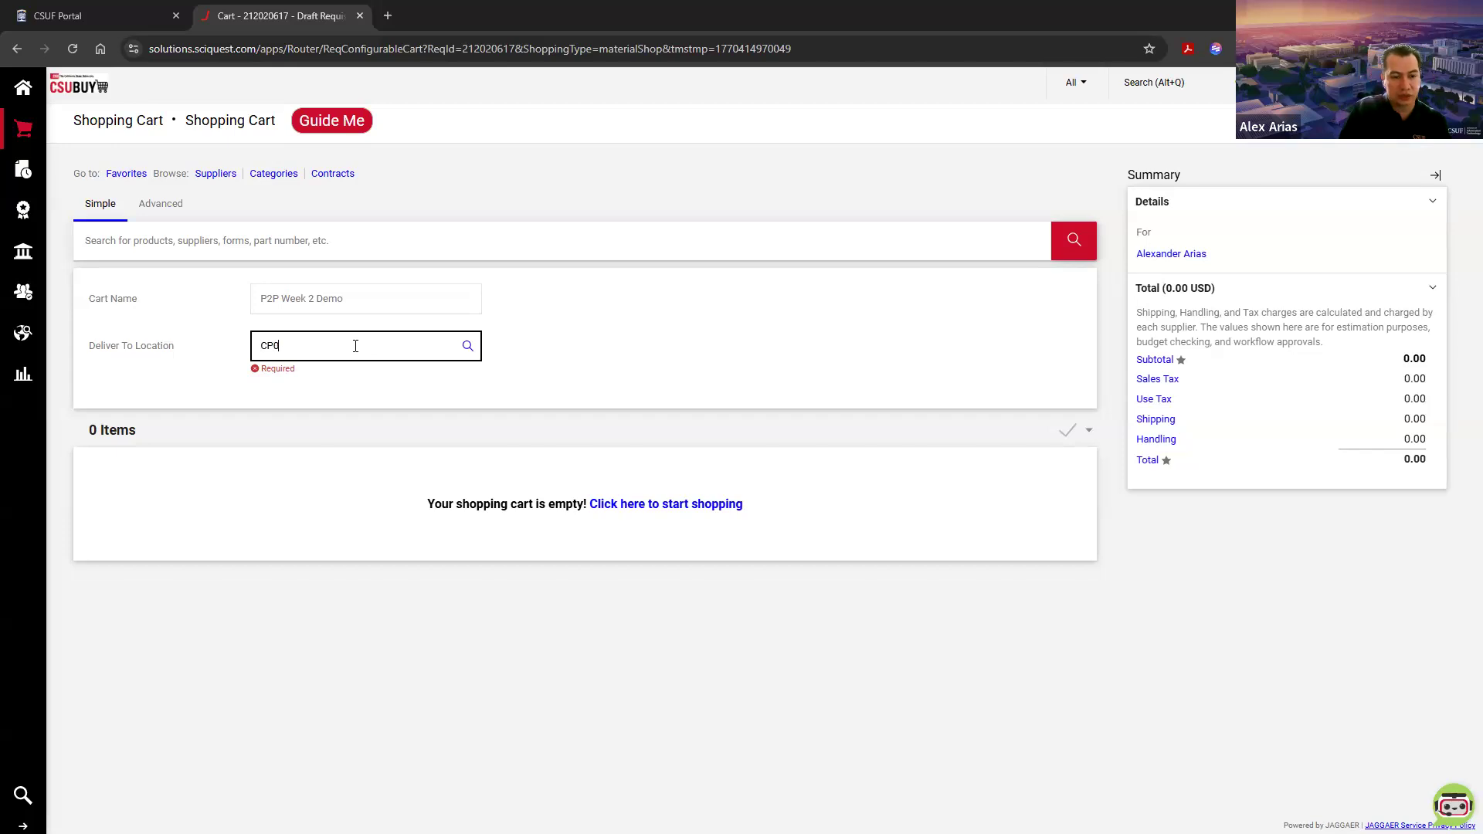
type("300")
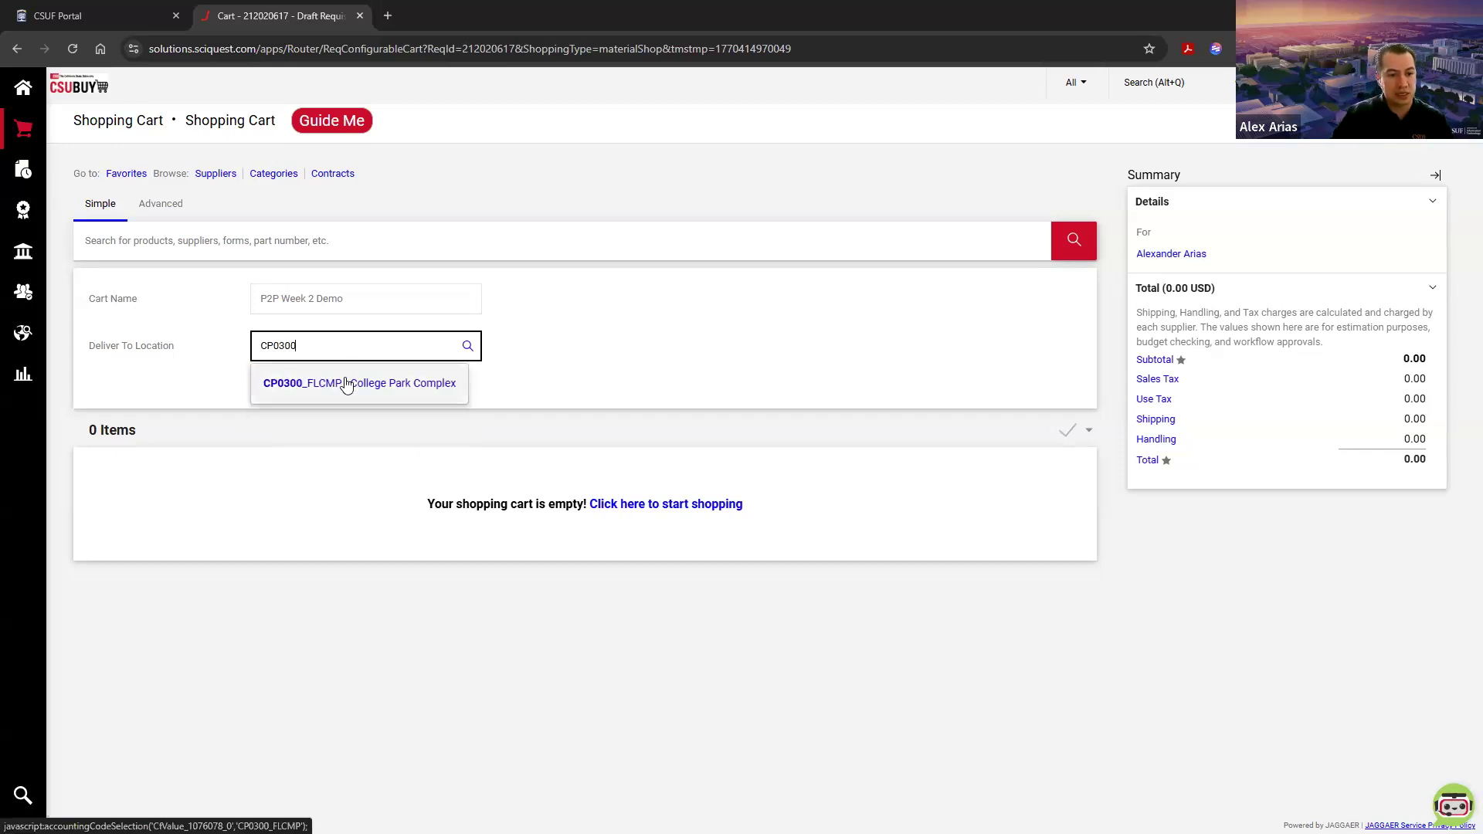
left_click(359, 385)
left_click(335, 349)
left_click(359, 394)
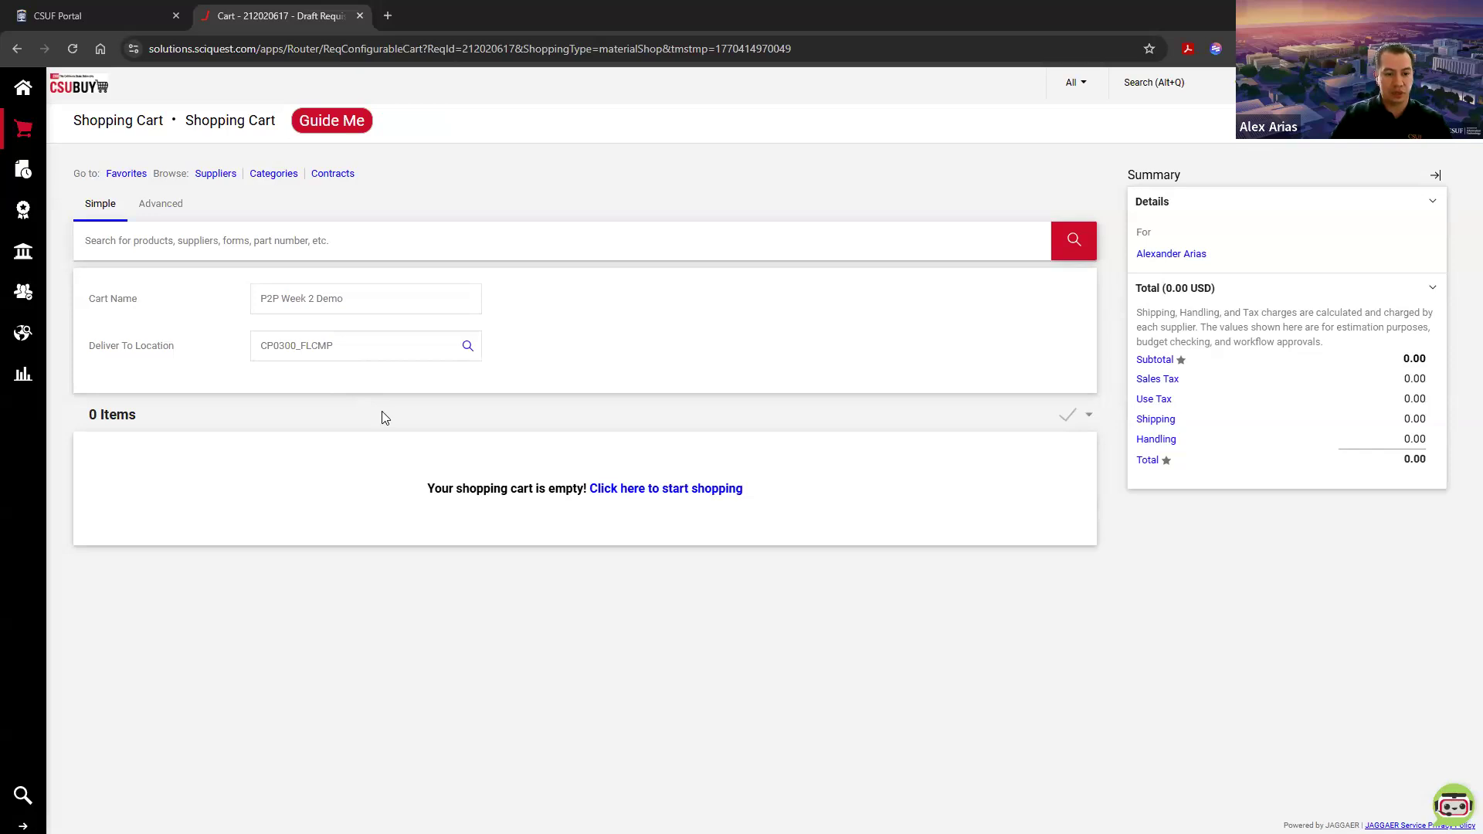
Step: Start shopping from the empty cart and open the Amazon Business punchout in the General category
left_click_drag(426, 488, 600, 489)
left_click(603, 518)
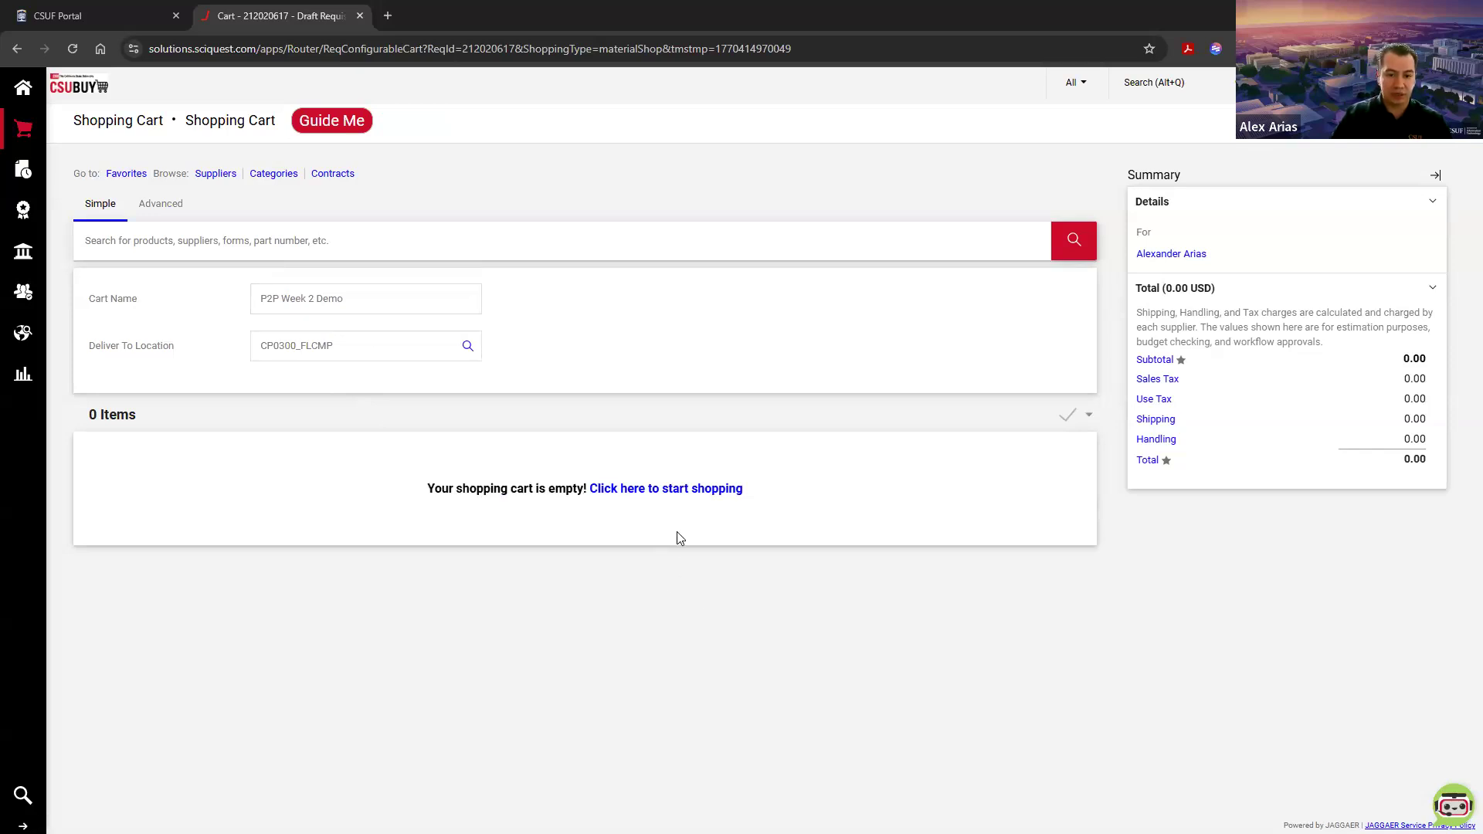
left_click(660, 491)
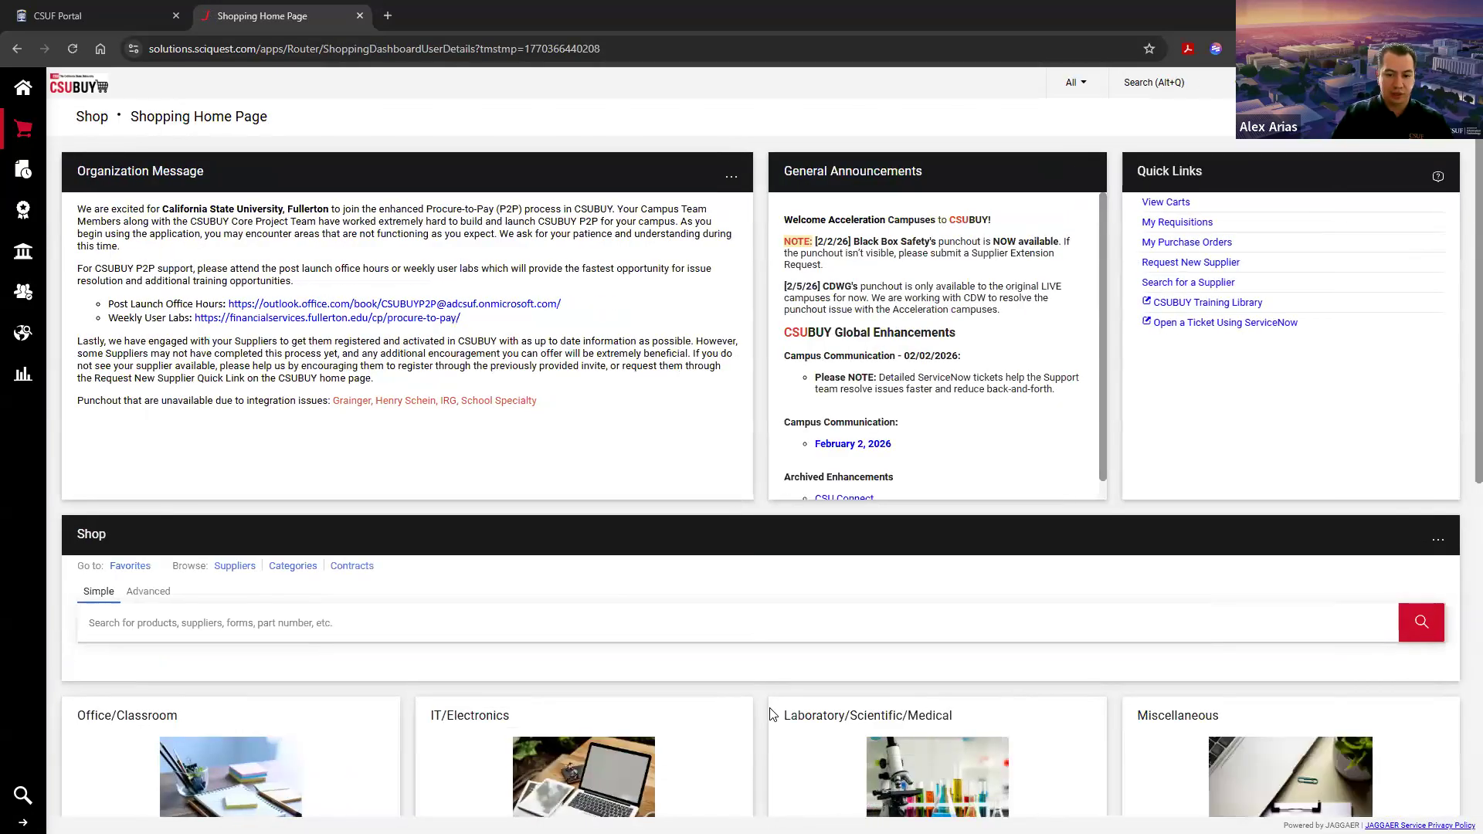
scroll(765, 610, "down", 5)
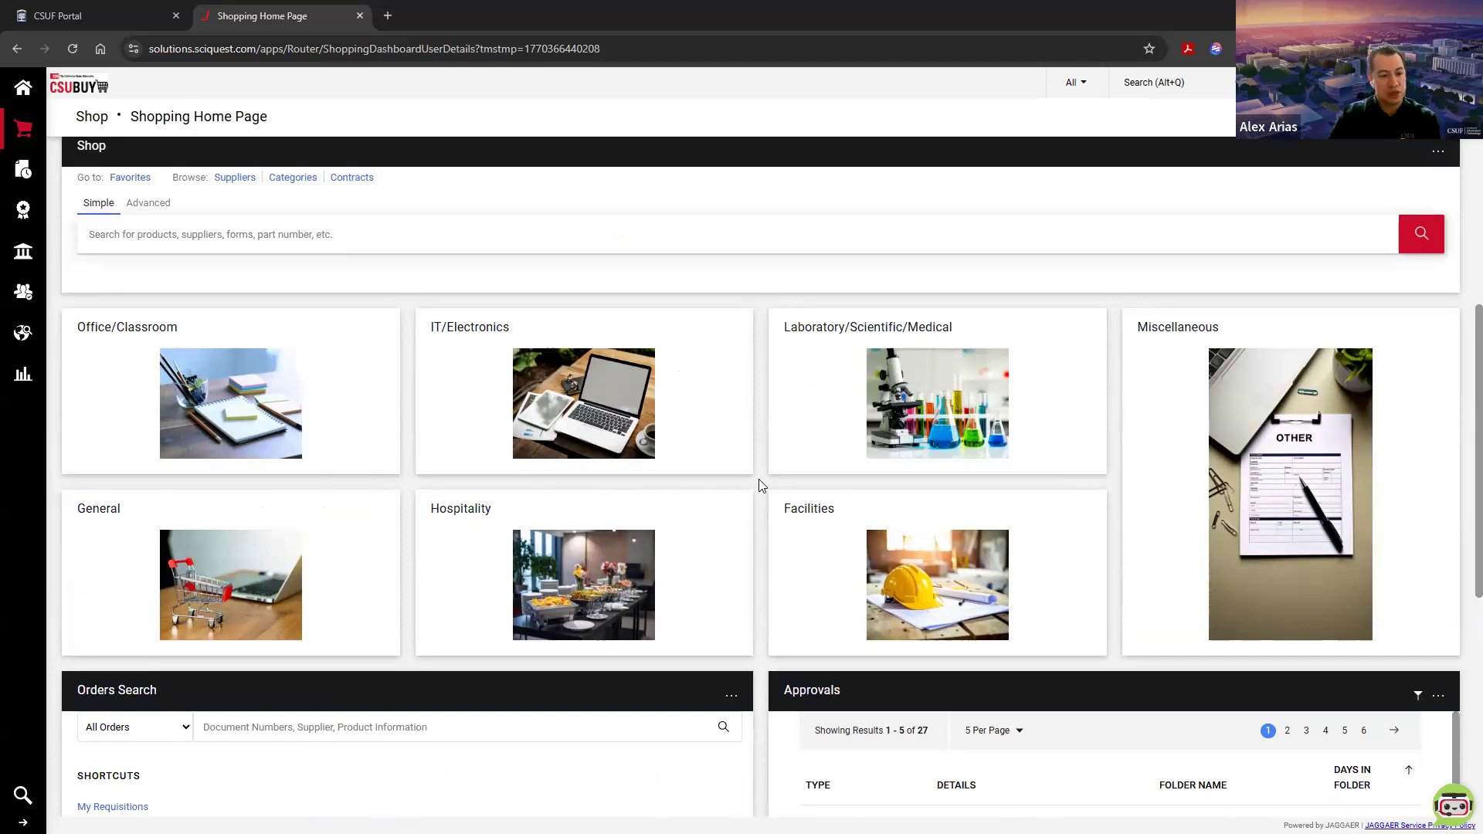
left_click(227, 579)
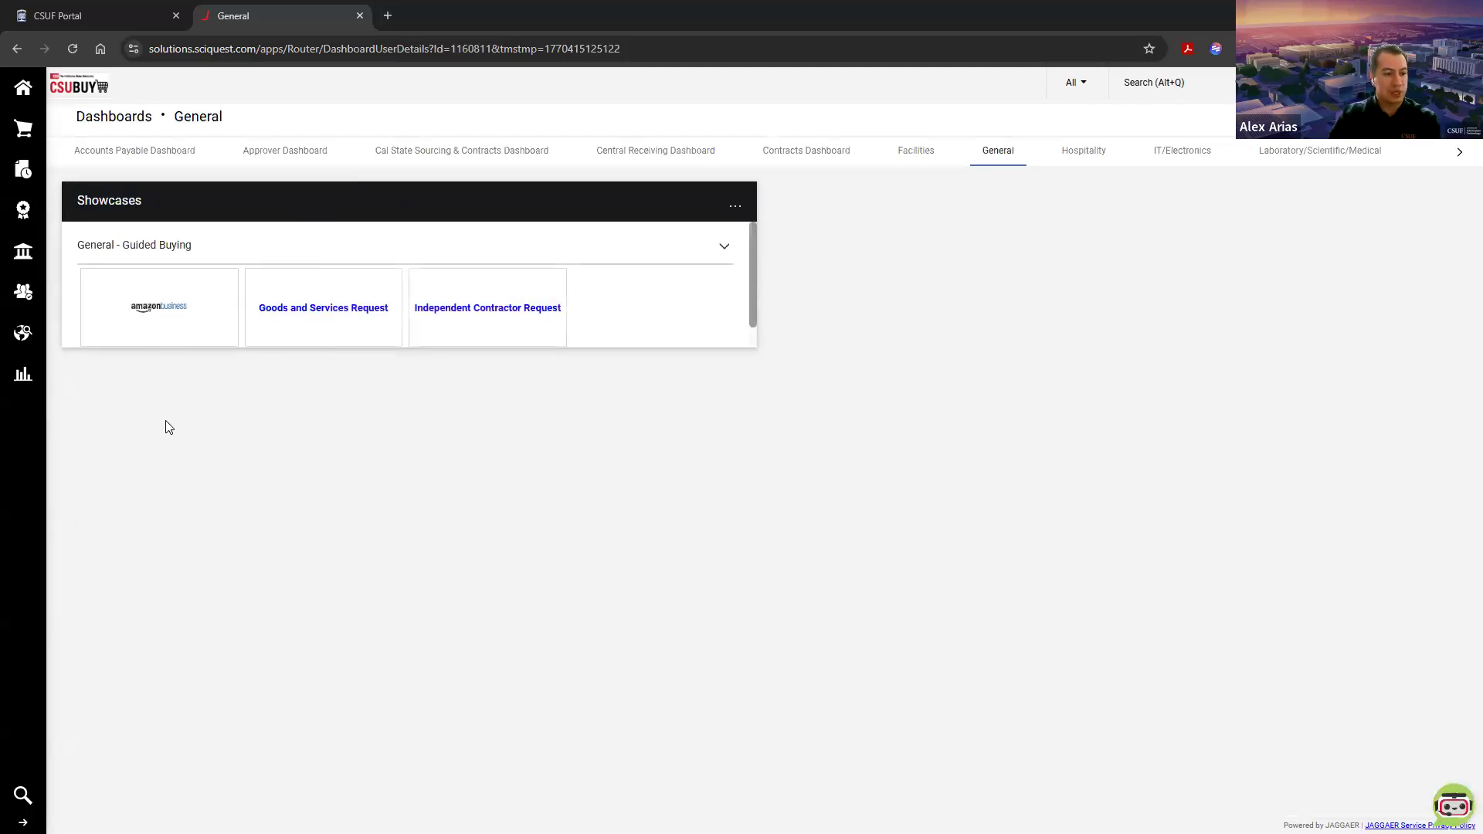
left_click(156, 308)
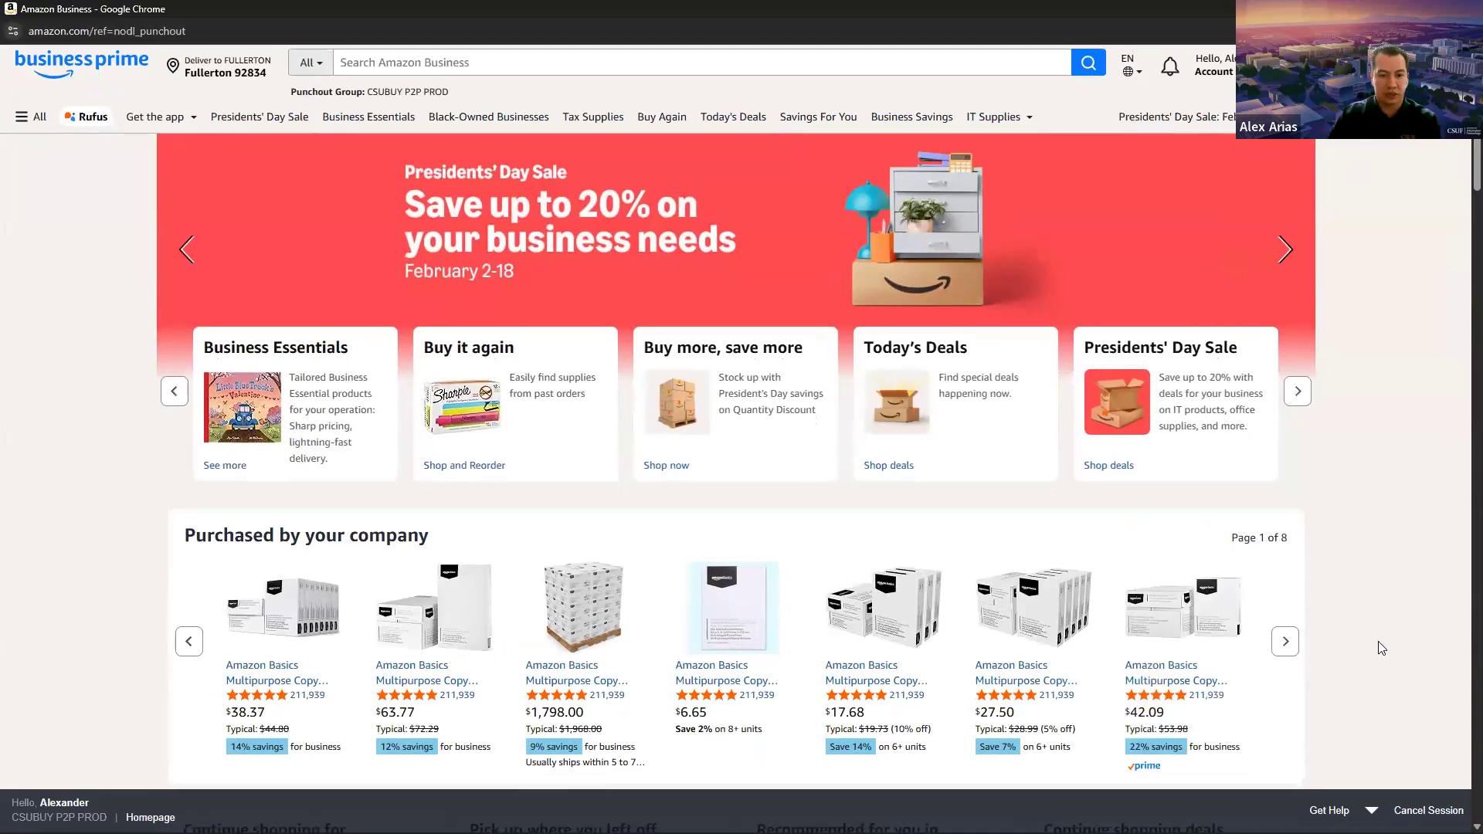
Step: Browse the Amazon Business home page and its list of shopping departments
scroll(1382, 649, "down", 5)
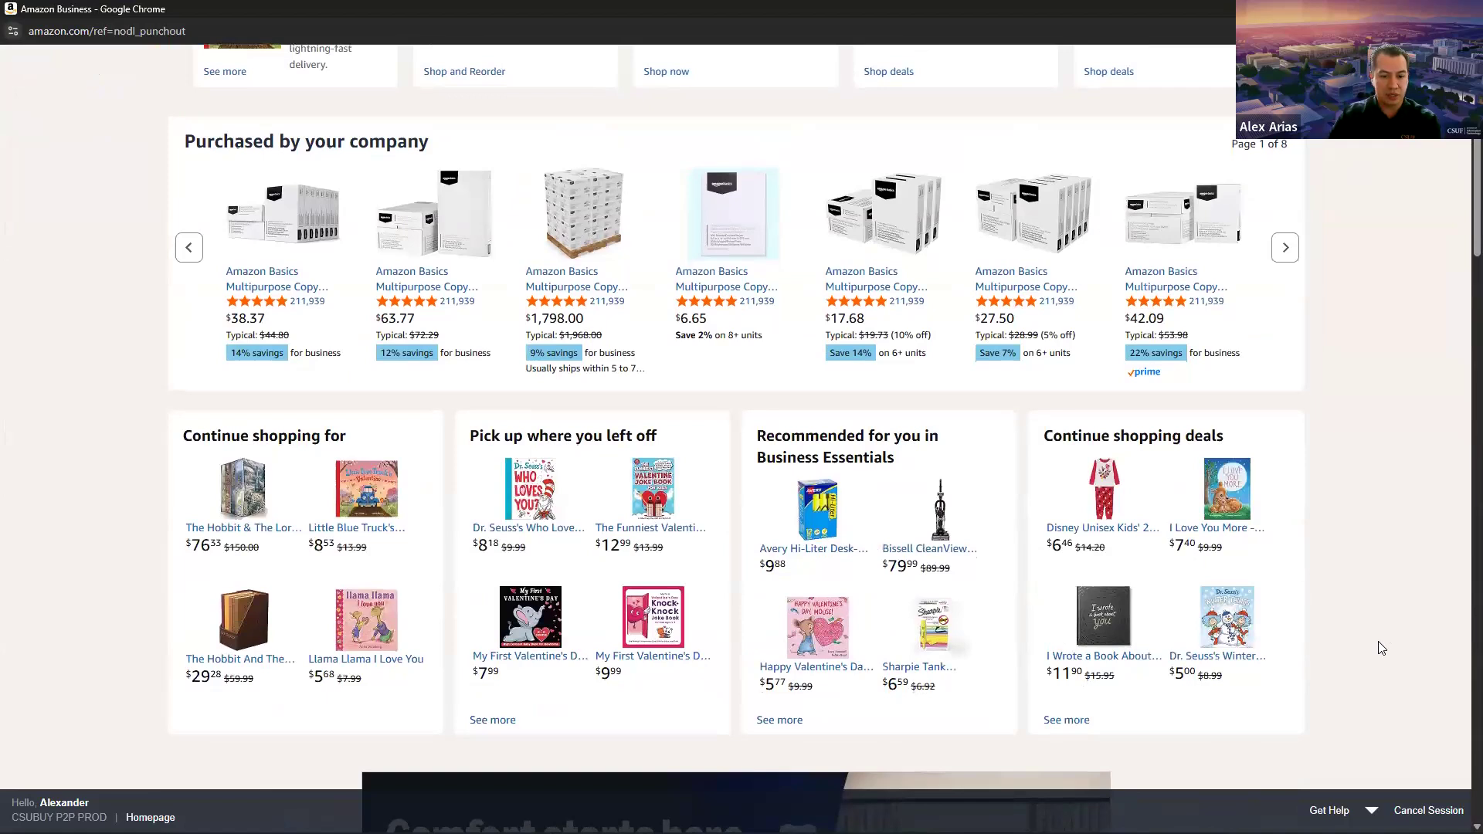
scroll(1381, 649, "down", 11)
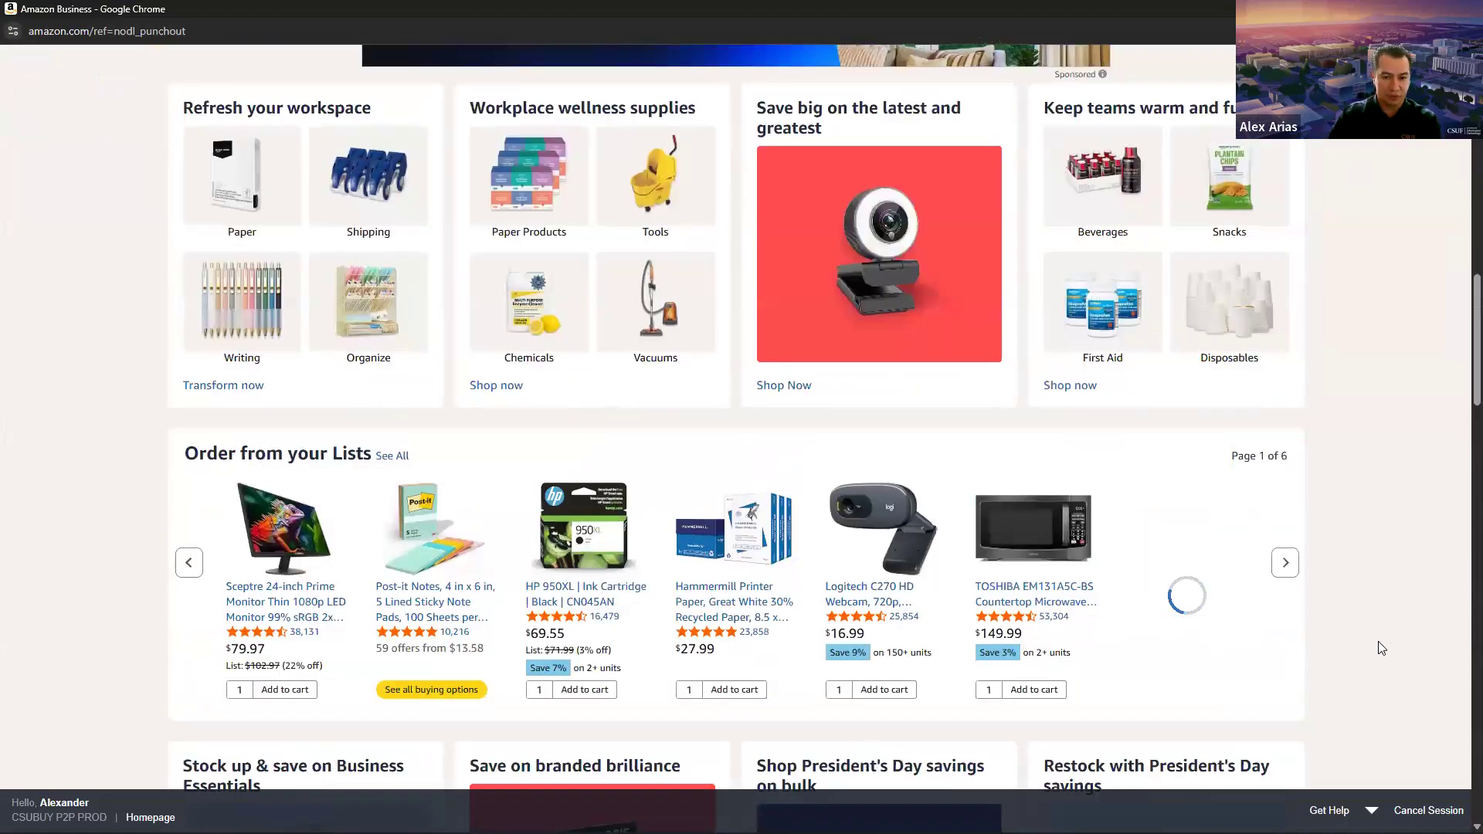
scroll(1381, 648, "down", 9)
scroll(1374, 569, "up", 10)
scroll(1374, 570, "up", 16)
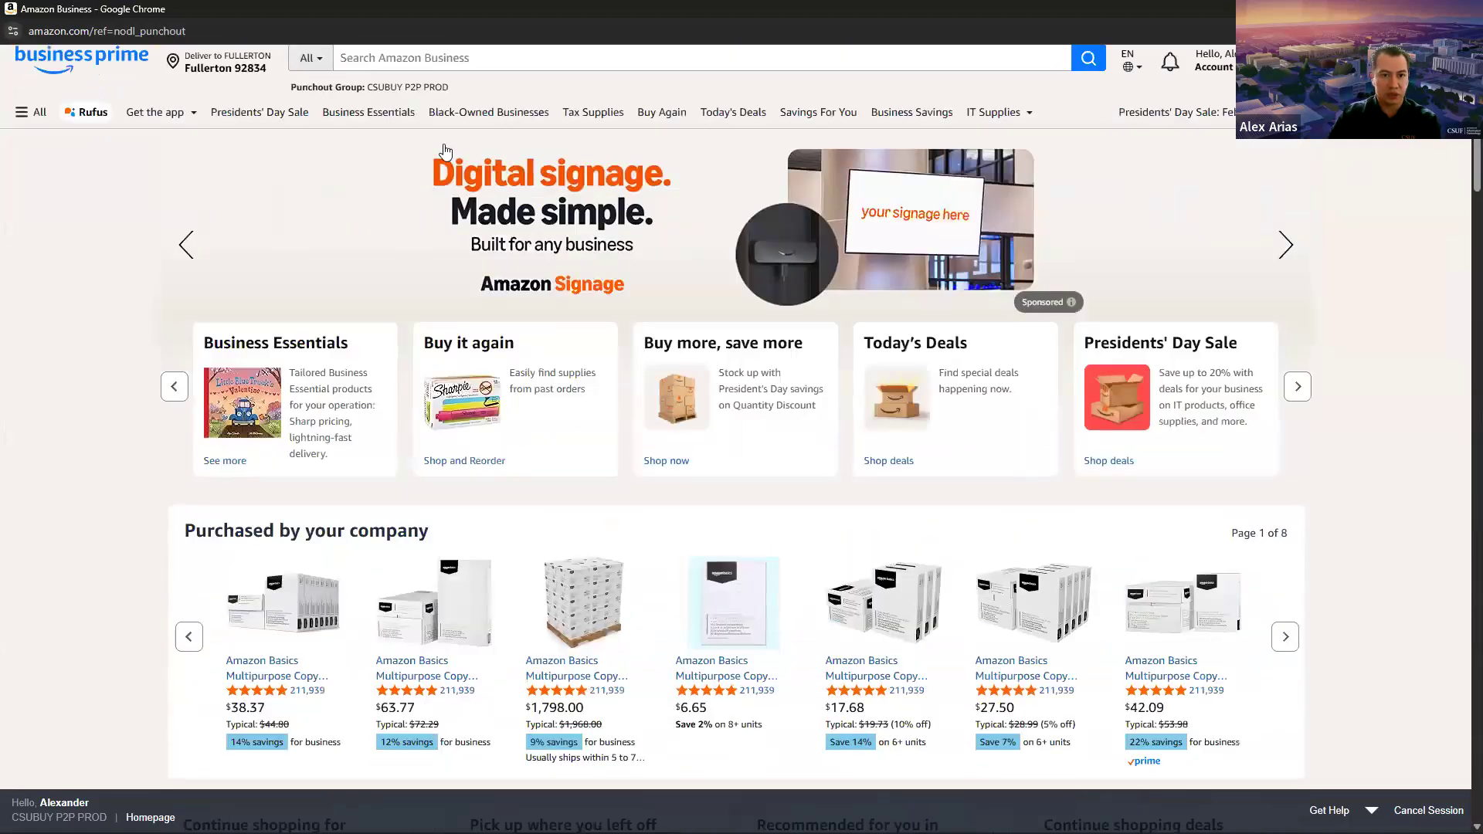
left_click(372, 64)
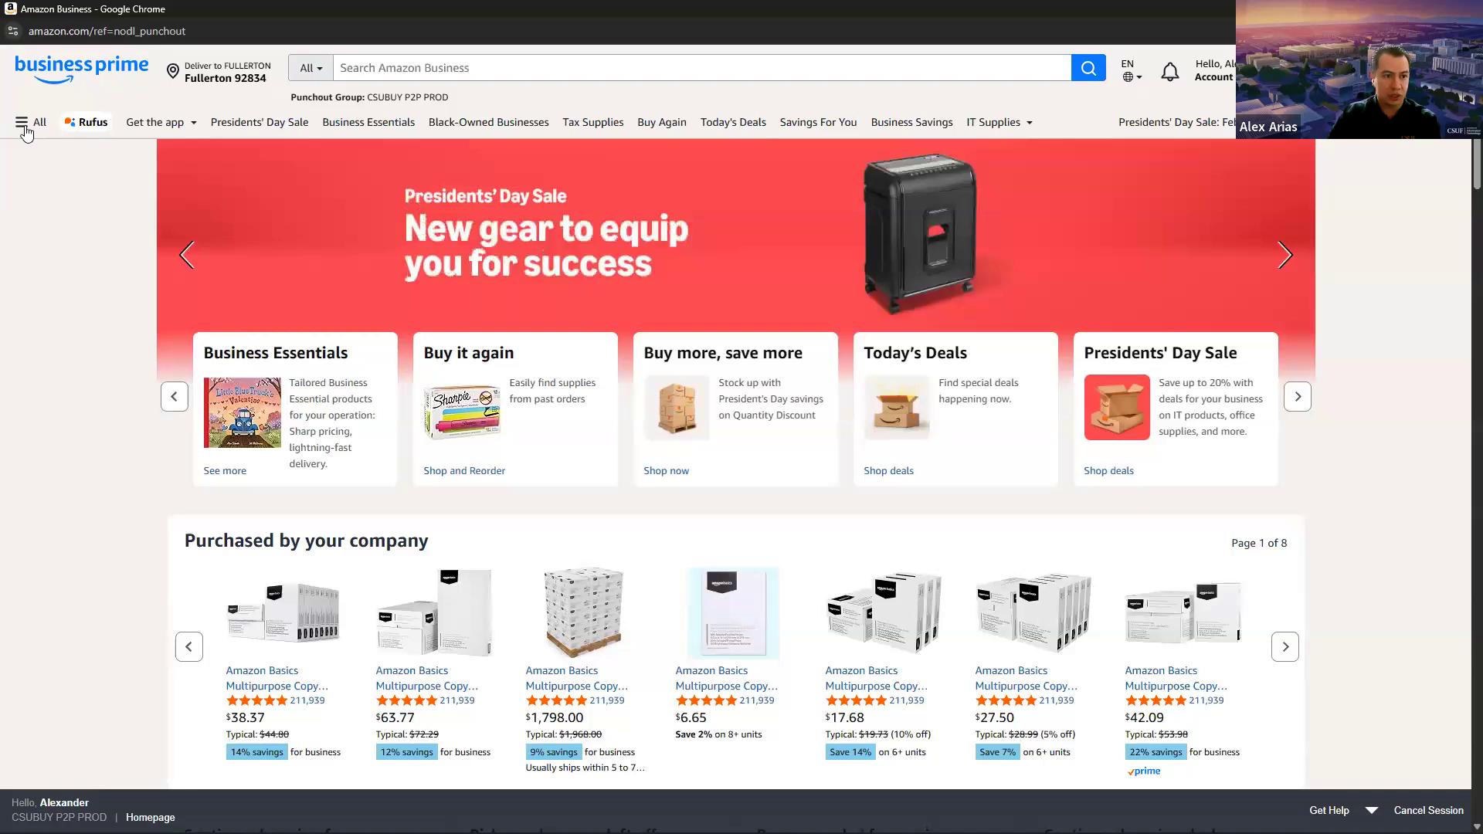
left_click(32, 123)
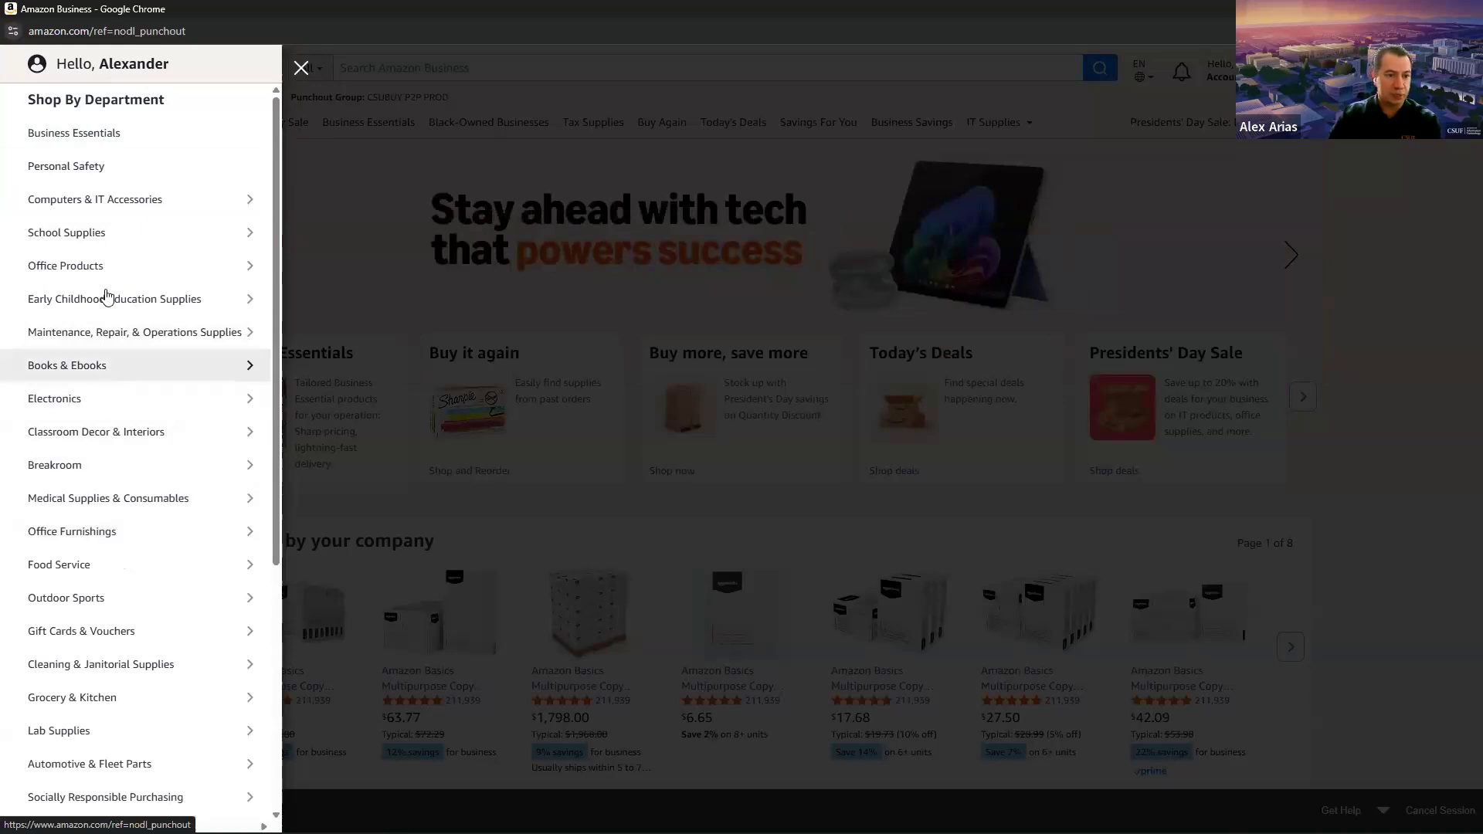
left_click(346, 89)
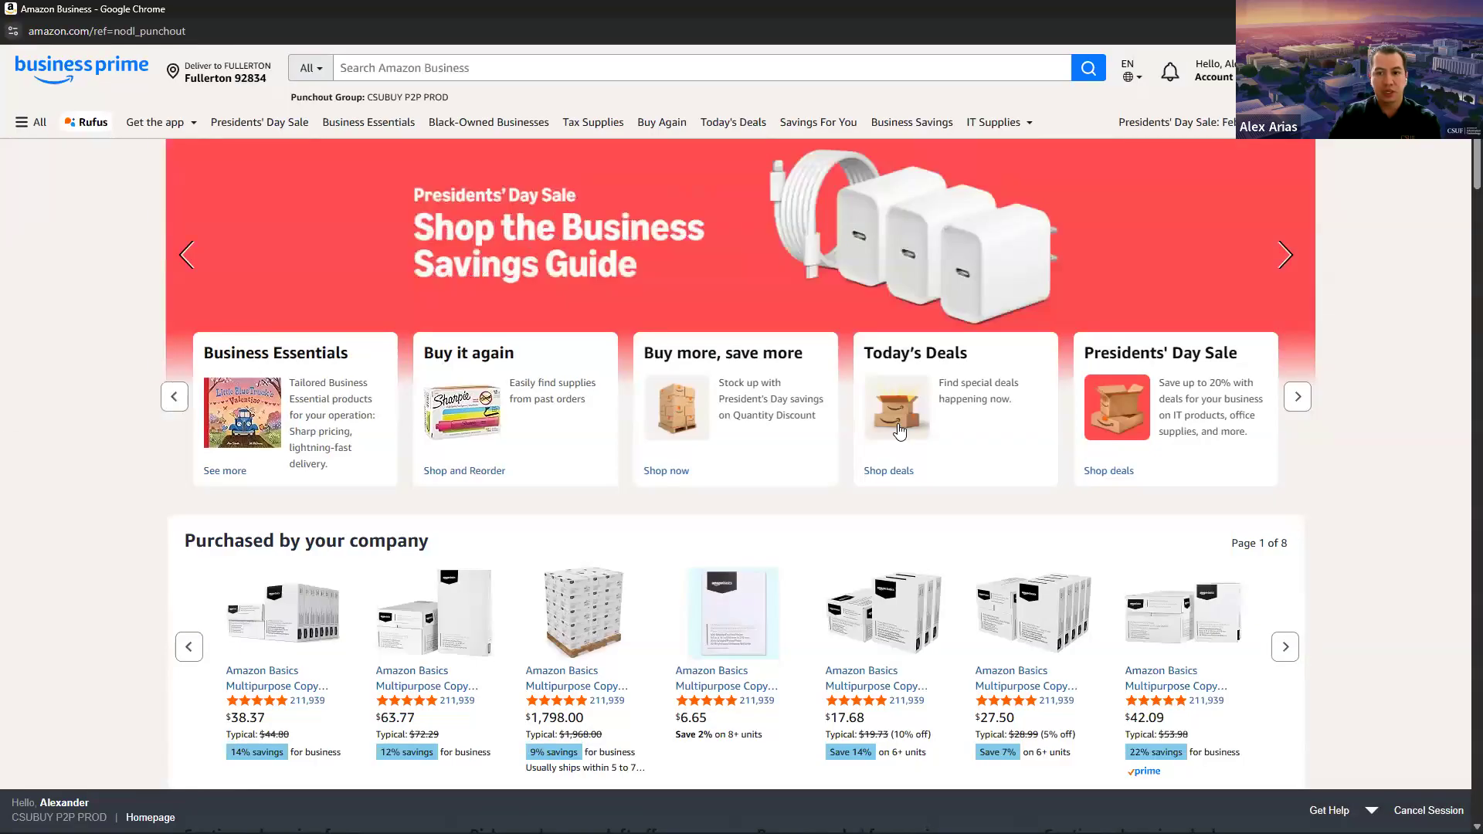
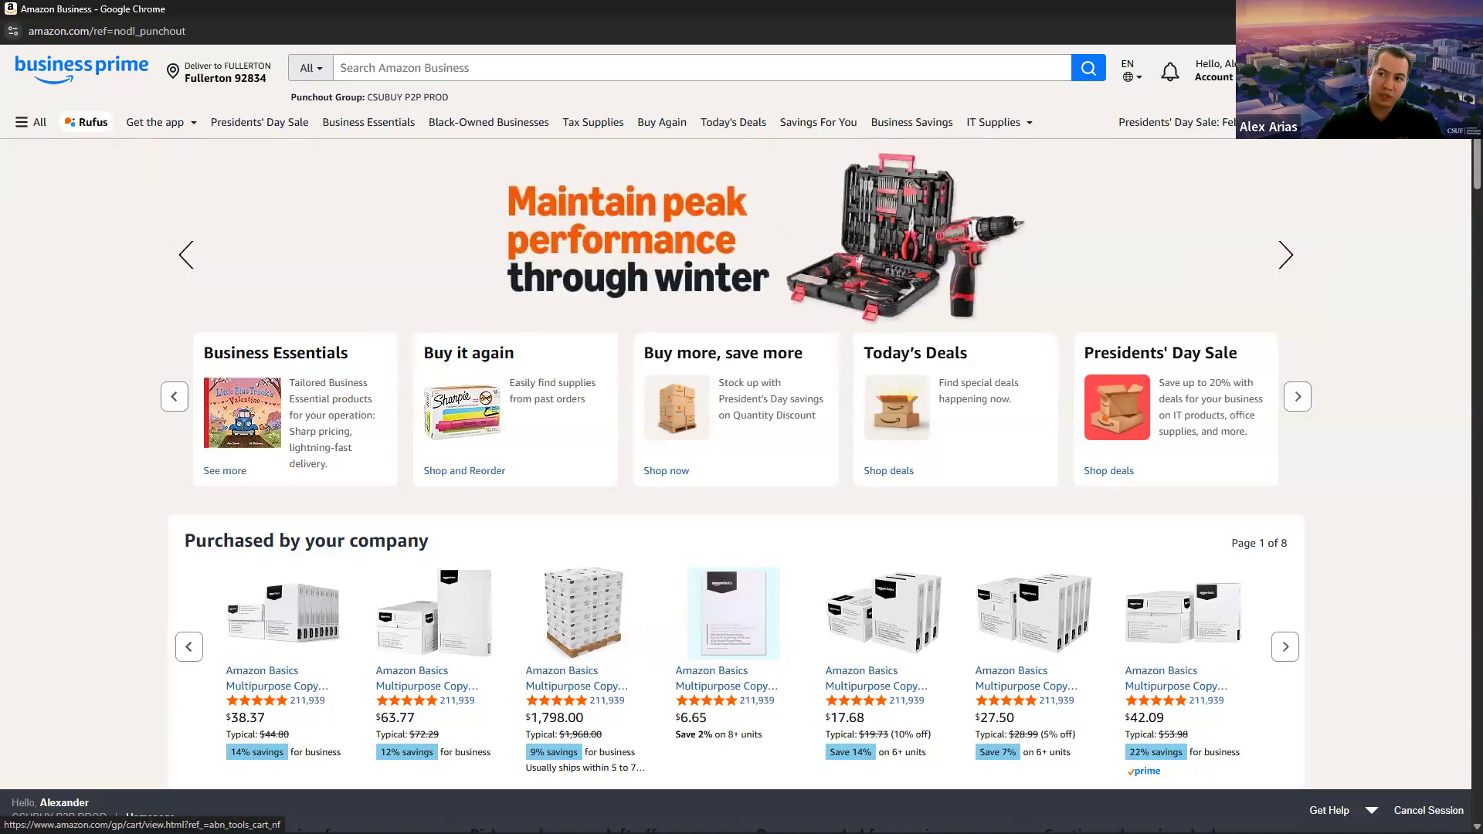
Step: Close the Amazon Business window and open the Goods and Services Request form from the General showcase
left_click(1464, 9)
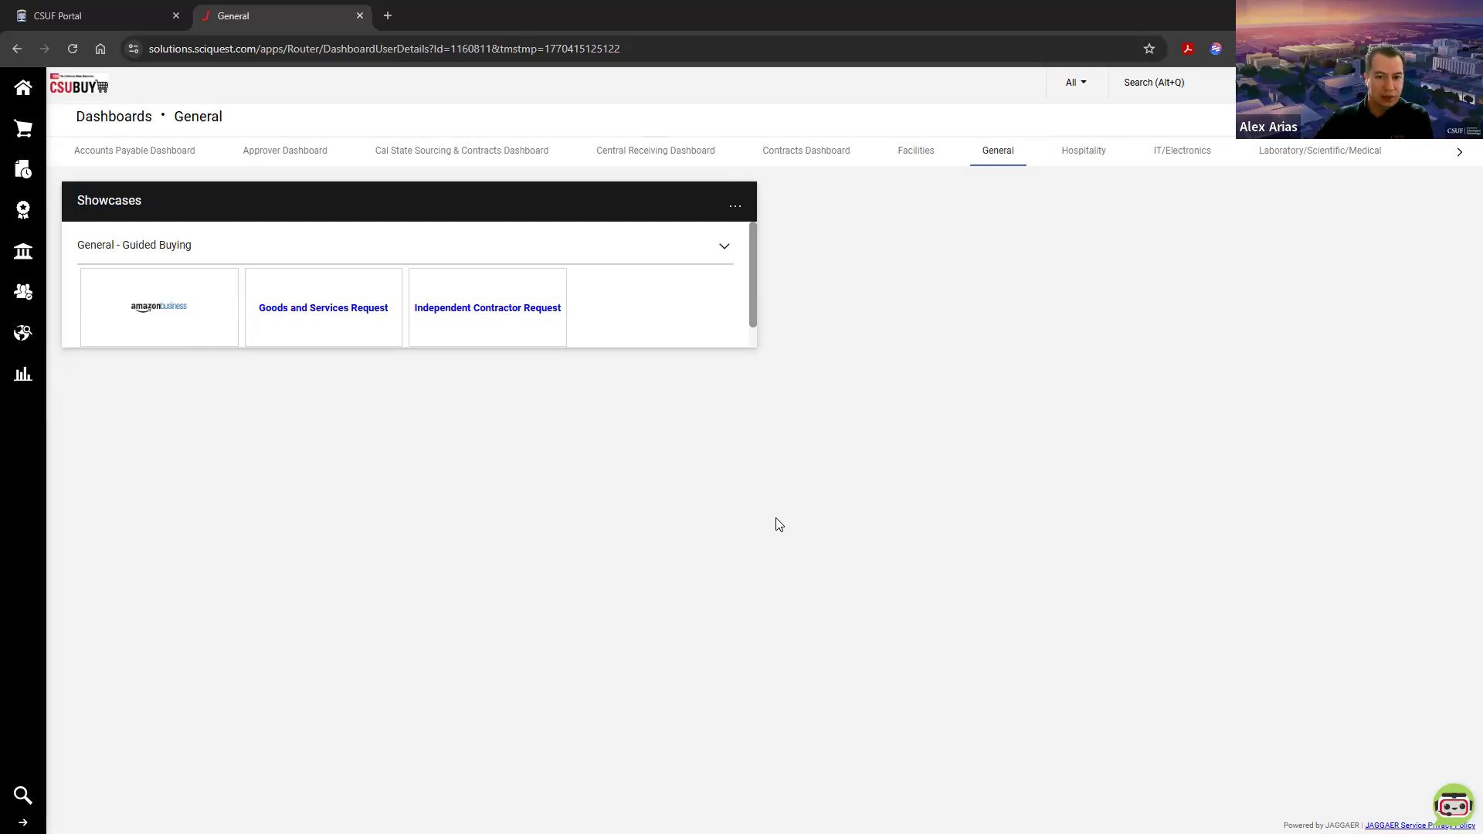
left_click(323, 313)
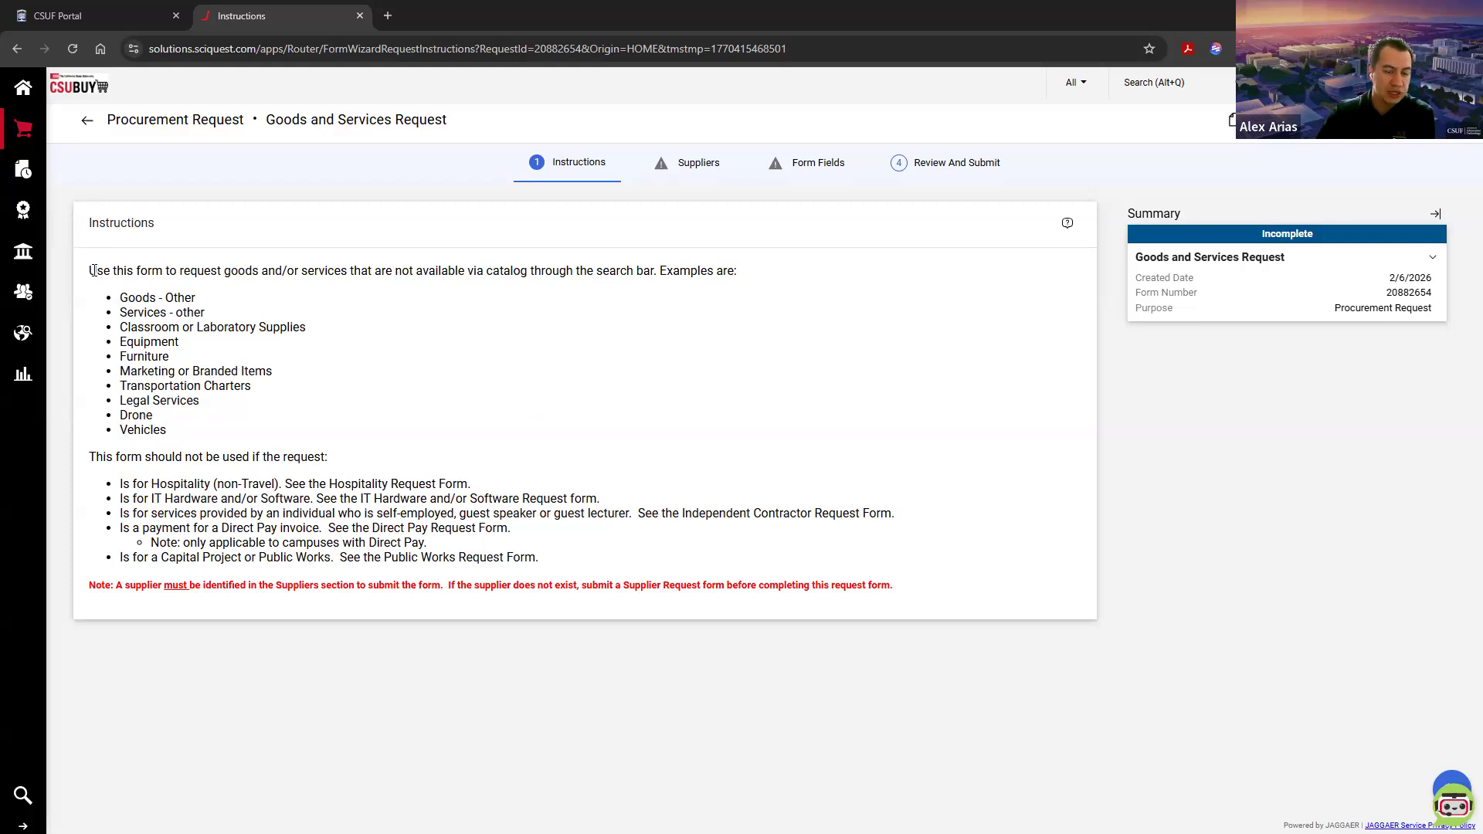
Step: Read the form's instructions on which requests it covers and which ones, such as Hospitality and IT, need other forms
left_click_drag(88, 271, 646, 268)
left_click(337, 307)
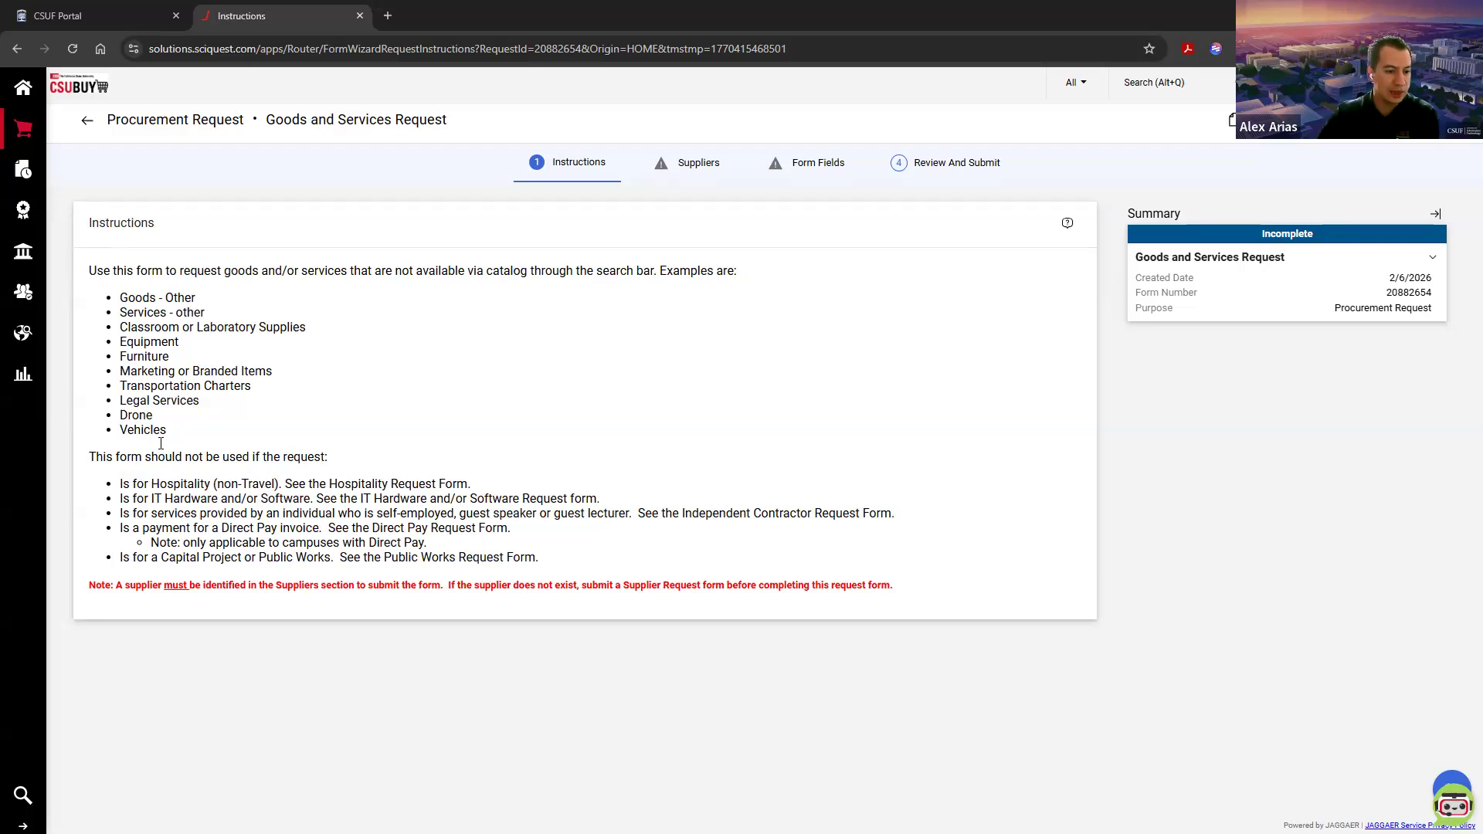
left_click_drag(90, 461, 222, 482)
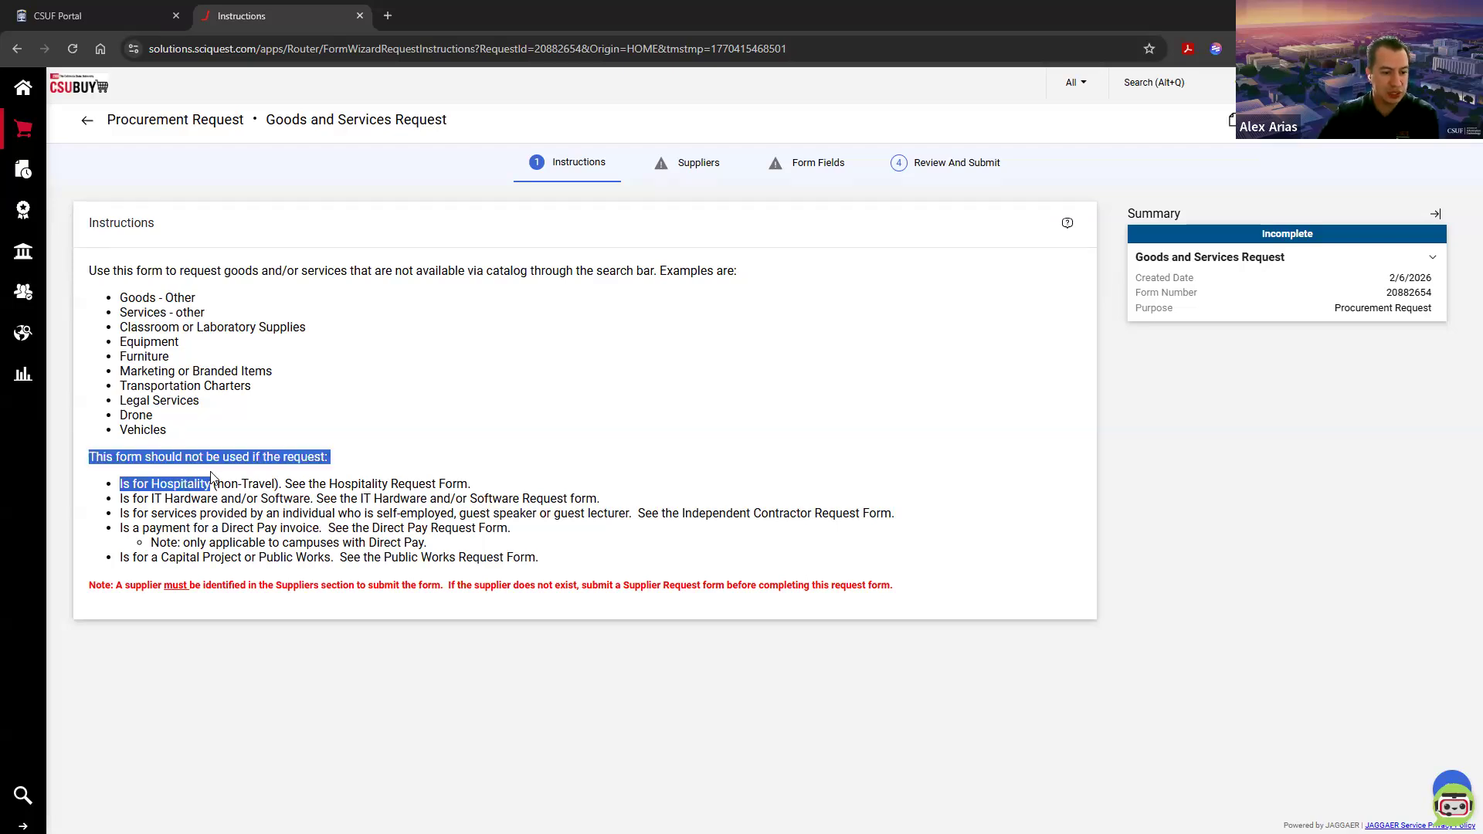
left_click(338, 492)
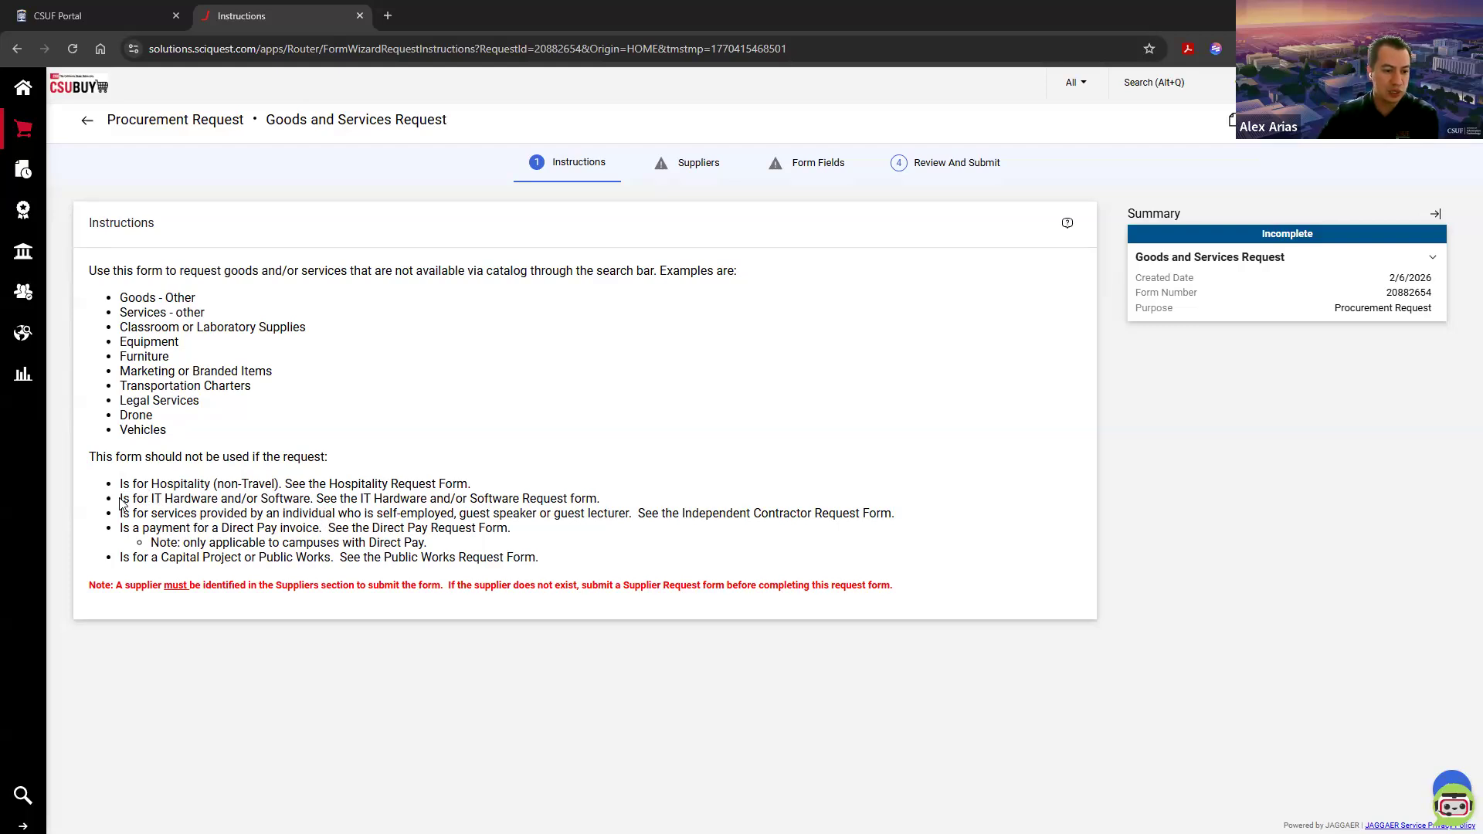
left_click_drag(120, 499, 619, 508)
left_click(309, 499)
left_click(618, 507)
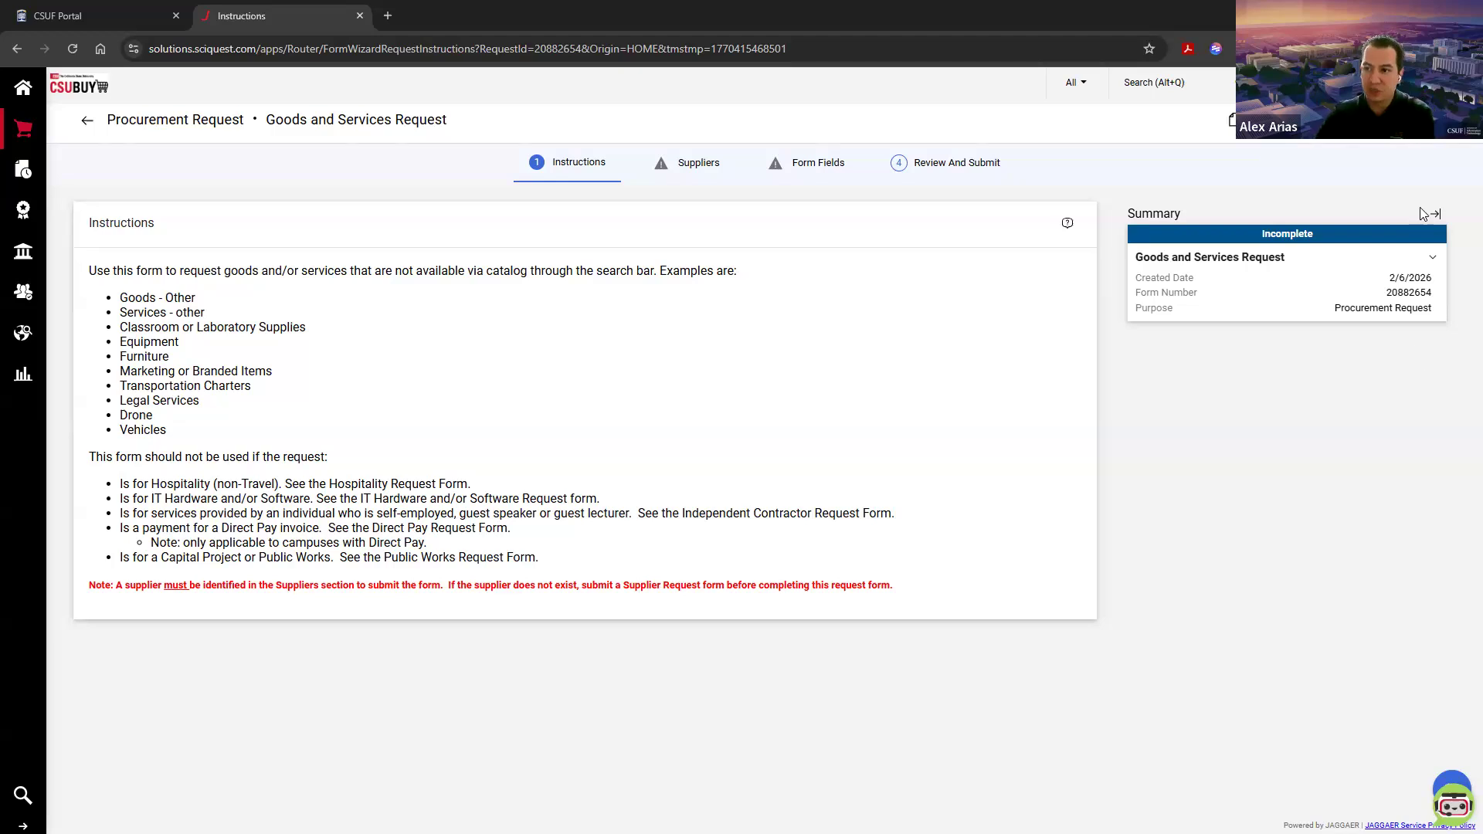
Step: Continue from the instructions to the request's Suppliers section and its search for registered suppliers
left_click(1423, 121)
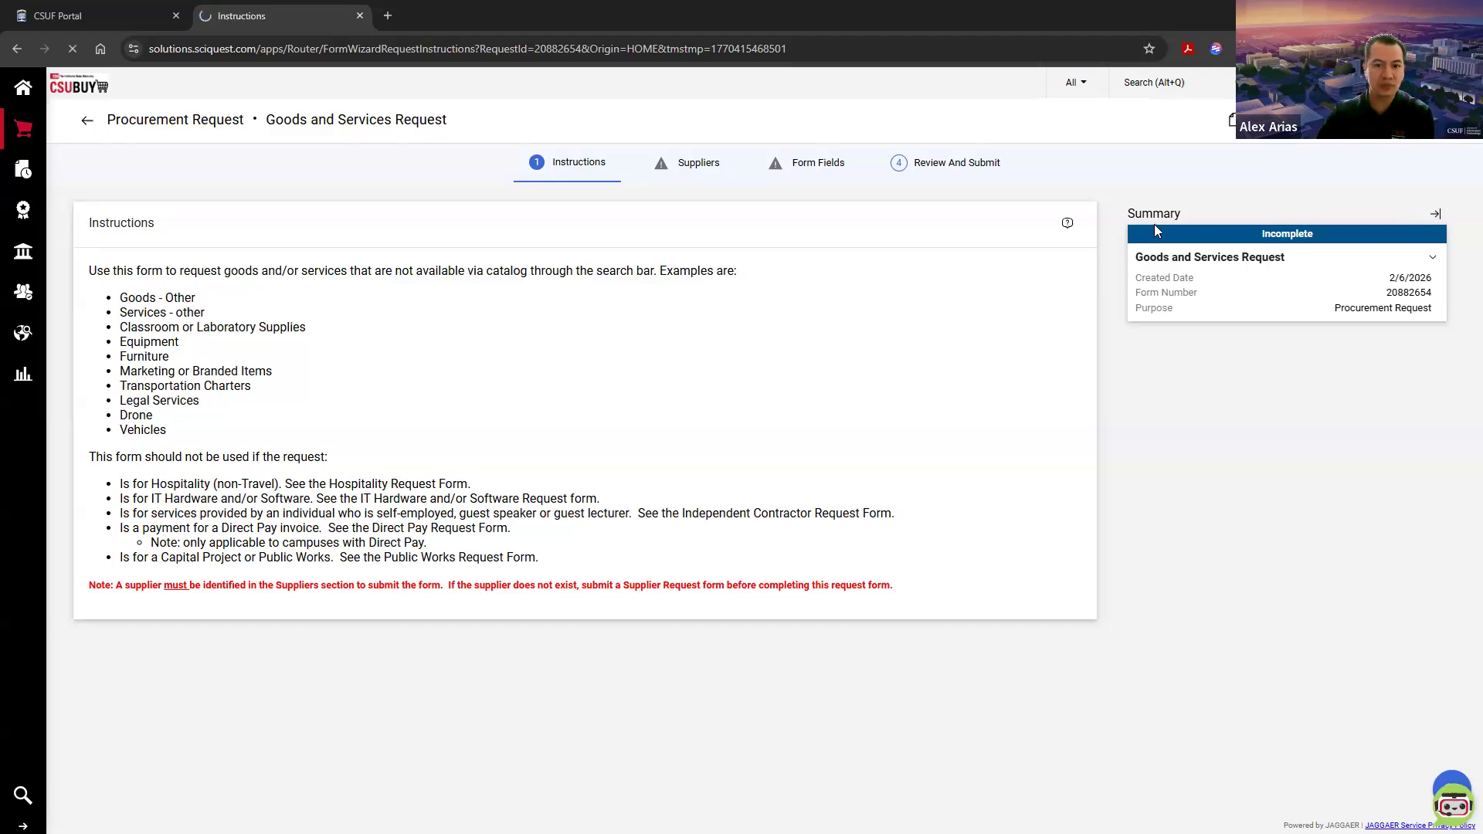
left_click(547, 400)
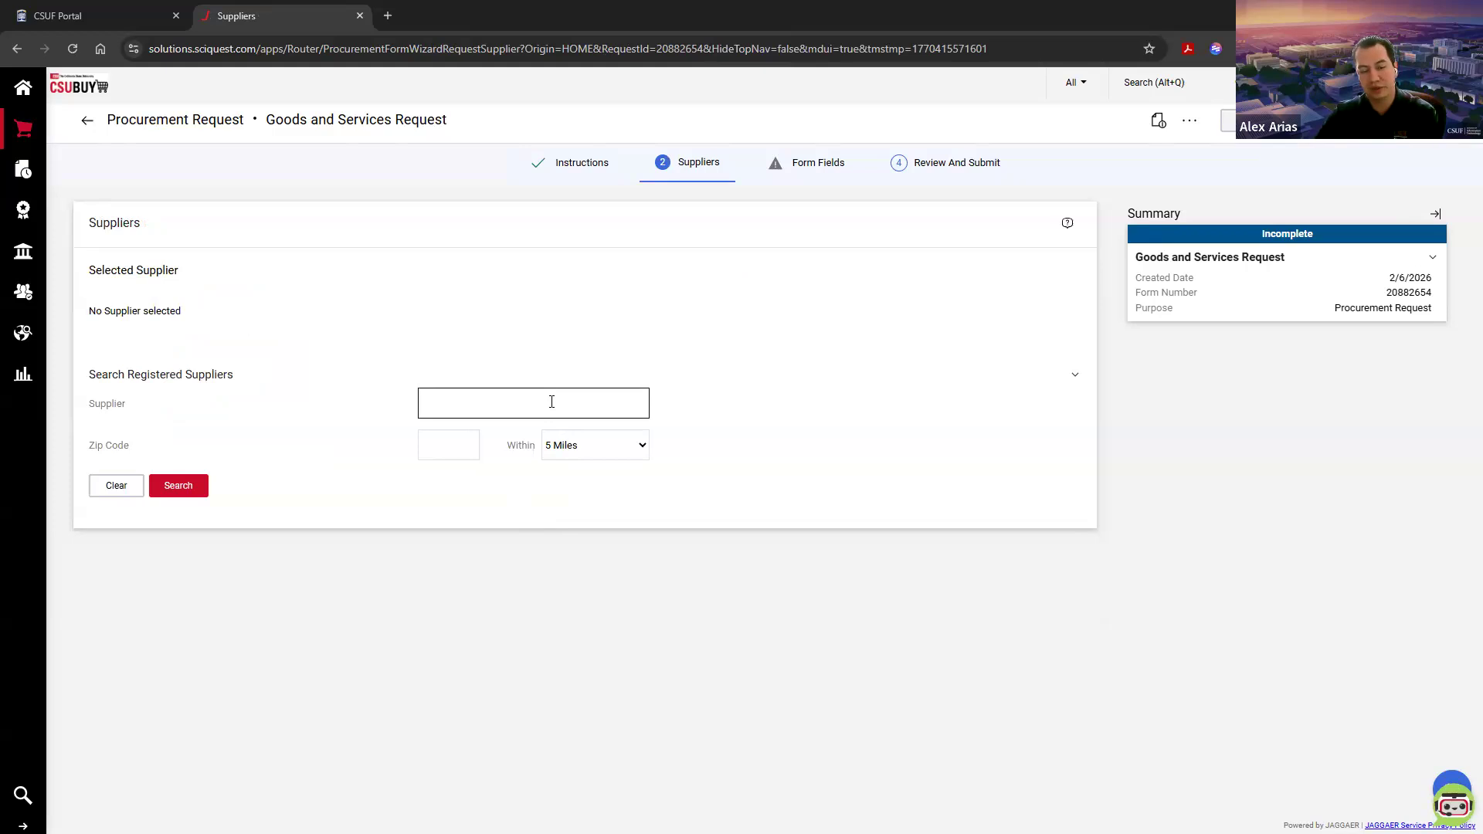
left_click(552, 401)
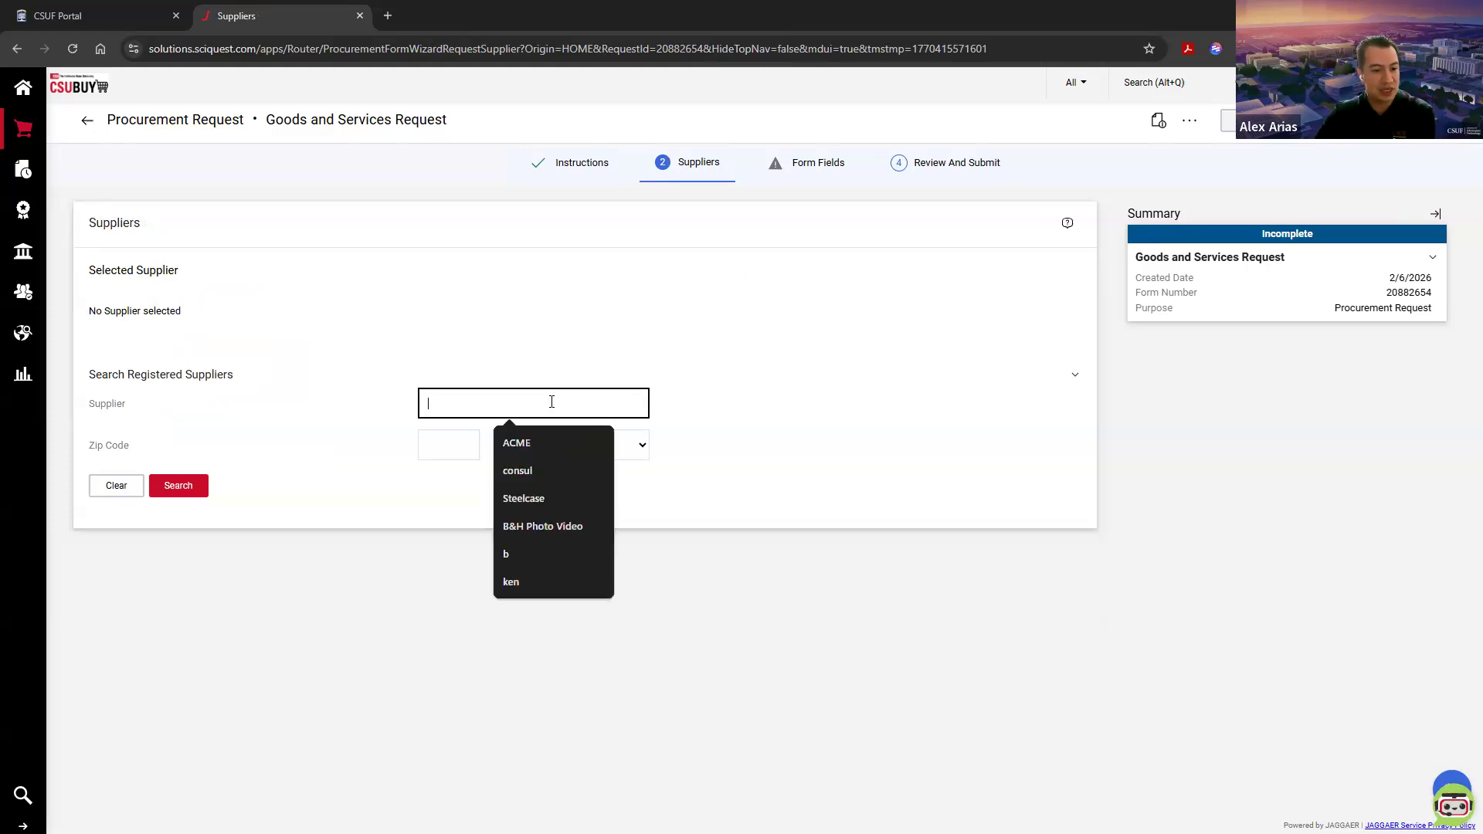
left_click(566, 381)
left_click(564, 376)
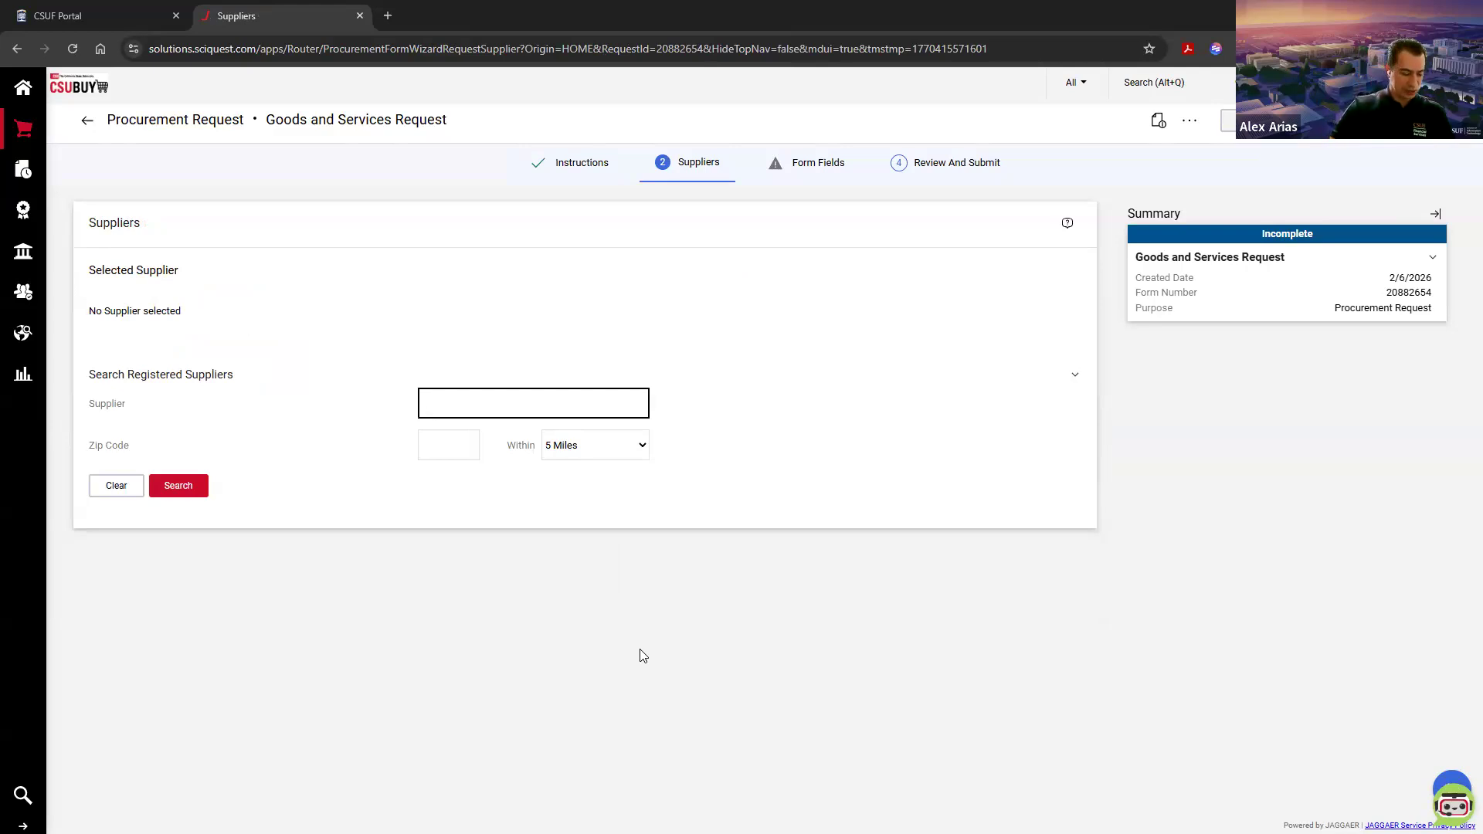
Step: Search the registered suppliers for "12Twenty" and select 12twenty Inc with the CSU Fullerton (FLXMP-3) fulfillment center
left_click(499, 406)
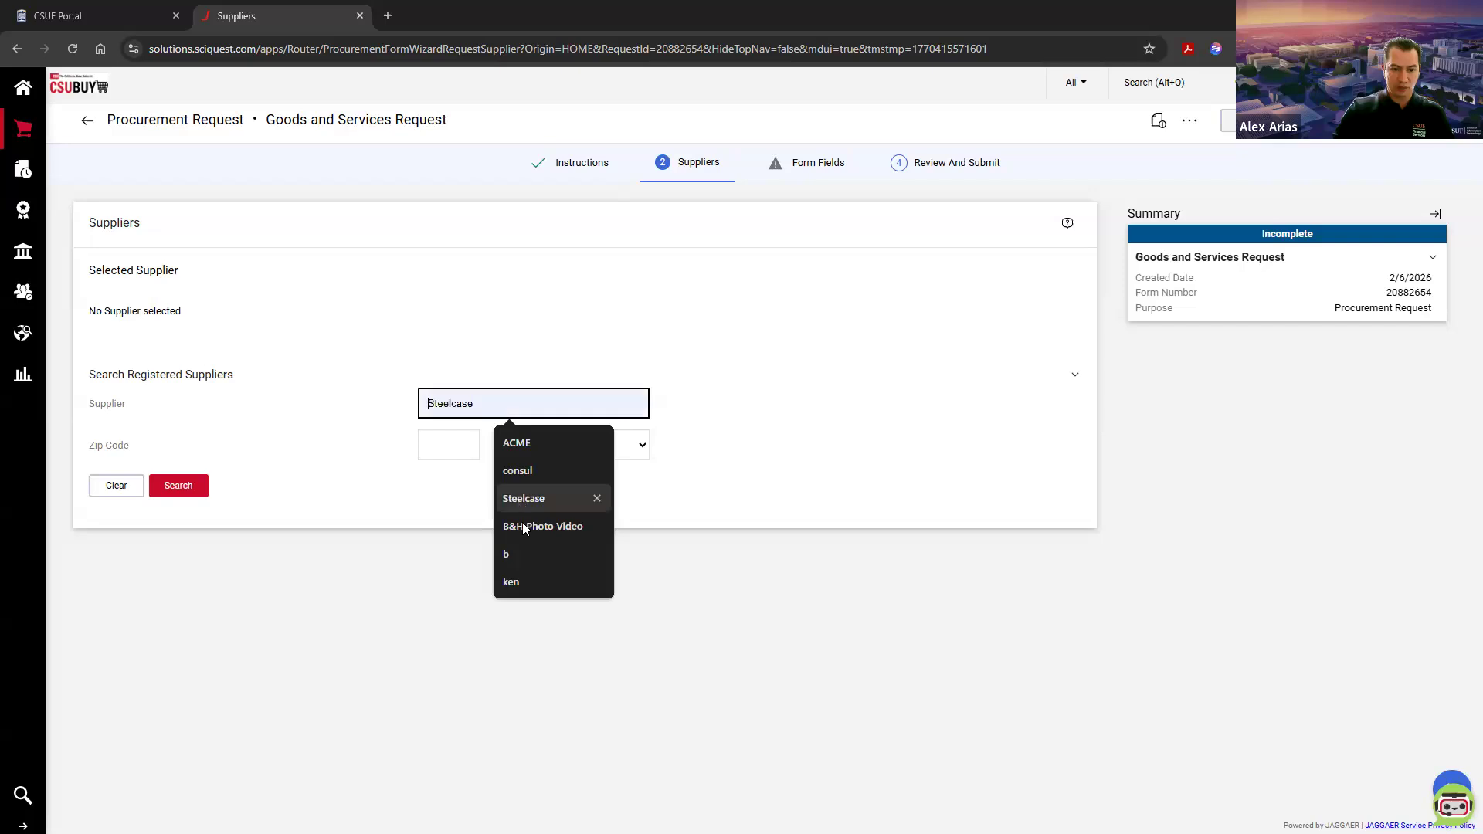
left_click(522, 527)
triple_click(514, 410)
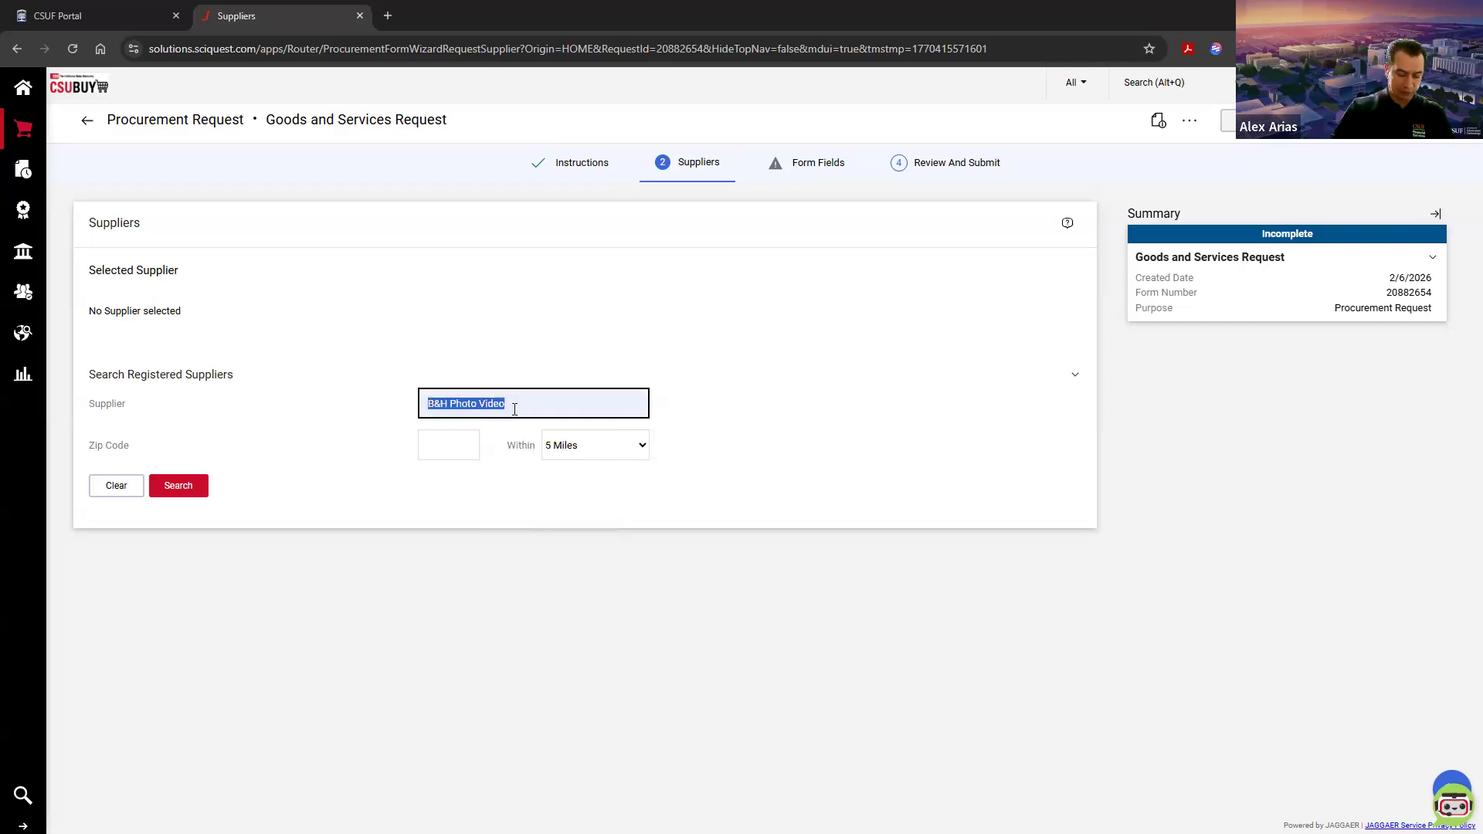
type("12Twenty")
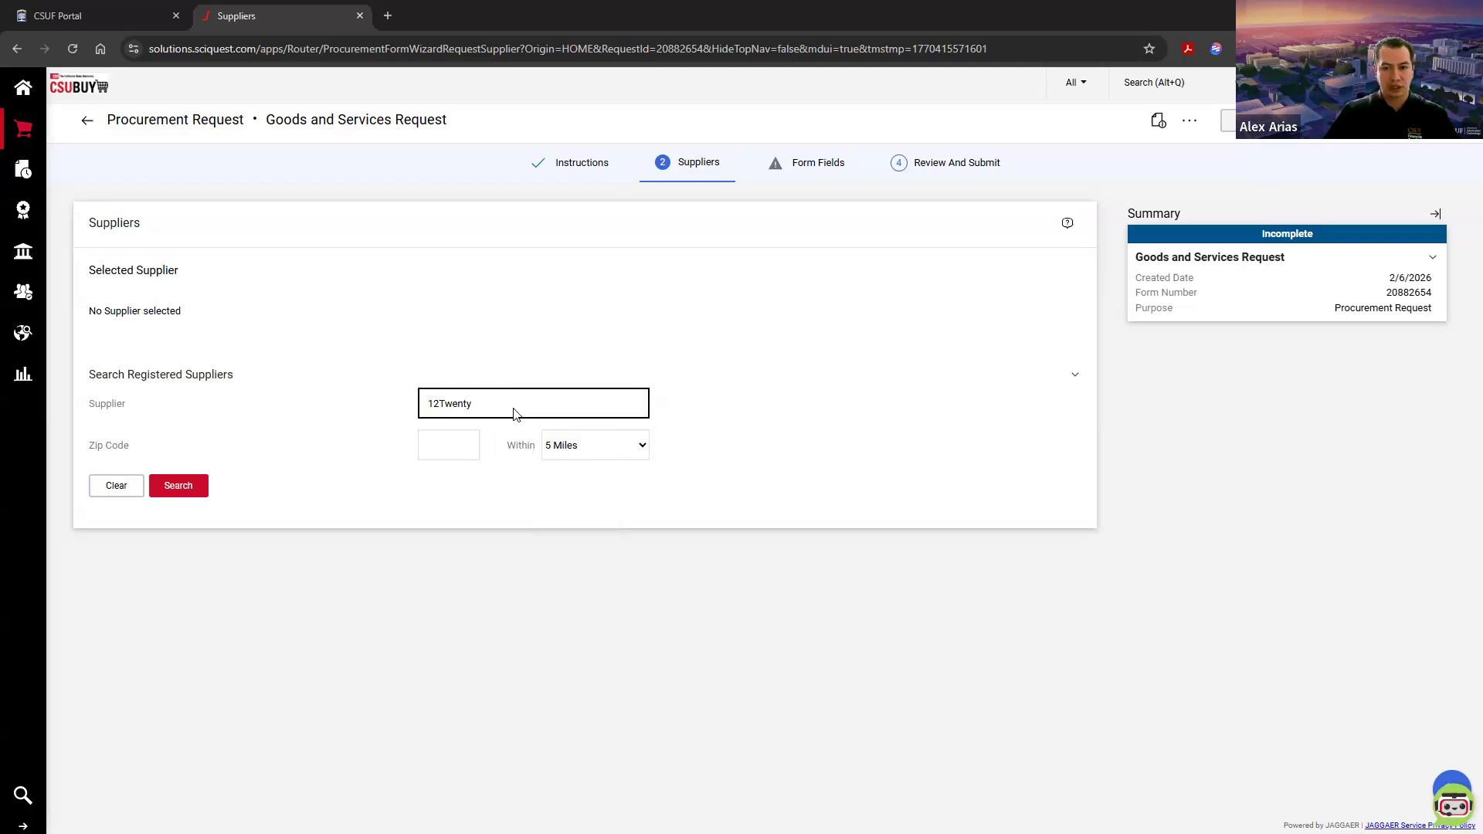
key("Return")
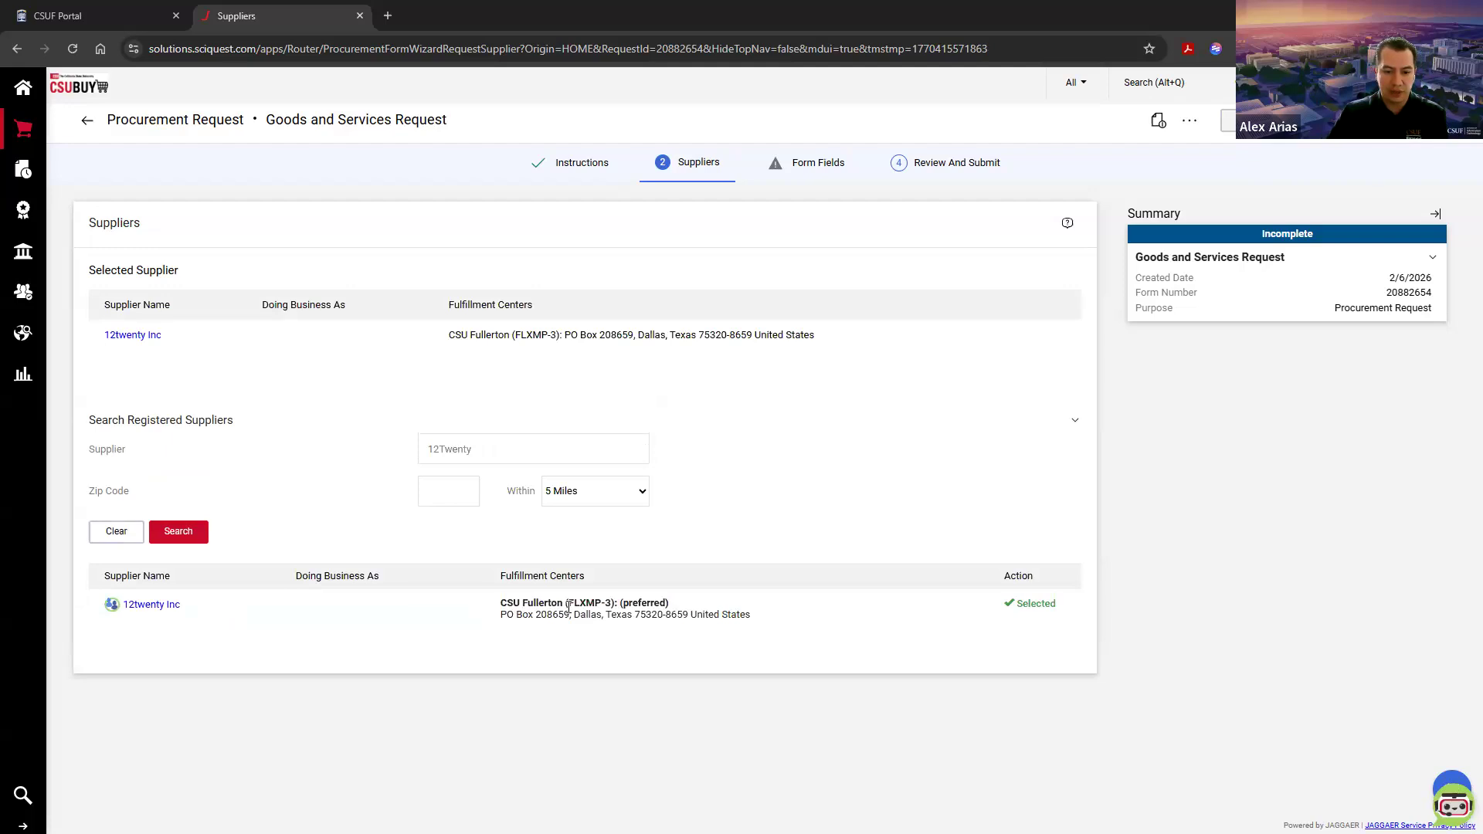
left_click_drag(567, 603, 613, 605)
left_click(1076, 730)
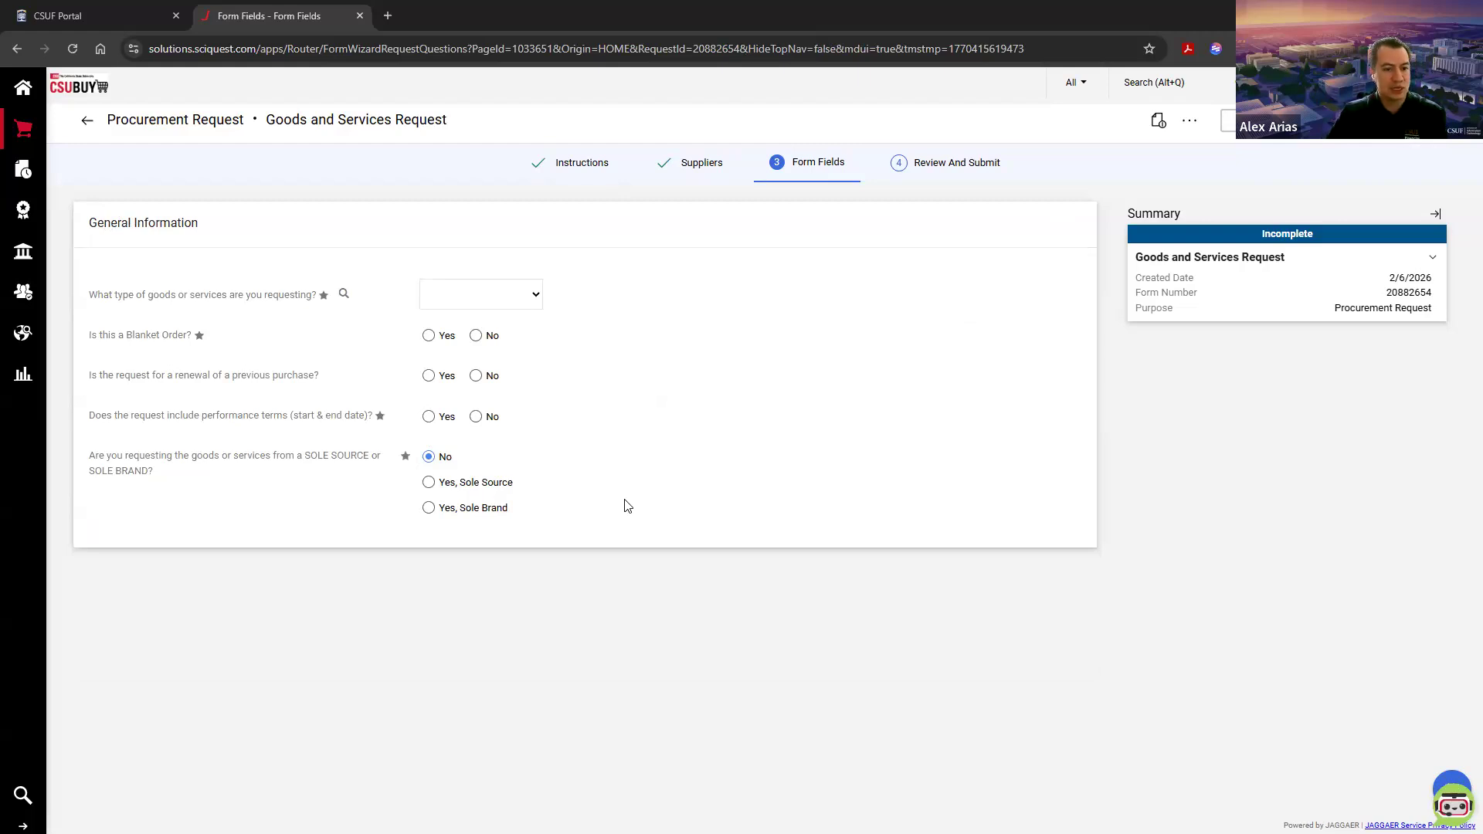
Step: In General Information, set the type of goods or services to Goods - Other and mark the request as a blanket order
left_click(489, 306)
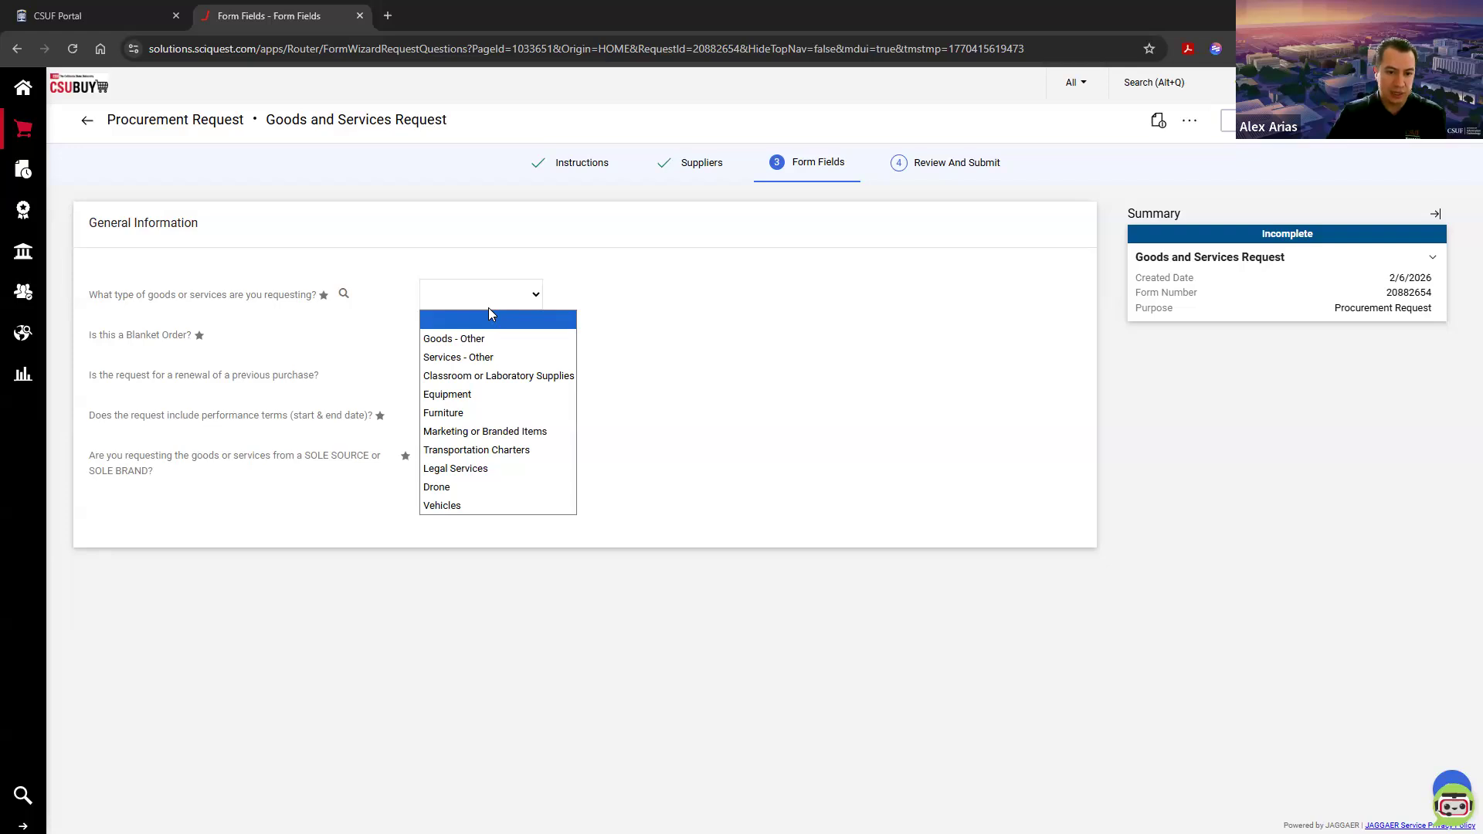
left_click(427, 342)
left_click(529, 658)
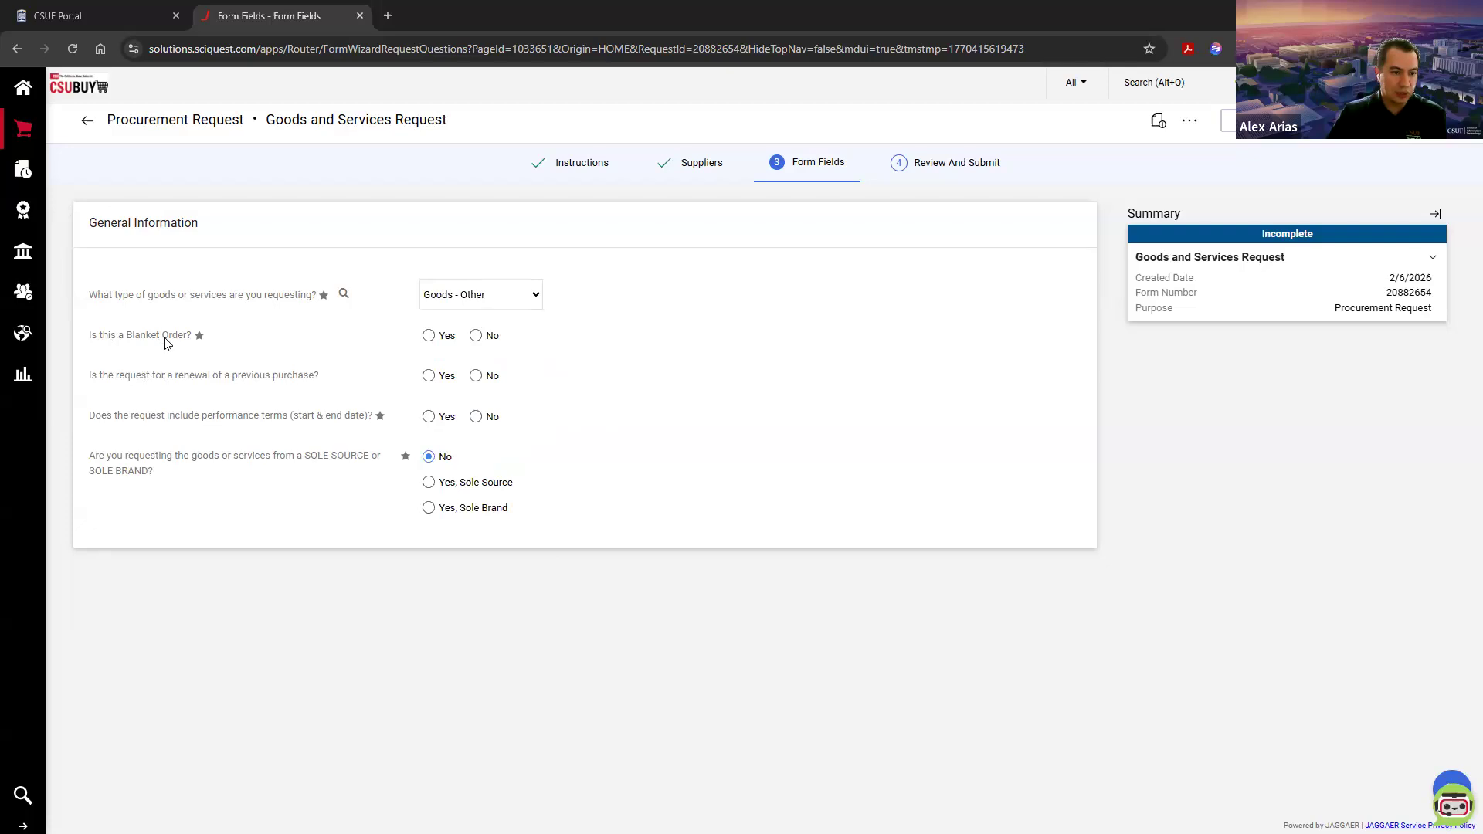
left_click(434, 342)
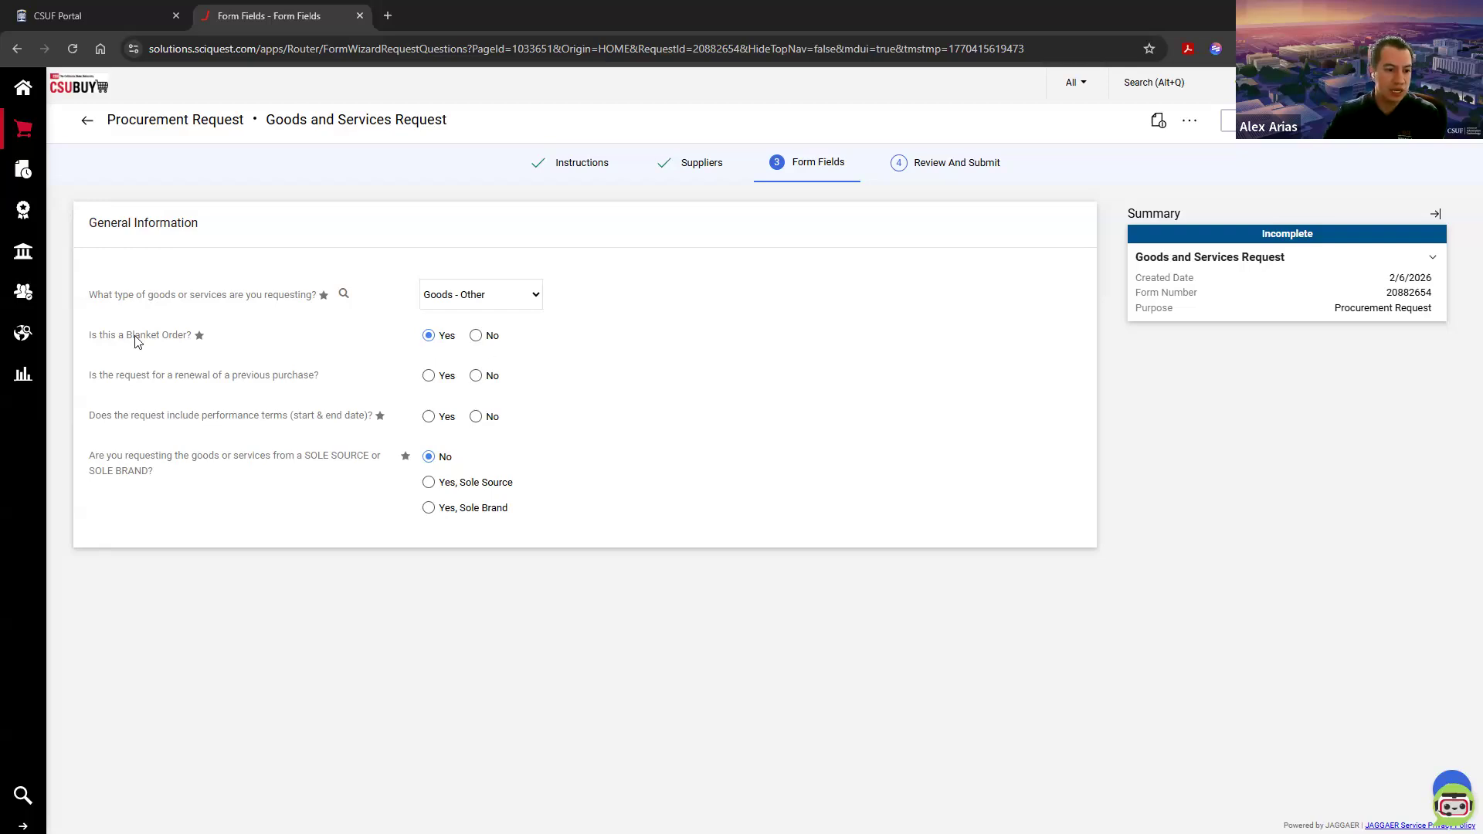
Step: Check the previous PO number field offered for renewals, and answer No to the request being a renewal of a previous purchase
left_click_drag(90, 377, 176, 378)
left_click(218, 378)
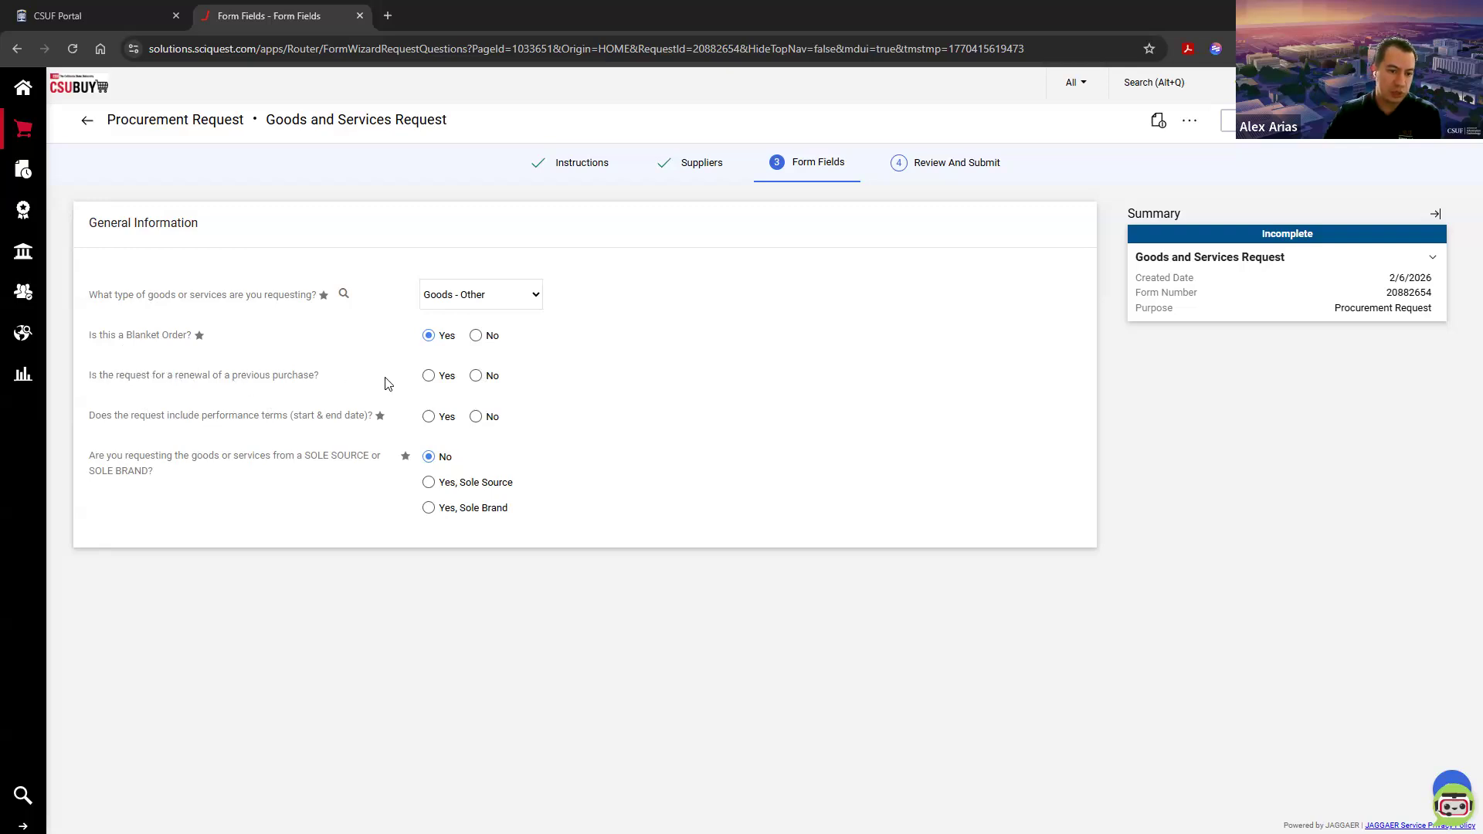
left_click(429, 376)
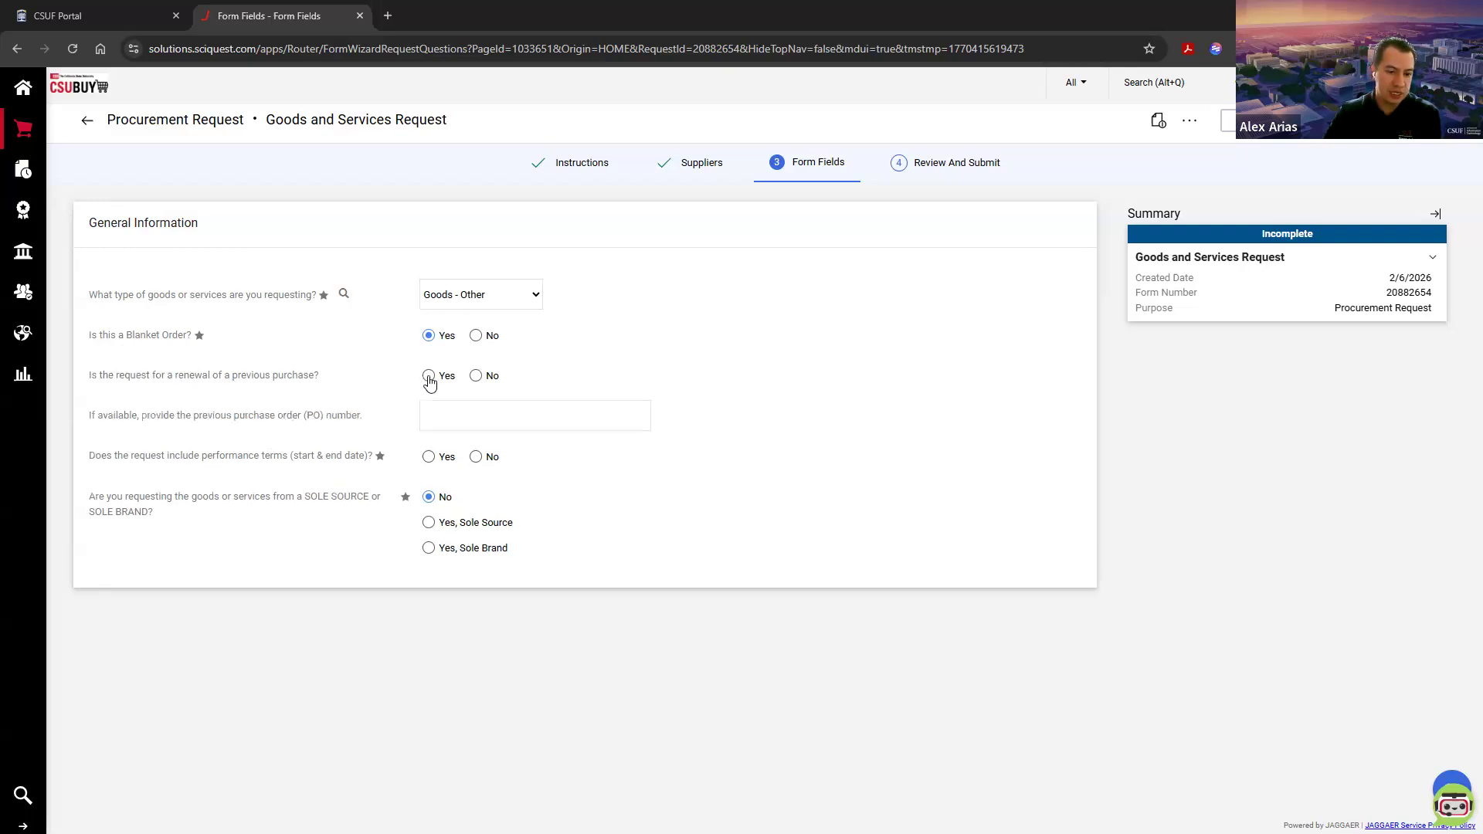
left_click(492, 414)
left_click(528, 386)
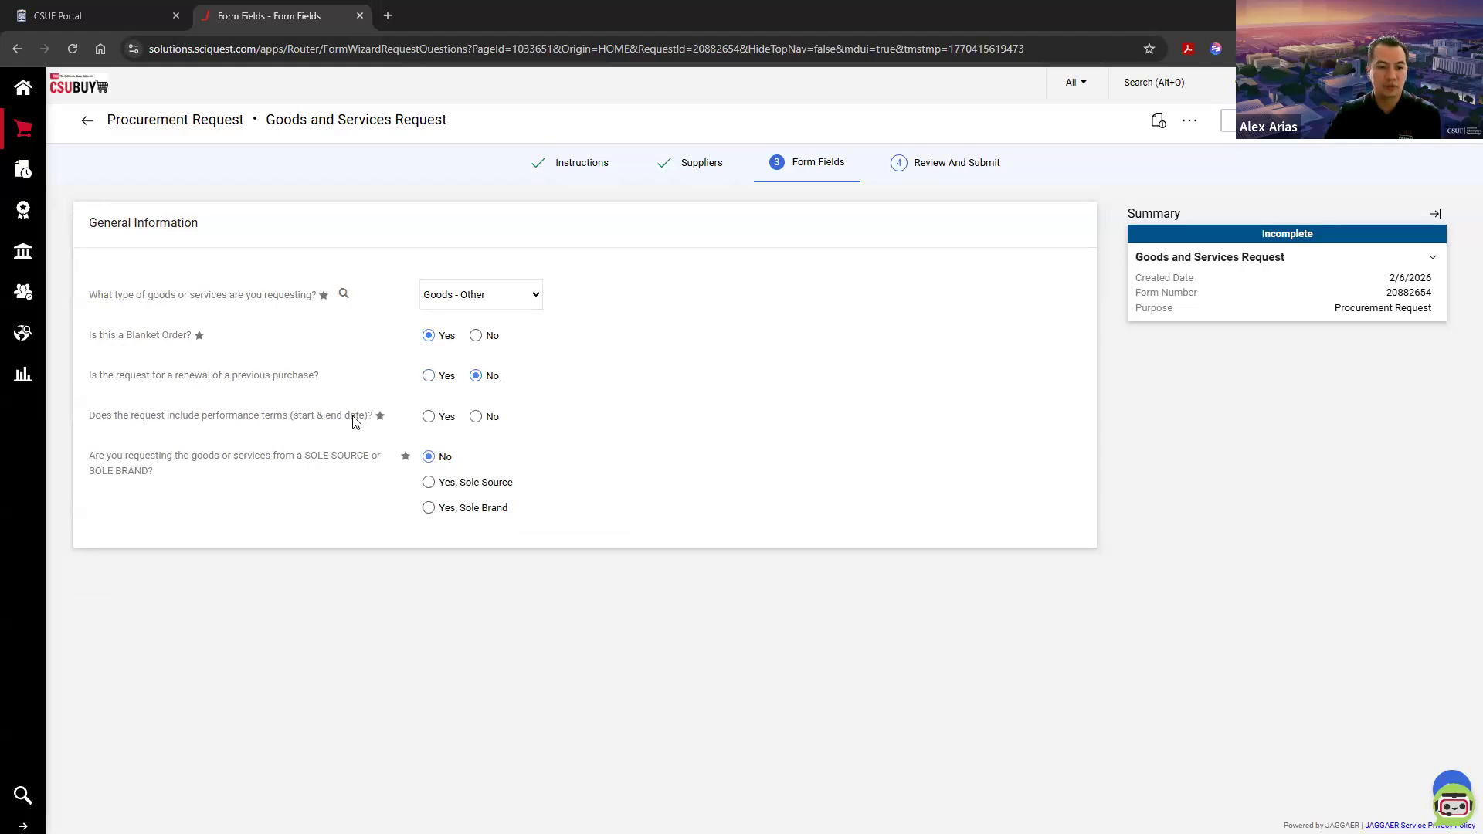
left_click_drag(325, 377, 96, 381)
left_click(96, 381)
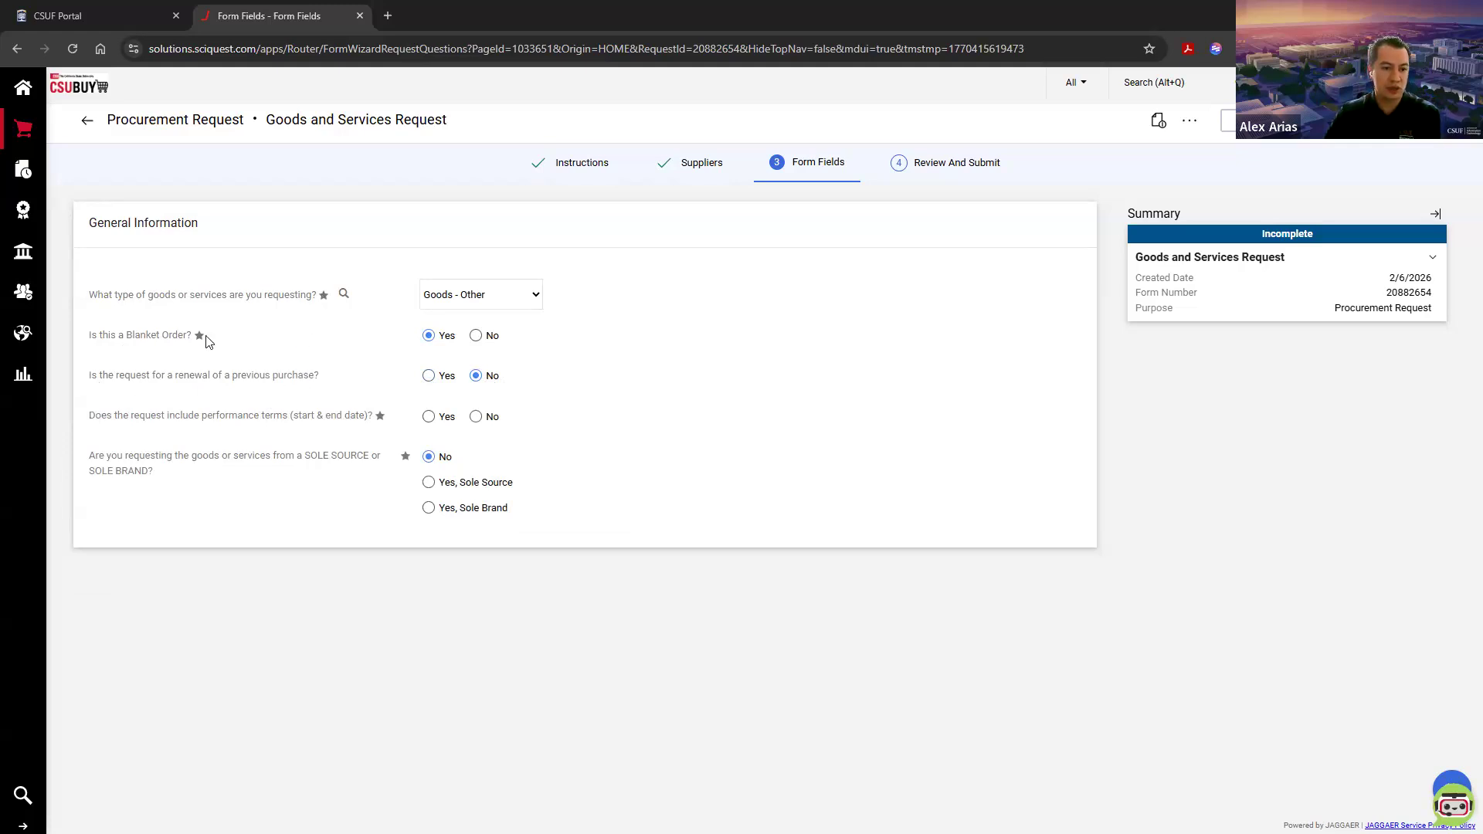
left_click_drag(88, 378, 320, 381)
left_click(324, 381)
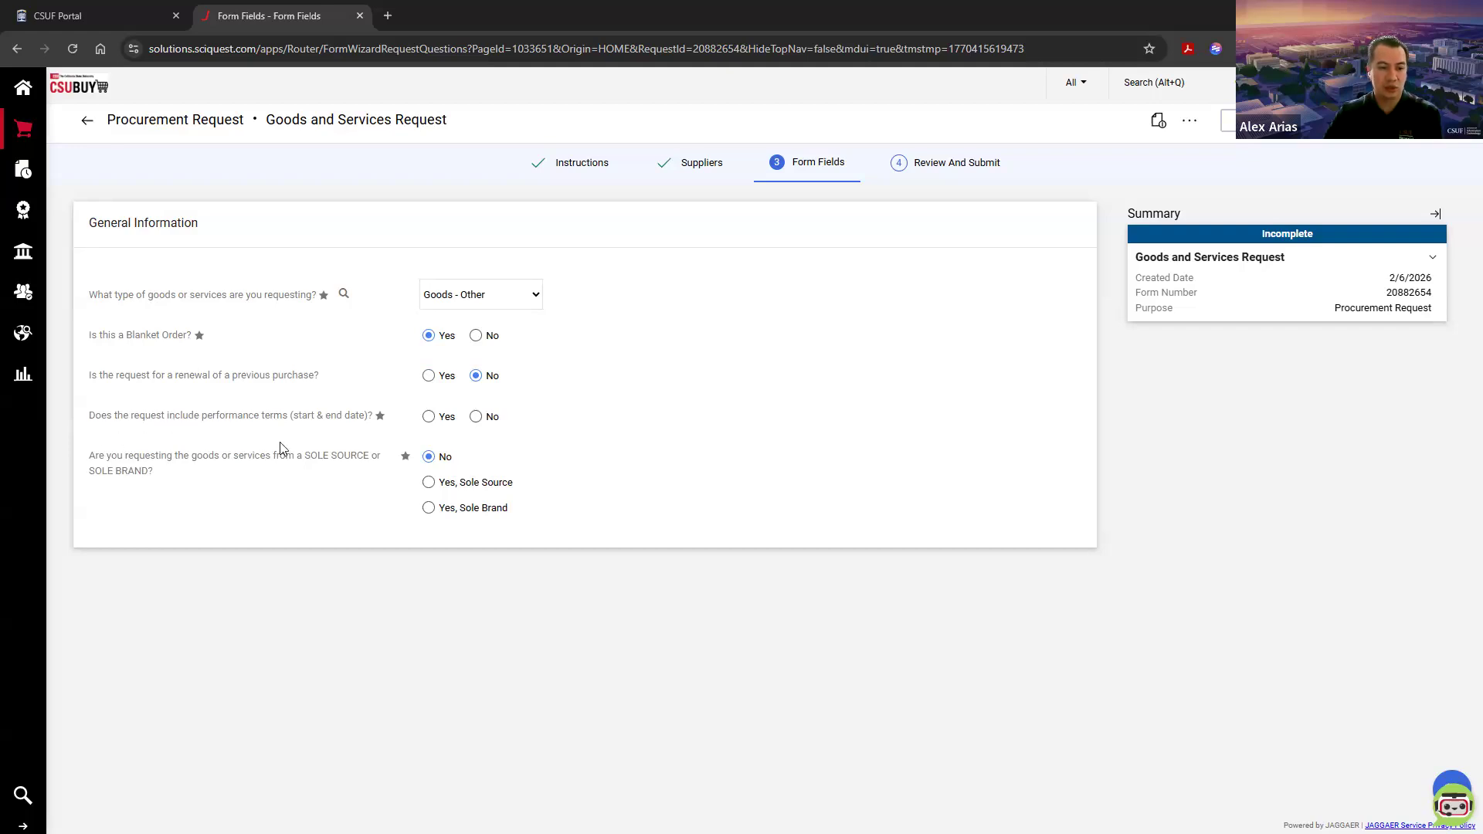
Step: Include performance terms with a start date of 07/01/2025 and an end date of 6/30/2026
left_click_drag(294, 416, 369, 416)
left_click(353, 416)
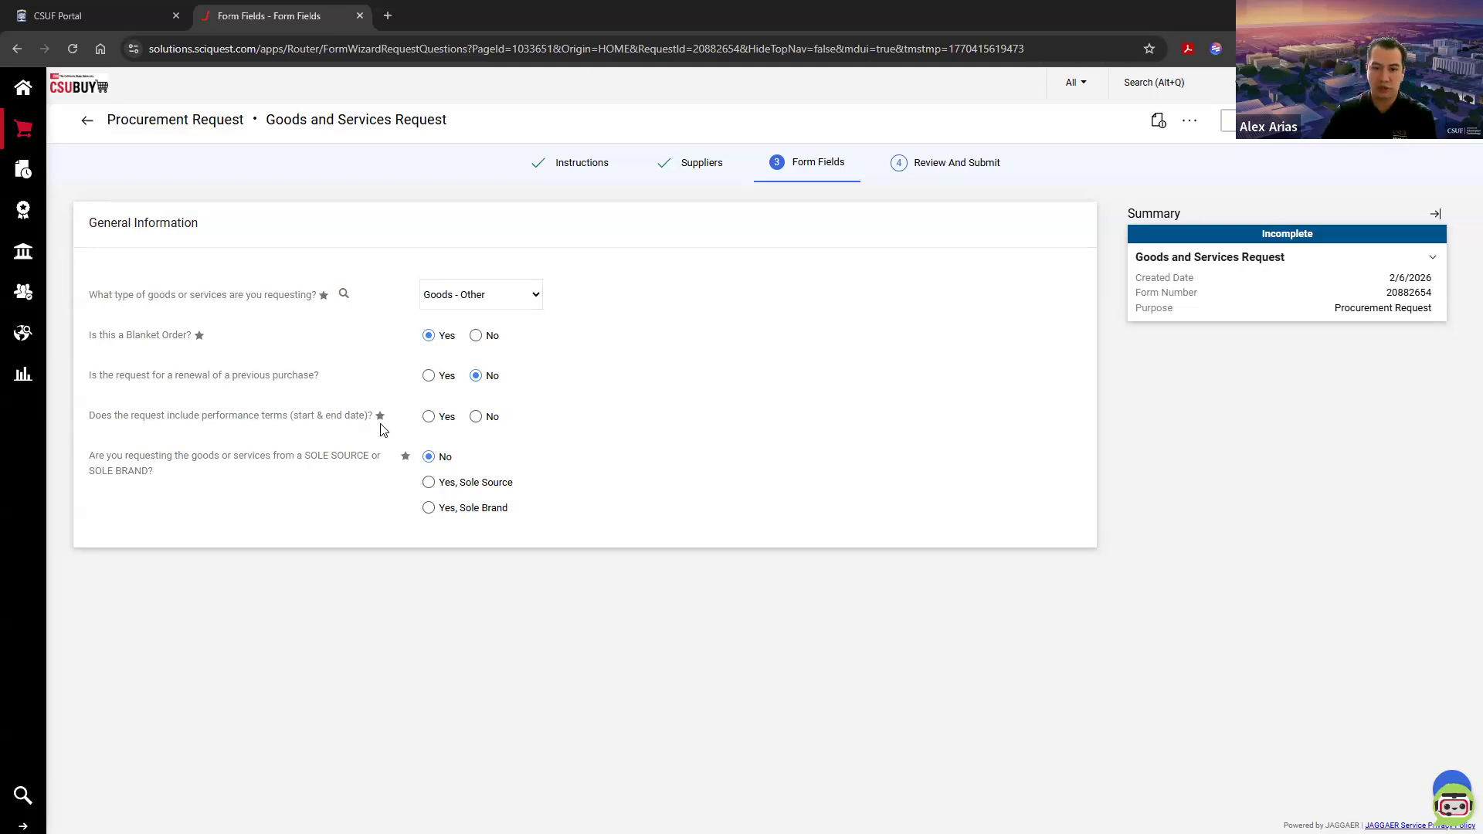
left_click(428, 418)
left_click(479, 462)
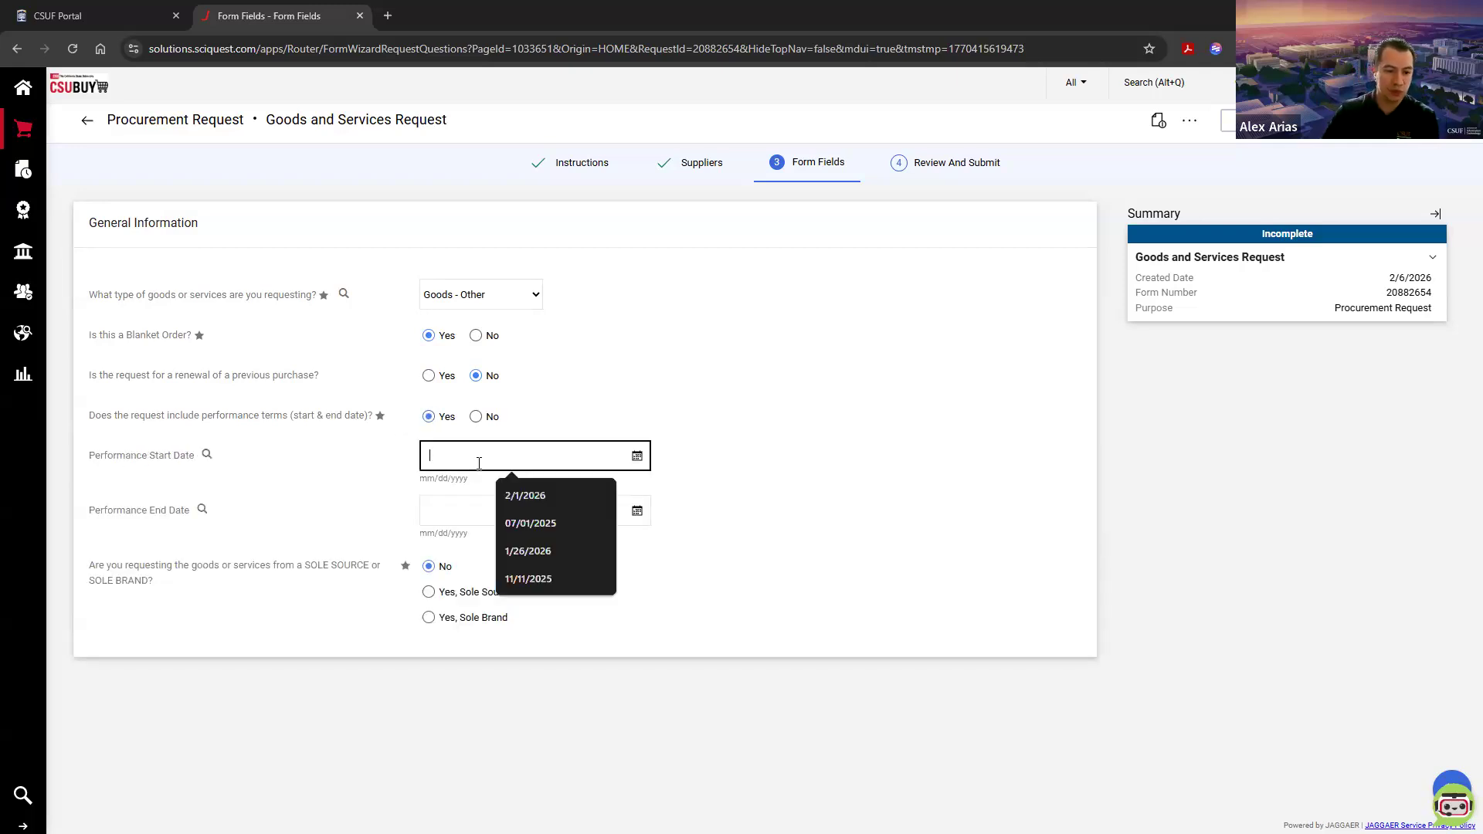
left_click(515, 528)
left_click(483, 512)
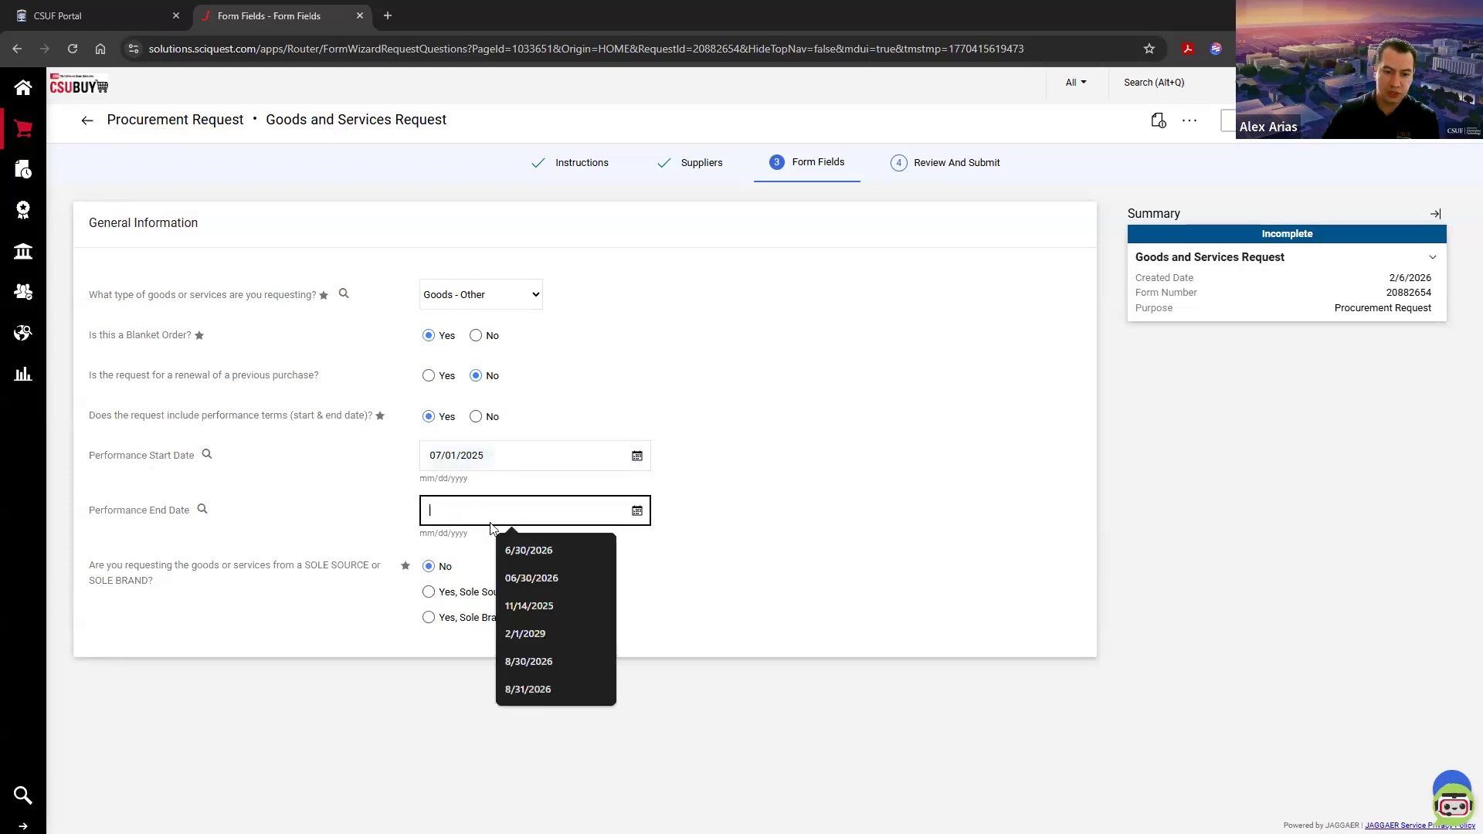
left_click(522, 552)
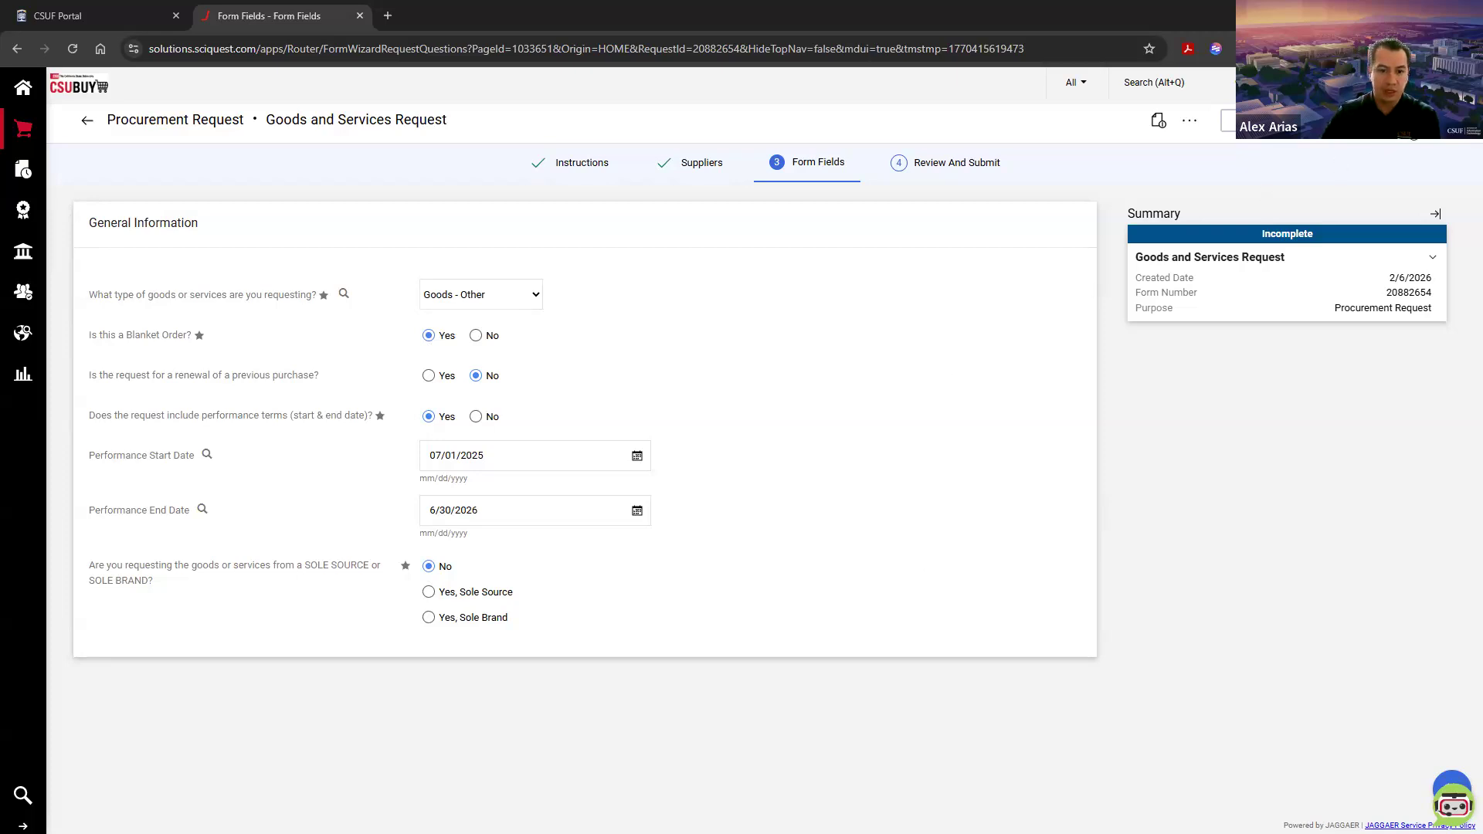
Step: Proceed through Other Goods & Services to Cost Details, leaving the details and justification field blank
left_click(1429, 121)
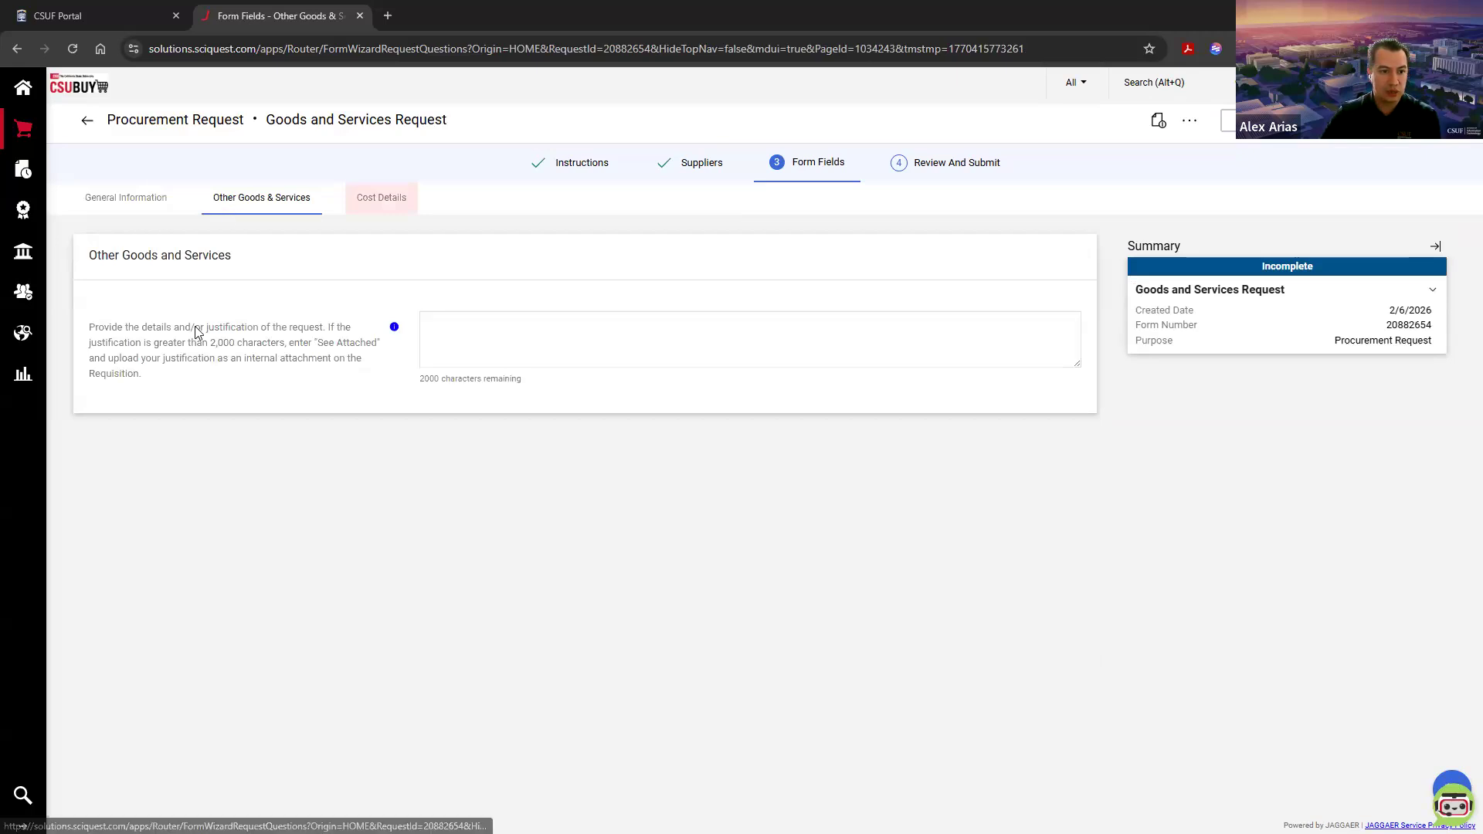
left_click(533, 343)
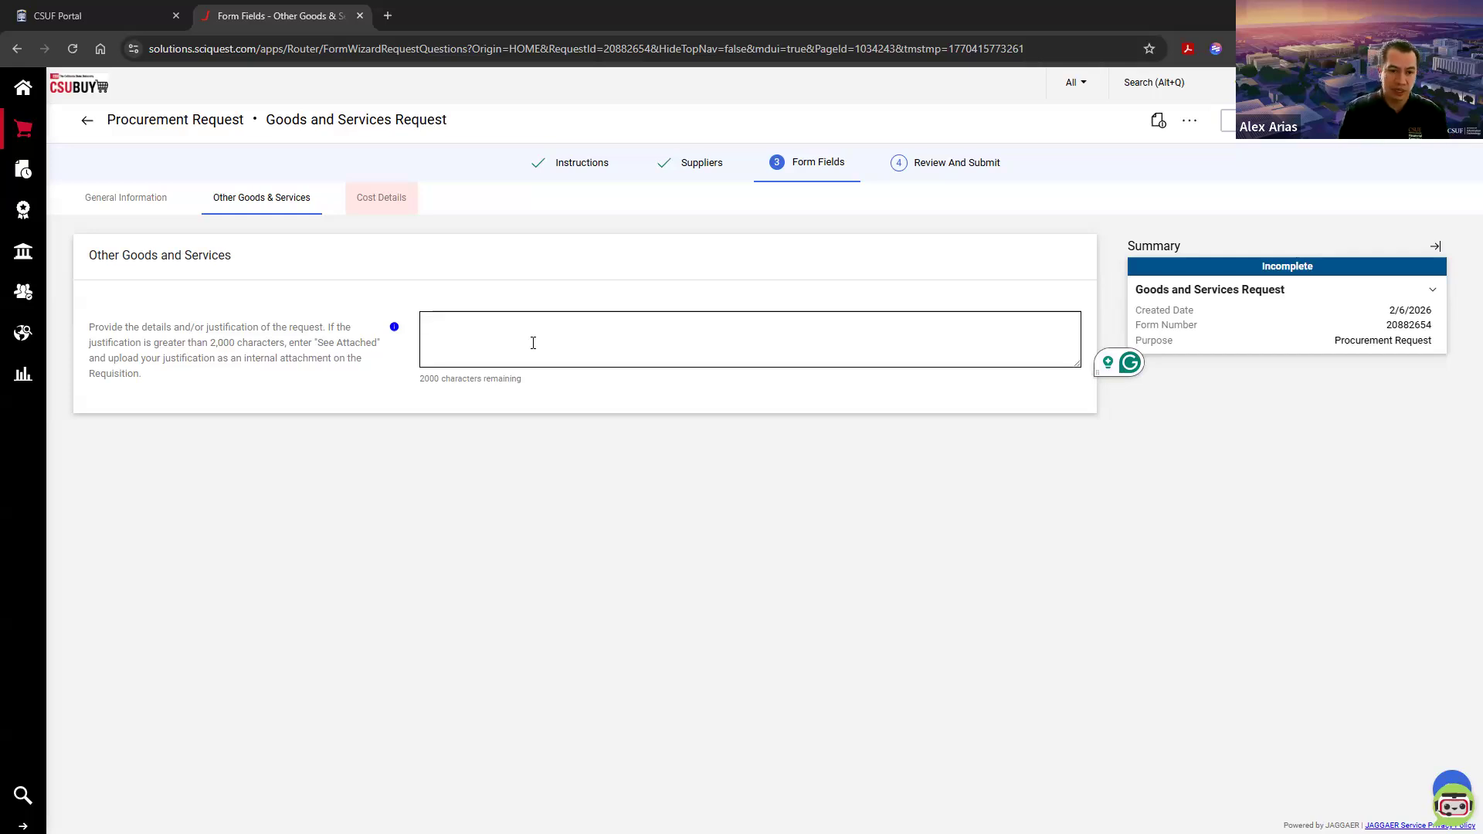
left_click(536, 342)
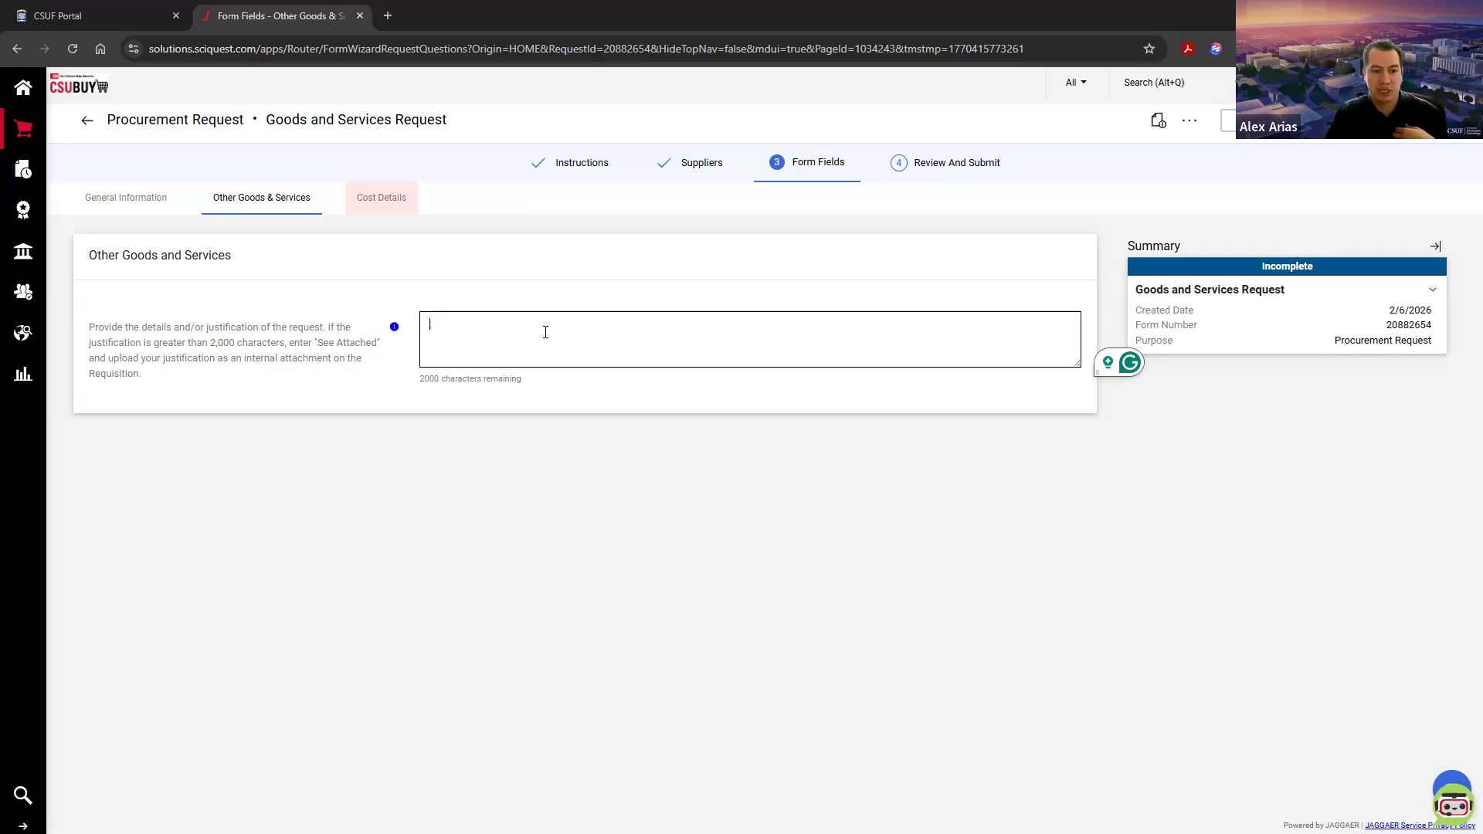
left_click(1424, 127)
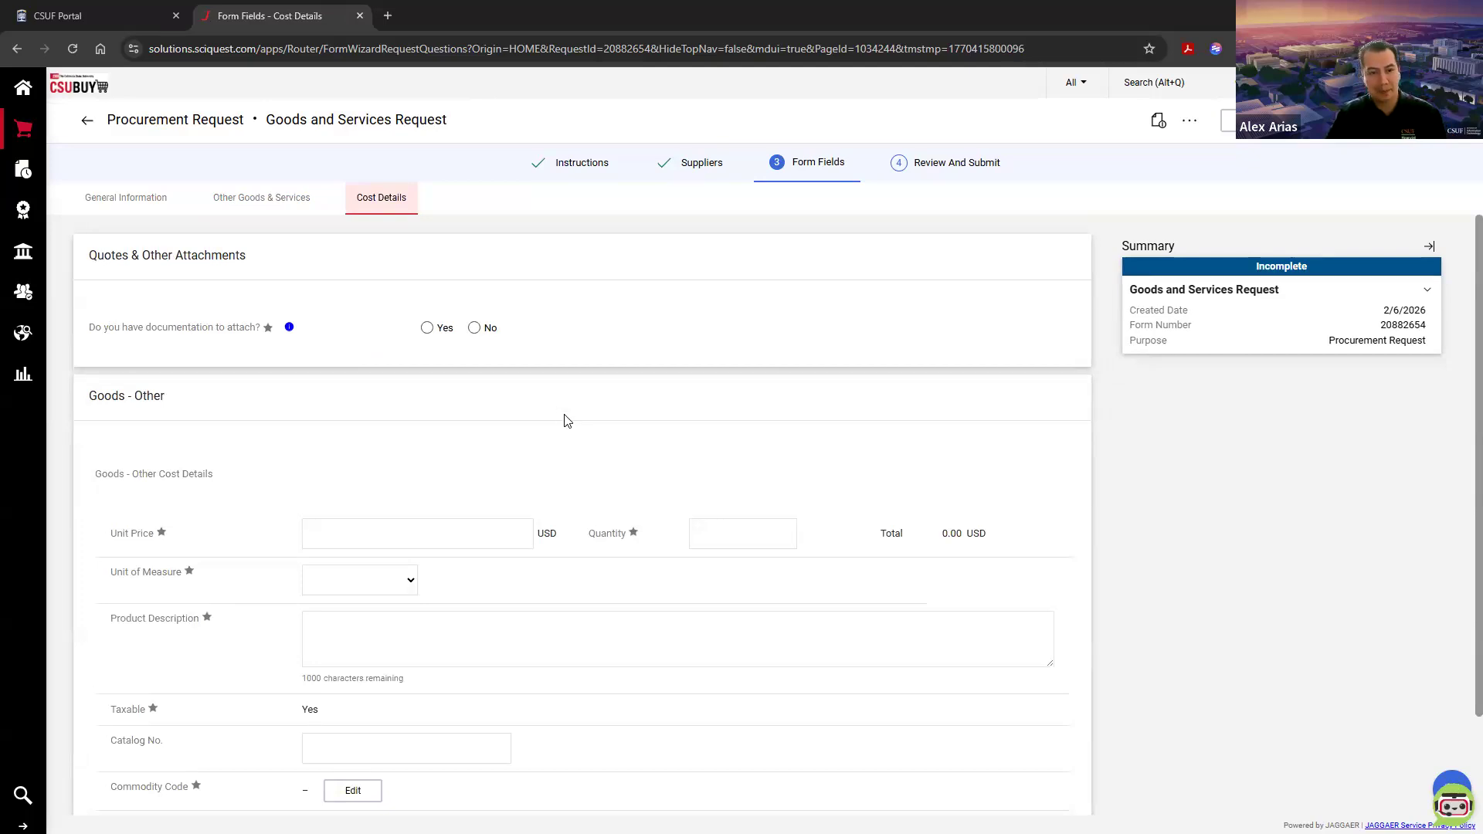
Step: Answer Yes to having documentation to attach and review the note about uploading quotes to the requisition
scroll(567, 421, "down", 1)
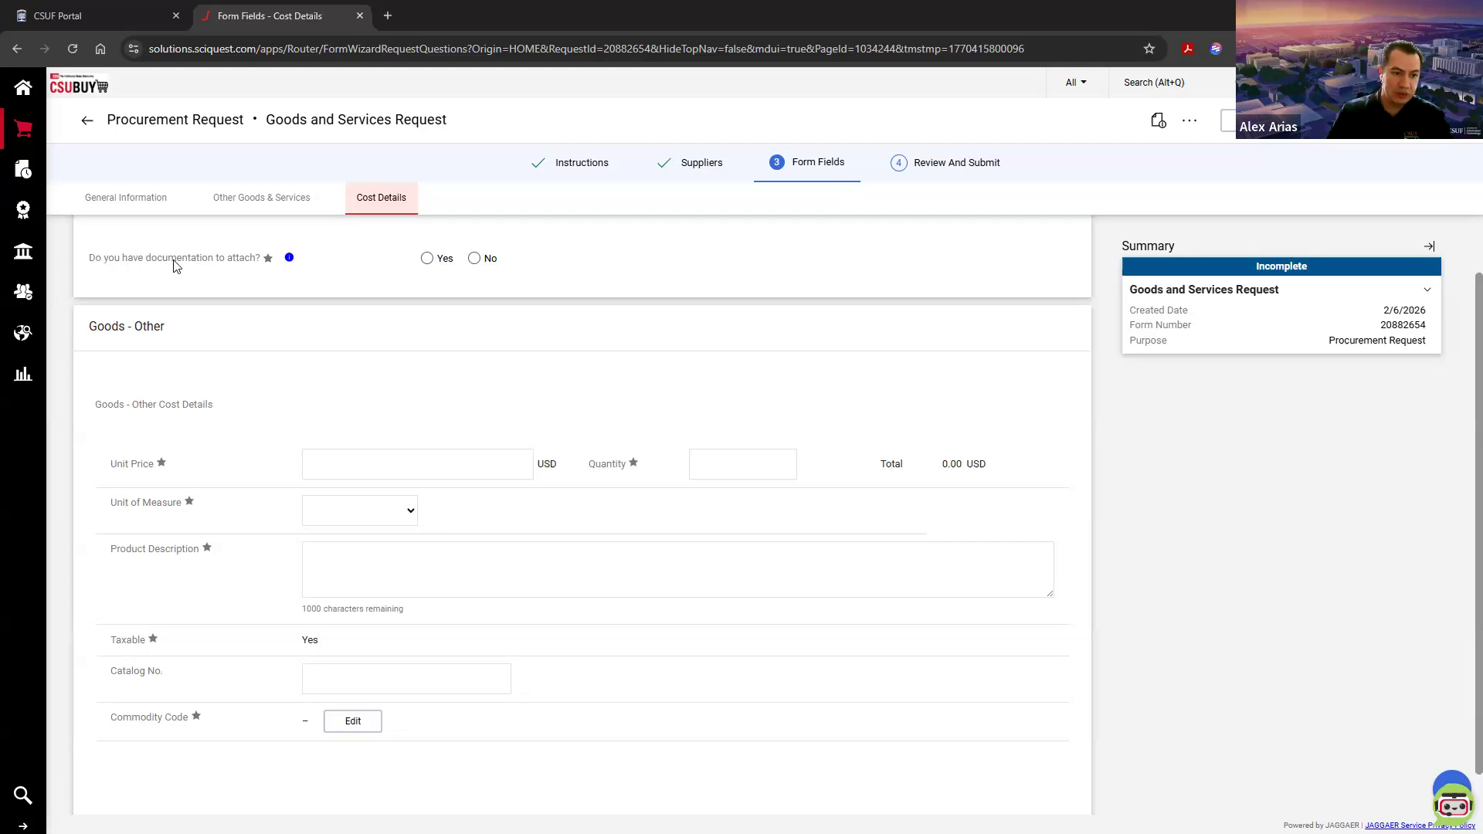
left_click(429, 260)
left_click_drag(89, 289, 346, 290)
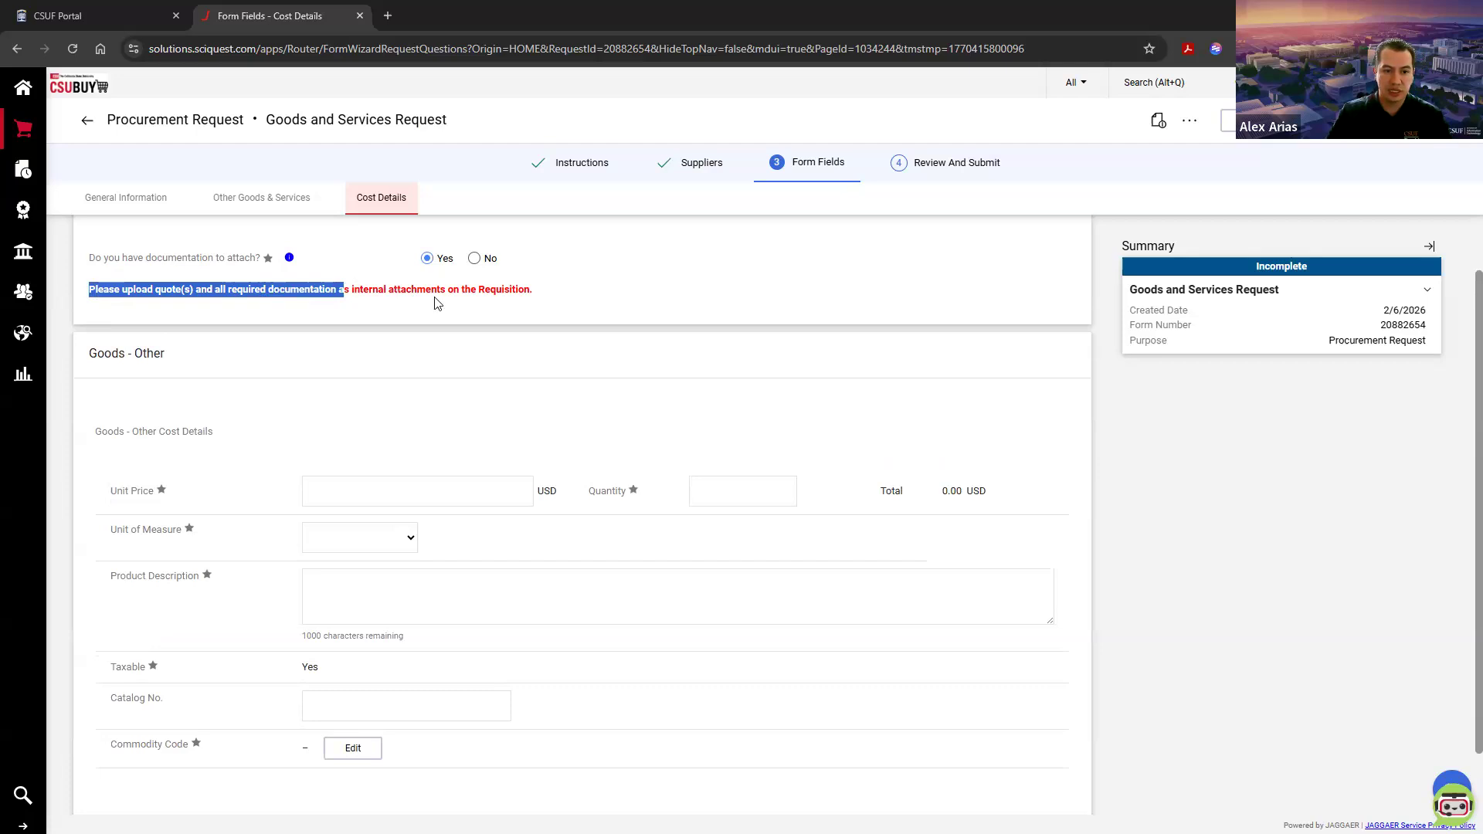
triple_click(524, 292)
left_click(525, 293)
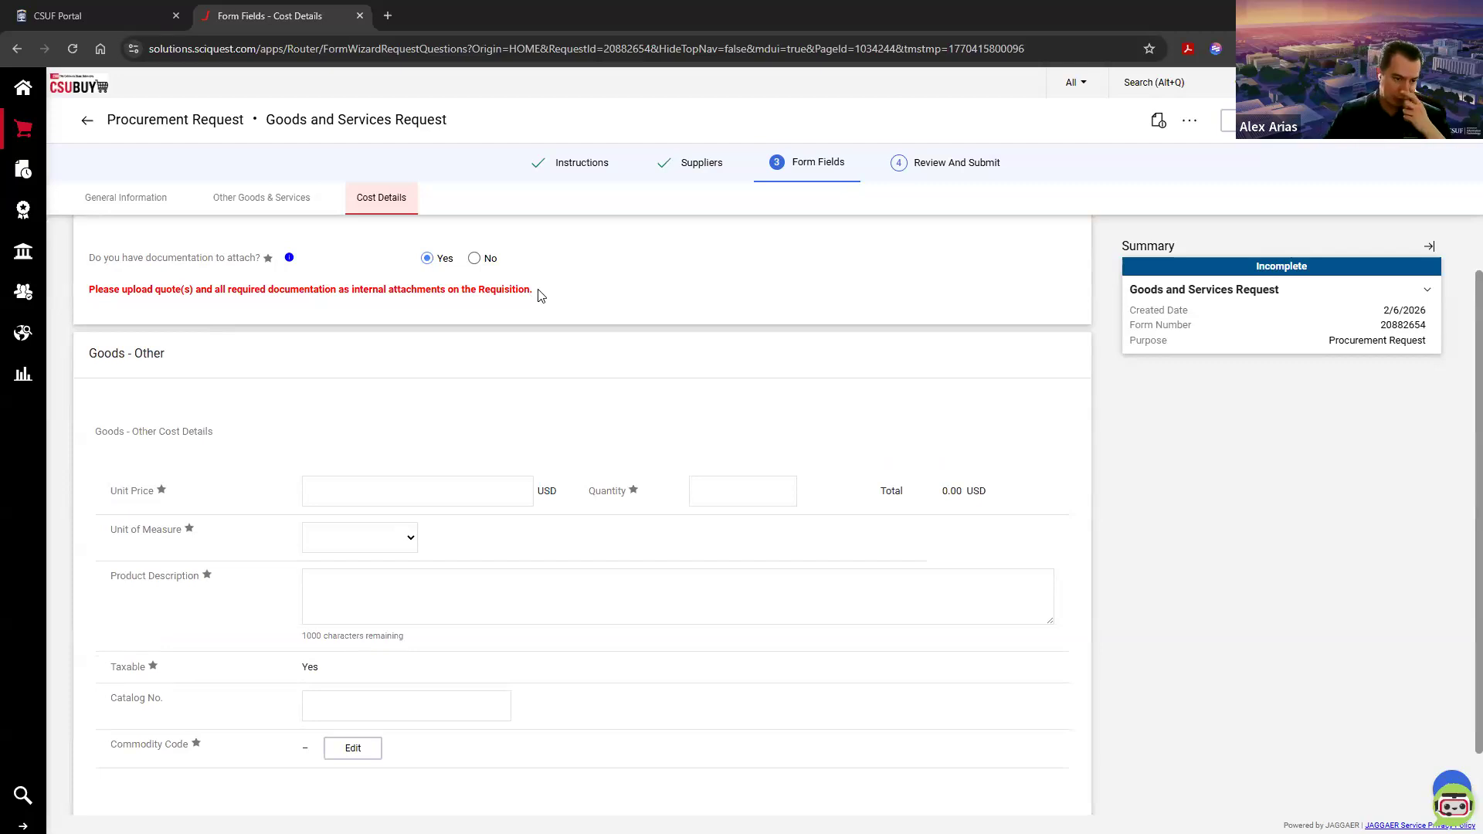
Step: Enter a unit price of 150000 USD and a quantity of 1 for the Goods - Other cost details
scroll(538, 296, "down", 1)
left_click(510, 418)
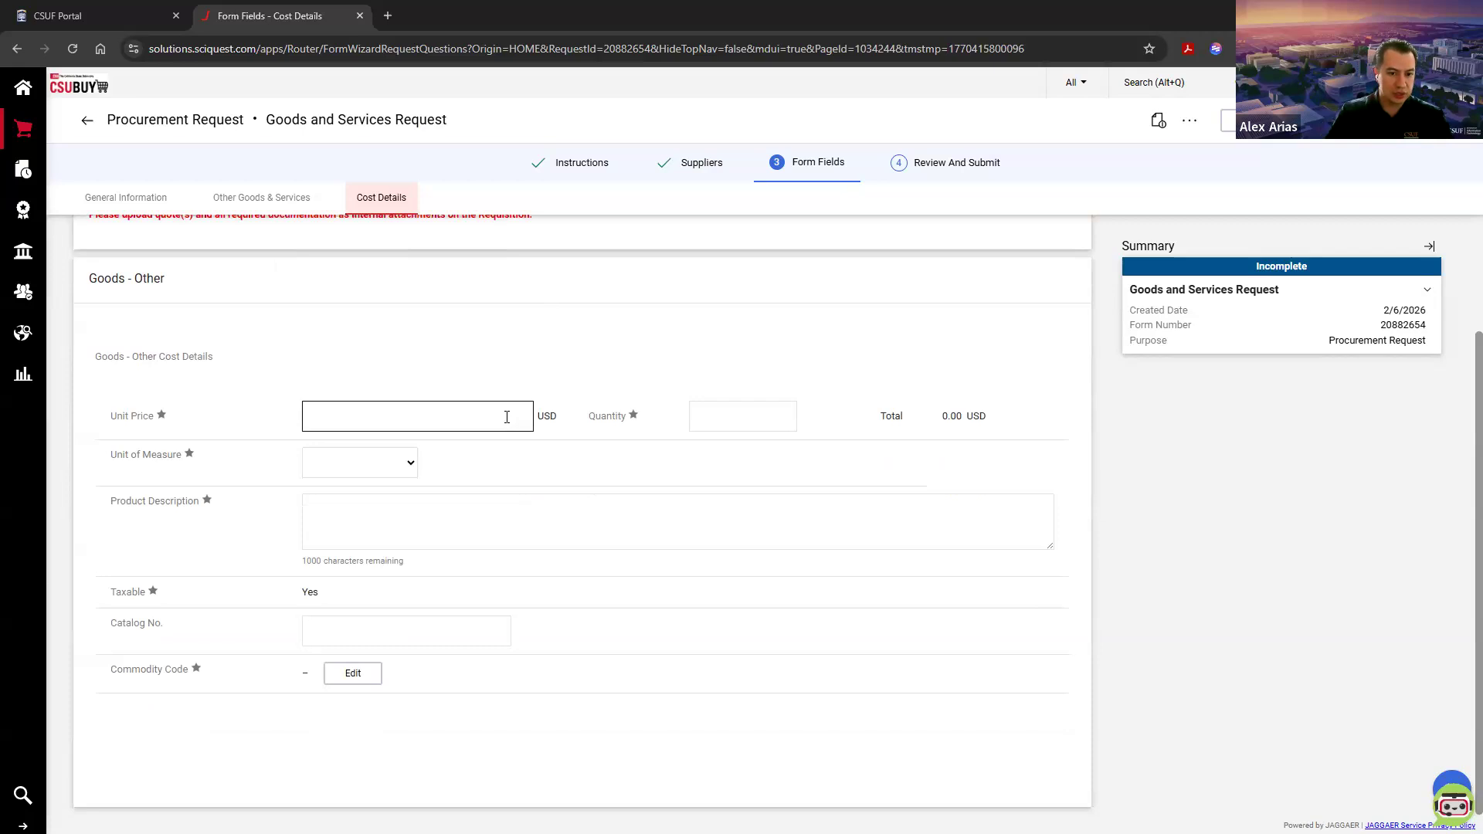
left_click(506, 417)
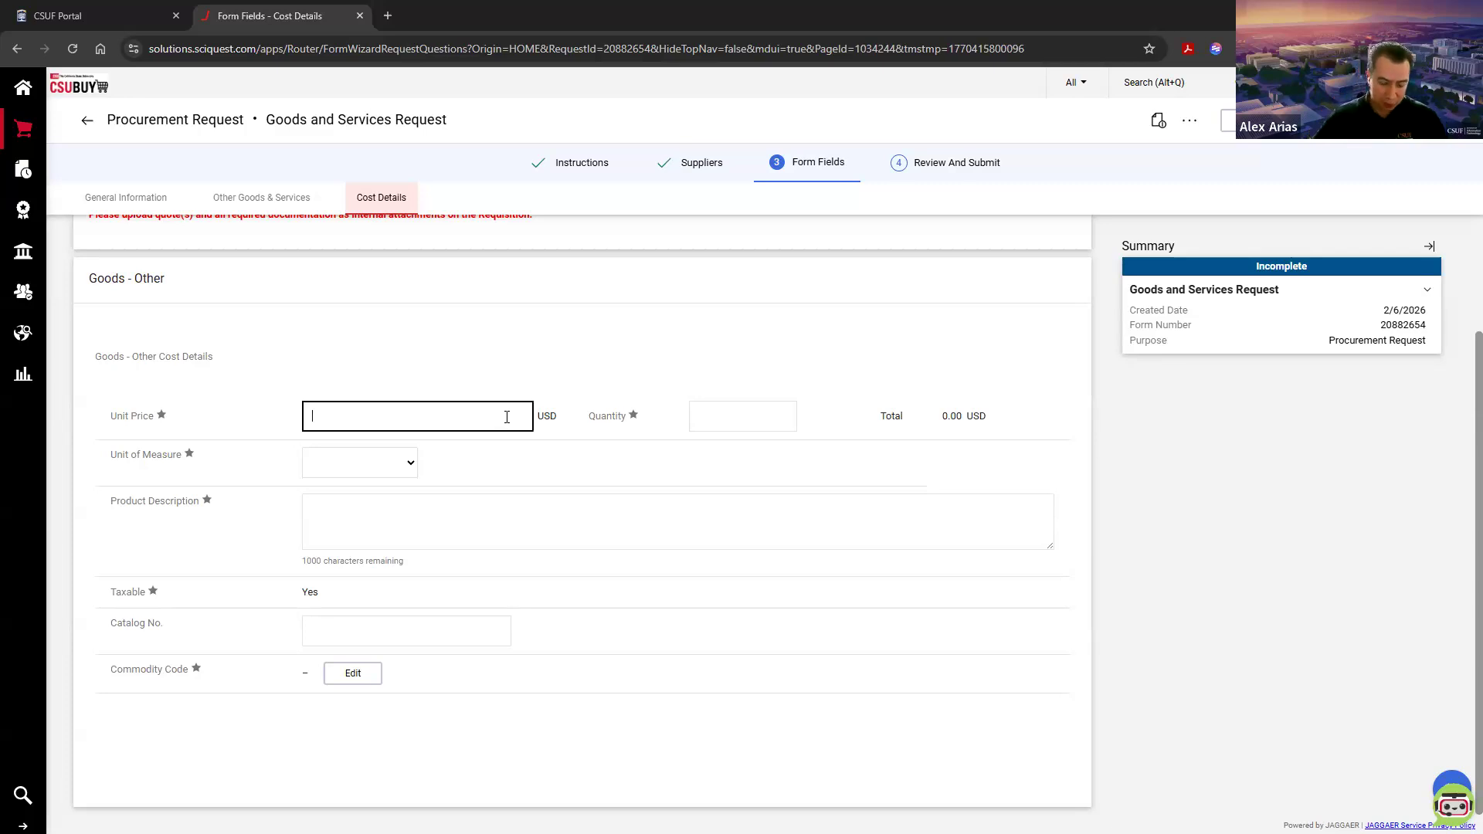
type("150000")
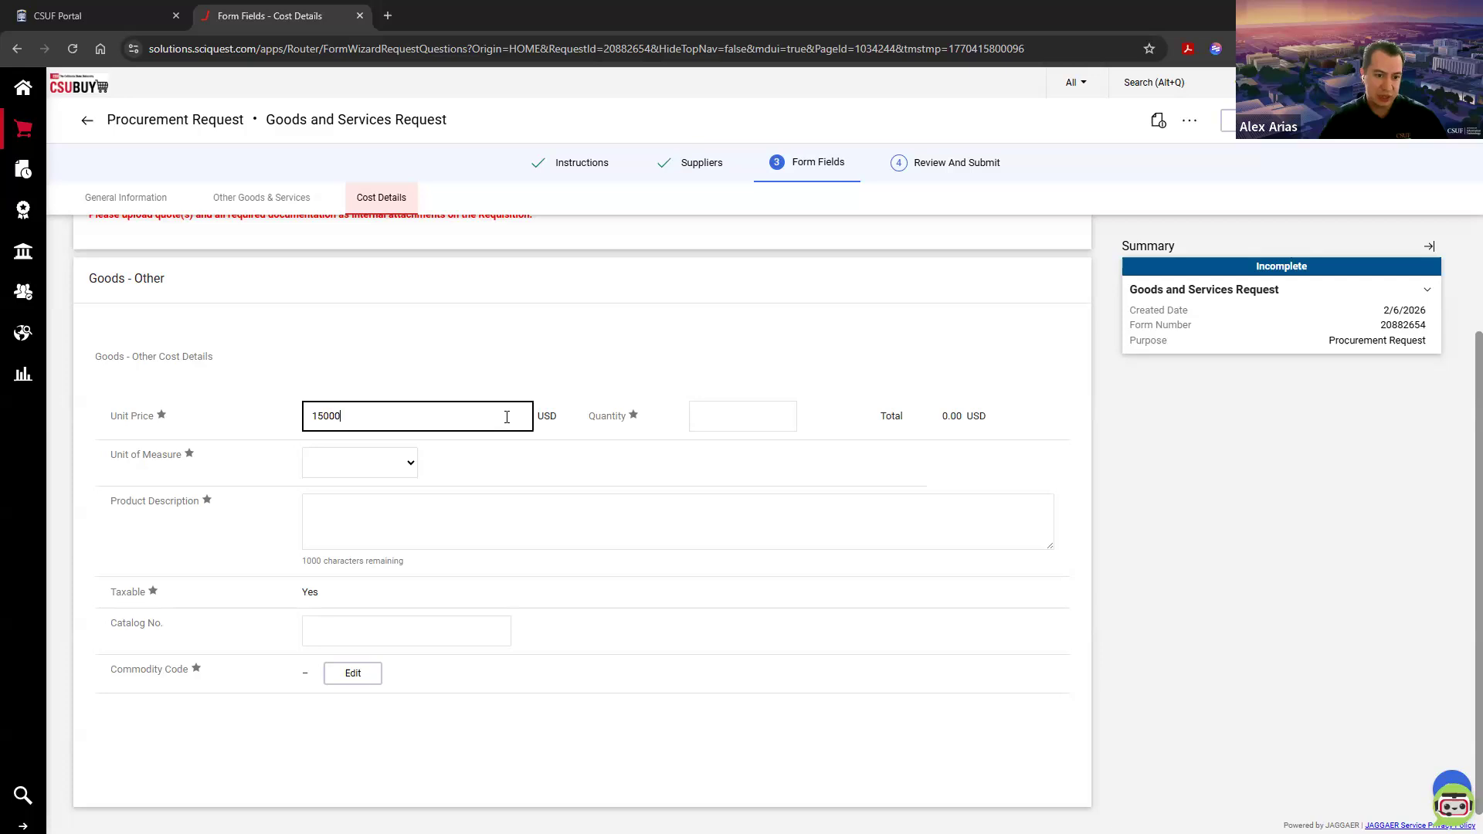
double_click(346, 420)
left_click(349, 417)
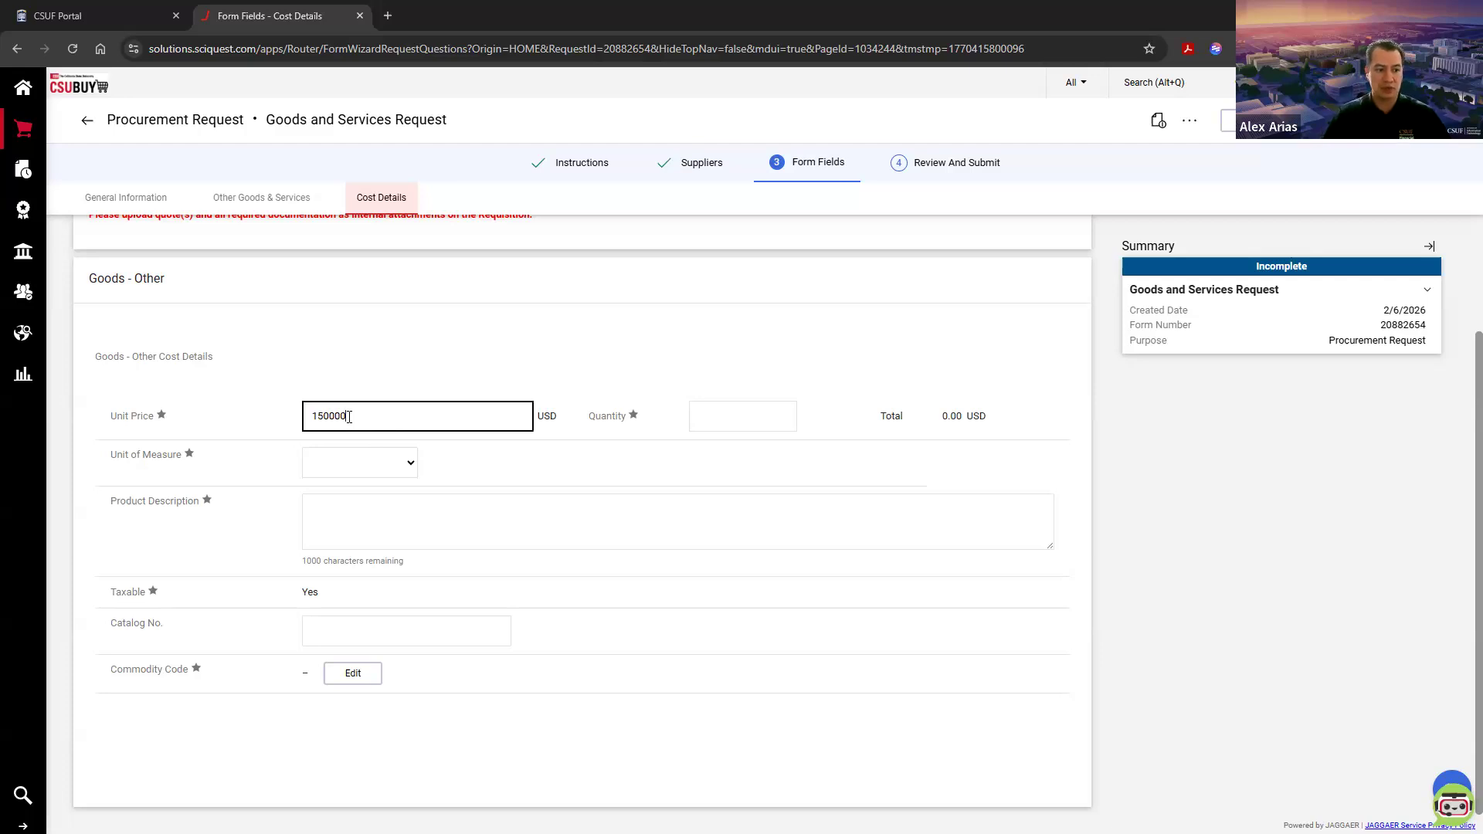
left_click(724, 414)
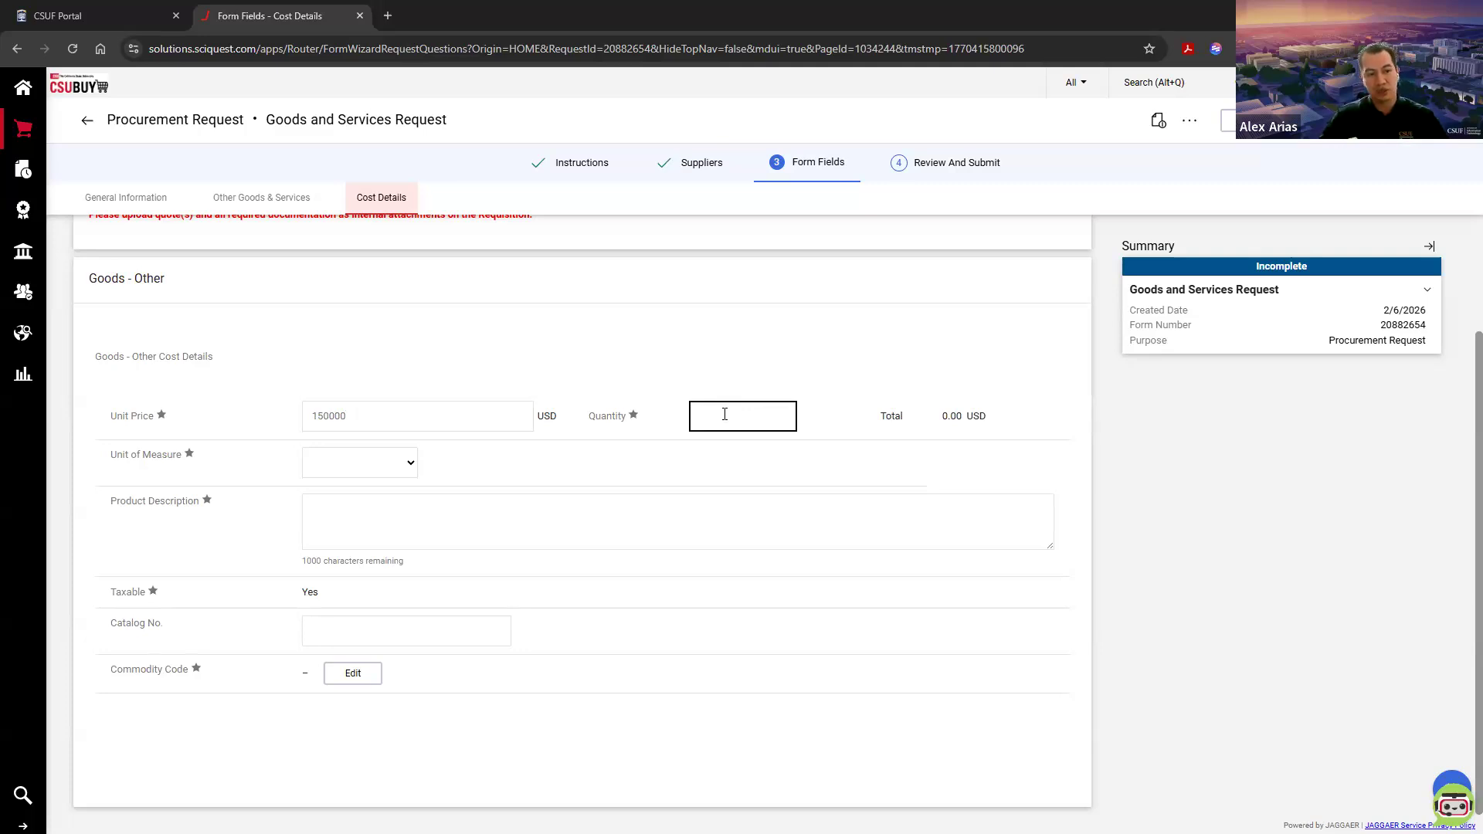
type("1")
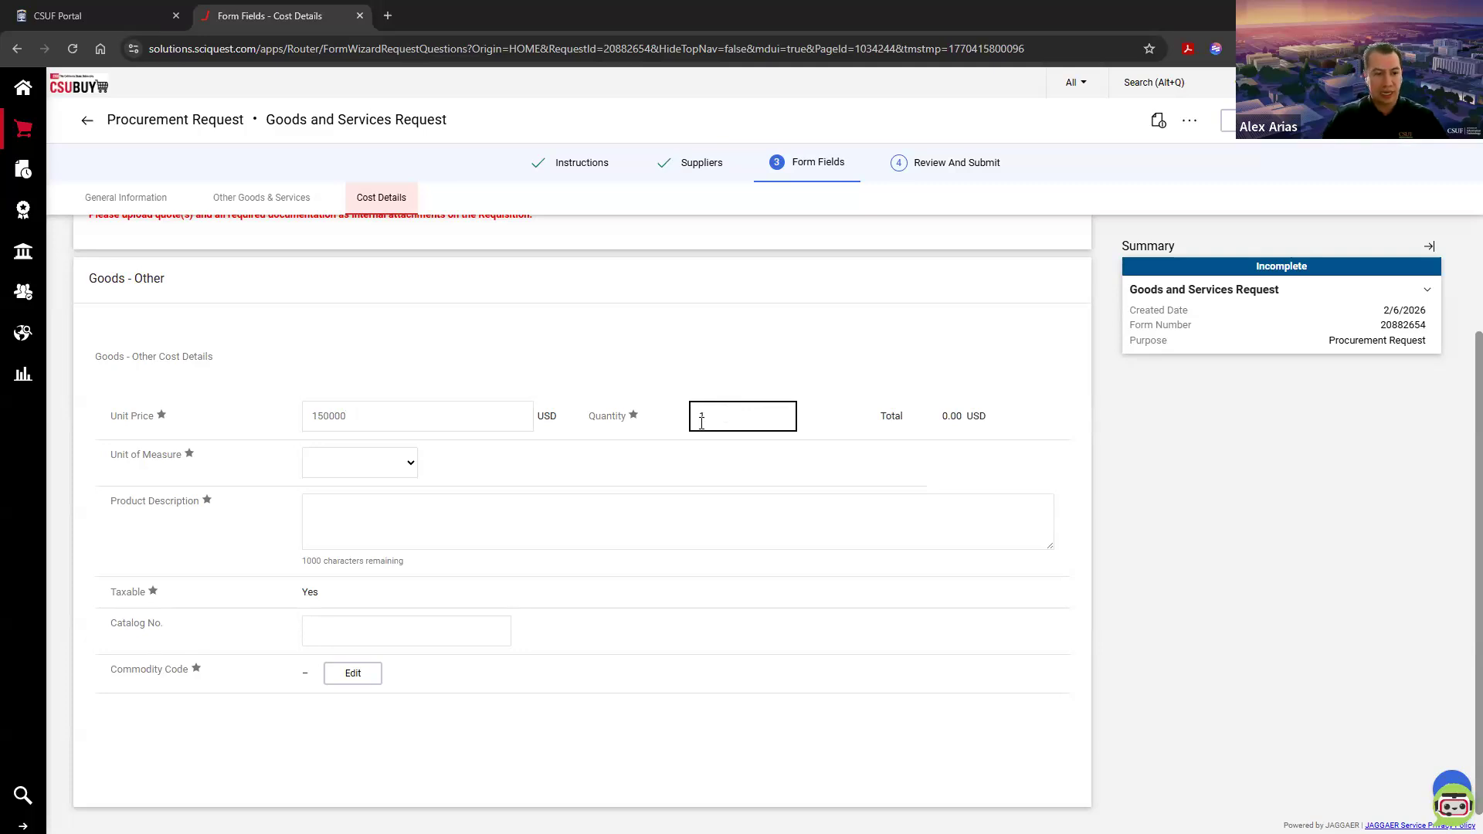
Step: Set the unit of measure to LO - Lot and recheck the unit price and quantity entries
left_click(411, 467)
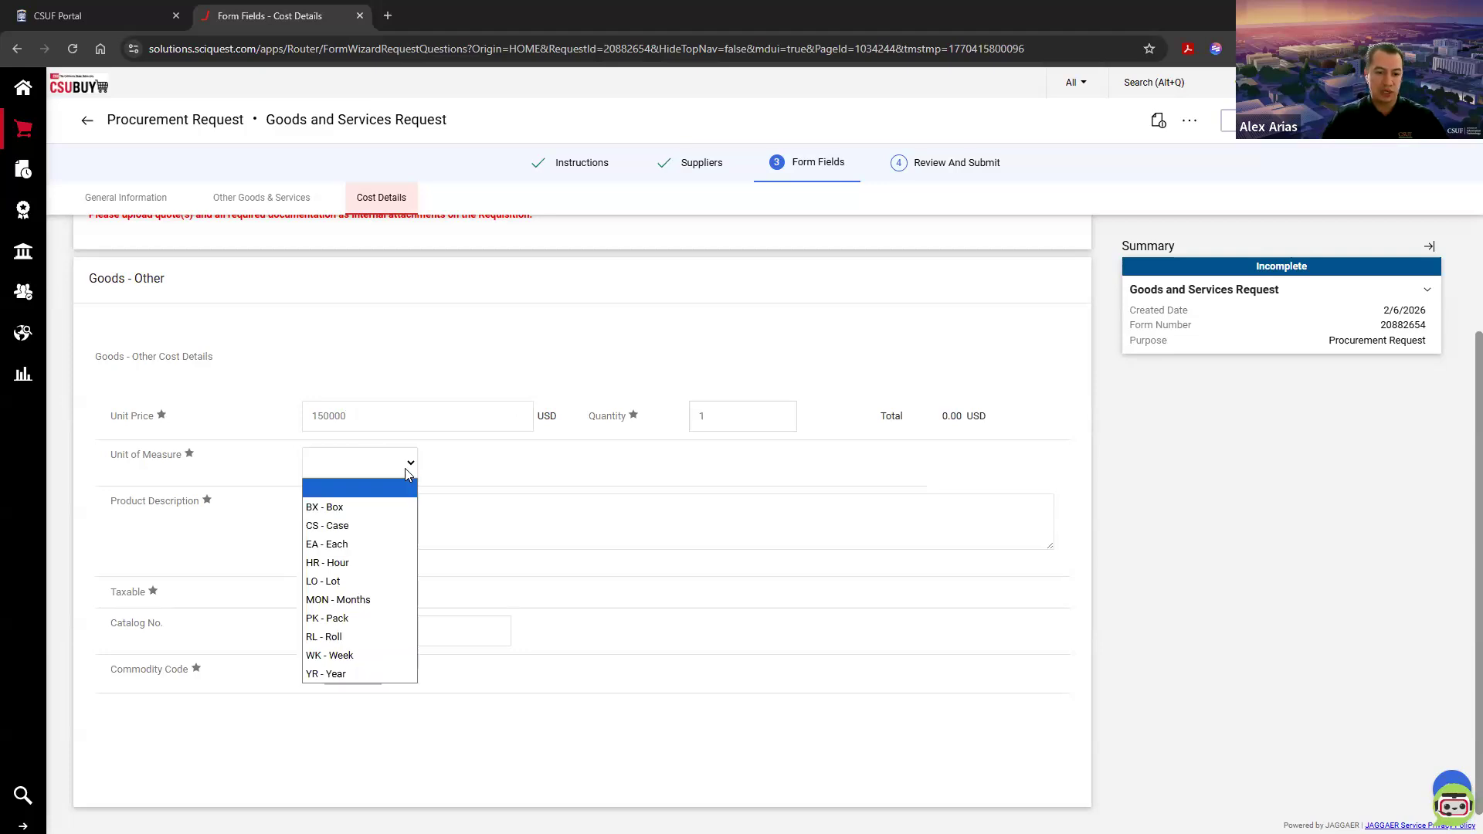
left_click(359, 586)
left_click(412, 419)
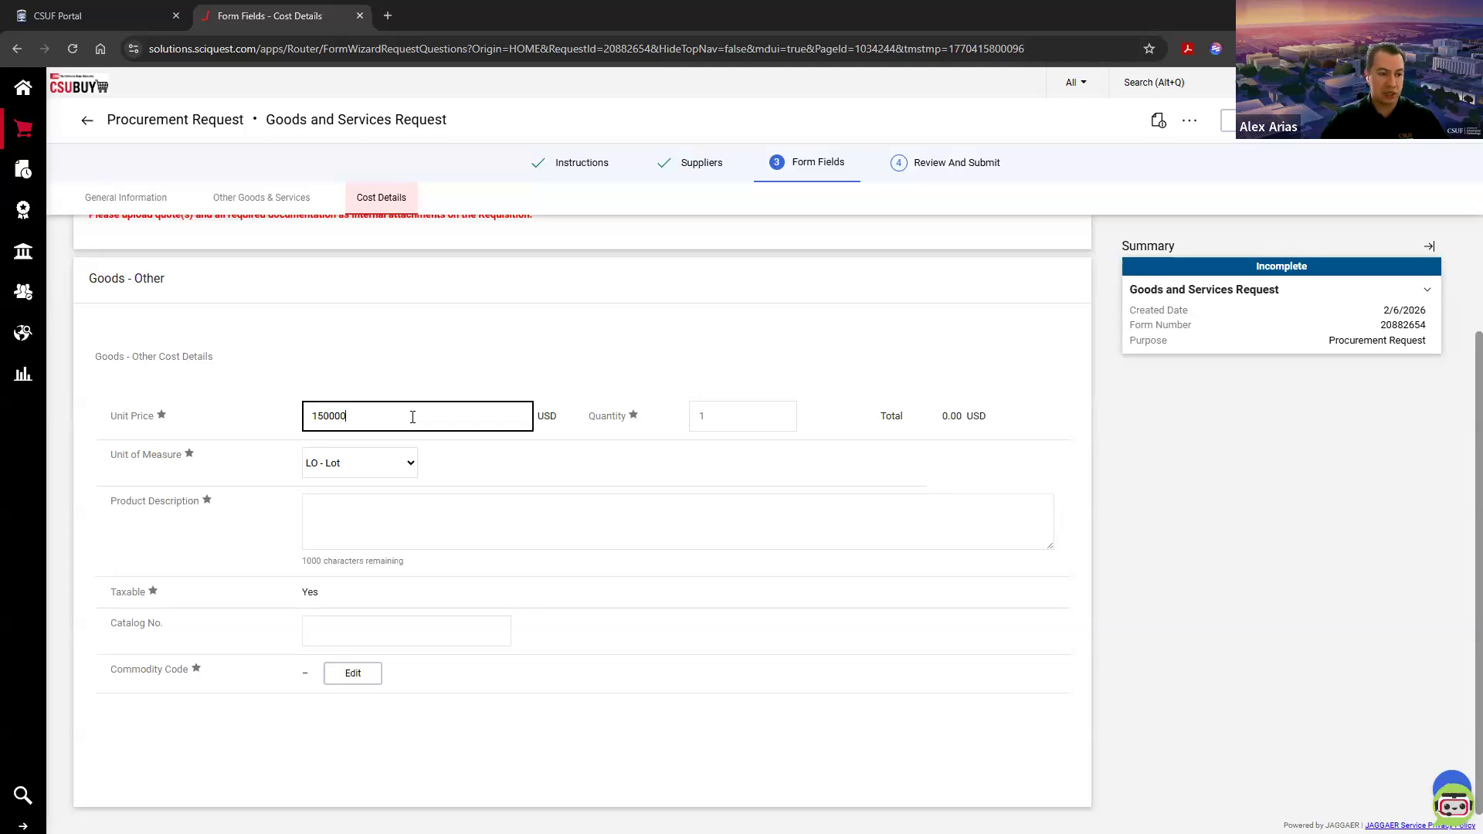
left_click(726, 405)
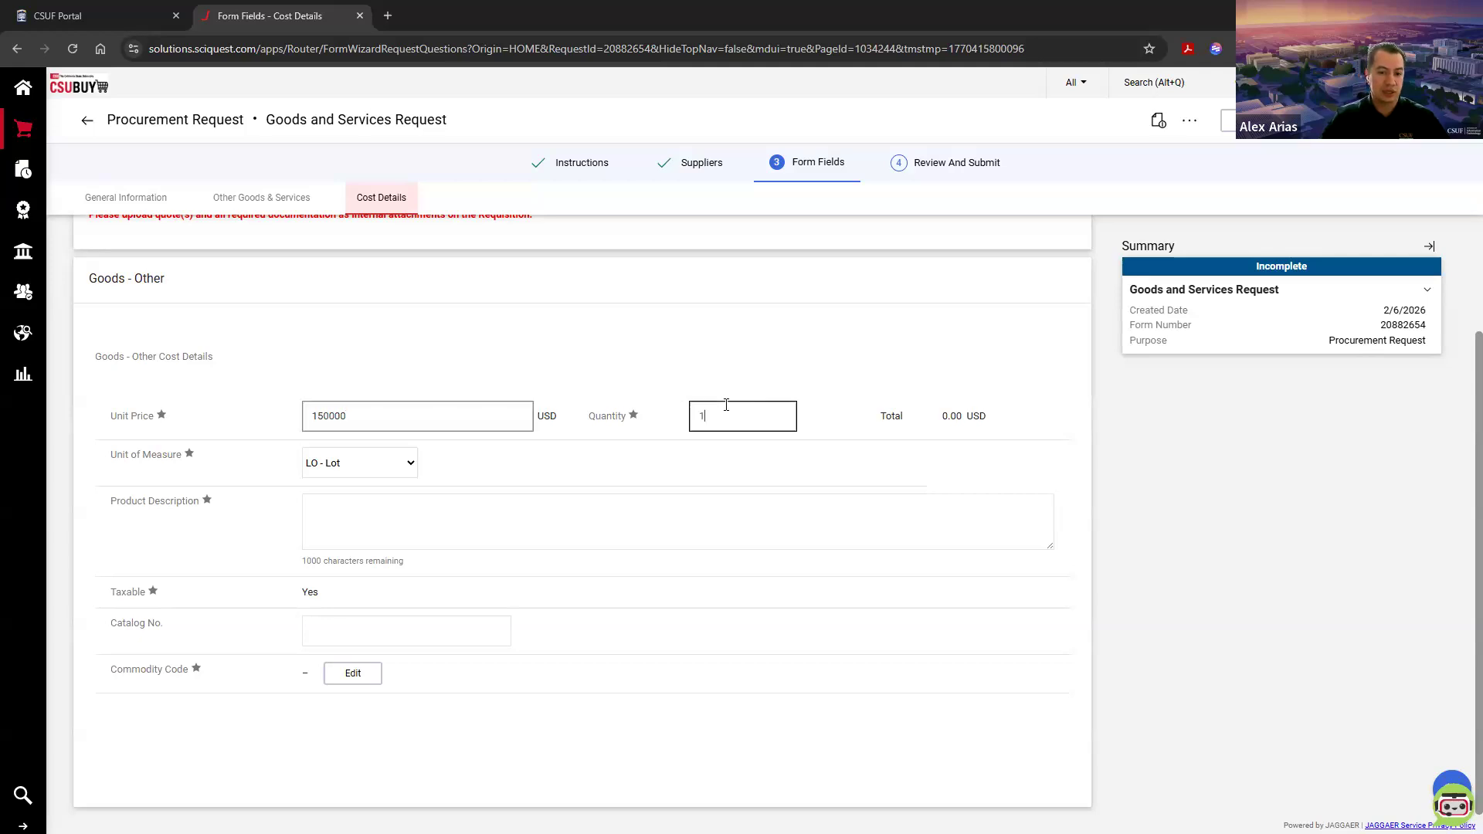
left_click(400, 462)
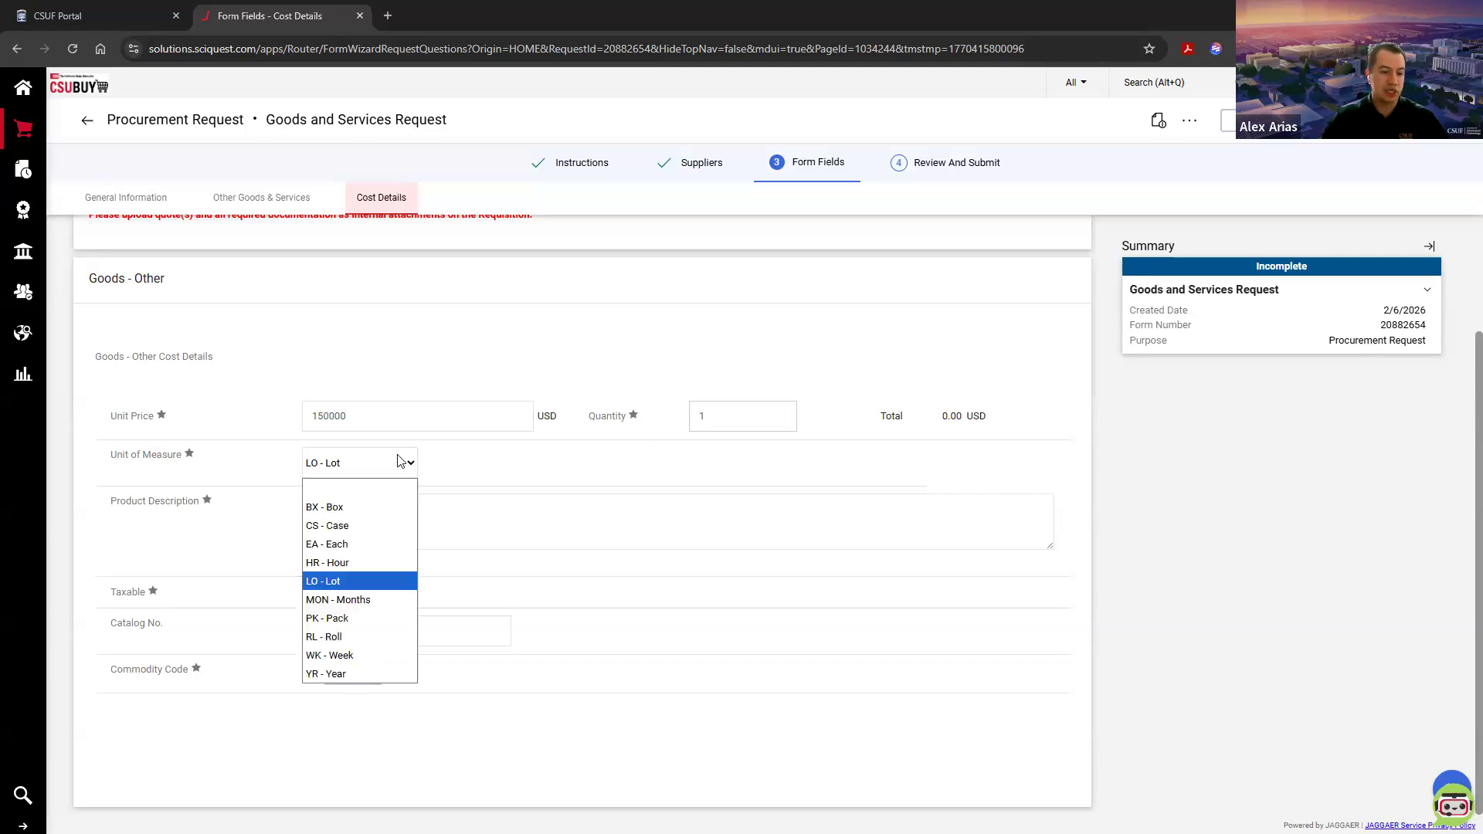
left_click(384, 418)
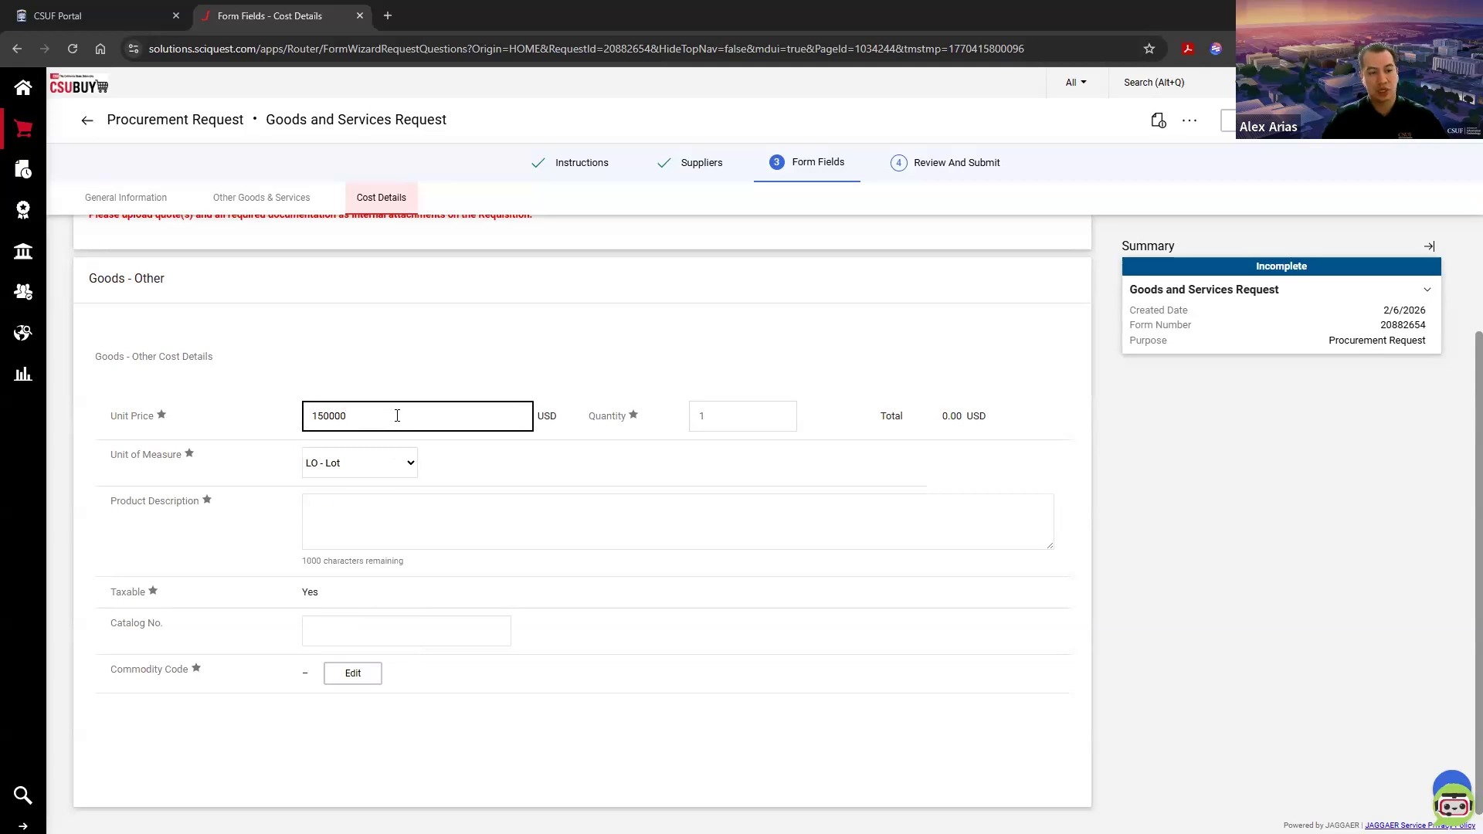
Step: Enter "Blanket Order" as the product description
left_click(375, 490)
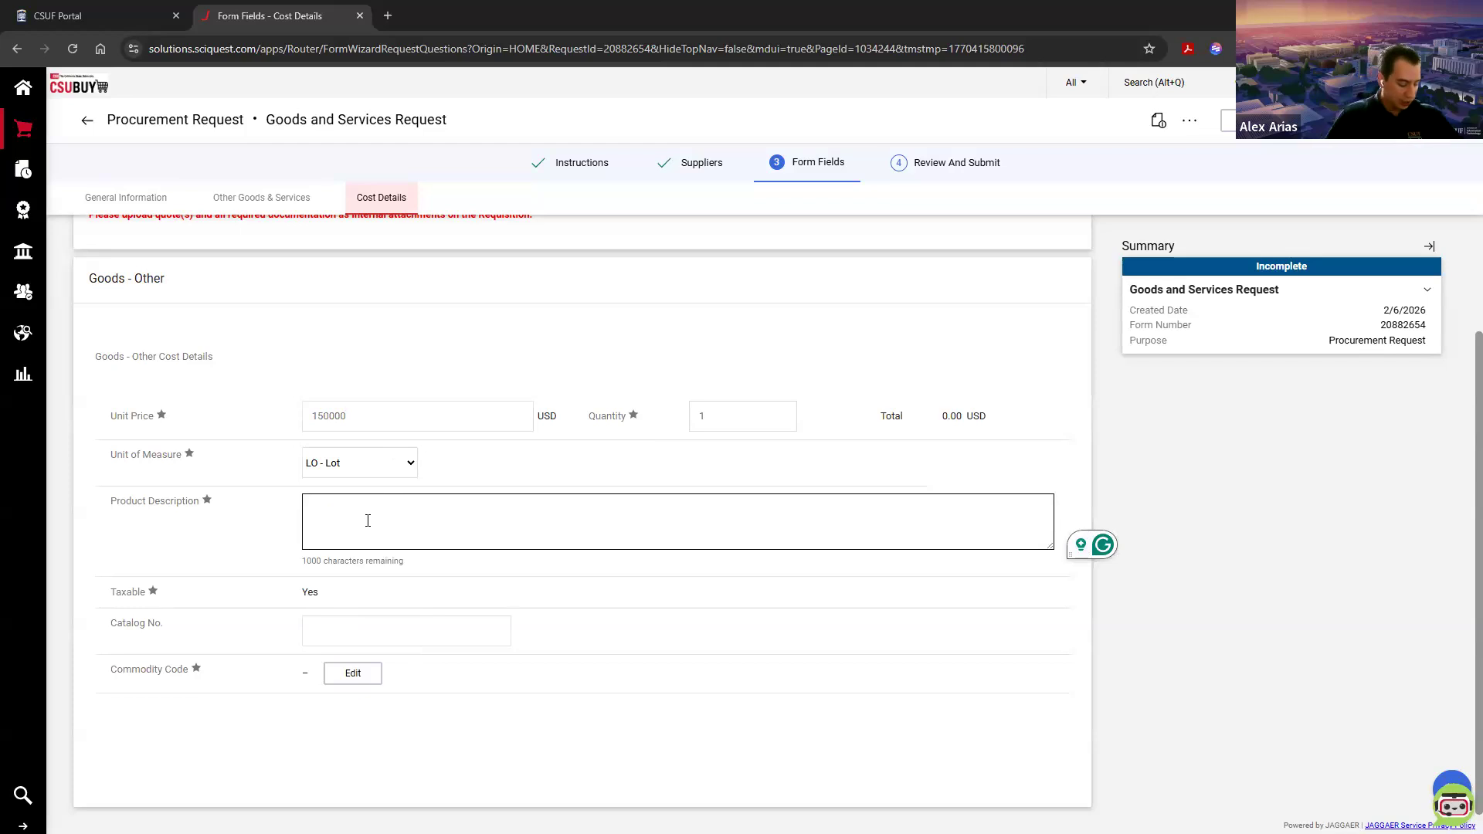
type("Blanket Order")
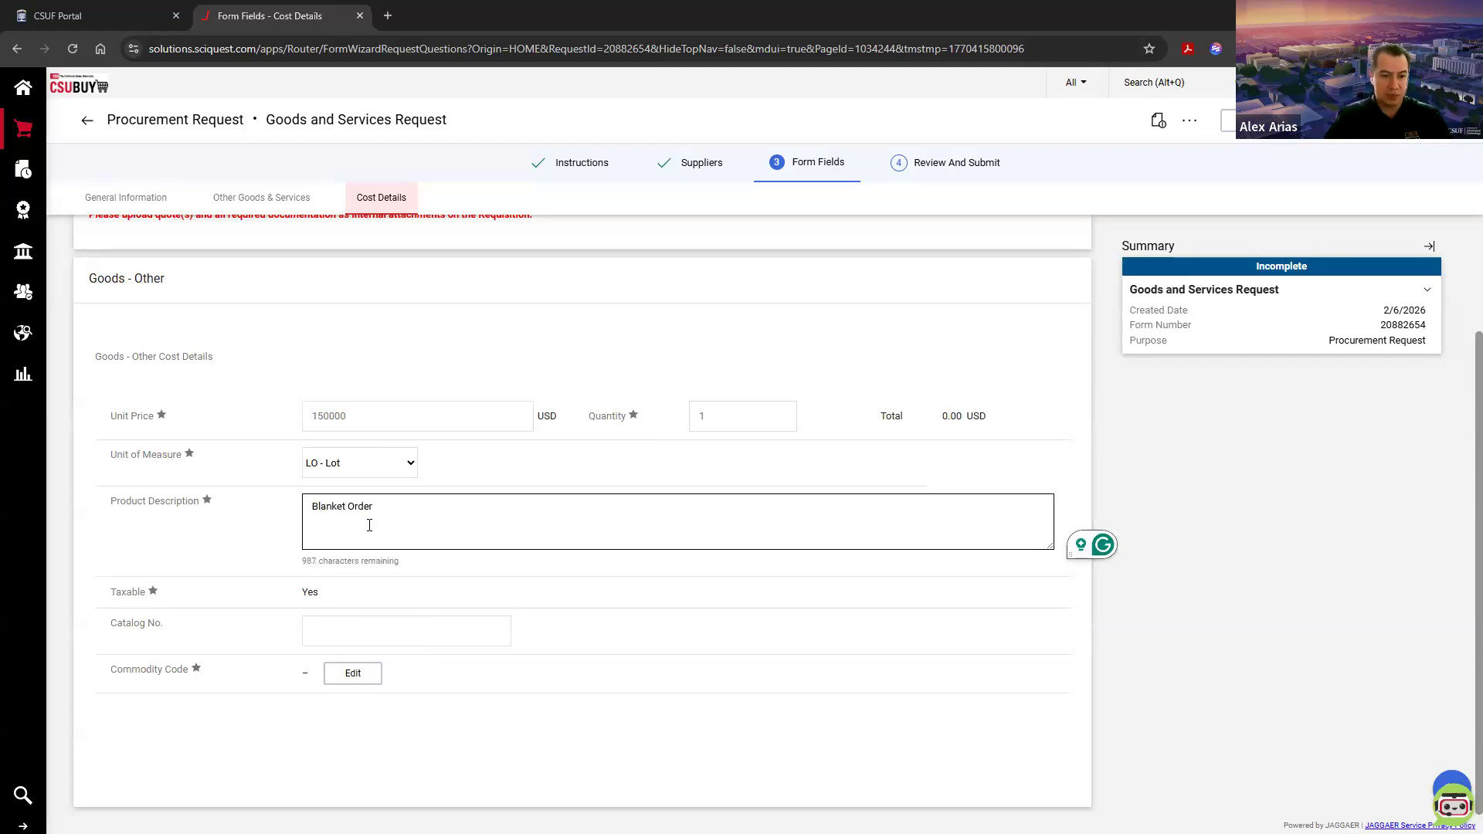
left_click(408, 592)
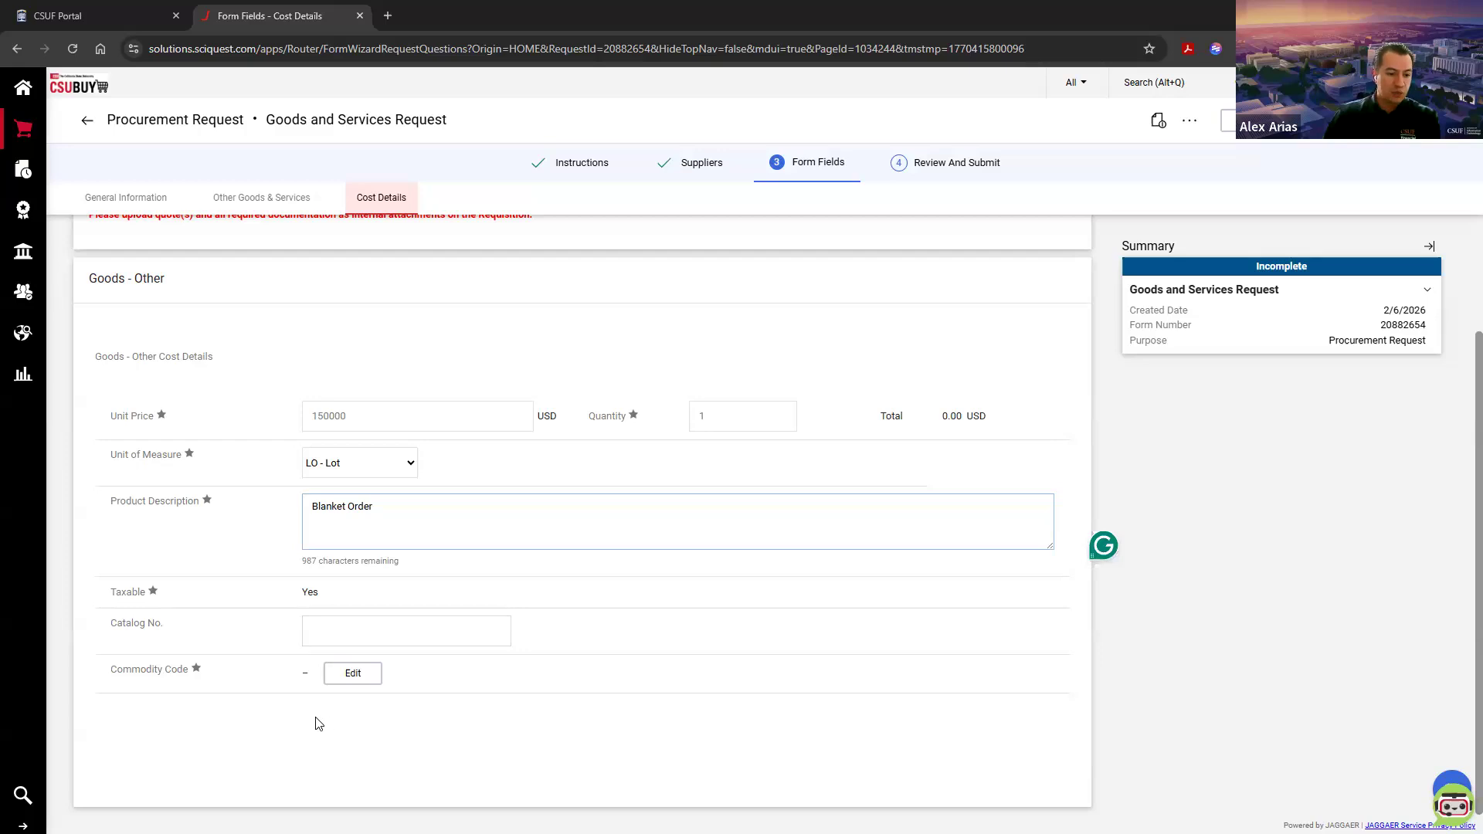
Step: Assign the commodity code 170003 (General Supplies) from the Supplies category and save the selection
left_click_drag(105, 671, 189, 671)
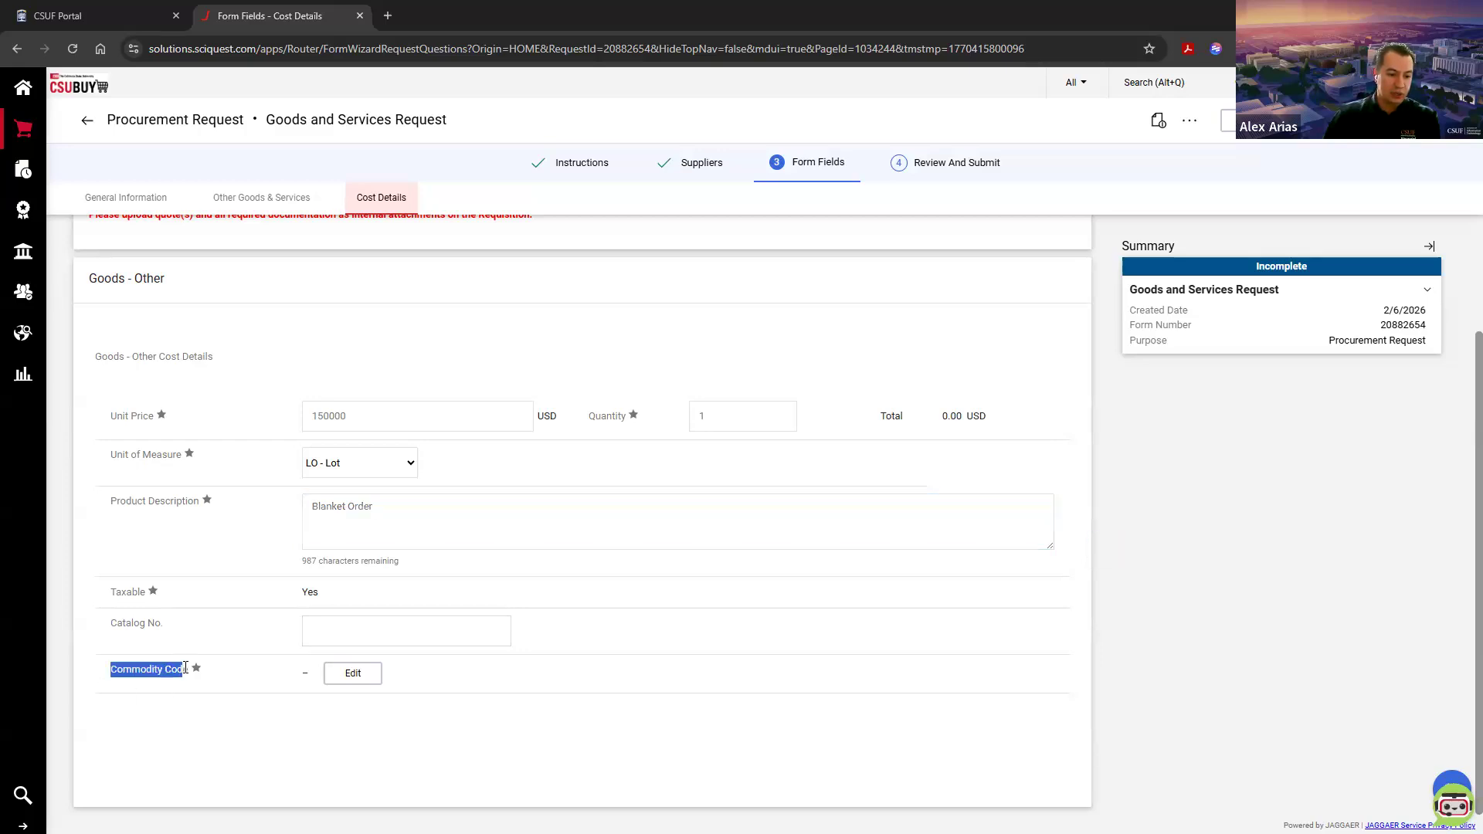
left_click(200, 733)
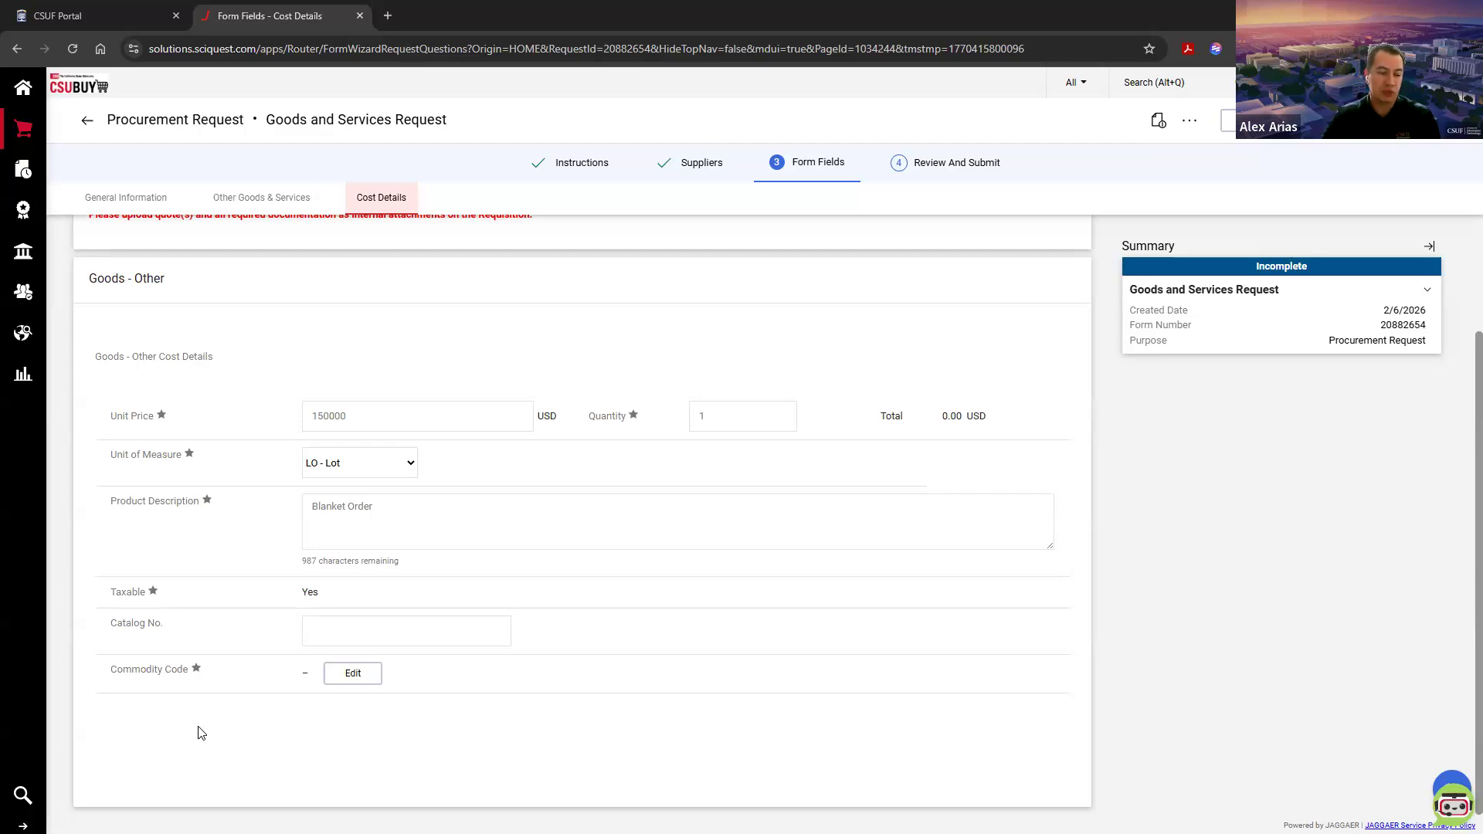
left_click_drag(109, 674, 193, 671)
left_click(202, 741)
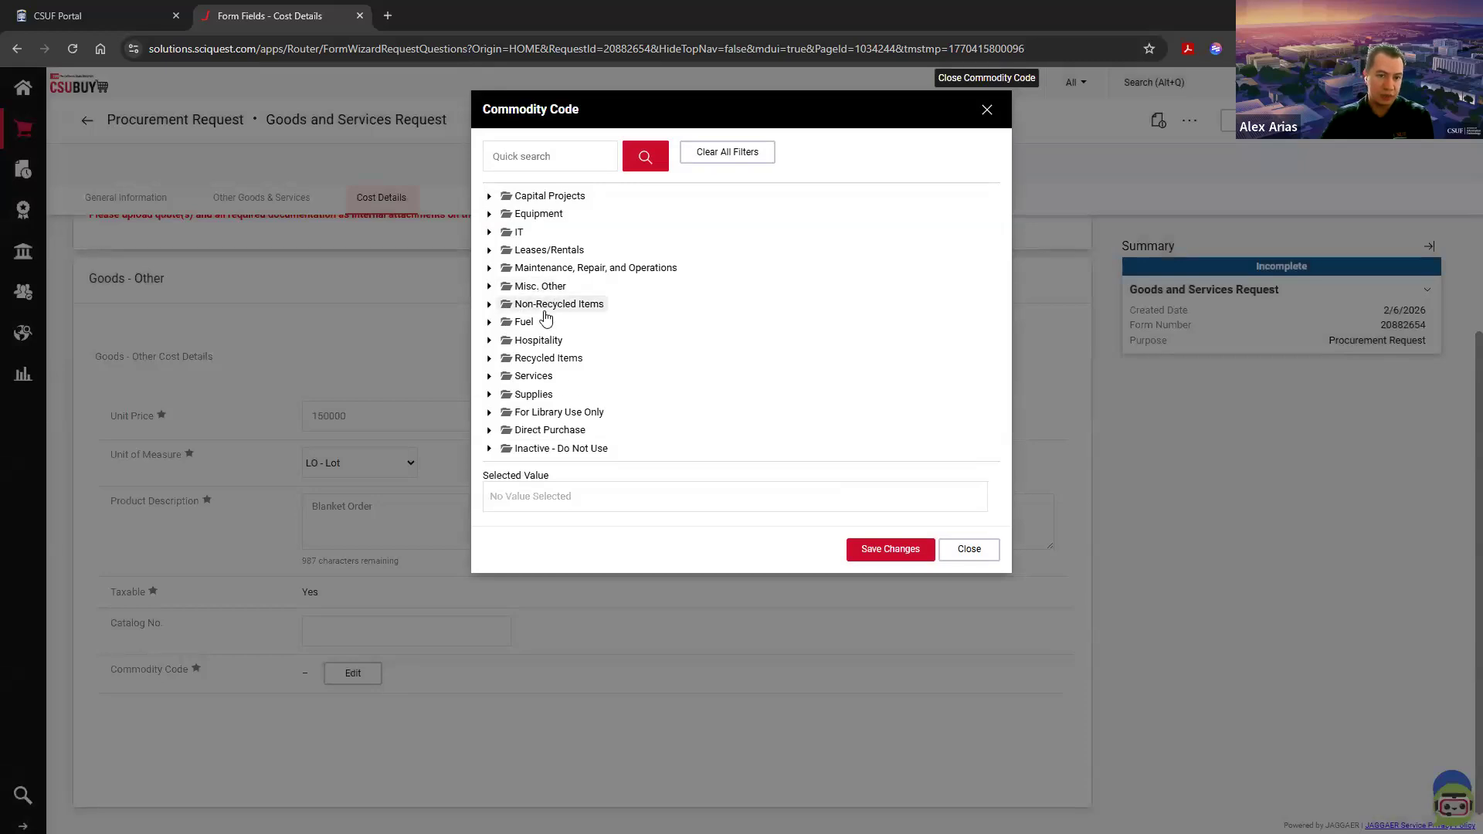
left_click(559, 153)
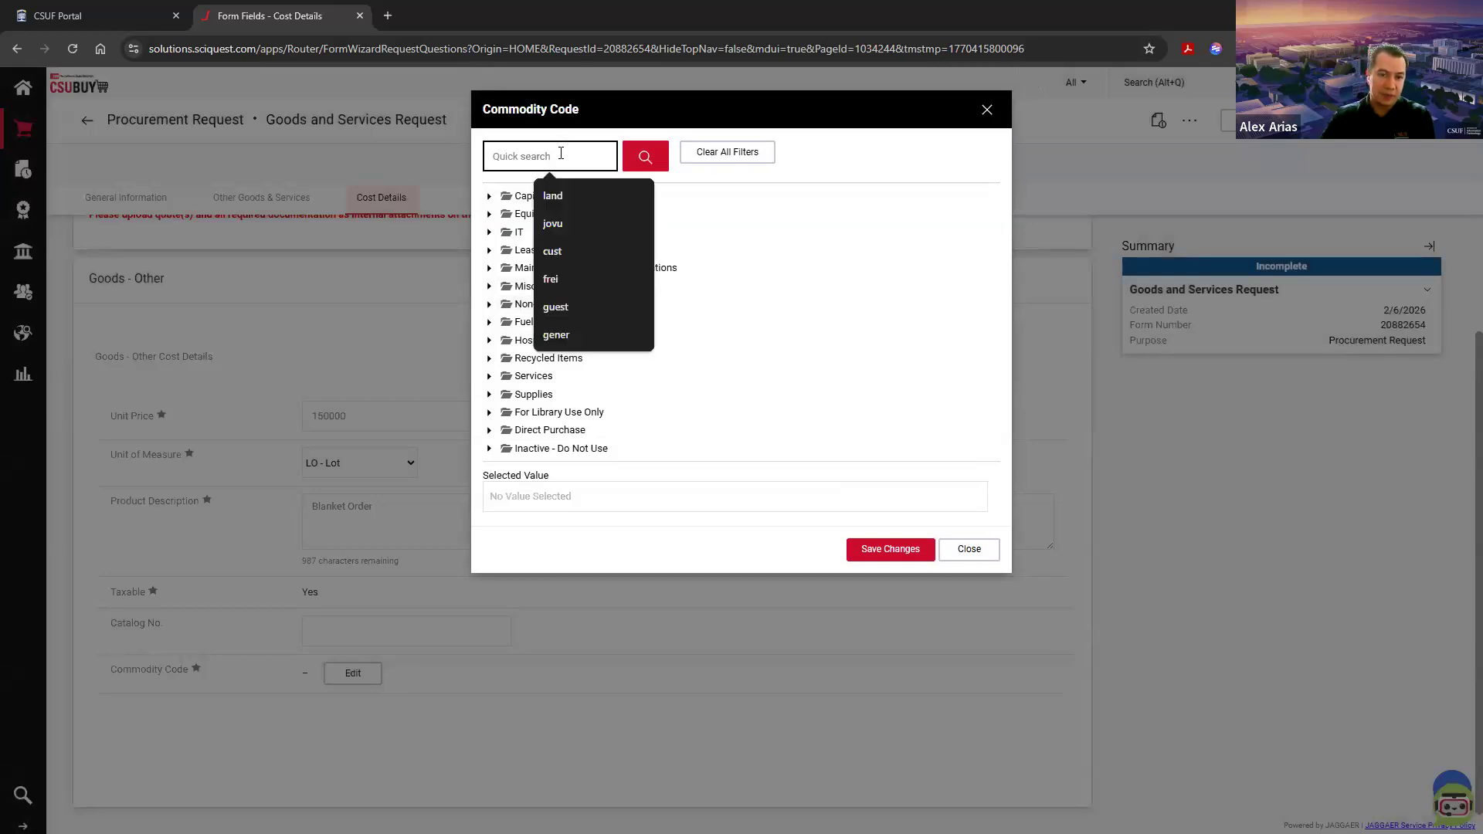
left_click(876, 110)
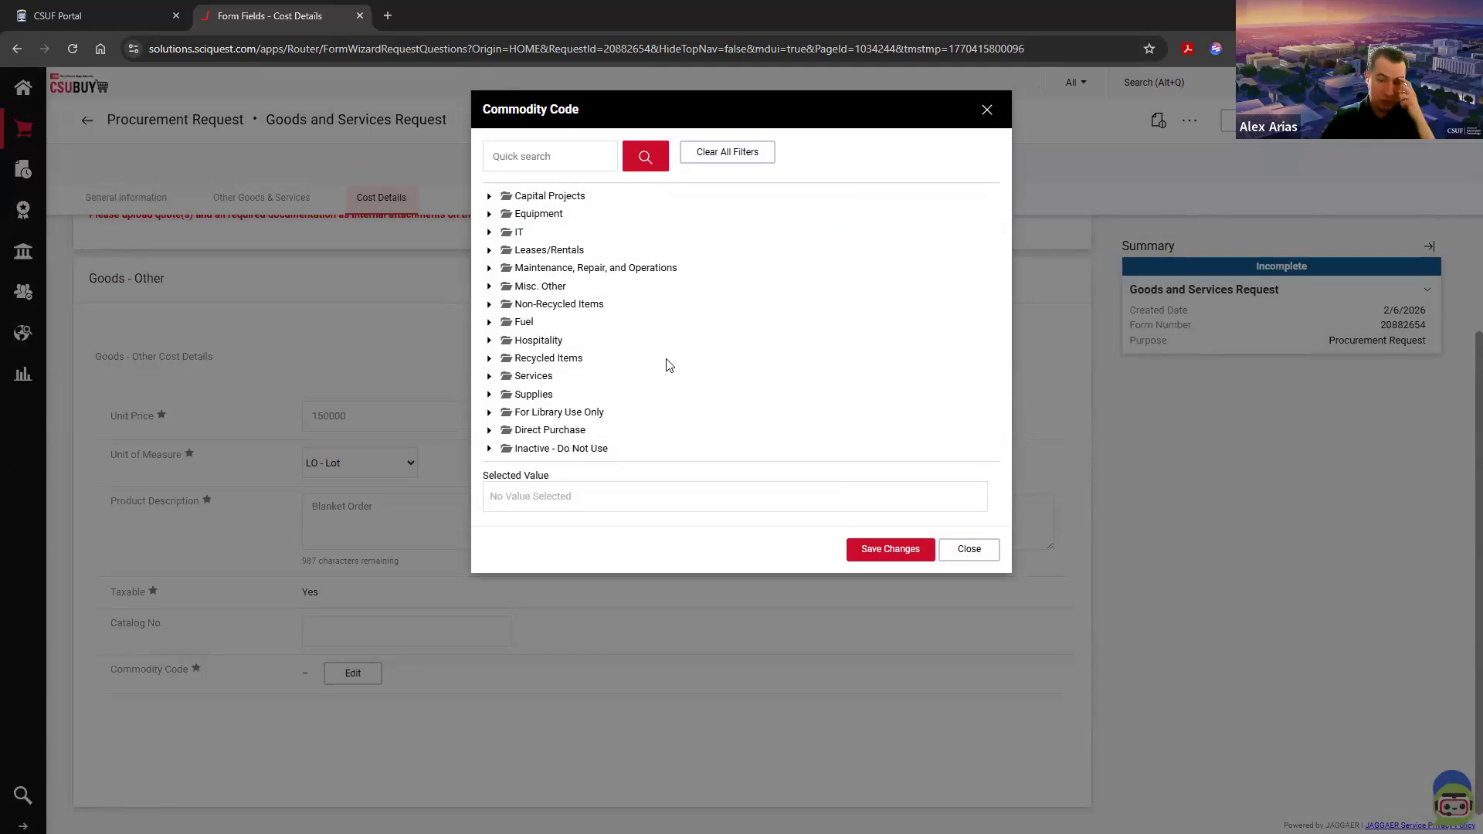
left_click(523, 396)
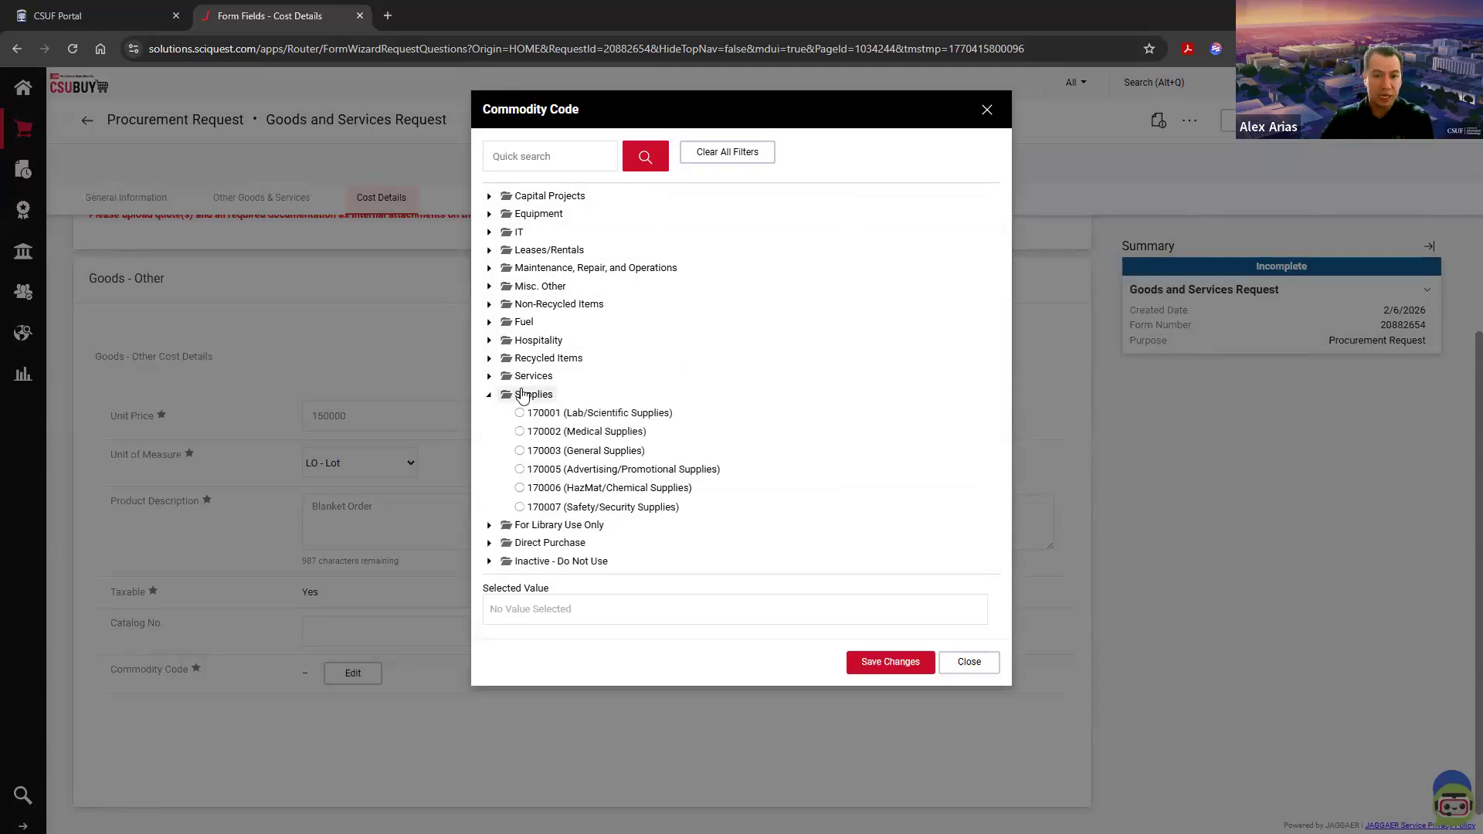
left_click(536, 219)
left_click(537, 221)
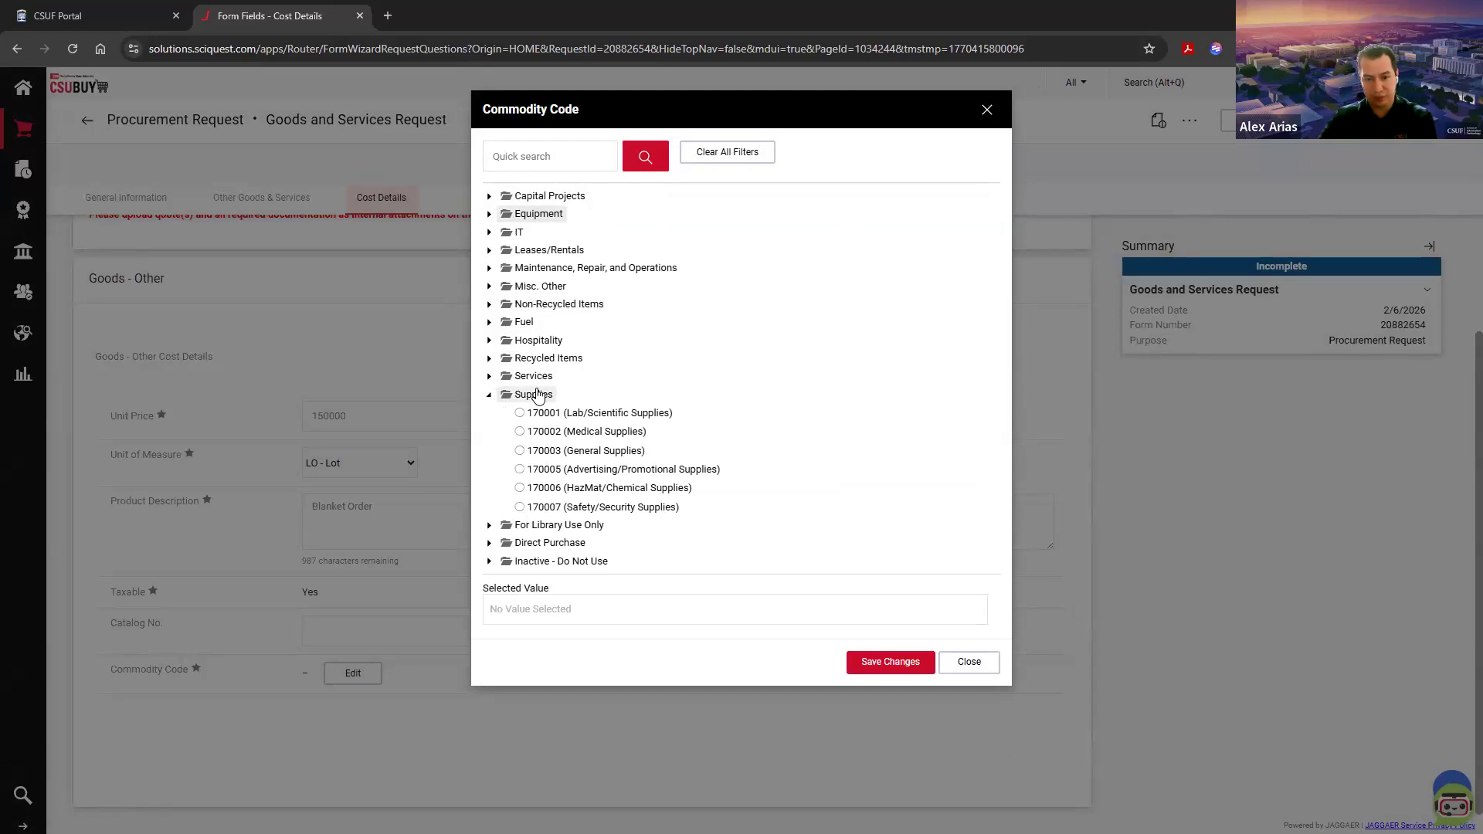
left_click(551, 457)
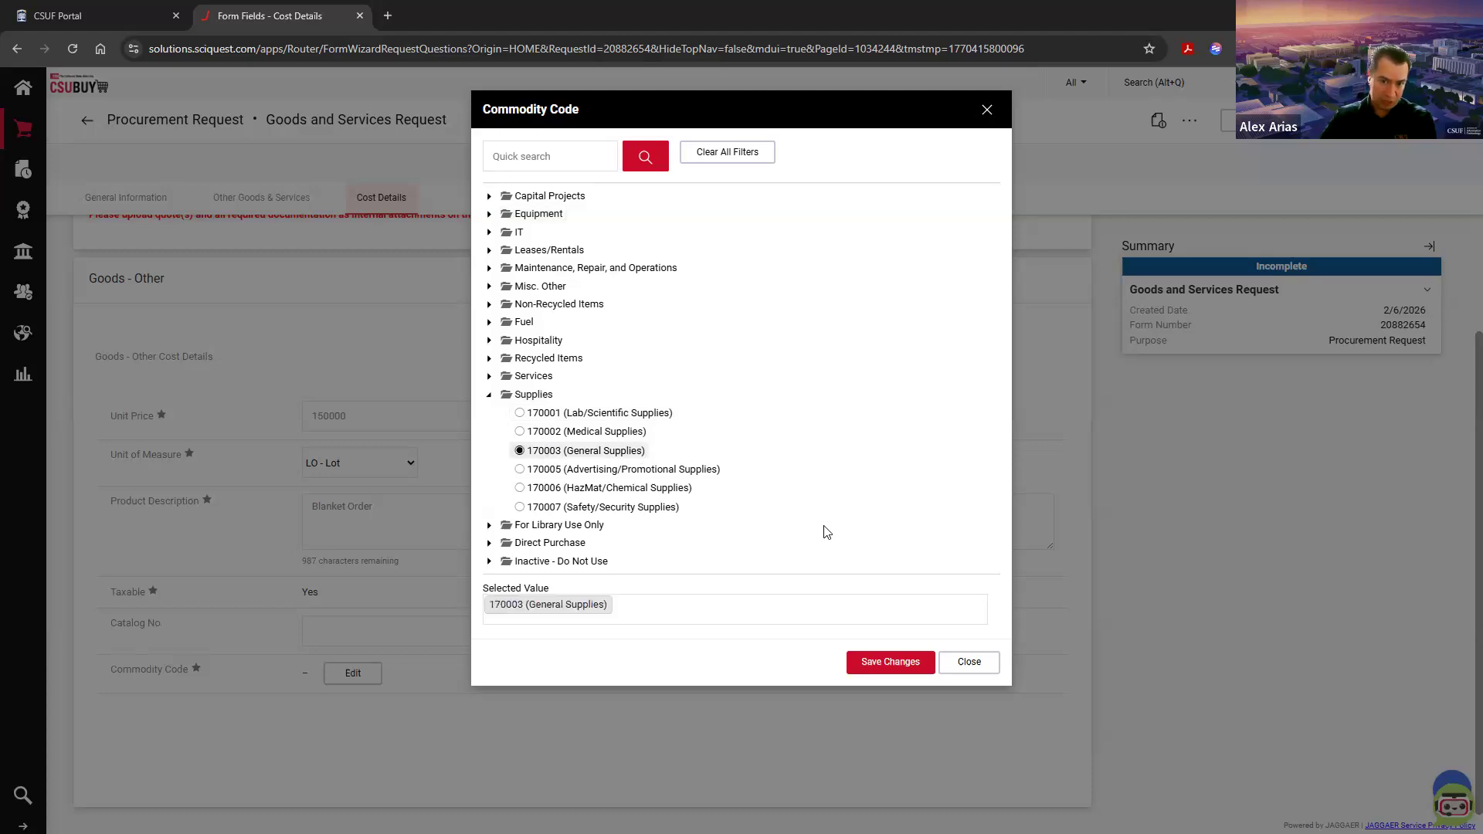
left_click(882, 672)
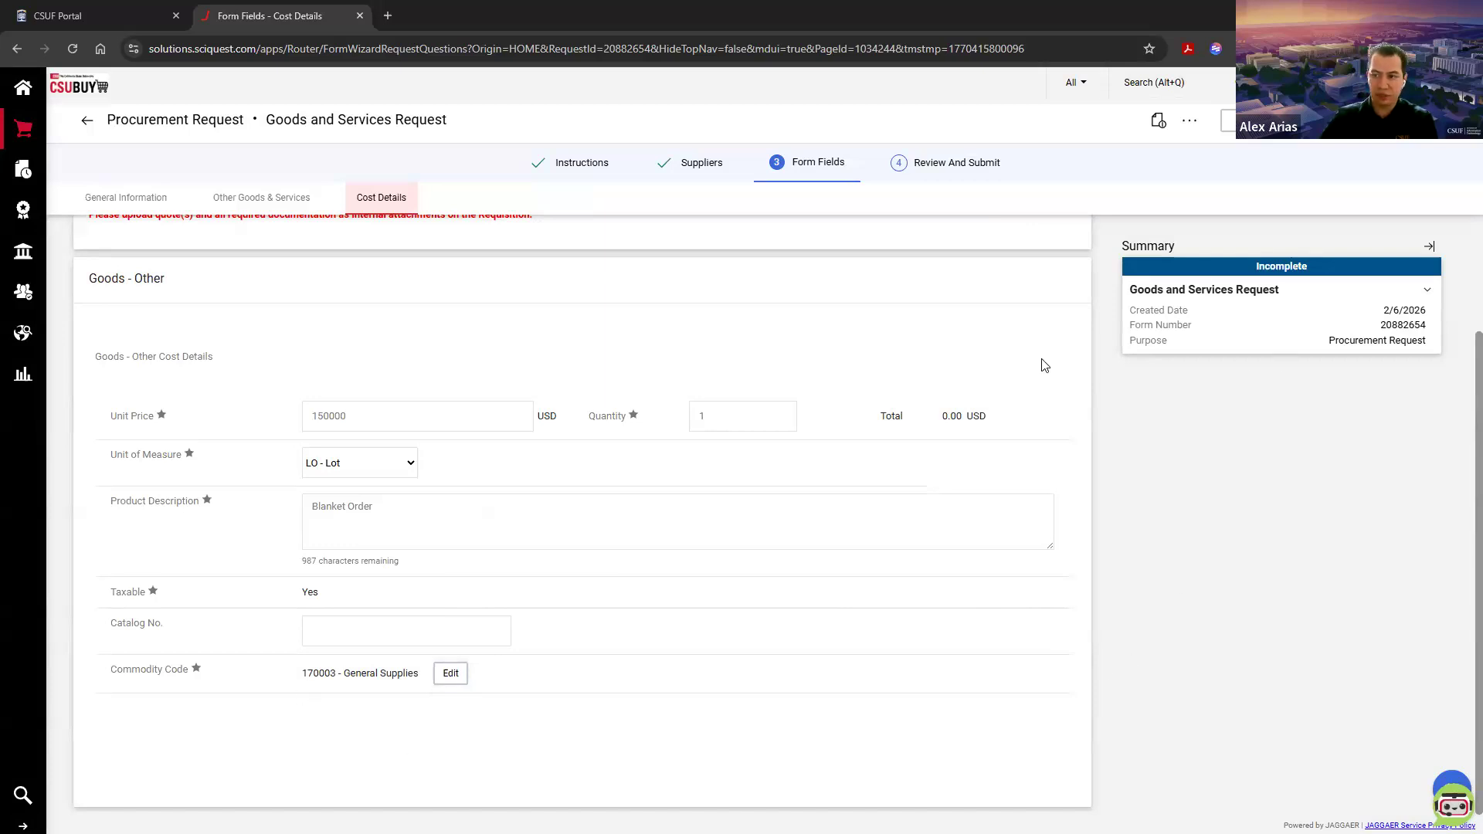
Step: Proceed to Review and Submit, add the request for 12twenty Inc to the cart, and preview the cart contents
left_click(1424, 120)
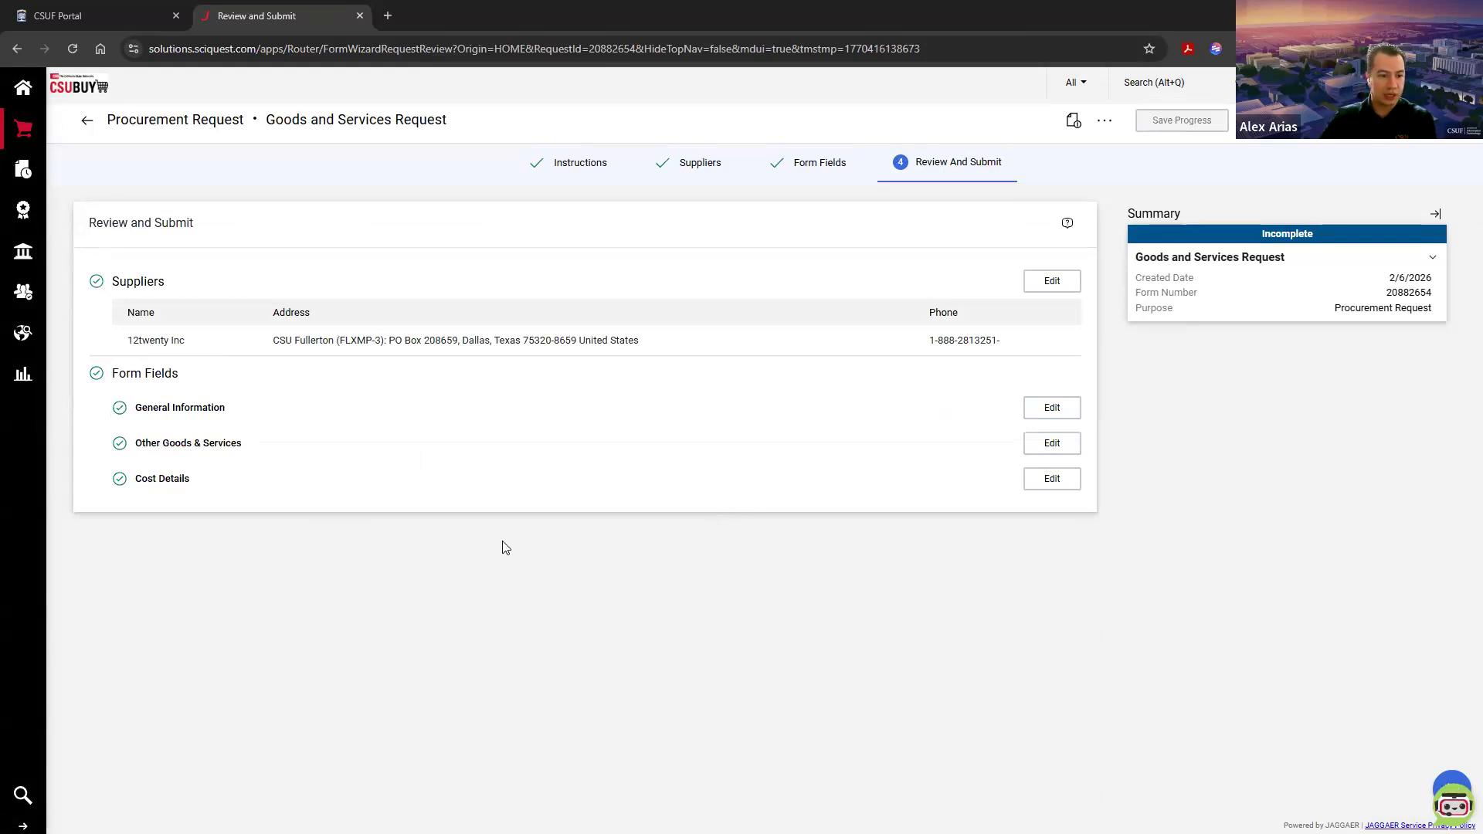
left_click_drag(123, 340, 194, 341)
left_click(213, 614)
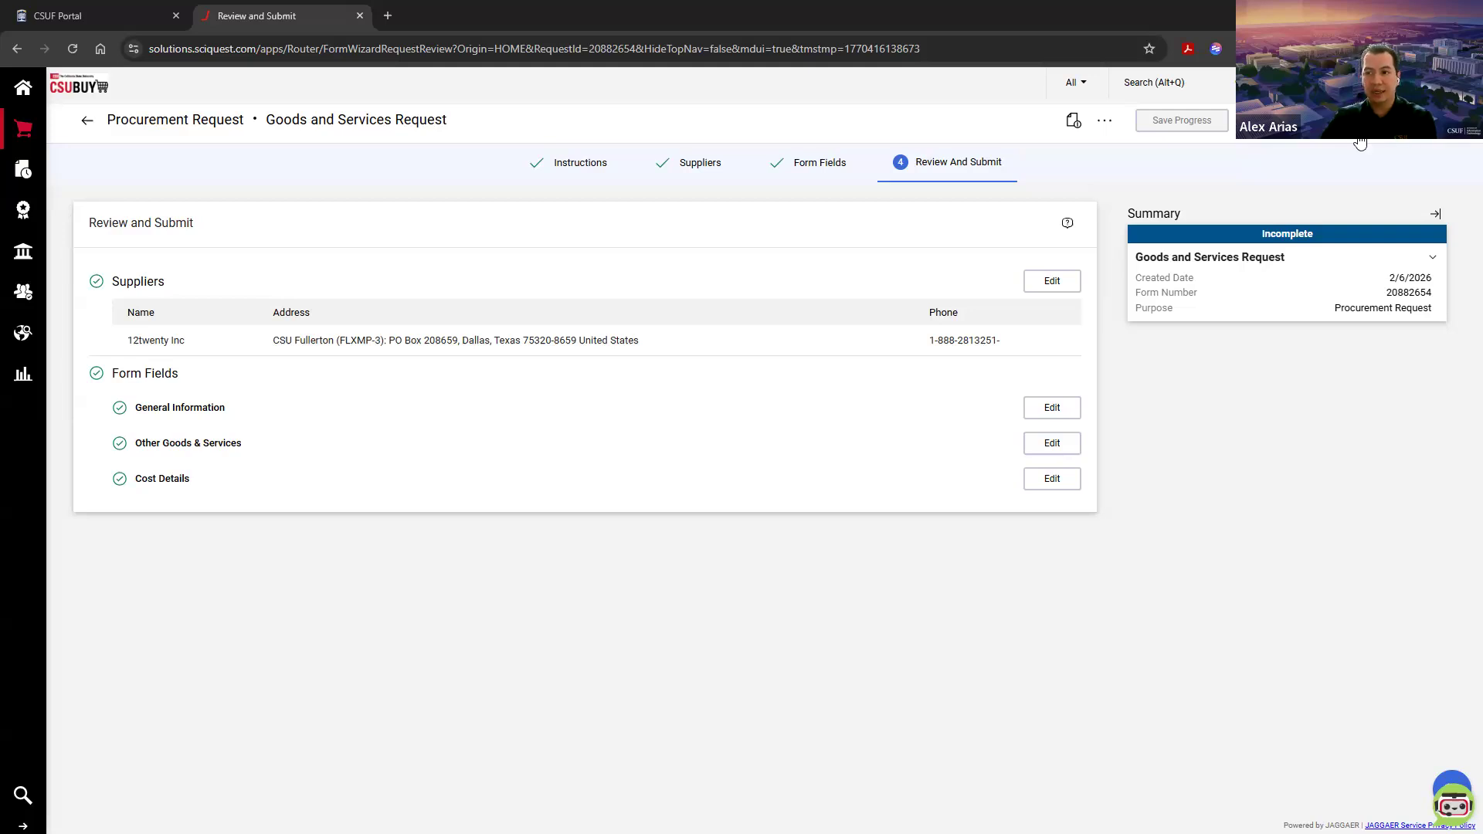
left_click(1340, 120)
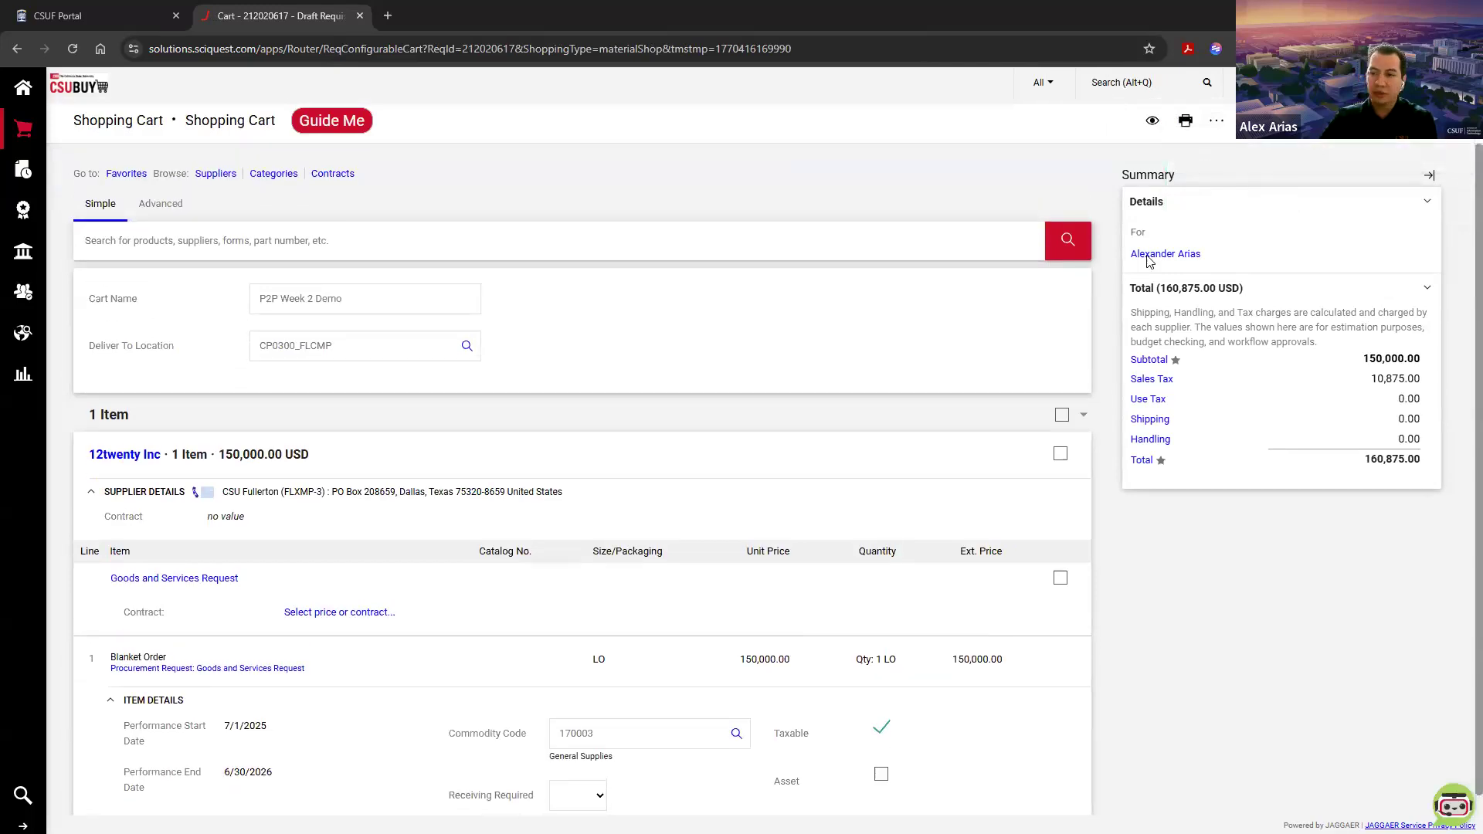
left_click(1283, 82)
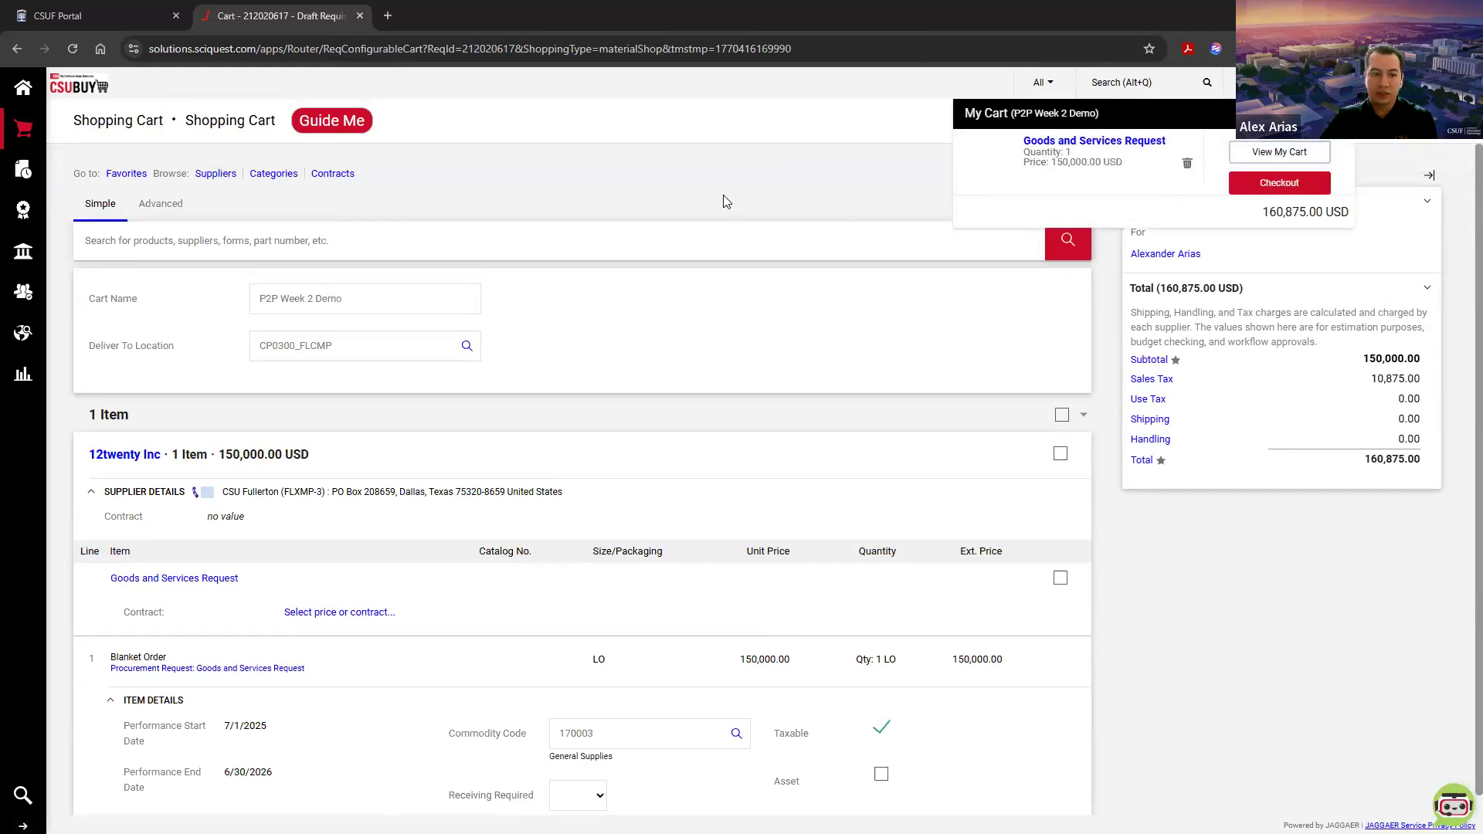
Step: Reopen the Goods and Services Request from the cart and go to its Cost Details form fields
left_click(185, 579)
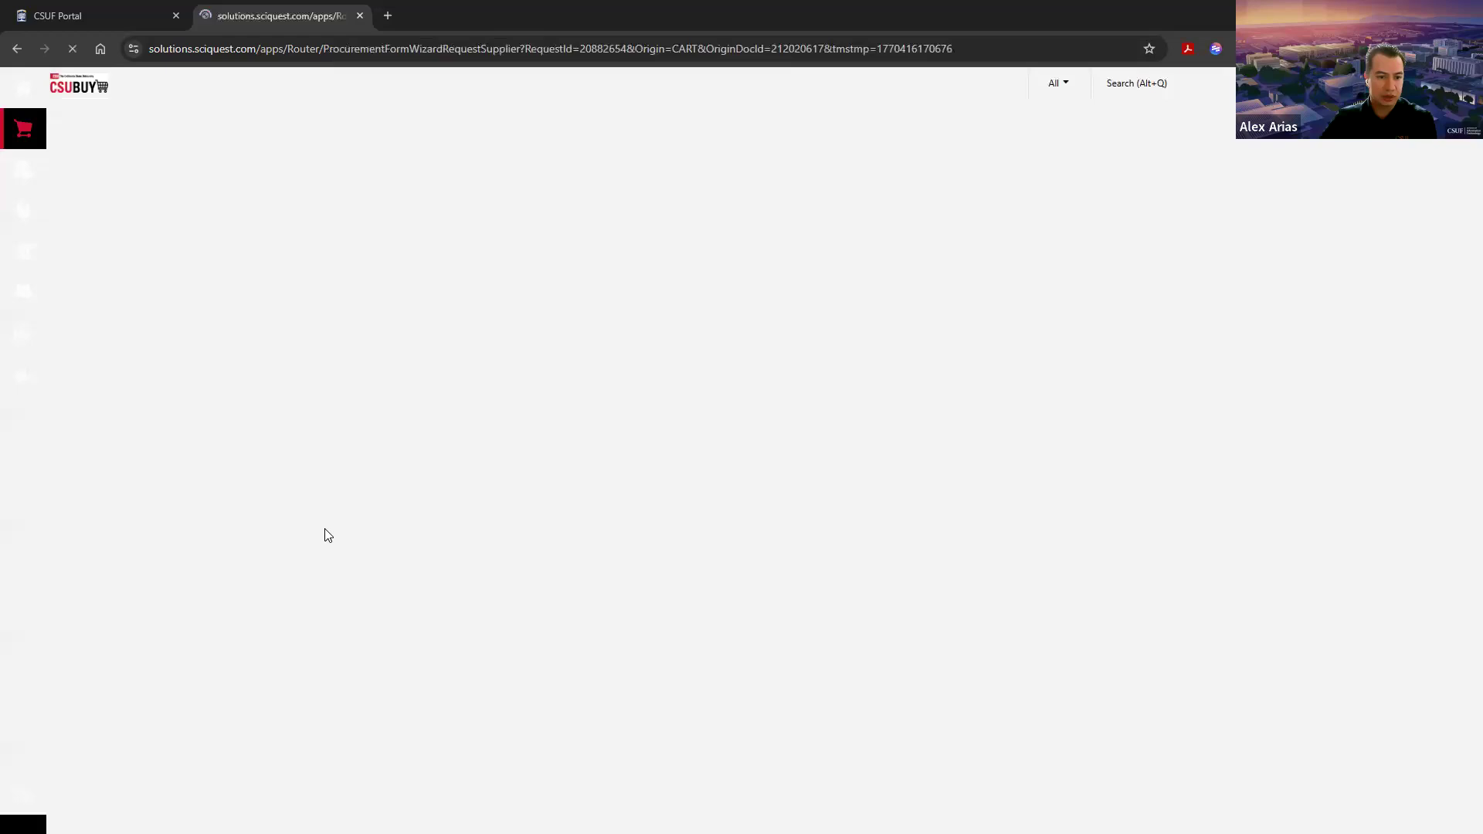
left_click(194, 159)
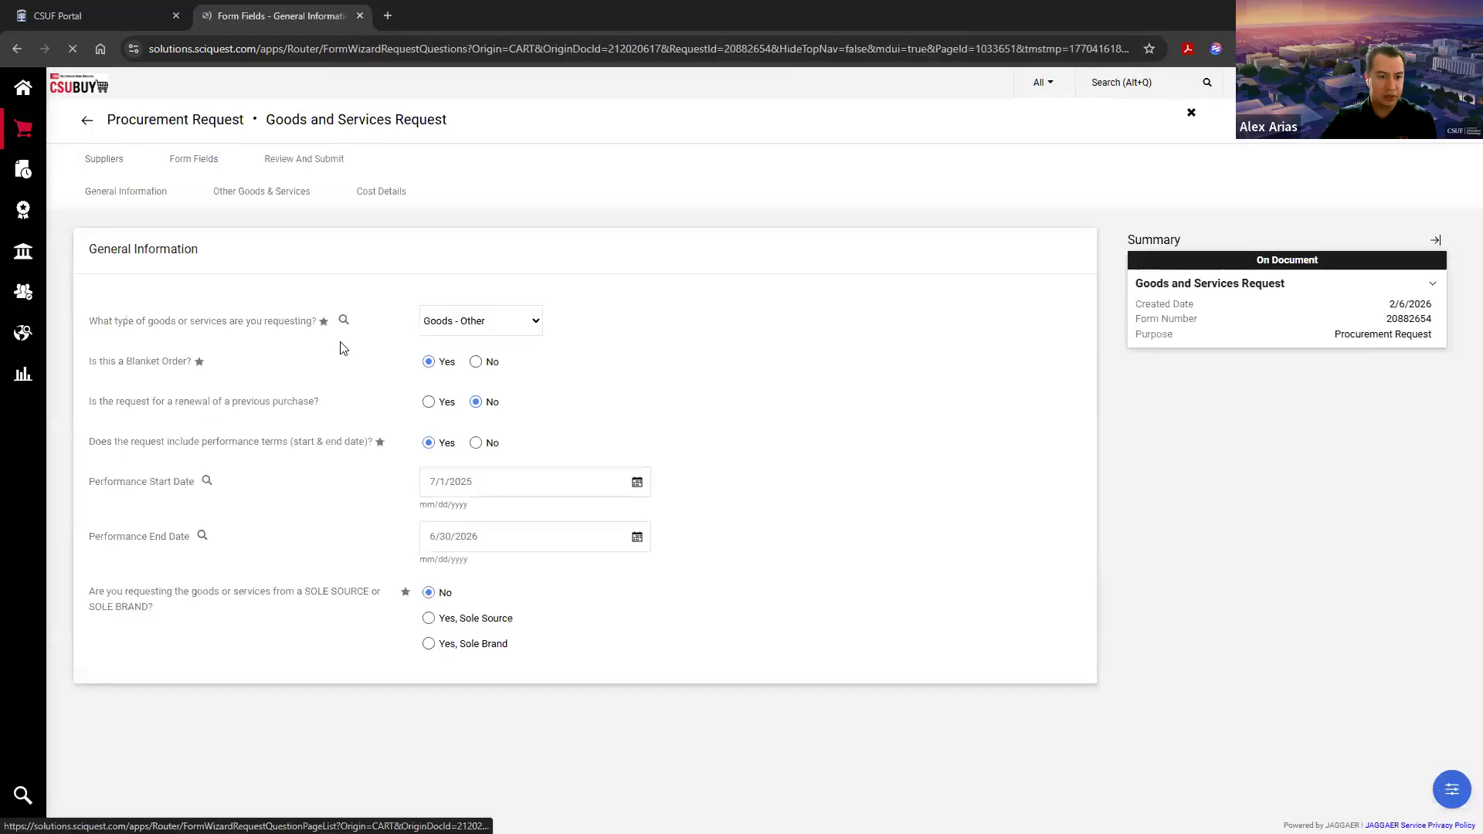
left_click(380, 192)
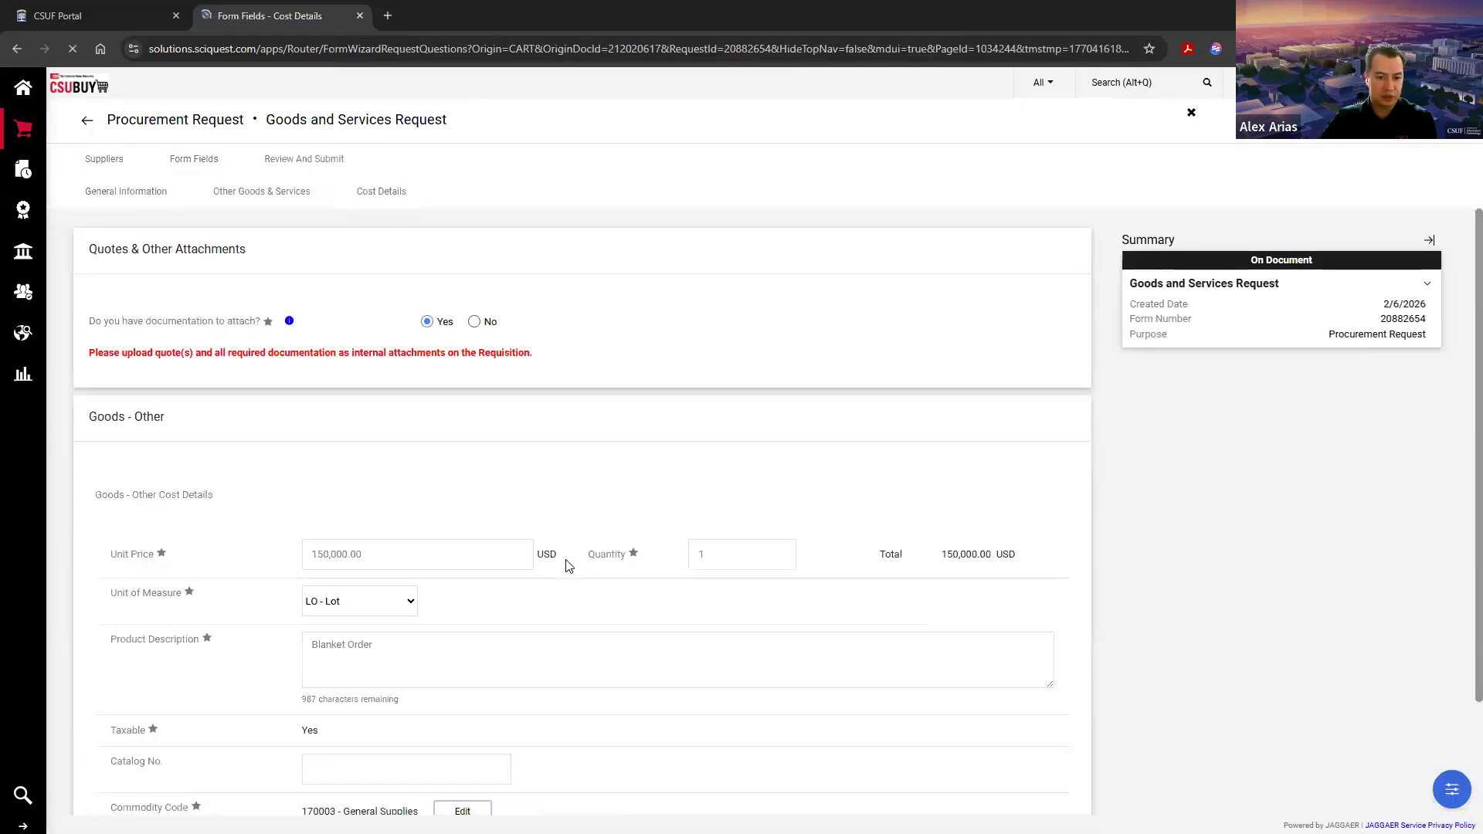
Step: Correct the unit price to 15,000.00 USD, save the changes, and check the price in the cart preview
scroll(540, 549, "down", 2)
left_click(332, 417)
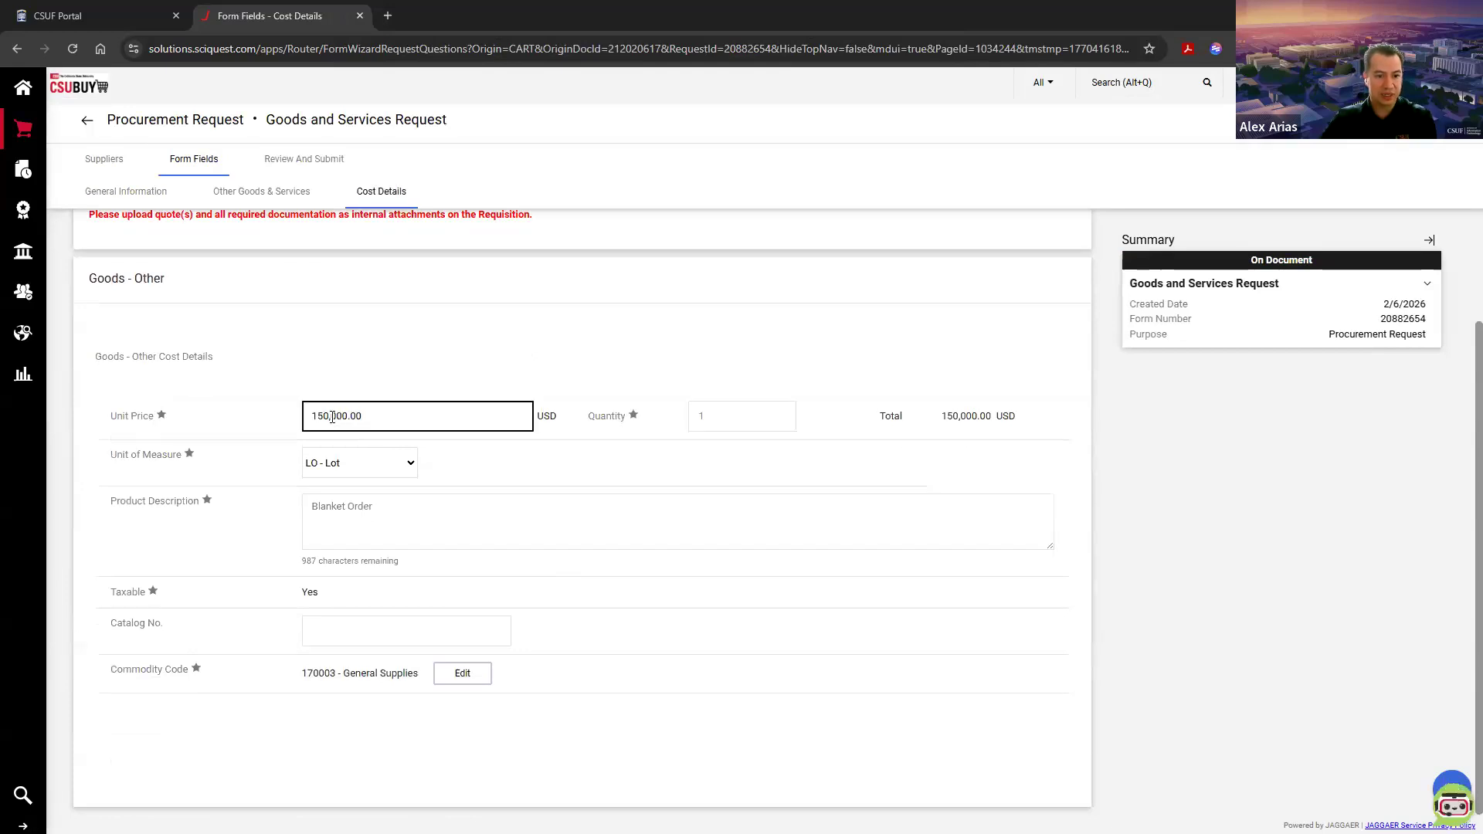
left_click(346, 417)
key("BackSpace")
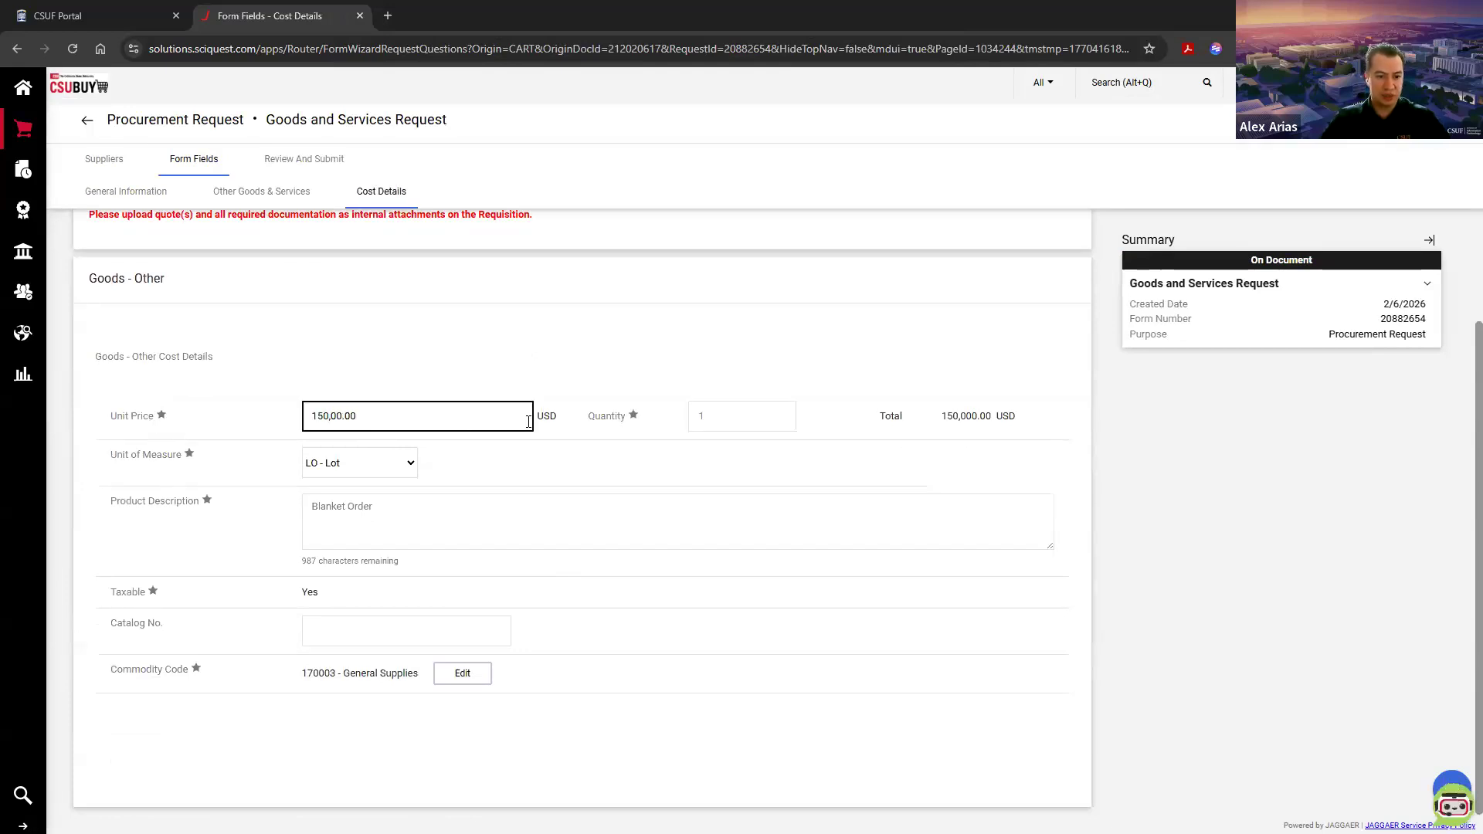
left_click(1393, 143)
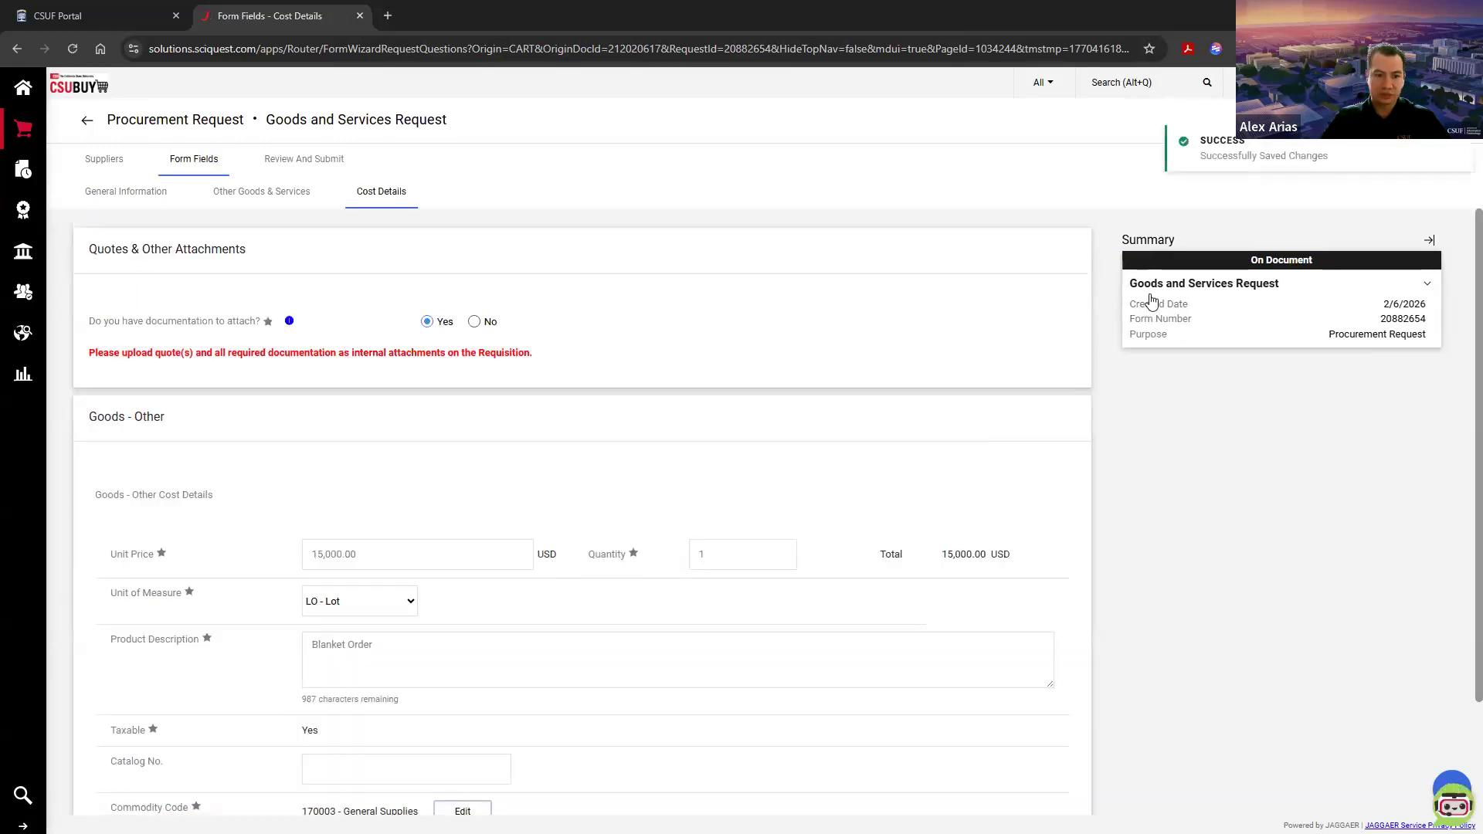
scroll(741, 590, "down", 2)
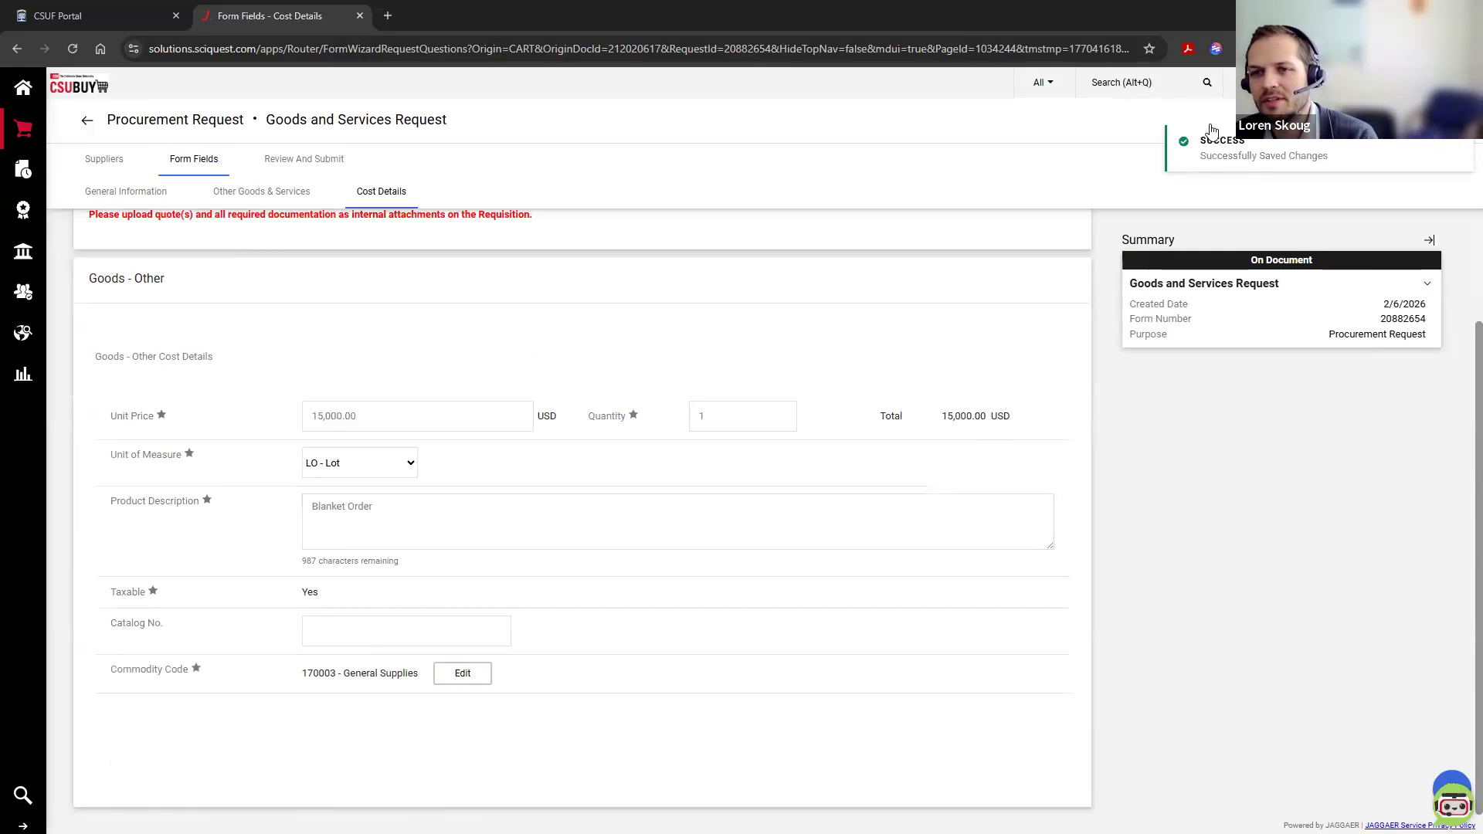
left_click(1288, 83)
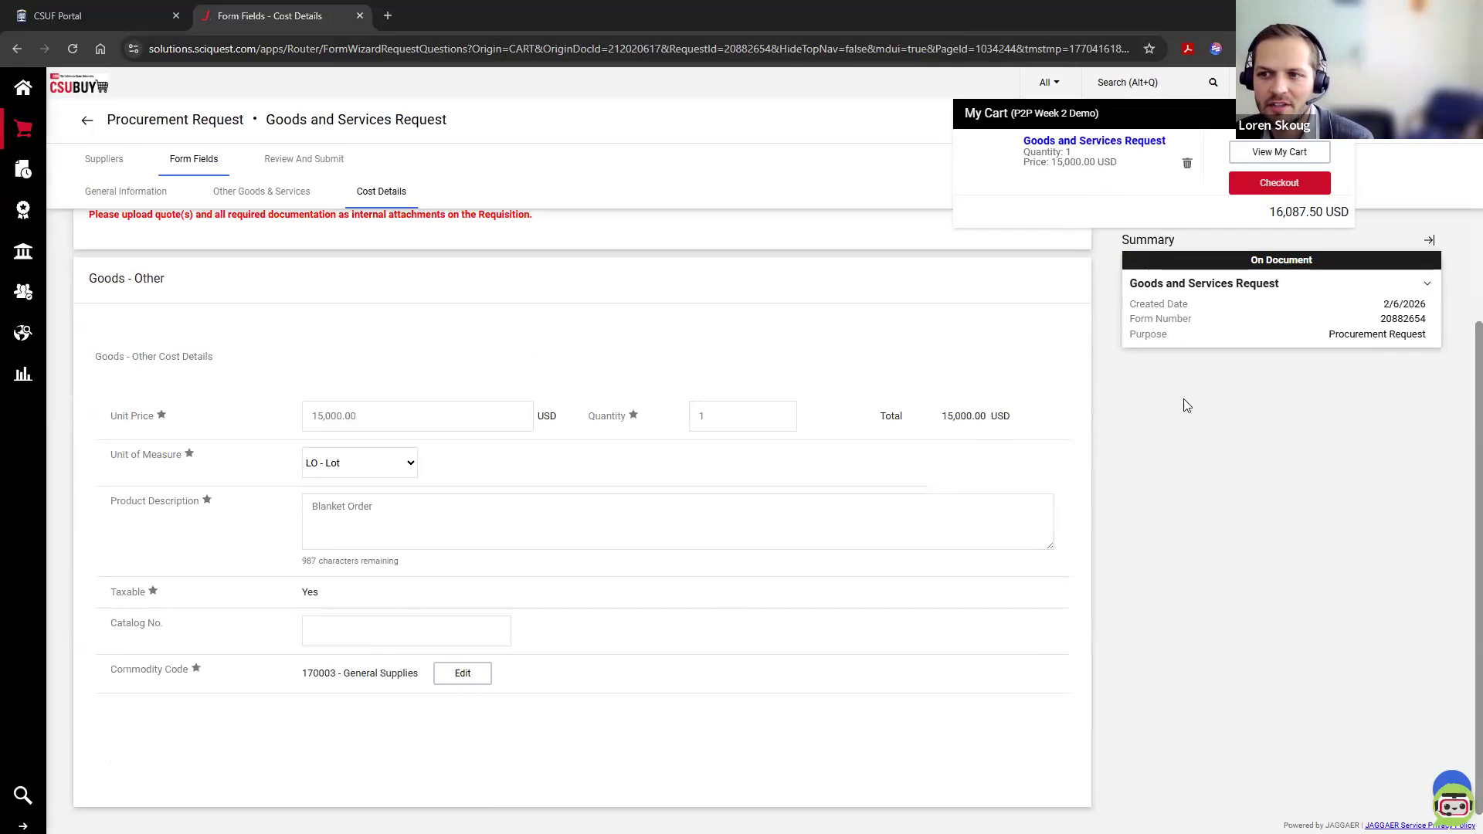
Step: Proceed to checkout with the P2P Week 2 Demo cart and review the draft requisition's summary
left_click(1279, 183)
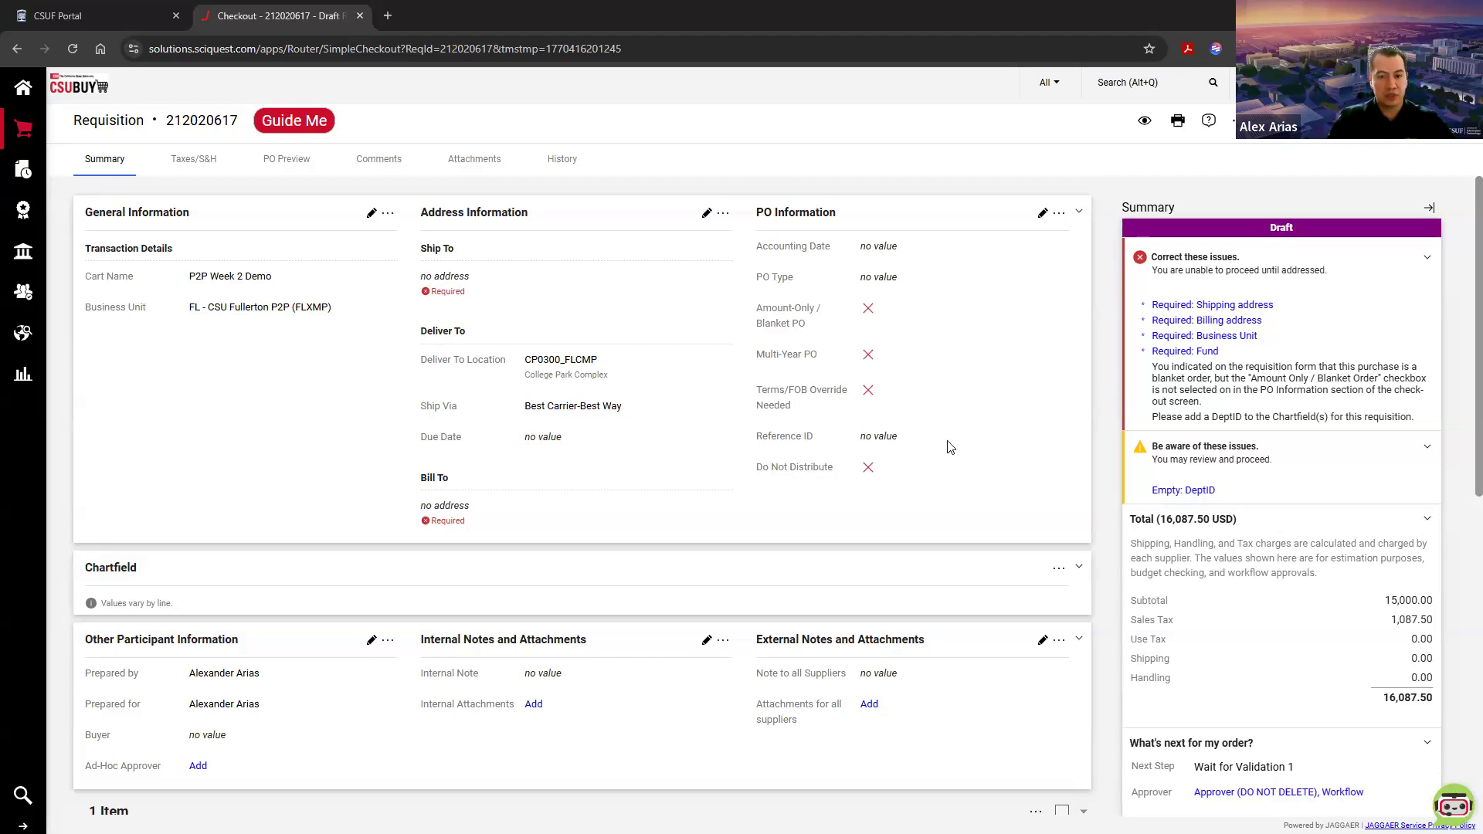
scroll(914, 518, "down", 1)
scroll(914, 518, "up", 1)
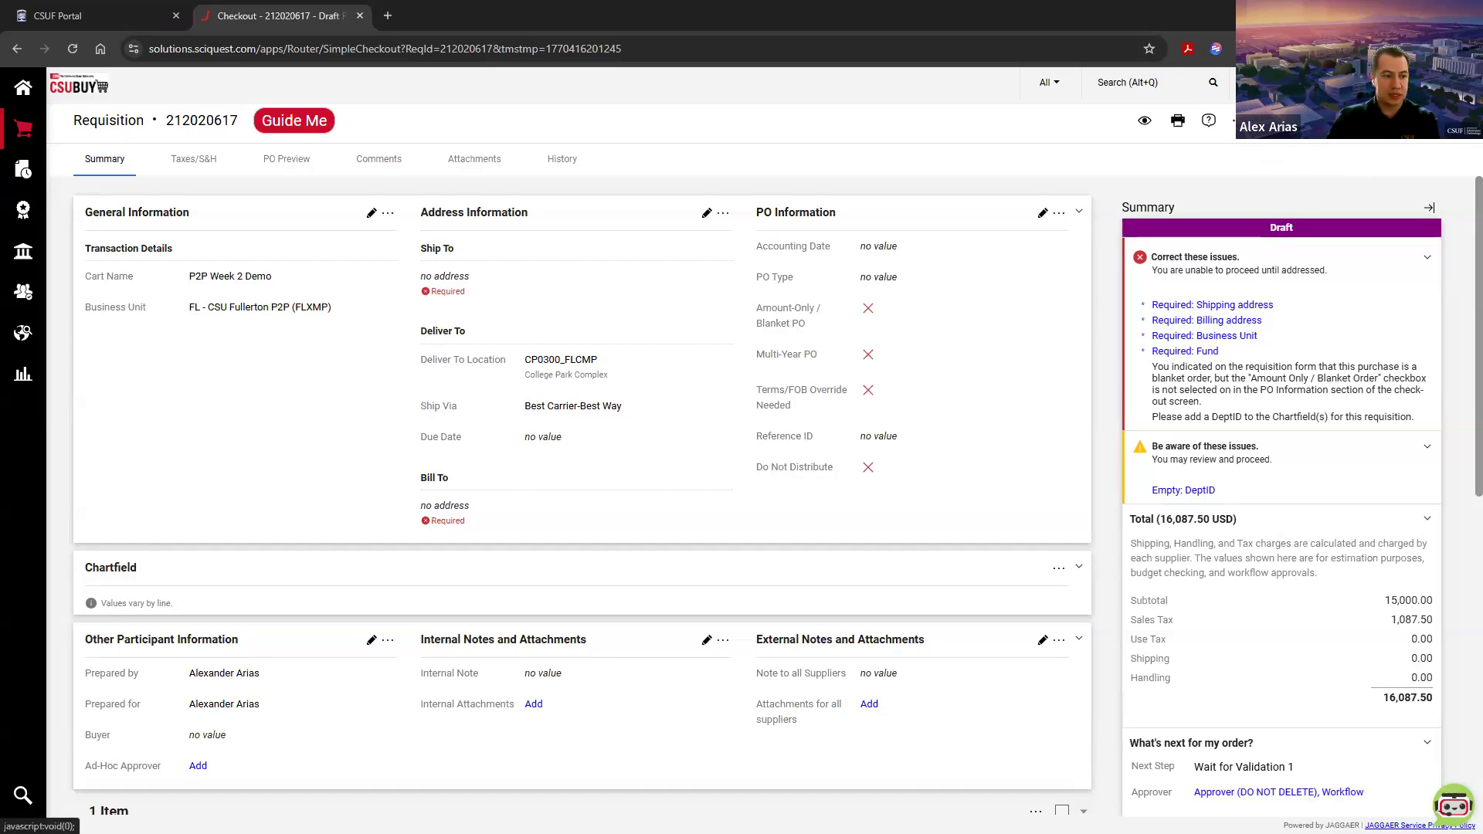
Step: Examine the user search available for assigning the cart, and close it without choosing an assignee
left_click(1306, 121)
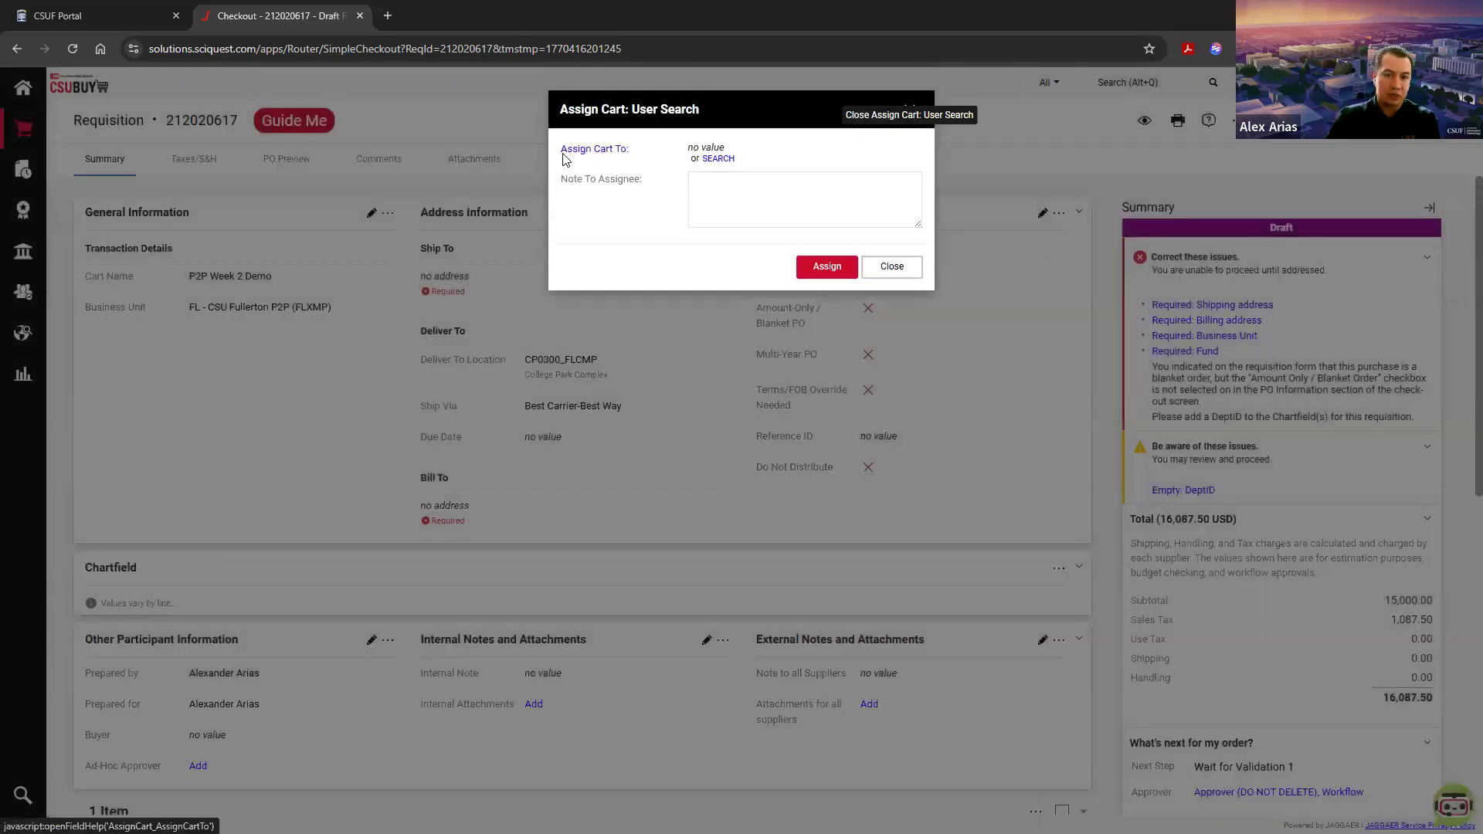
left_click(724, 161)
left_click(709, 150)
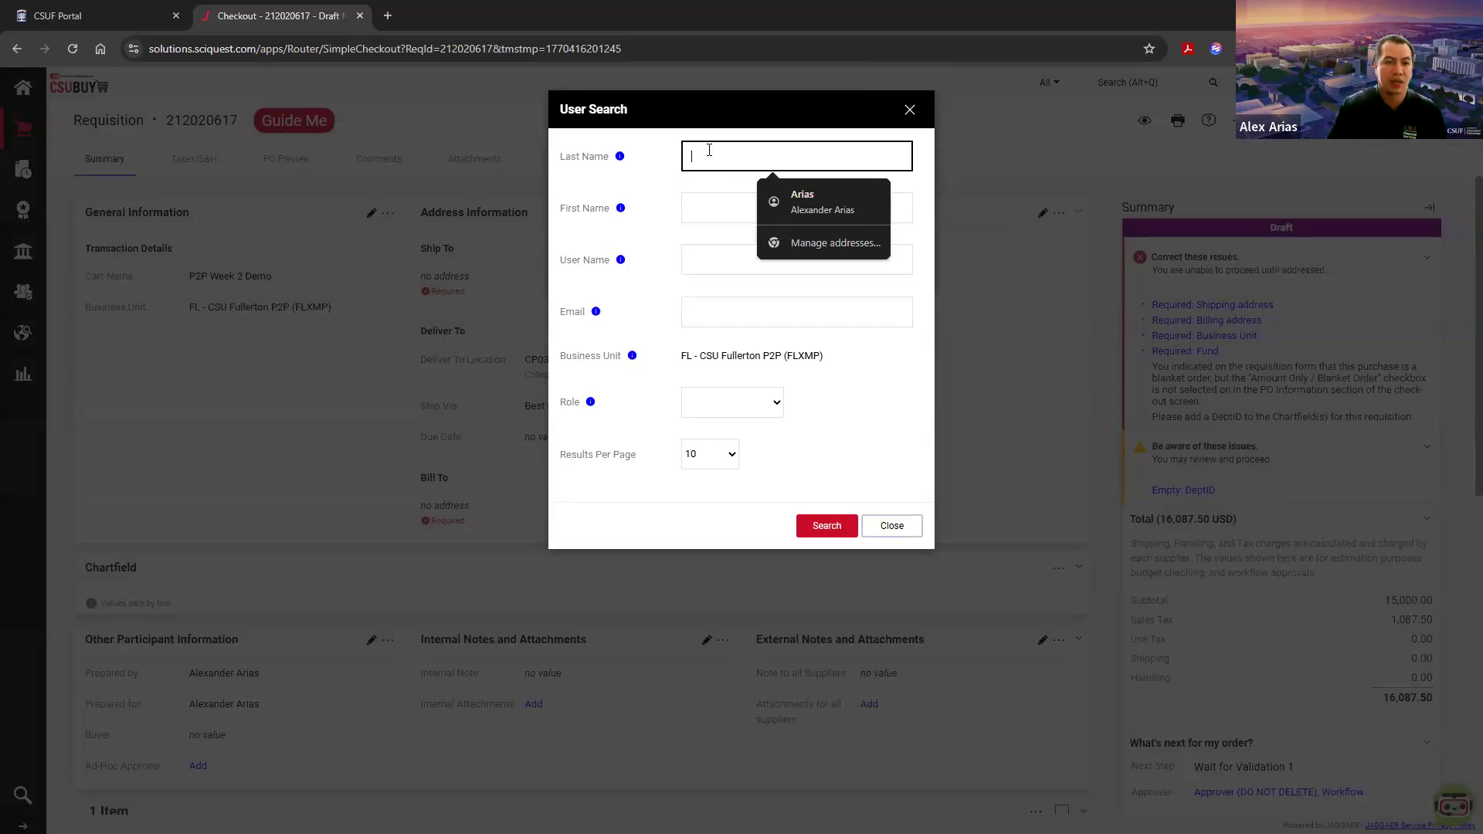
left_click(909, 110)
left_click(892, 270)
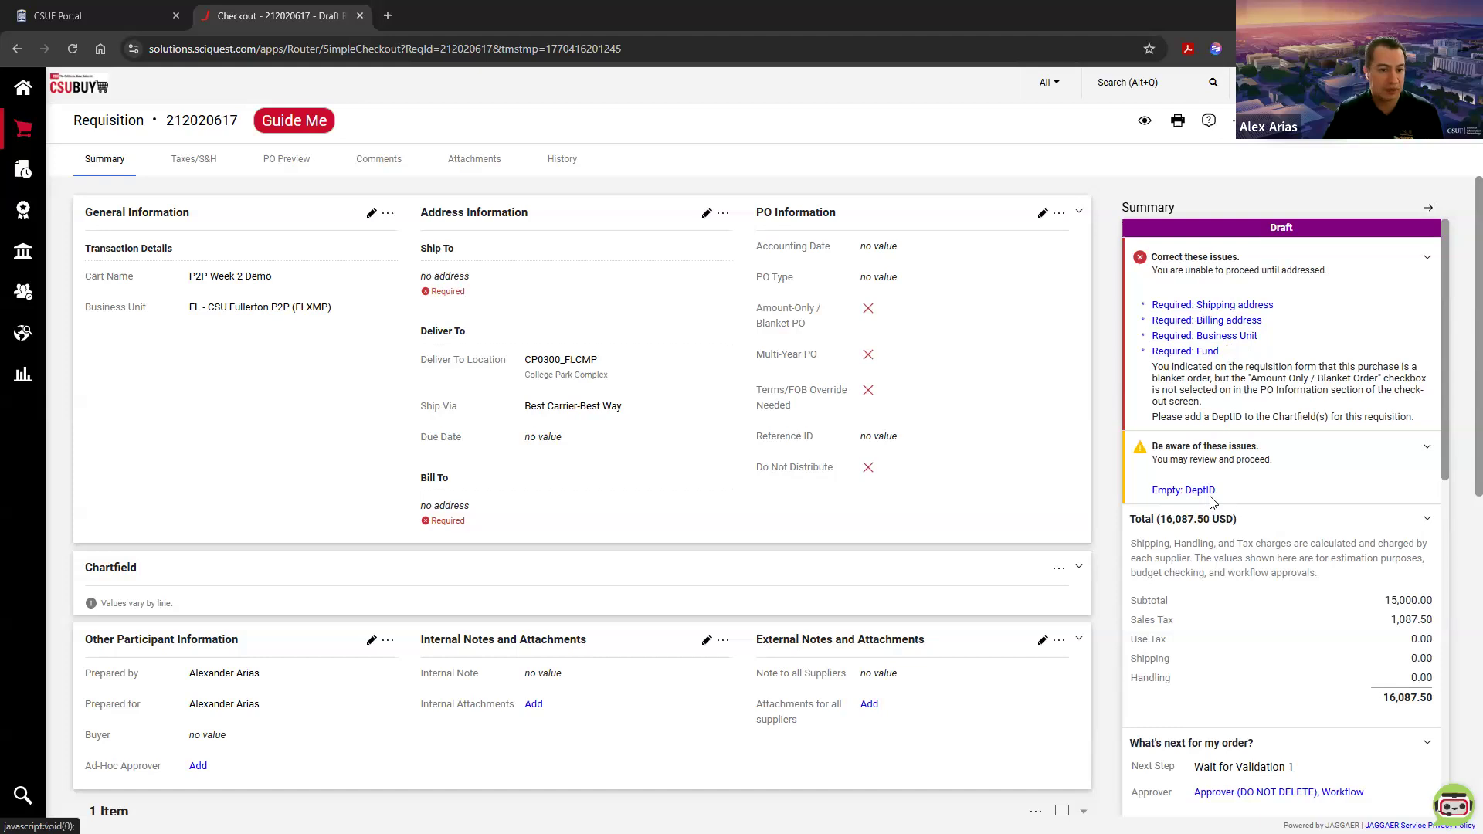
Step: Resolve the required shipping address by choosing CSU Fullerton - Receiving as the Ship To address
left_click(1203, 307)
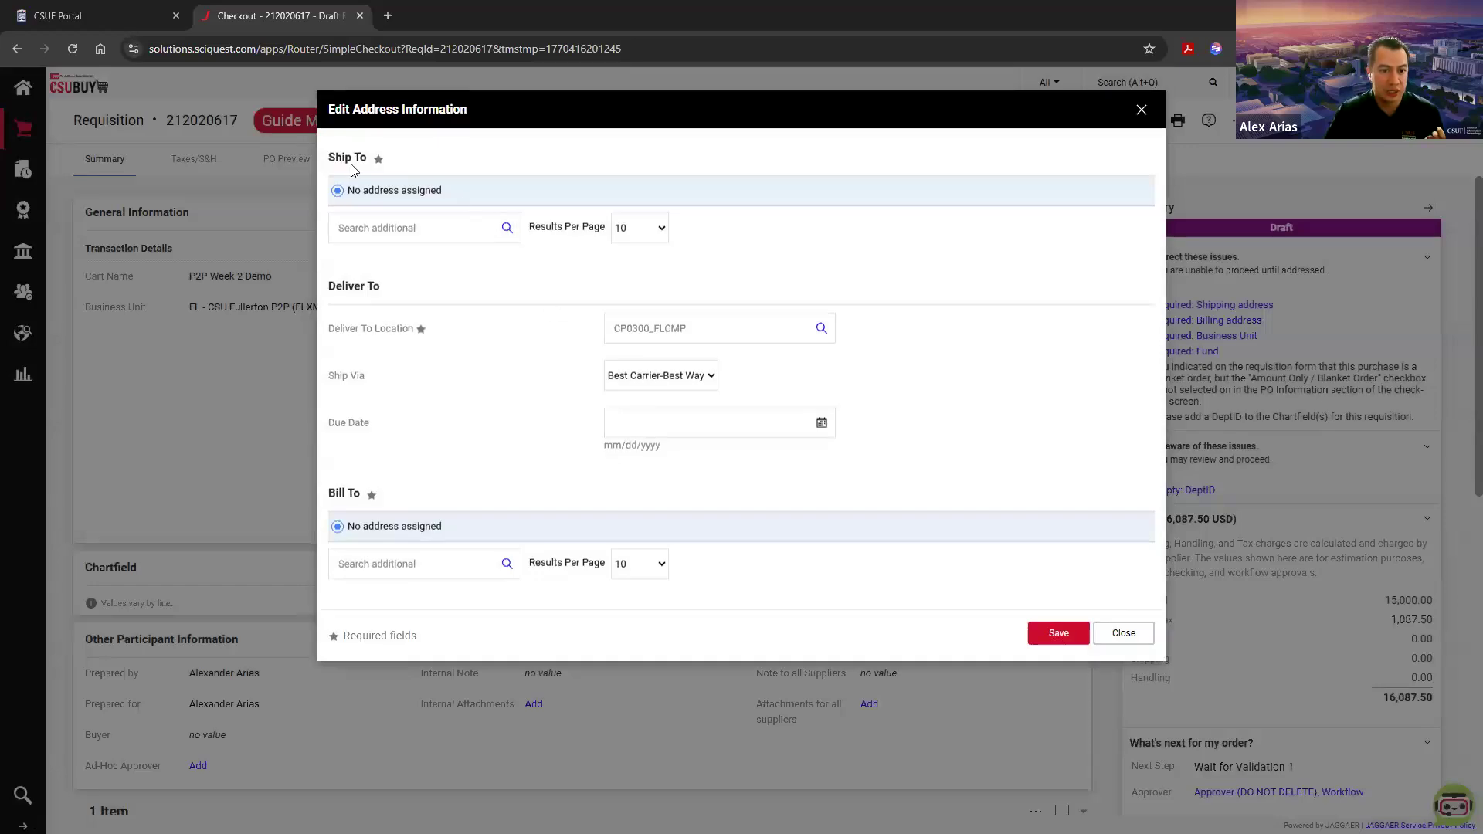
left_click(507, 229)
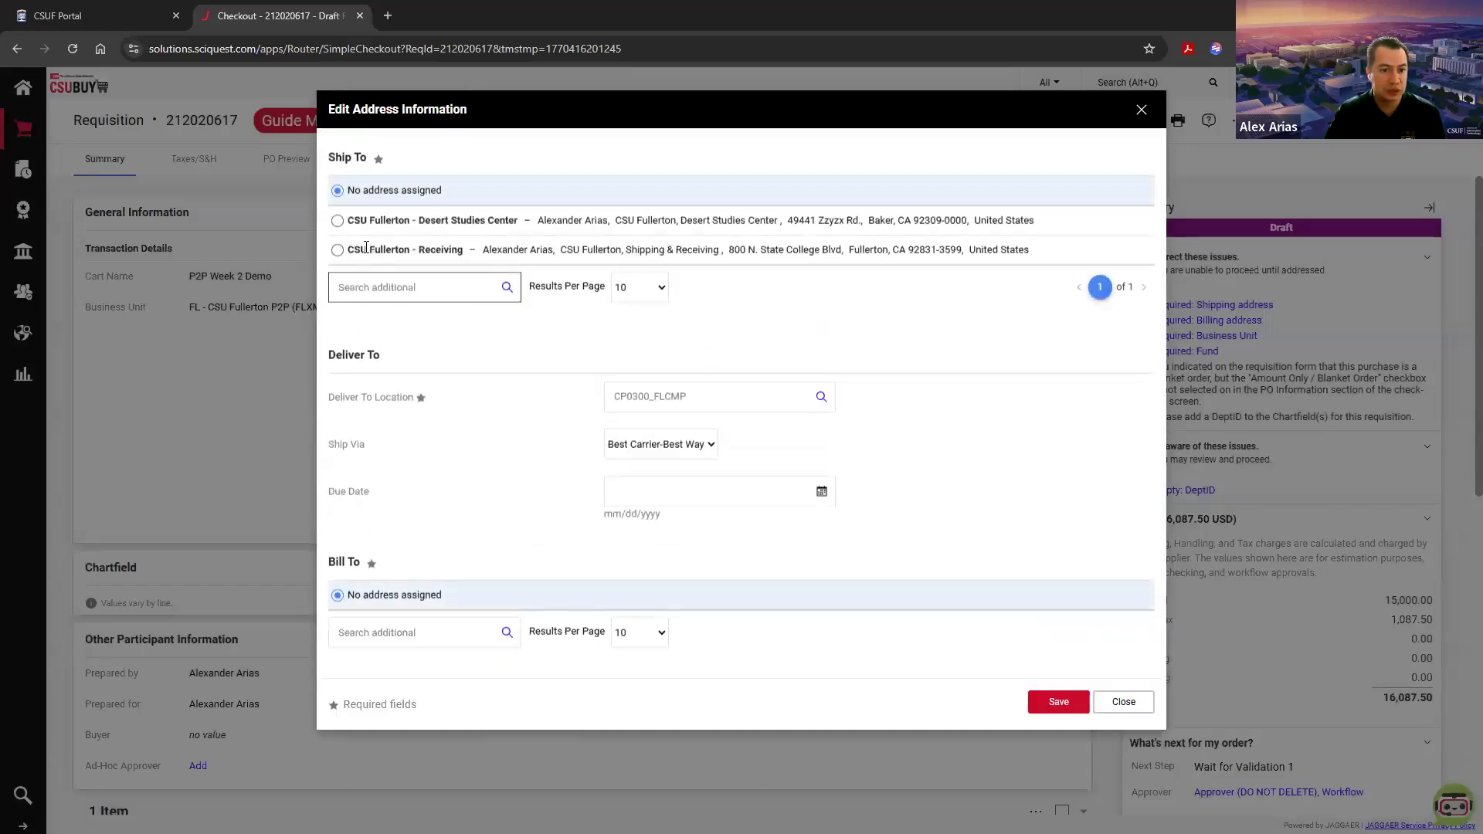
left_click(338, 251)
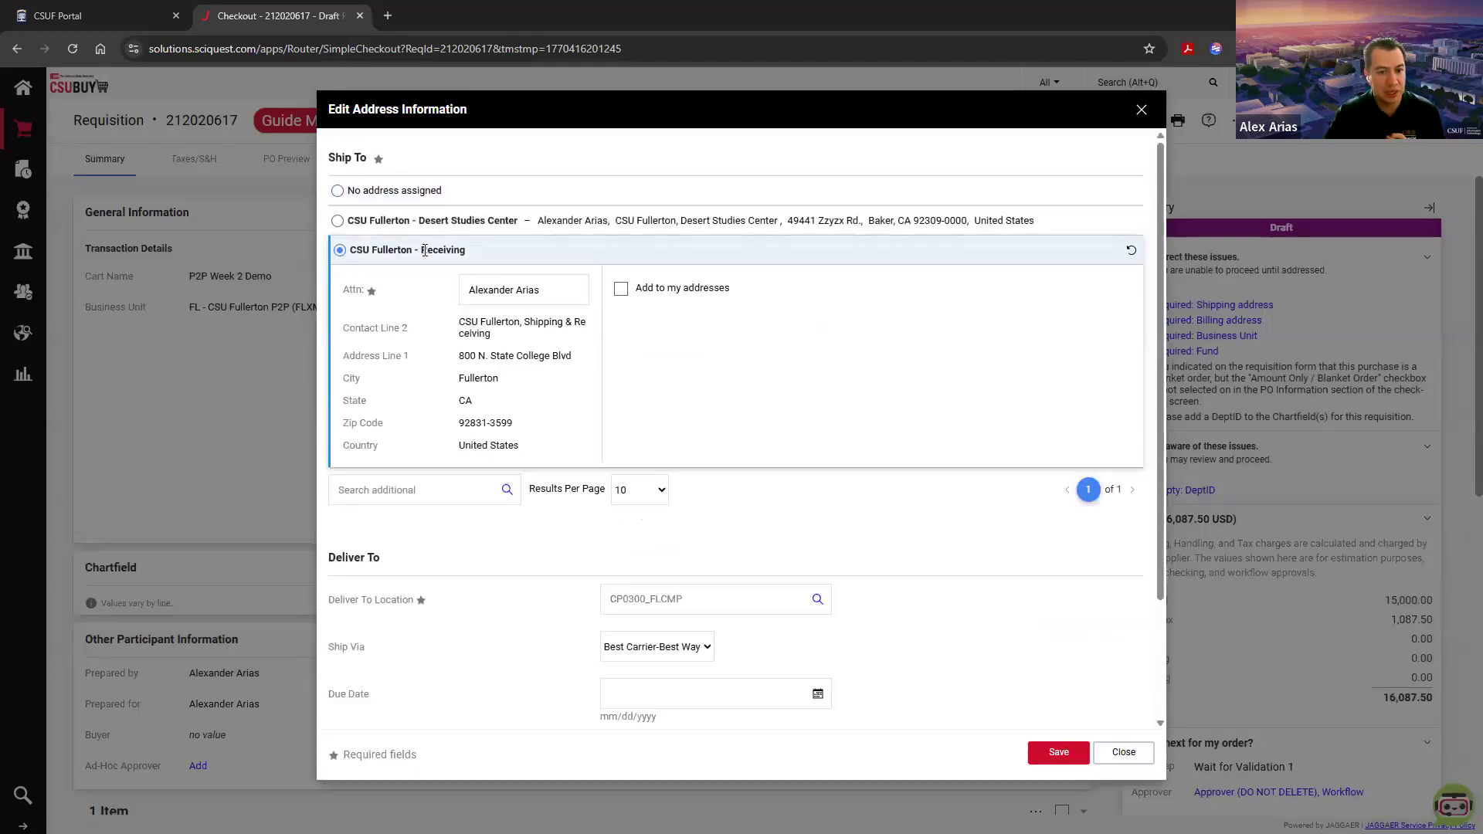
left_click(337, 222)
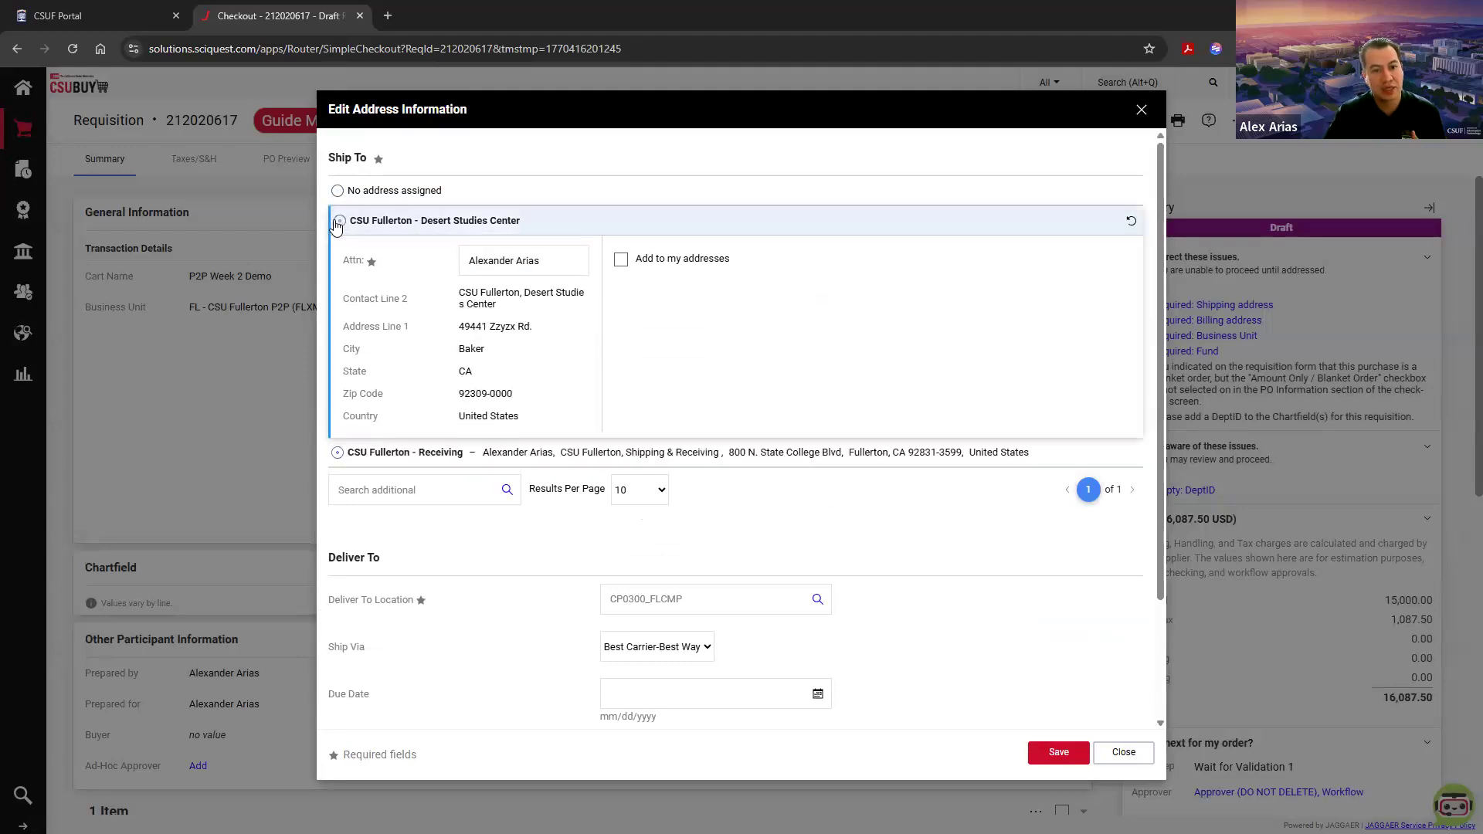
left_click(337, 454)
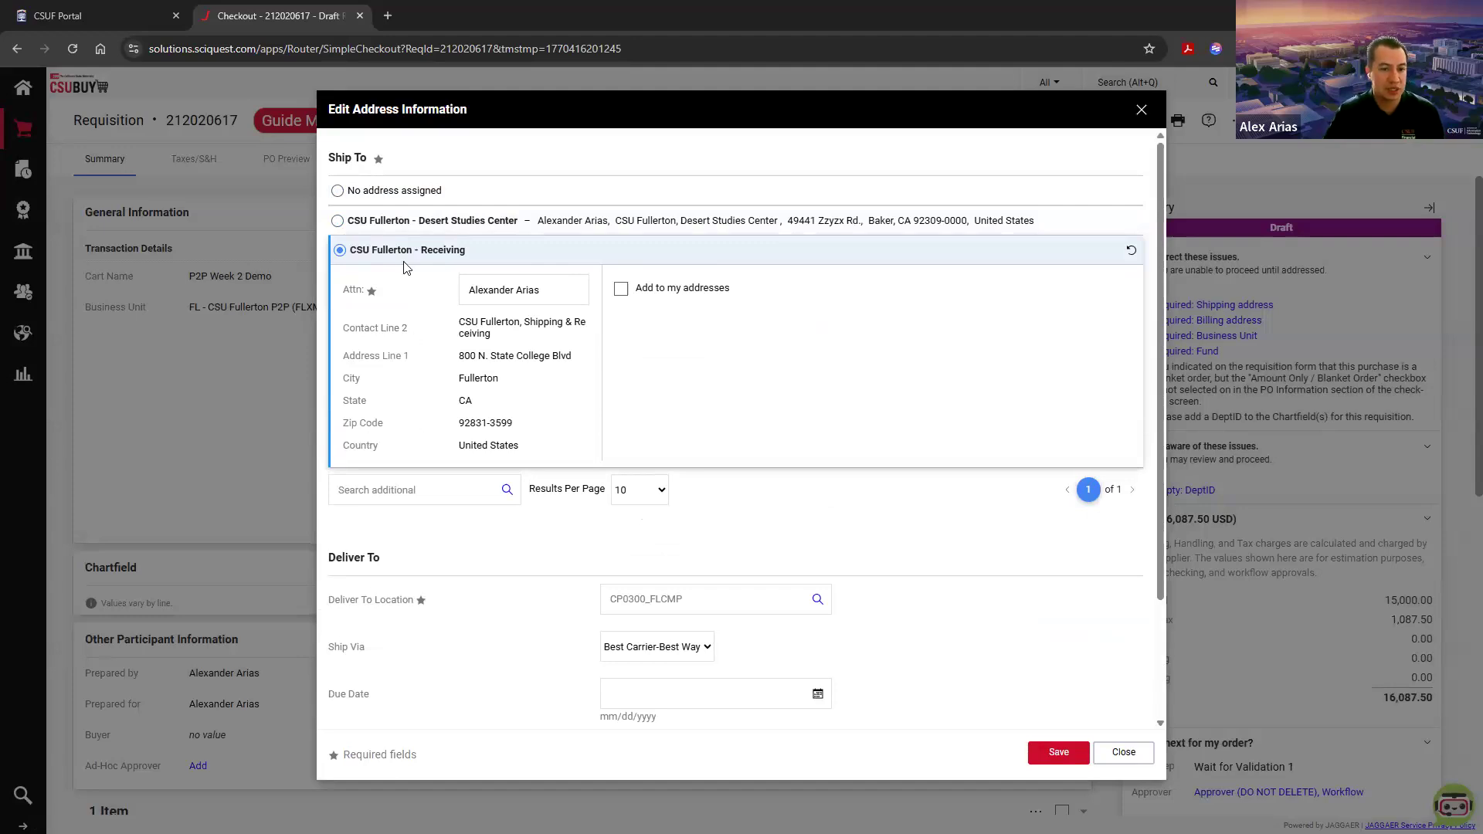
triple_click(445, 251)
left_click(471, 250)
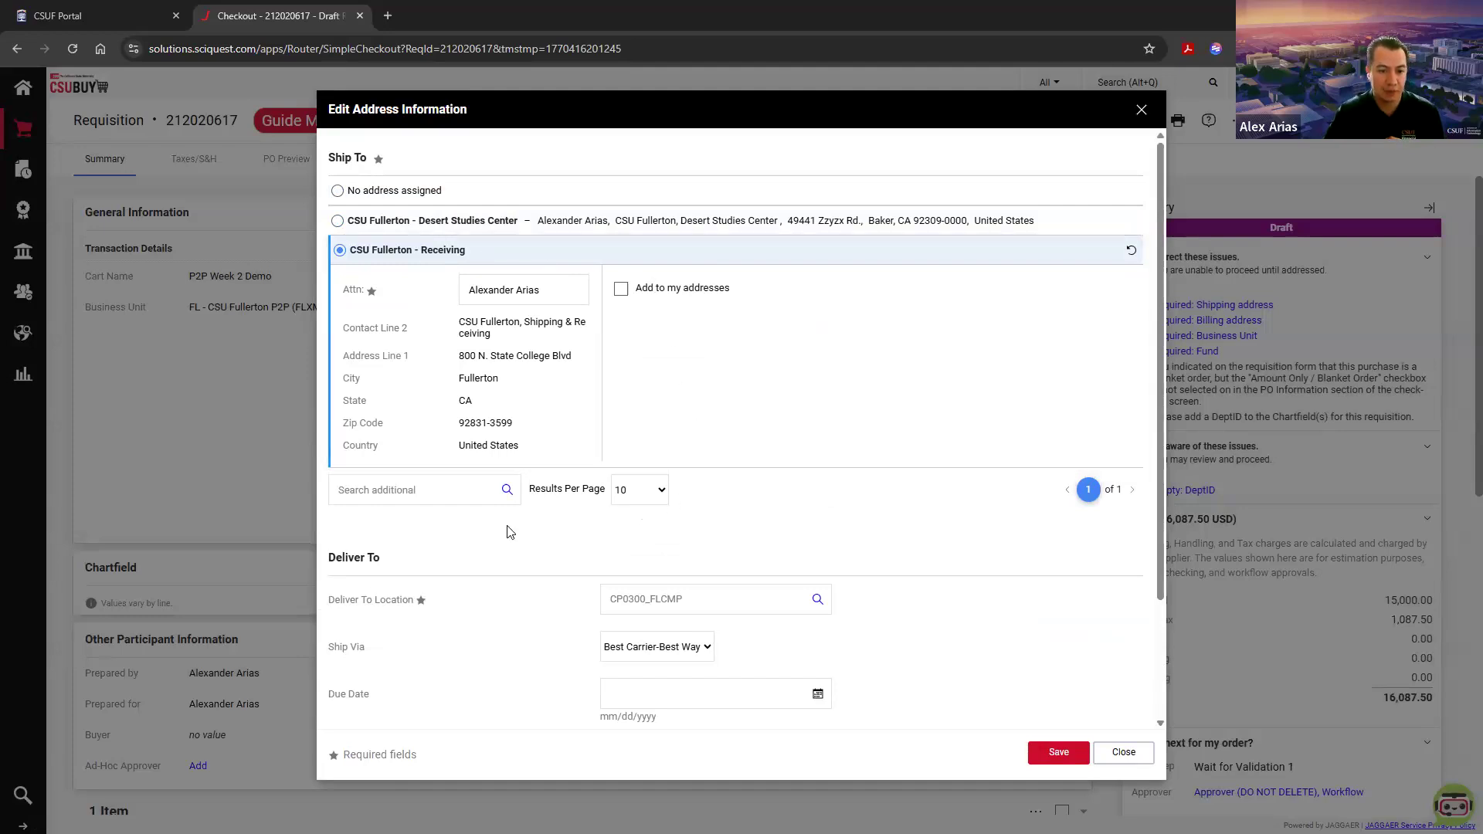
Step: Choose CSU Fullerton - Campus Bill To as the Bill To address and save the address information
scroll(510, 532, "down", 2)
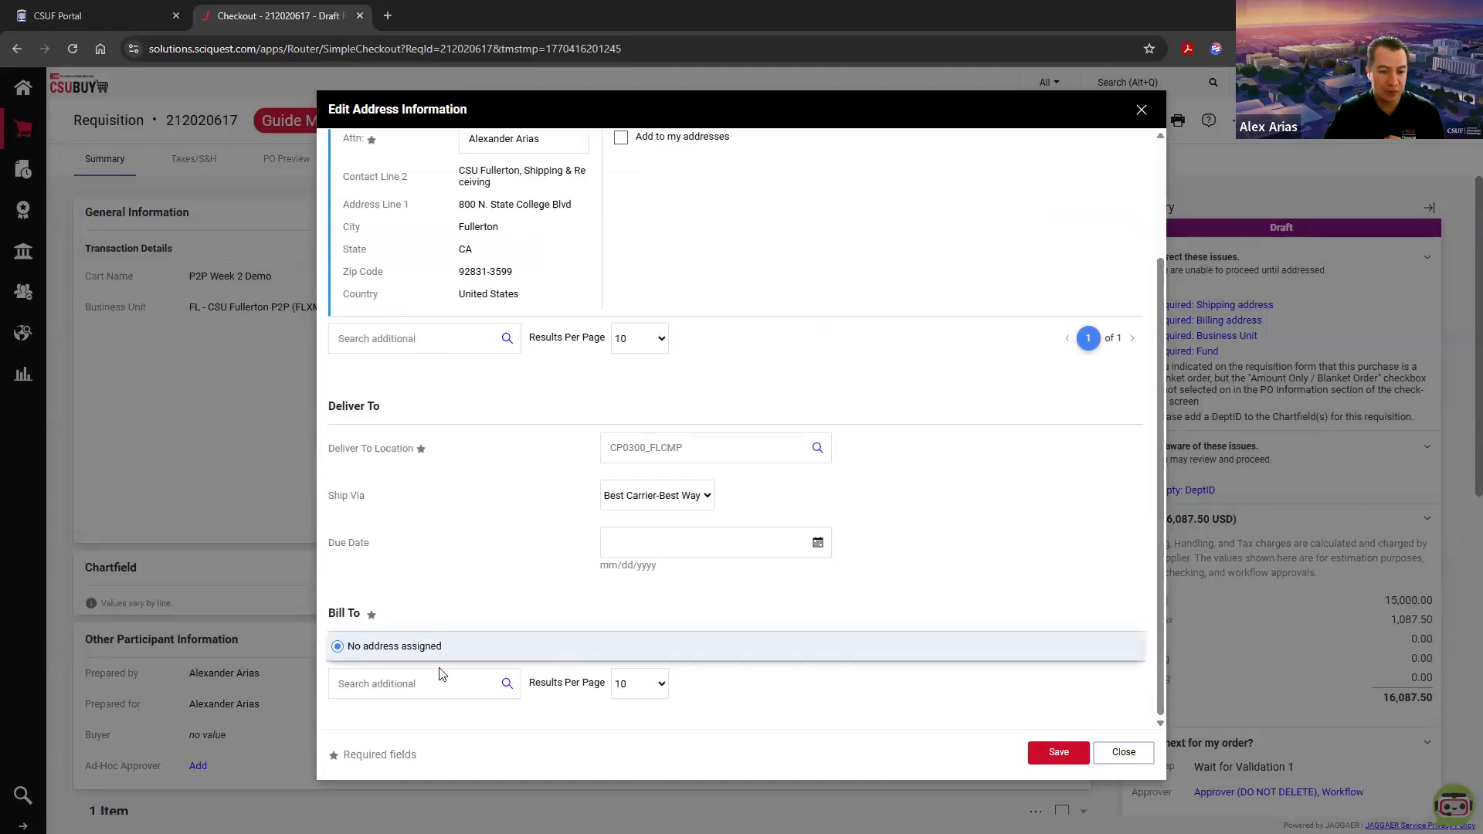
left_click(506, 685)
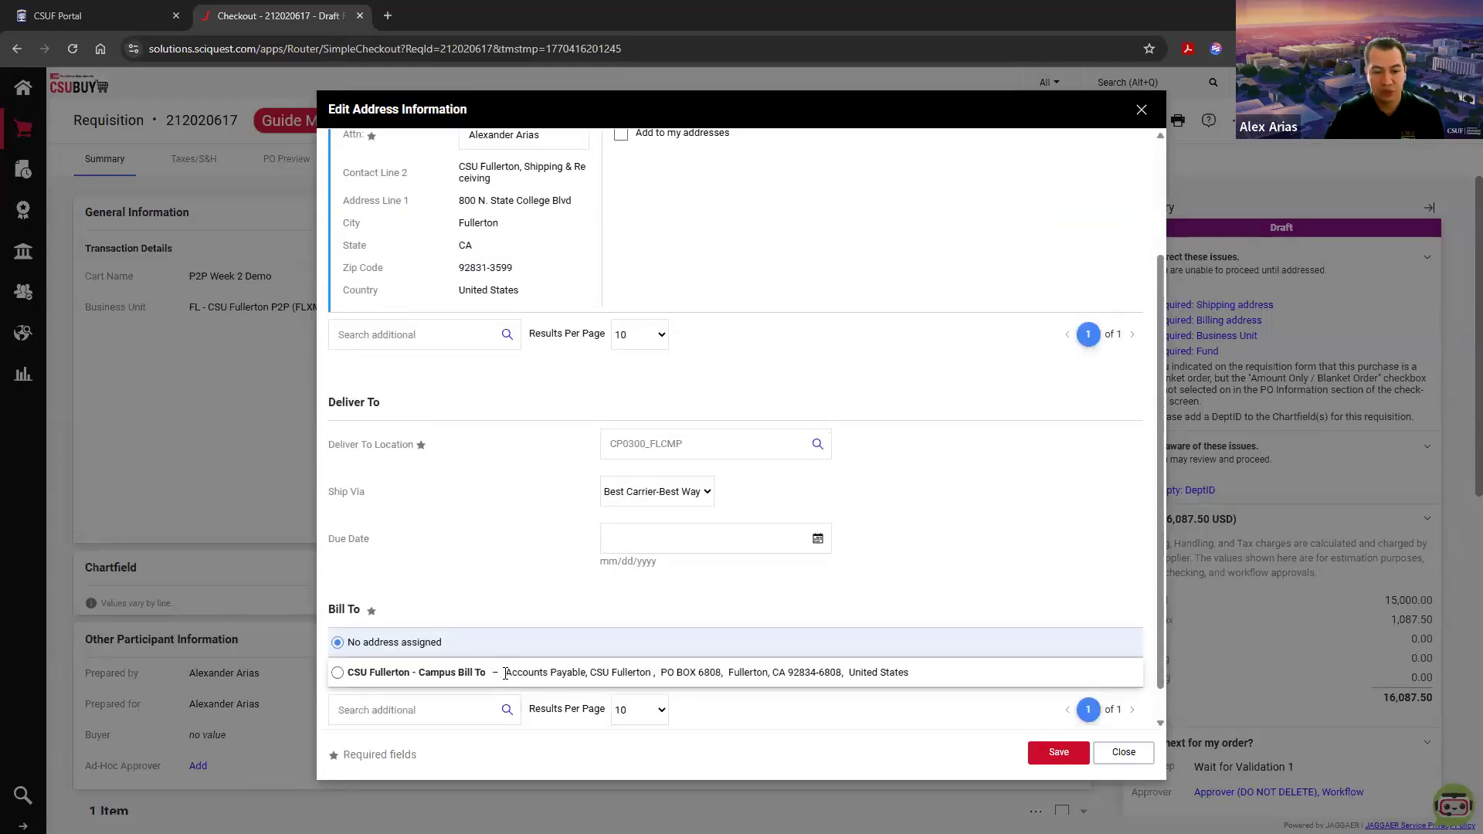
scroll(357, 651, "down", 1)
left_click(337, 638)
scroll(591, 666, "down", 2)
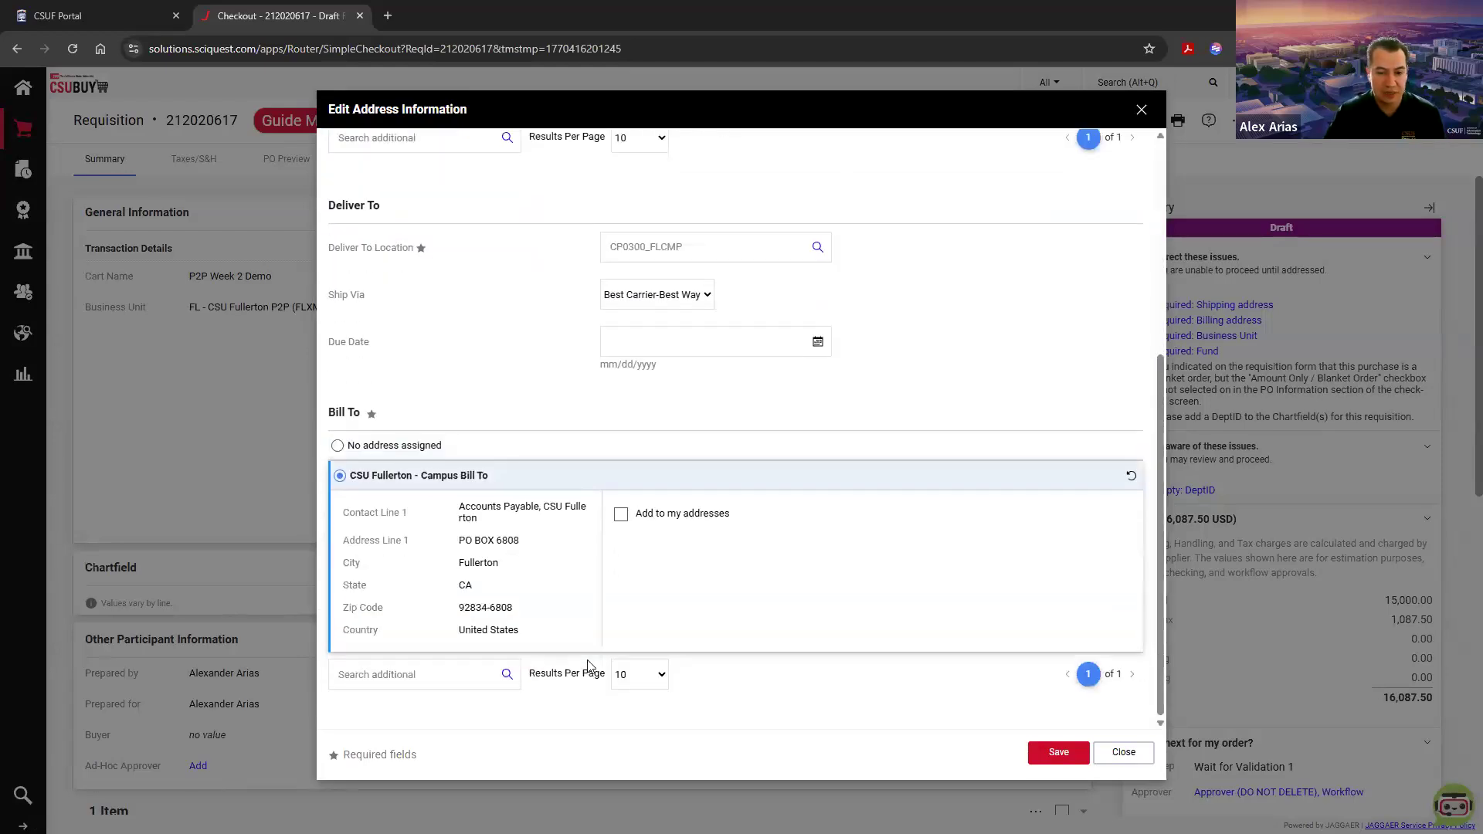
left_click(1058, 756)
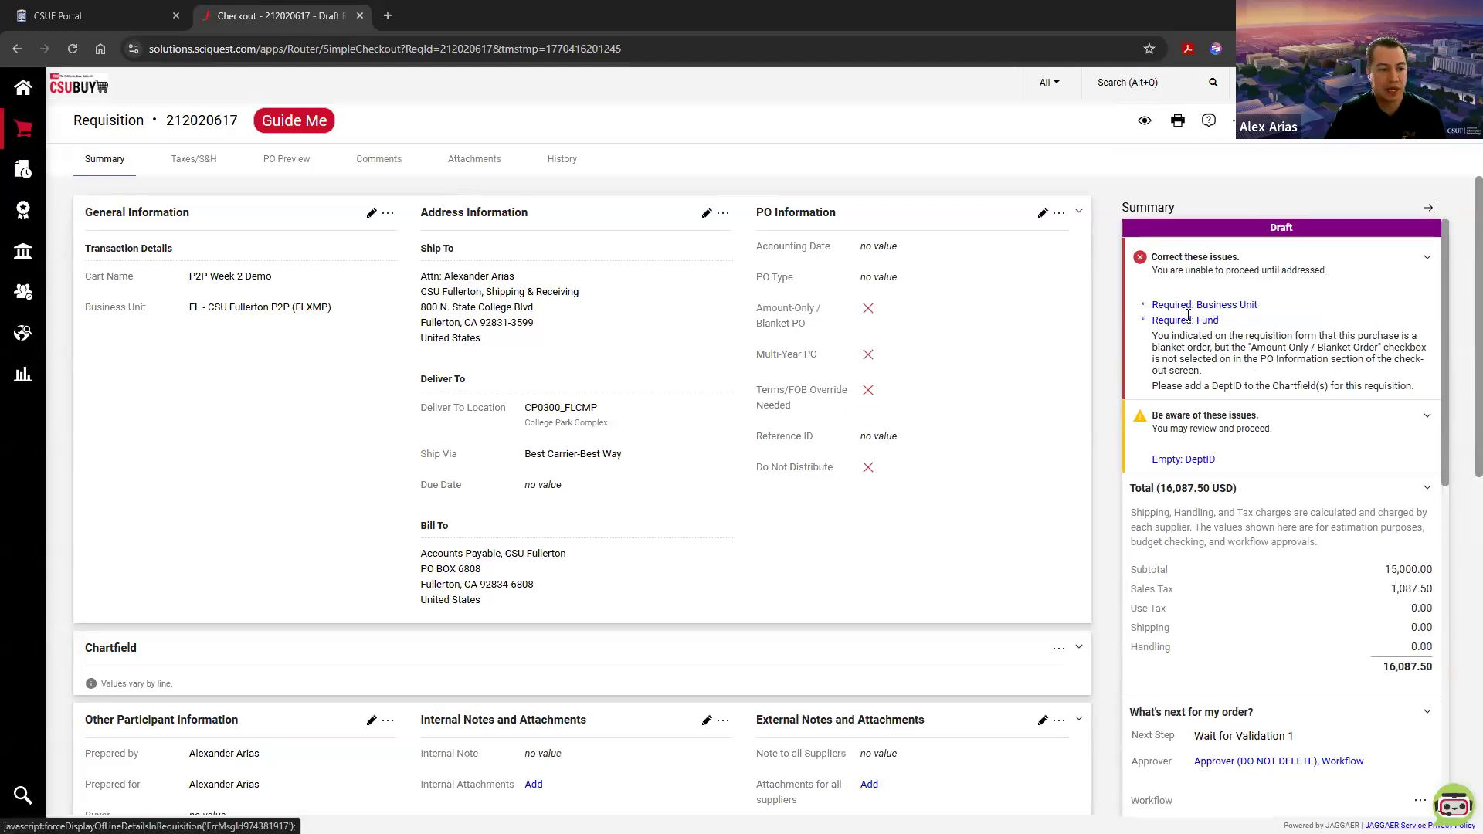
scroll(934, 513, "down", 1)
scroll(934, 514, "up", 1)
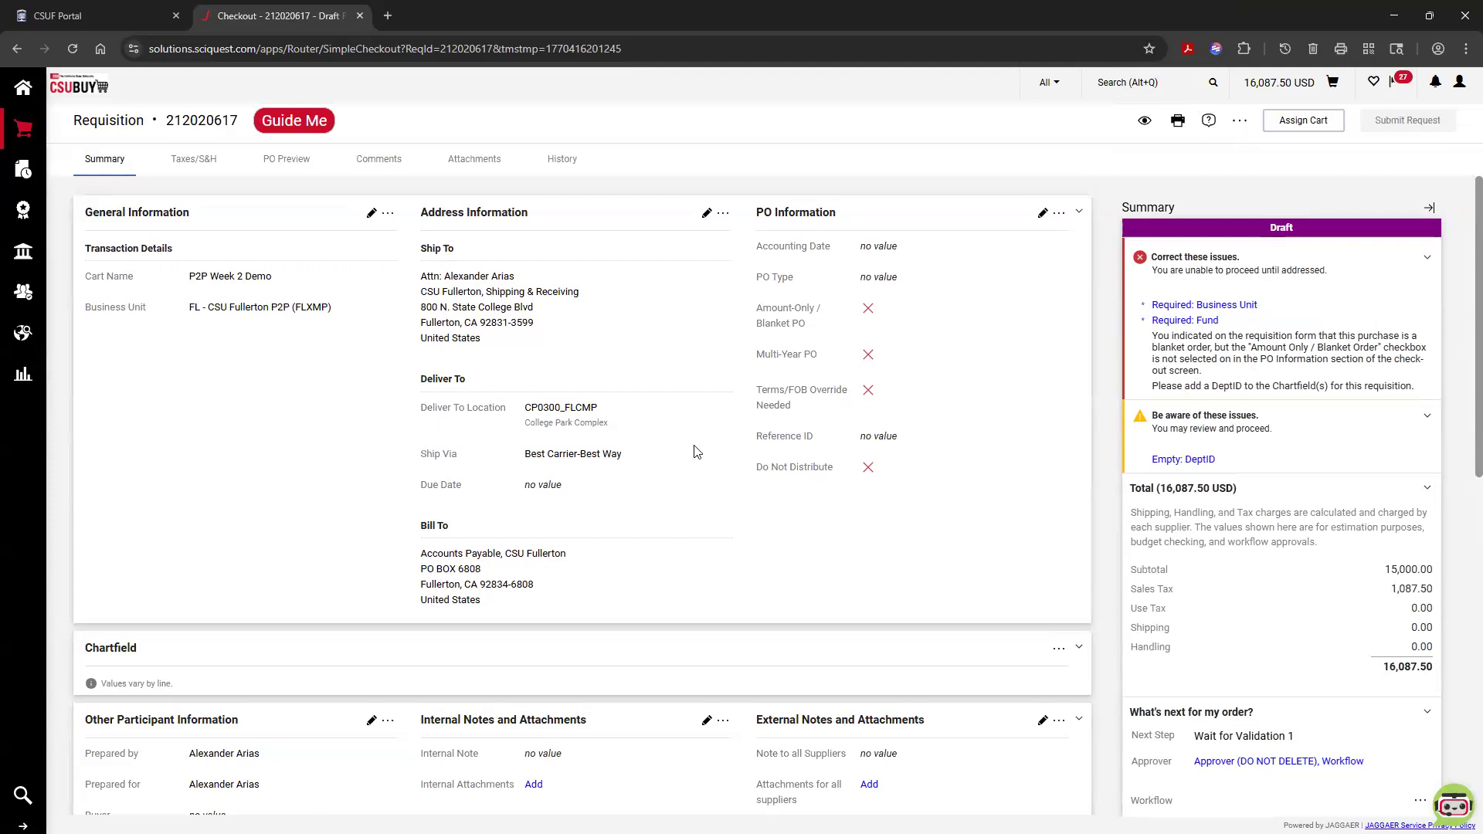
left_click_drag(614, 426, 433, 422)
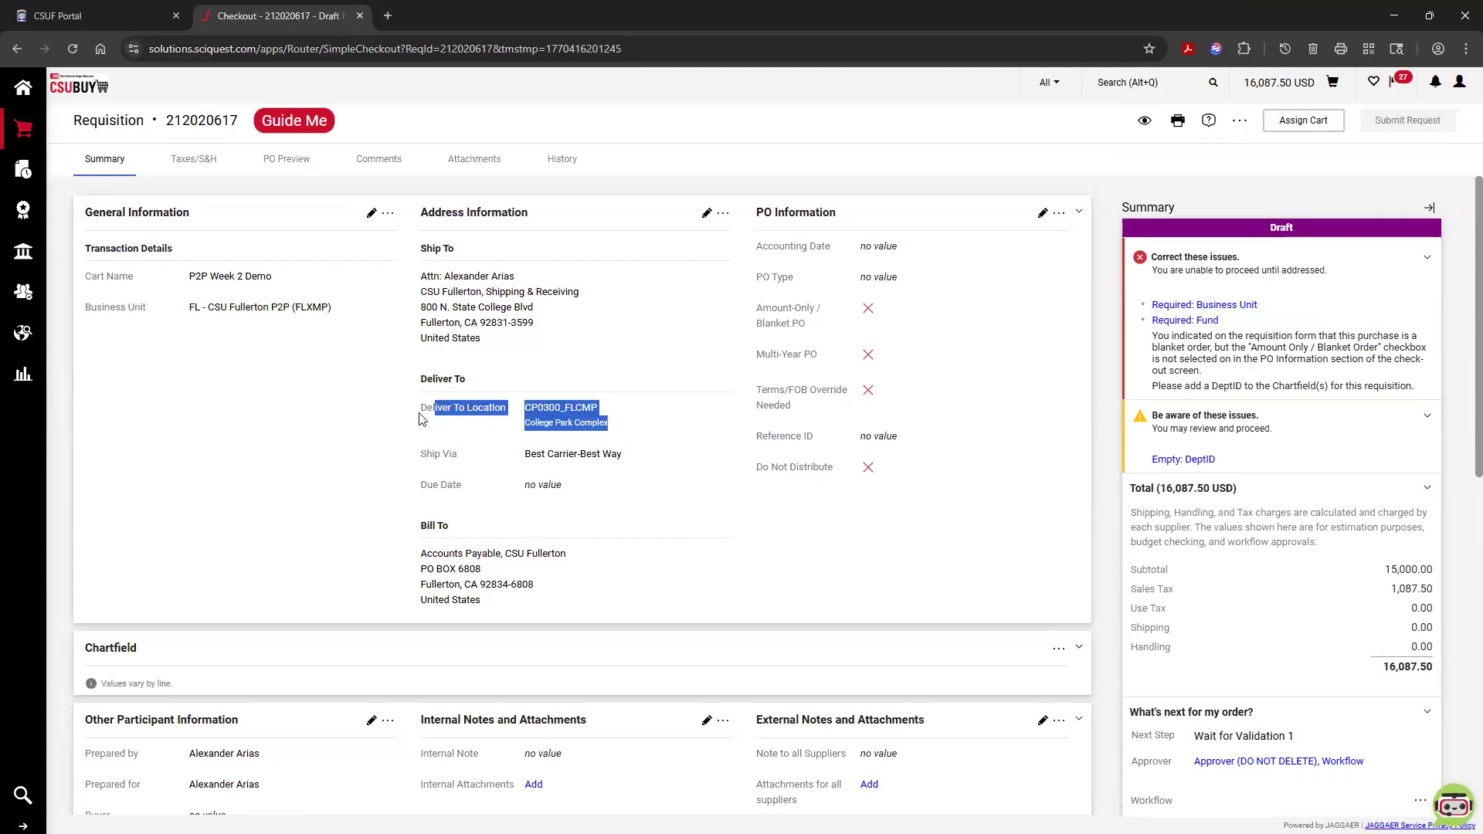
left_click(418, 412)
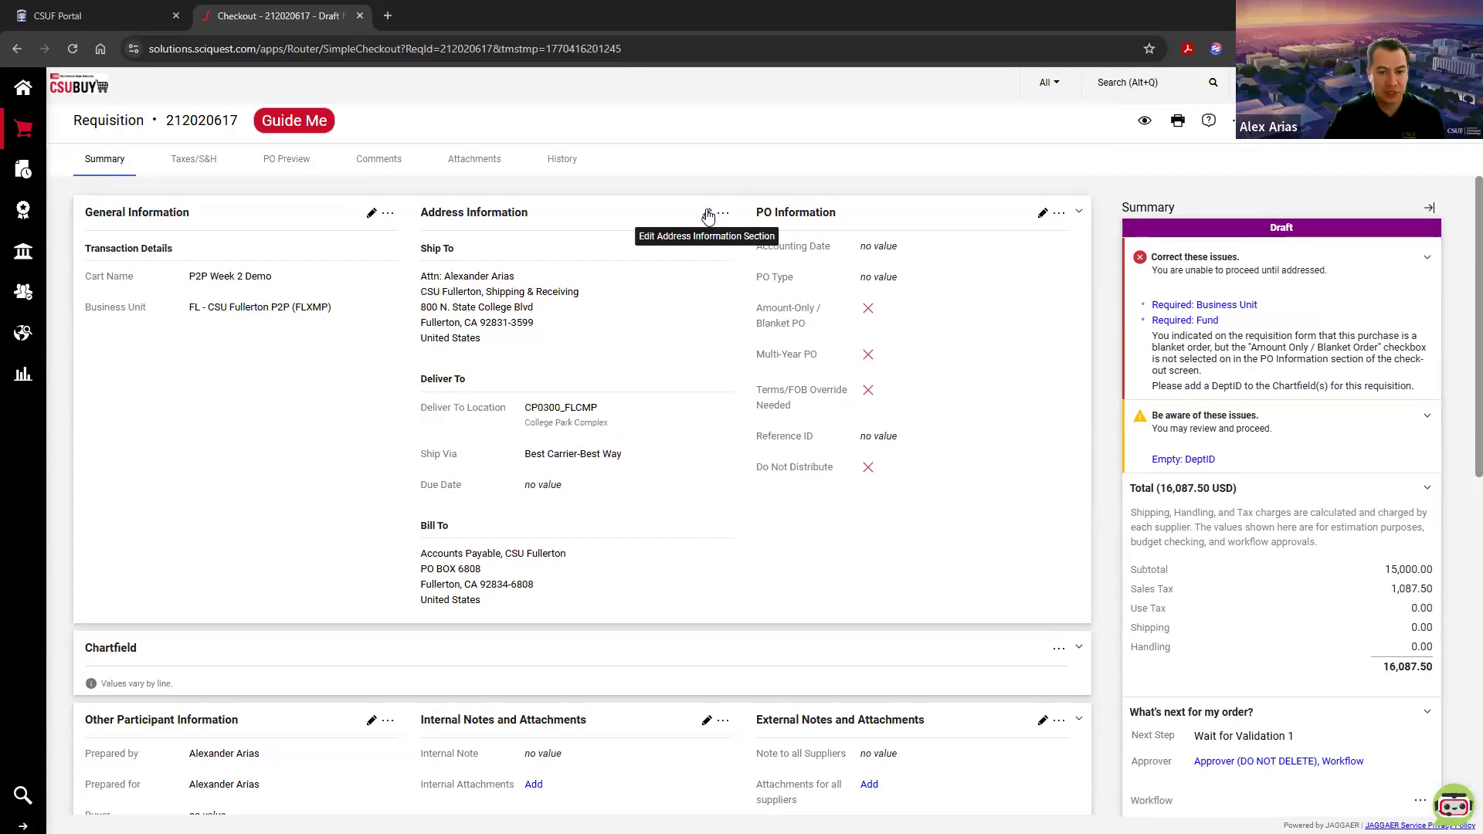
left_click_drag(421, 413, 631, 426)
left_click(631, 425)
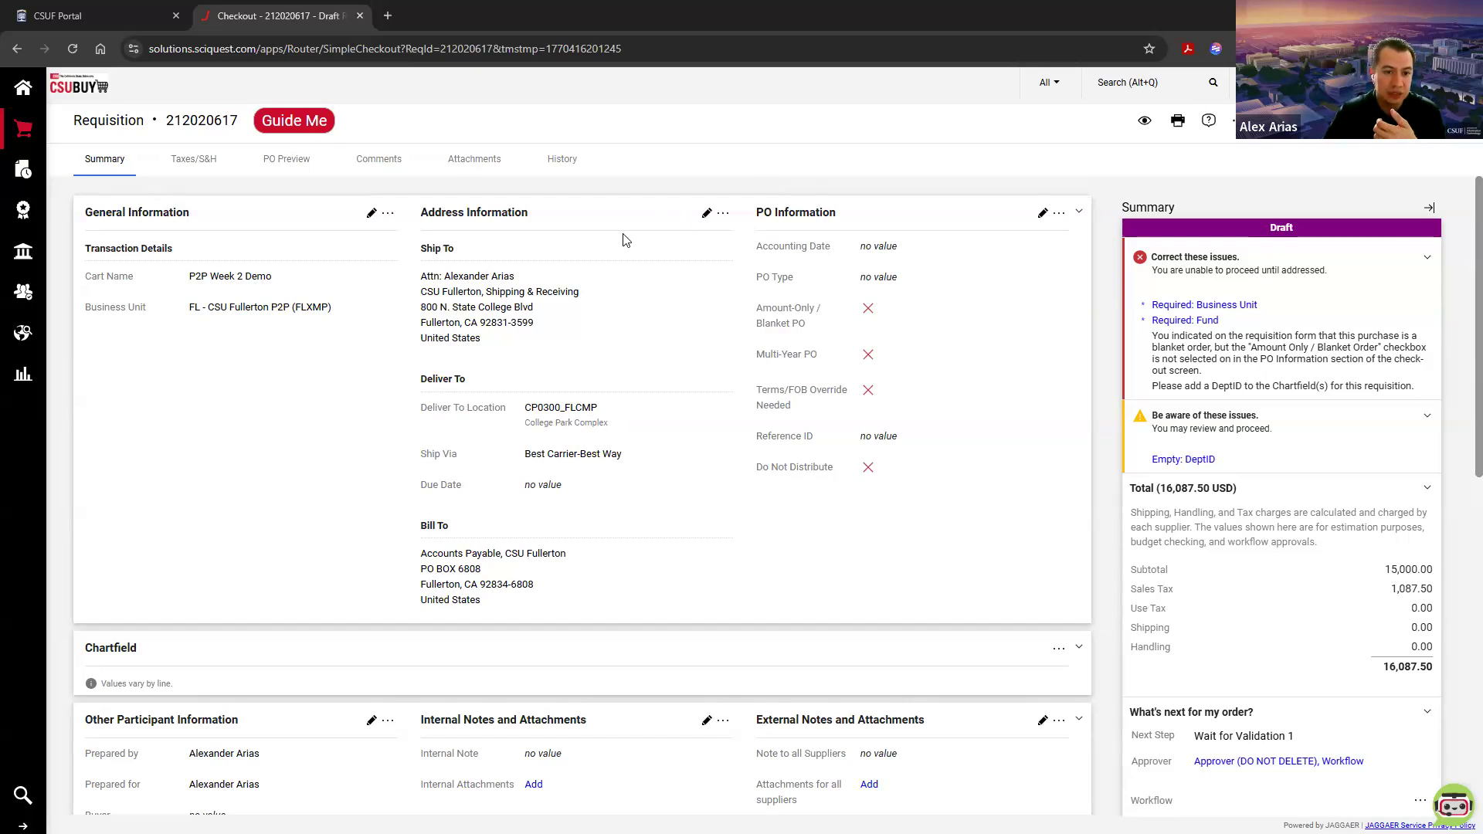
Step: Append the room number CP-376 to the name in the Ship To attention line and save the address information
left_click(705, 213)
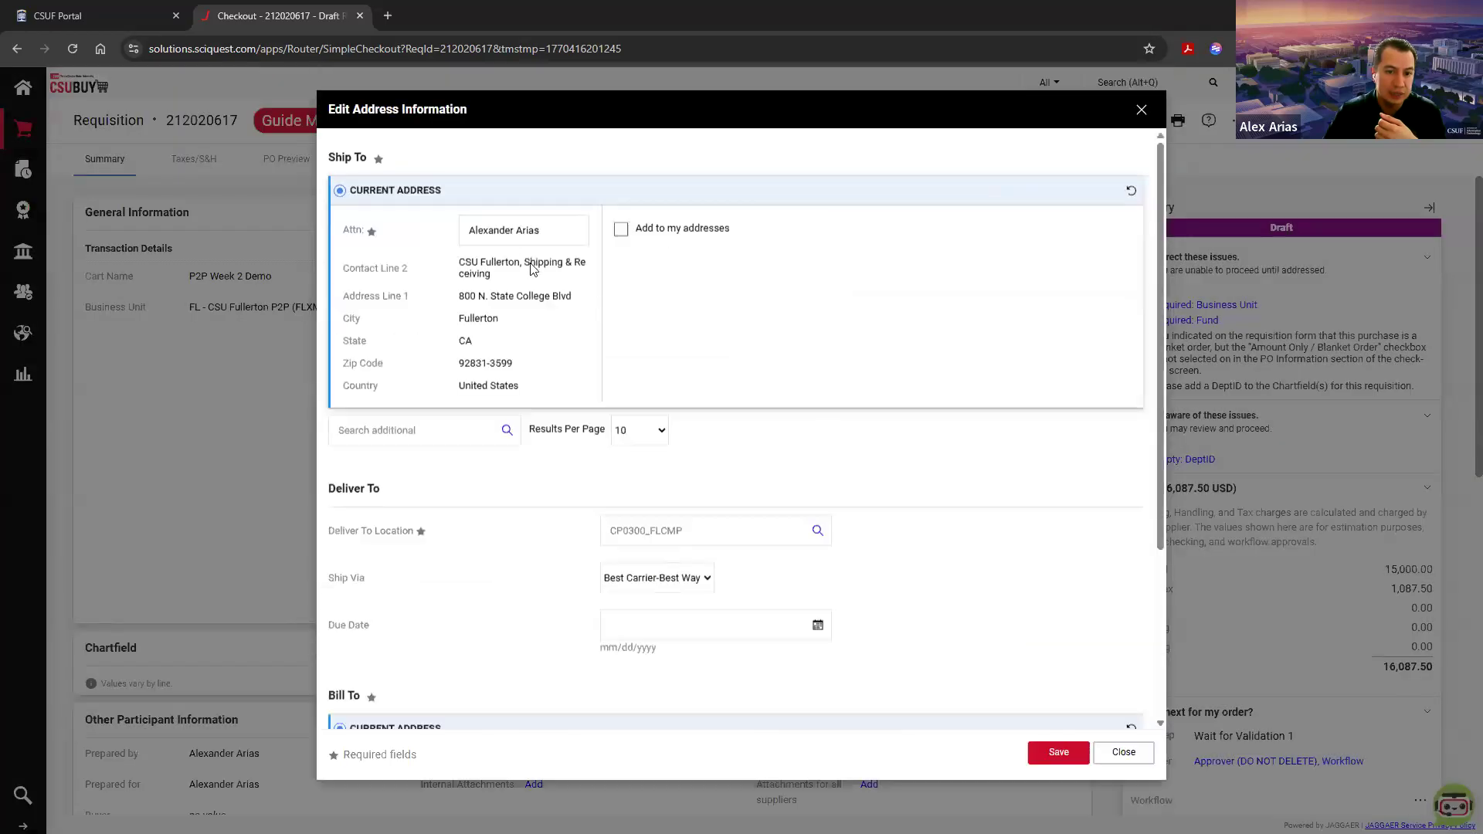
left_click(541, 230)
left_click_drag(541, 230, 472, 230)
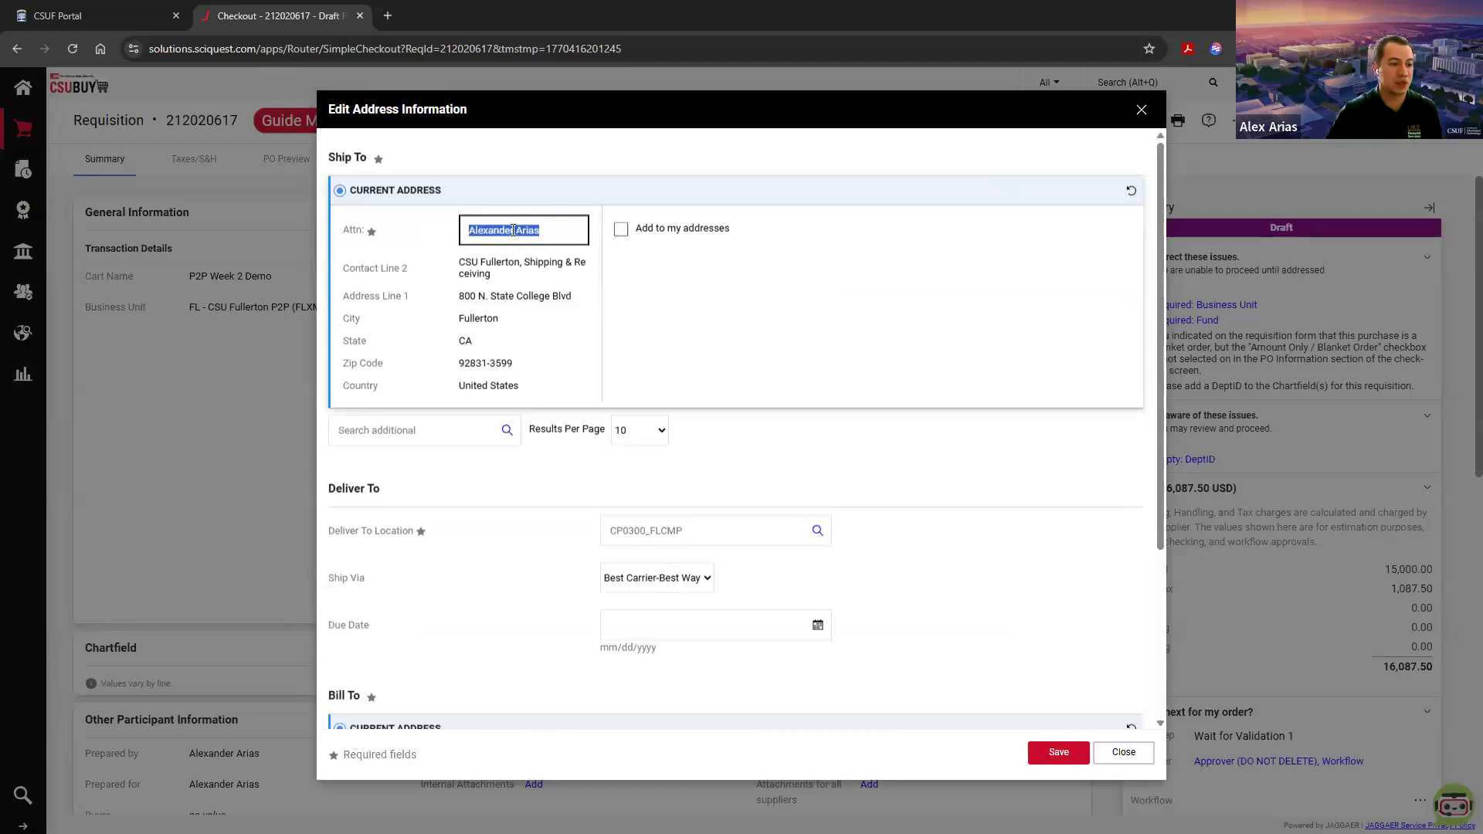
left_click(562, 227)
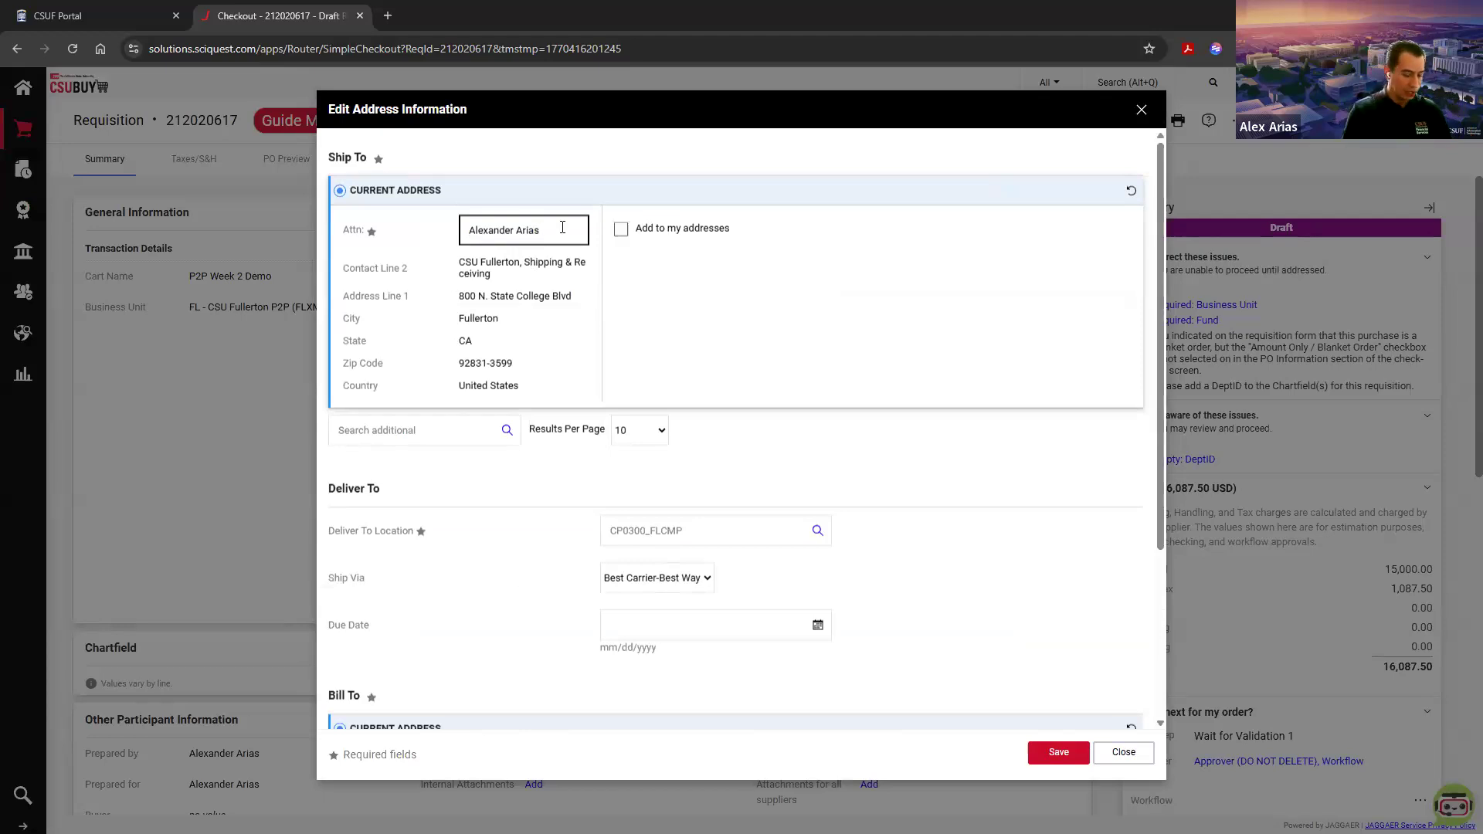
type("CP")
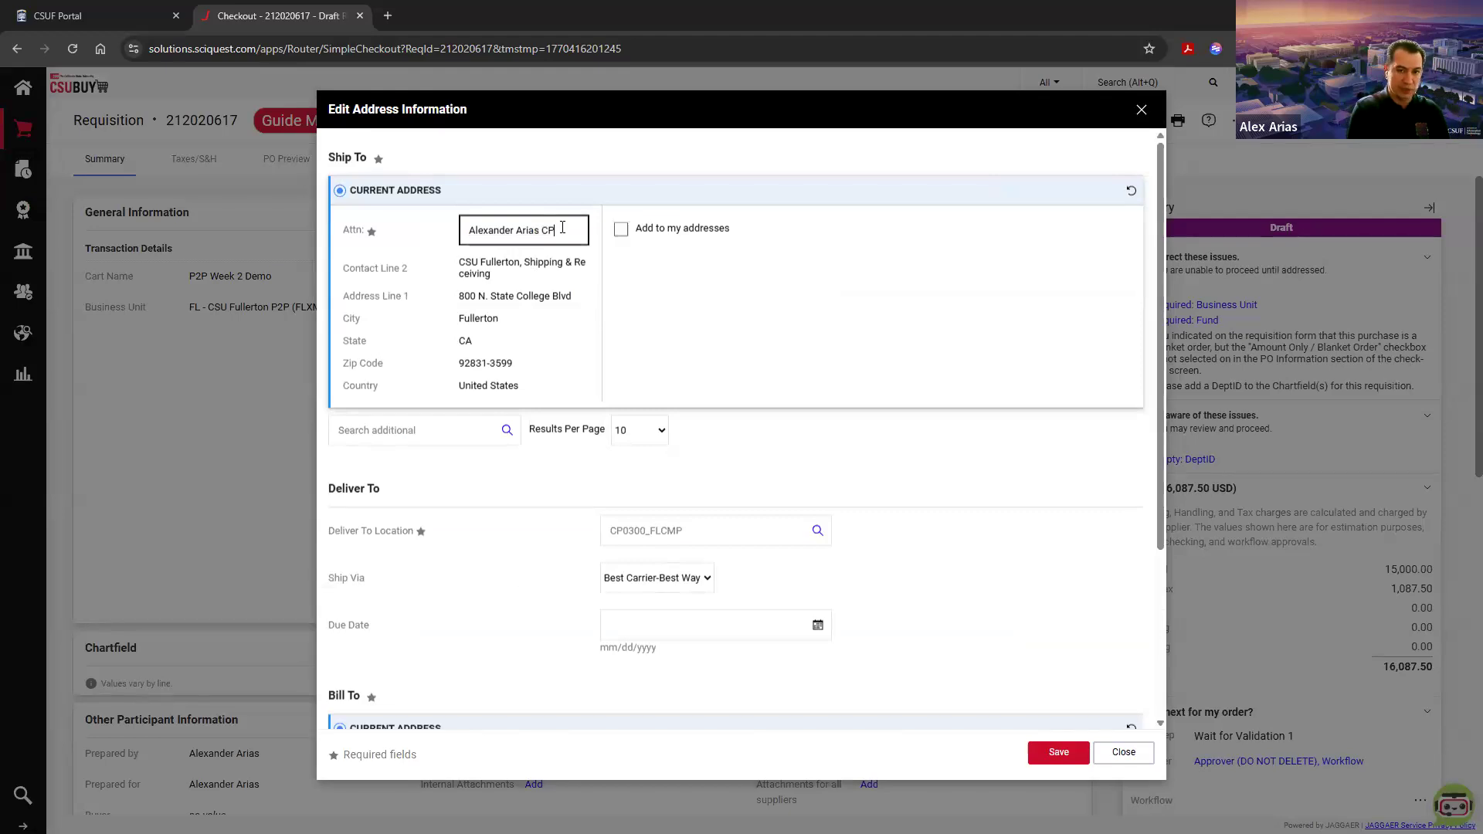
type("-076")
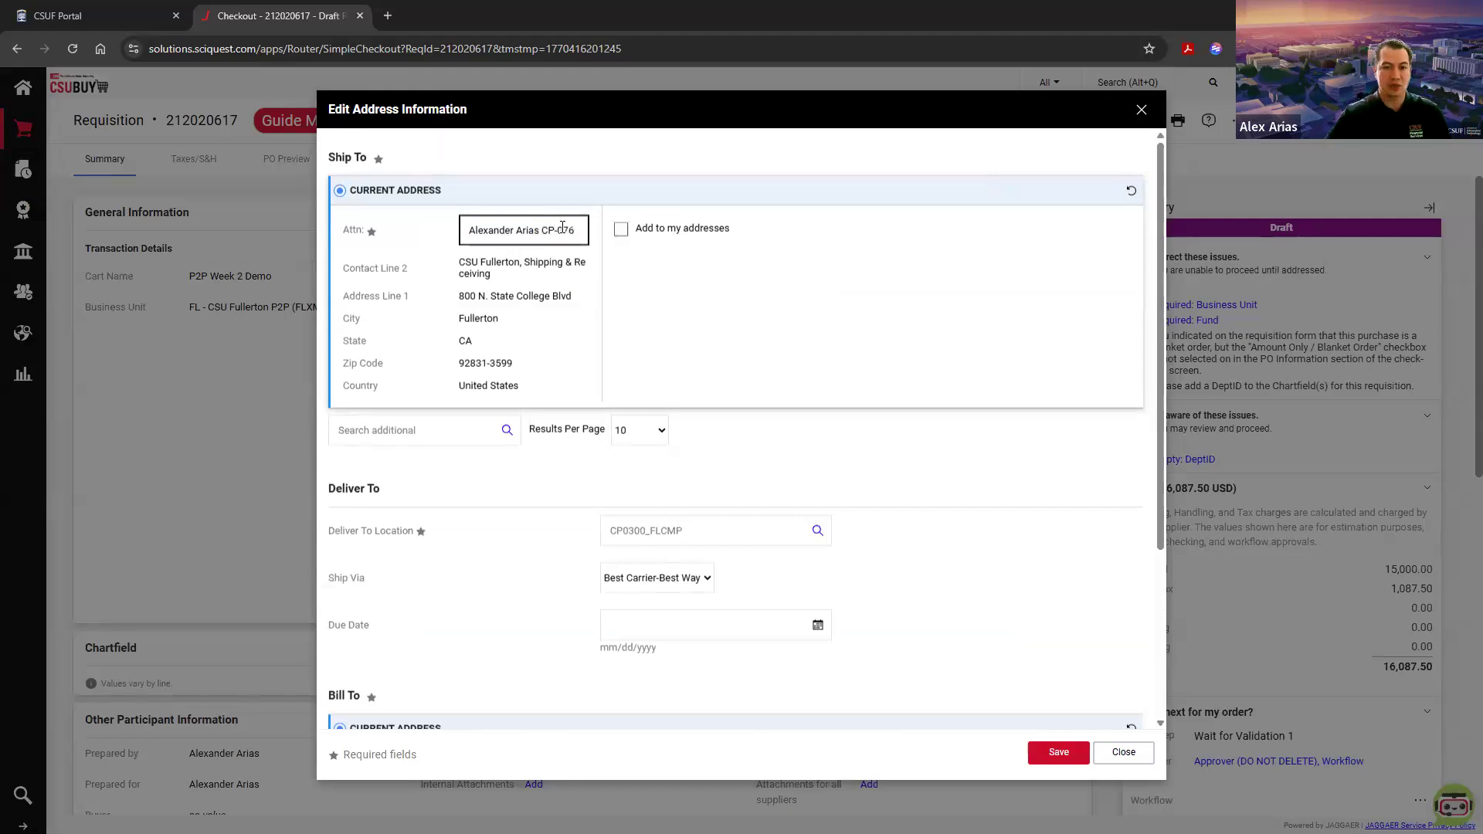
key("BackSpace")
type("3")
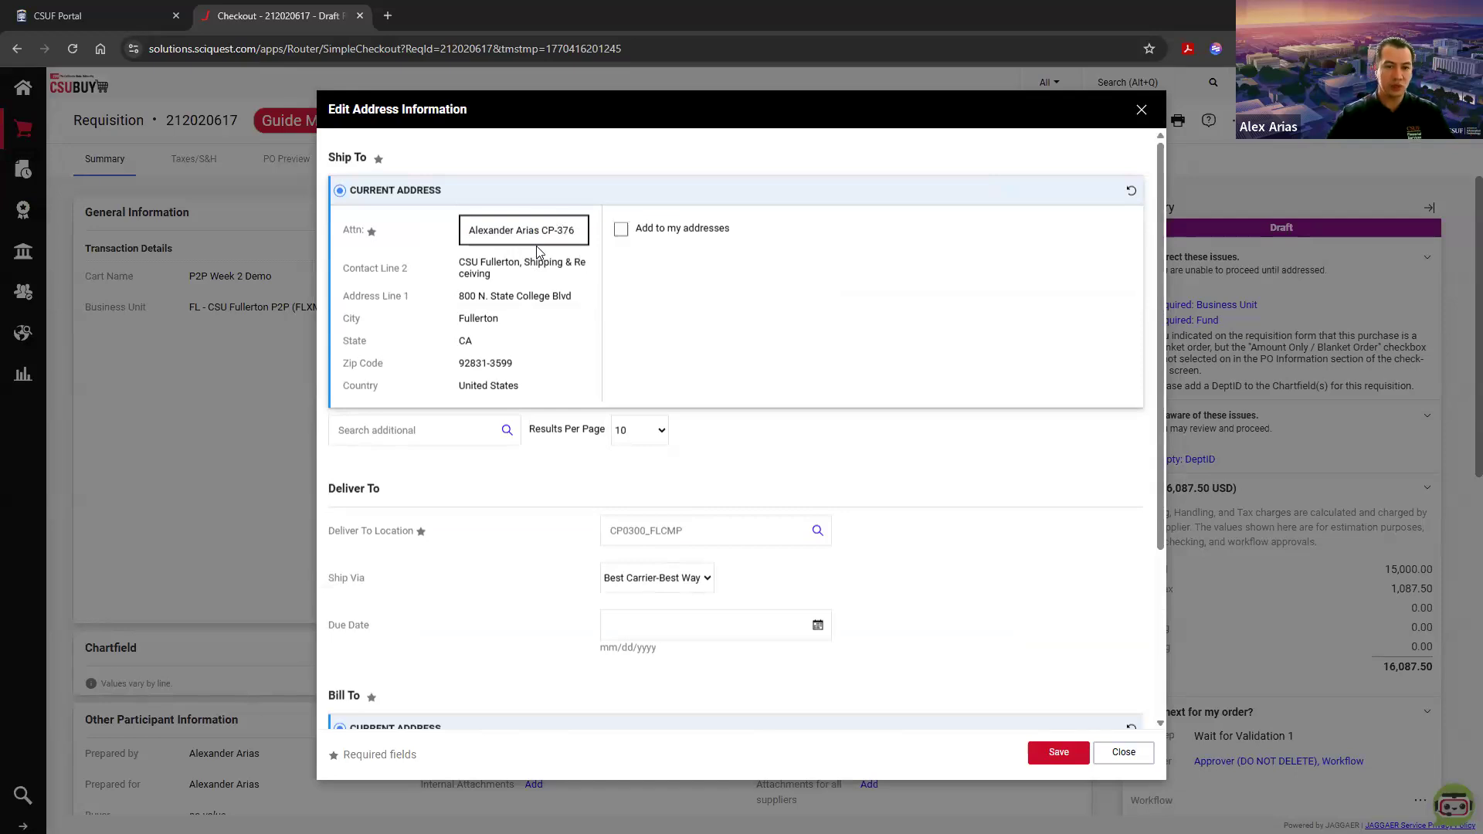
left_click_drag(542, 229, 580, 229)
left_click(581, 229)
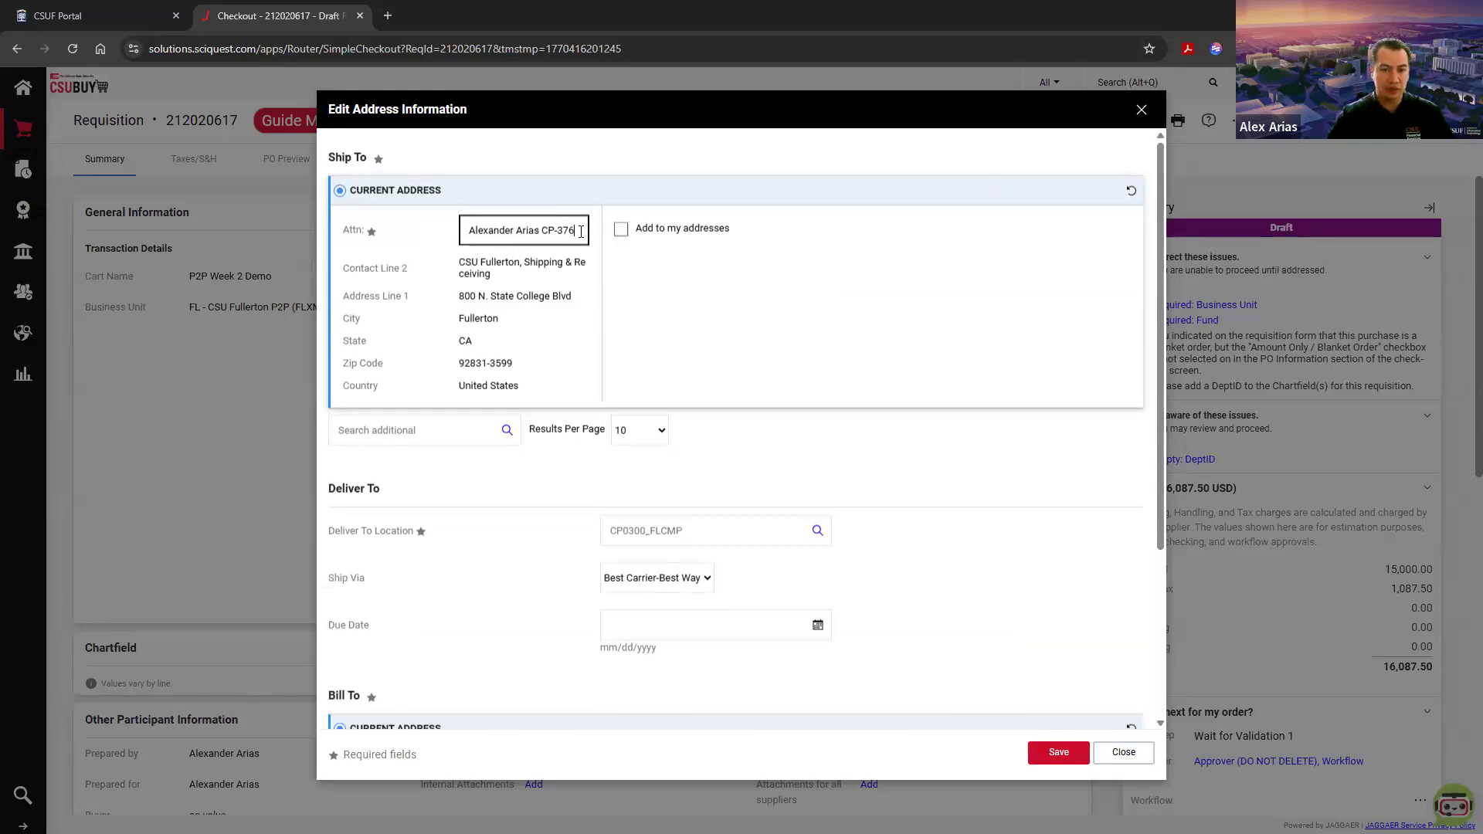
triple_click(515, 236)
left_click(471, 234)
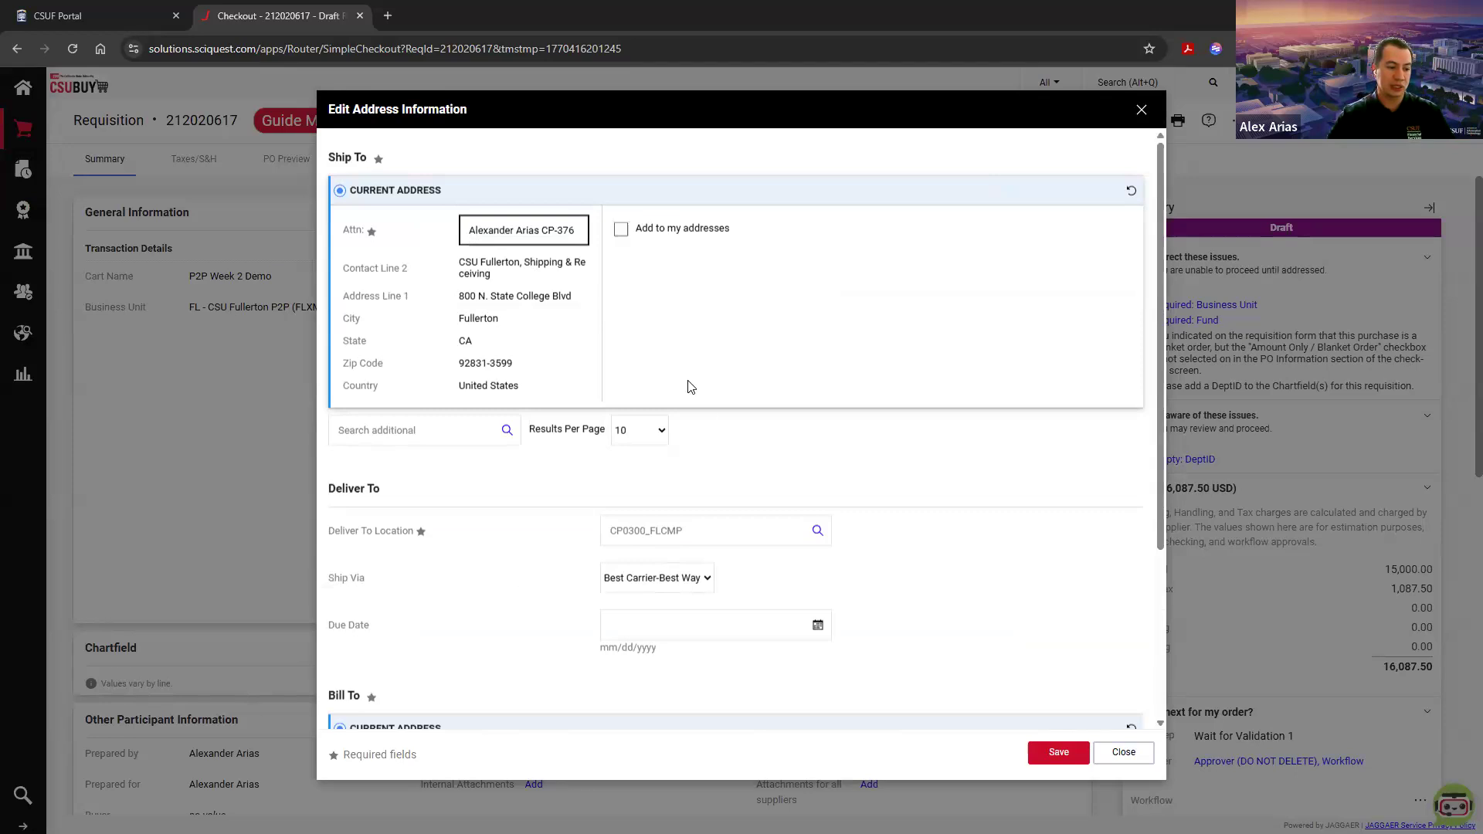
left_click(1058, 753)
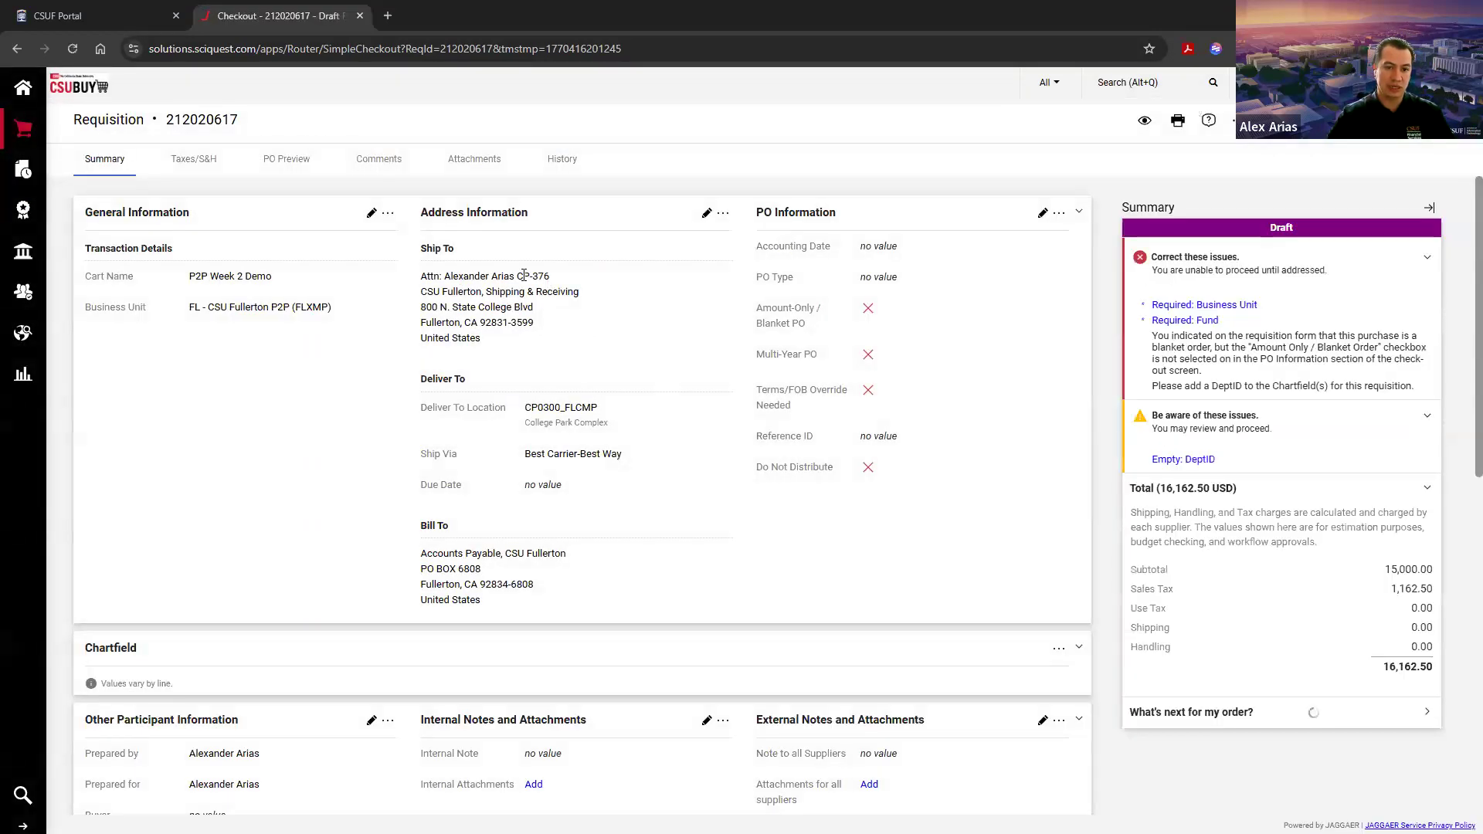
left_click_drag(549, 276, 518, 276)
left_click(521, 276)
left_click_drag(518, 275, 563, 277)
left_click(563, 277)
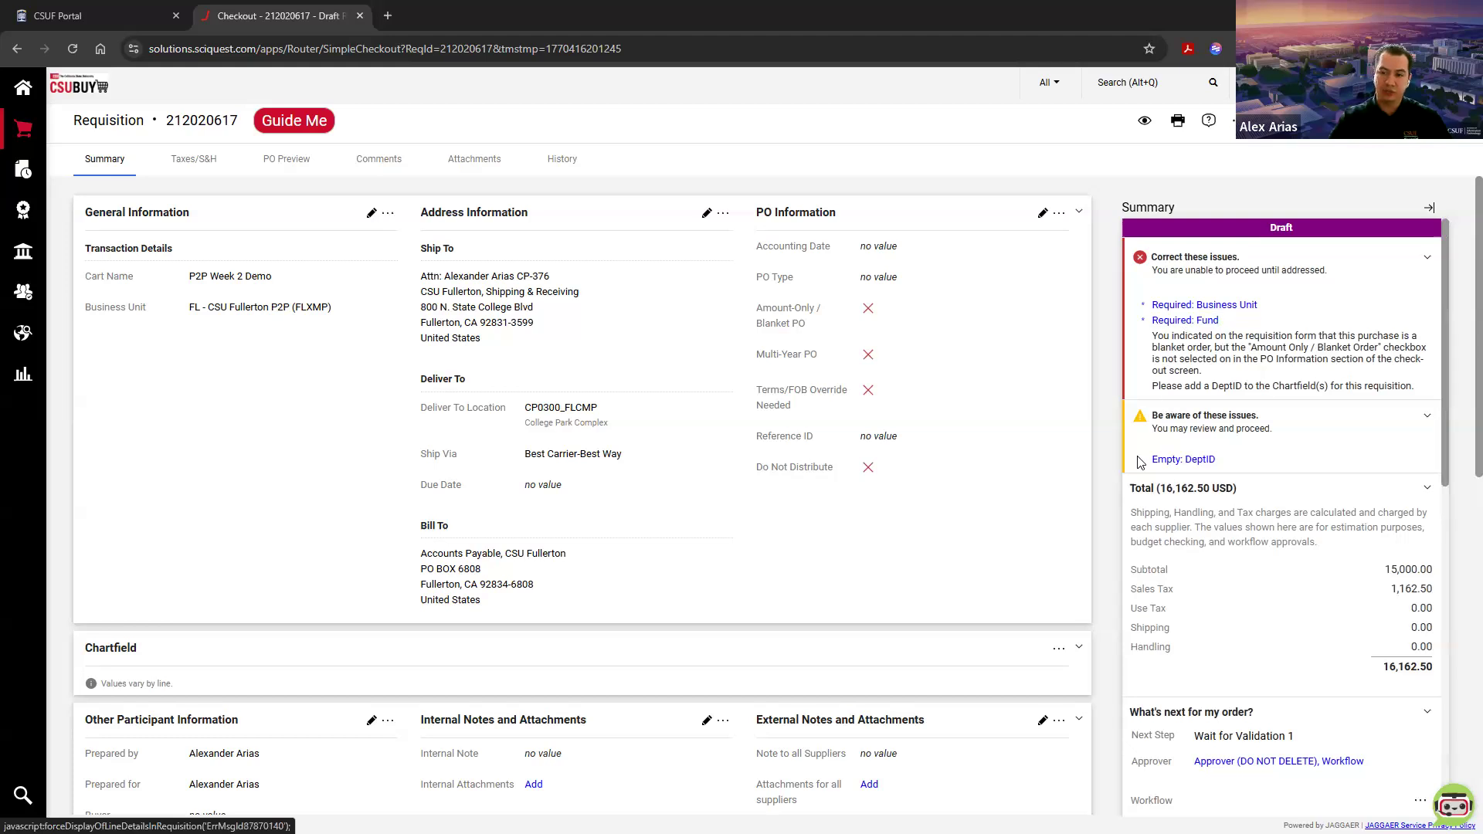
scroll(1138, 457, "down", 4)
scroll(1186, 446, "up", 4)
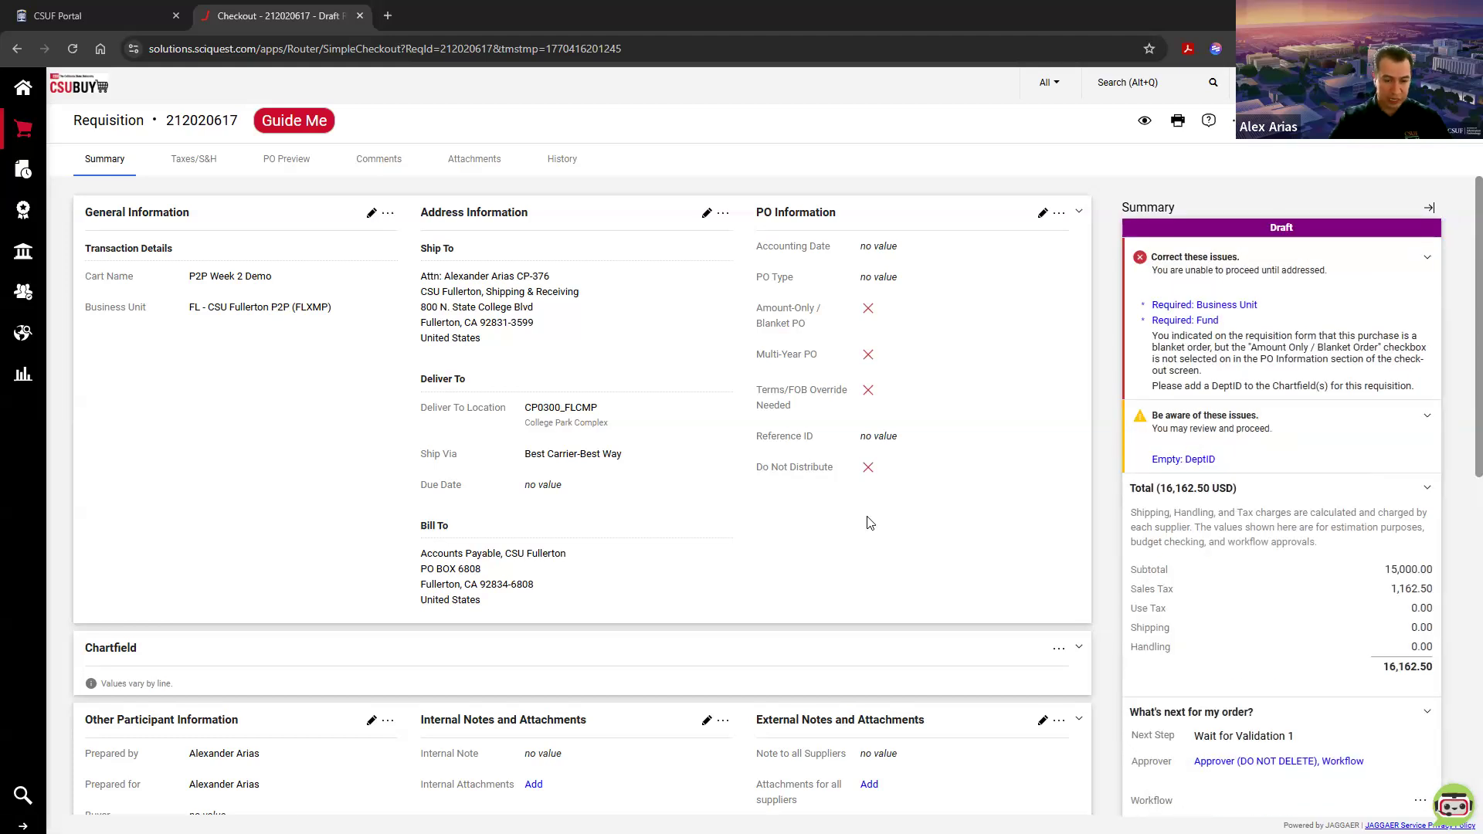
Step: Edit the Chartfield values of line 1, Blanket Order, and set the business unit to FLCMP - CSU Fullerton
scroll(867, 520, "down", 9)
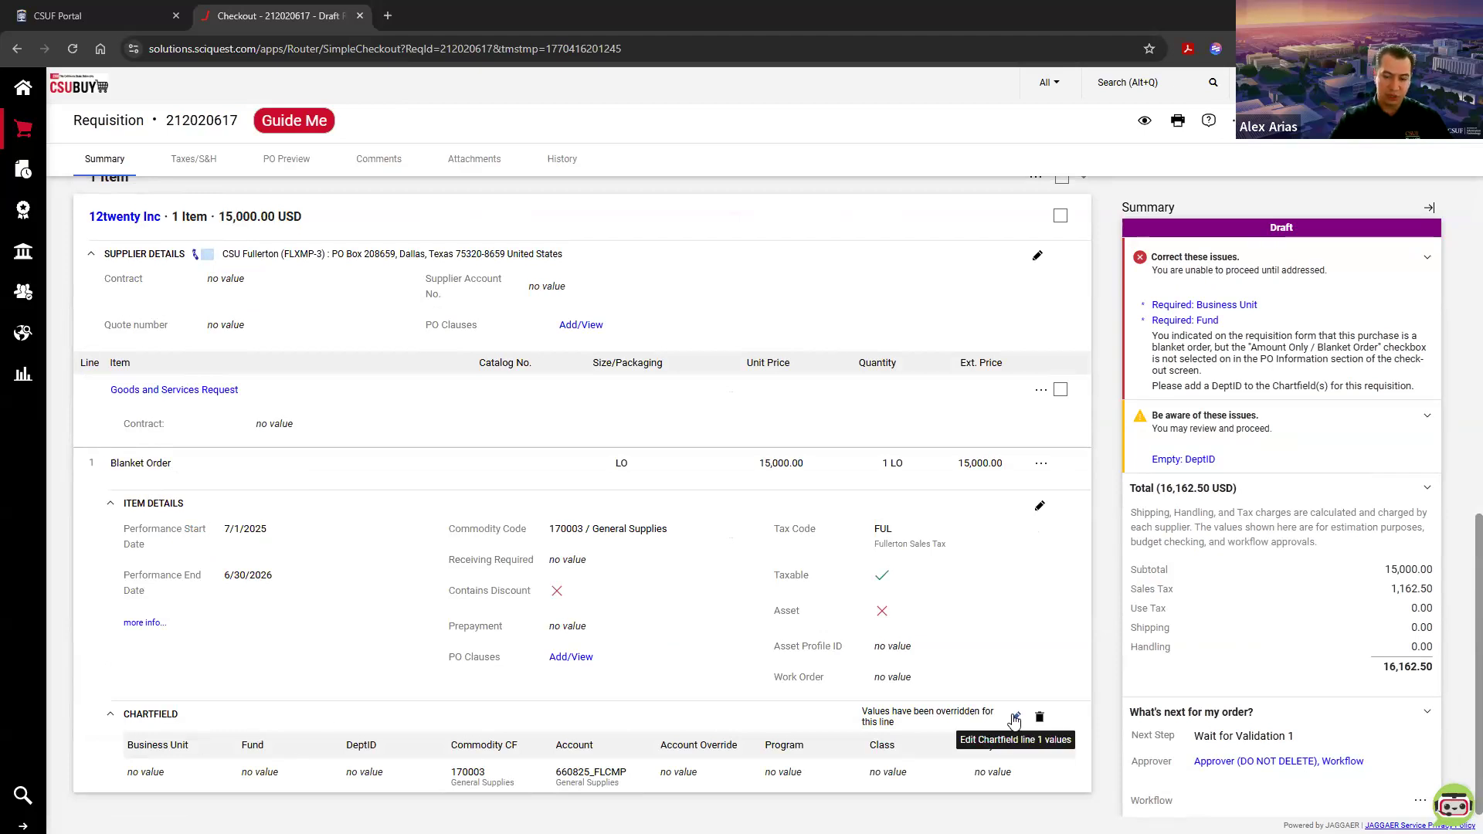
left_click(1014, 719)
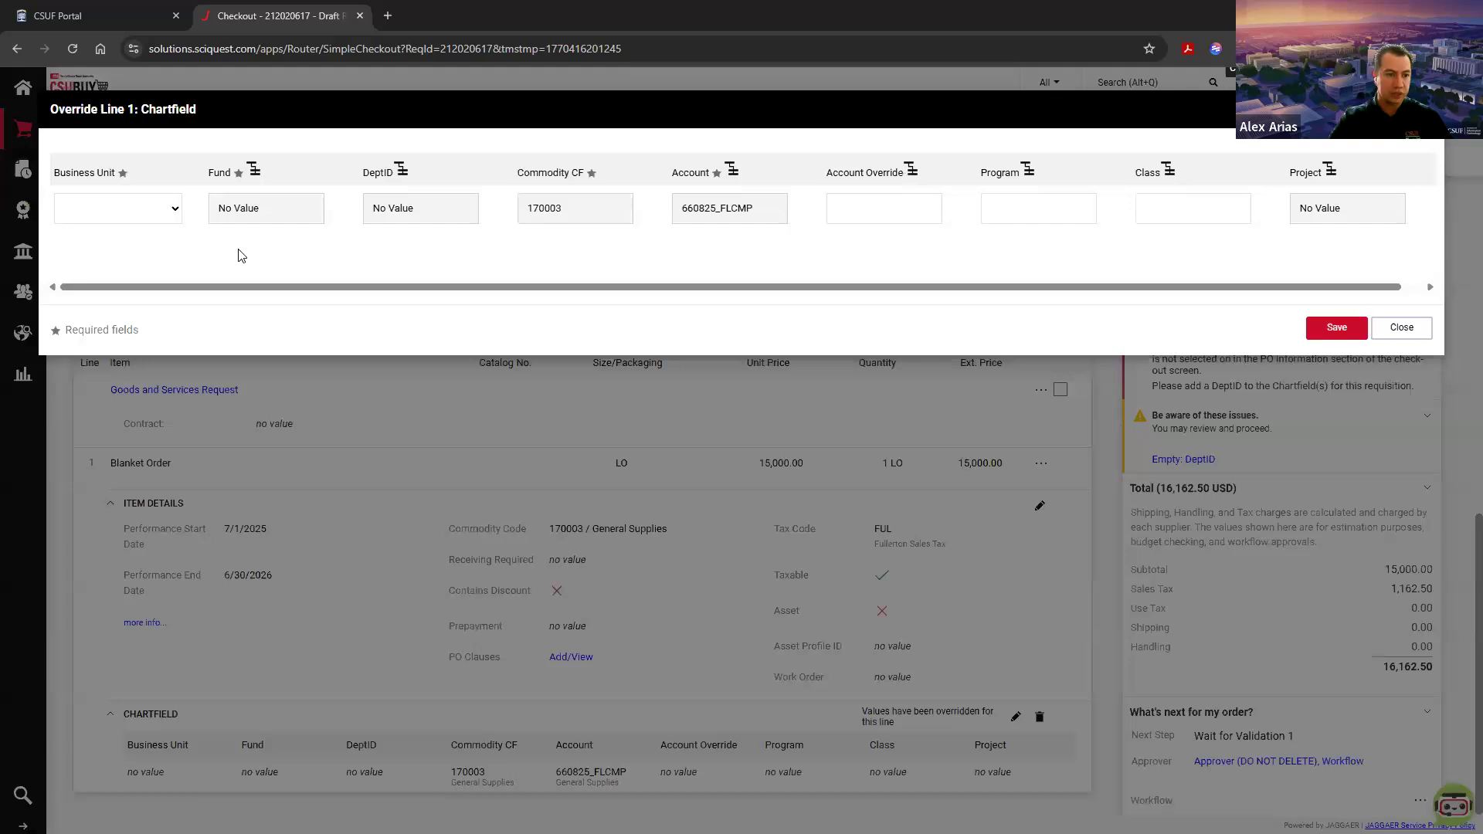
left_click(172, 207)
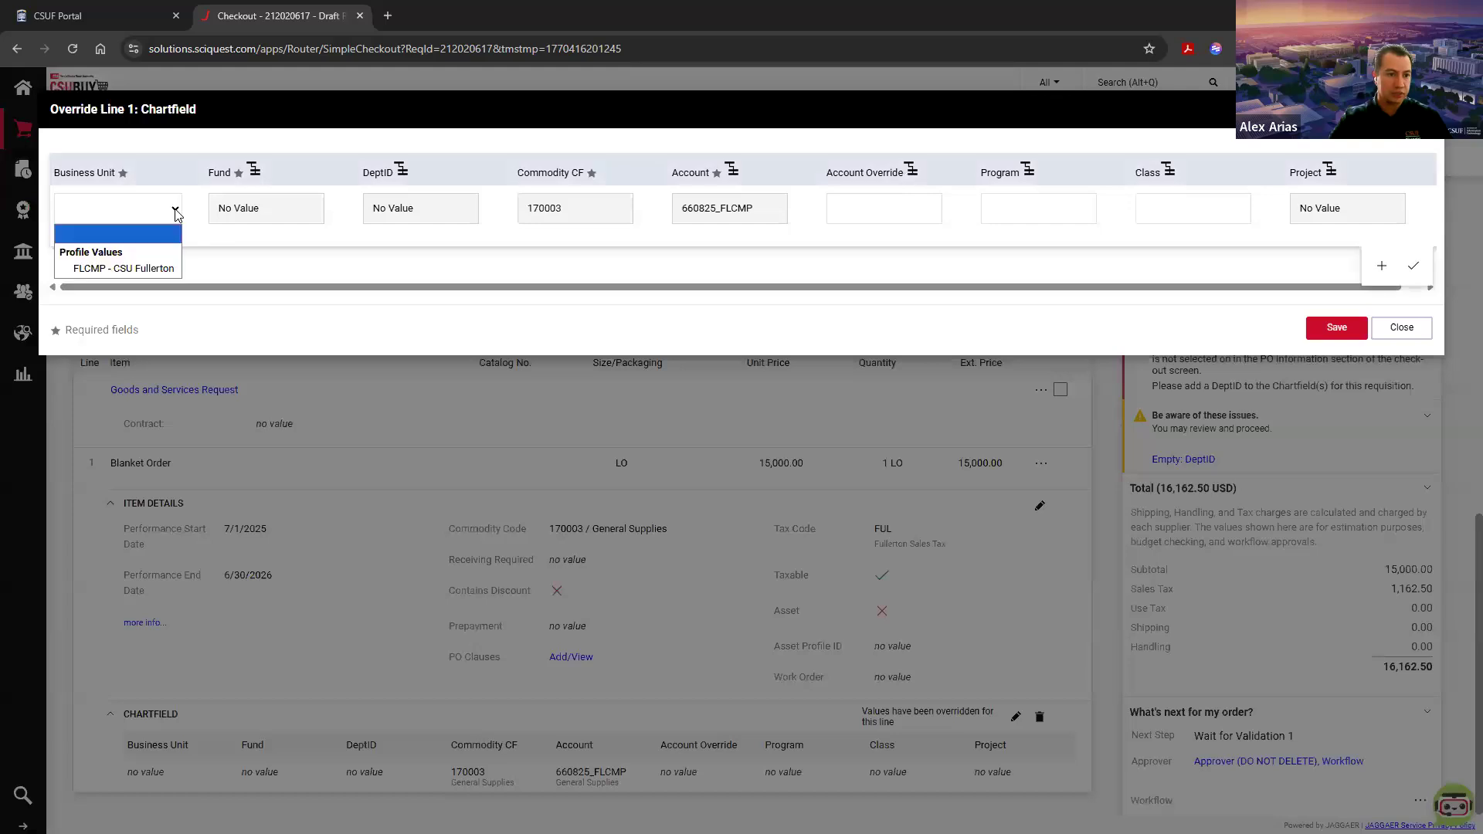
left_click(140, 269)
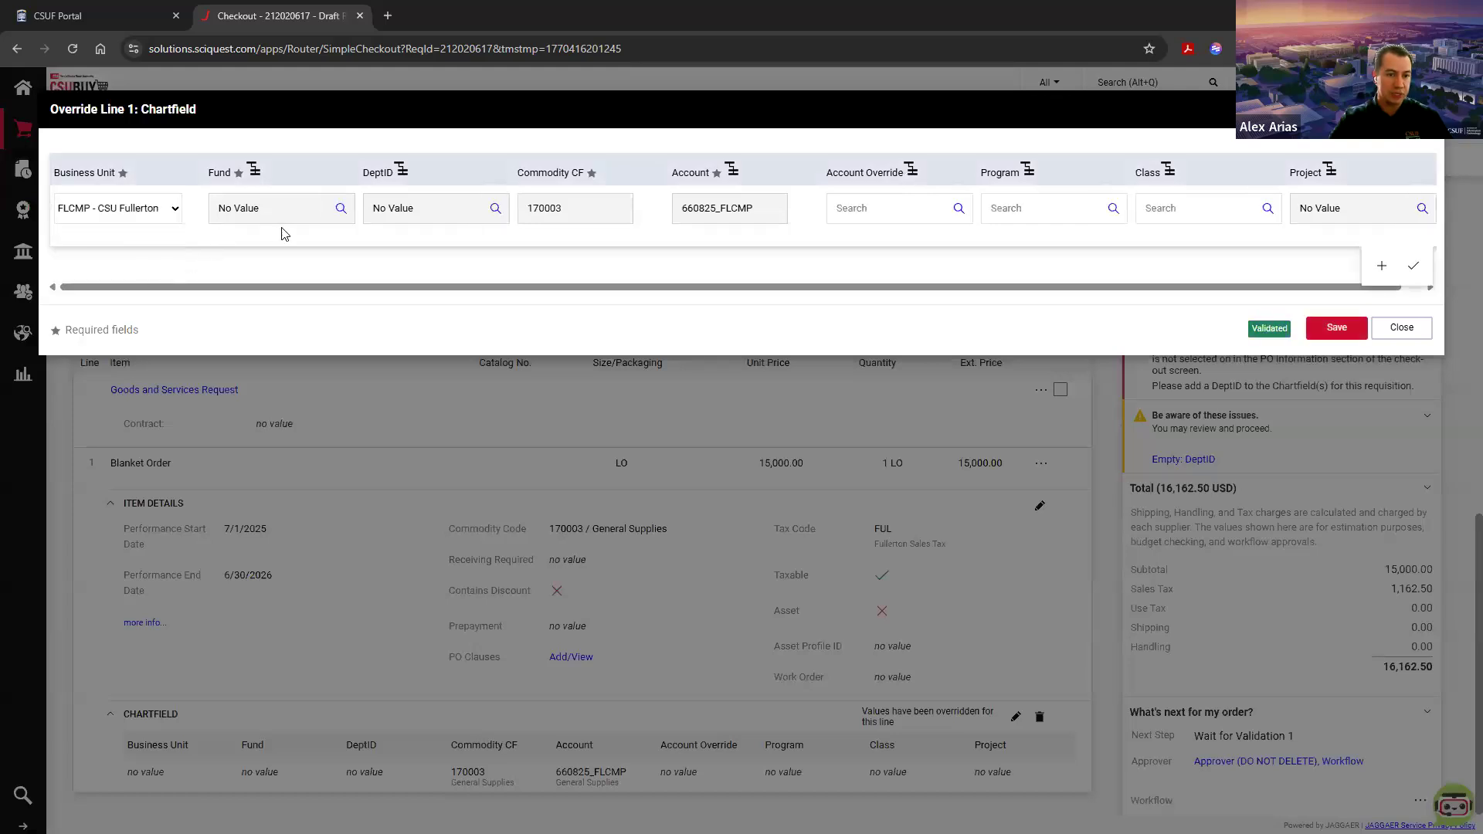
Step: Search the Fund values for thefd and set the fund of line 1 to THEFD_FLCMP, CSU Operating Fund
left_click(341, 209)
left_click(539, 159)
type("thefd")
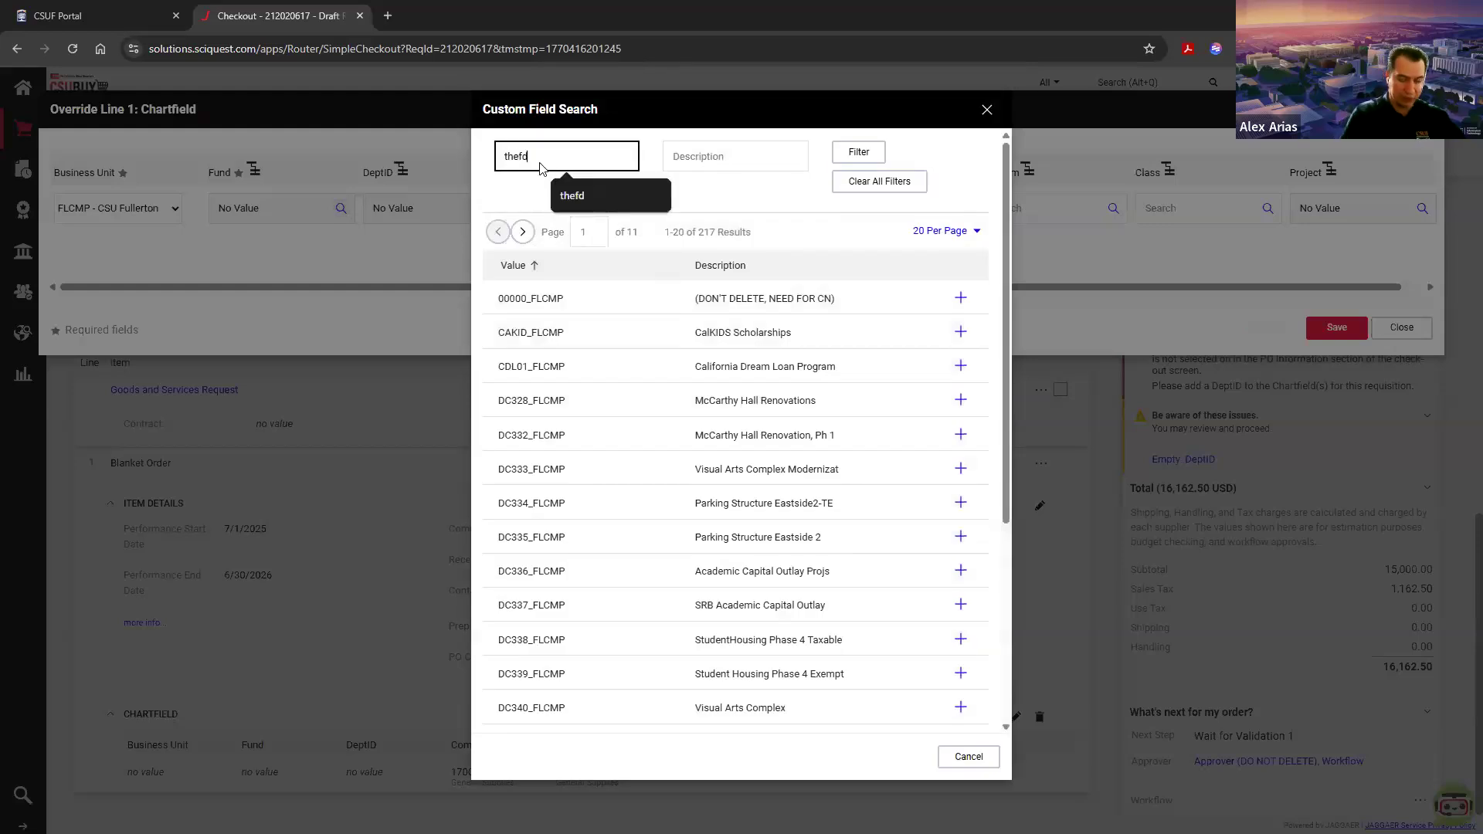
key("Return")
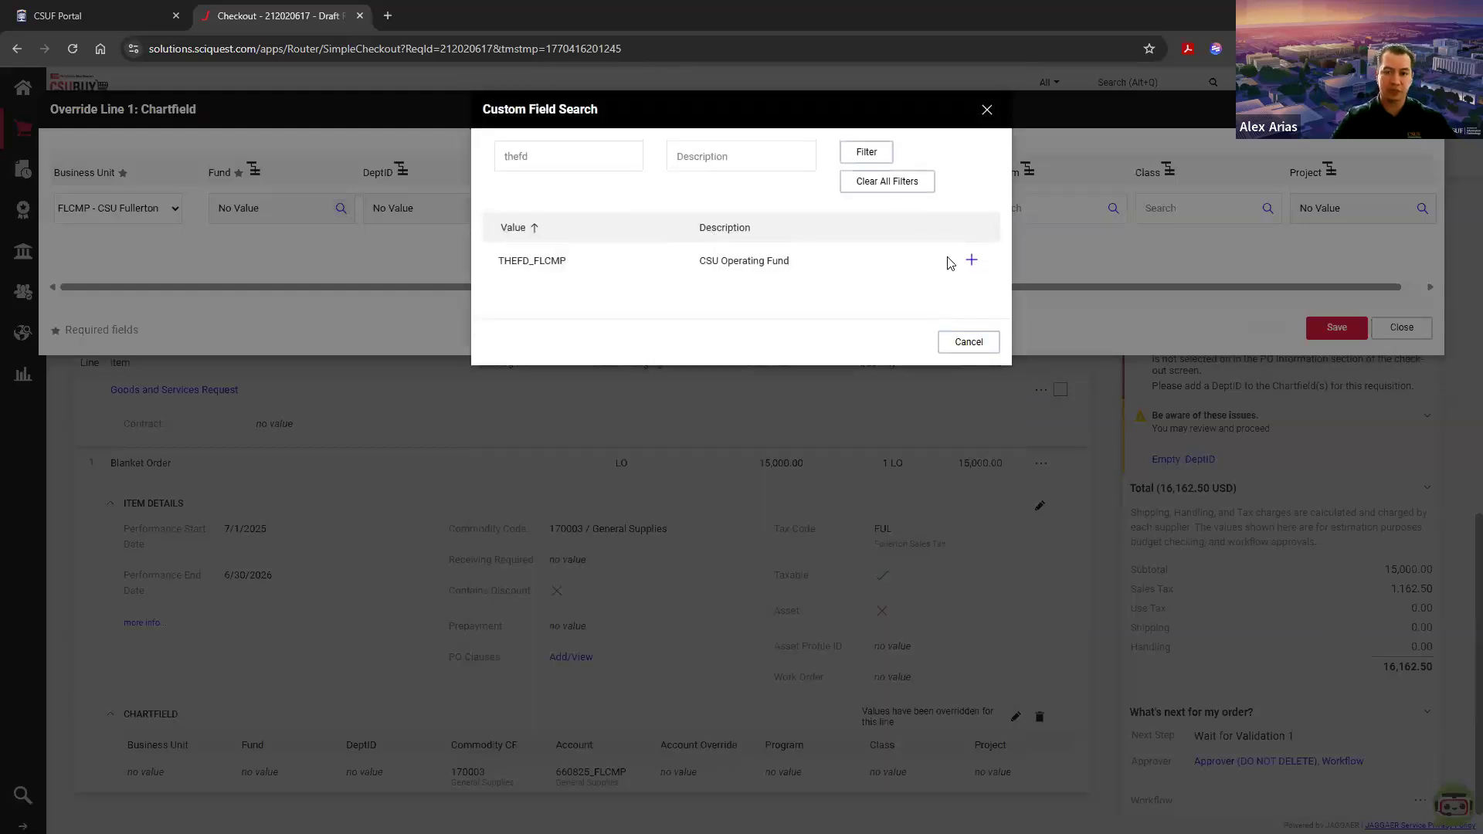
left_click(970, 259)
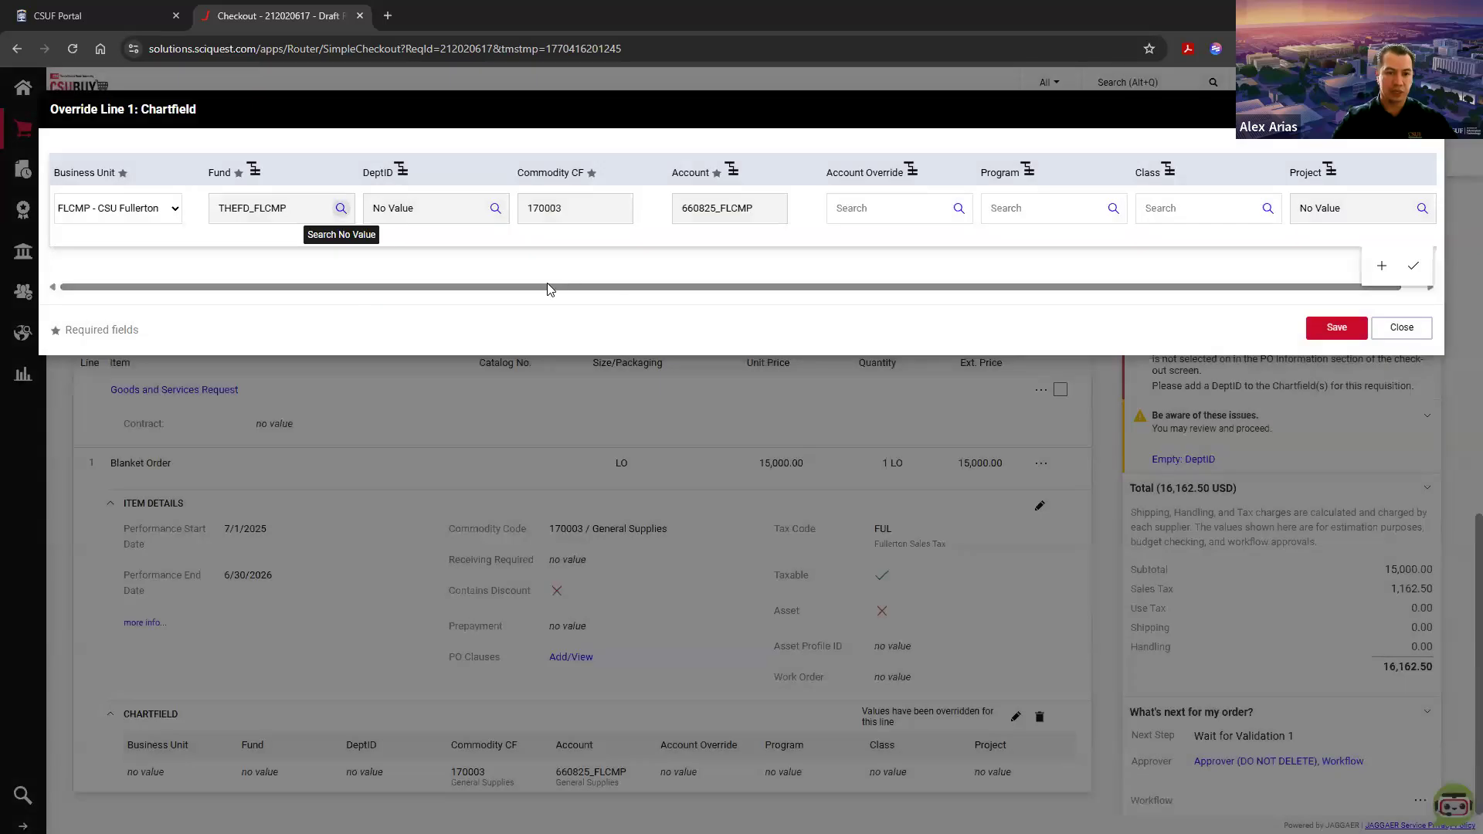
Step: Search the department values for 10064 and set the DeptID of line 1 to 10064_FLCMP
left_click(495, 208)
left_click(568, 161)
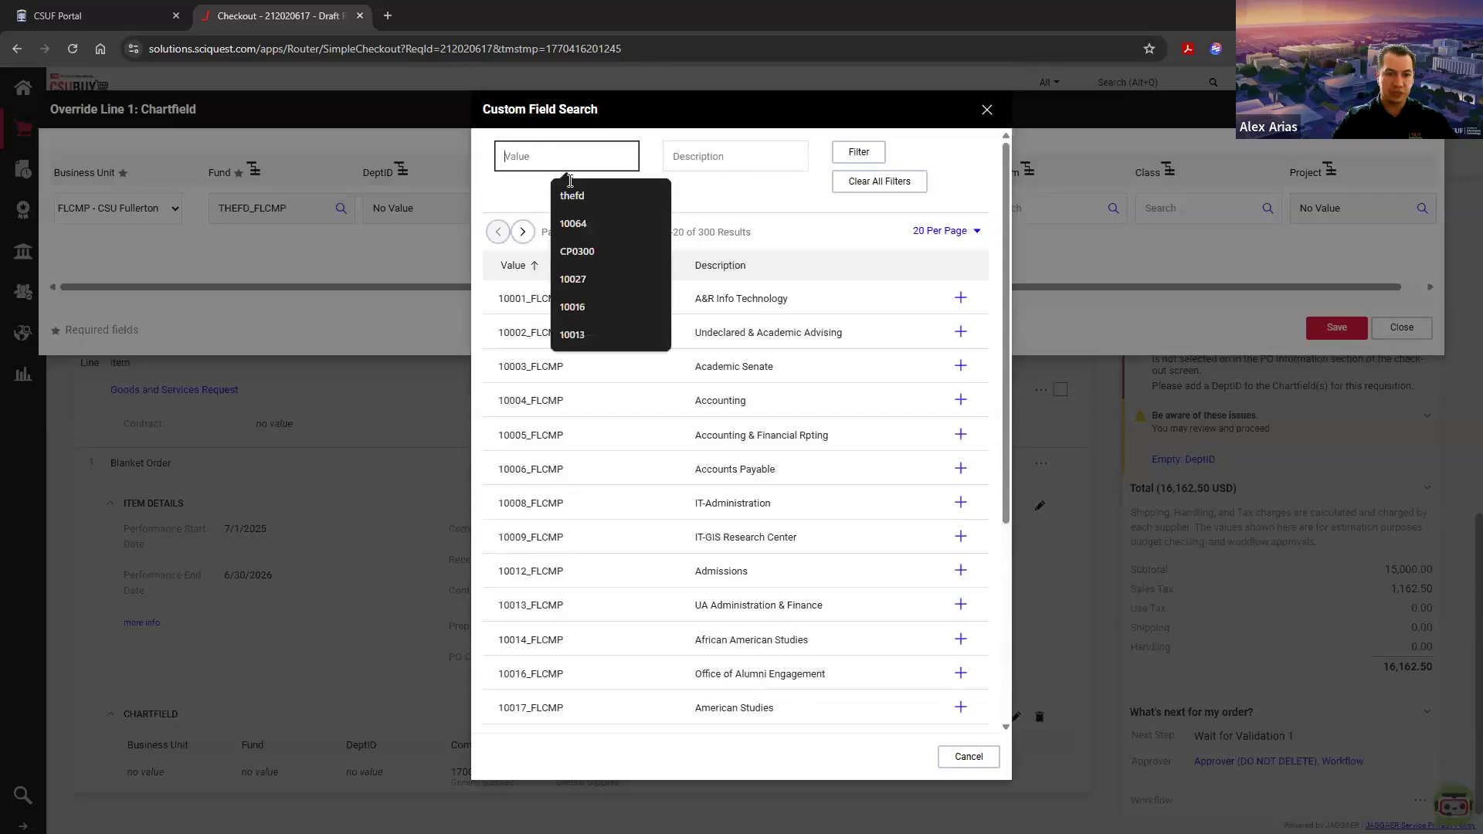
type("10064")
key("Return")
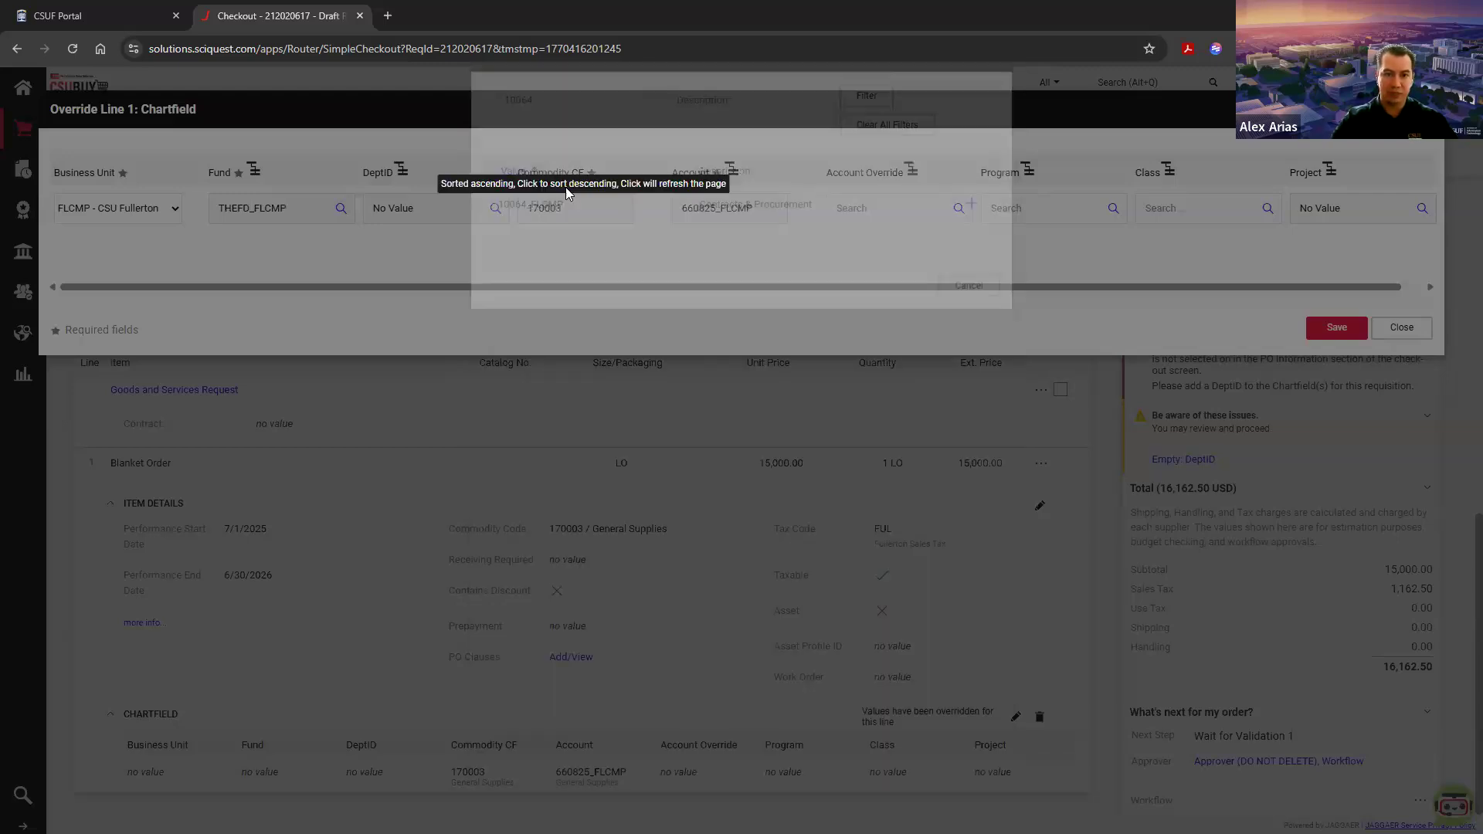
left_click(973, 262)
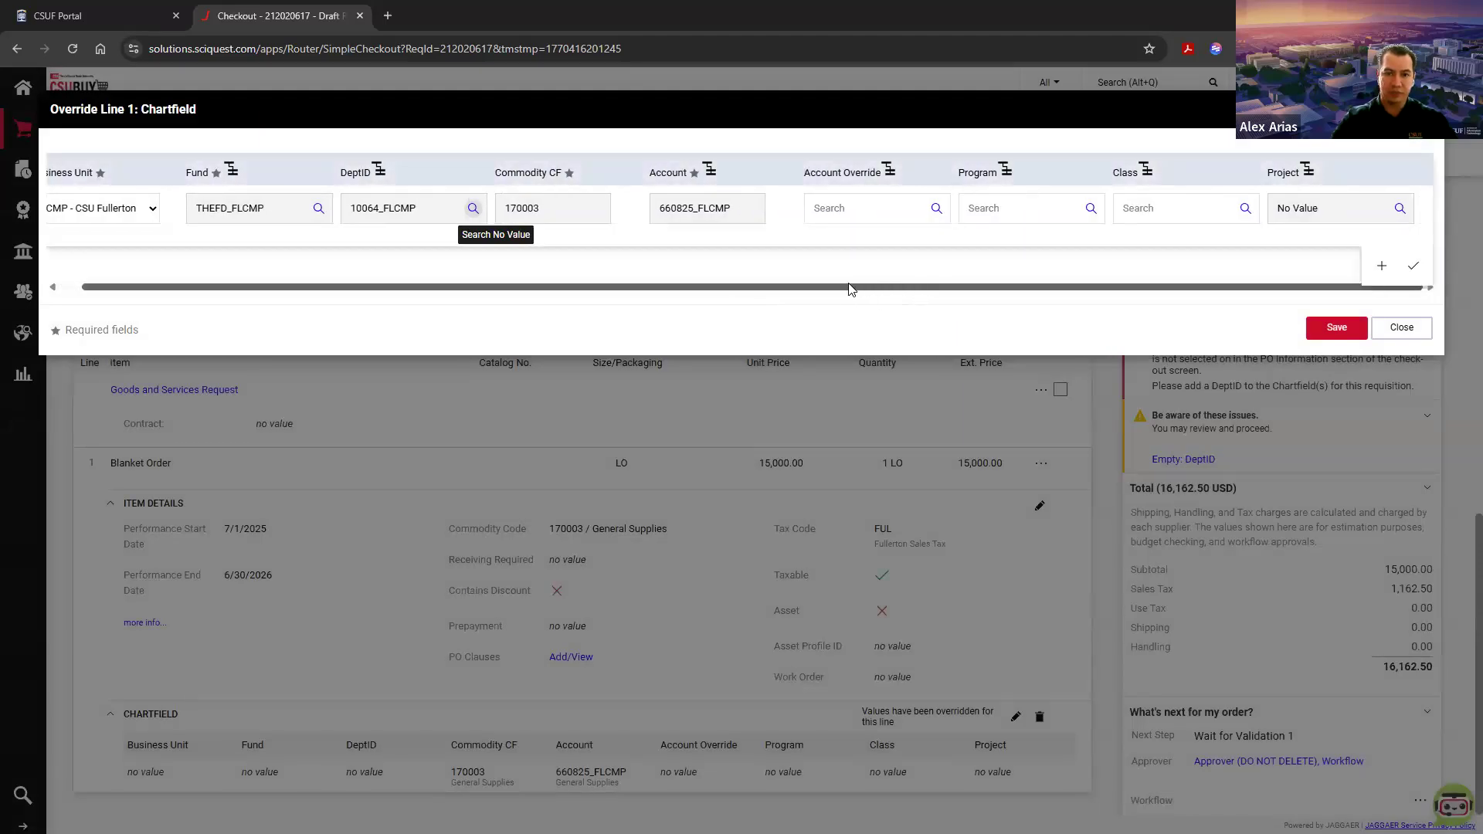
Step: Examine the Commodity CF, Account, Account Override, Program, Class and Project fields in the line 1 chartfield
double_click(543, 214)
left_click(553, 217)
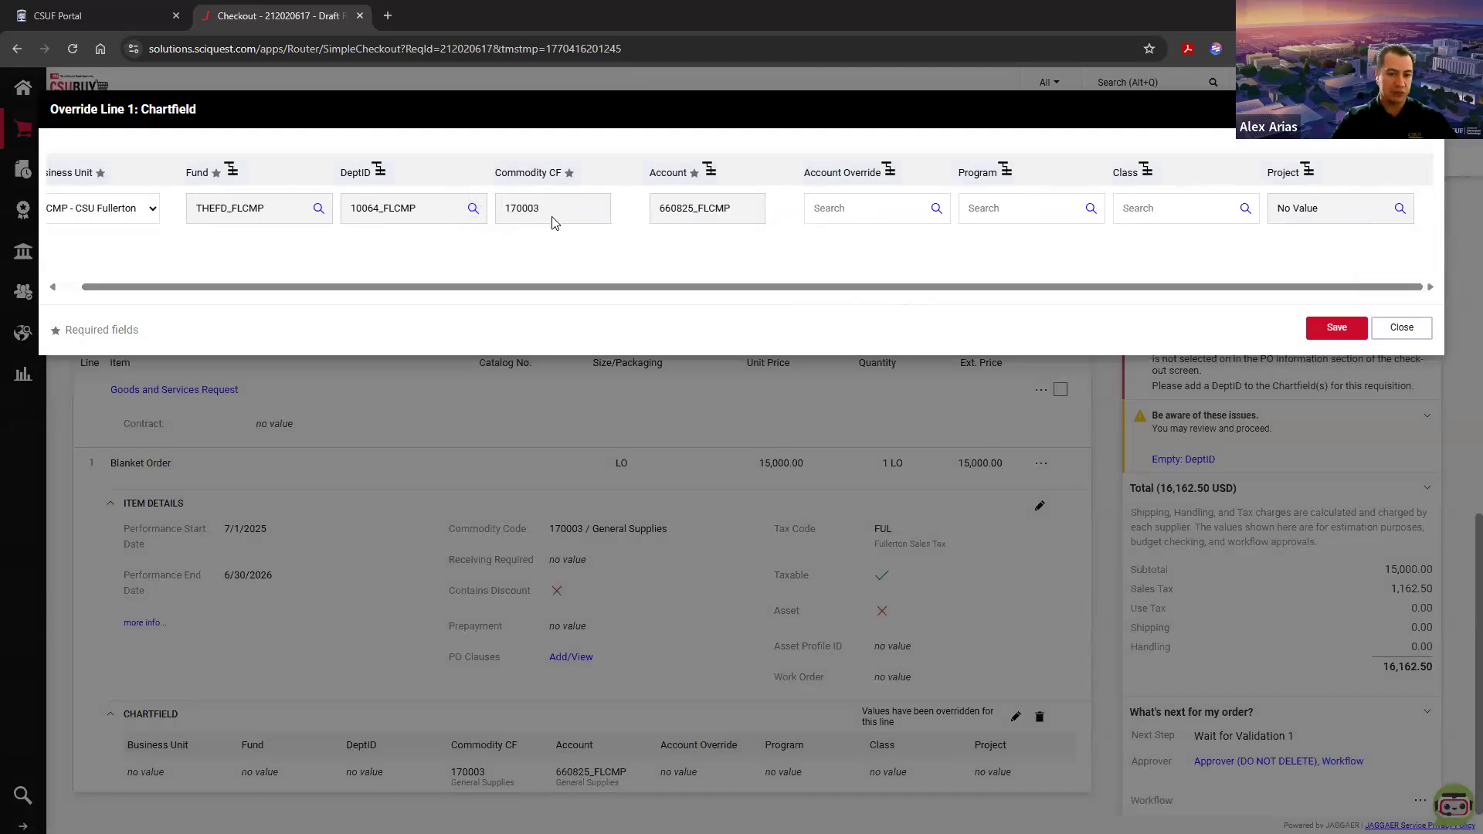
left_click_drag(486, 287, 616, 288)
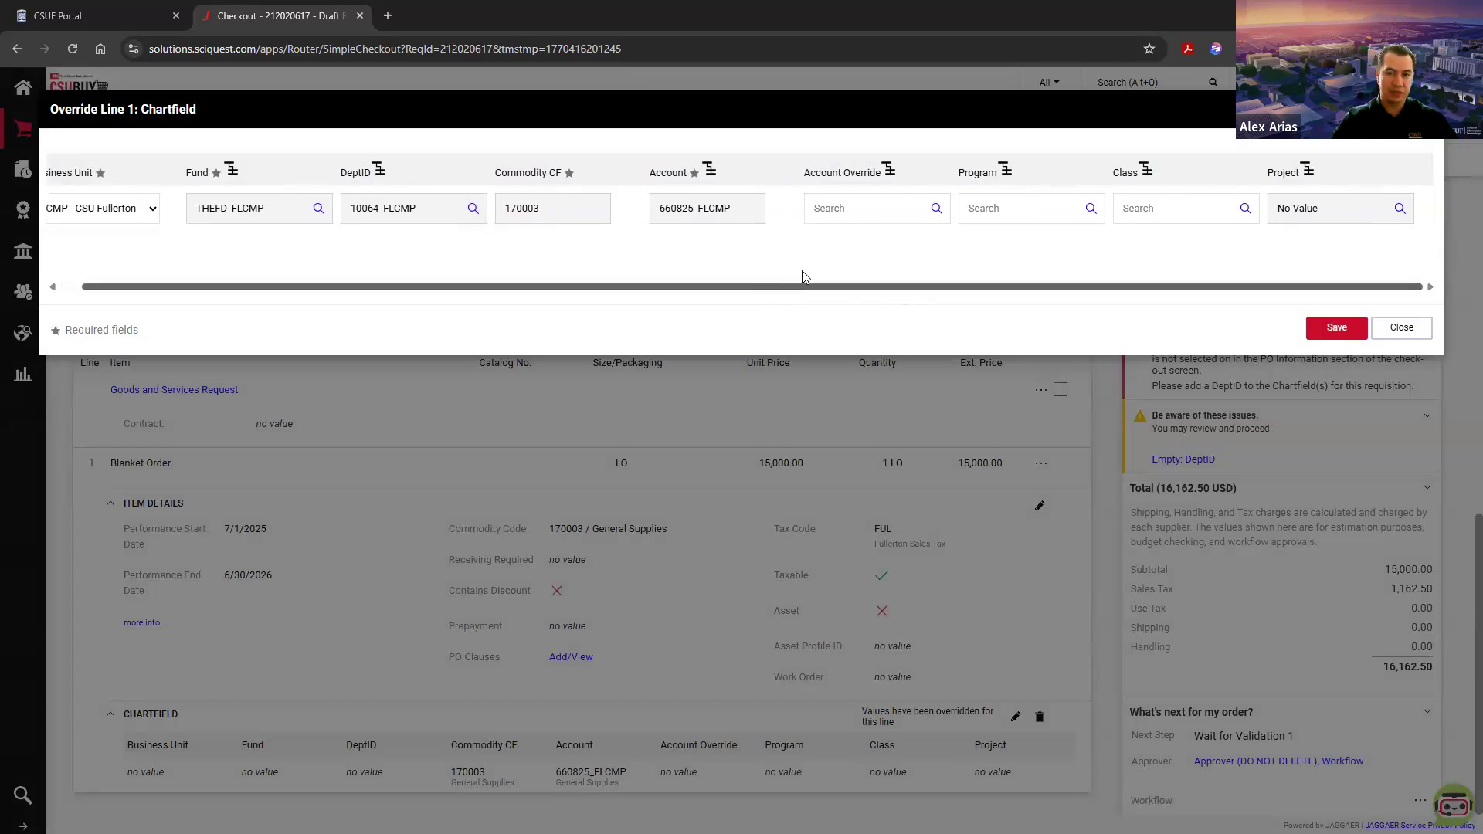
left_click(843, 210)
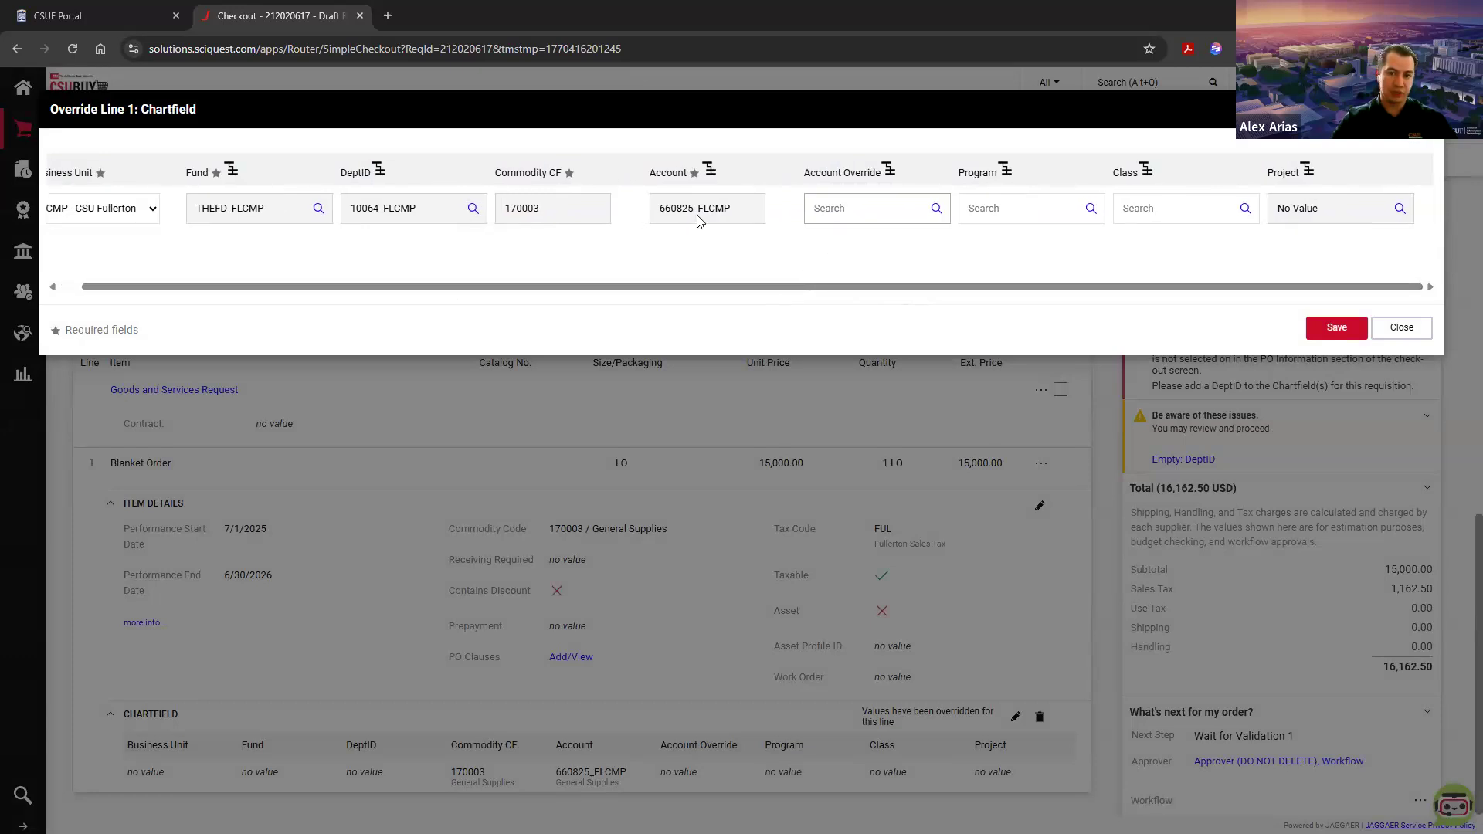
left_click_drag(730, 210, 653, 207)
left_click(676, 214)
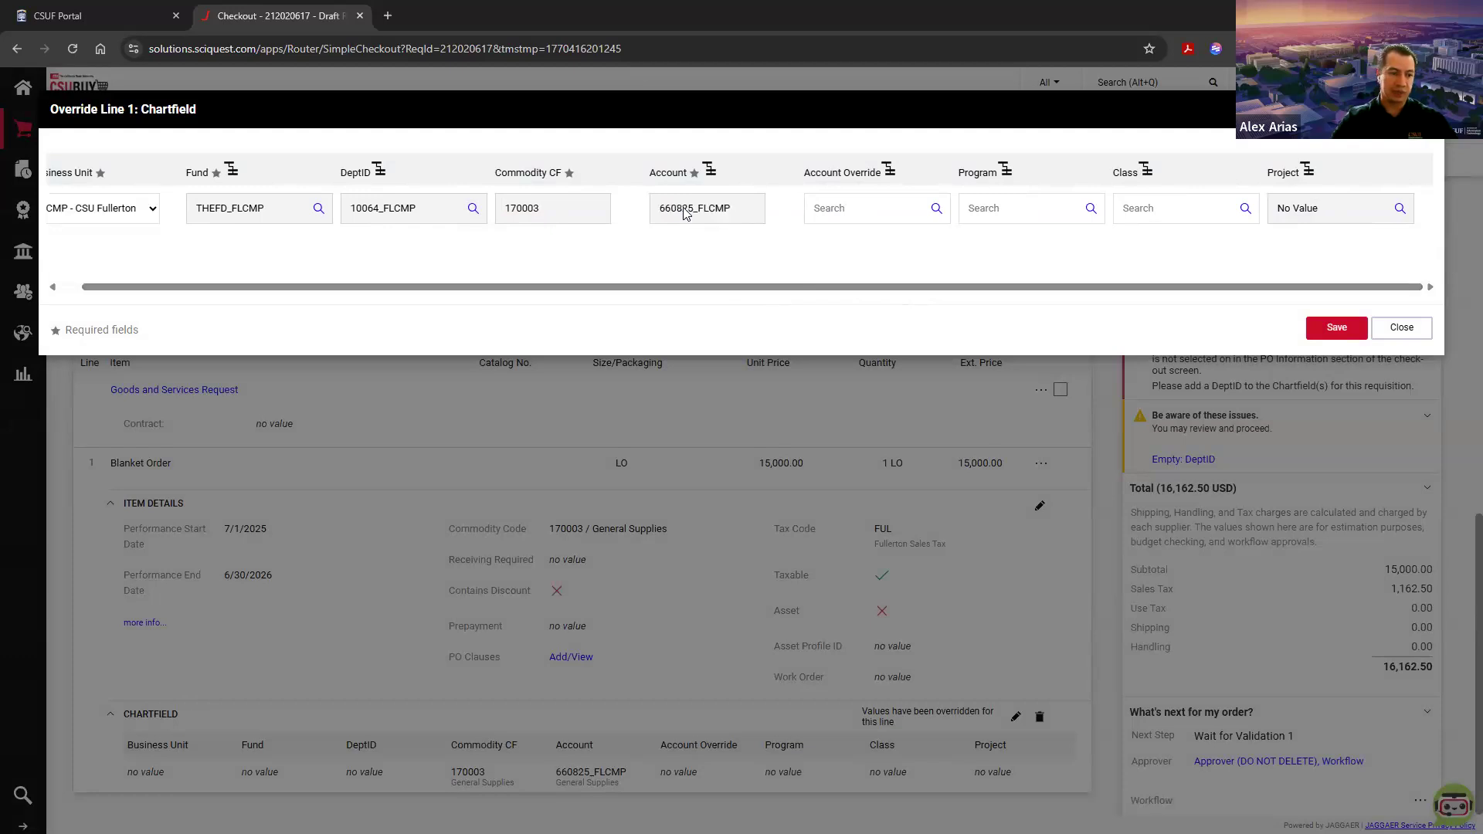
left_click(829, 207)
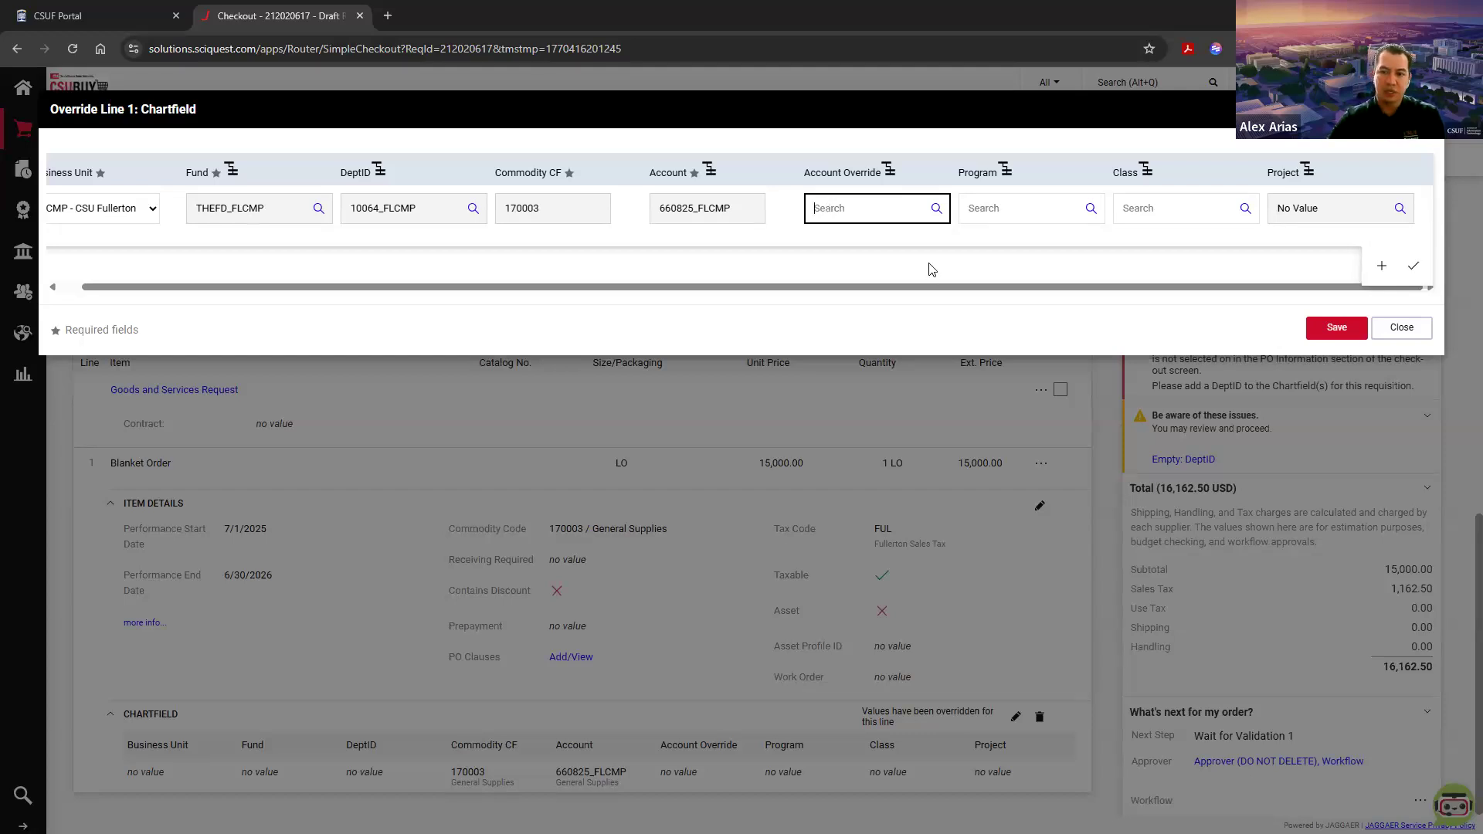
left_click(1038, 212)
left_click(1197, 213)
left_click(1307, 213)
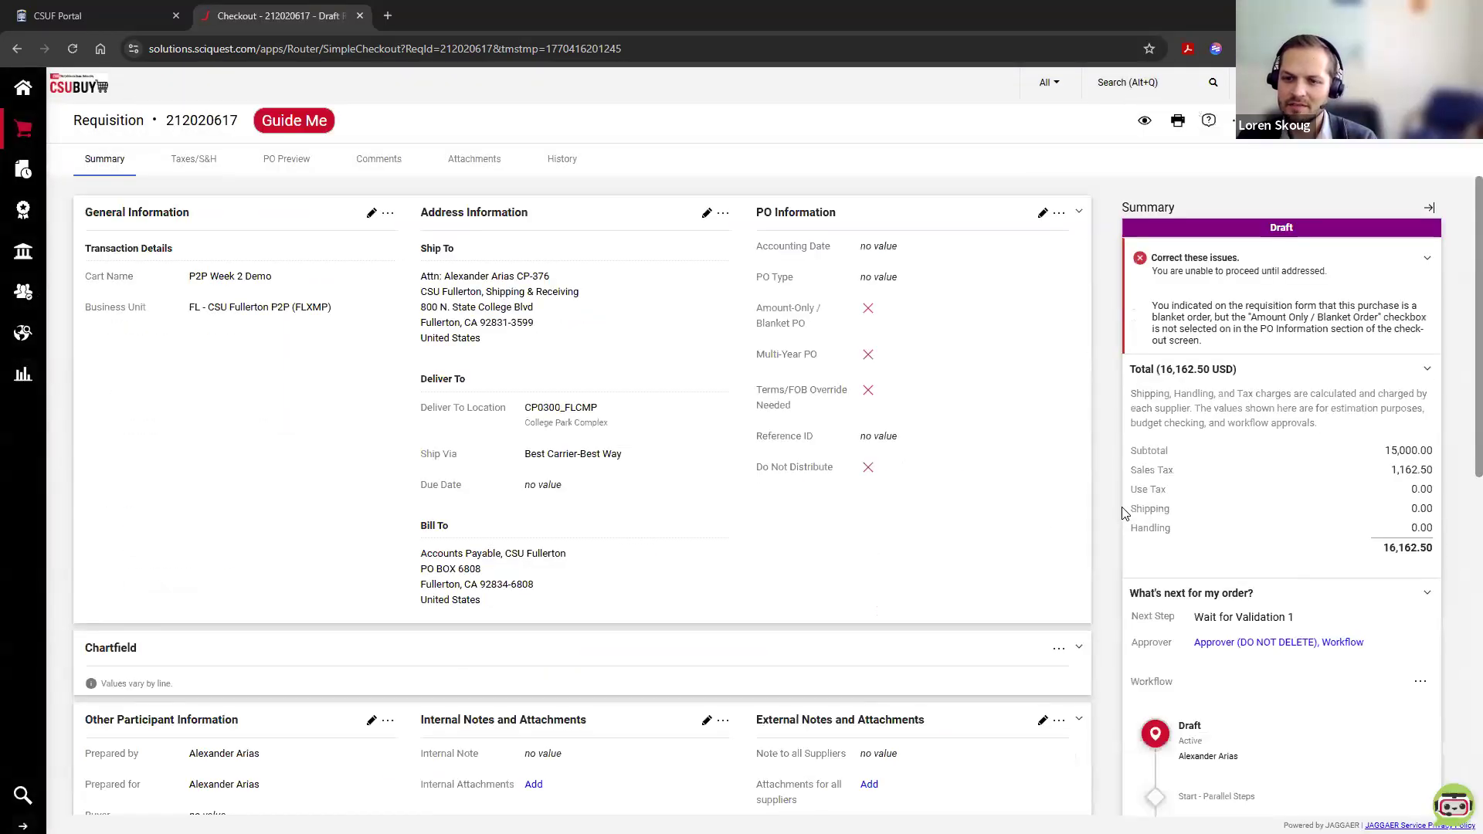
Step: Reopen the Chartfield values of line 1, Blanket Order, and add a second split row
scroll(1040, 538, "down", 6)
scroll(1040, 538, "down", 3)
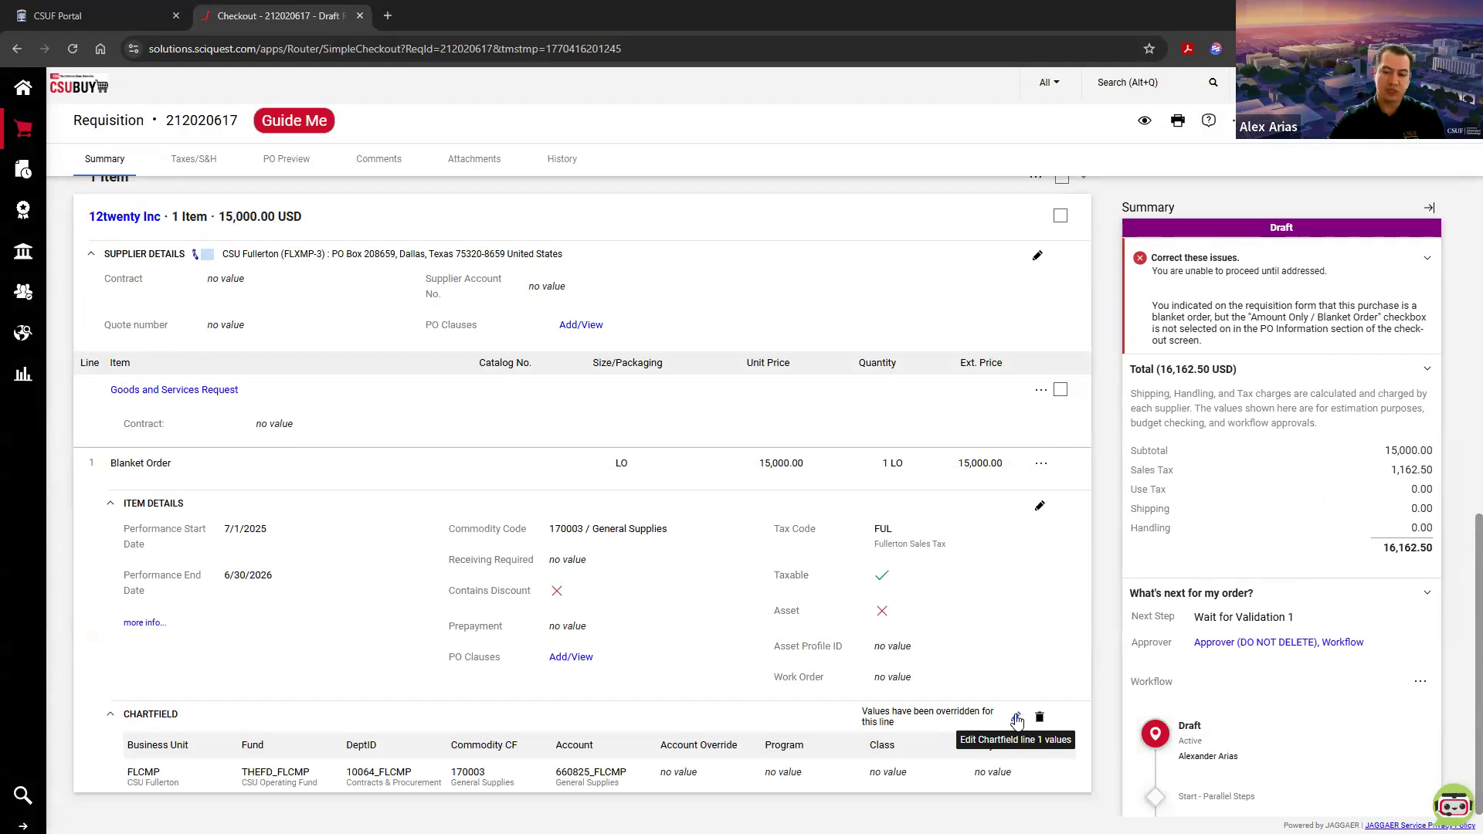
left_click(1016, 720)
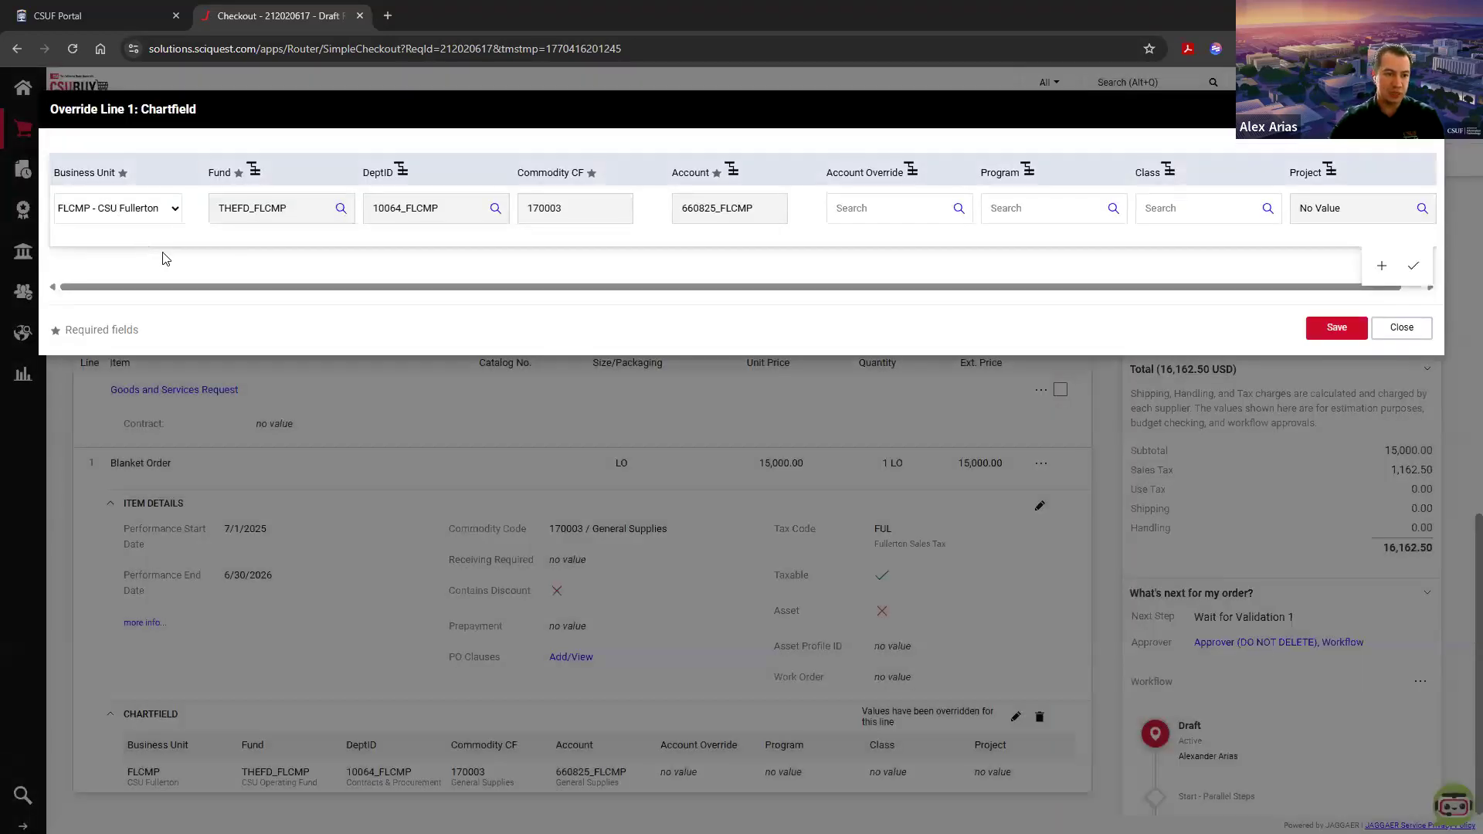
scroll(860, 227, "right", 1)
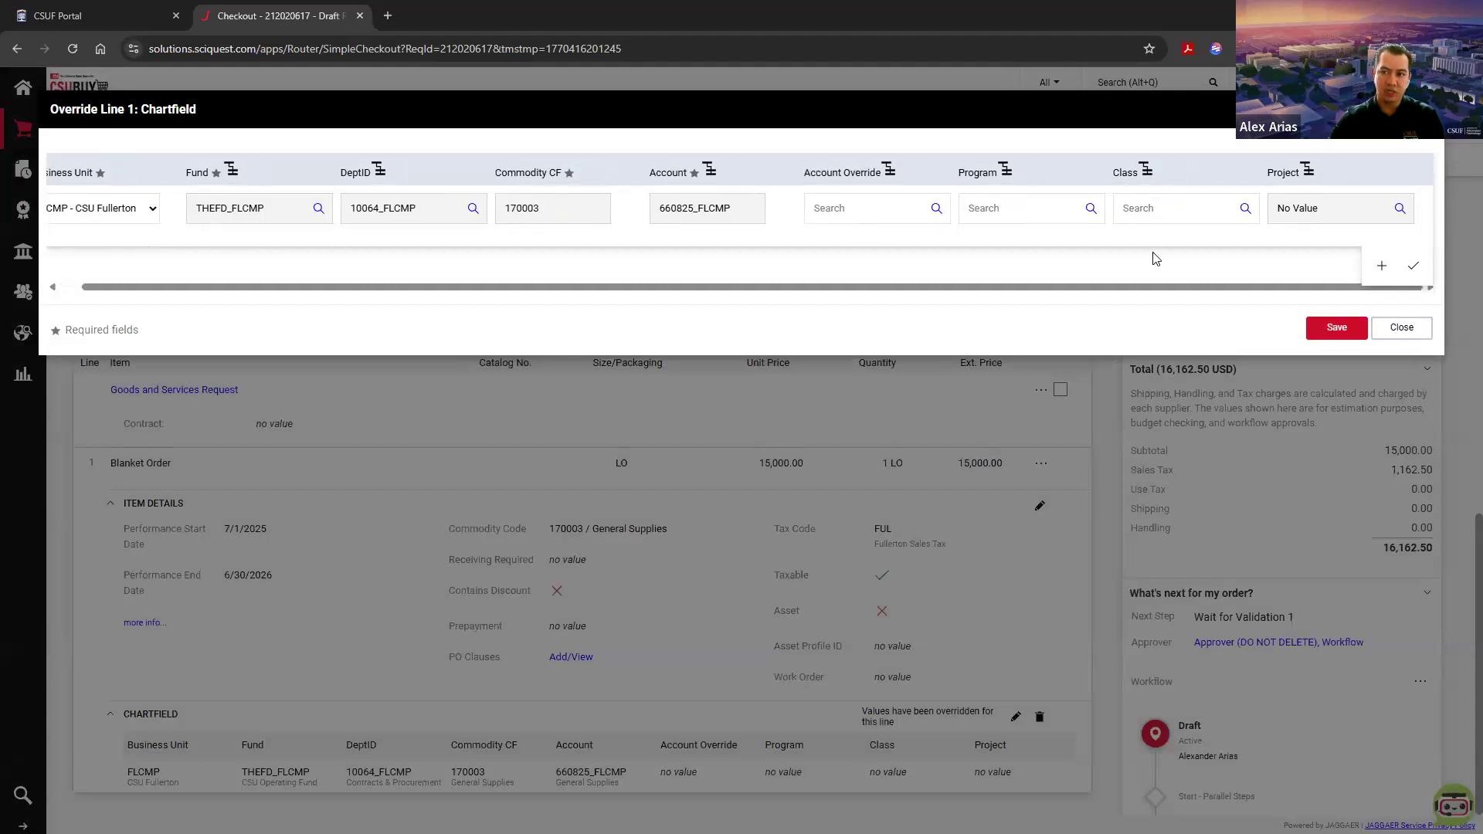
left_click(1381, 270)
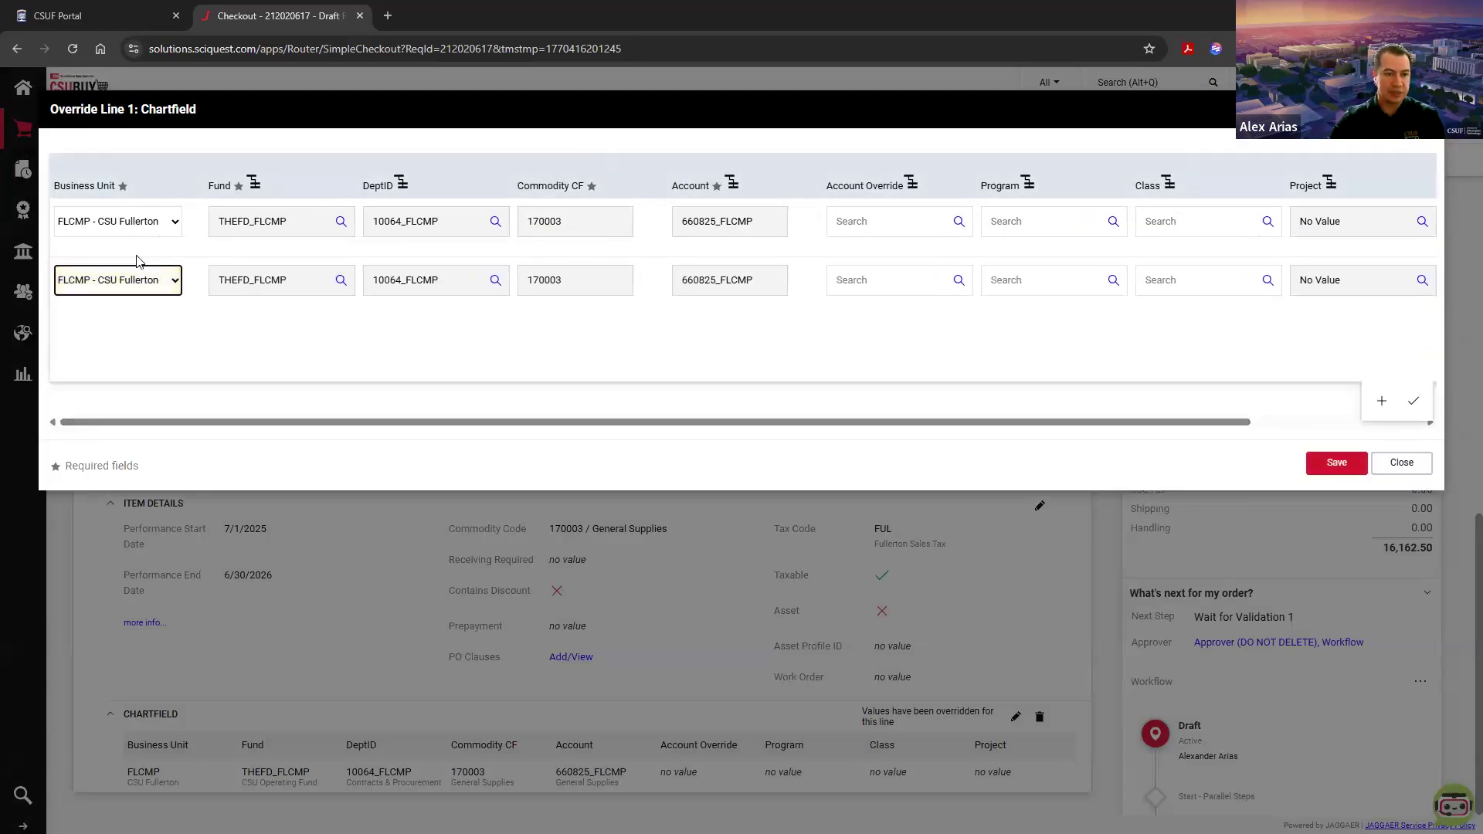
Step: Set the DeptID of the second chartfield split to 10006_FLCMP, Accounts Payable
left_click(494, 282)
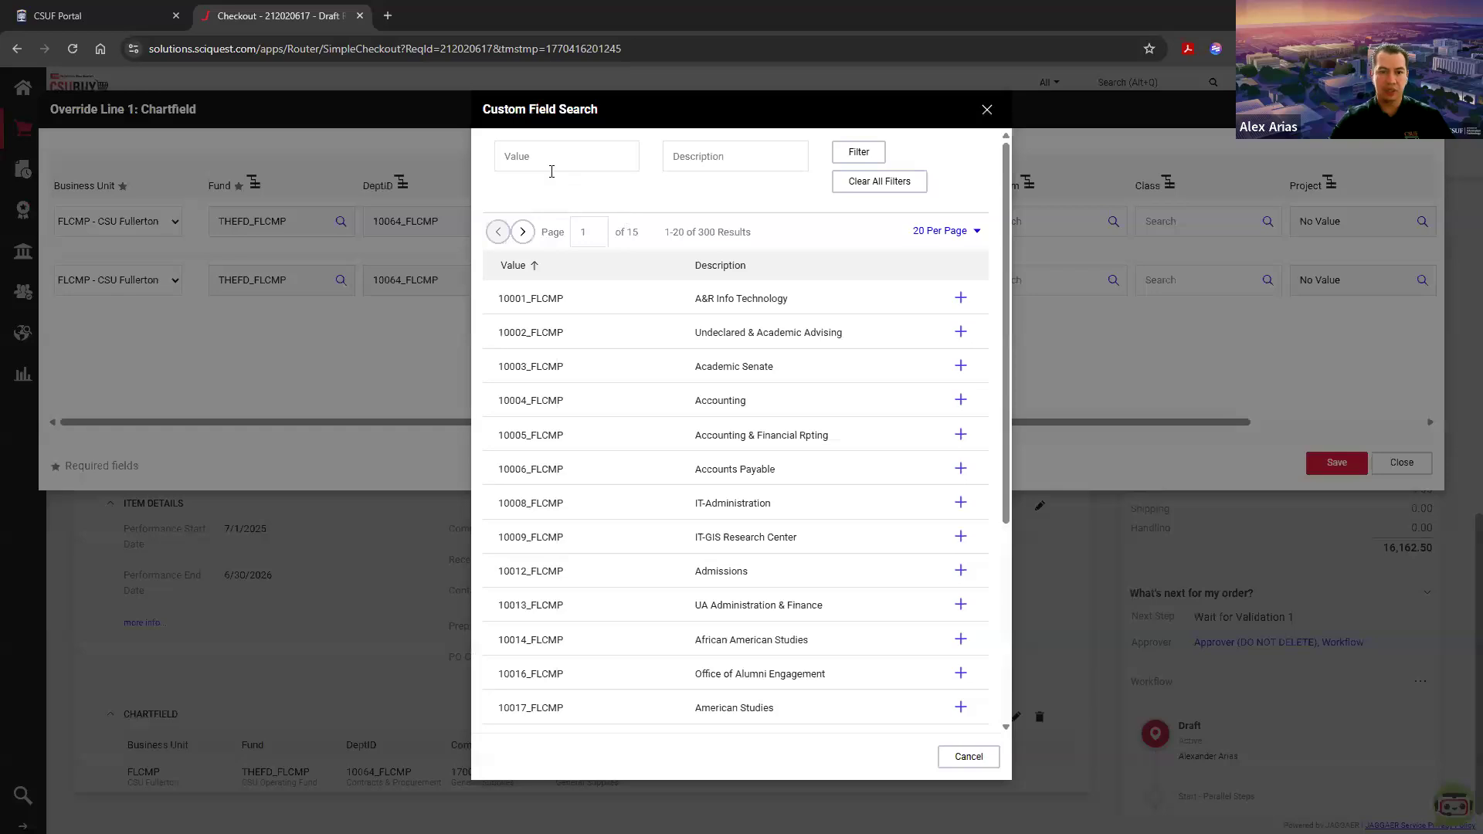
left_click(551, 164)
type("10006")
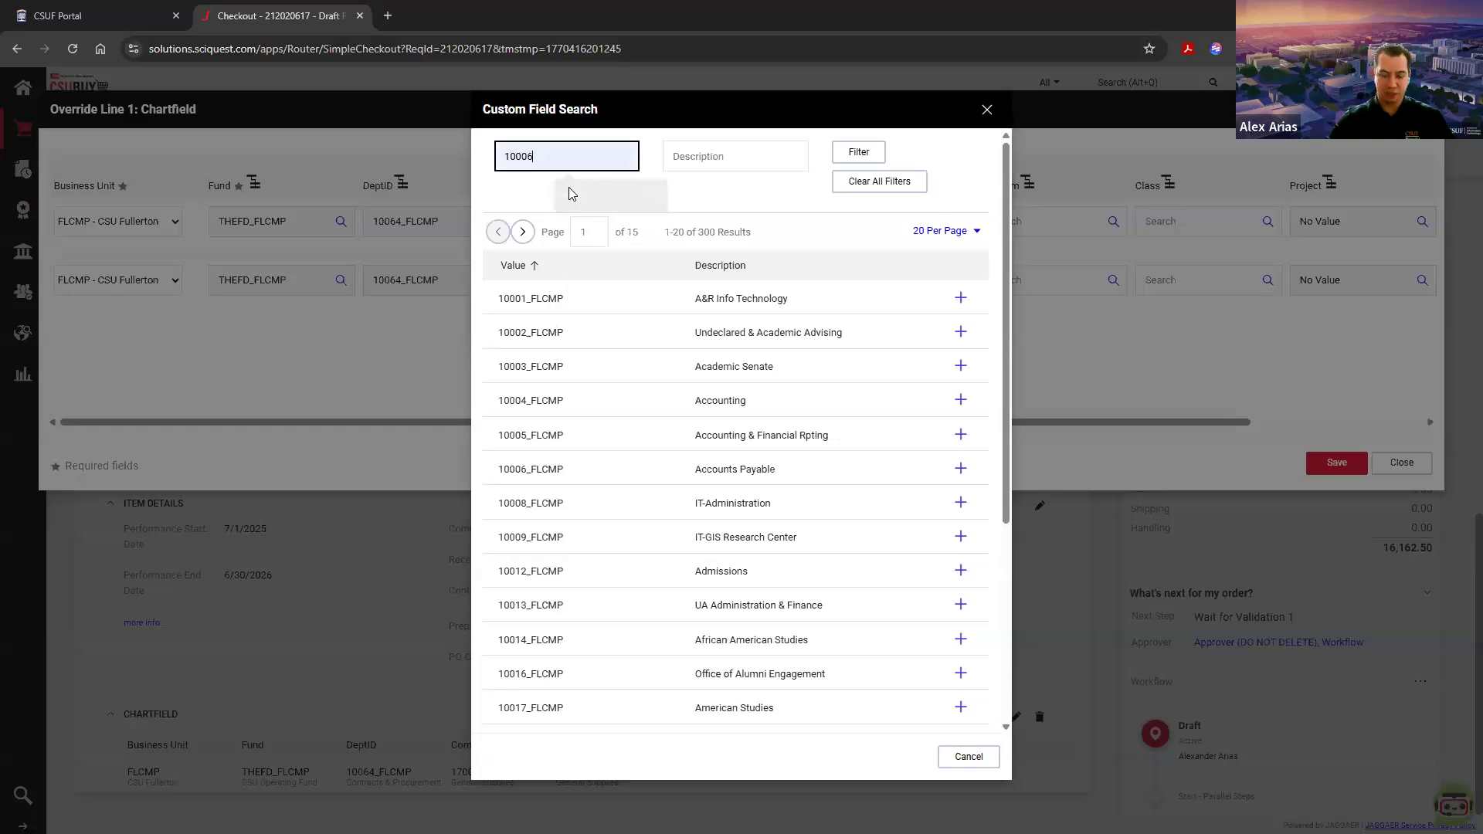
left_click(569, 189)
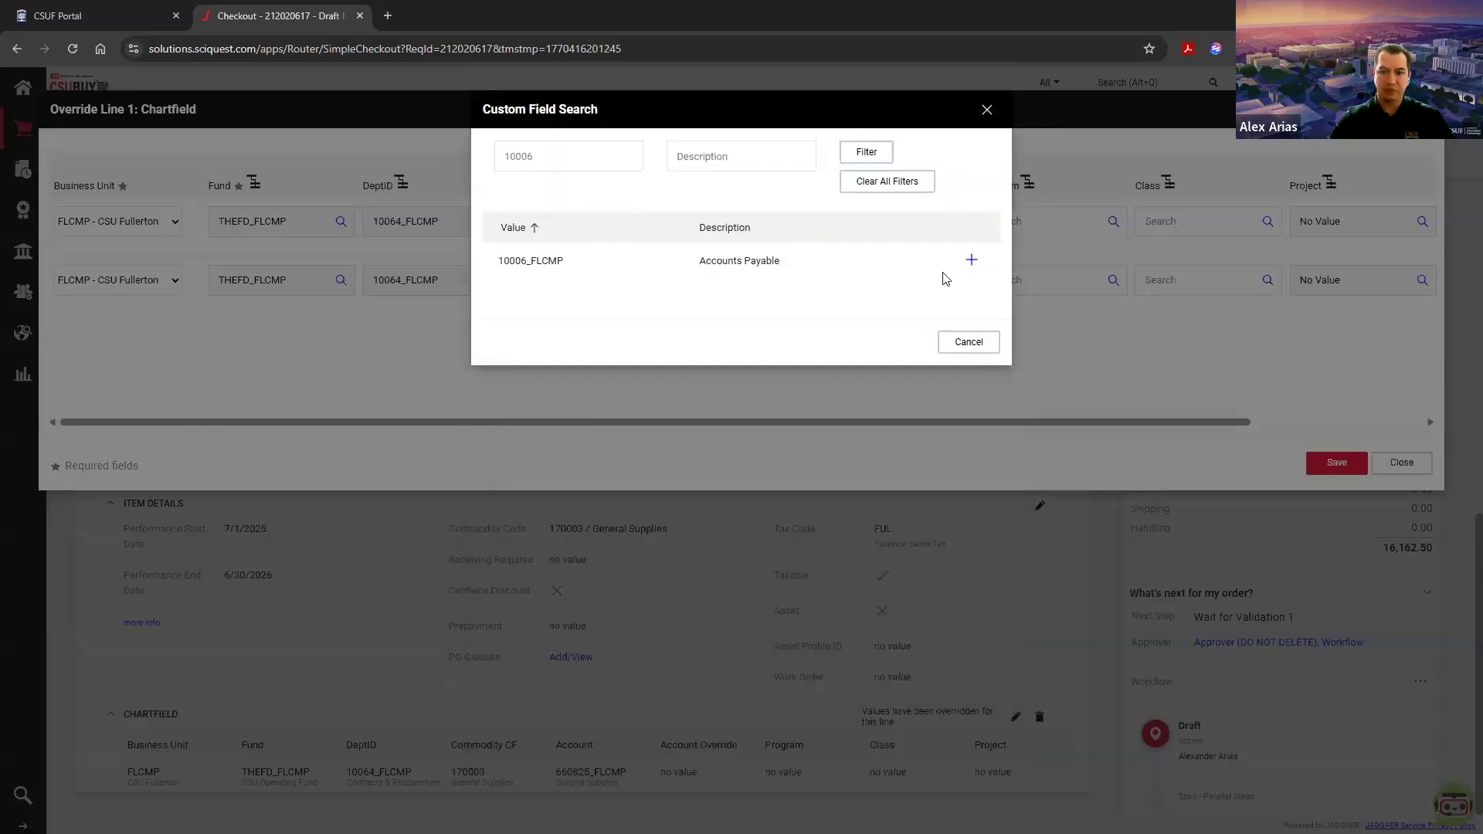
left_click(970, 260)
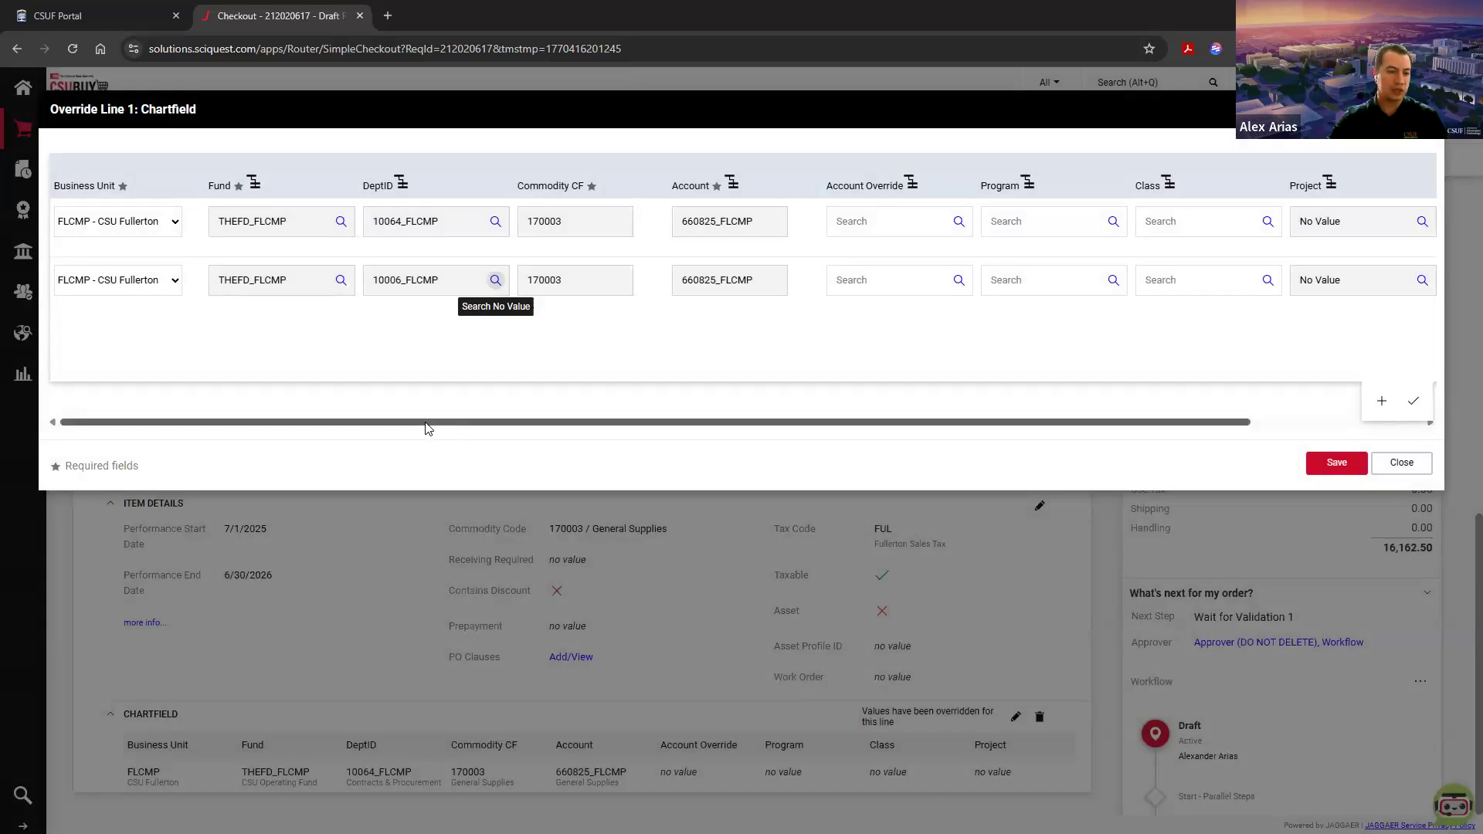
Step: Change the chartfield split distribution to Amount of Price and go through the amount fields of both splits
left_click_drag(429, 428, 988, 425)
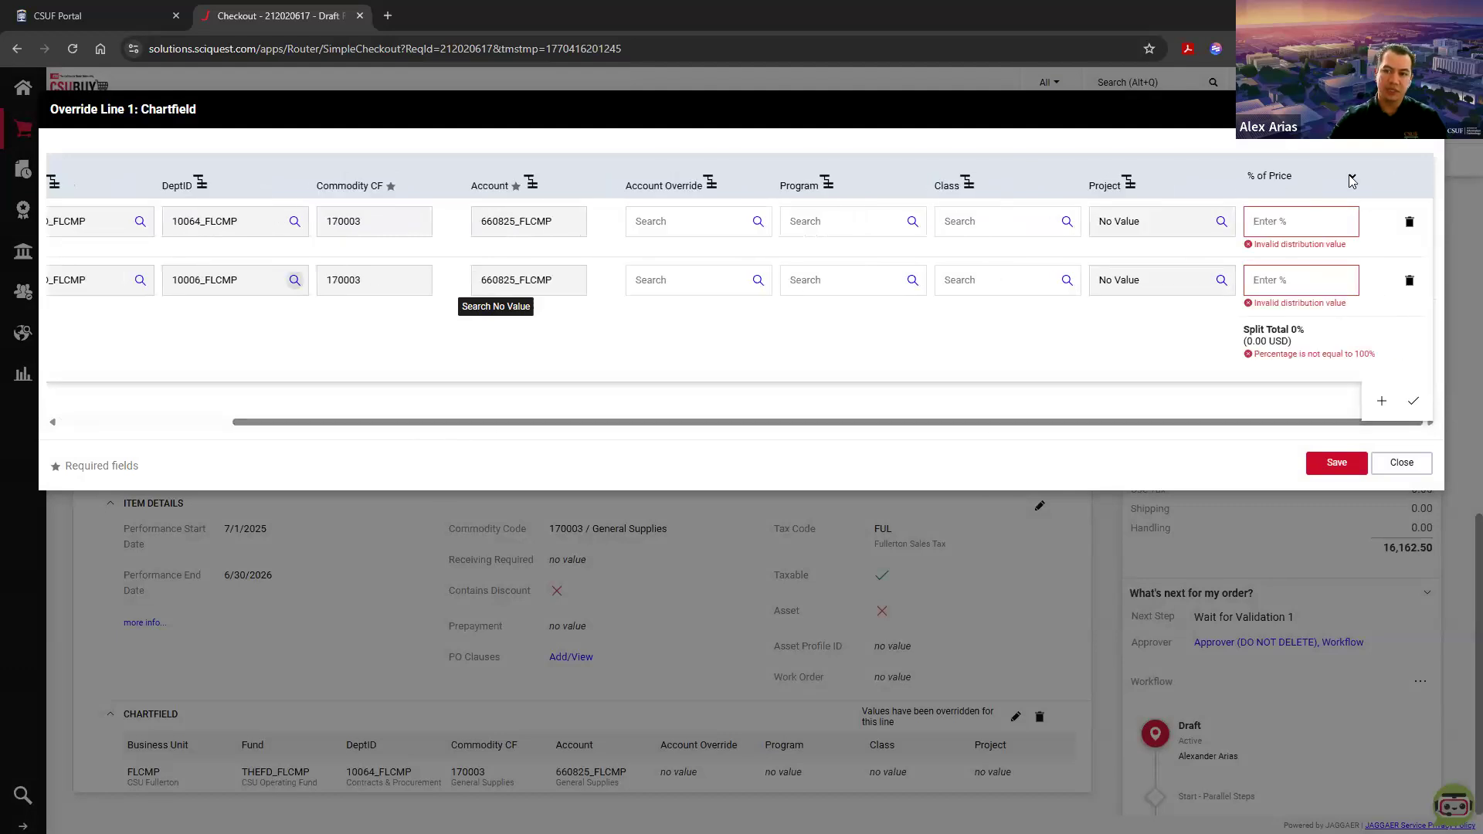
left_click(1273, 179)
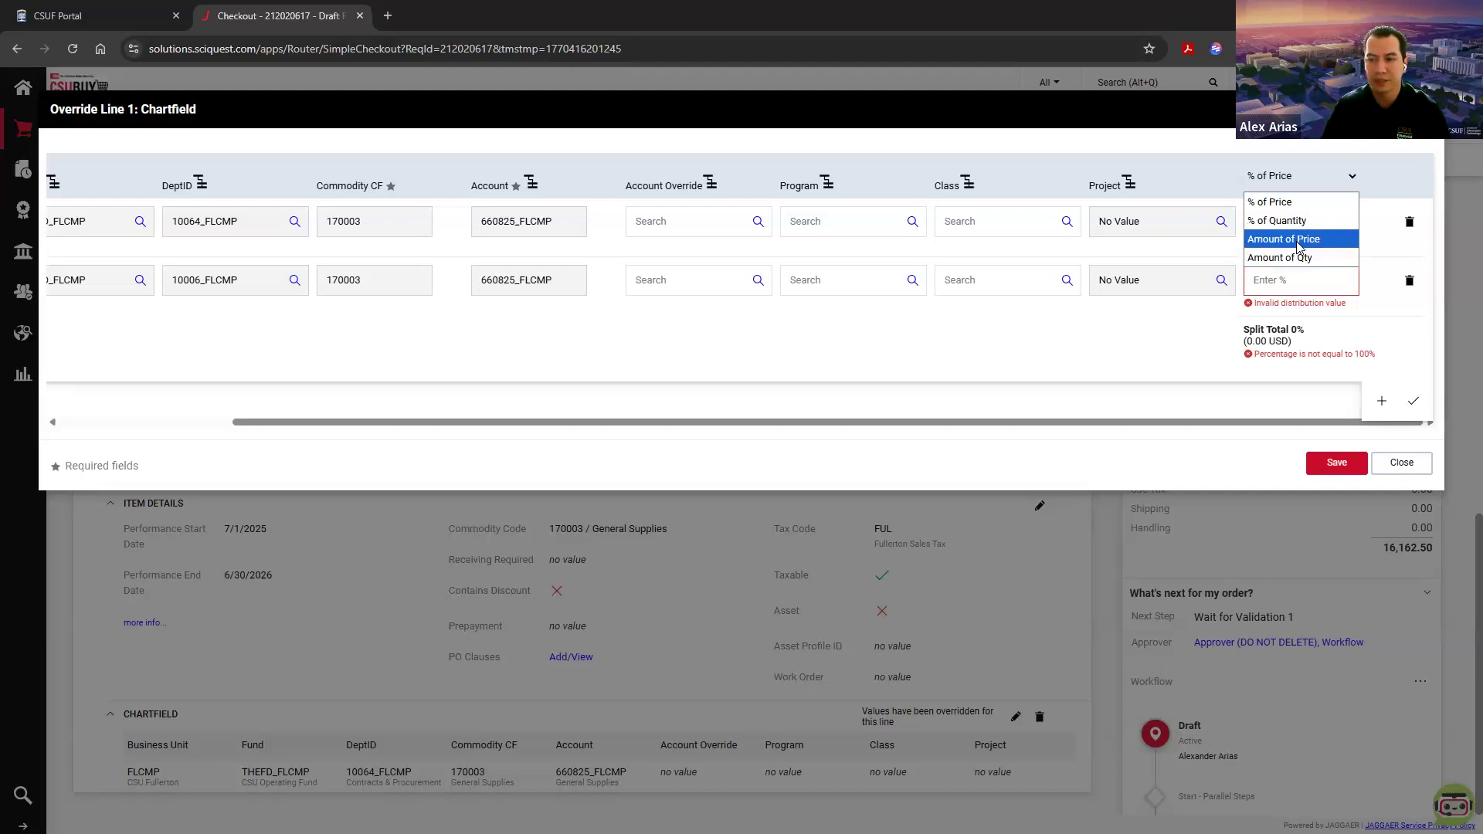
left_click(1298, 240)
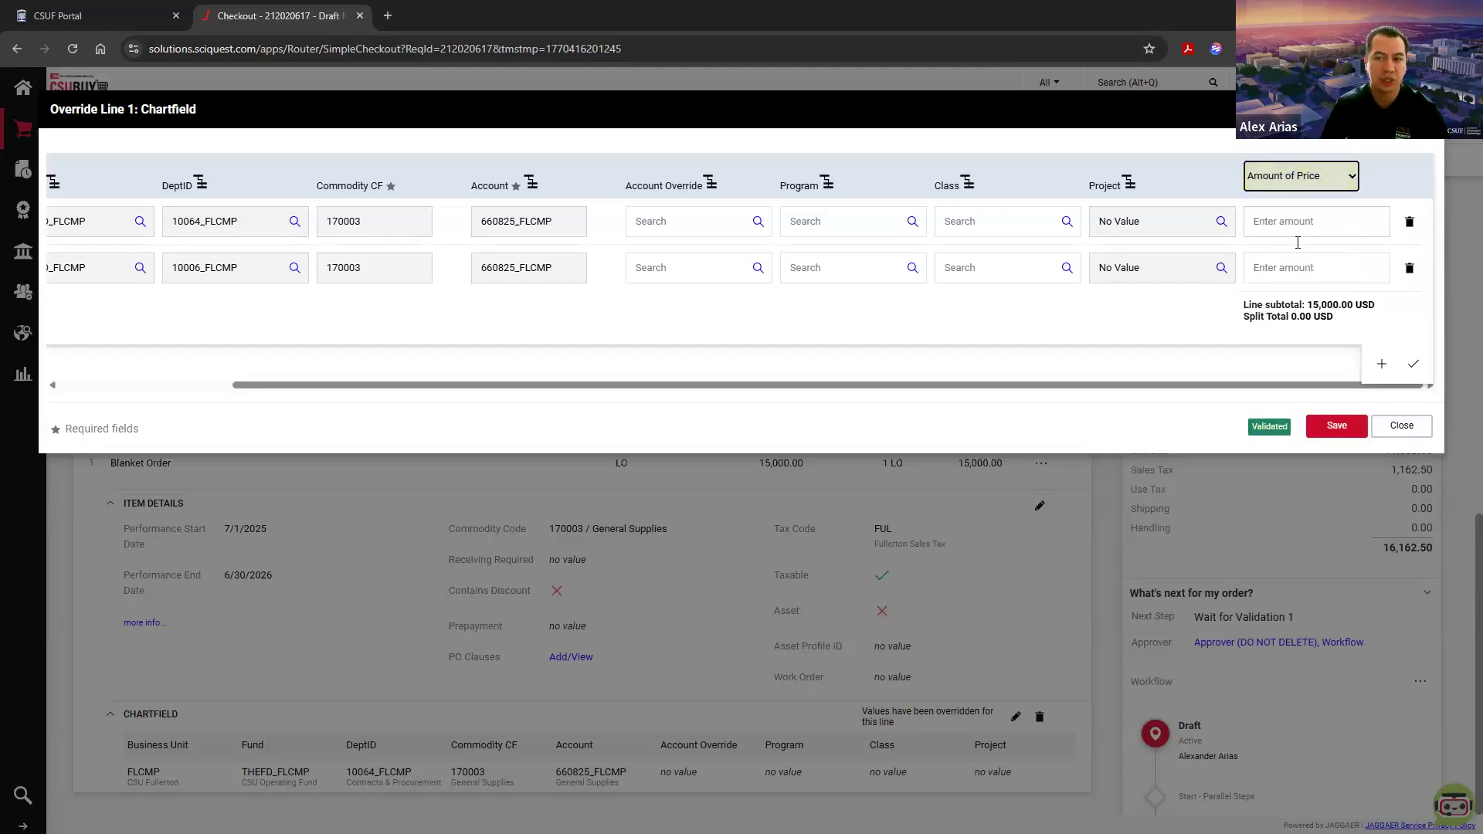
left_click(1295, 217)
left_click(1296, 218)
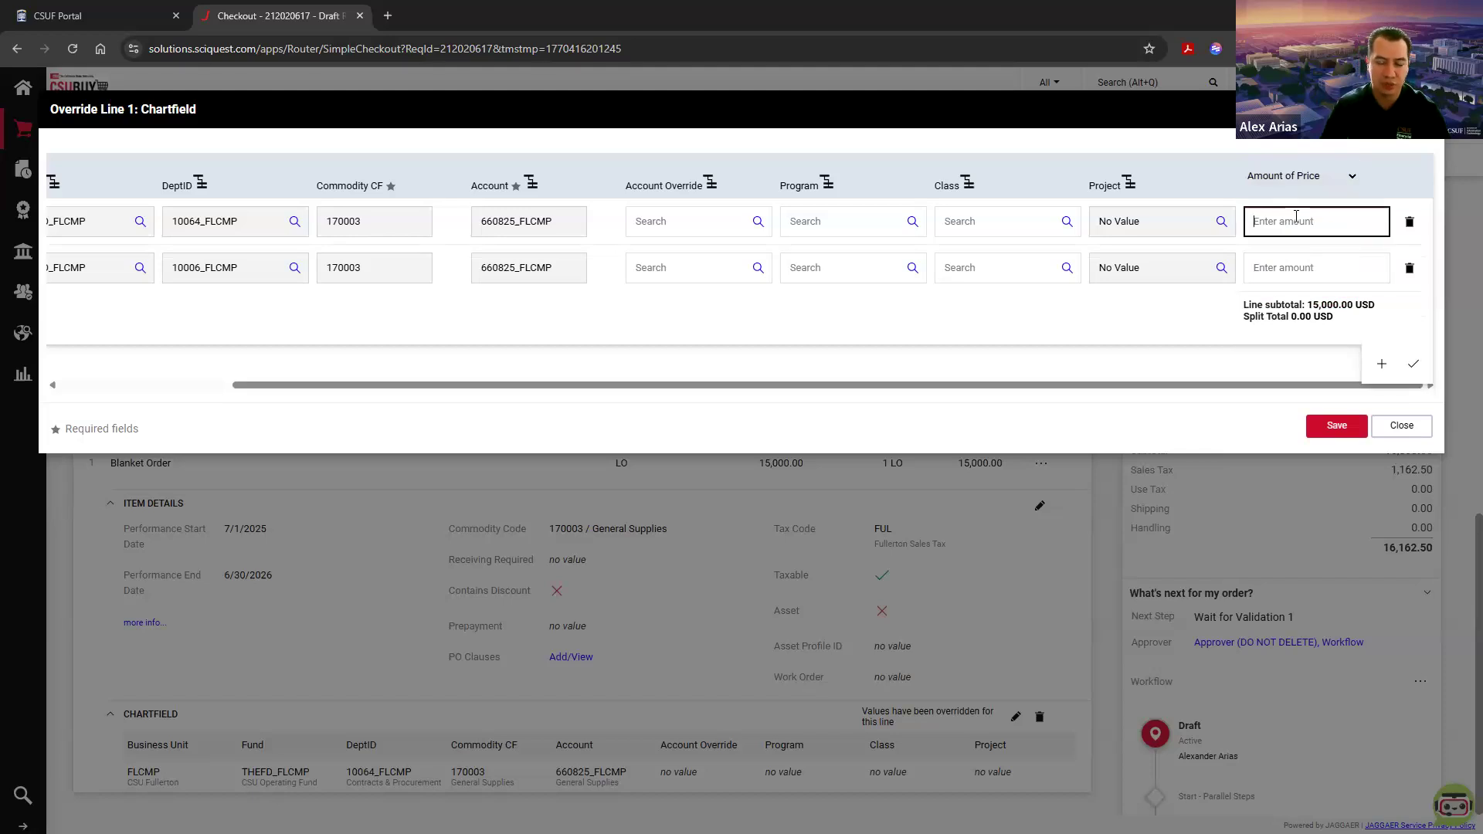
left_click(1300, 266)
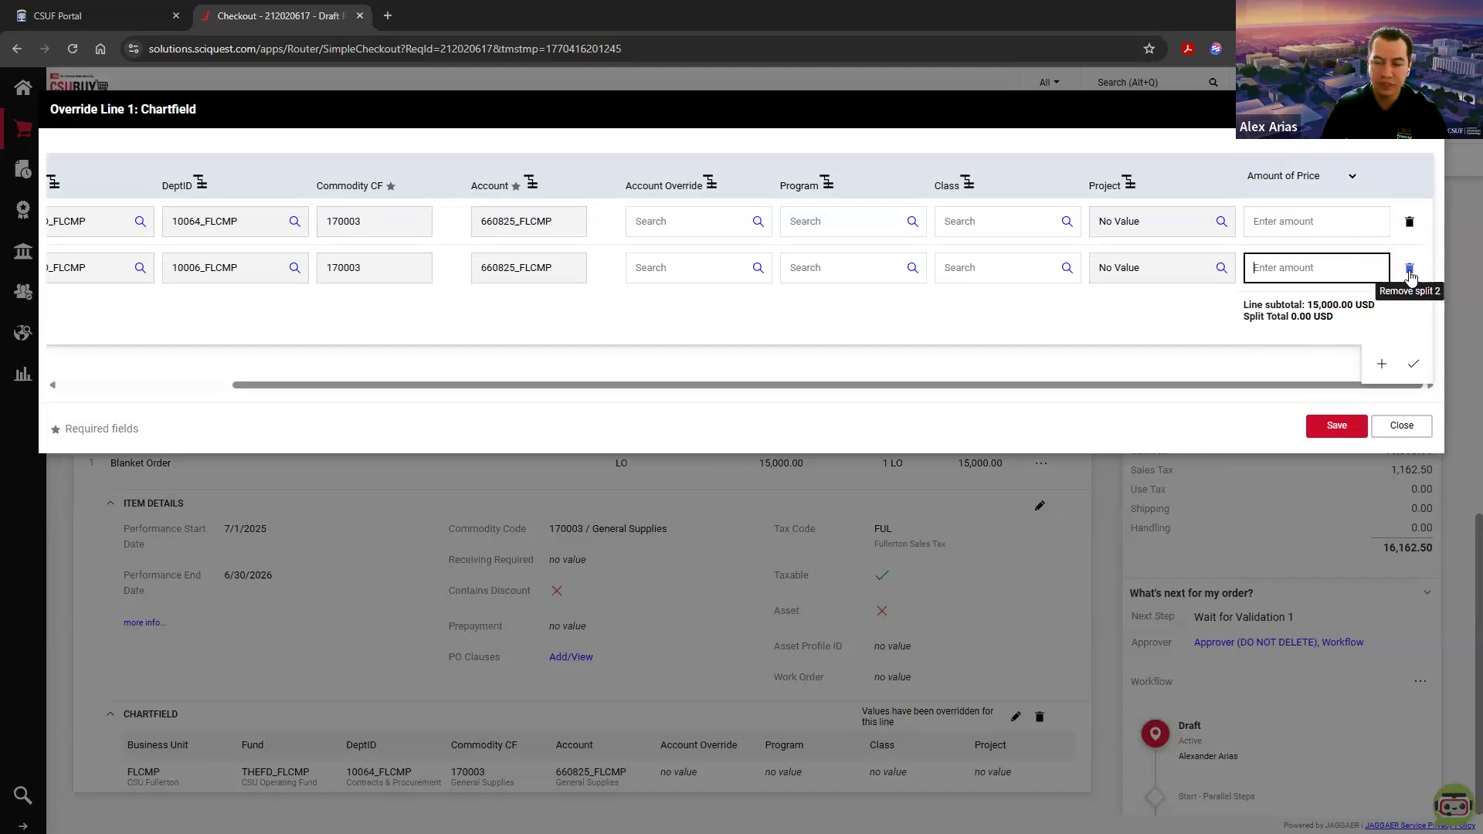
Step: Remove the second split from the line 1 chartfield and save the chartfield values
left_click_drag(887, 396, 748, 403)
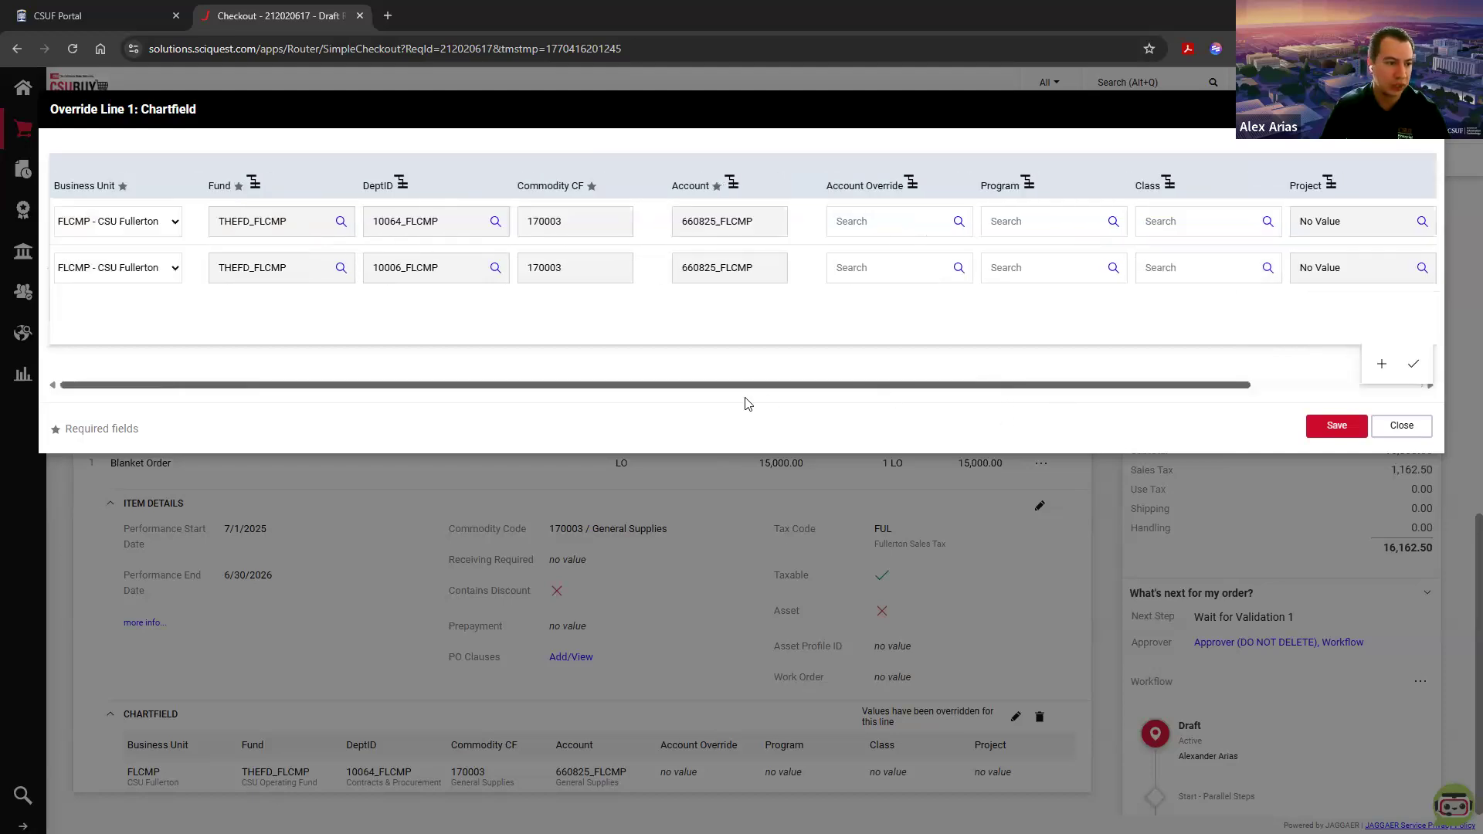
left_click_drag(897, 400, 1139, 400)
left_click(1411, 273)
left_click(1411, 273)
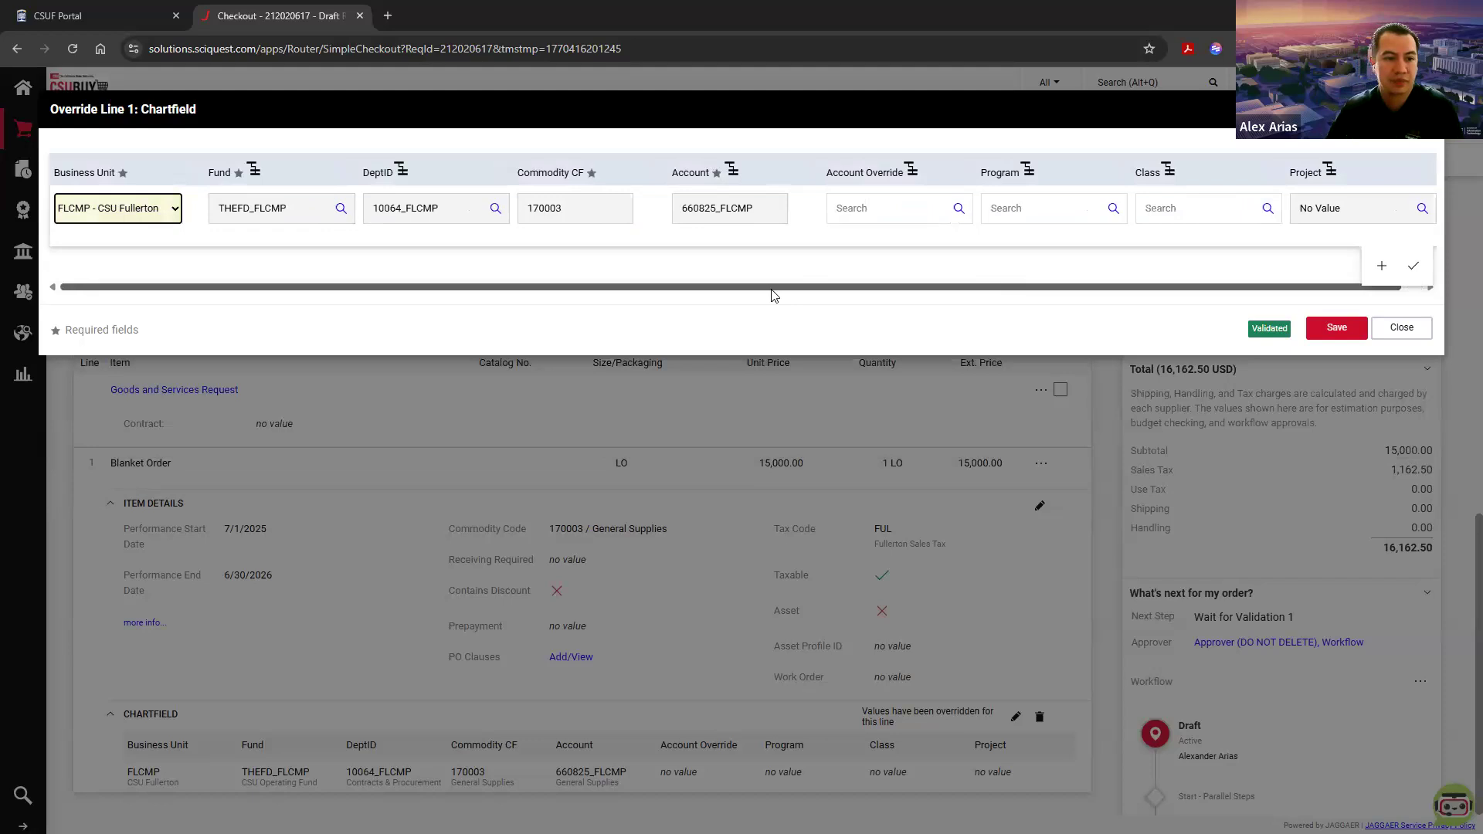
left_click(1313, 330)
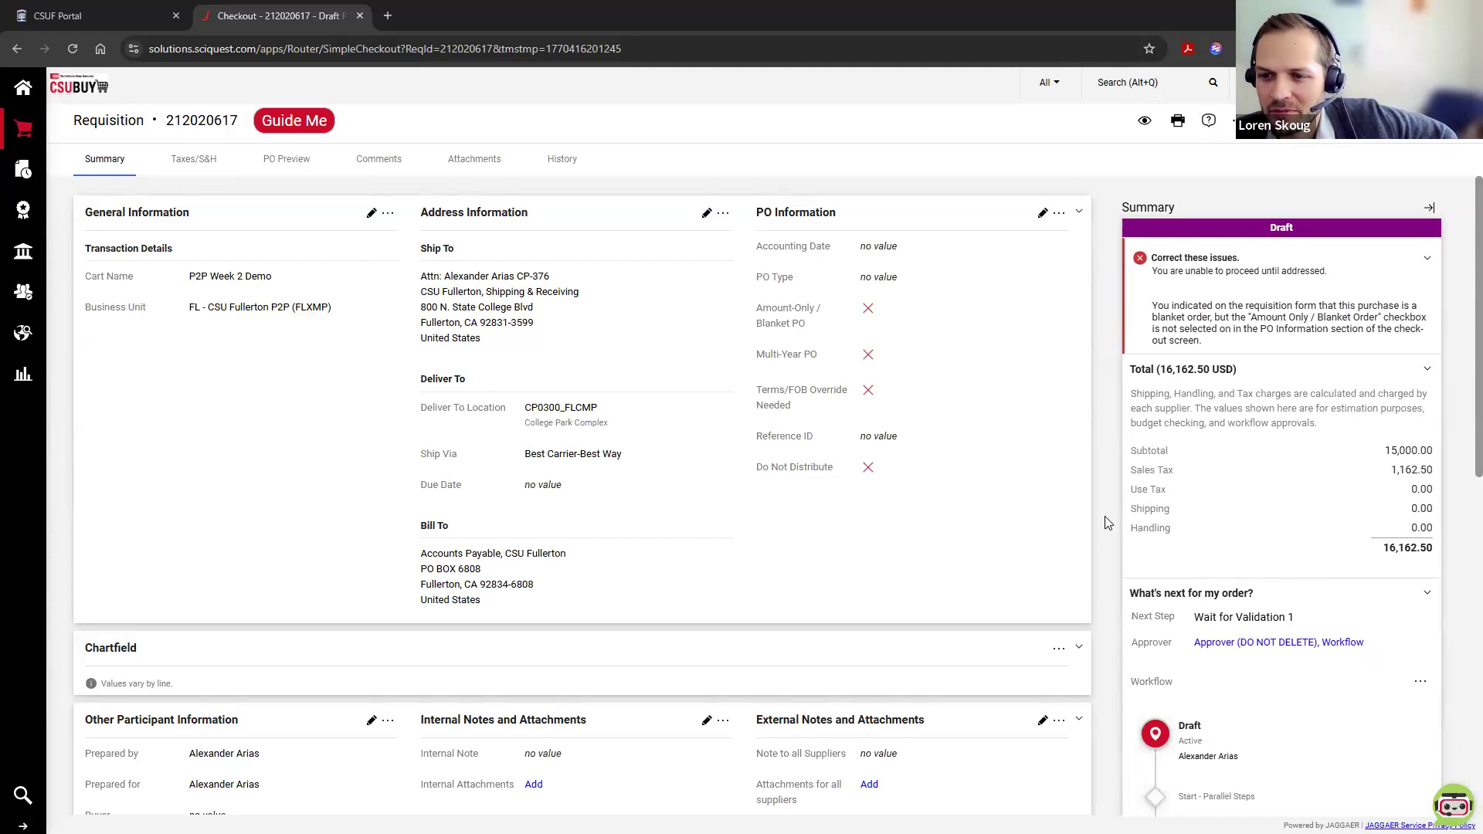
Step: Review the requisition's line 1 chartfield, the Other Participant Information section and the approval workflow steps in the summary
scroll(1104, 522, "down", 9)
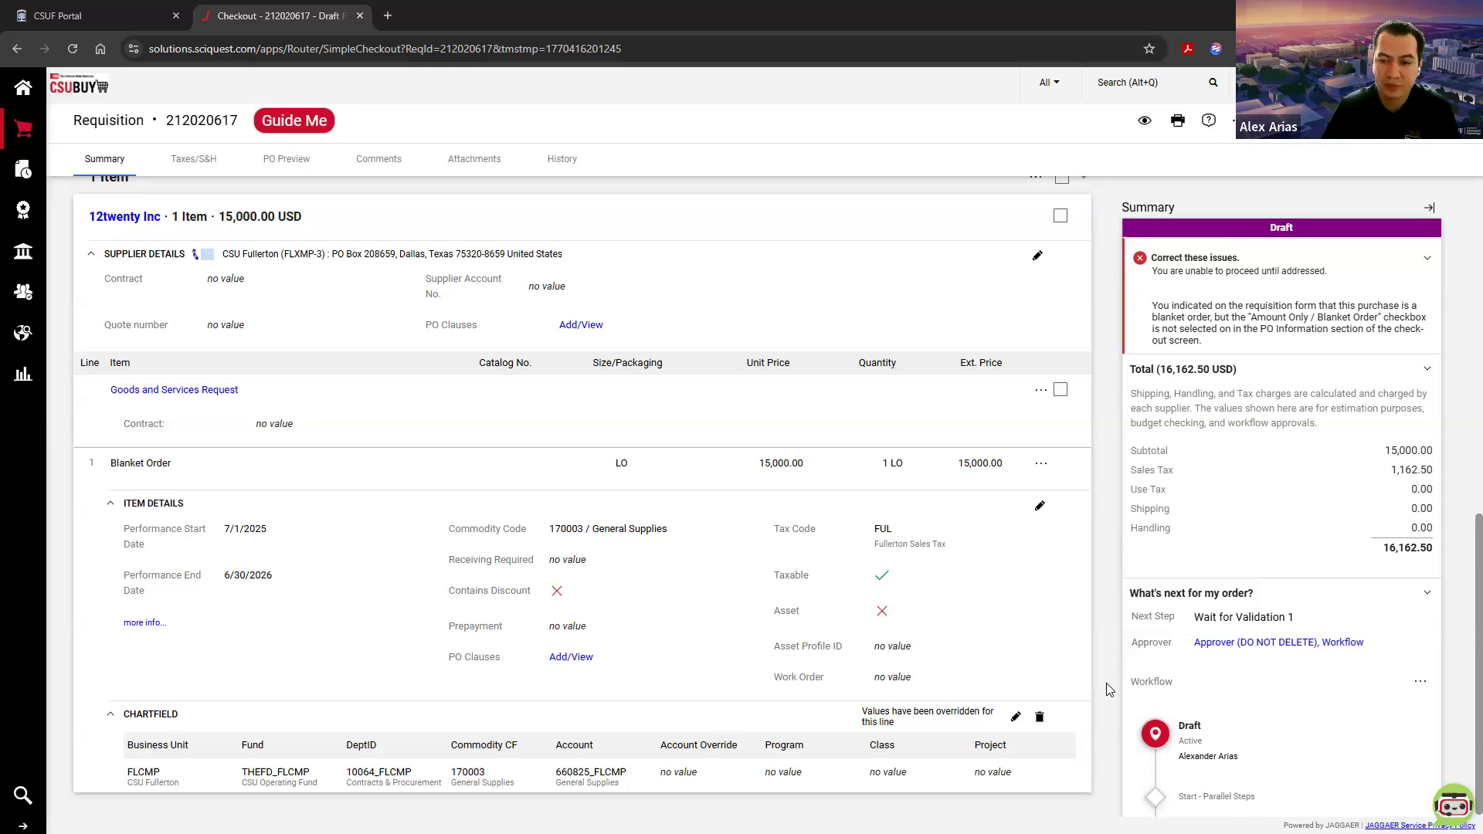
scroll(1107, 680, "up", 1)
scroll(1107, 680, "up", 10)
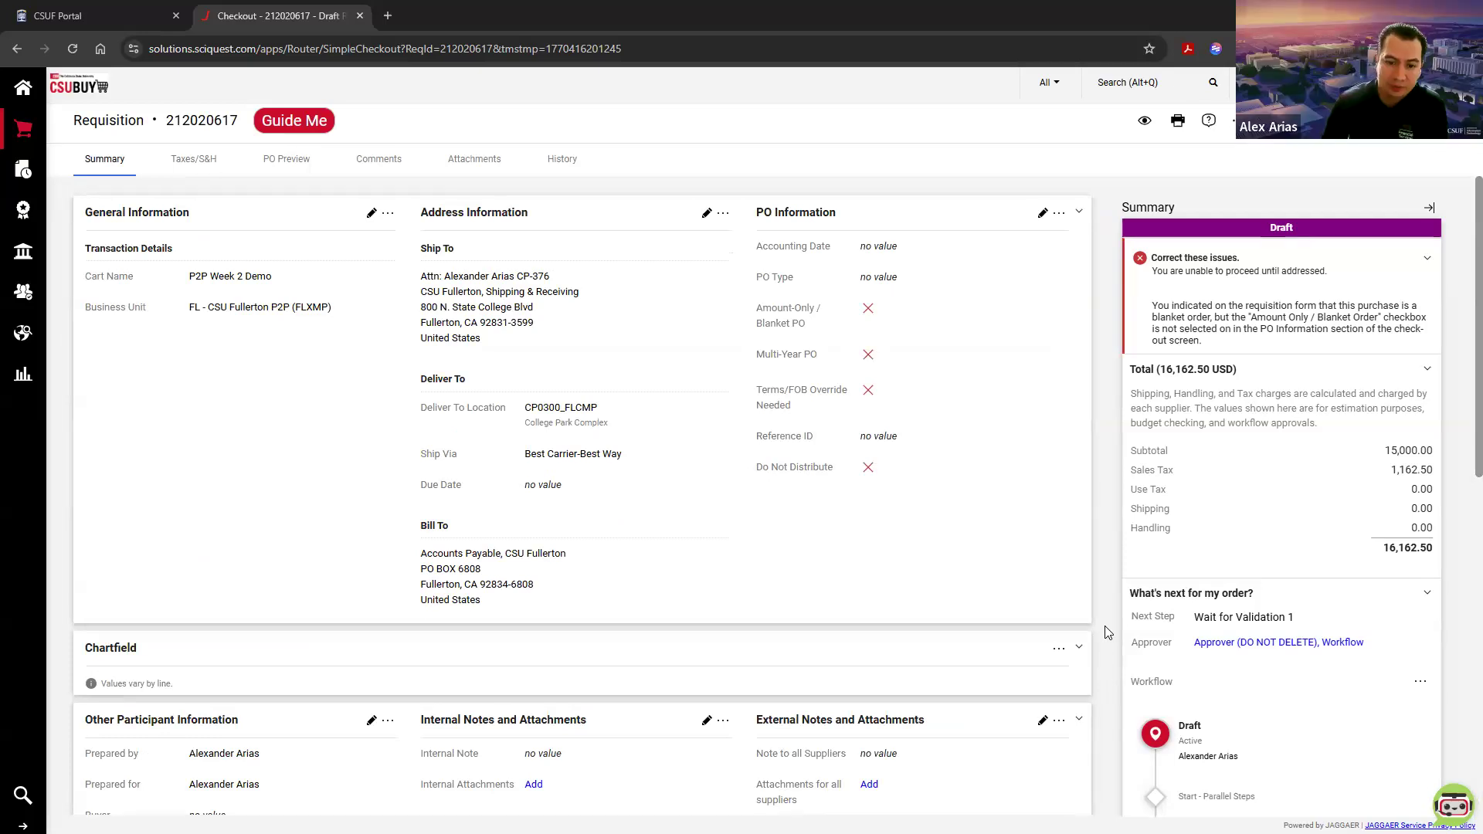
scroll(1106, 632, "down", 4)
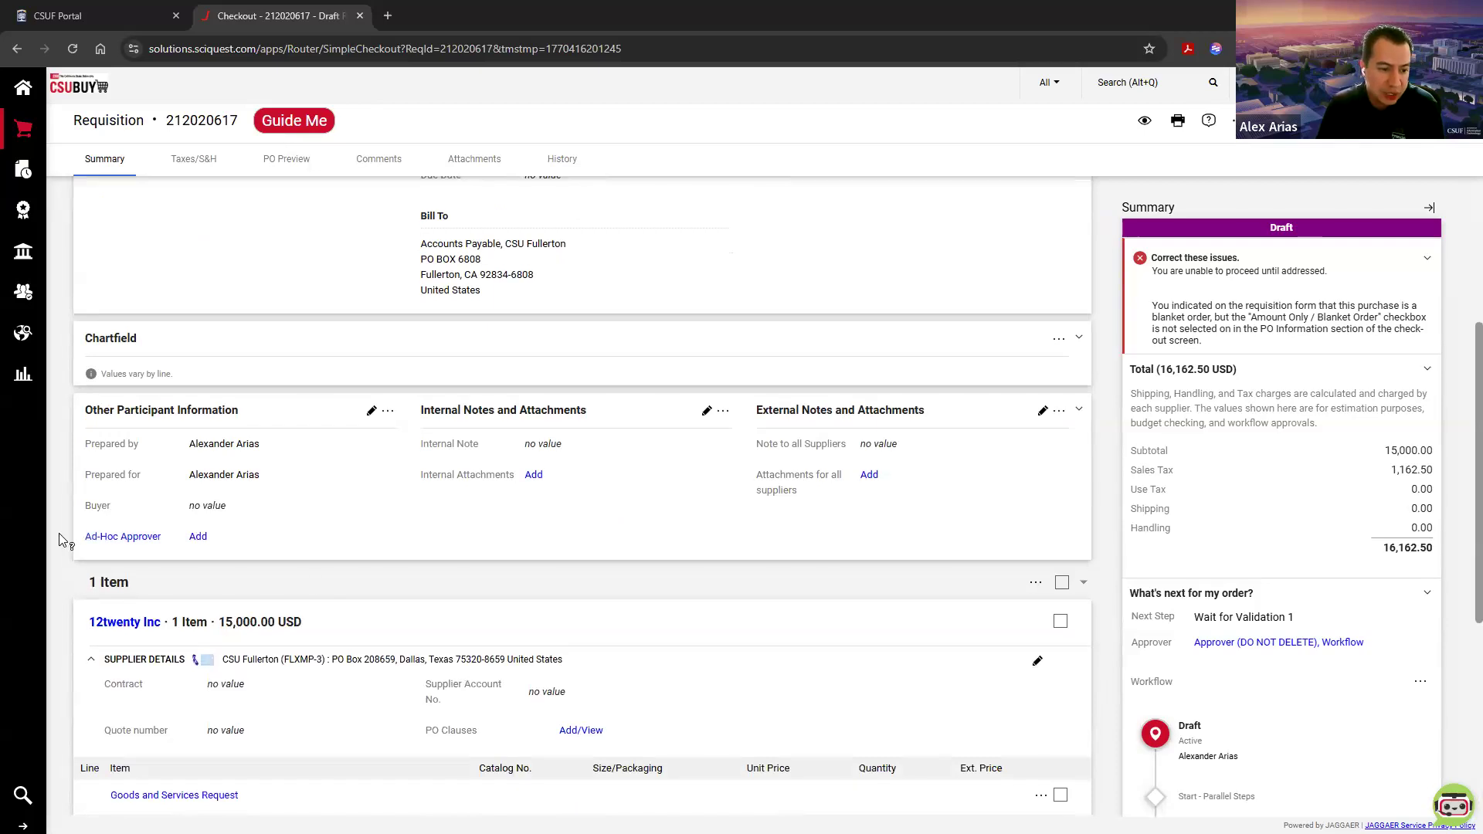
left_click_drag(240, 410, 87, 411)
left_click(89, 409)
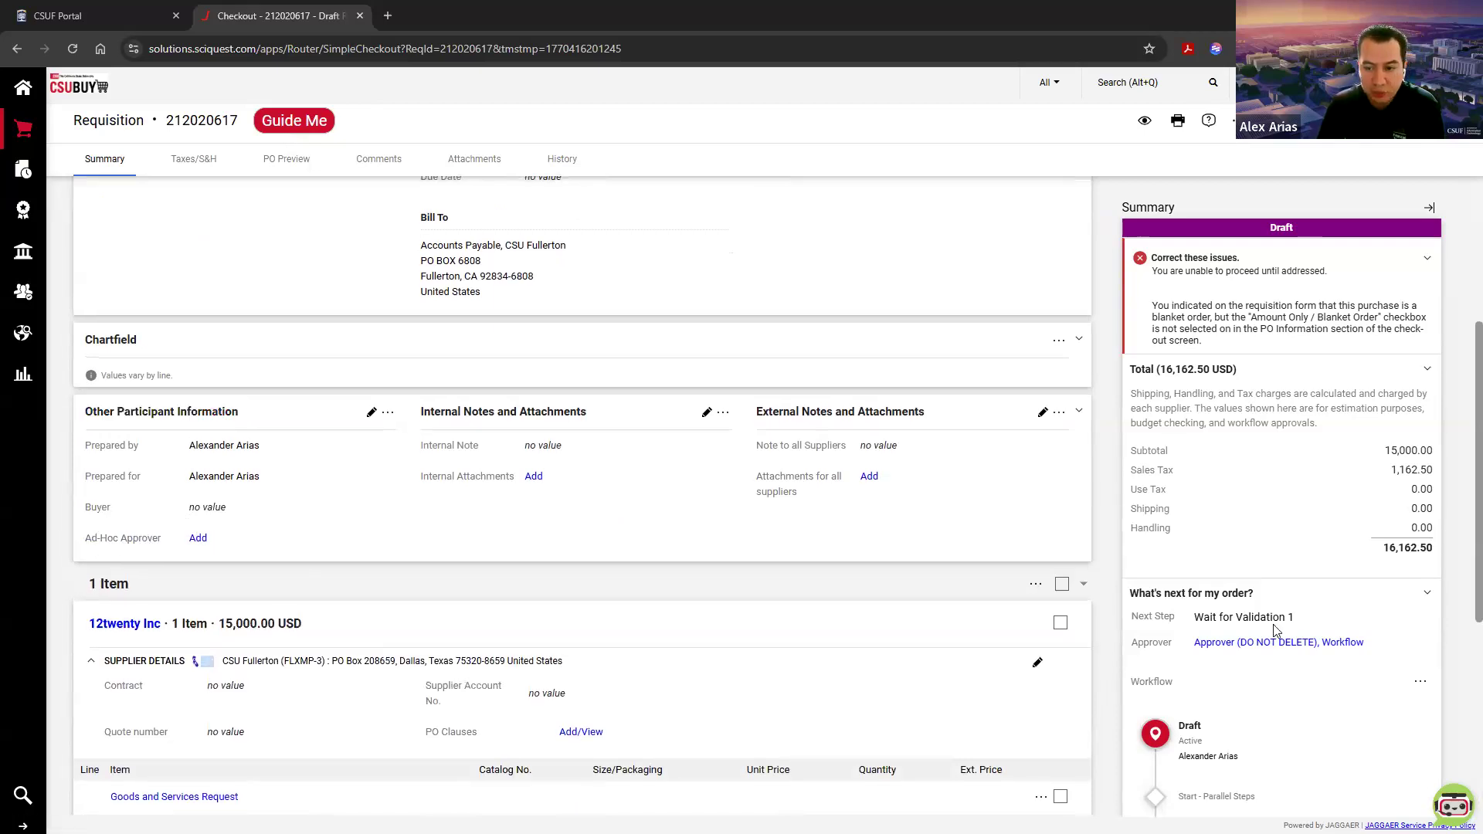
scroll(1278, 629, "down", 5)
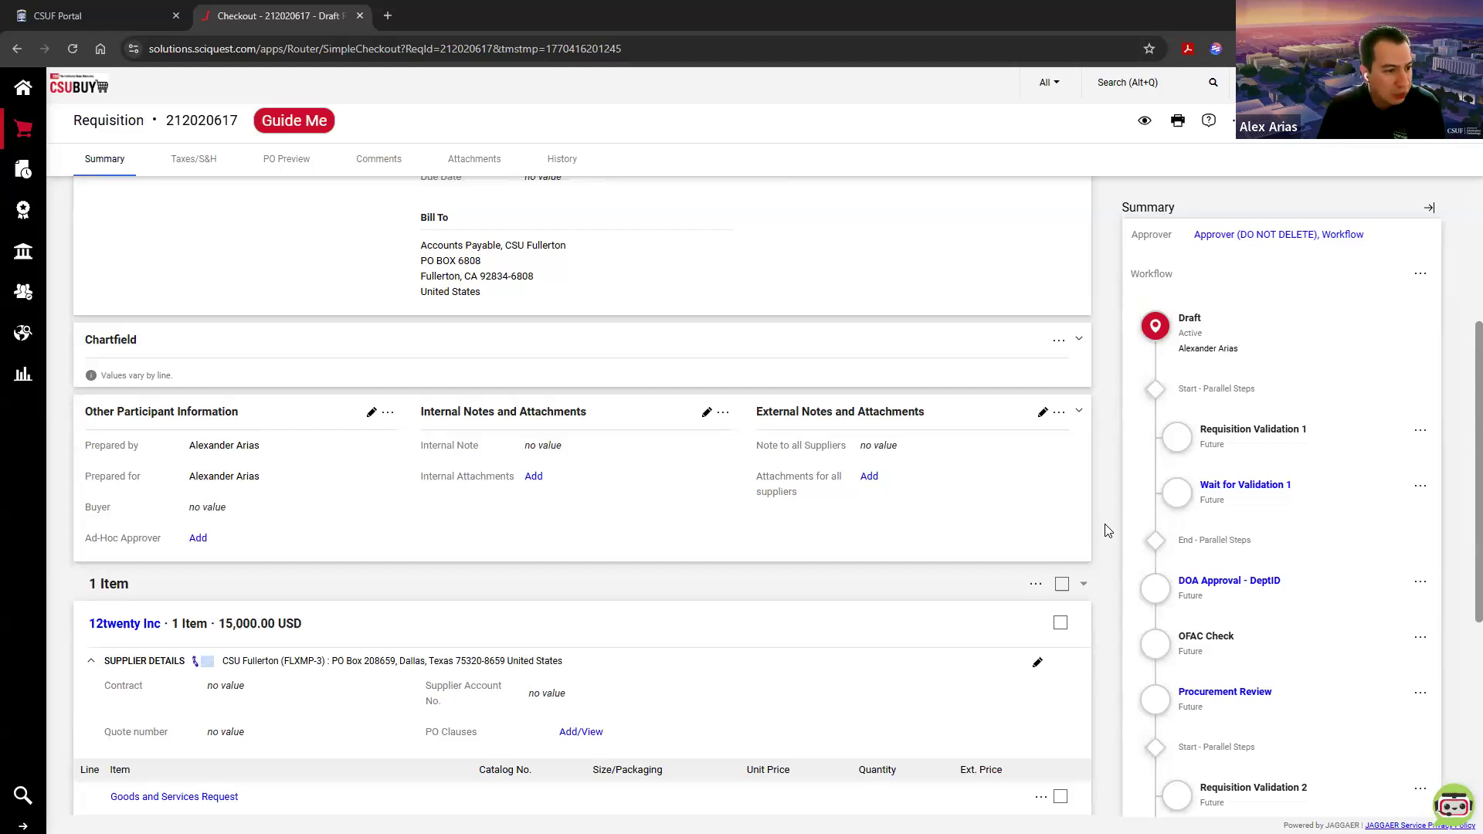
scroll(1266, 457, "down", 3)
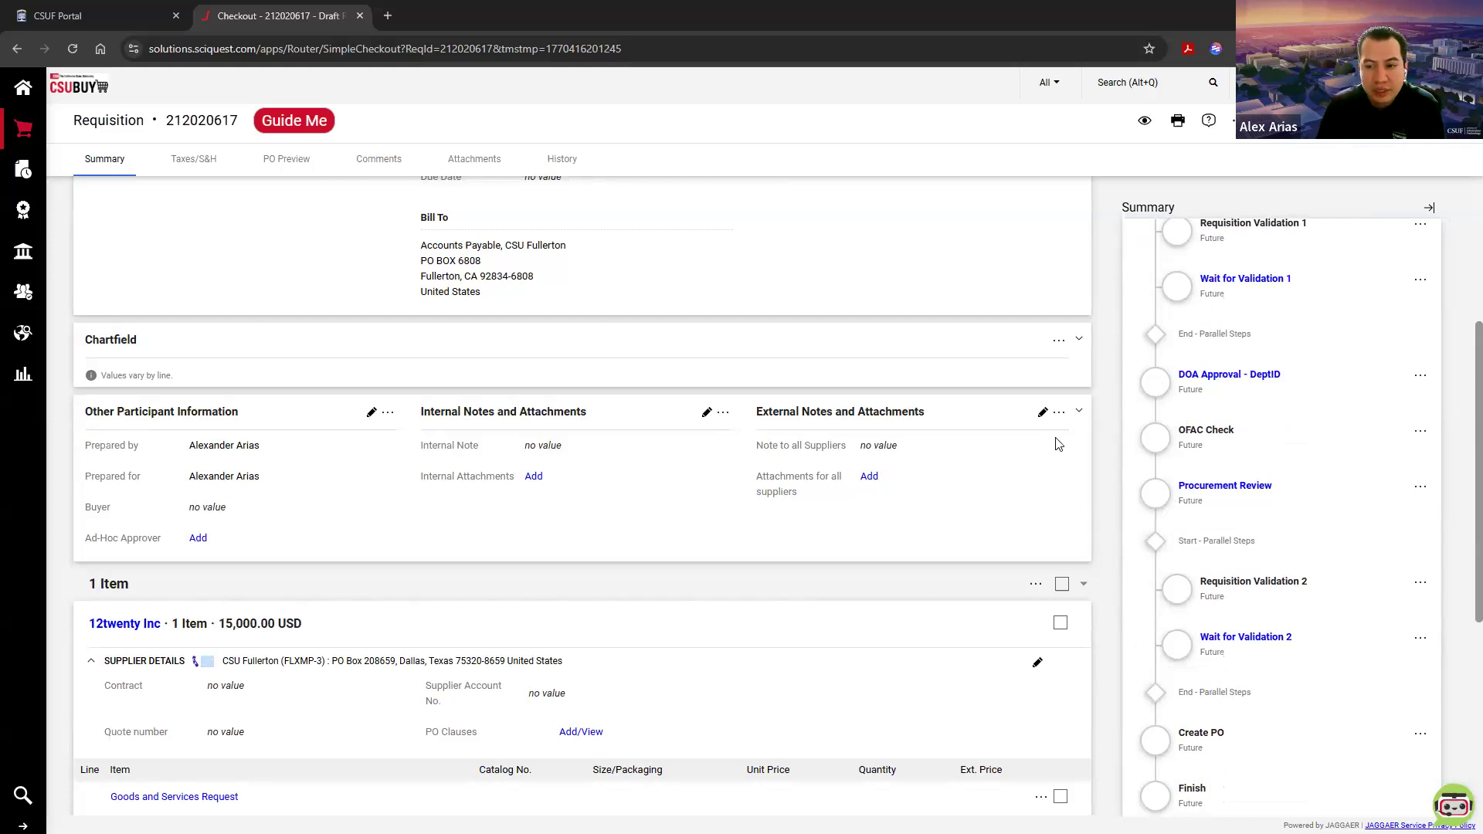
Step: Start an ad-hoc approver entry for the requisition and name its step Additional Approver
left_click(197, 538)
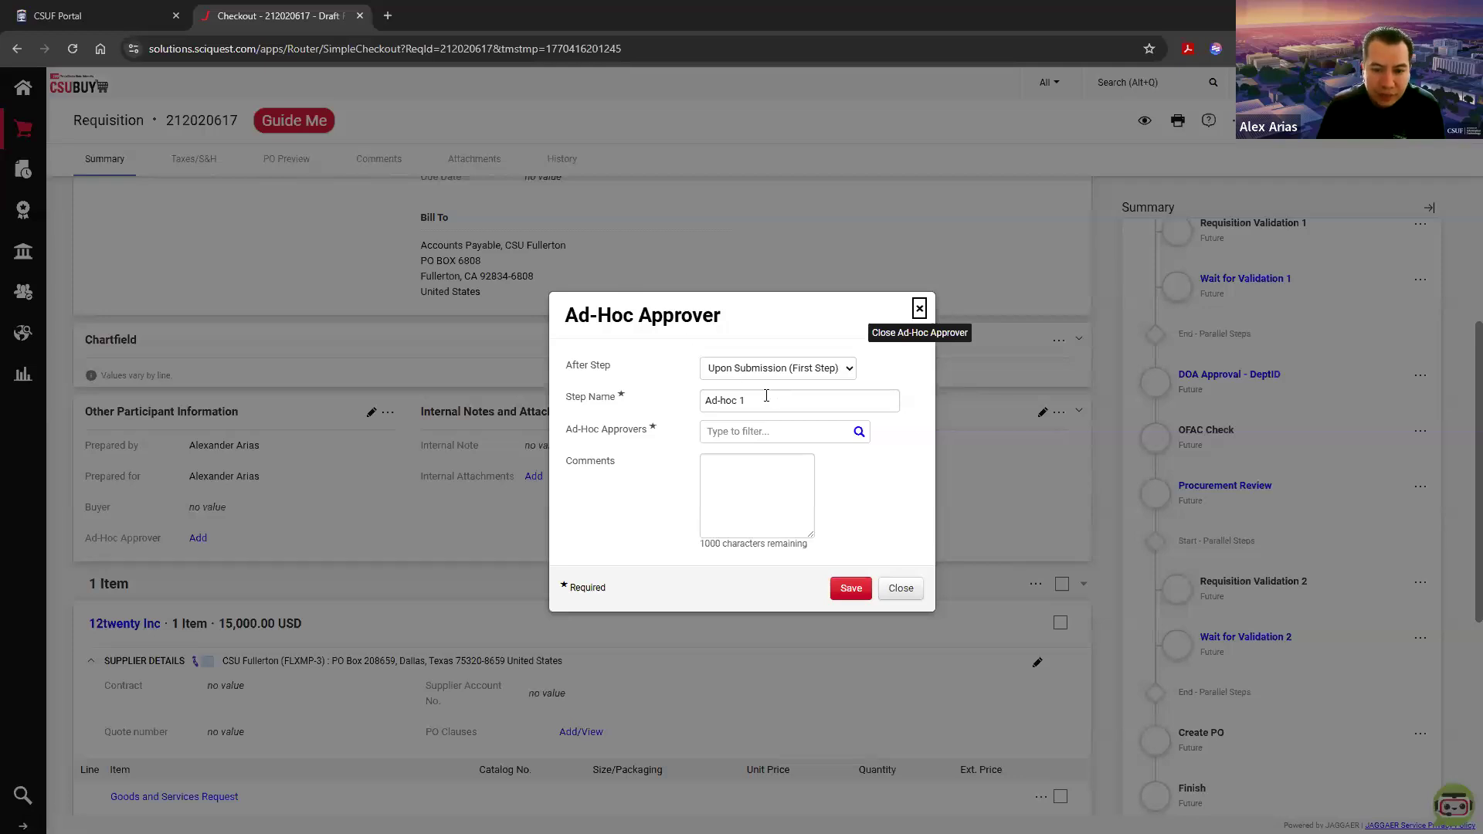
left_click(766, 396)
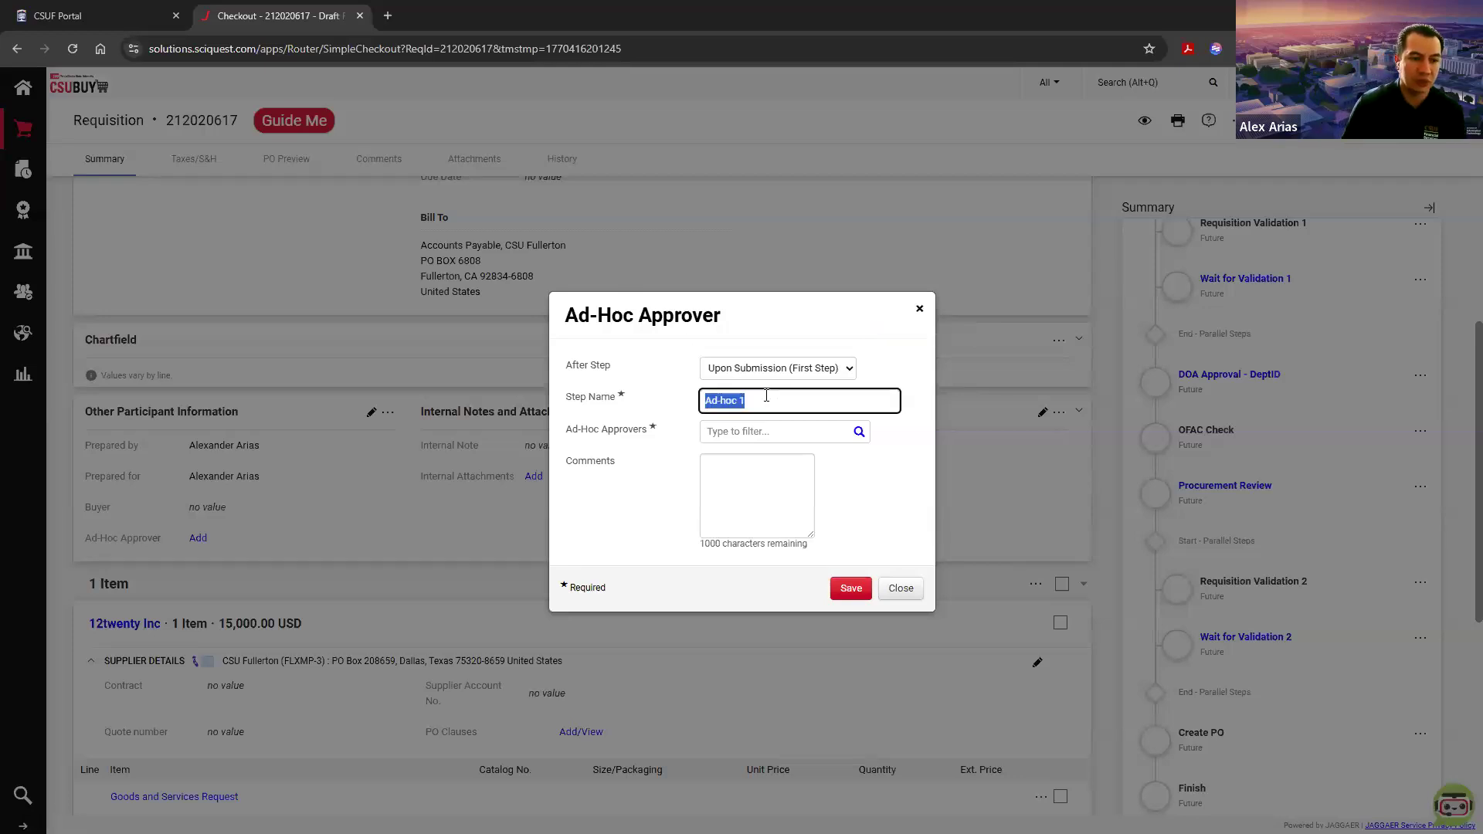
type("New")
key("BackSpace")
key("BackSpace")
key("BackSpace")
type("Additional Ap")
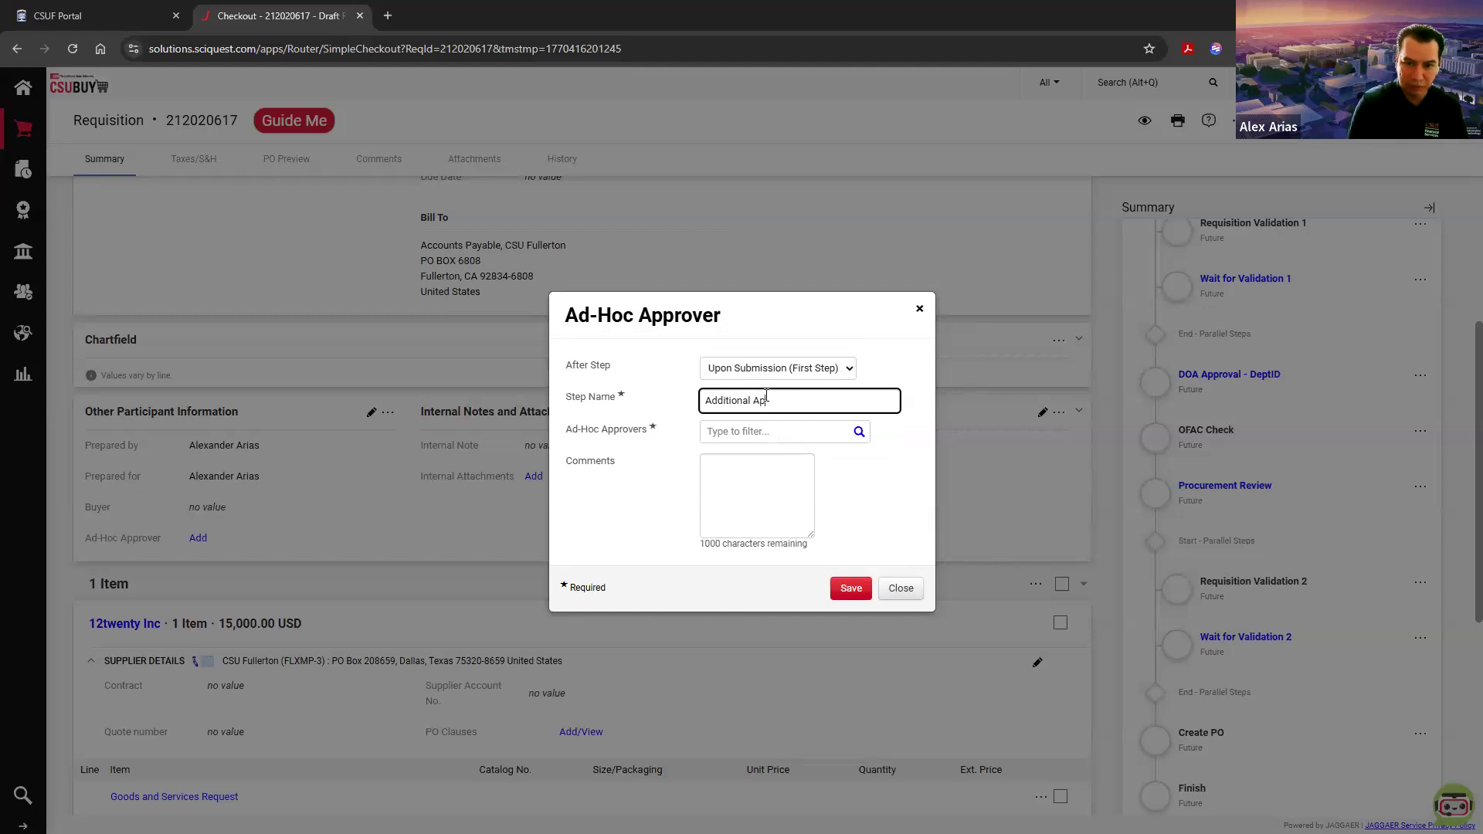
type("prover")
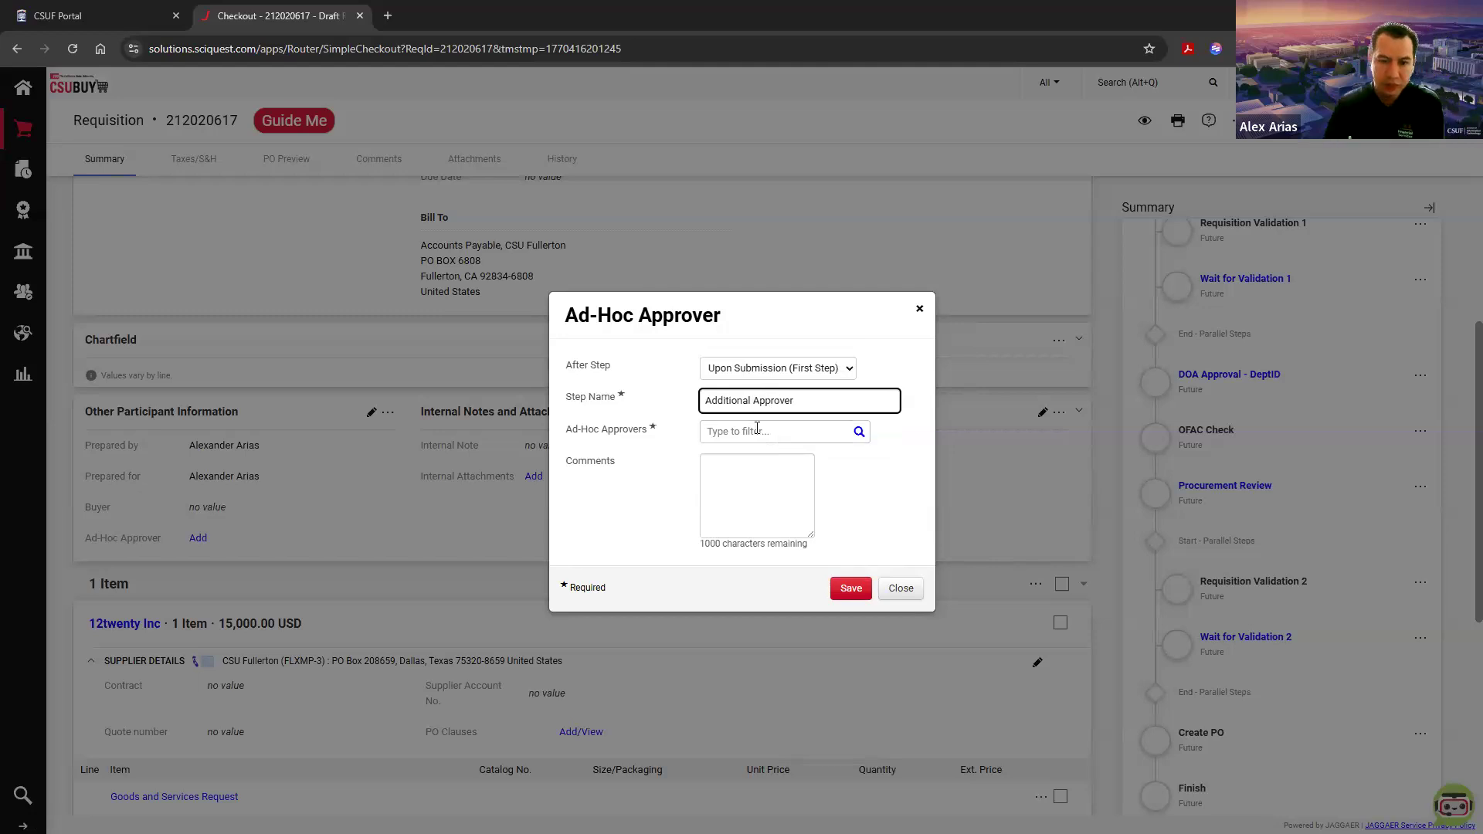
Step: Browse the suggested ad-hoc approvers and open the user search with its additional search options
left_click(796, 434)
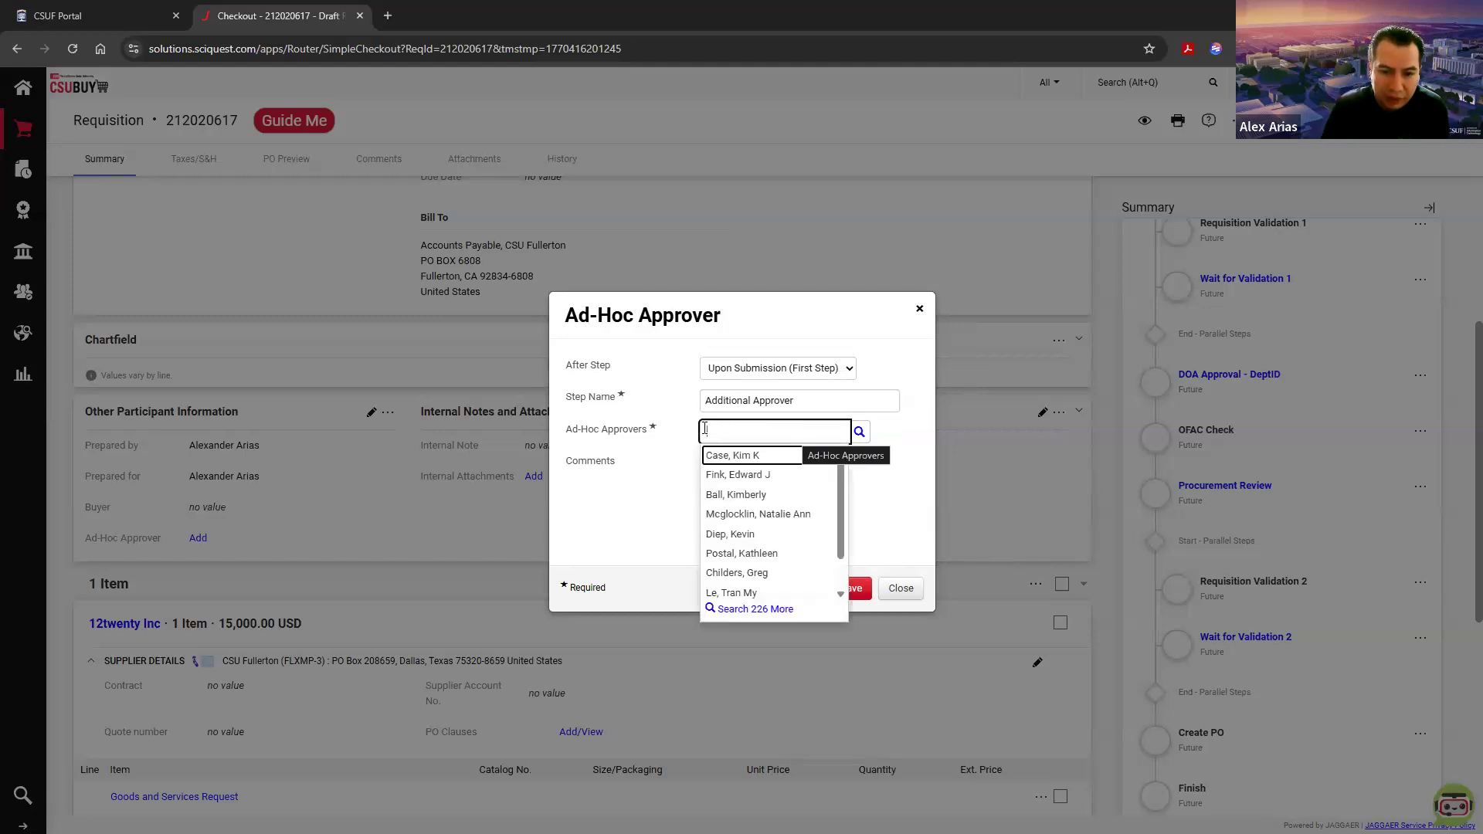
scroll(762, 554, "down", 1)
scroll(760, 546, "up", 1)
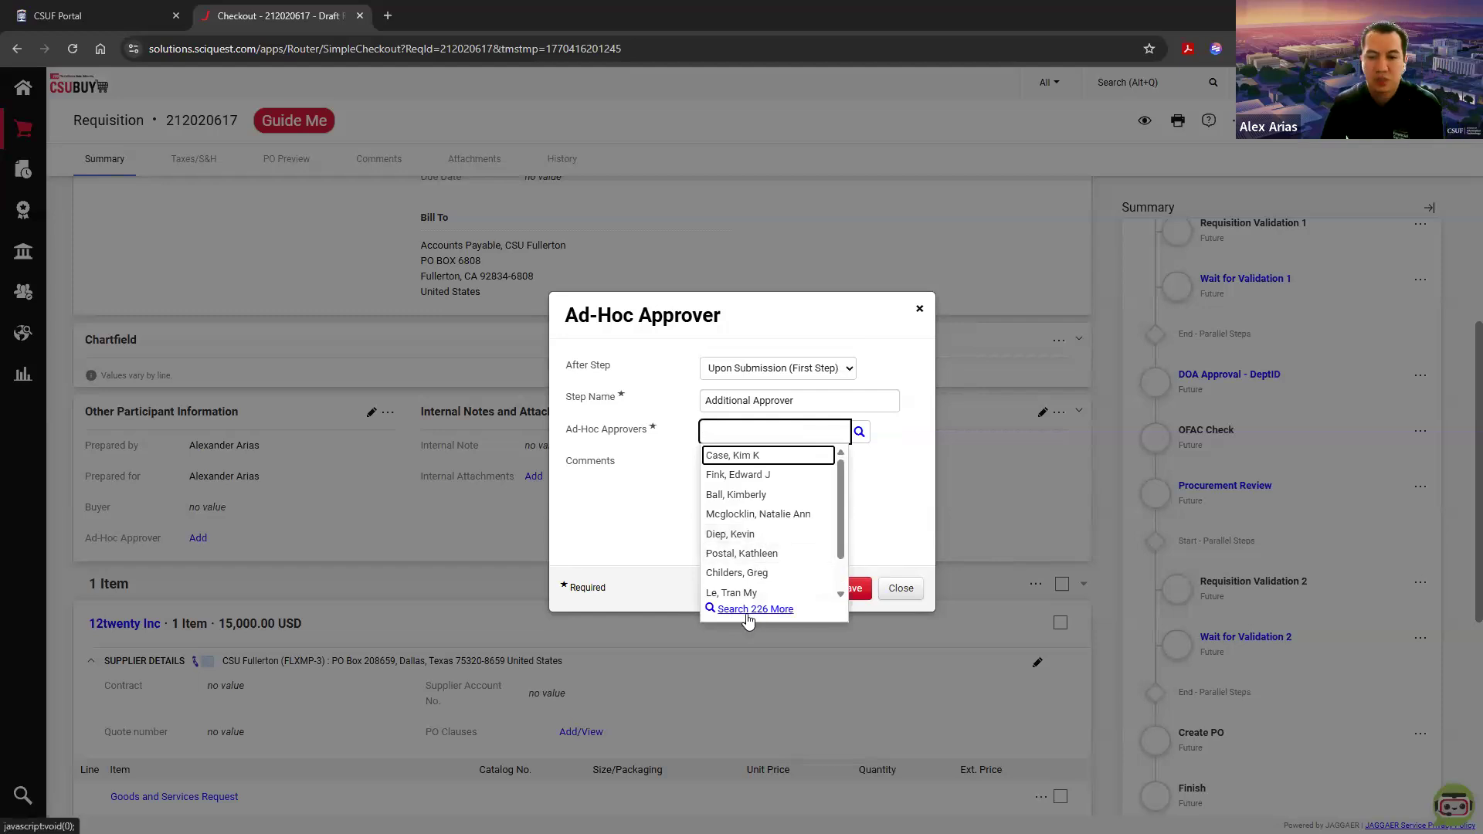
left_click(863, 435)
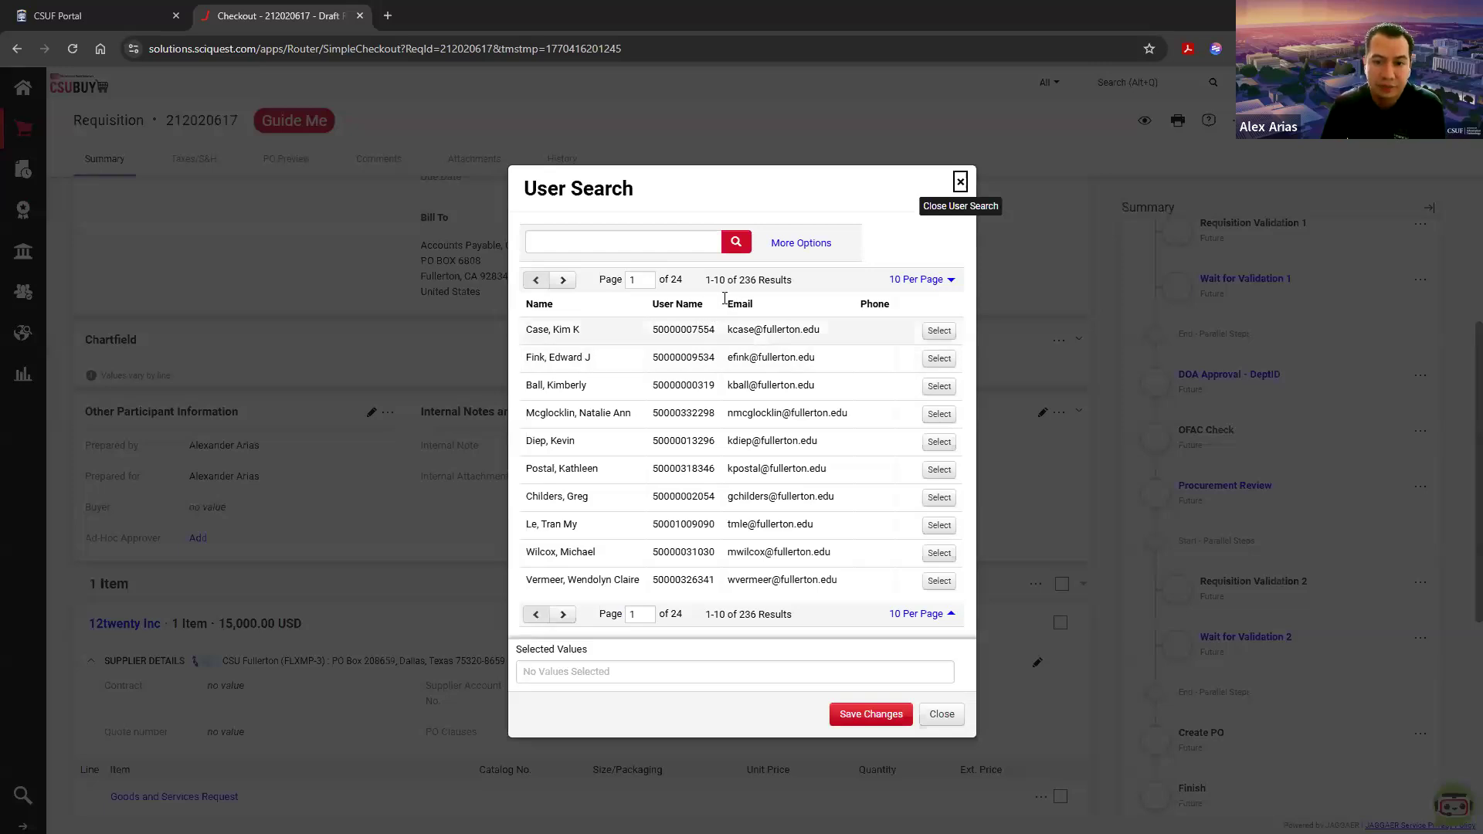
left_click(786, 244)
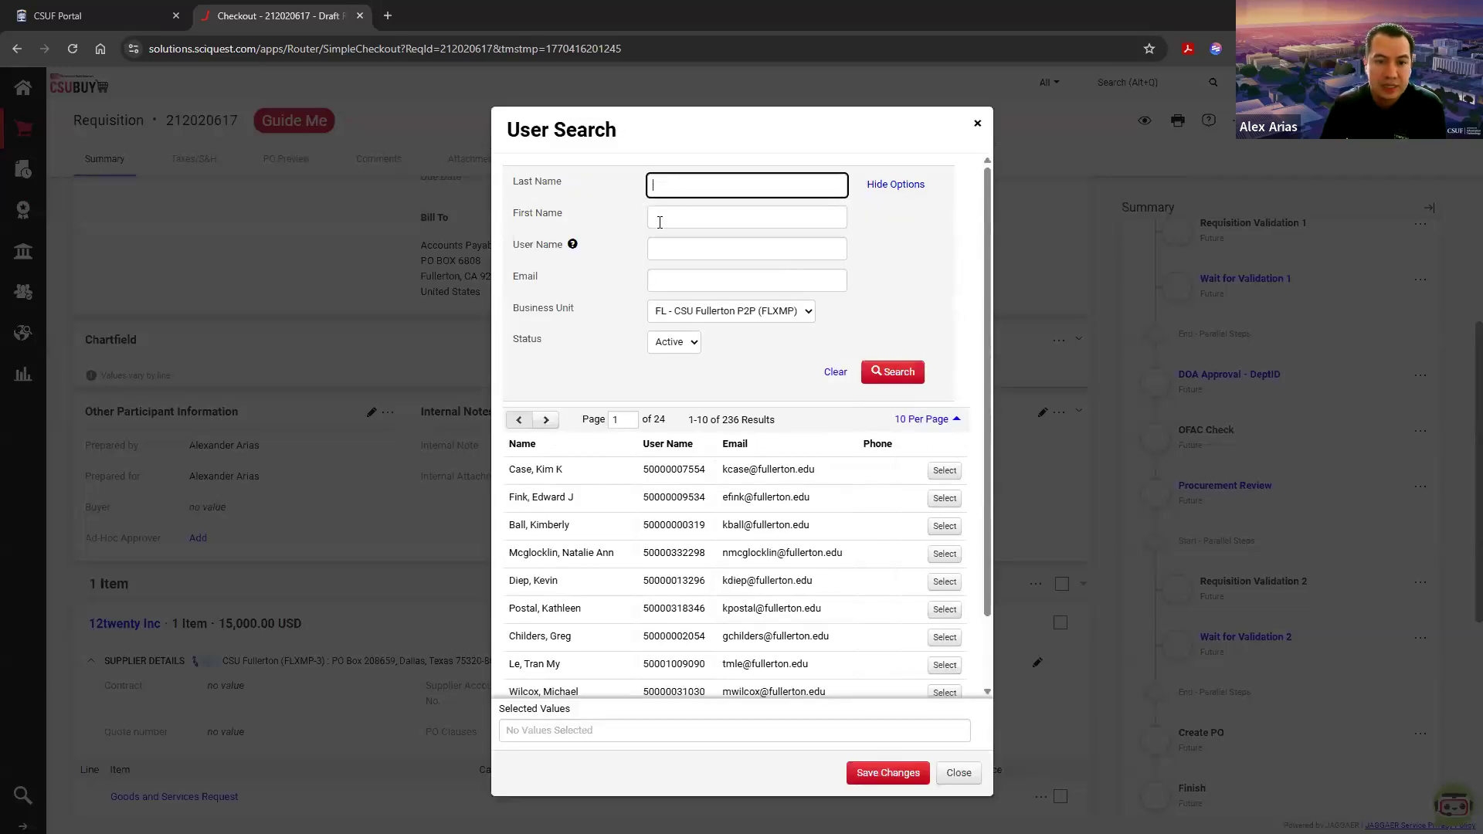
left_click(698, 278)
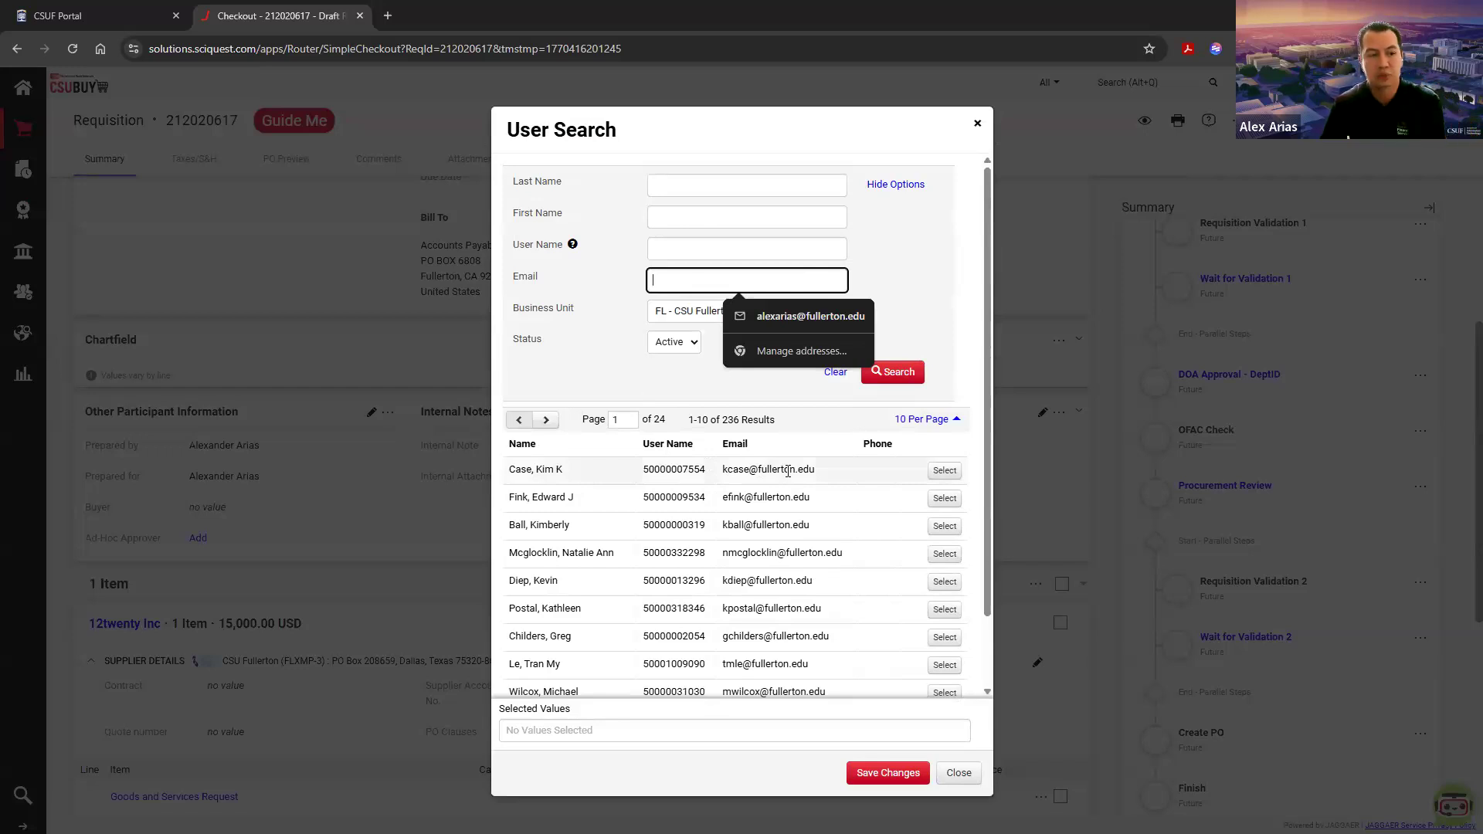
scroll(807, 522, "down", 1)
scroll(804, 520, "up", 1)
Step: Search users by the approver's last name and choose the matching user as ad-hoc approver
left_click(706, 182)
type("rosales")
key("Return")
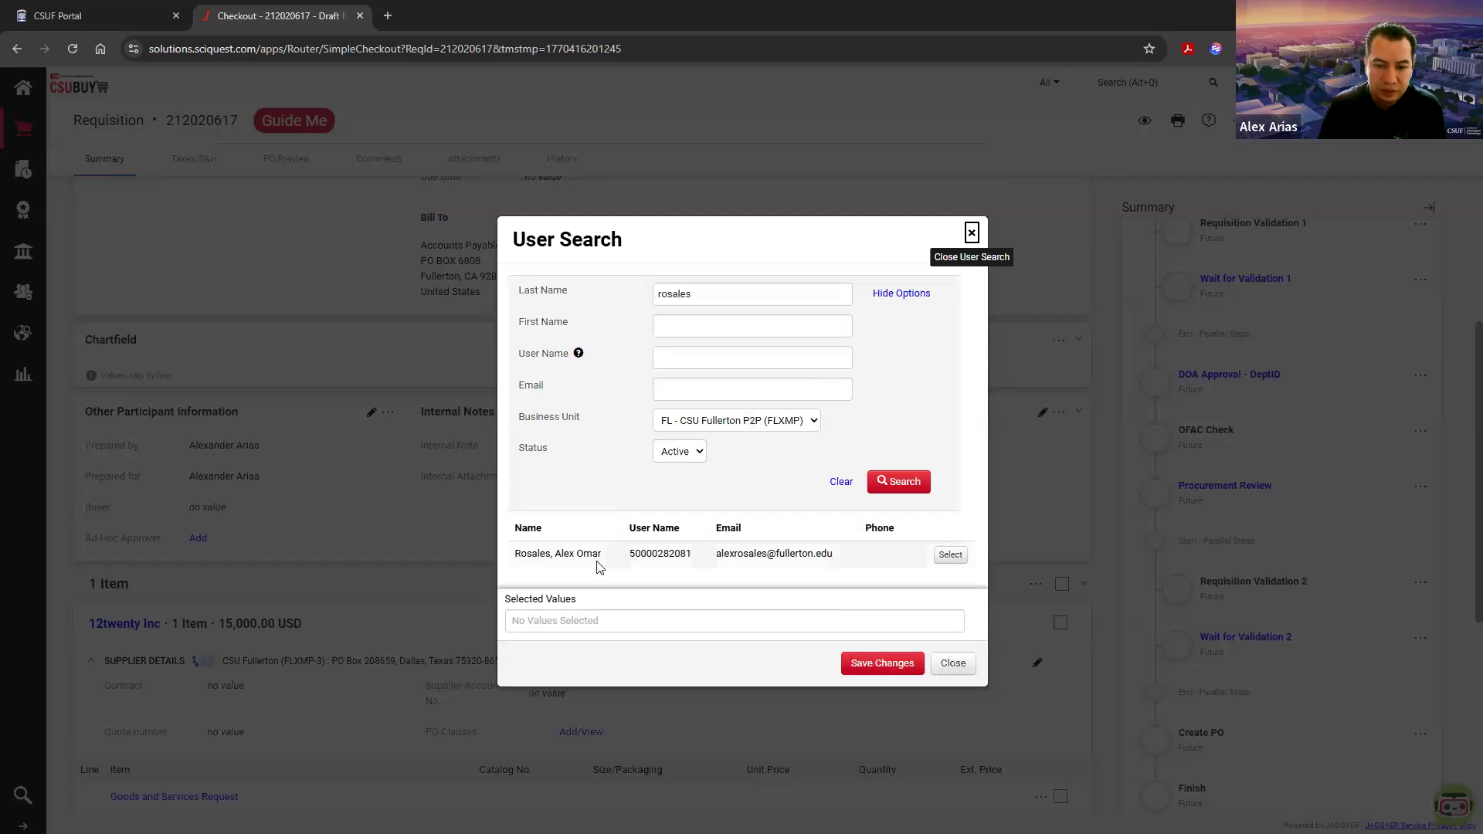
triple_click(548, 548)
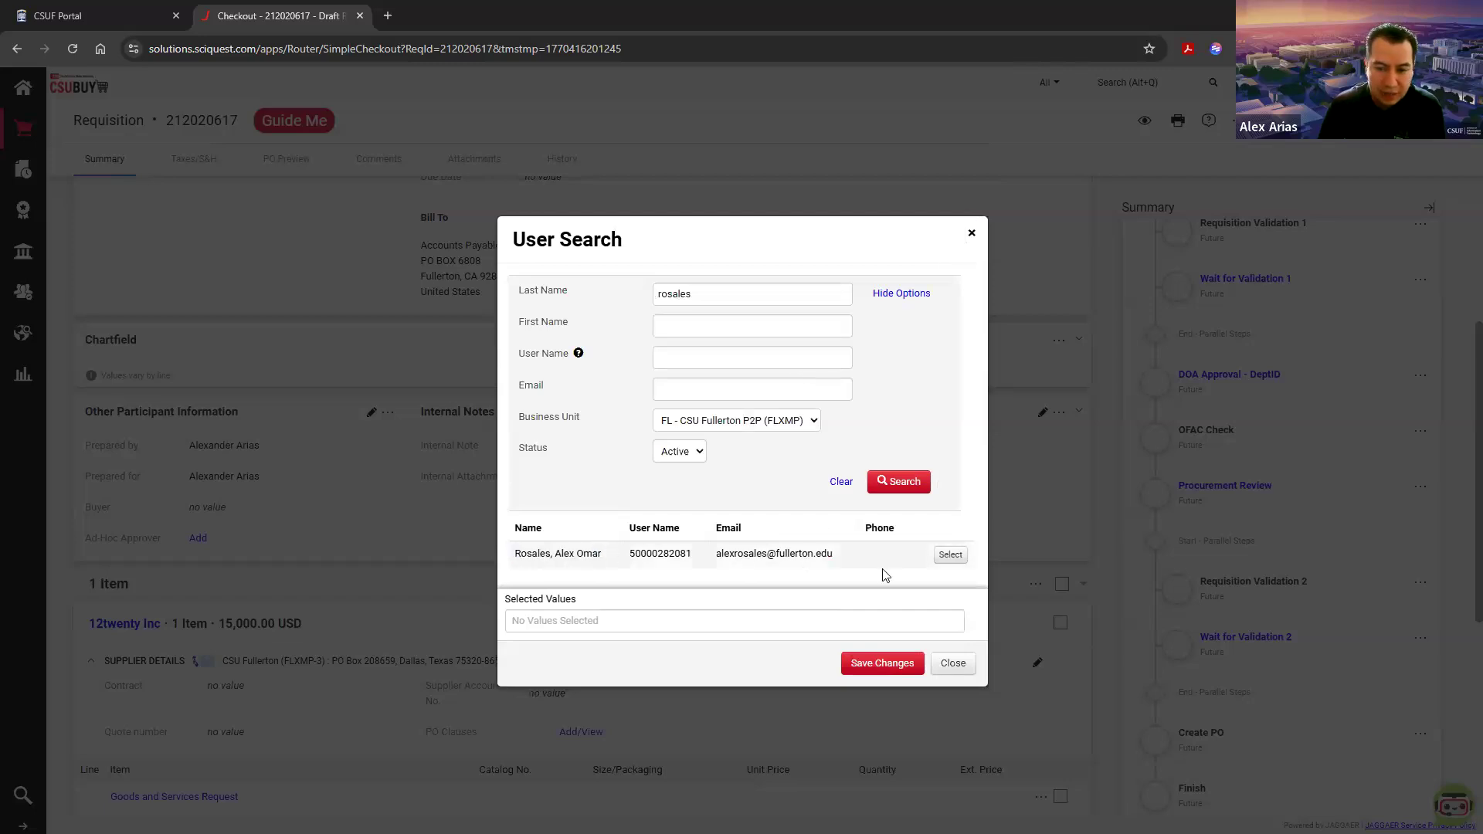
left_click(950, 554)
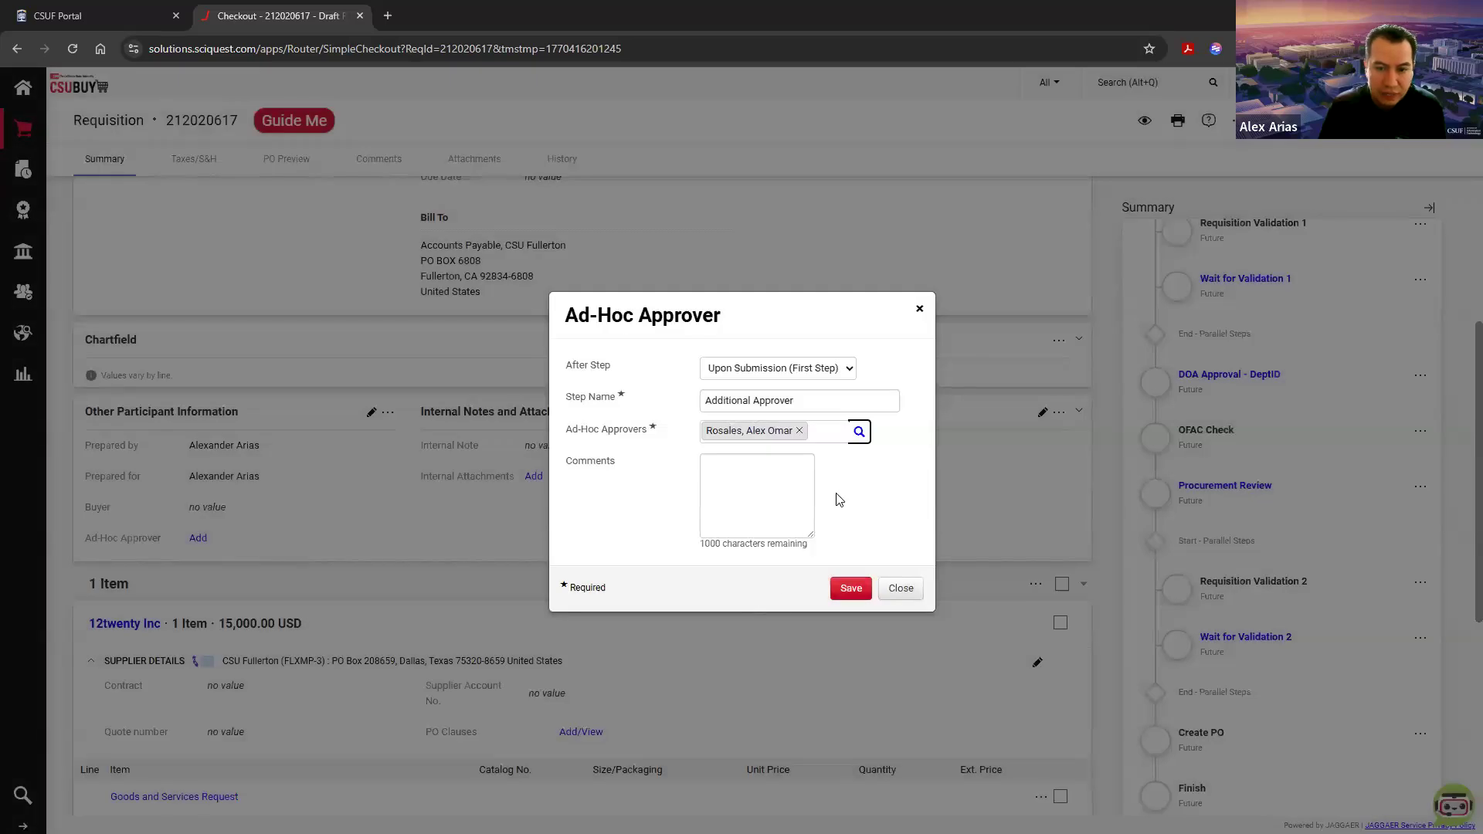
Step: Look through the After Step choices for the ad-hoc approver and close the entry without saving
left_click_drag(567, 369, 615, 373)
left_click(645, 376)
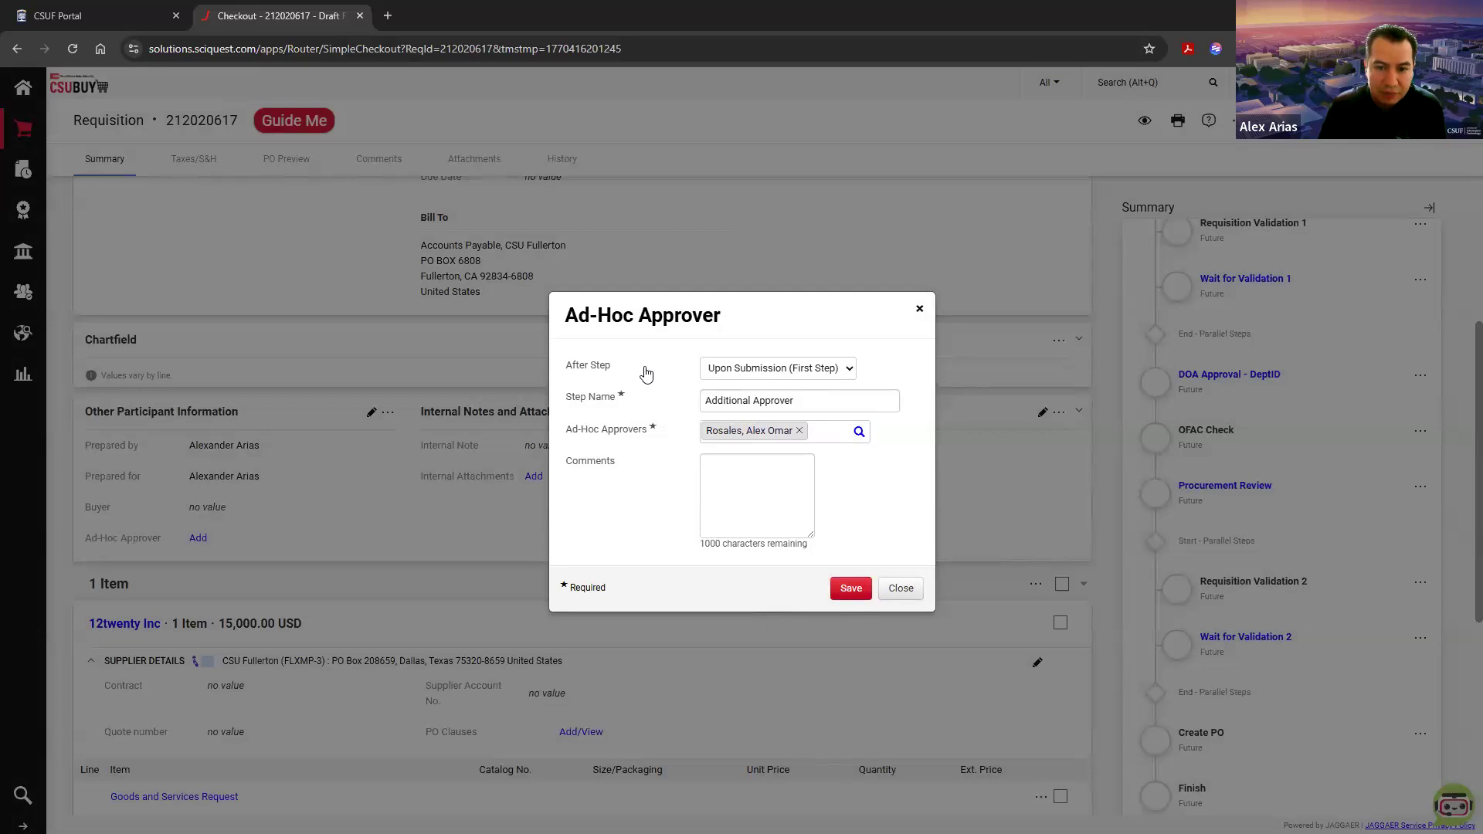
left_click(830, 371)
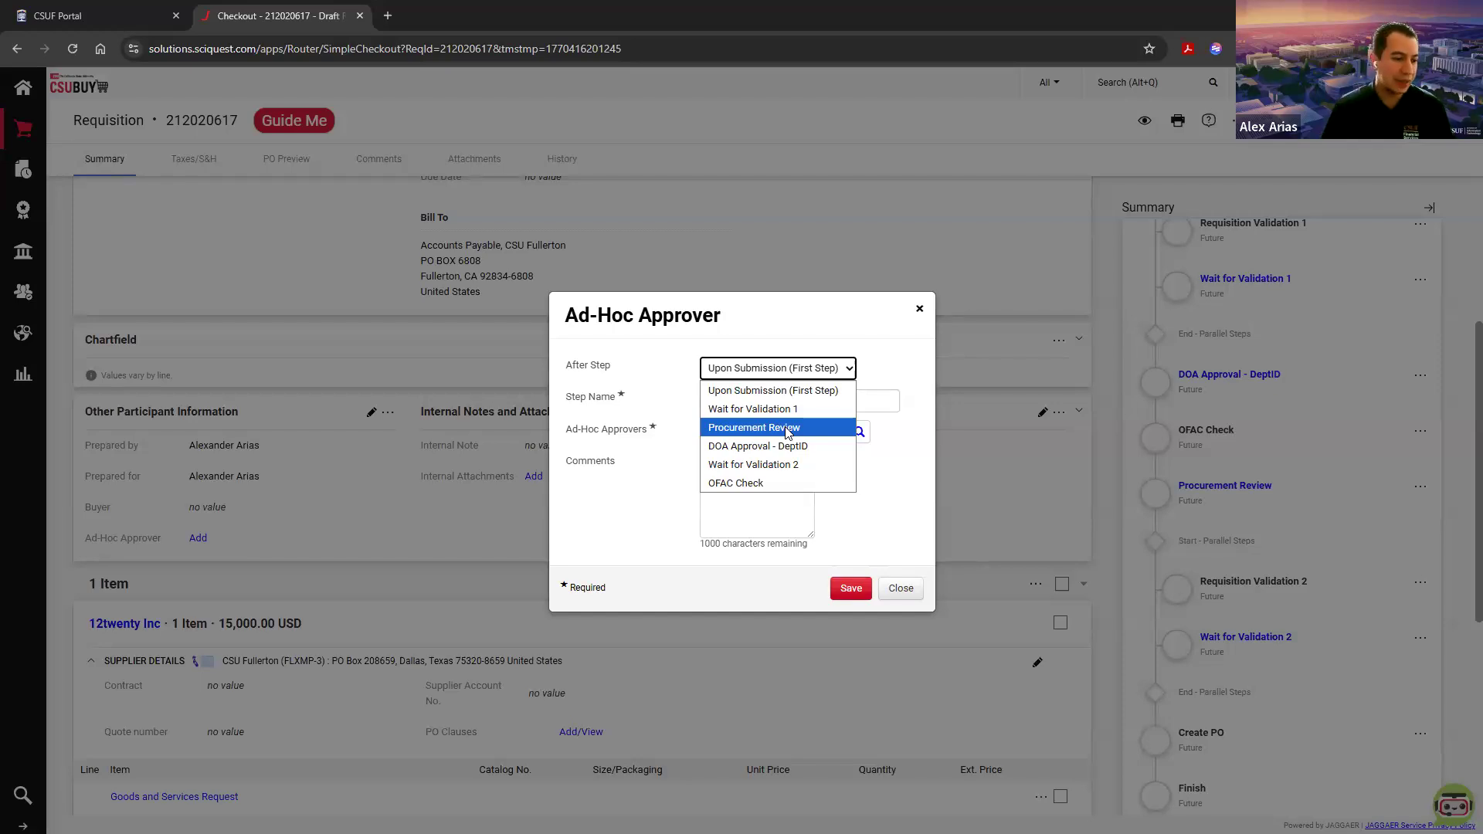
left_click(902, 591)
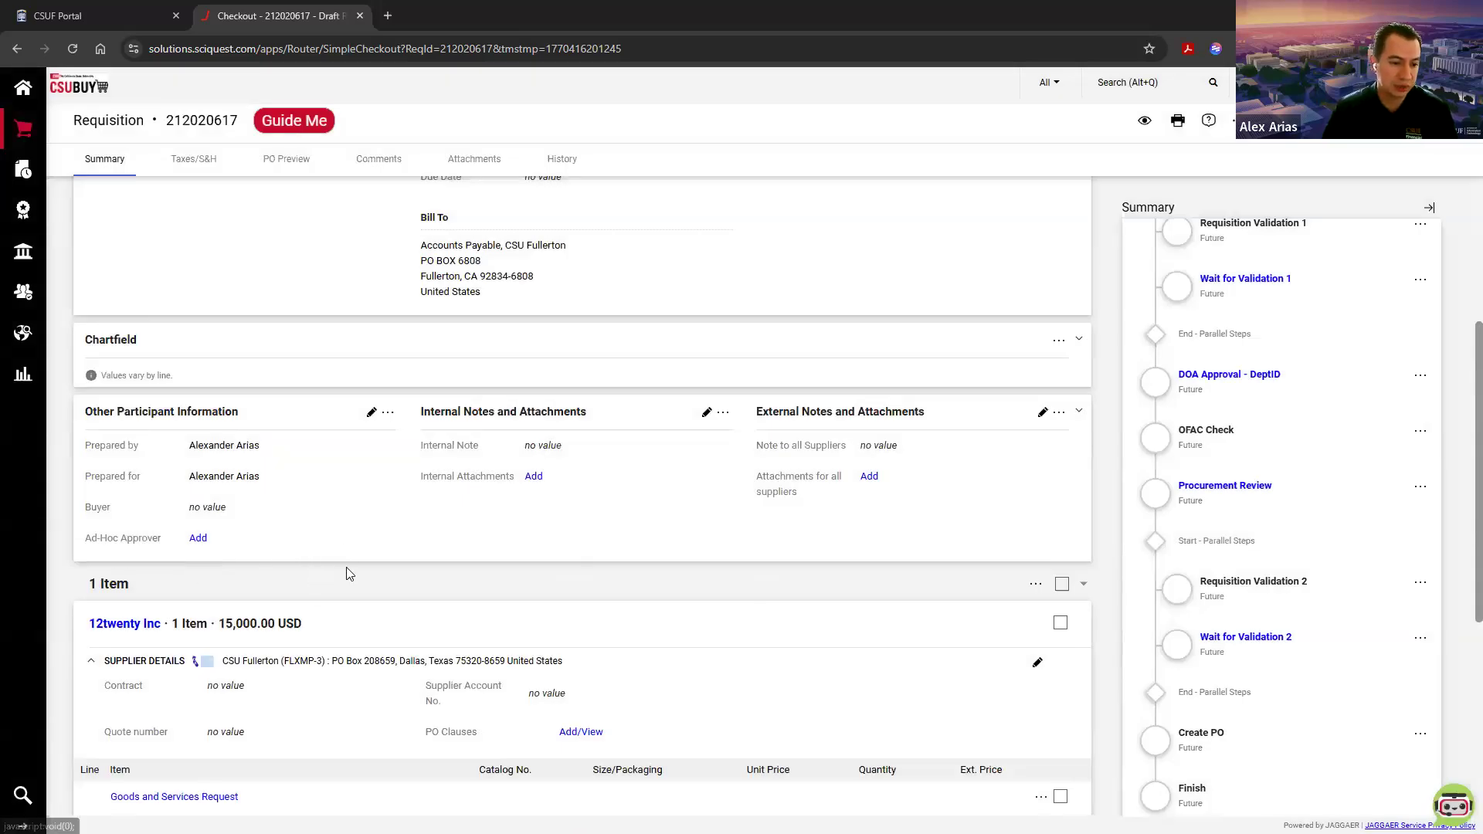
Step: Examine the issue to correct in the requisition summary and the Amount-Only / Blanket PO field in PO Information
scroll(656, 584, "up", 4)
scroll(1159, 598, "up", 5)
scroll(1158, 598, "up", 4)
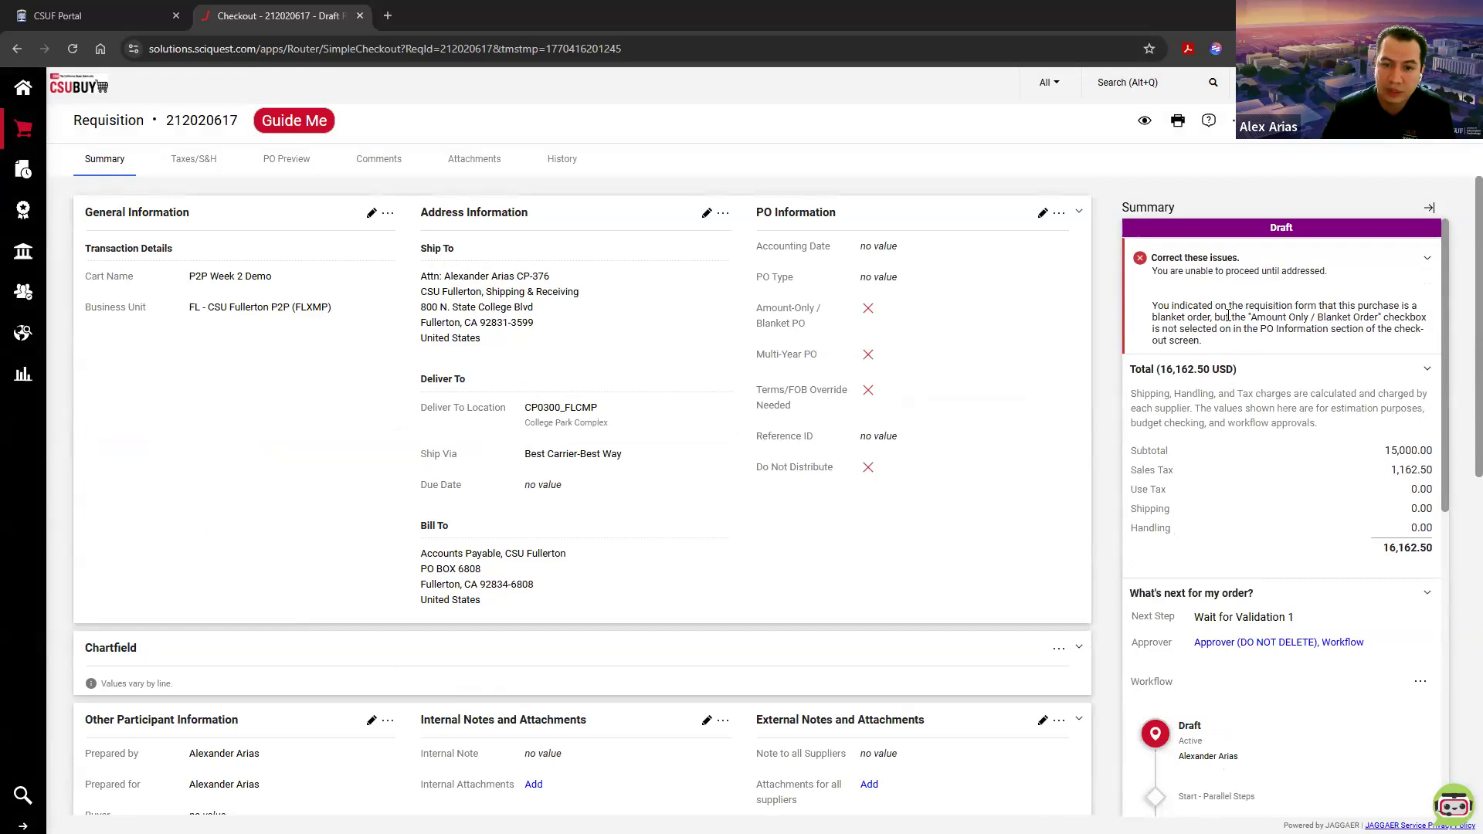
left_click_drag(1165, 330, 1270, 330)
left_click(1271, 330)
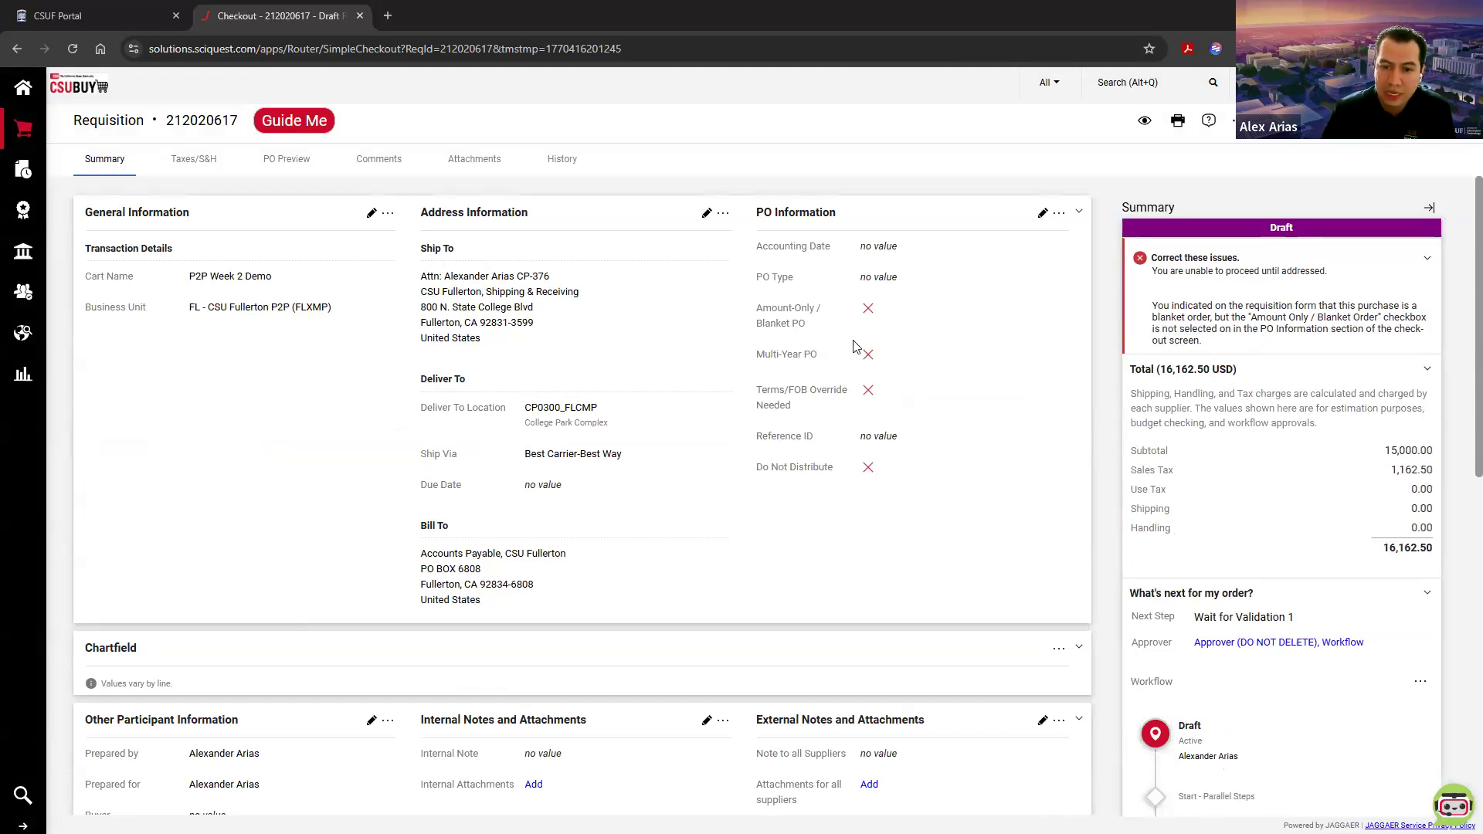
left_click_drag(757, 308, 812, 327)
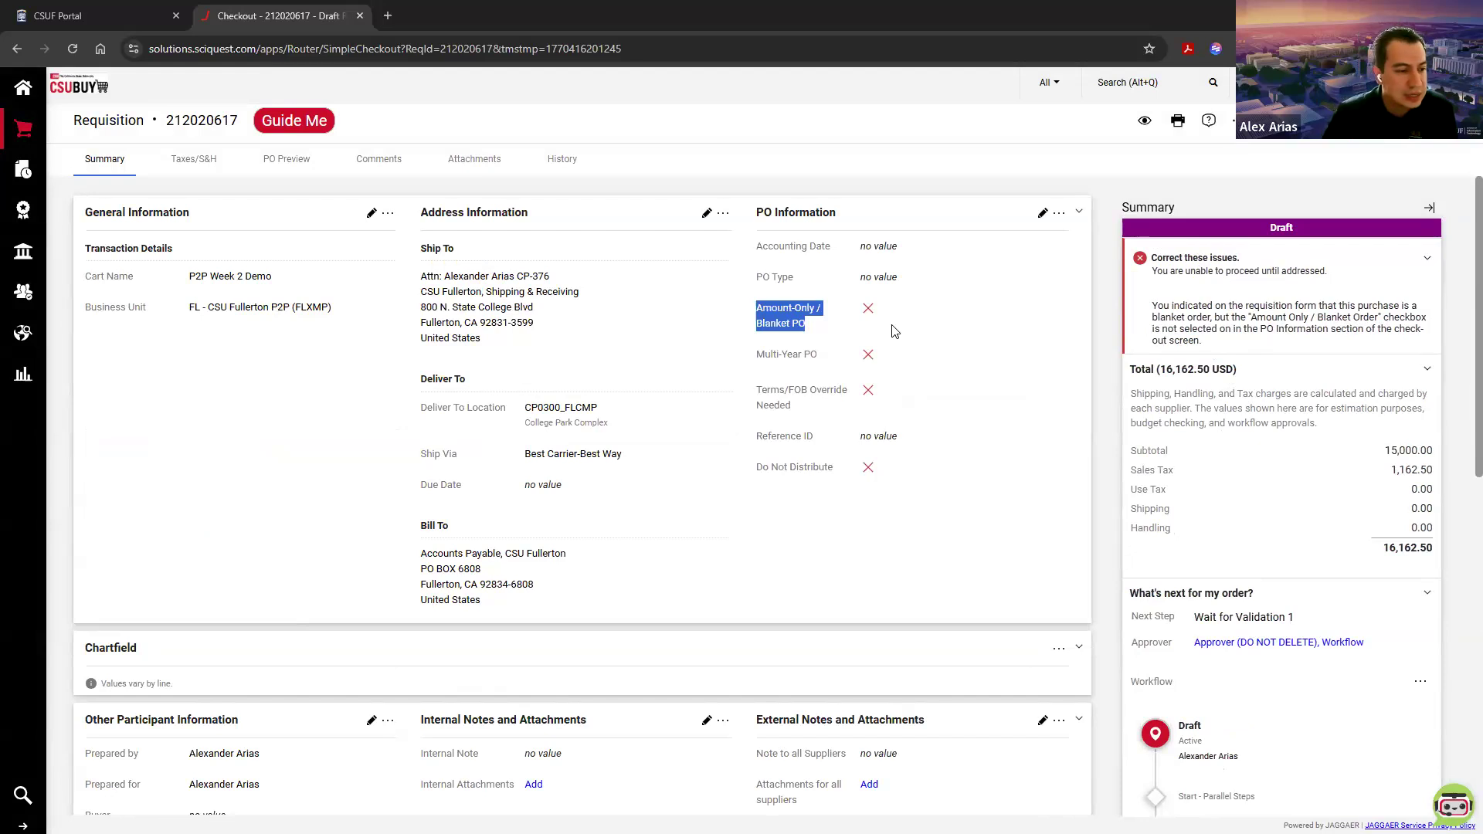
left_click(775, 324)
left_click_drag(758, 324, 795, 322)
left_click(798, 321)
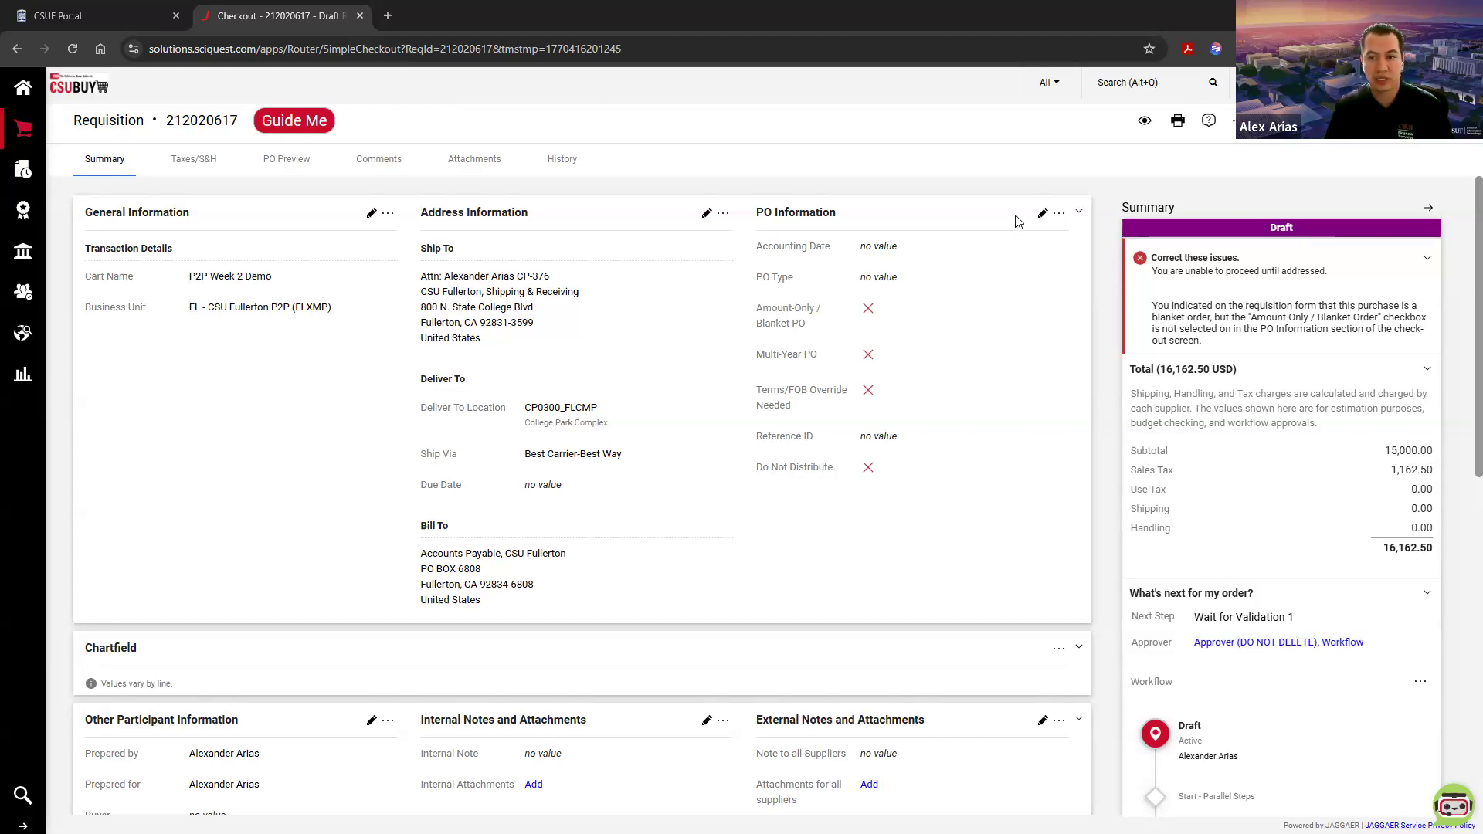
Step: Enable Amount-Only / Blanket PO in the requisition's PO Information and save the change
left_click(1042, 213)
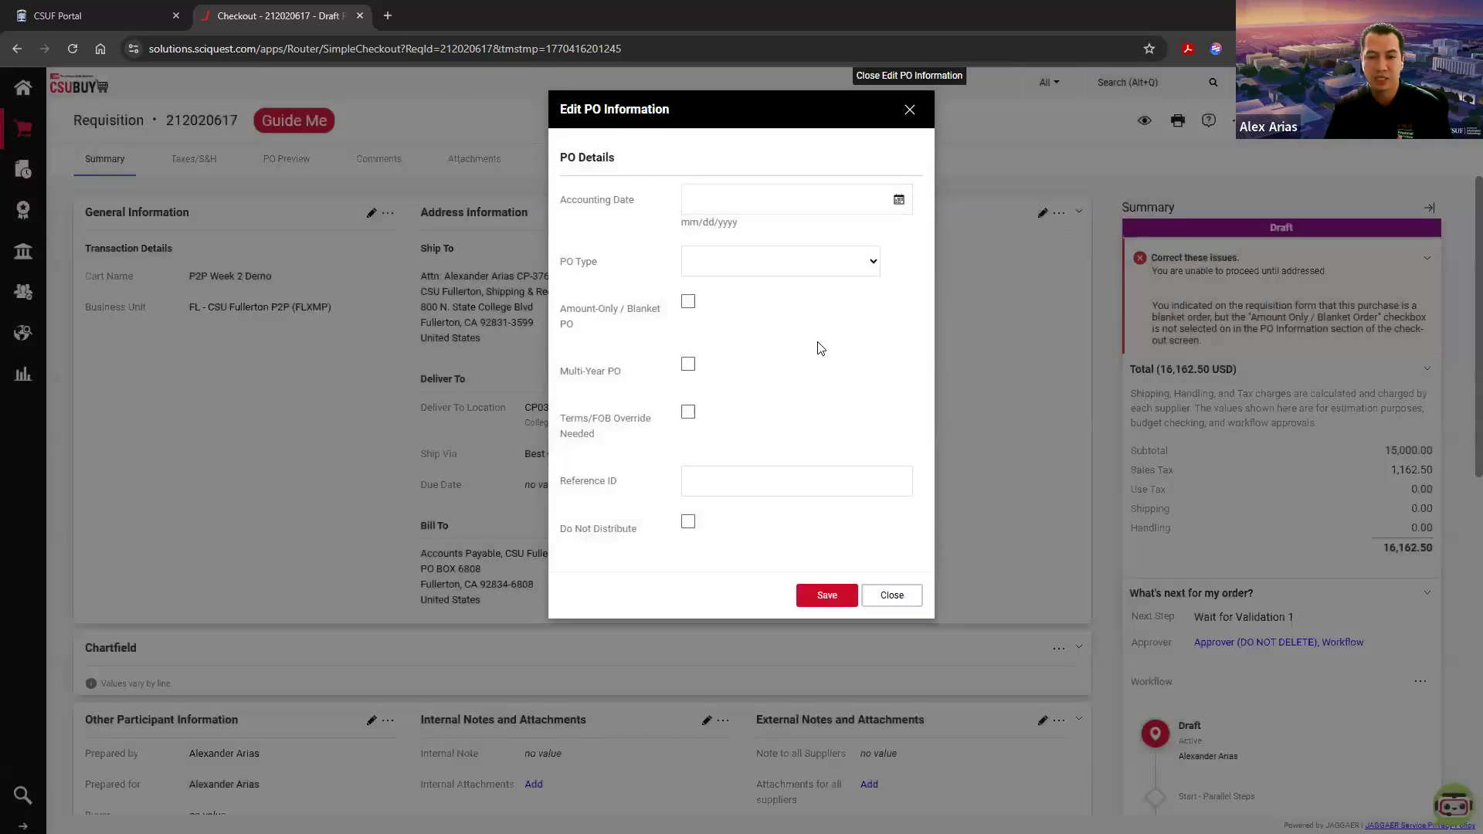
left_click(688, 309)
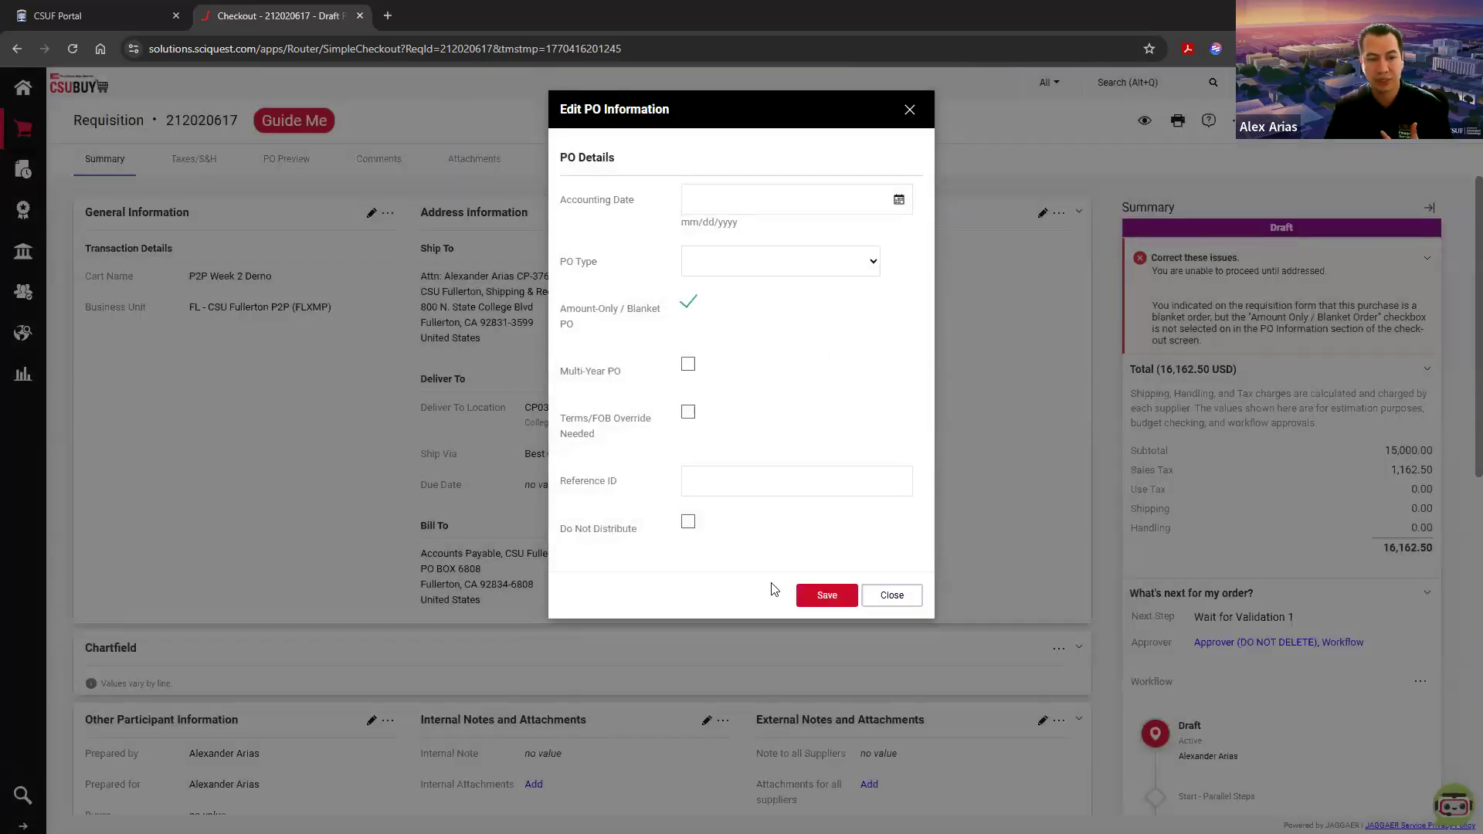
left_click(825, 596)
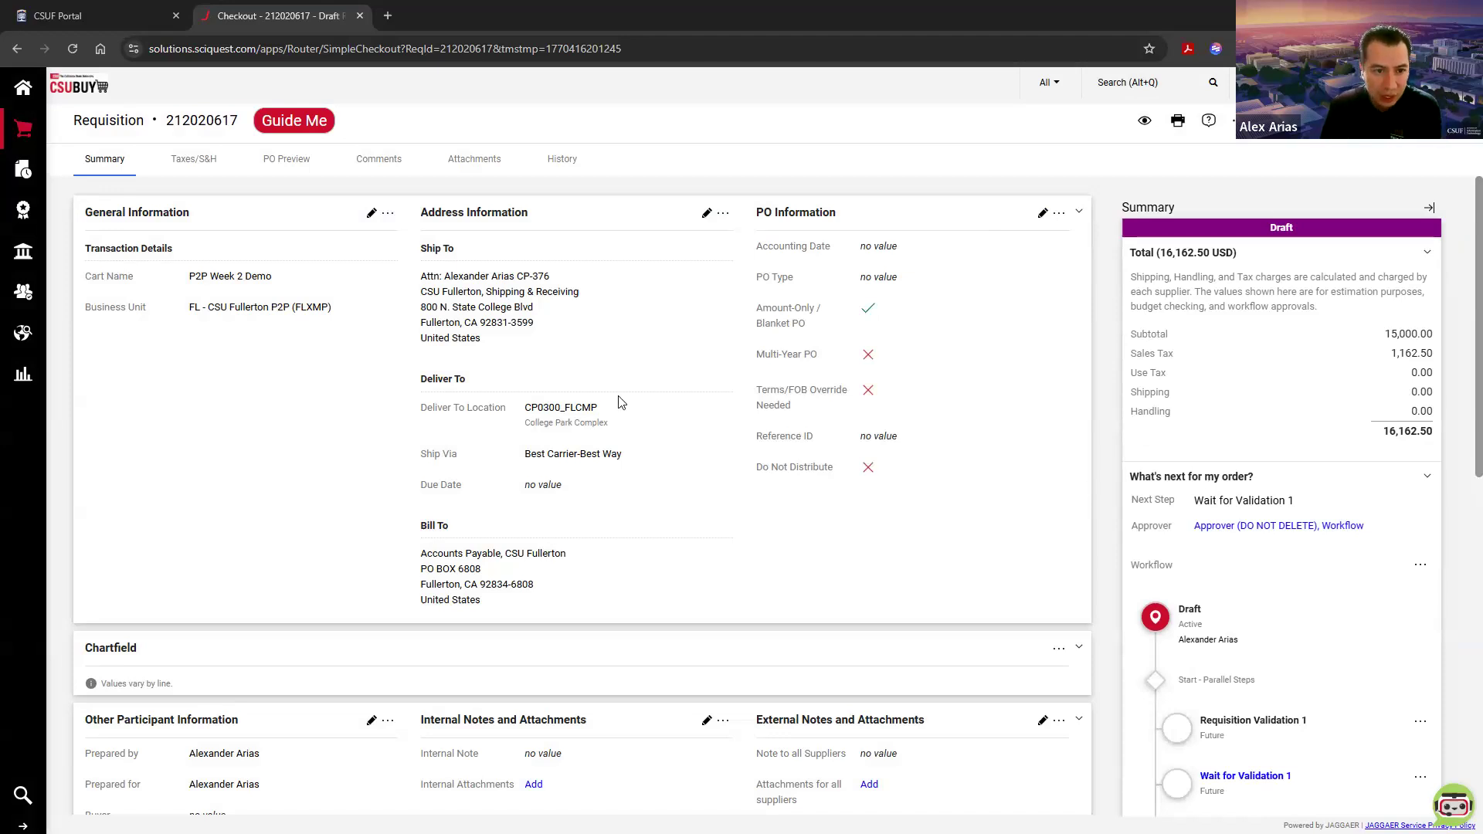
Step: Start adding an internal file attachment to the requisition, cancel it without choosing a file, and return to the summary
left_click(473, 167)
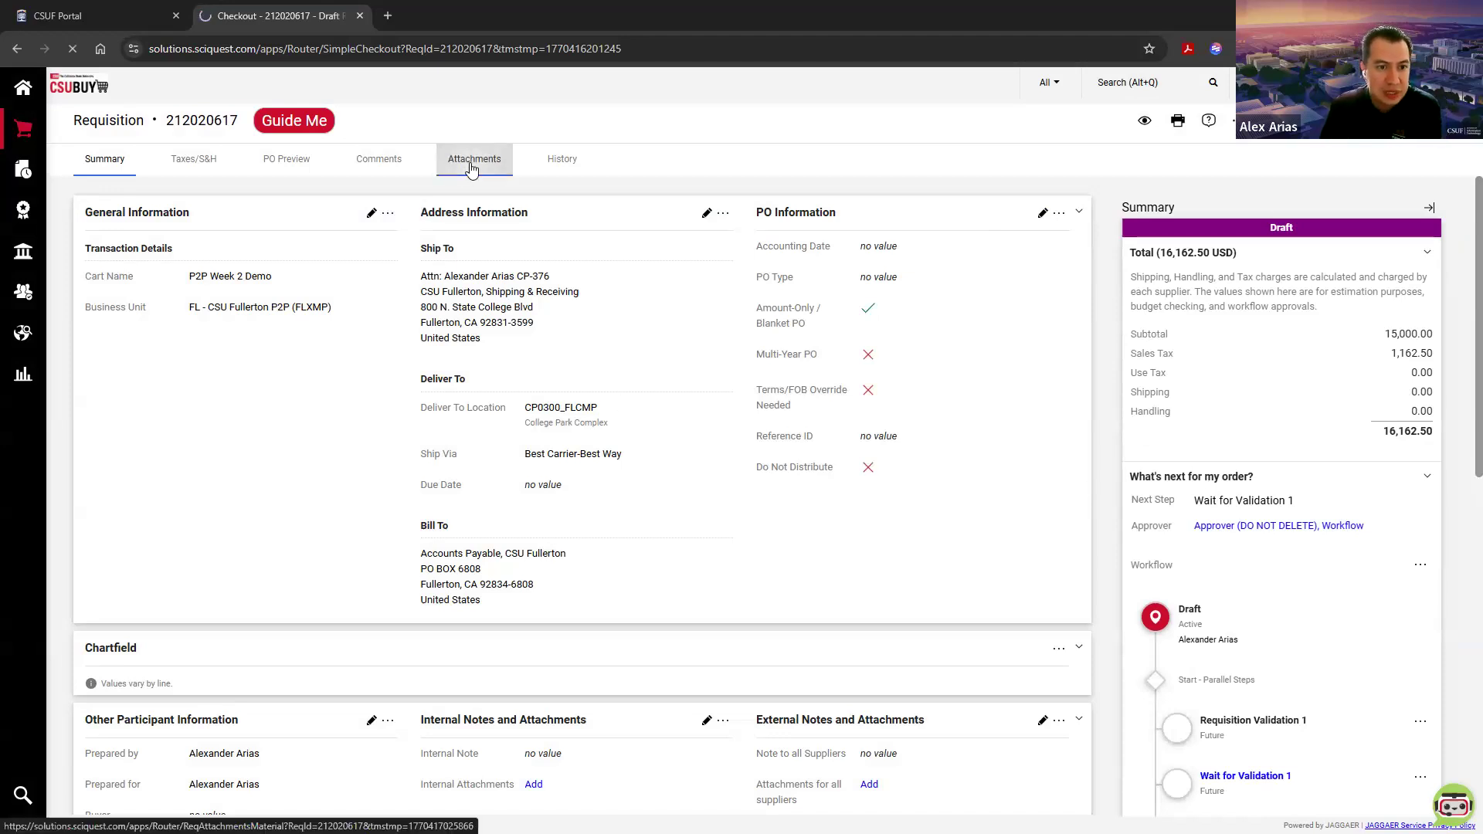
left_click(1000, 224)
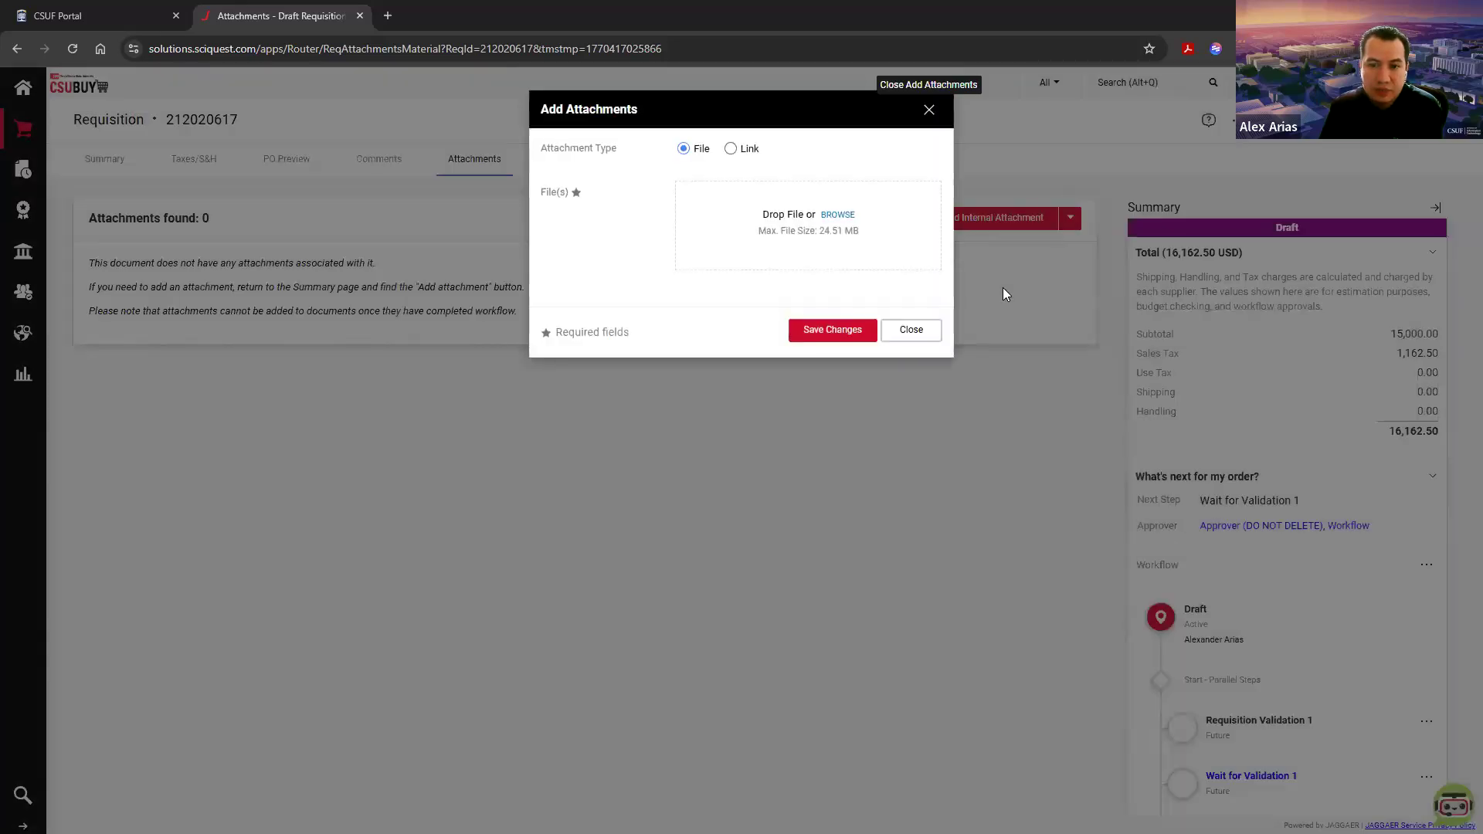
left_click(840, 216)
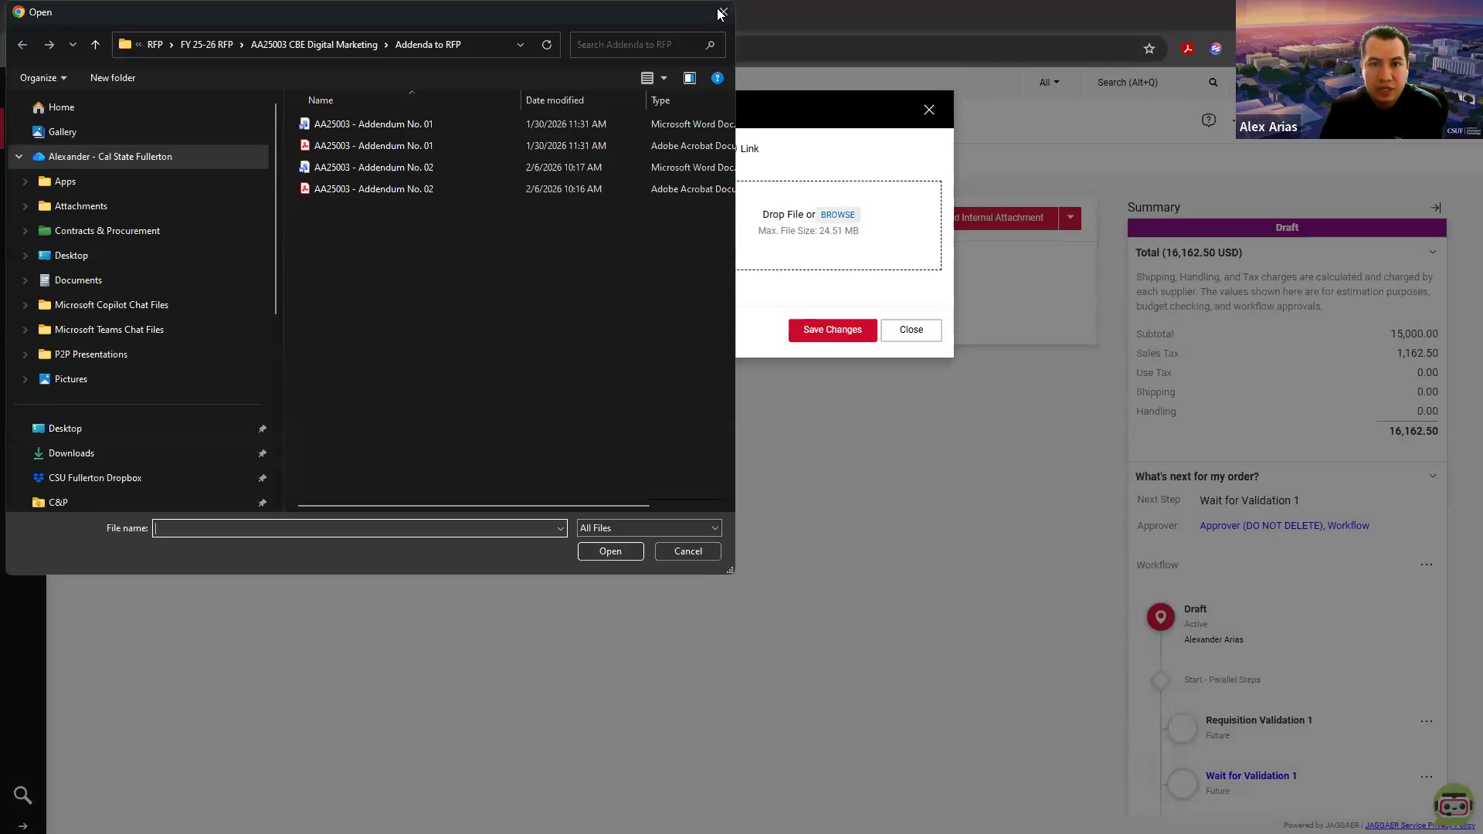
left_click(724, 12)
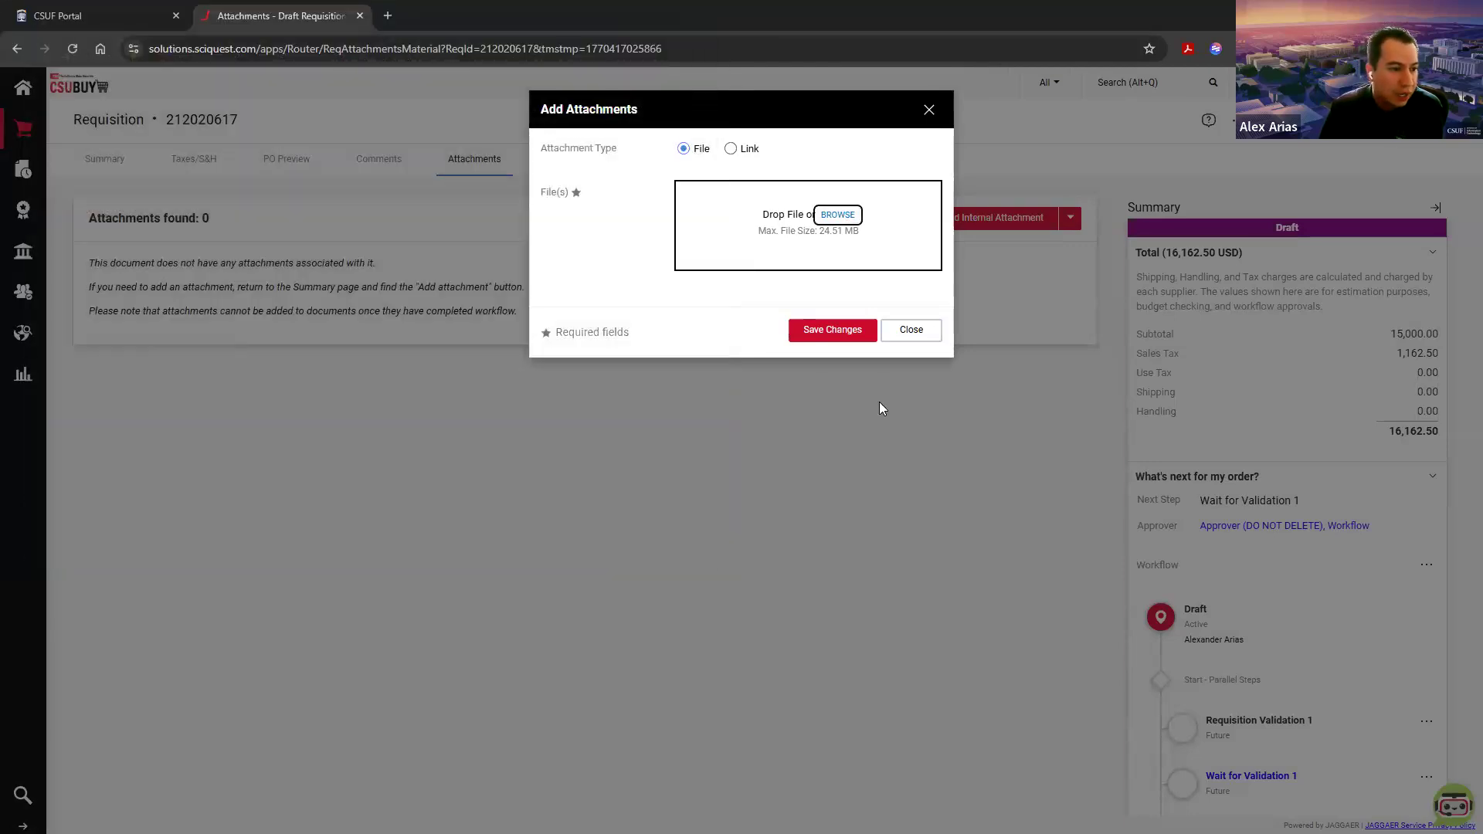
left_click(910, 329)
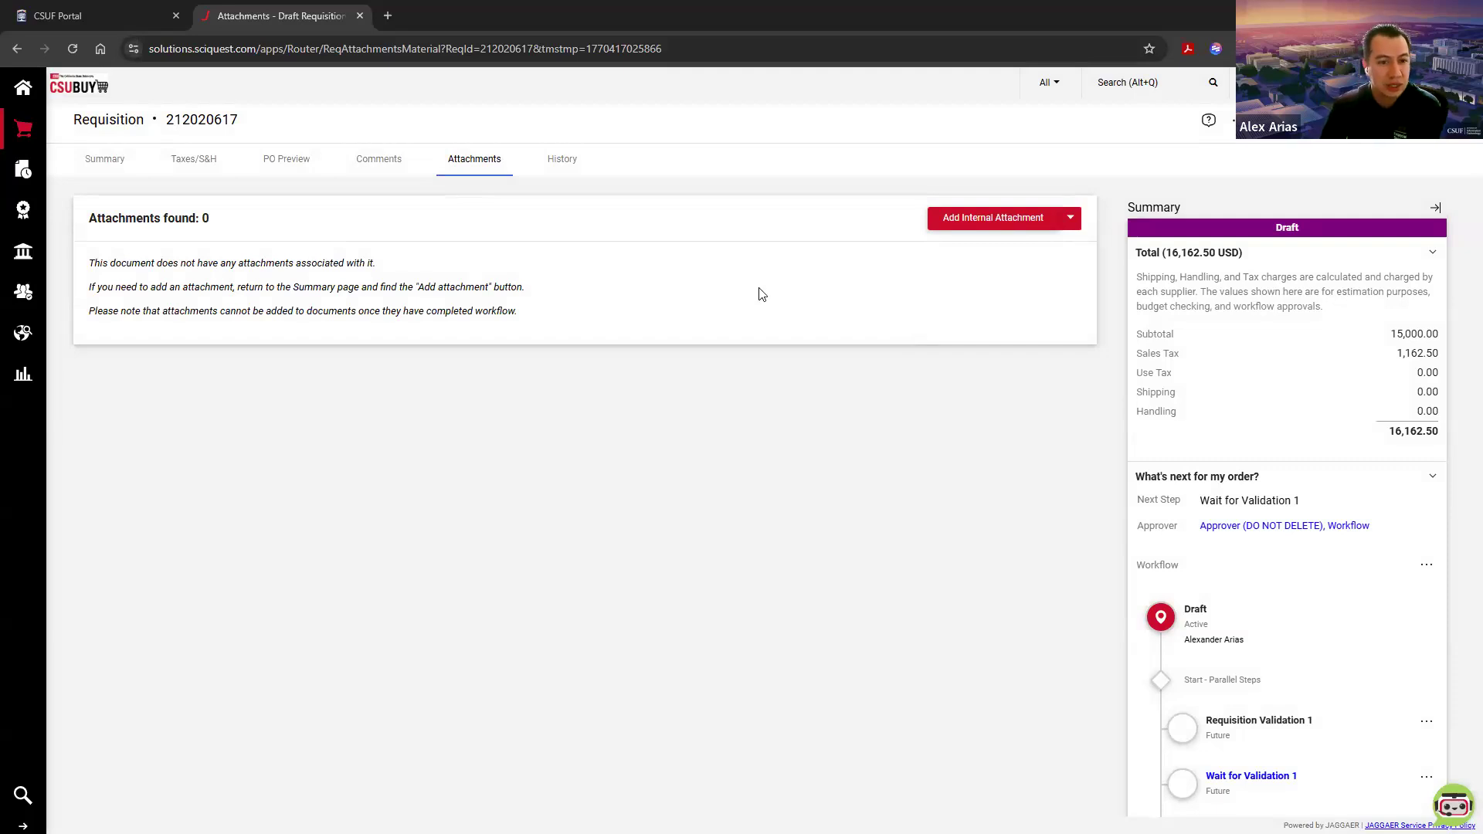
left_click(108, 161)
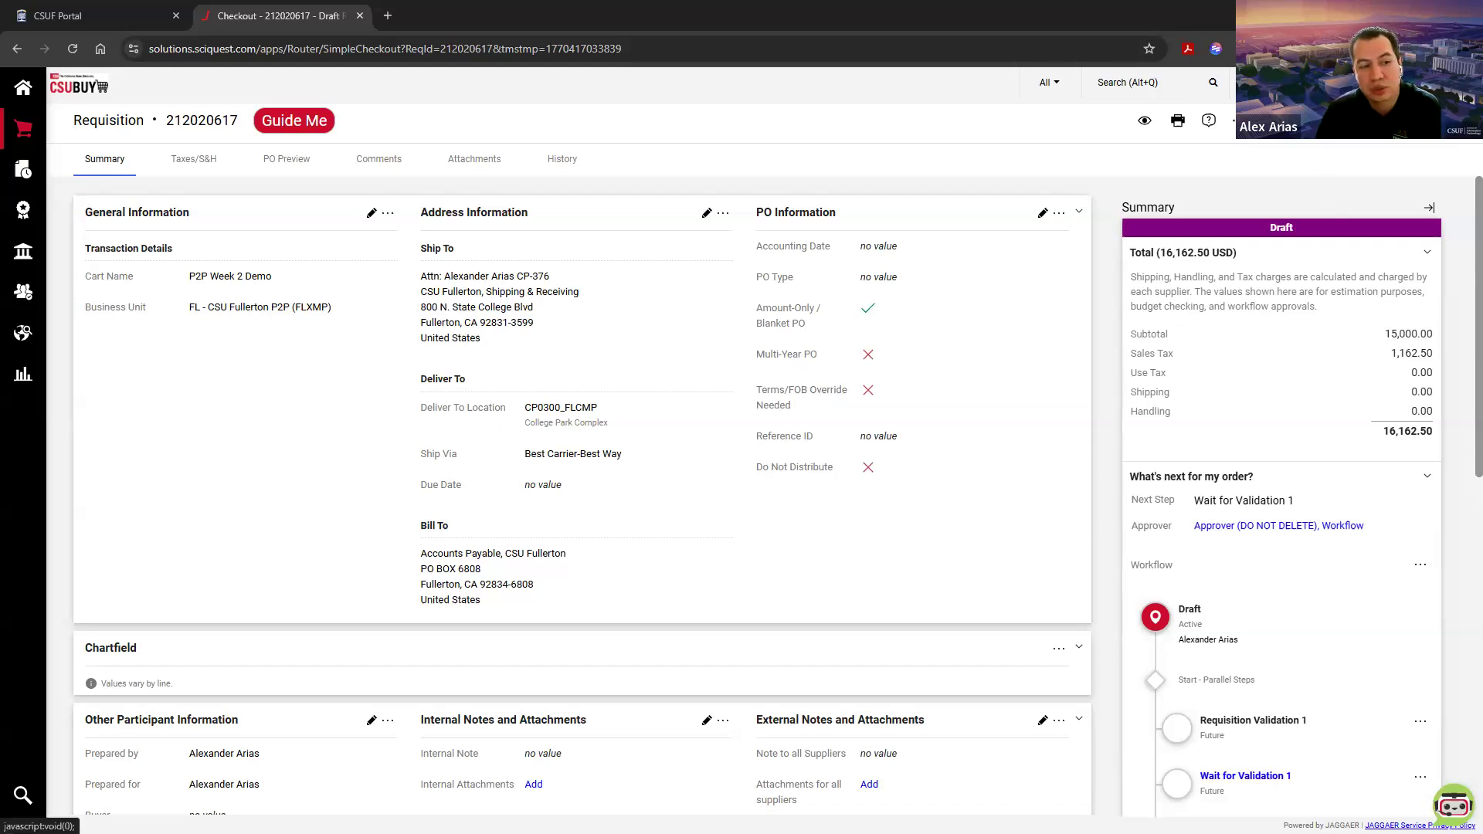
Step: Review the requisition's approval workflow steps and its internal and external notes and attachments sections
scroll(1243, 512, "down", 4)
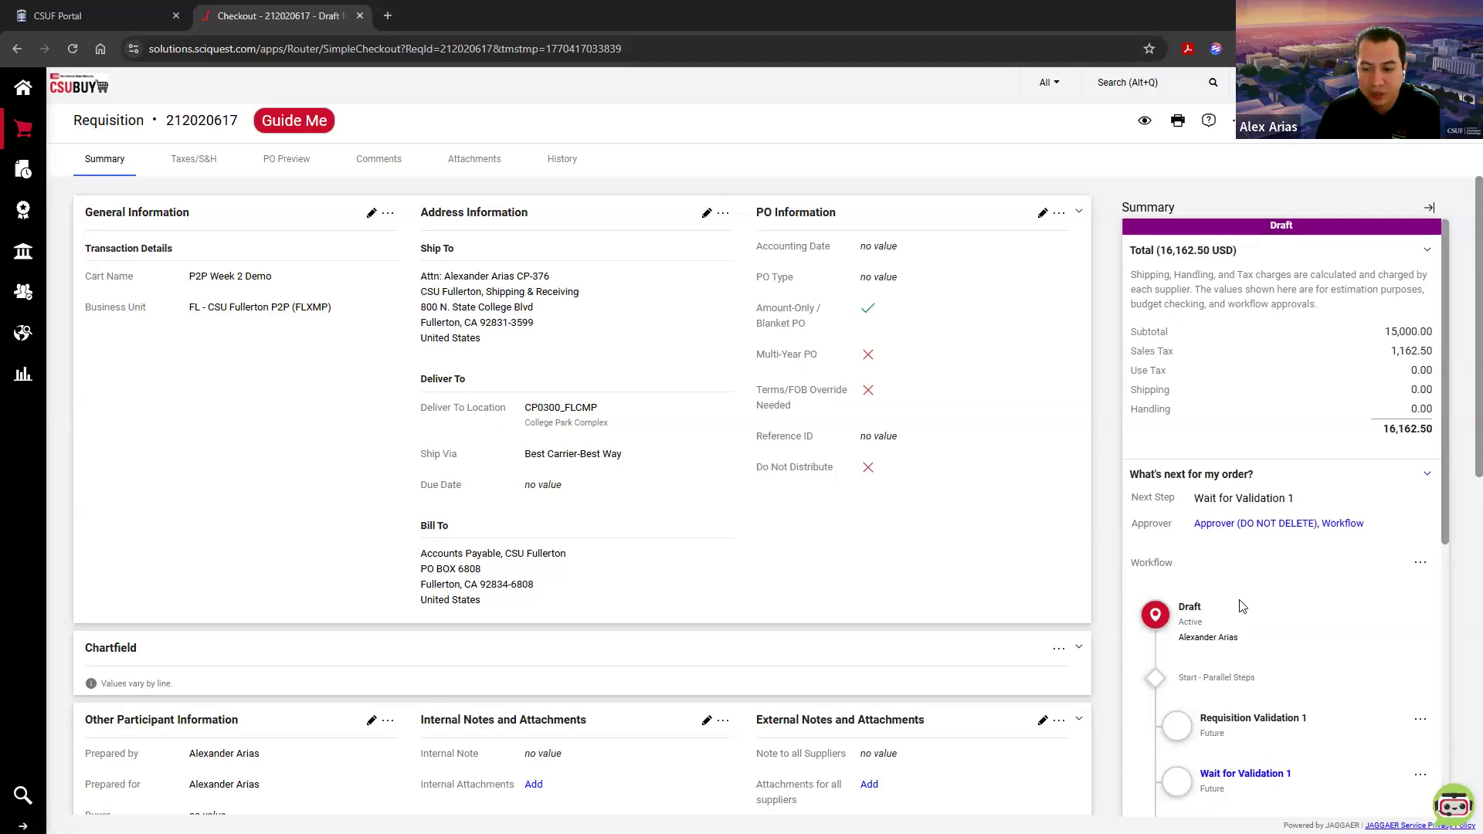
scroll(1241, 606, "down", 1)
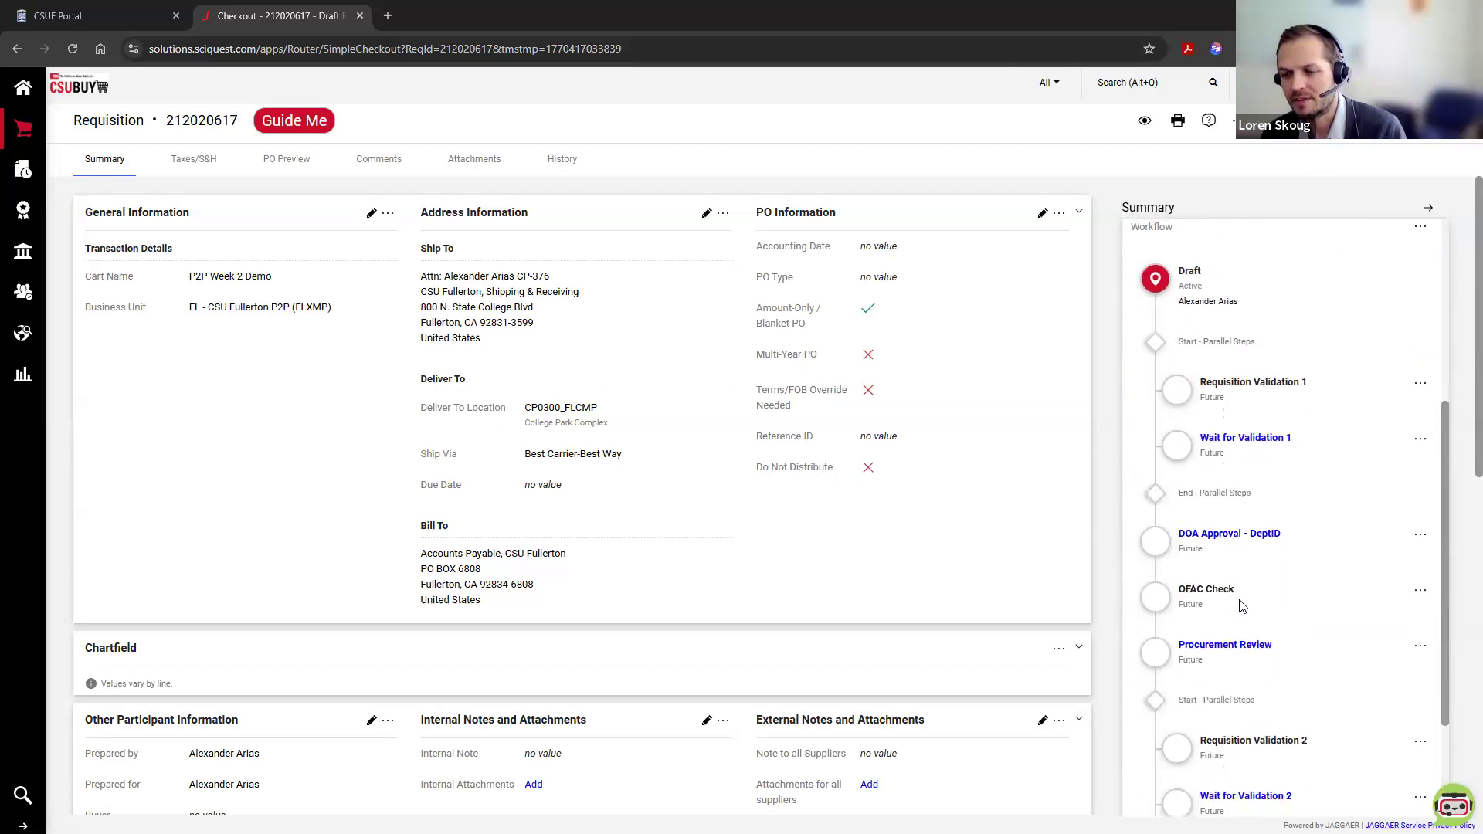
scroll(1241, 606, "down", 1)
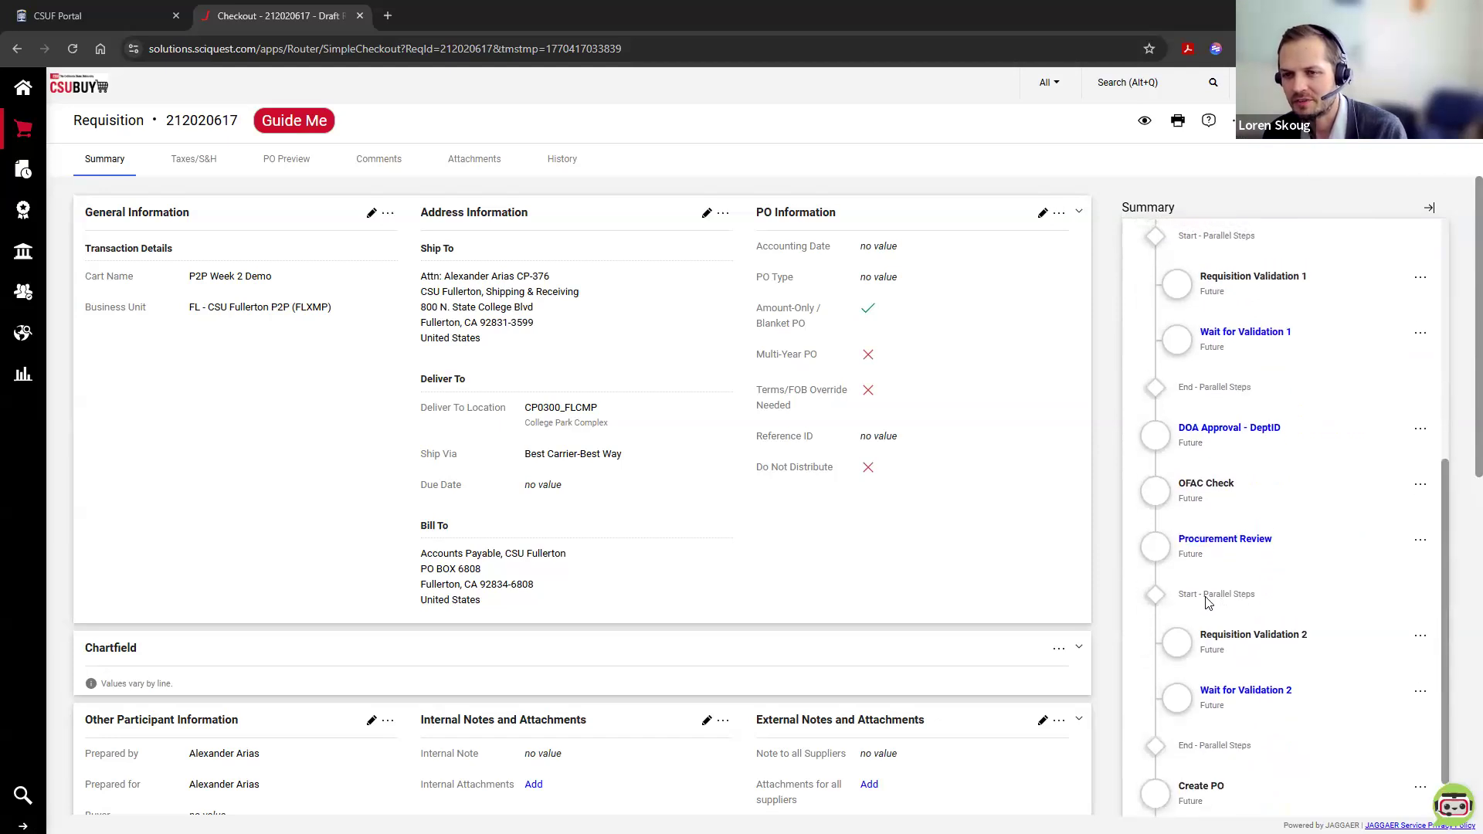
scroll(1193, 610, "up", 1)
scroll(1193, 616, "up", 5)
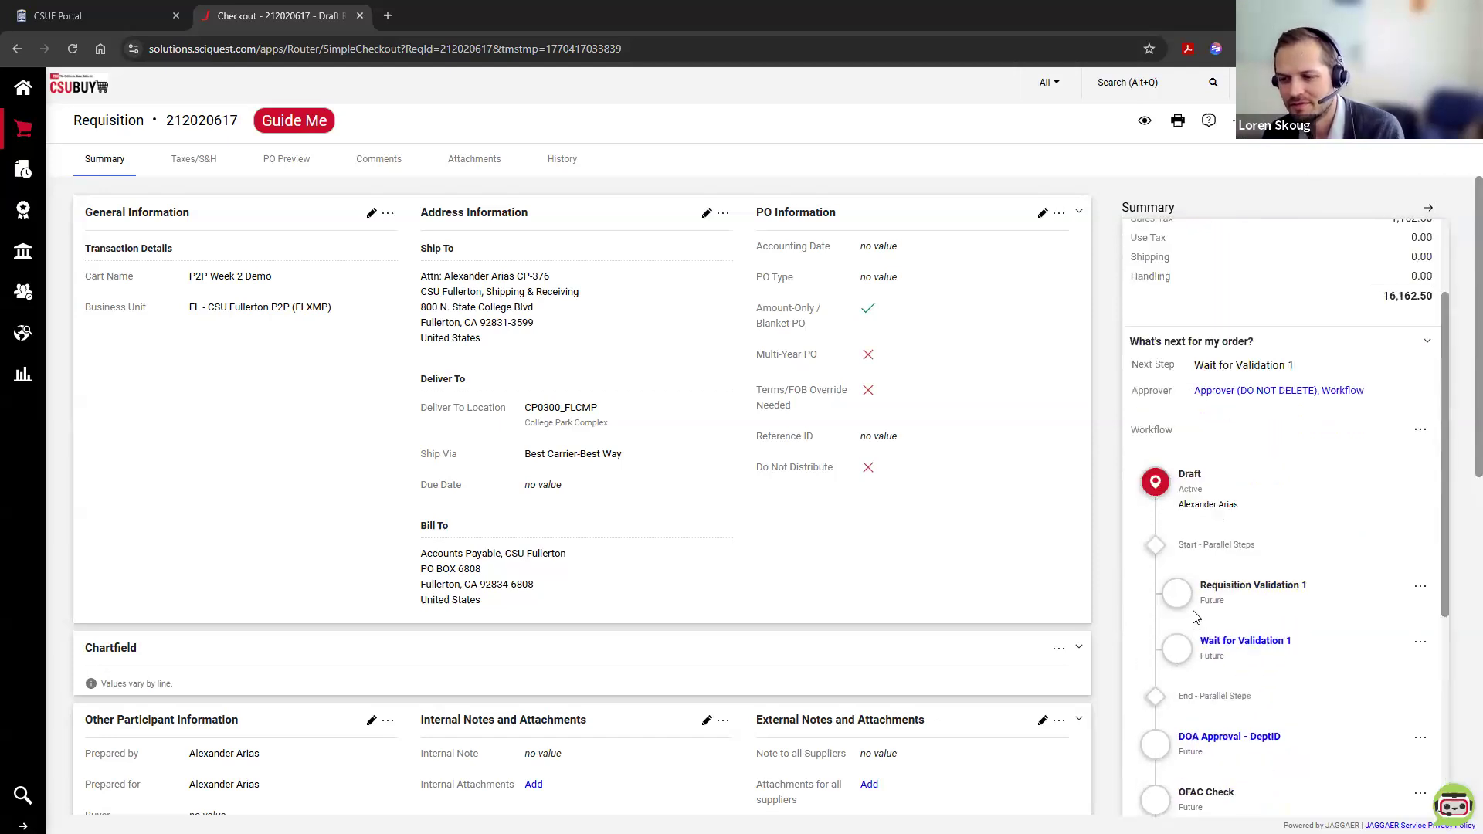
scroll(786, 603, "down", 4)
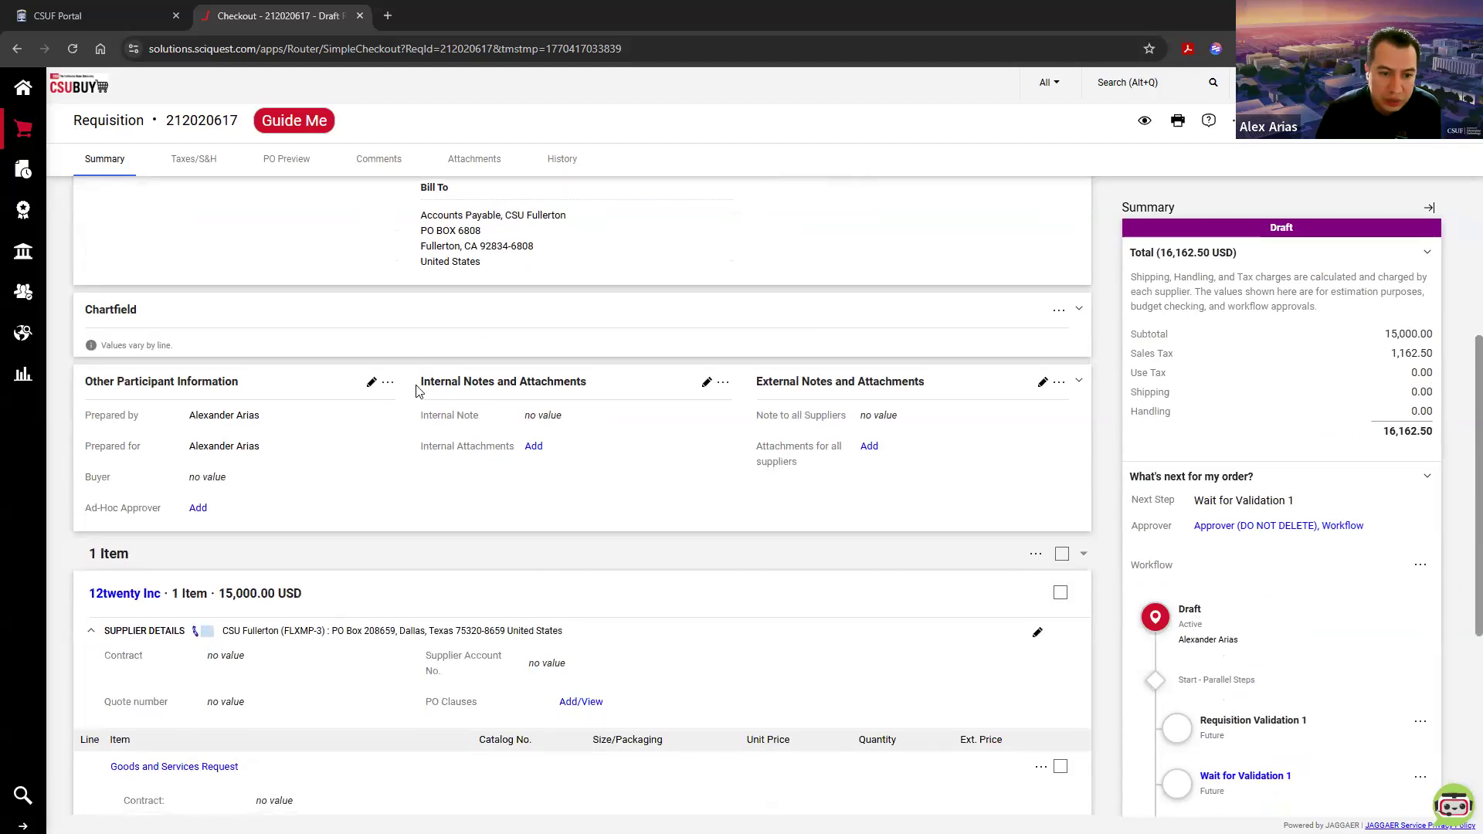
scroll(564, 395, "down", 3)
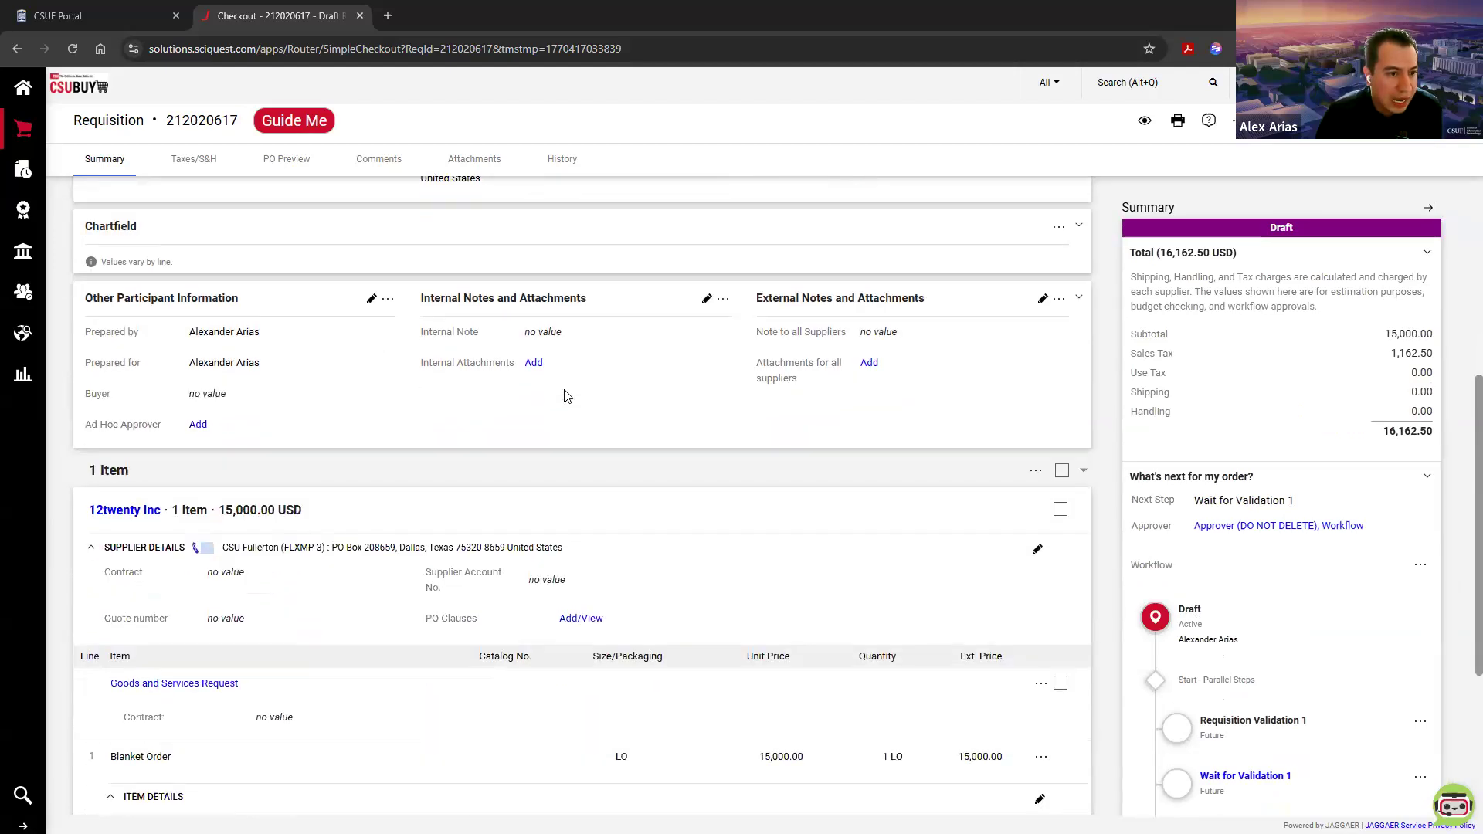
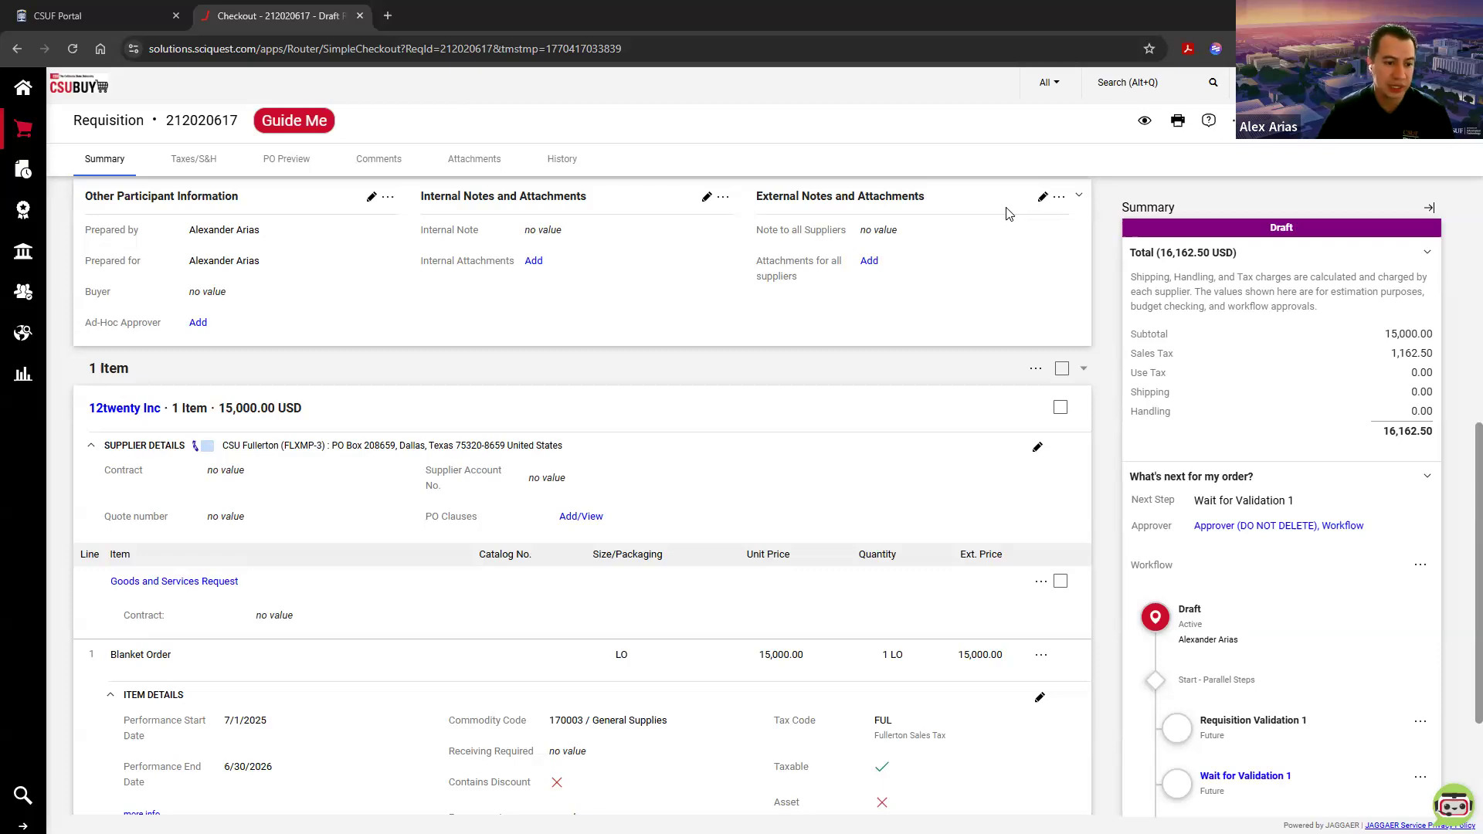
Step: Open the draft carts list and delete the P2P Week 2 Demo cart
scroll(933, 374, "down", 3)
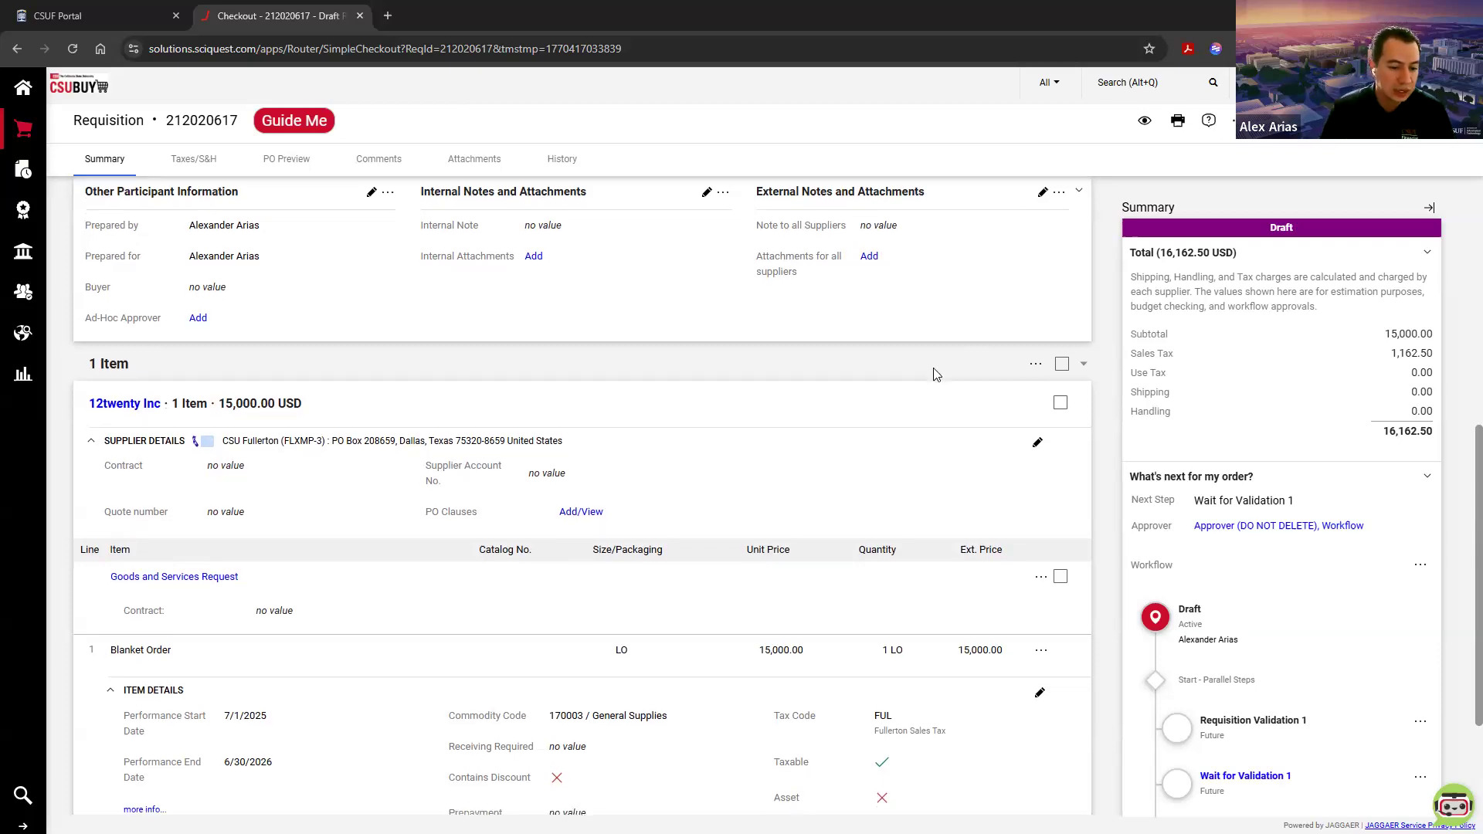
scroll(932, 374, "up", 10)
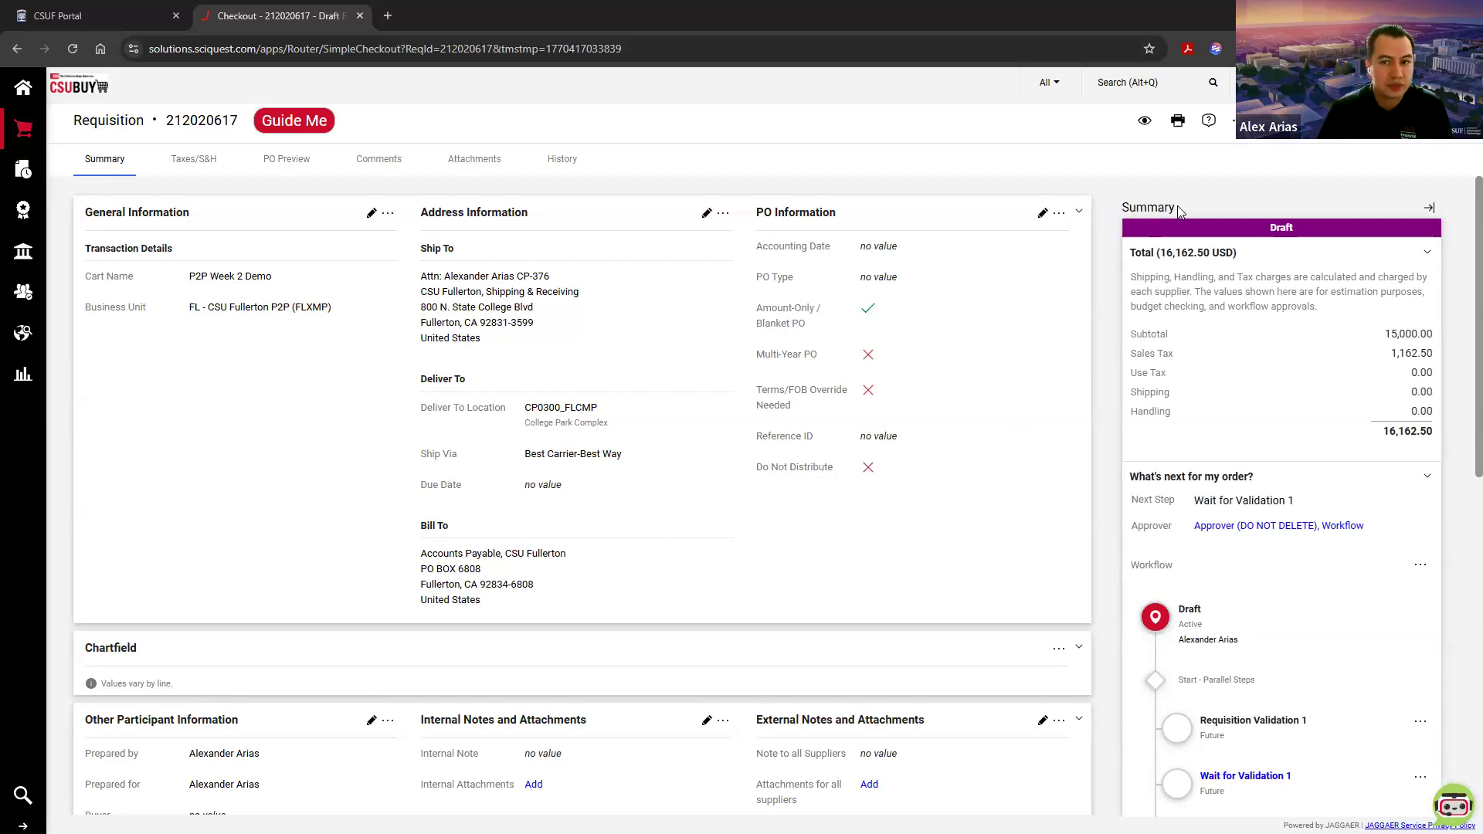
mouse_move(20, 130)
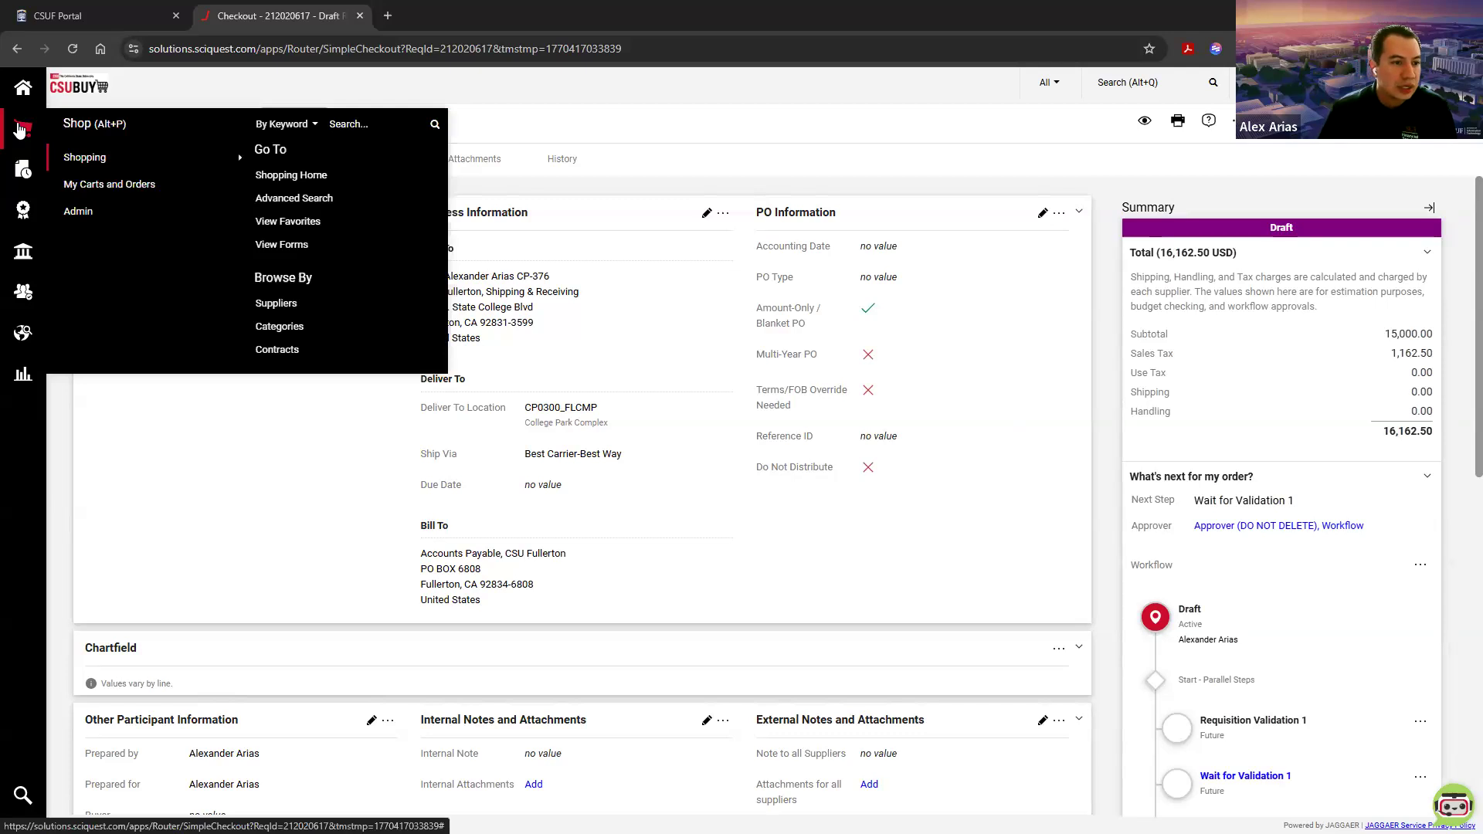
mouse_move(83, 183)
left_click(279, 163)
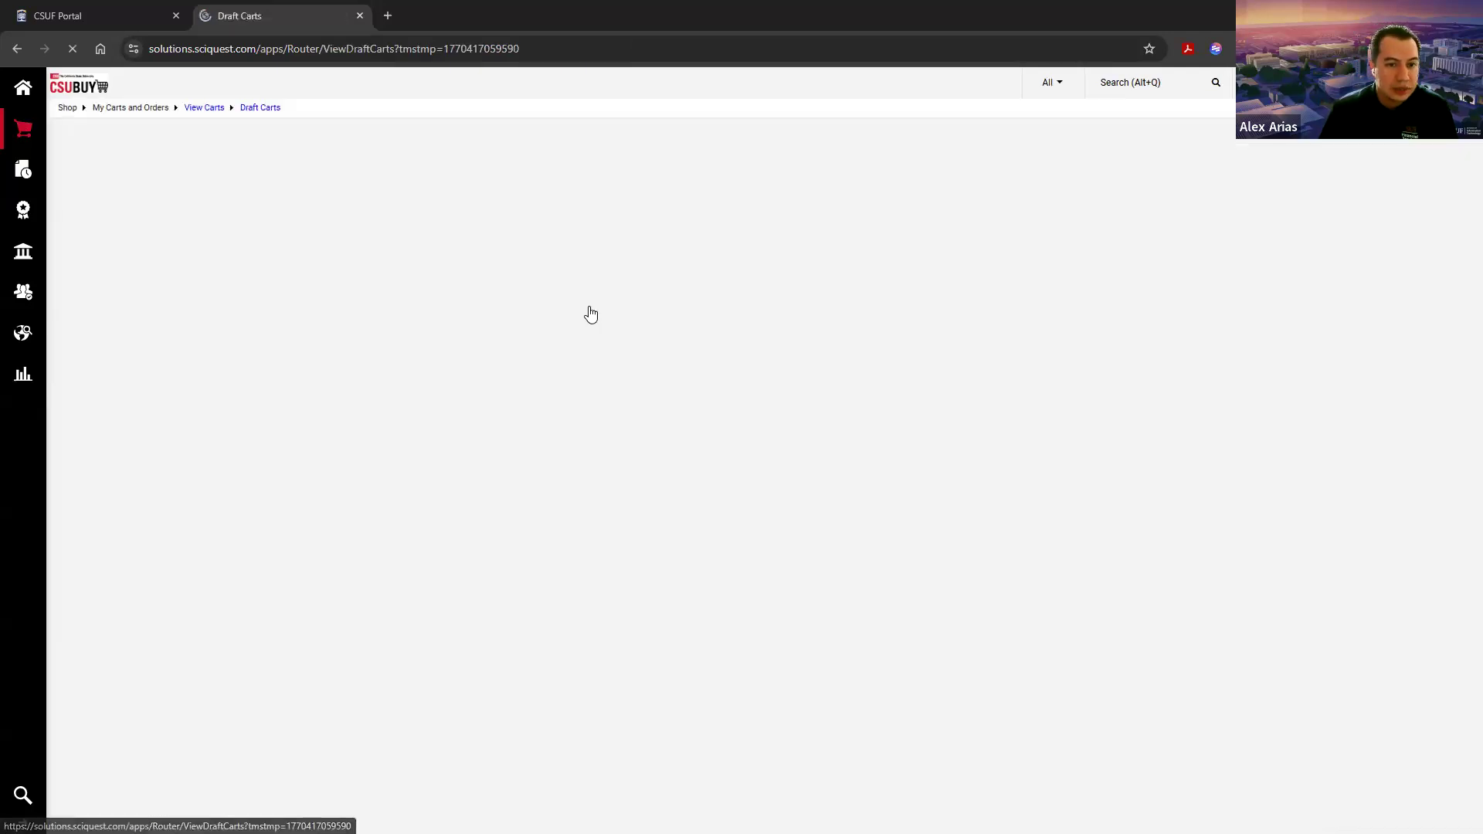
left_click(1369, 290)
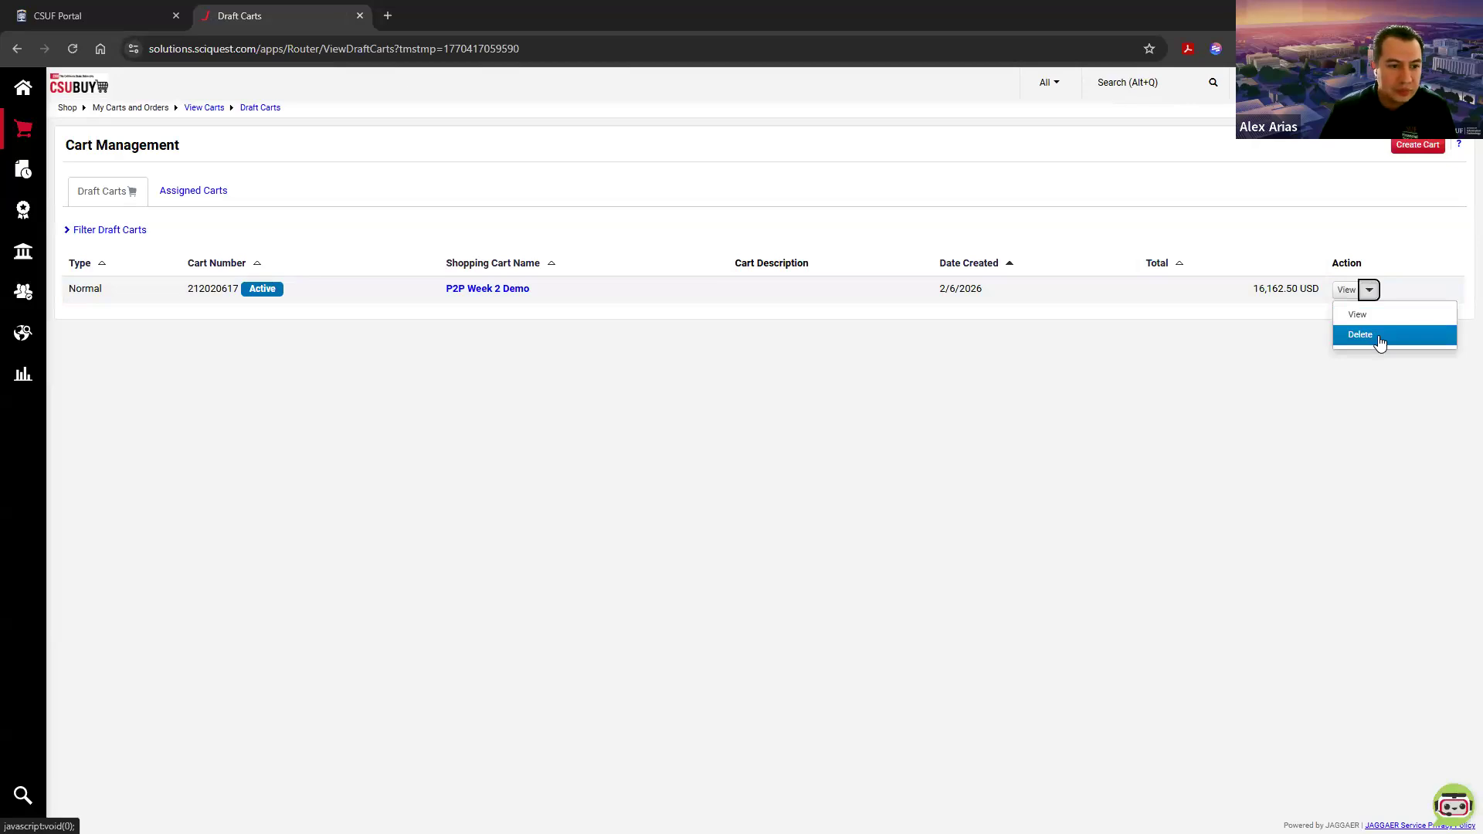
left_click(1380, 336)
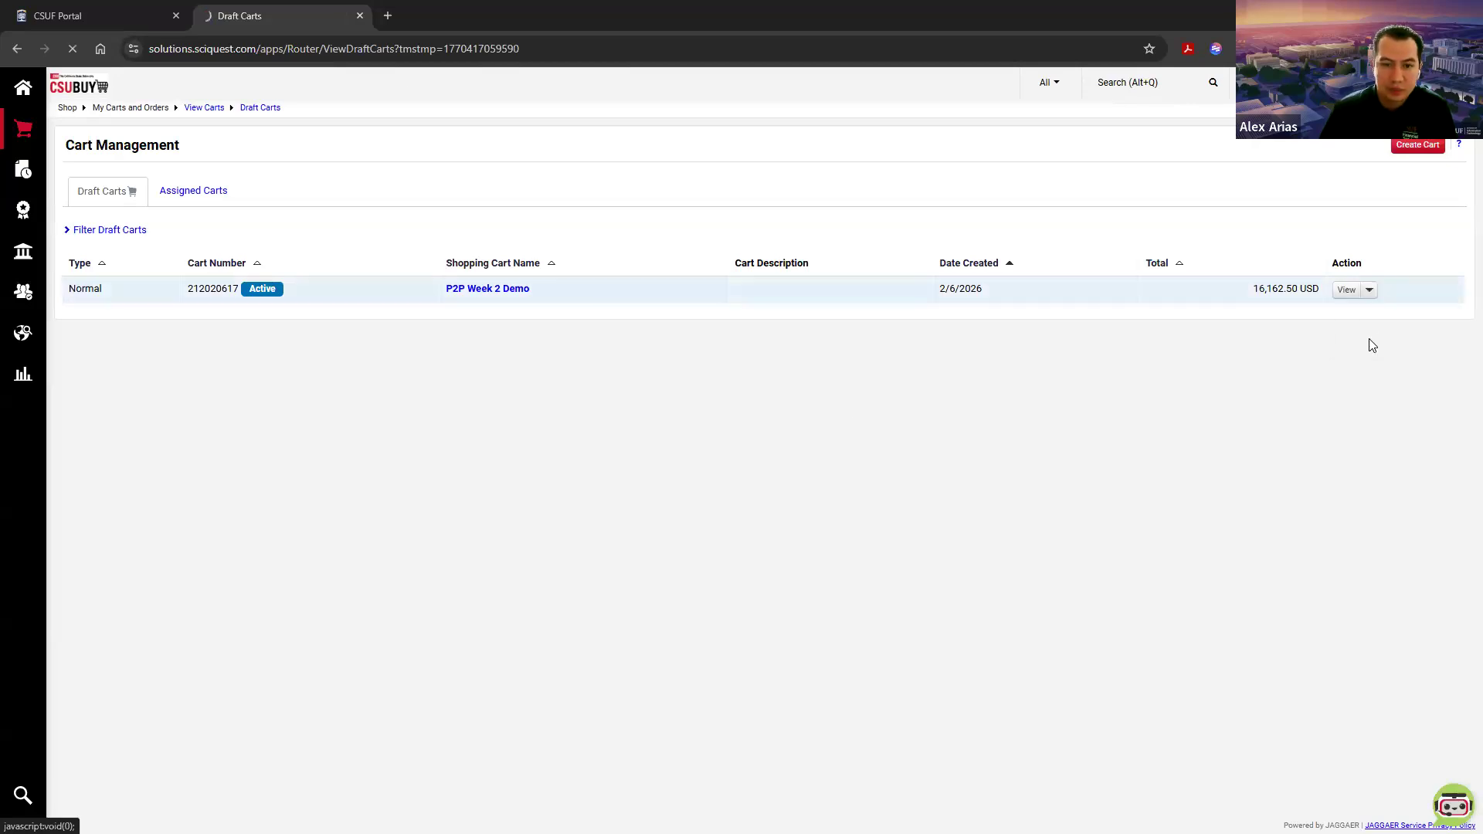
Step: Create a new draft shopping cart from the carts list and name it MY Contract
left_click(21, 99)
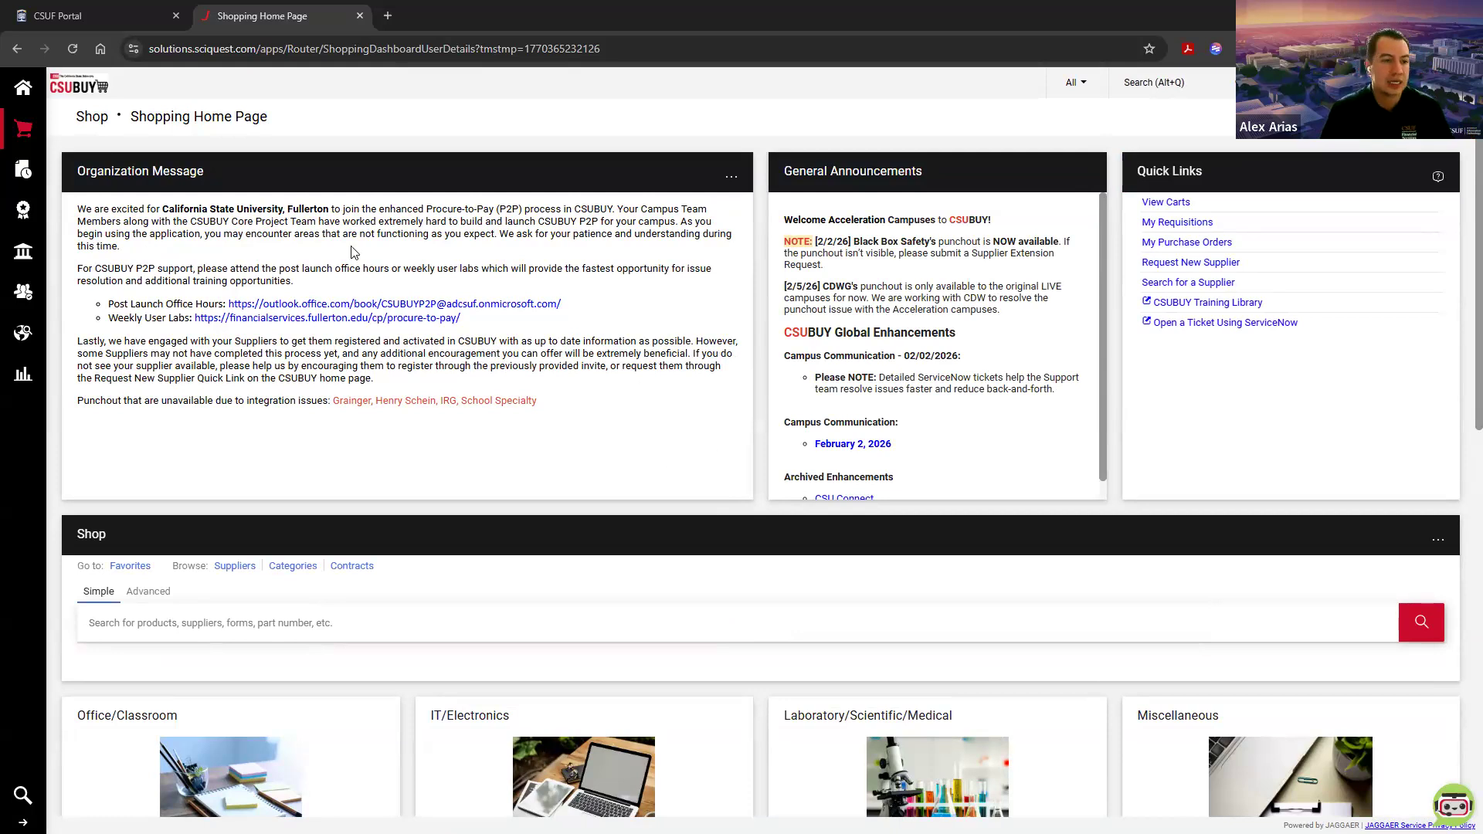
mouse_move(17, 123)
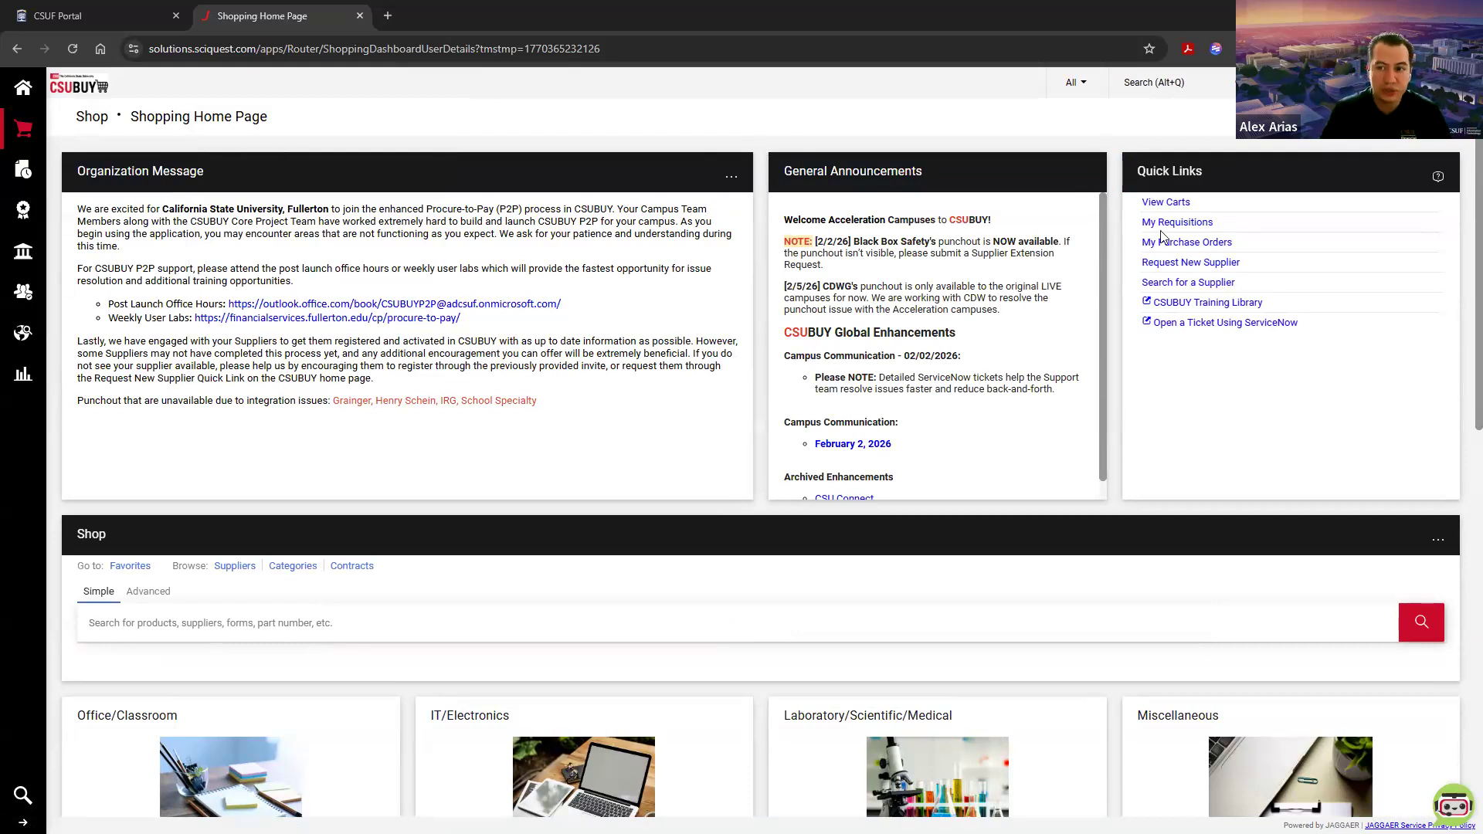
left_click(1166, 204)
left_click(1413, 146)
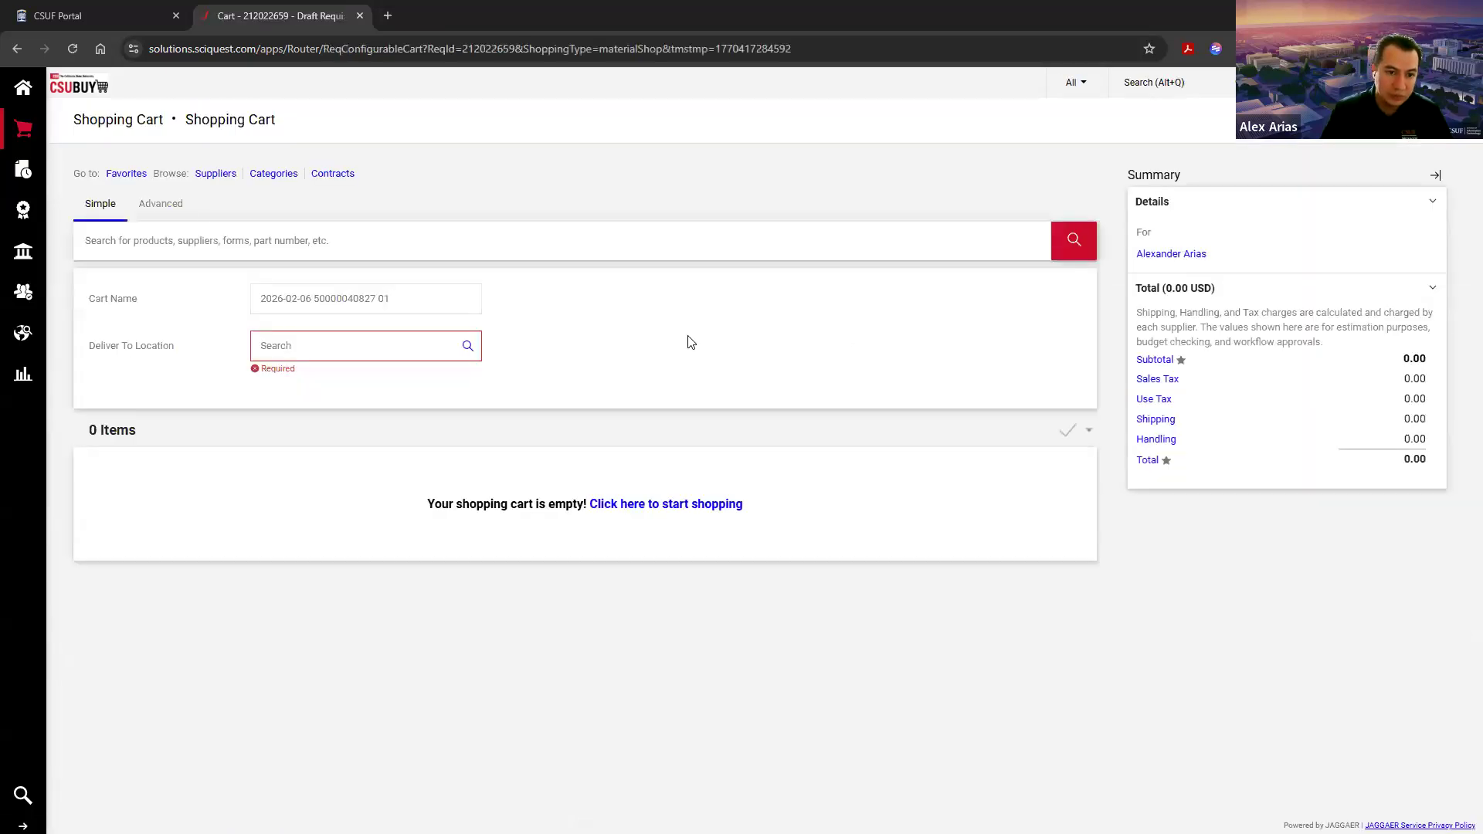
left_click(468, 312)
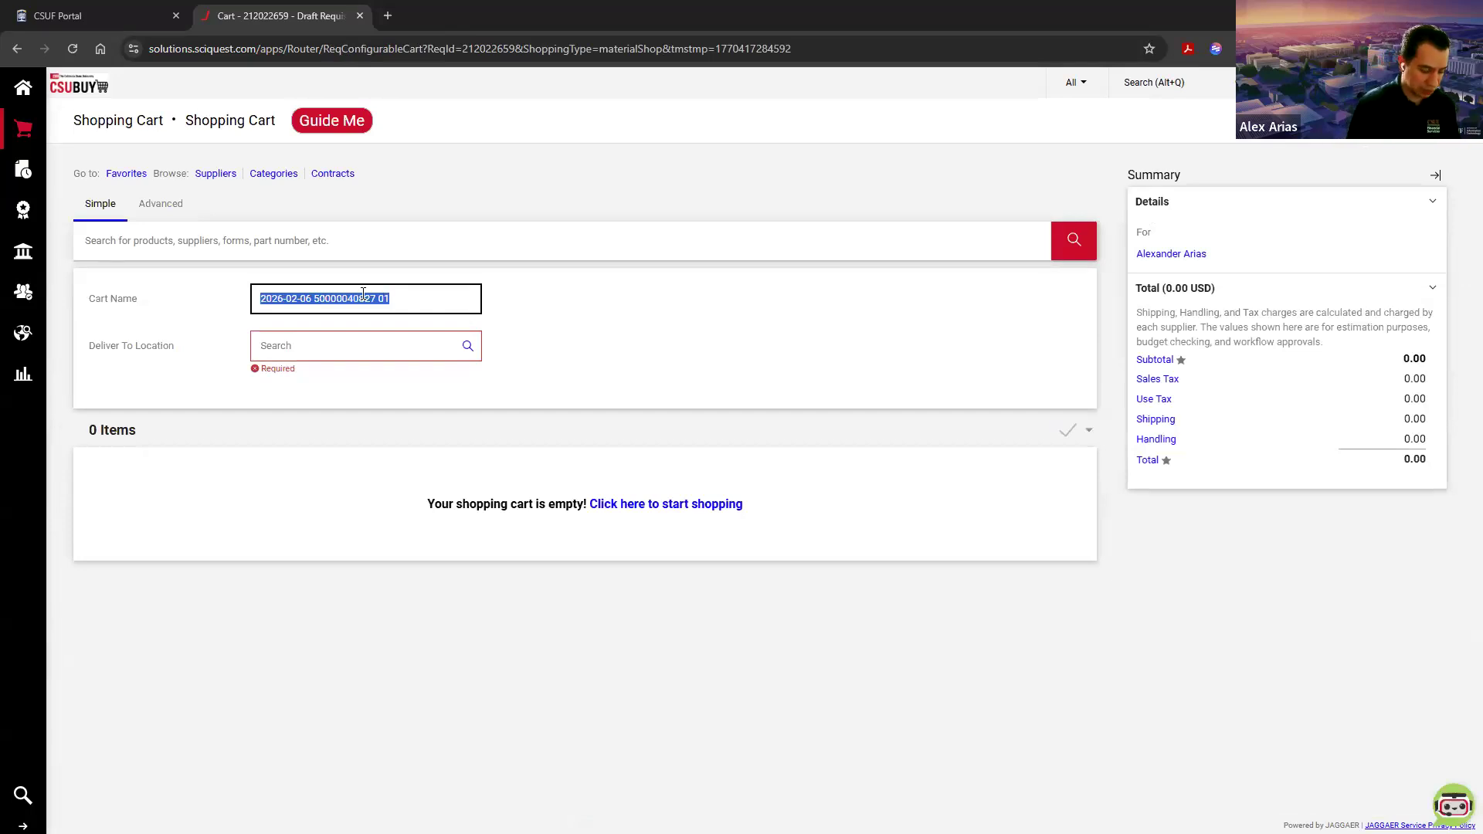
type("MY ")
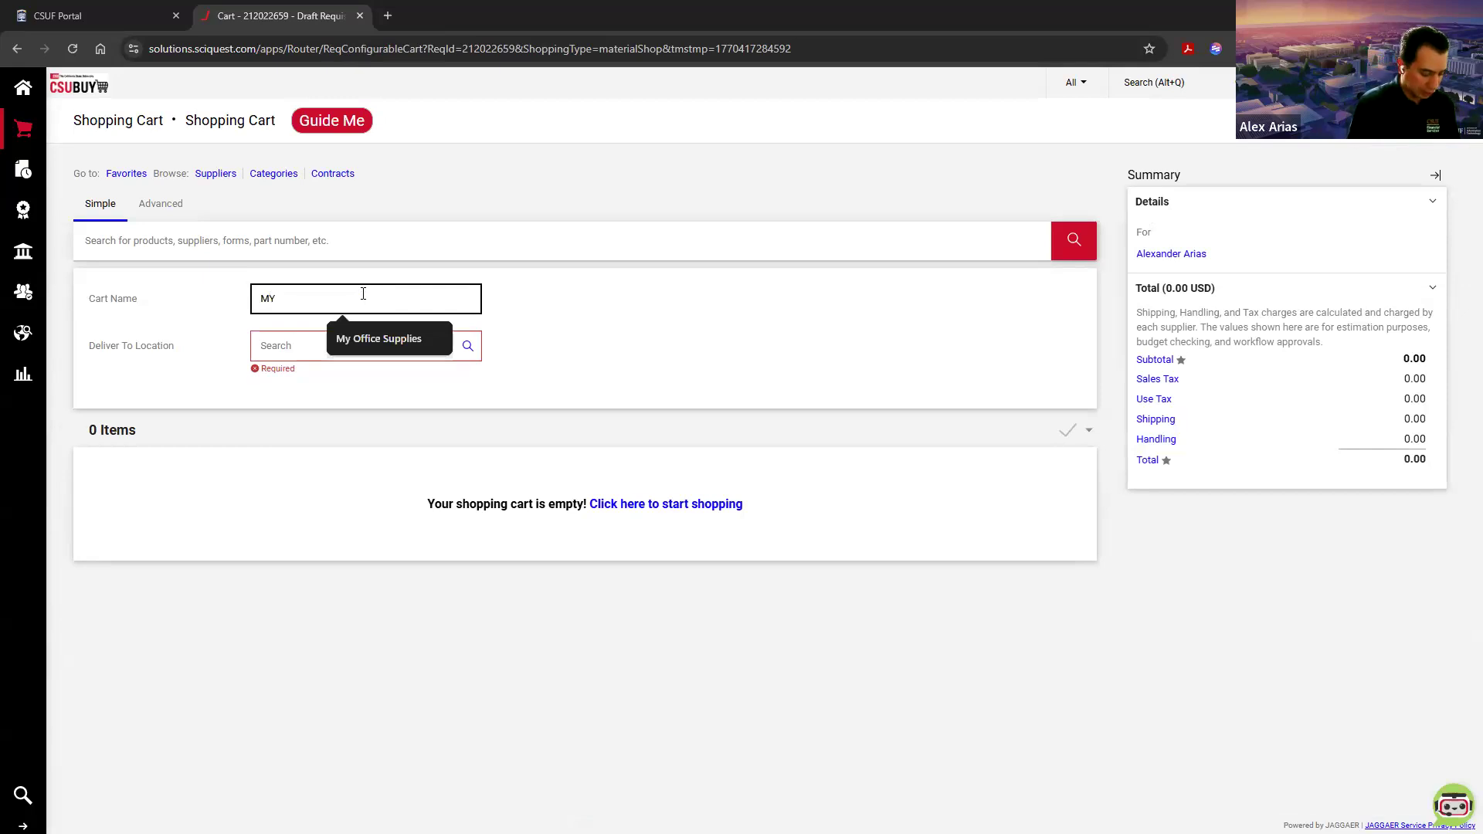
type("Contract")
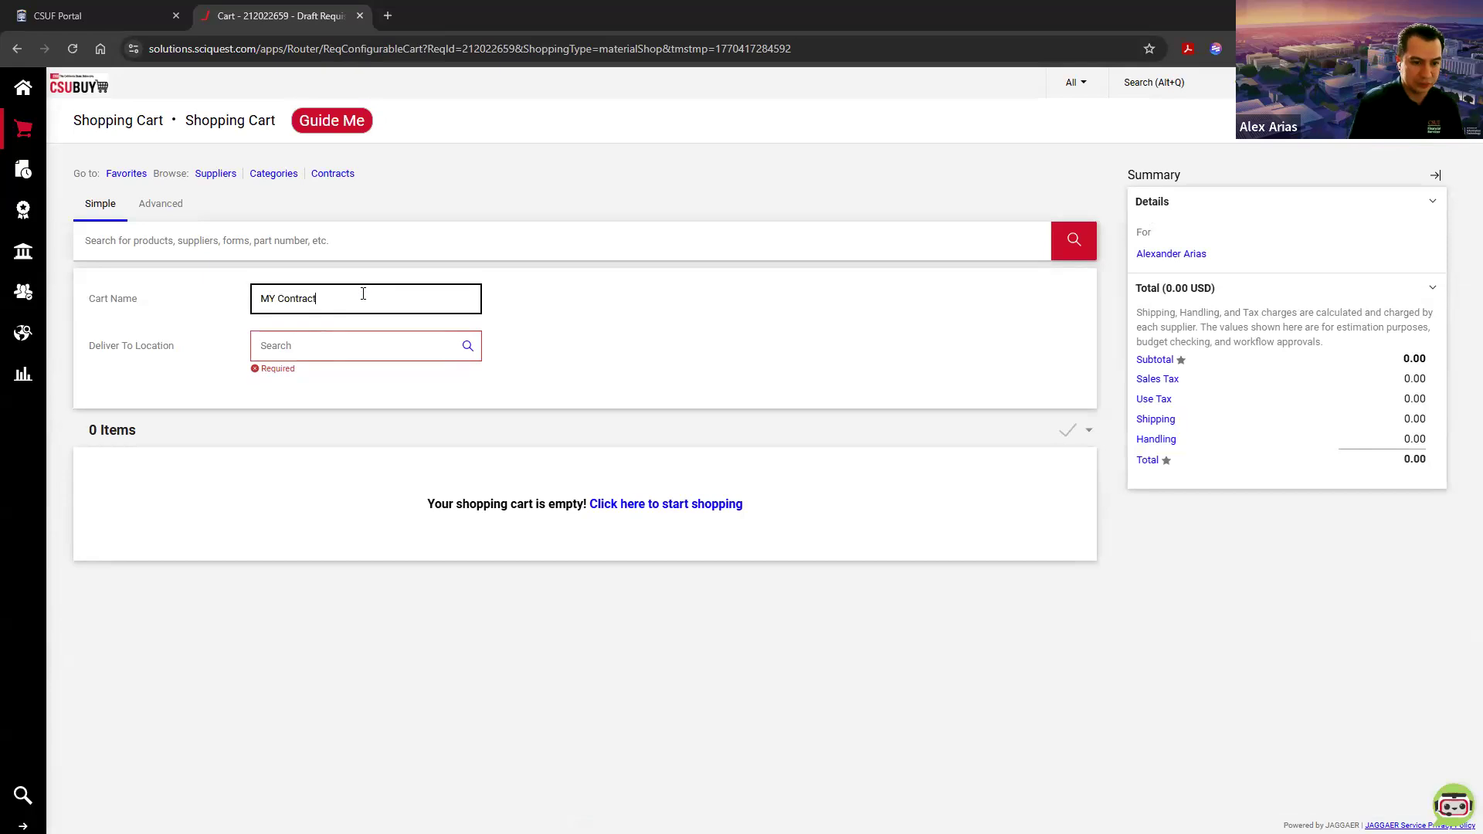
Step: Set the cart's Deliver To Location to CP0300_FLCMP - College Park Complex
left_click(373, 345)
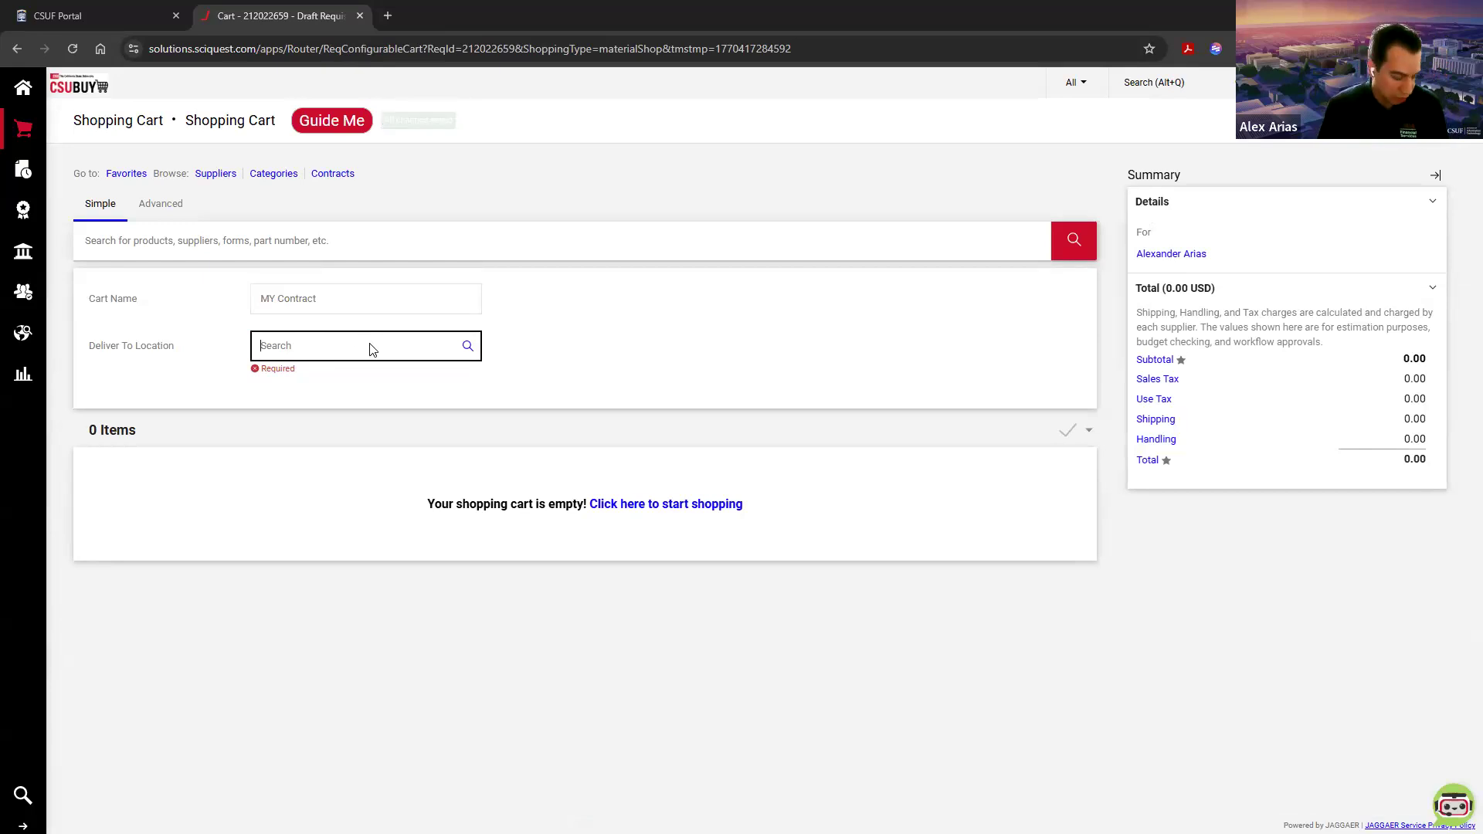
type("CP0300")
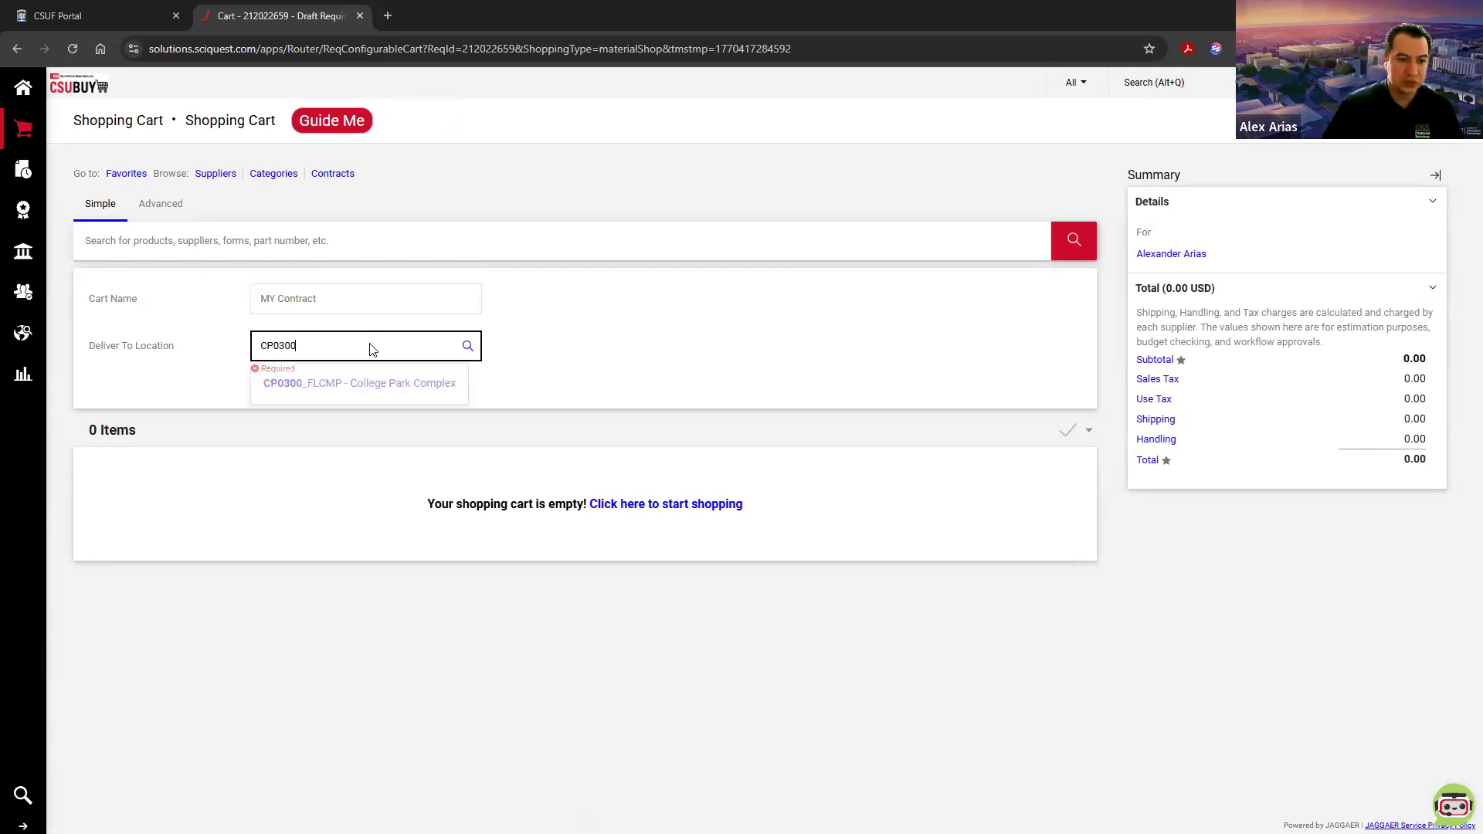
left_click(361, 383)
left_click(385, 382)
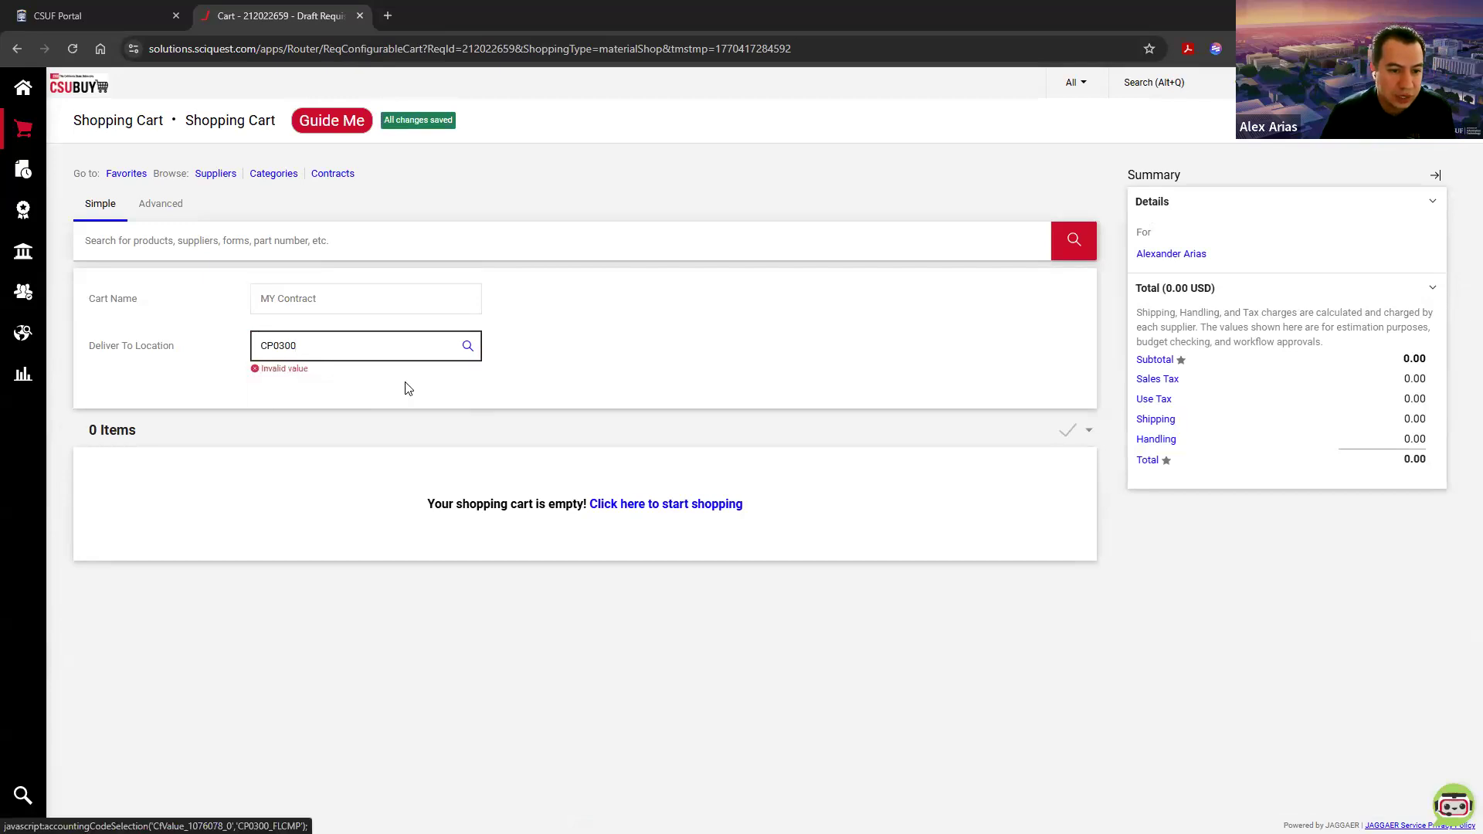
Step: Start a Goods and Services Request from the General shopping category and continue past its instructions
left_click(669, 494)
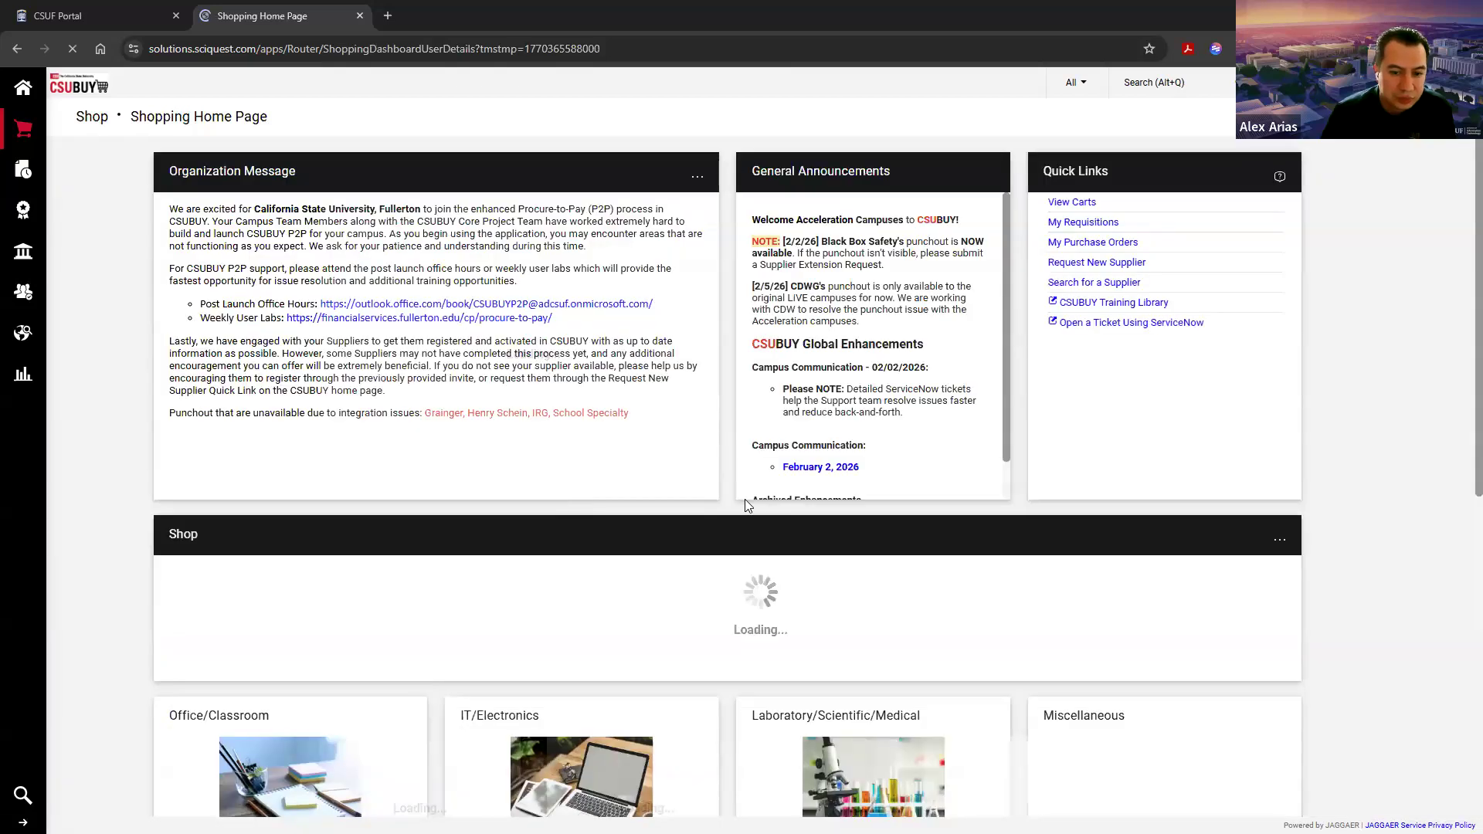
scroll(753, 494, "down", 6)
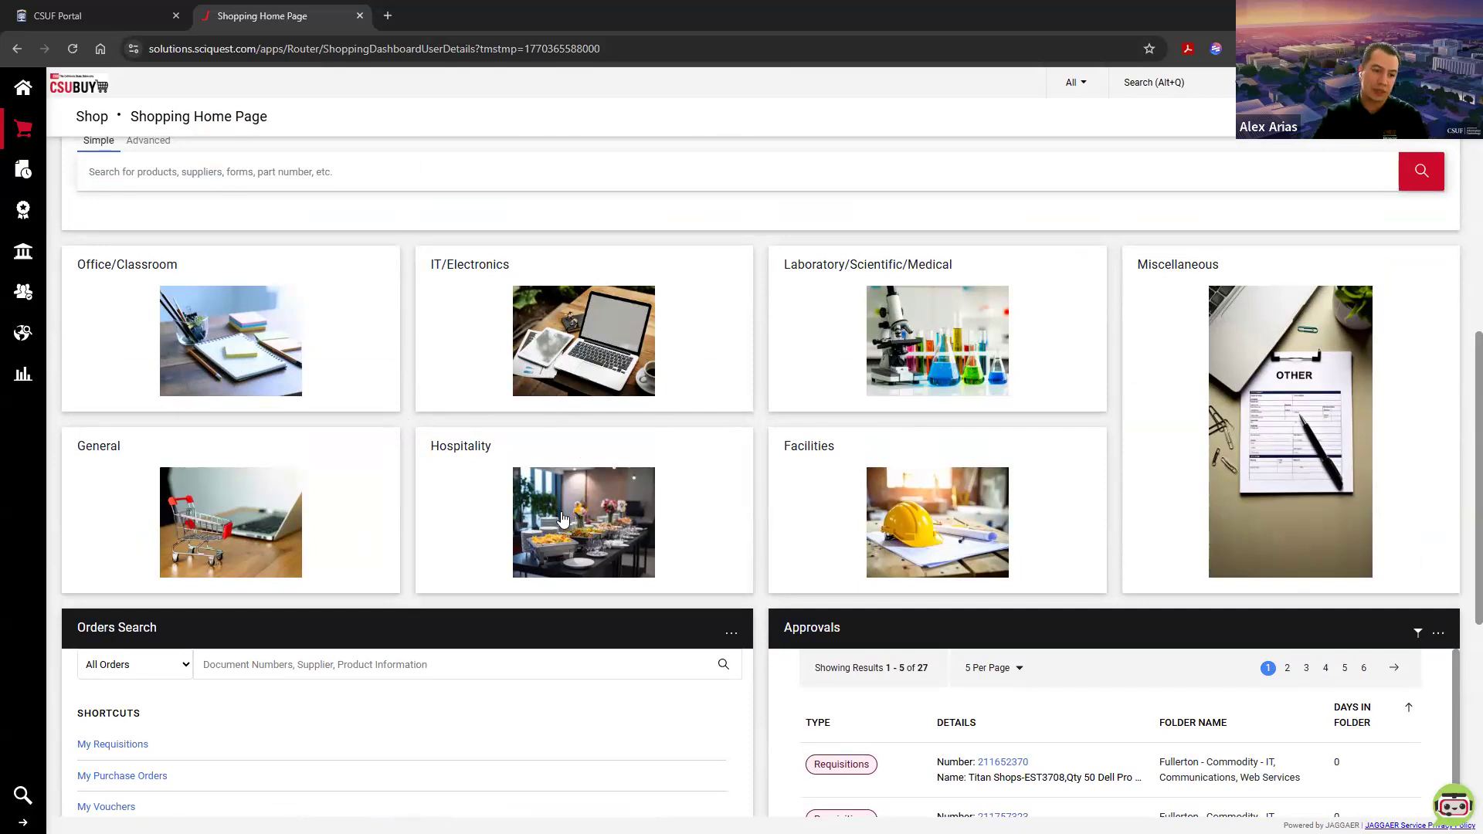
left_click(230, 510)
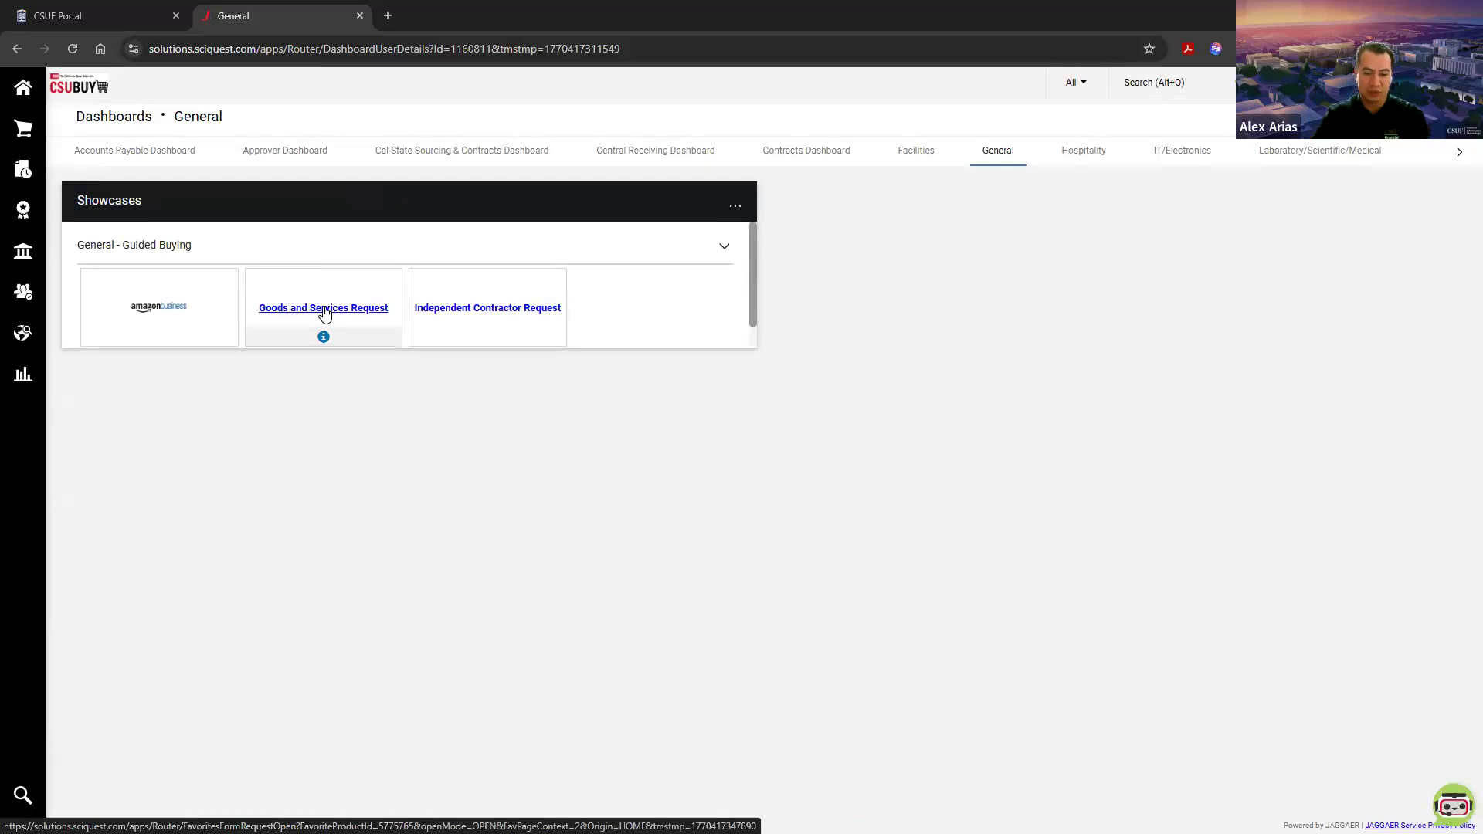
left_click(325, 311)
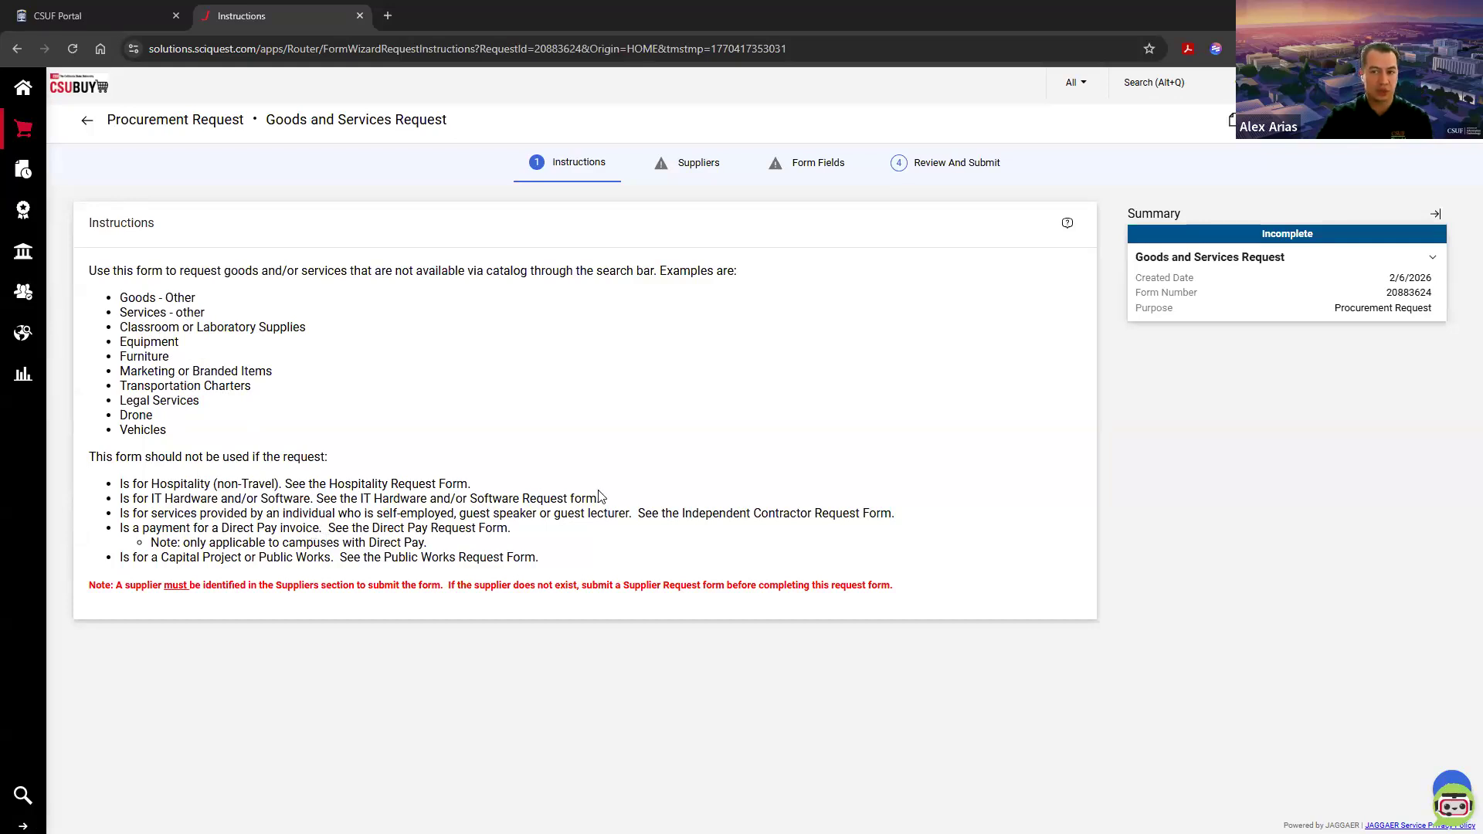
left_click(1421, 121)
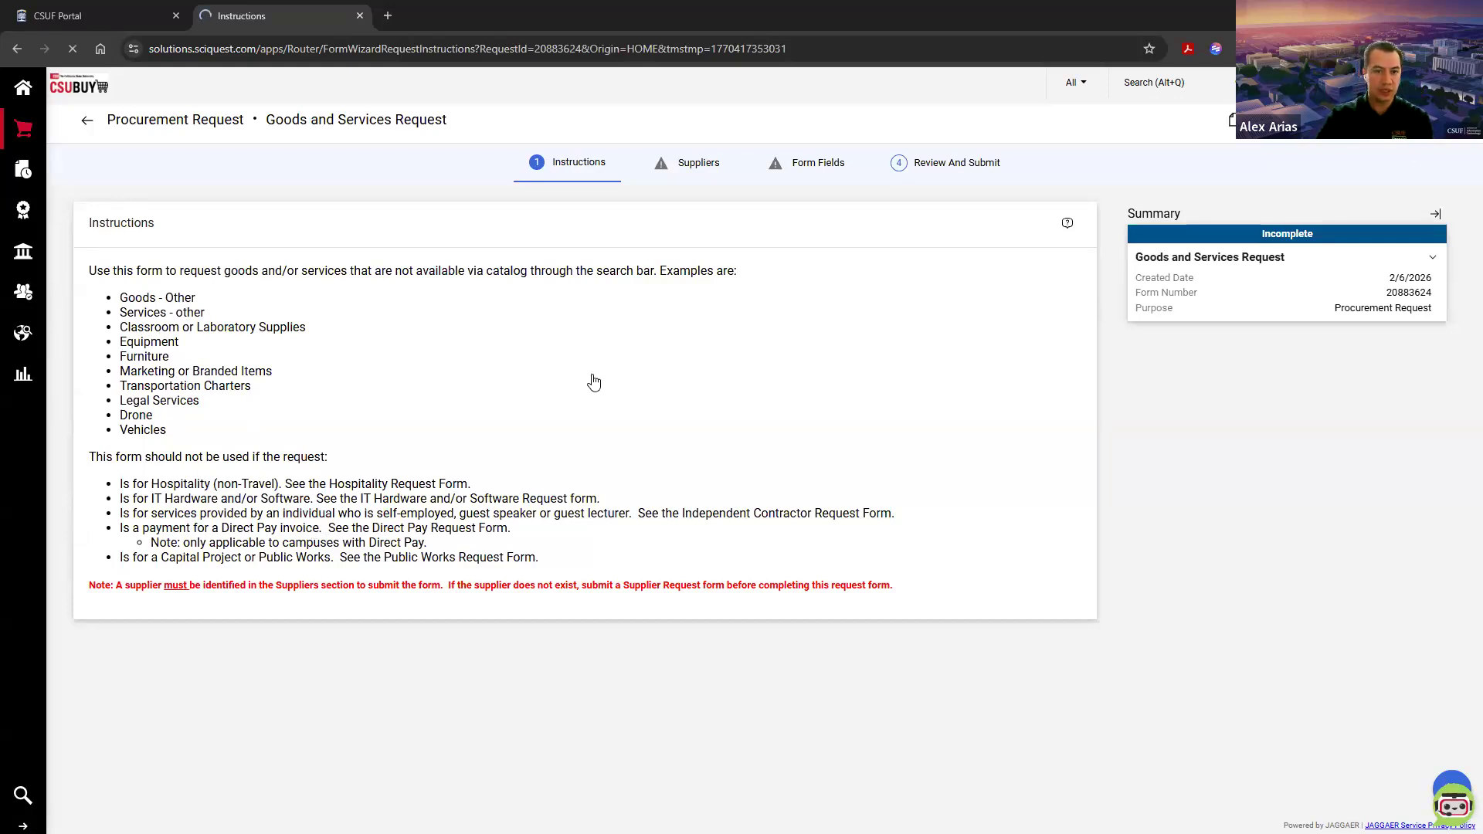
Step: Find 12Twenty among registered suppliers, select 12twenty Inc with its CSU Fullerton (FLXMP-3) fulfillment center, and continue to the form fields
left_click(492, 403)
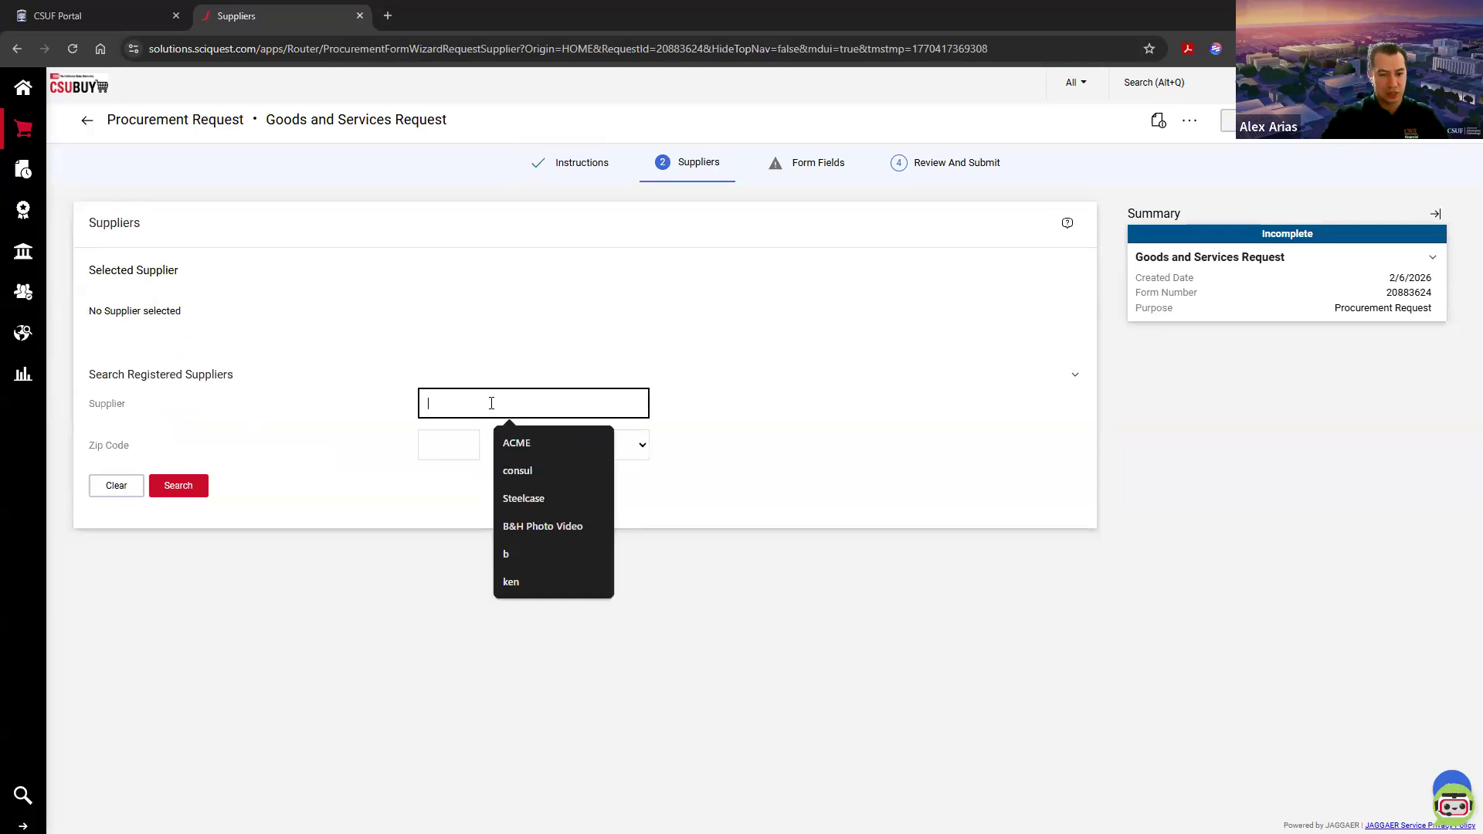
type("12Twenty")
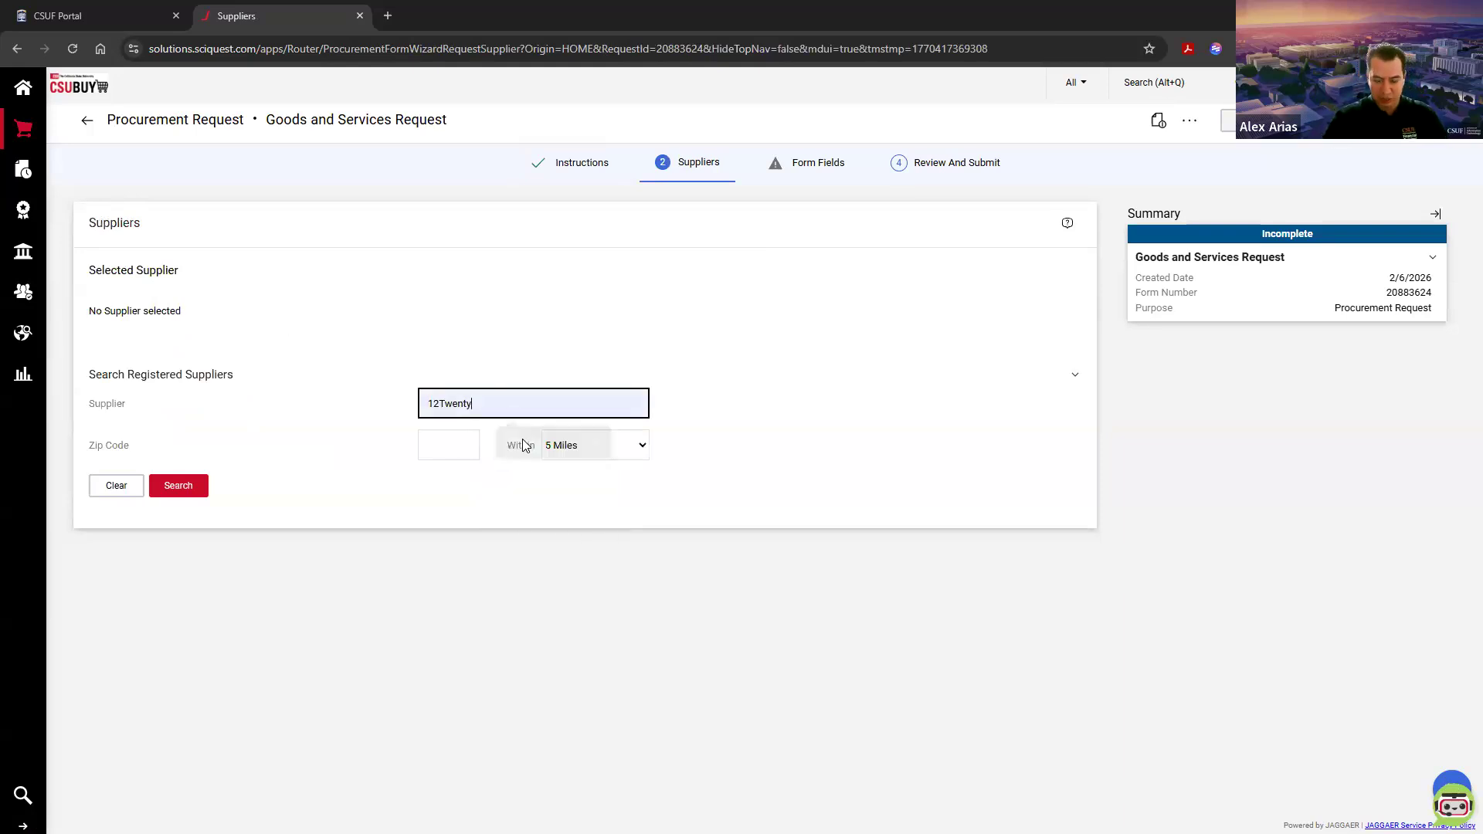
left_click(516, 440)
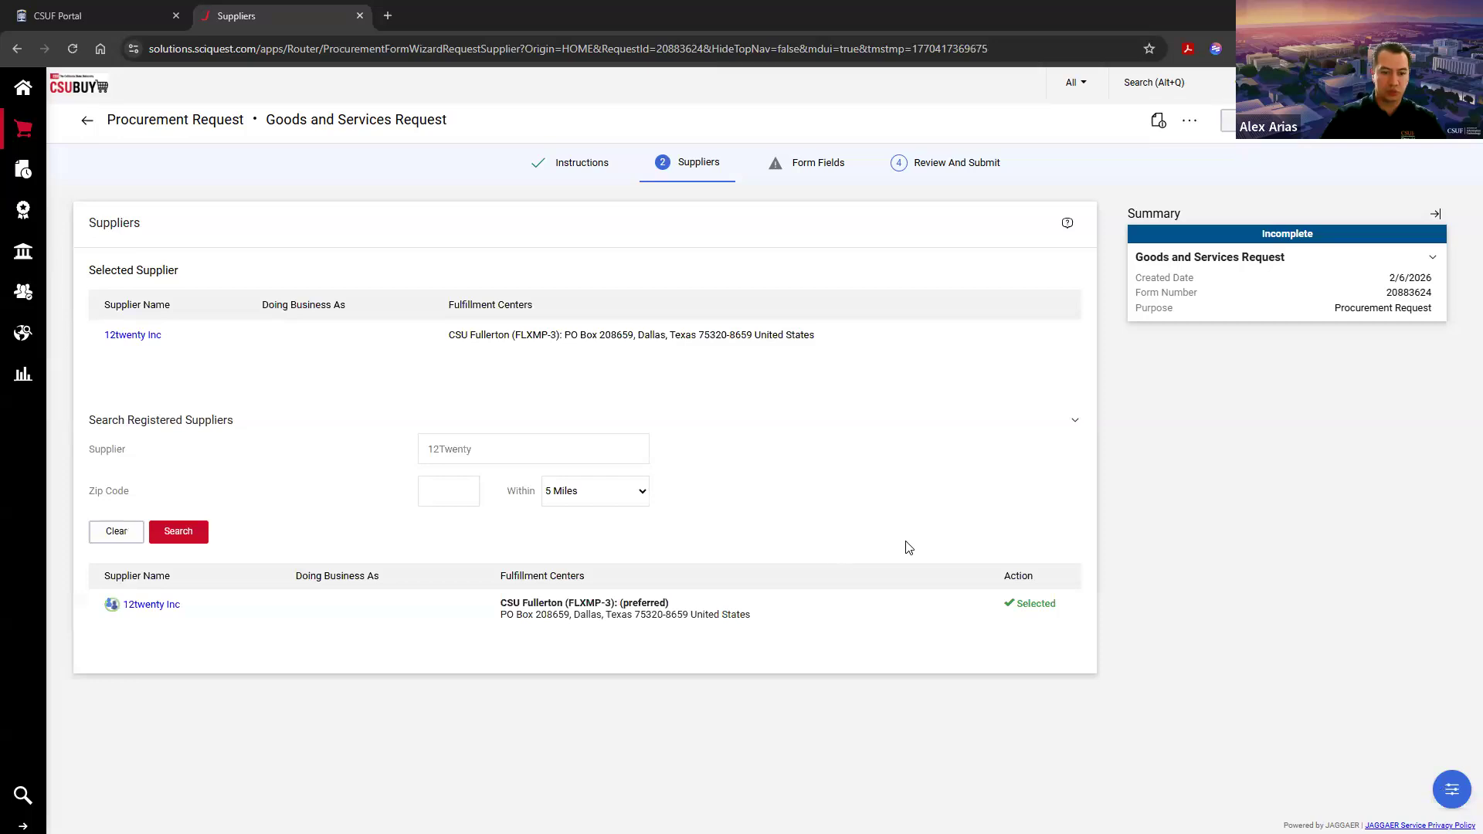
double_click(590, 603)
left_click(628, 728)
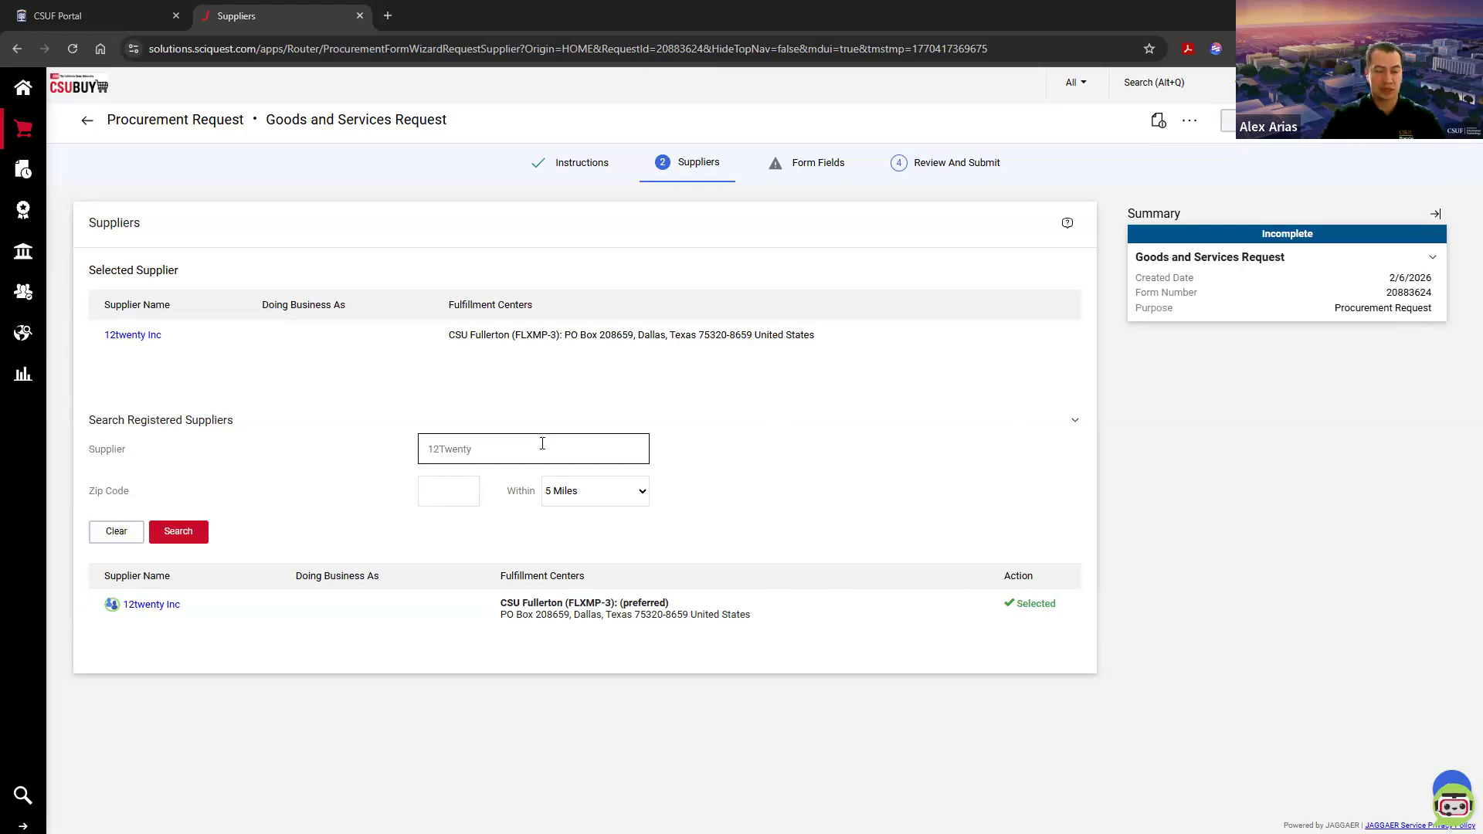
left_click(1434, 120)
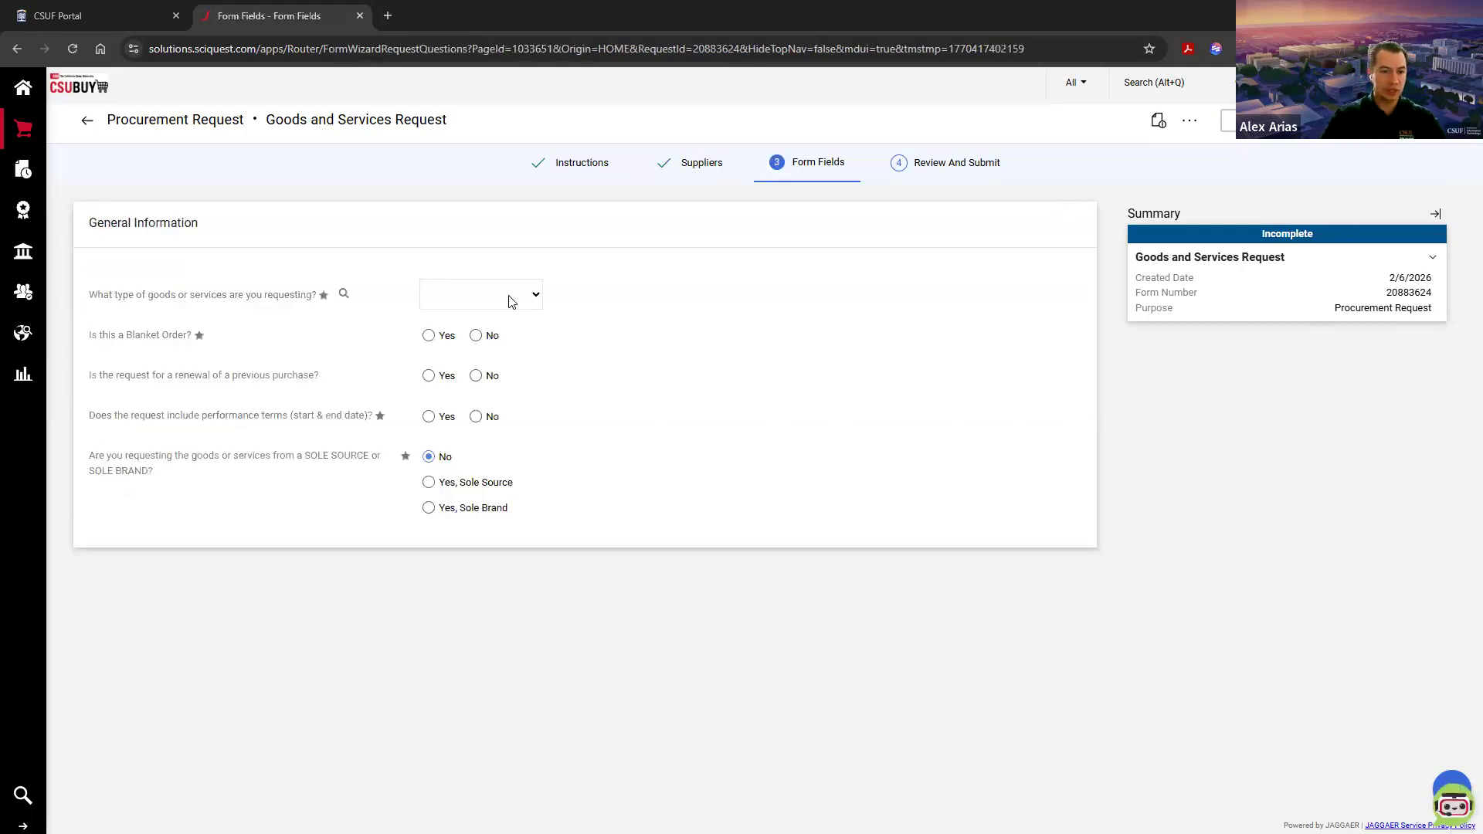
Step: Set the request type to Transportation Charters and answer No to both blanket order and renewal of a previous purchase
left_click(494, 303)
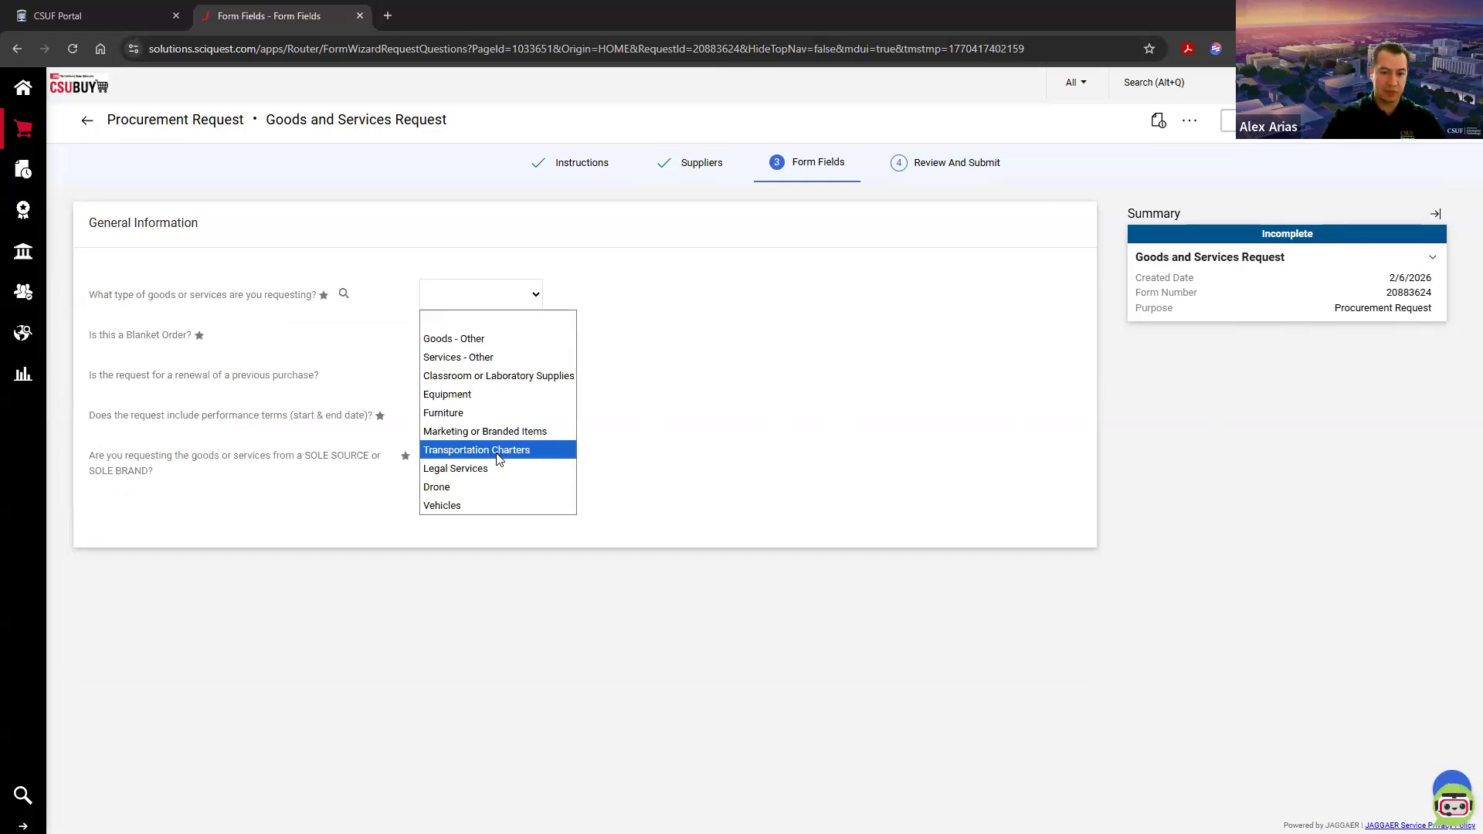
left_click(471, 453)
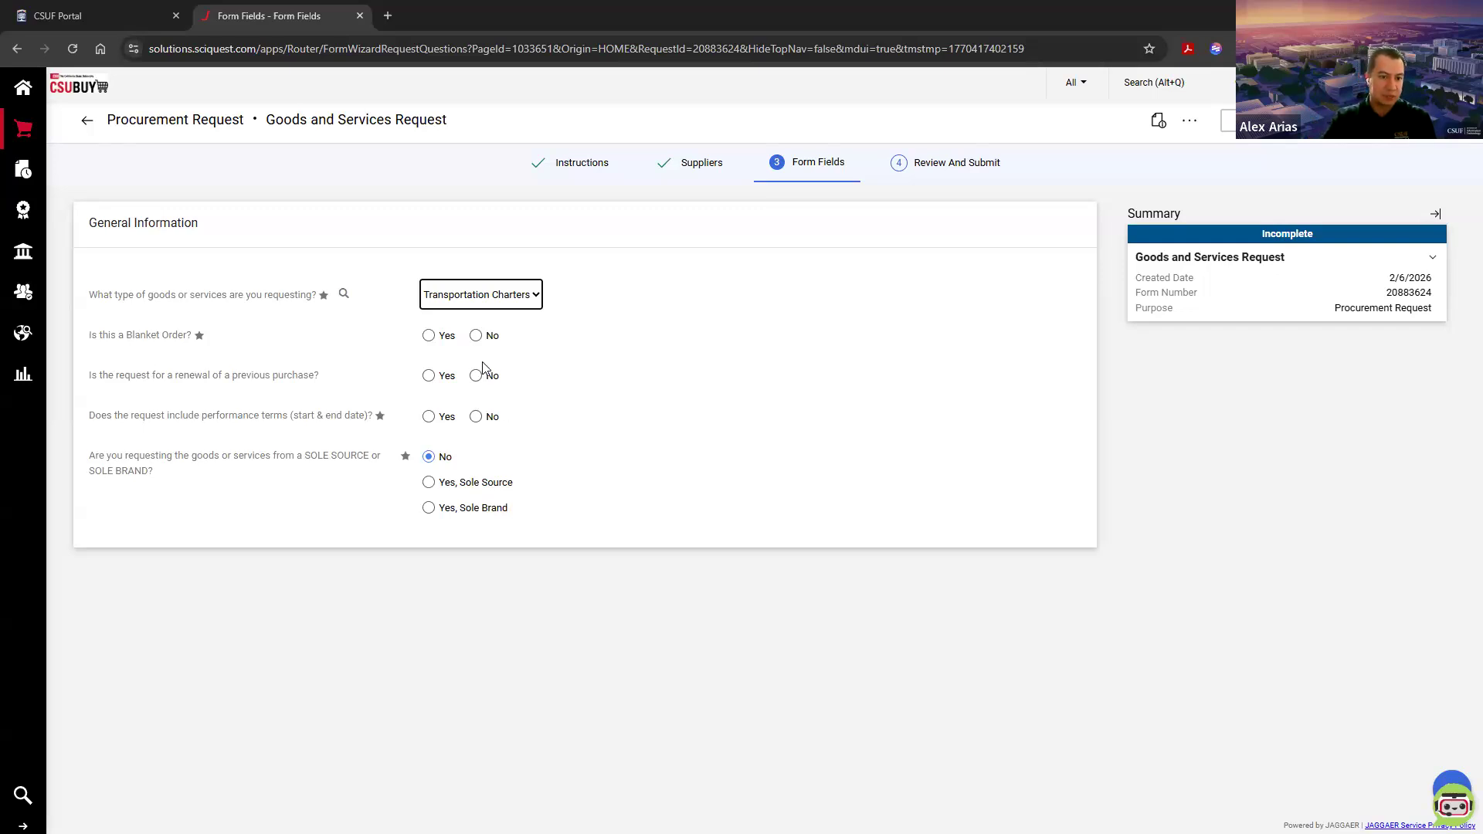
left_click(433, 339)
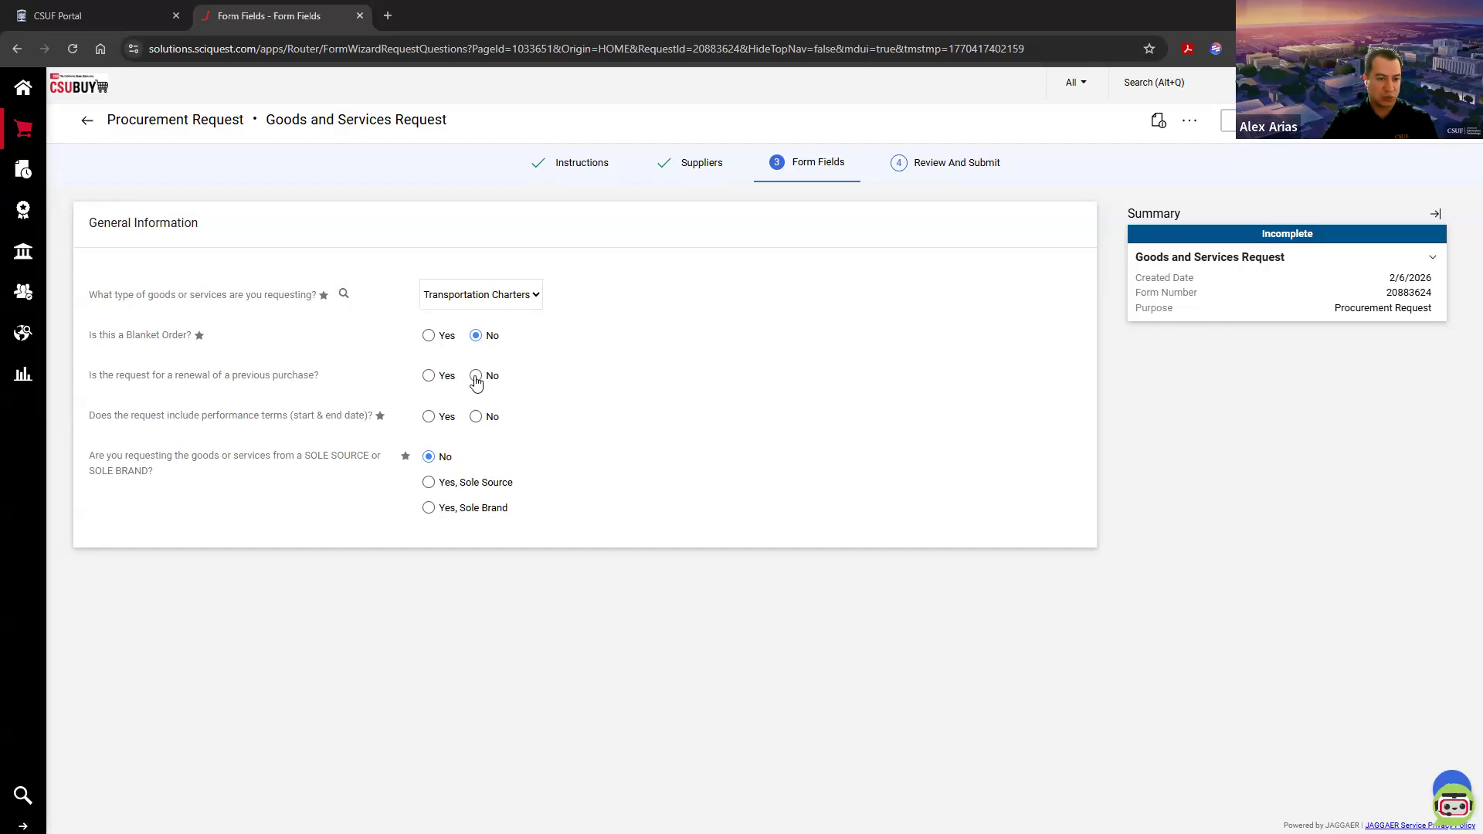
left_click(445, 378)
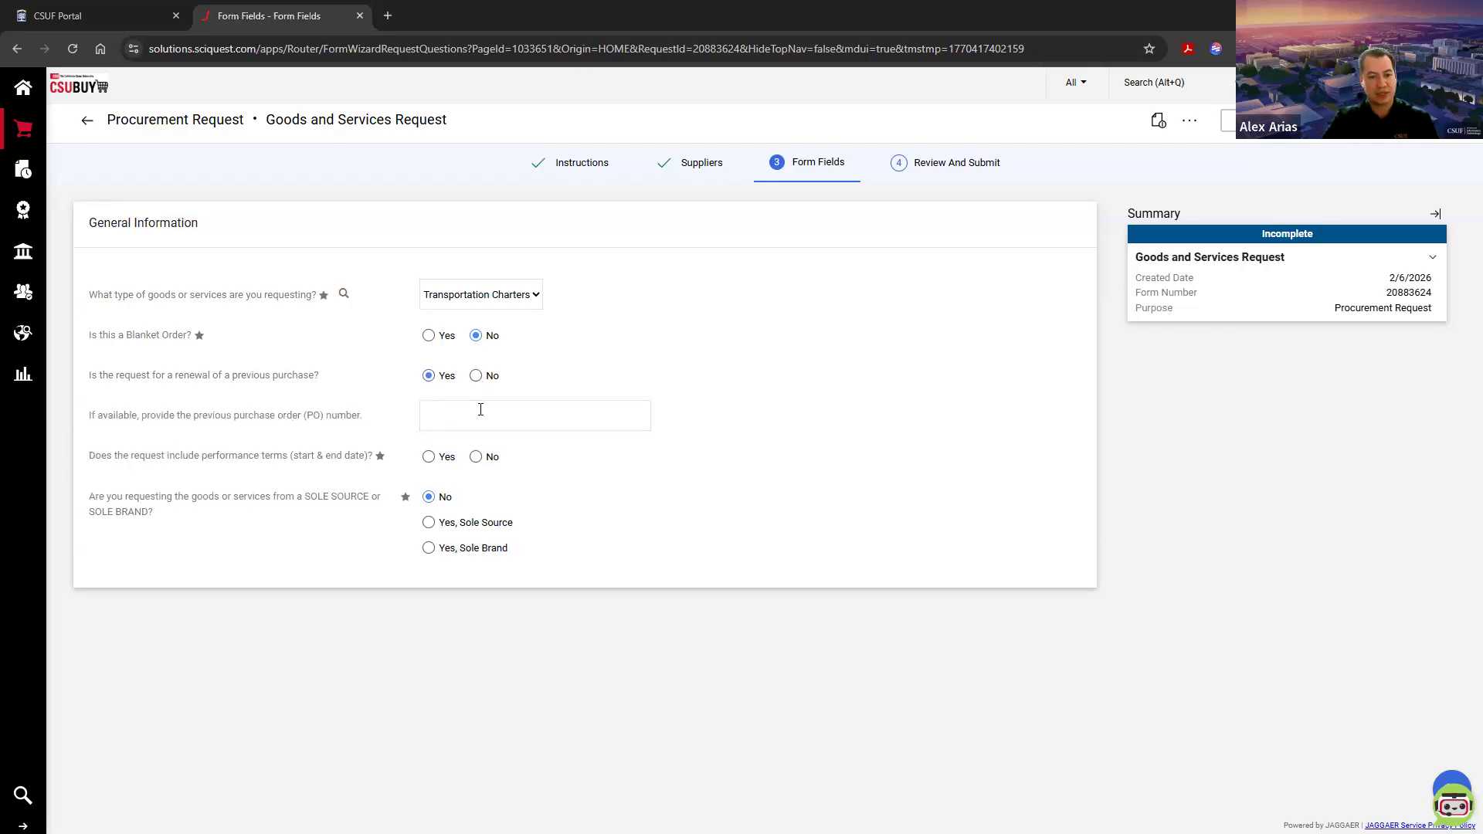
left_click(479, 413)
left_click(491, 377)
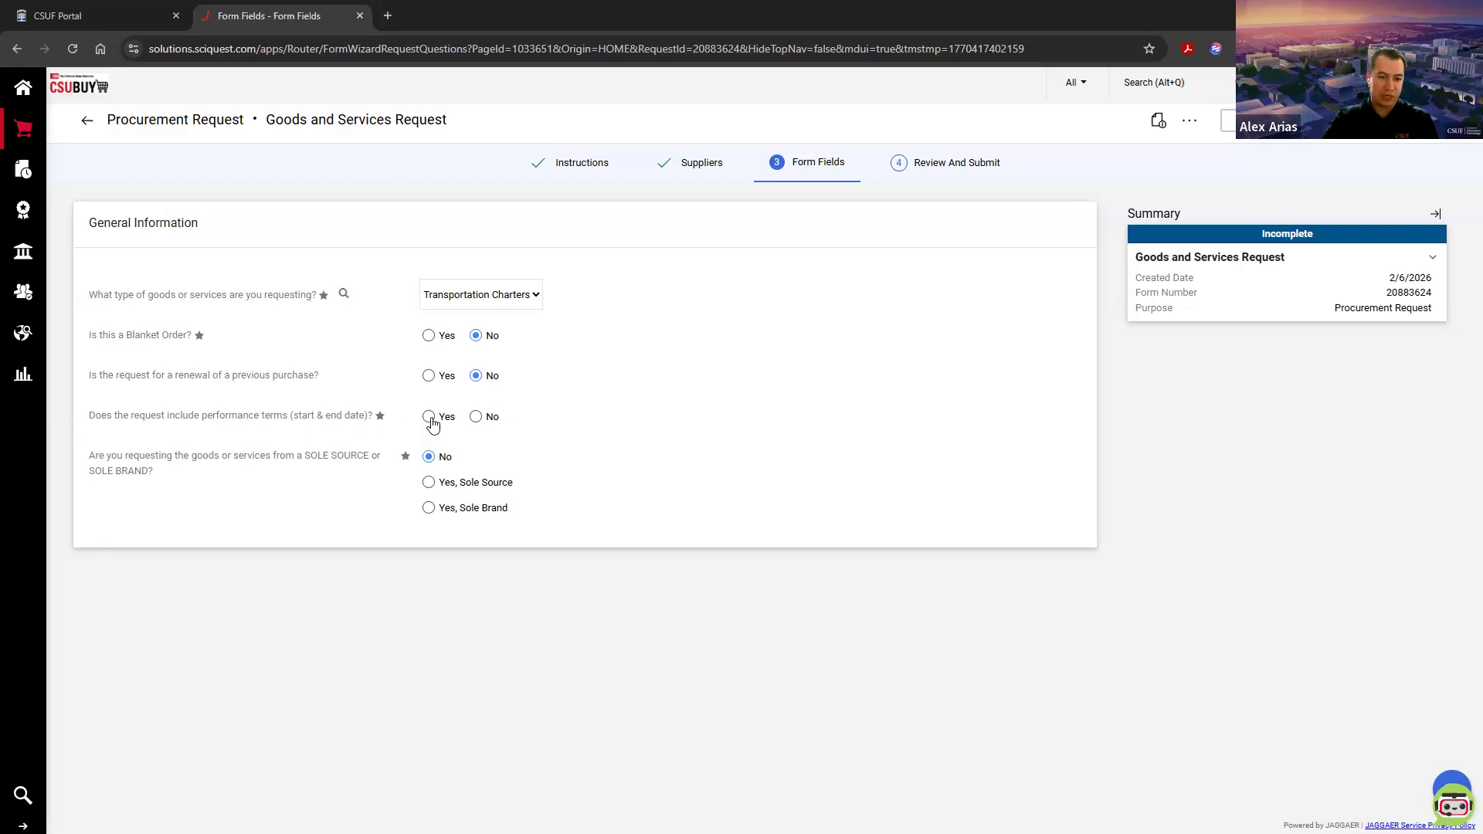
Step: Answer Yes to including performance terms and set the Performance Start Date to 1/01/2026
left_click(429, 417)
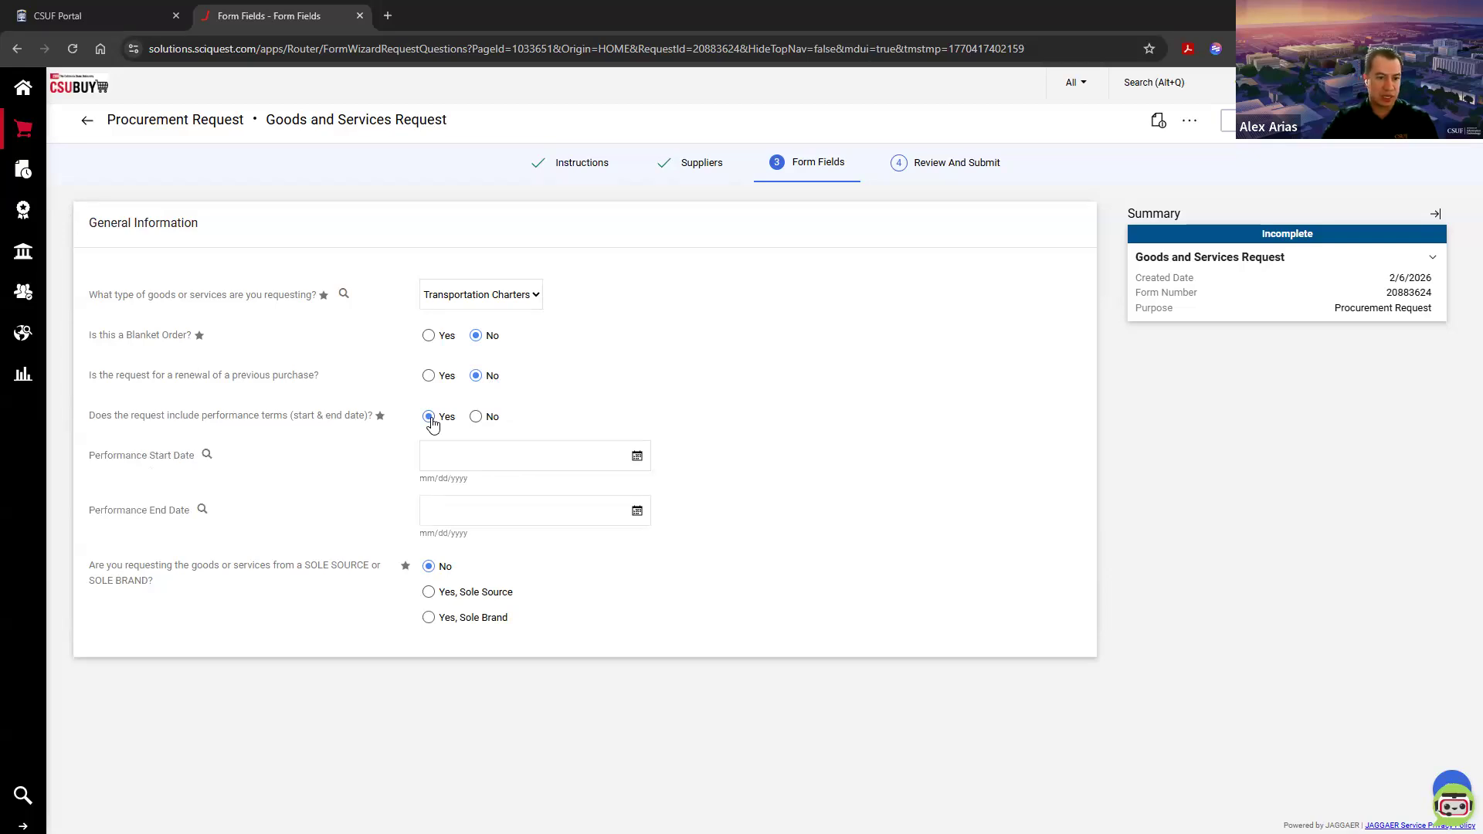
left_click(499, 459)
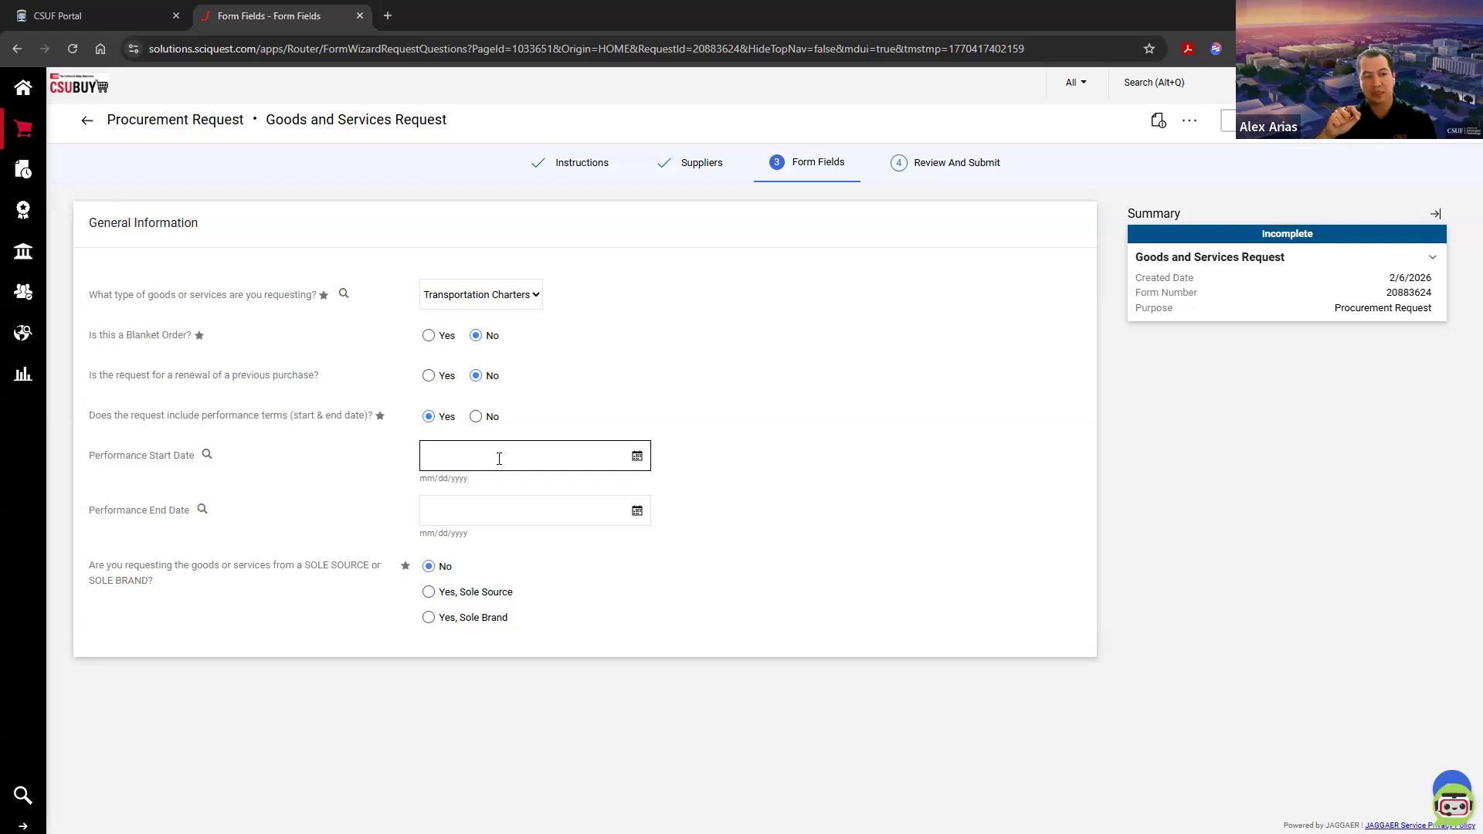
left_click(499, 458)
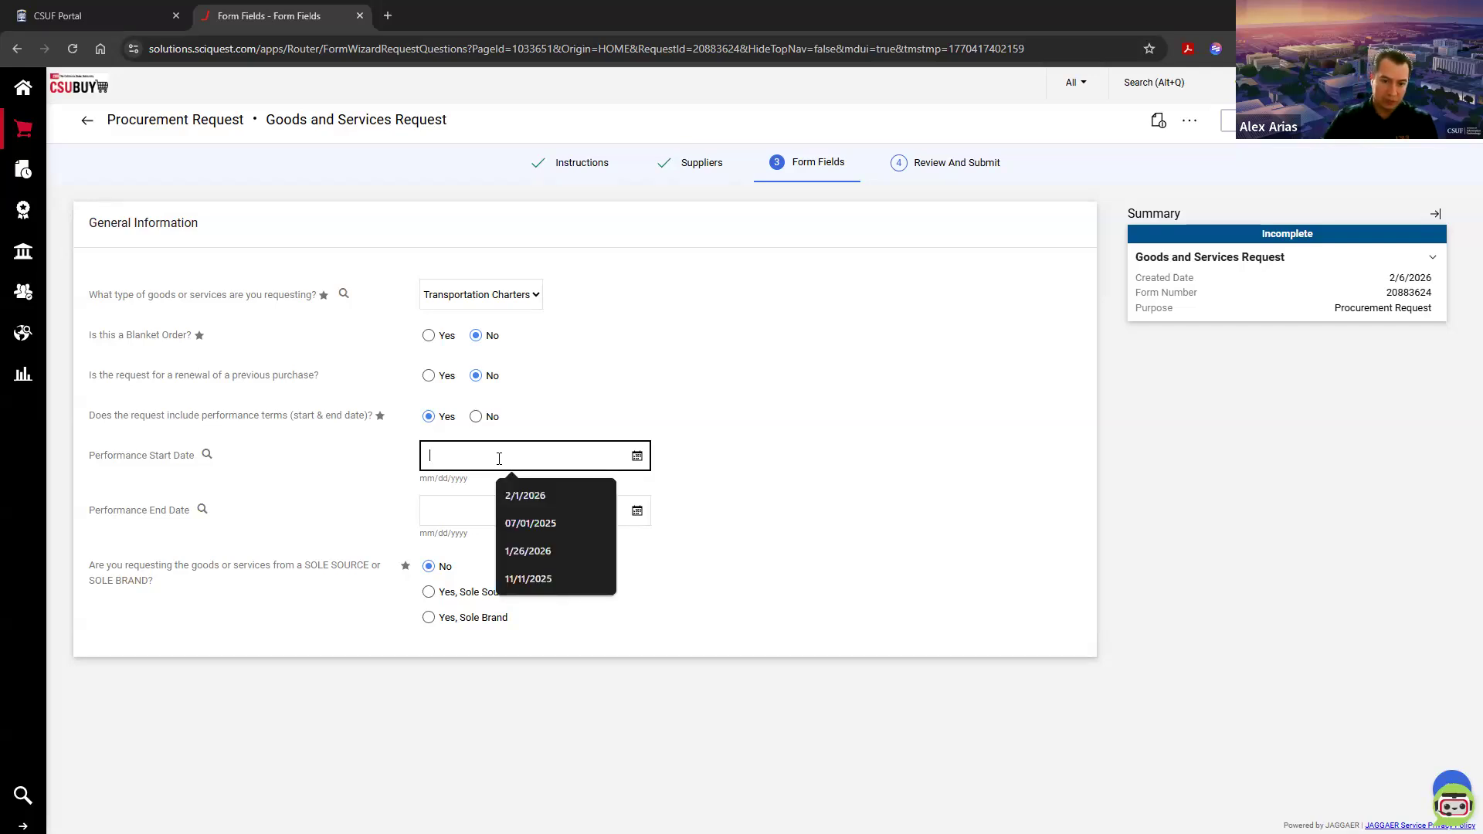
type("1/01/2026")
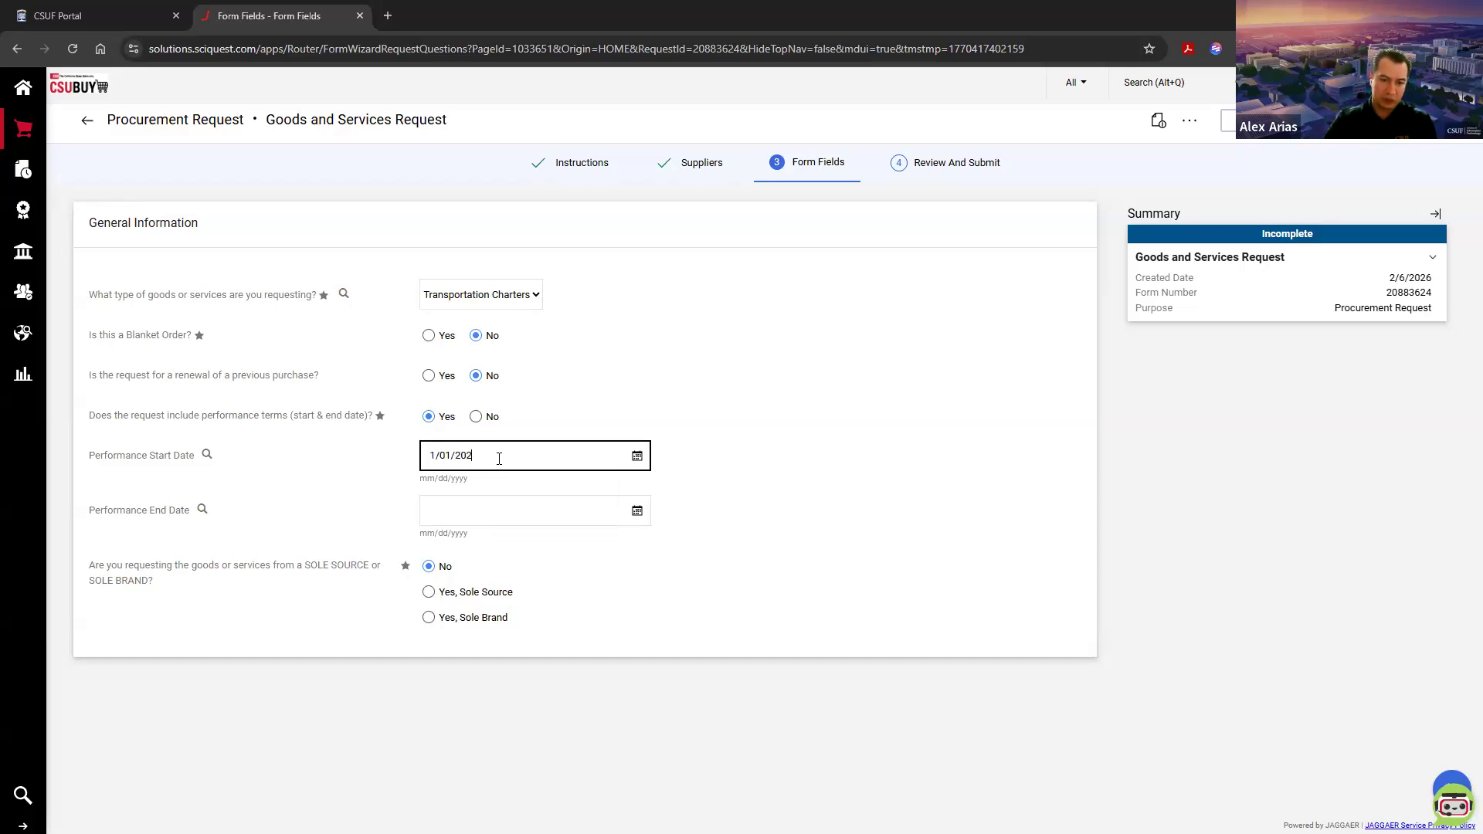
Step: Set the Performance End Date to 12/31/2026
left_click(460, 507)
type("1")
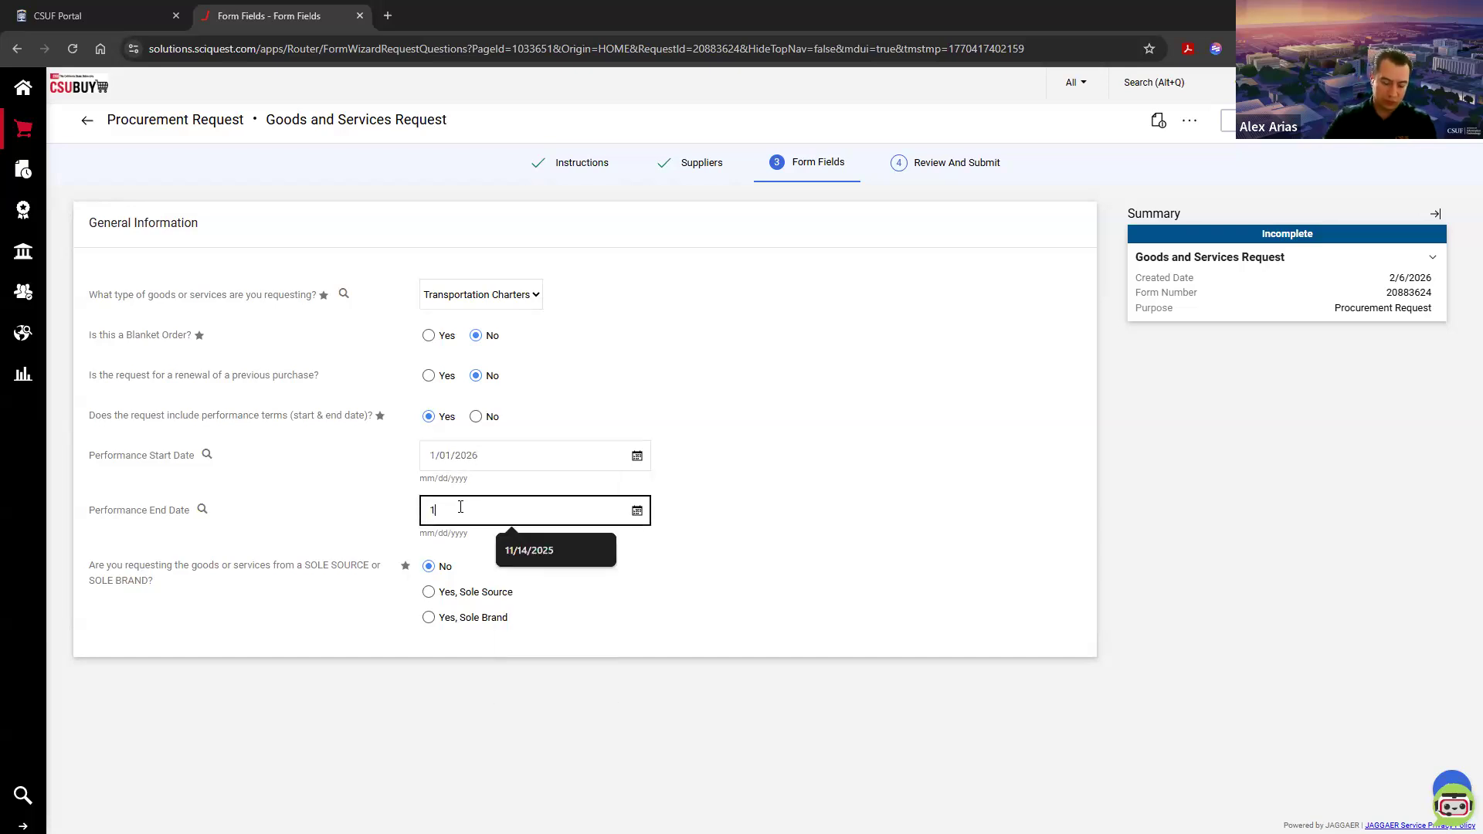
type("2/31/2027")
key("BackSpace")
key("BackSpace")
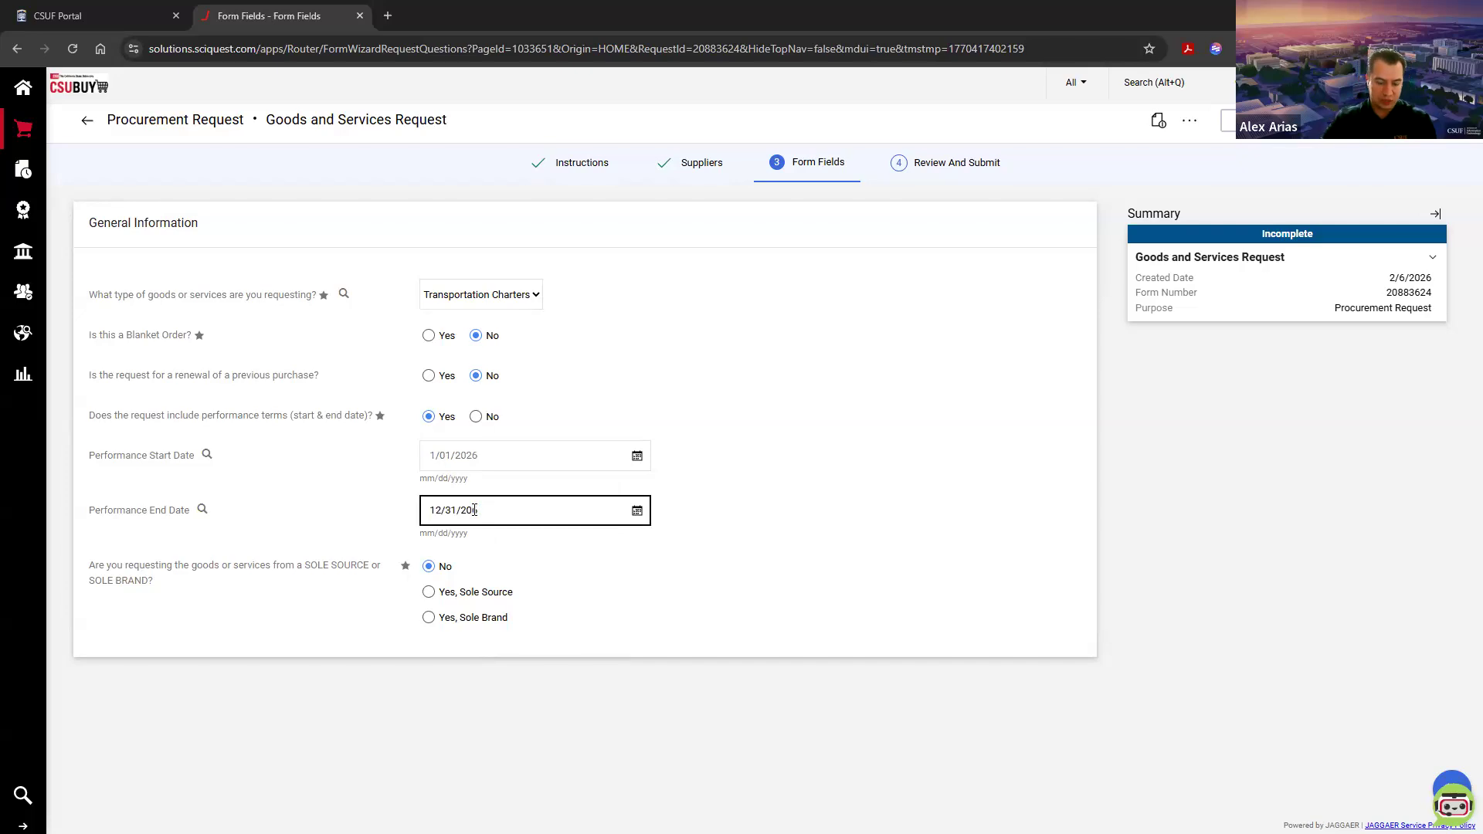
type("26")
Step: Answer No to the sole source or sole brand question and continue to the Transportation Charters details
left_click(428, 568)
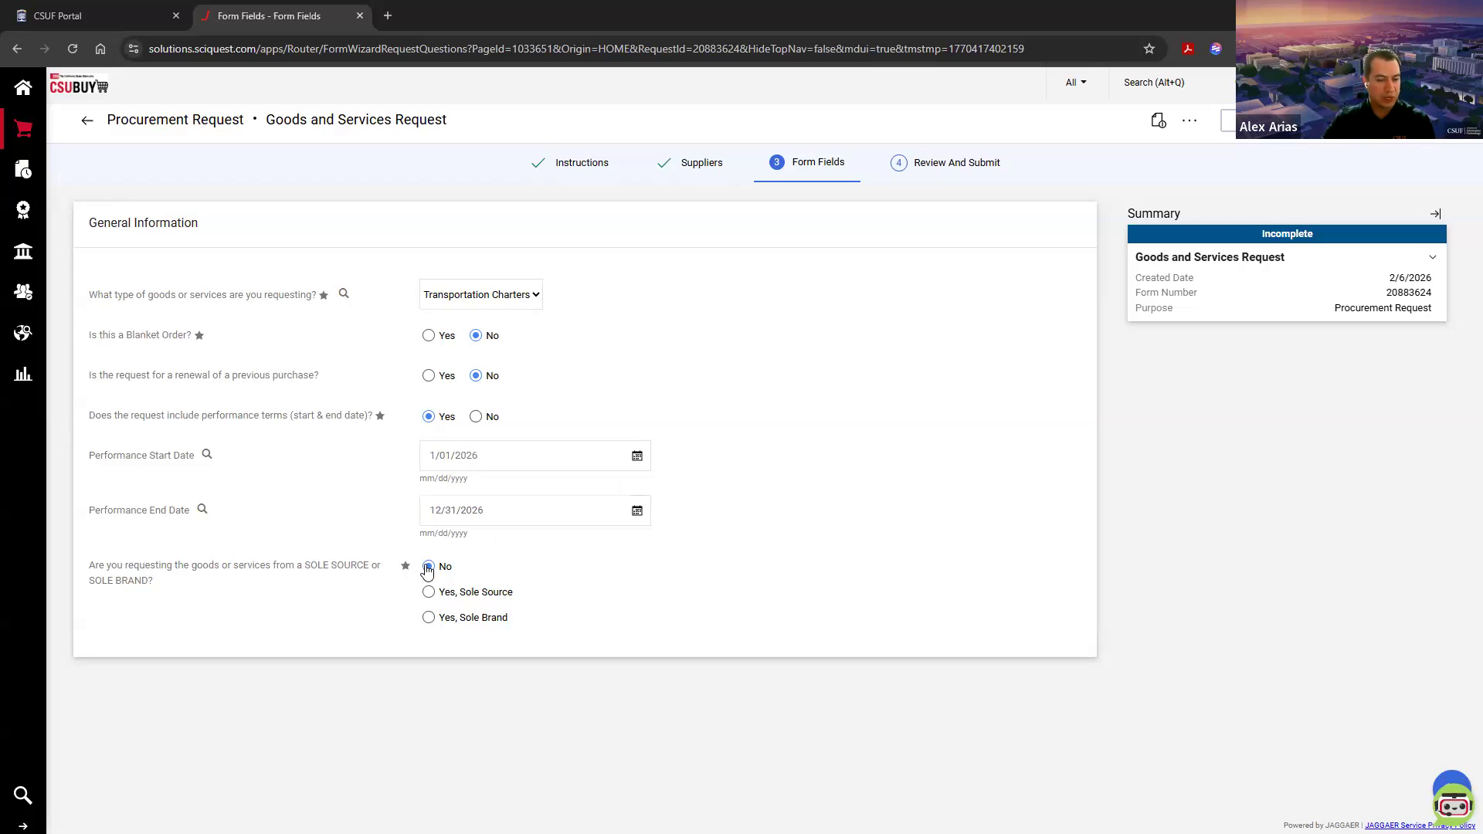
left_click_drag(89, 568, 181, 593)
left_click(180, 593)
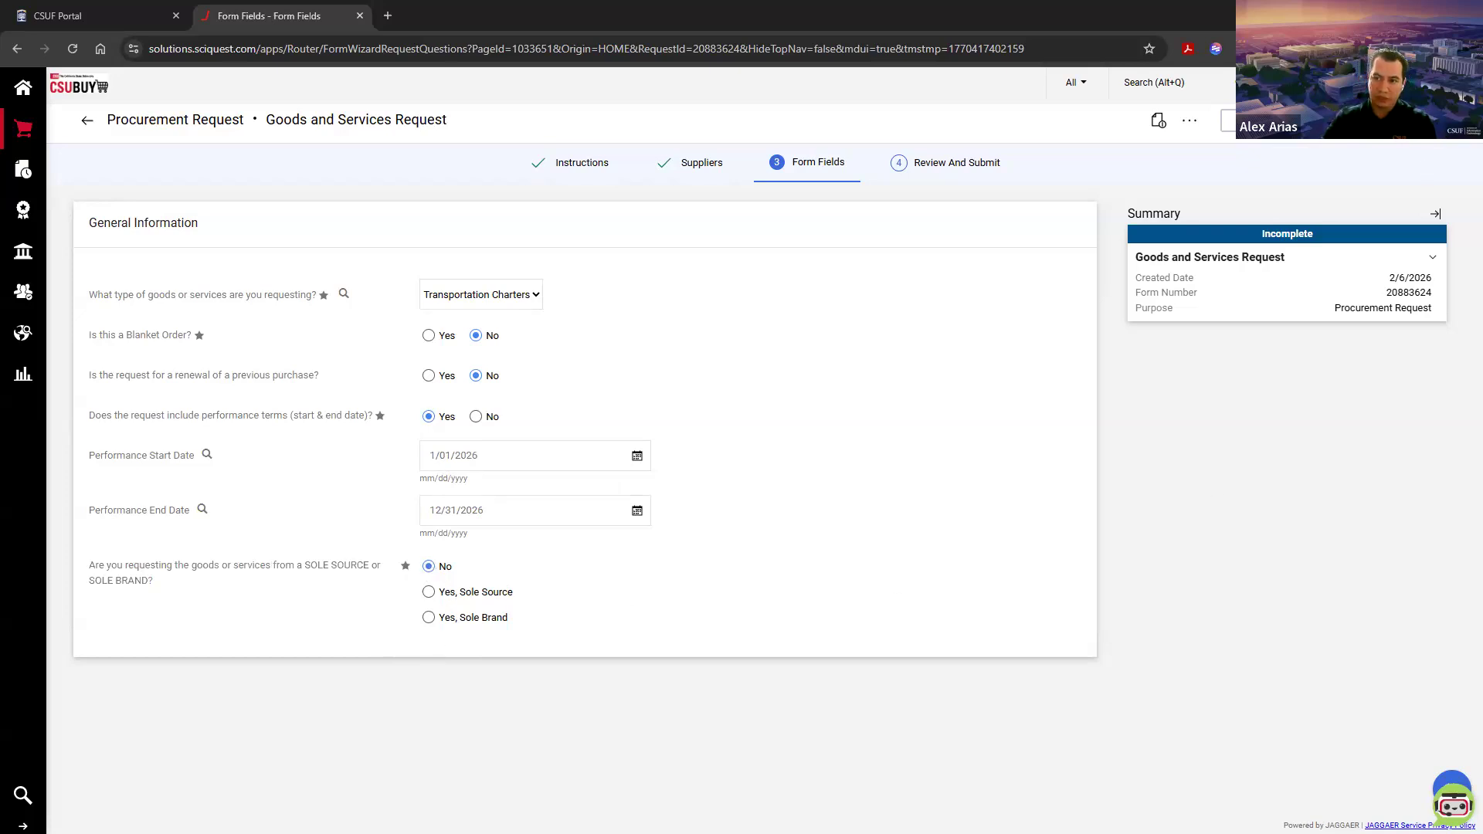
left_click(1438, 121)
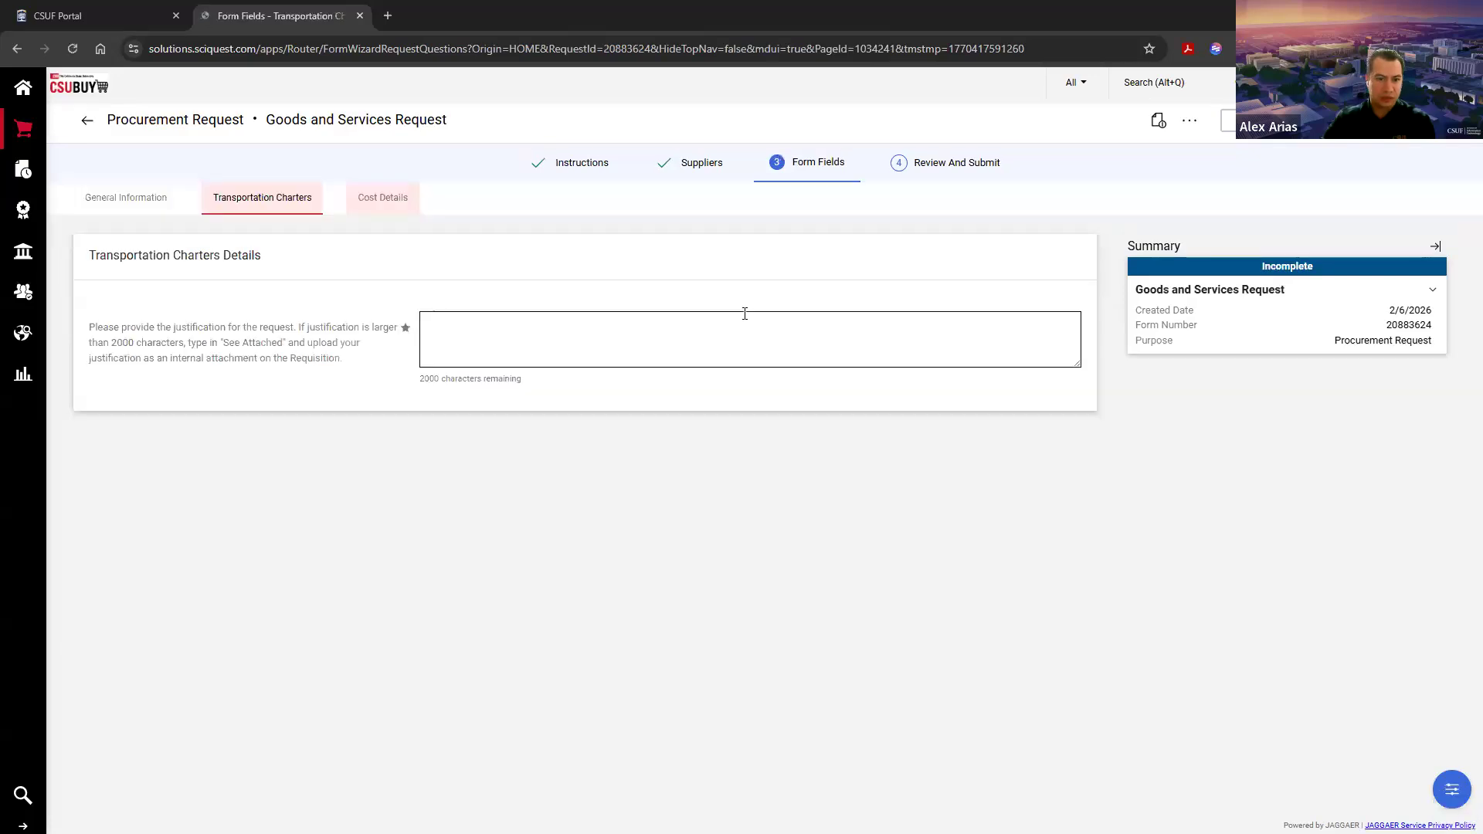
Step: Enter the request justification "Multi Year Order for Transportation Services"
left_click(570, 330)
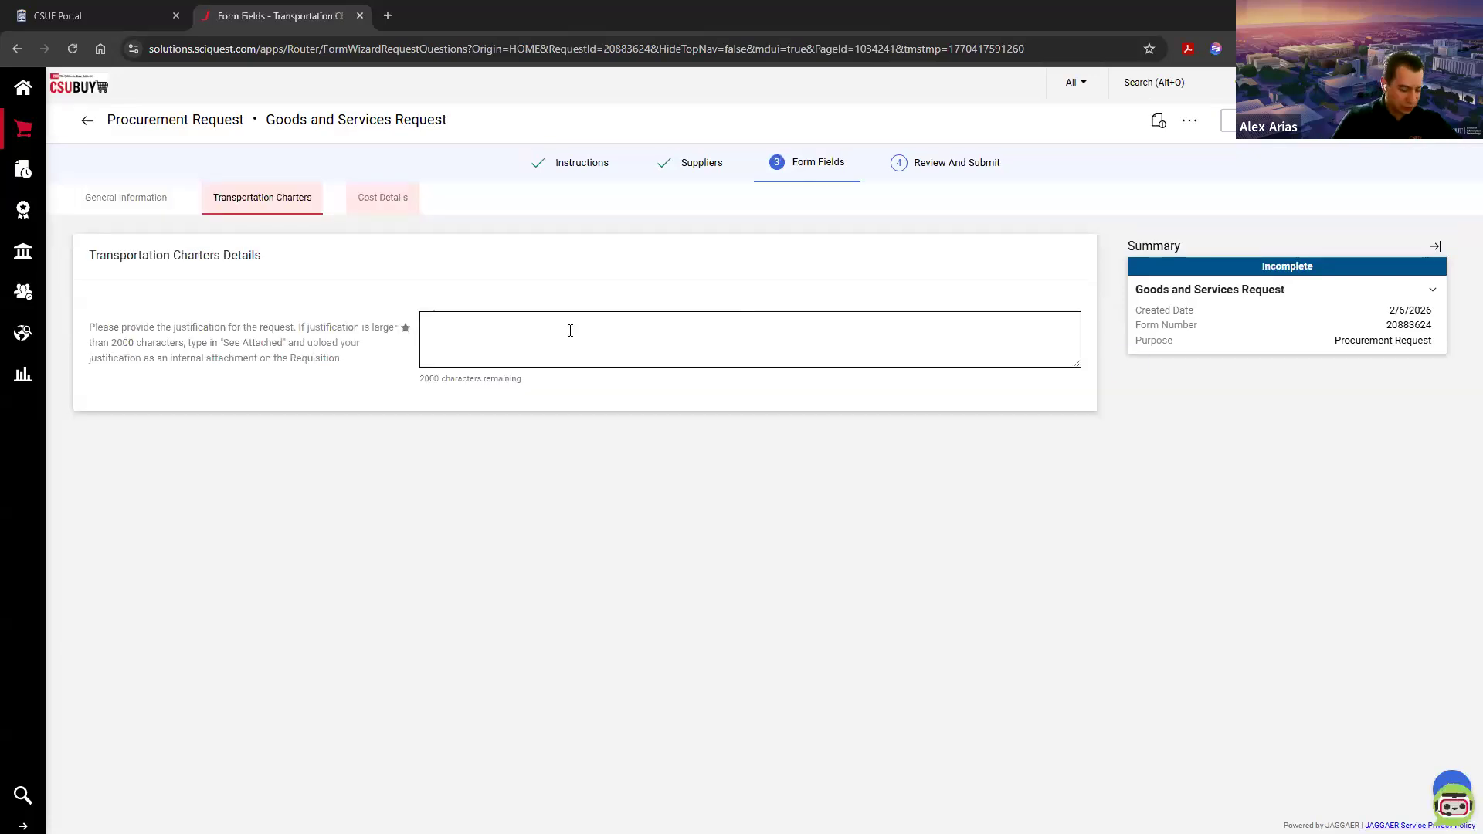
type("Mu")
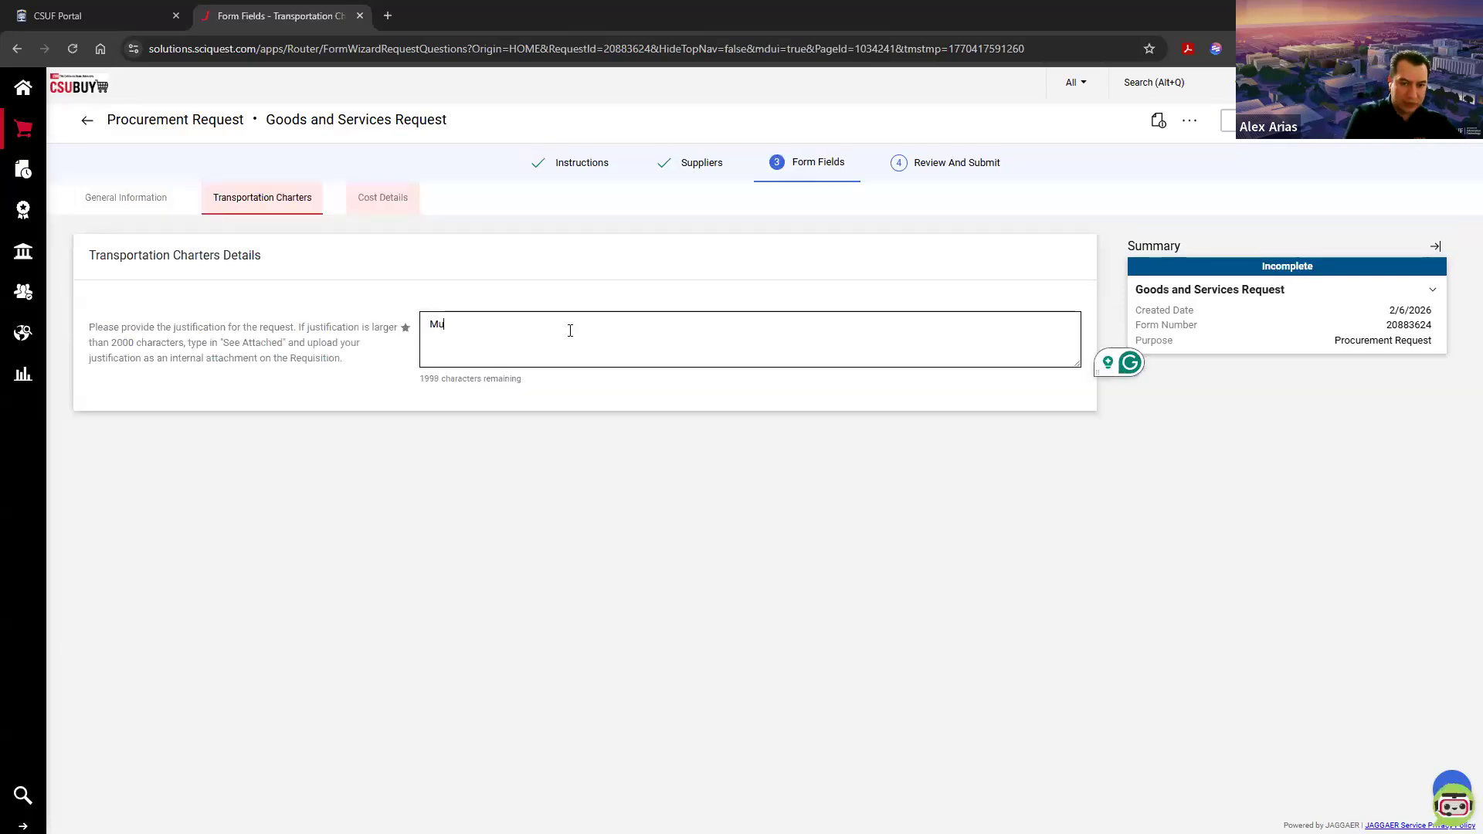
type("lti")
type(" Year R")
type("eq")
key("BackSpace")
key("BackSpace")
key("BackSpace")
type("Order for ")
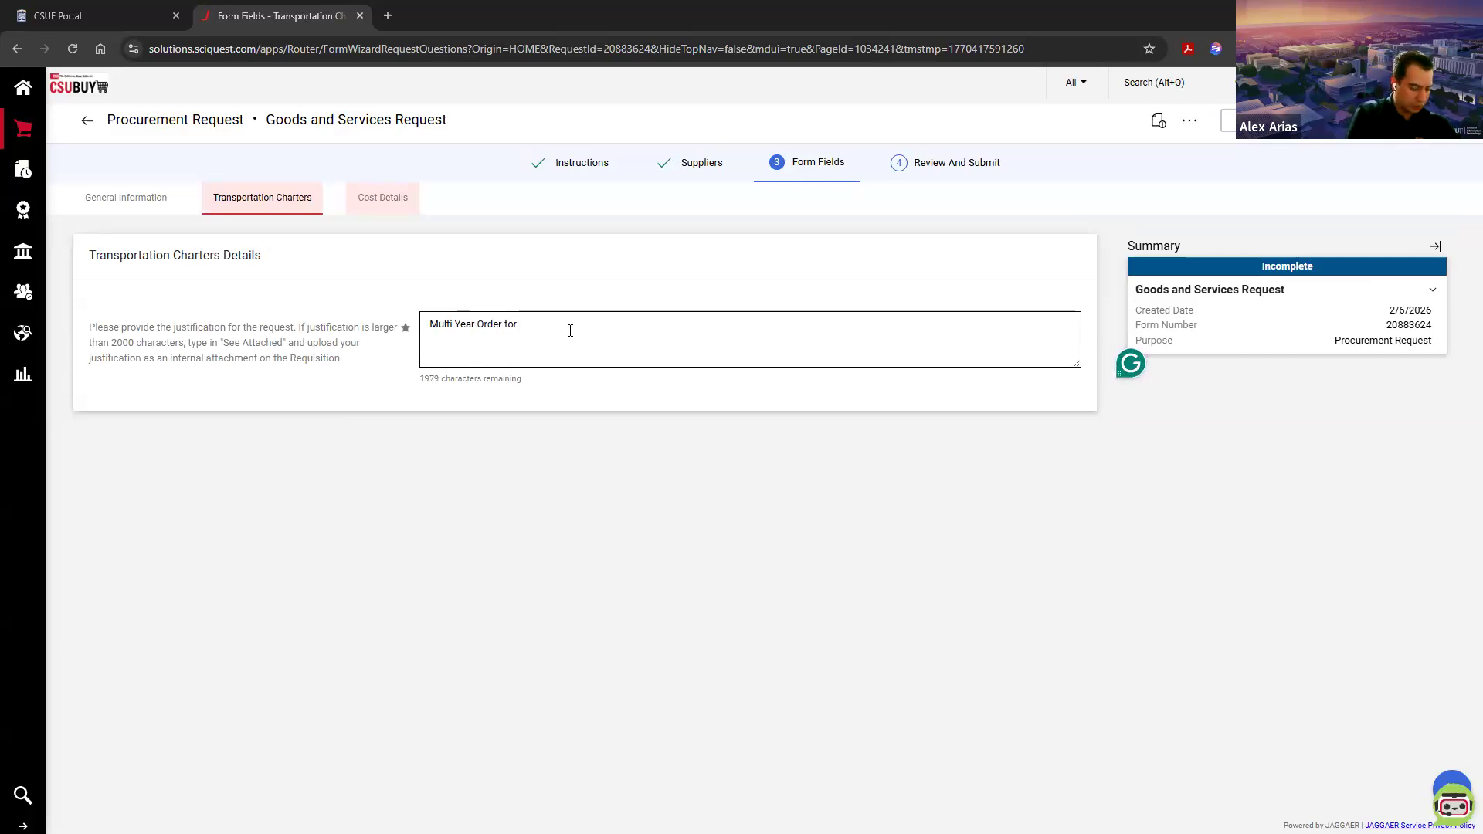
type("Transportation Services")
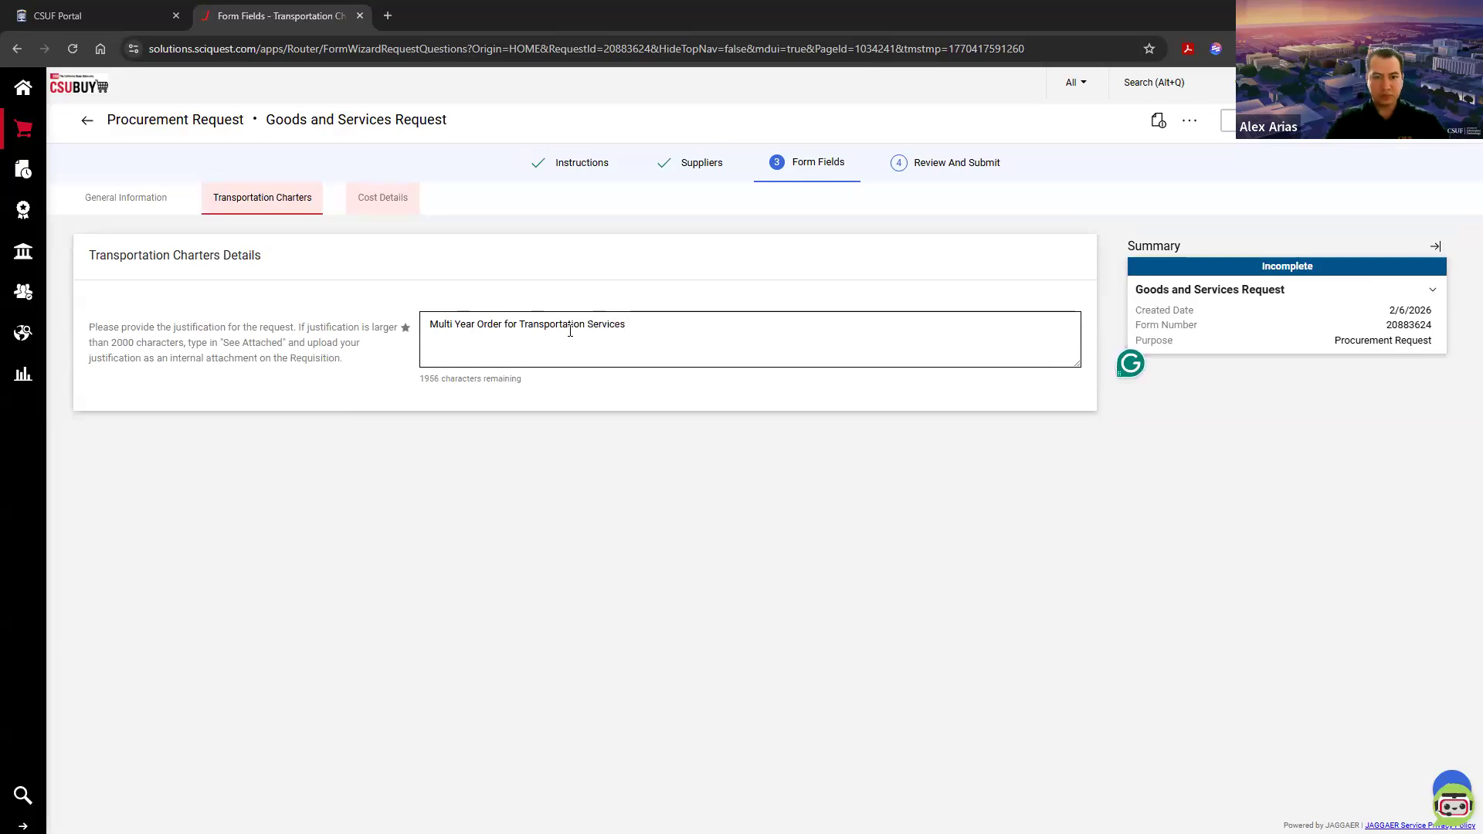
Step: Continue to the cost details and answer Yes to having documentation to attach
left_click(1439, 120)
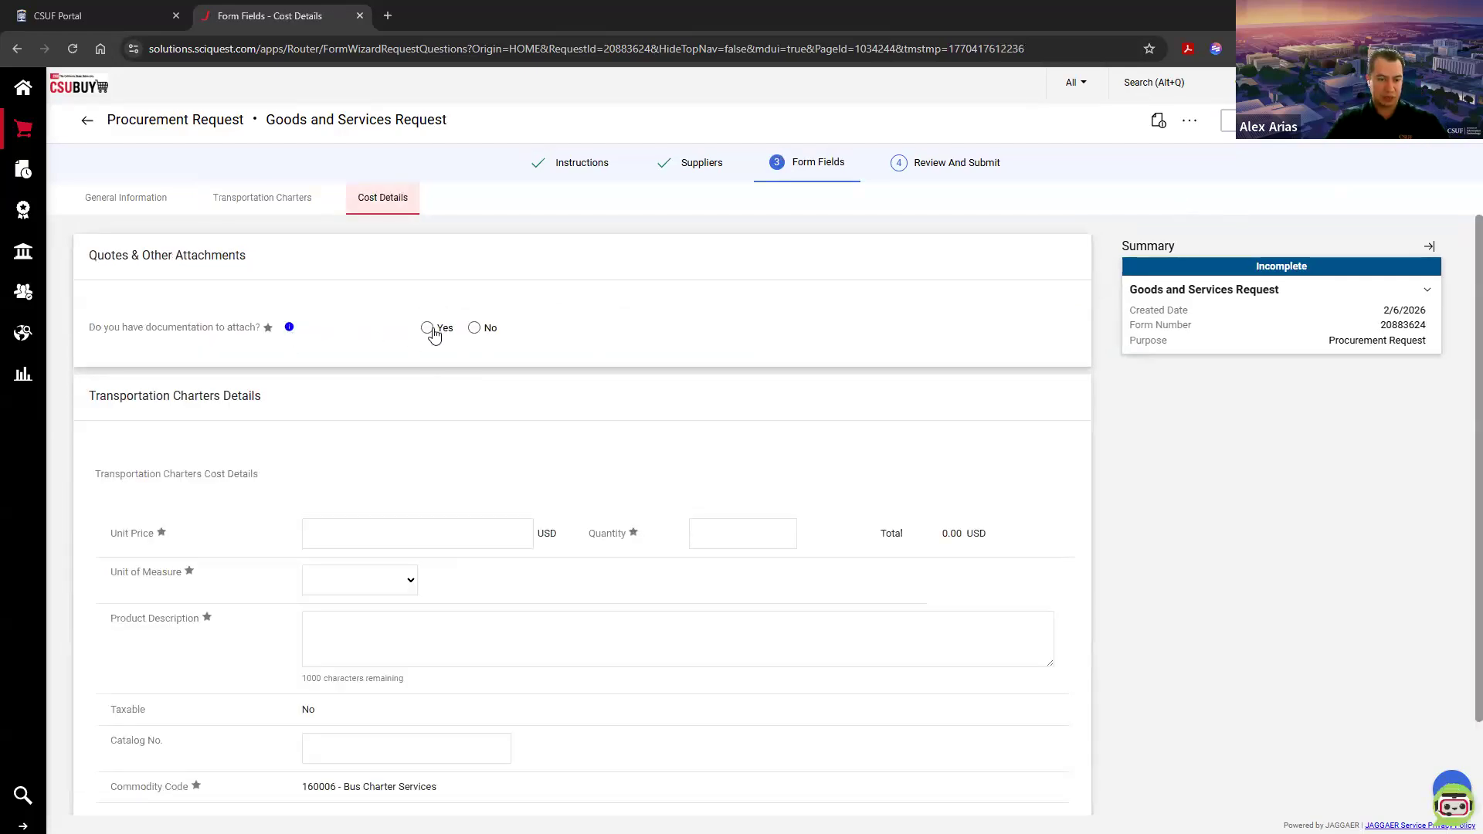
left_click(431, 328)
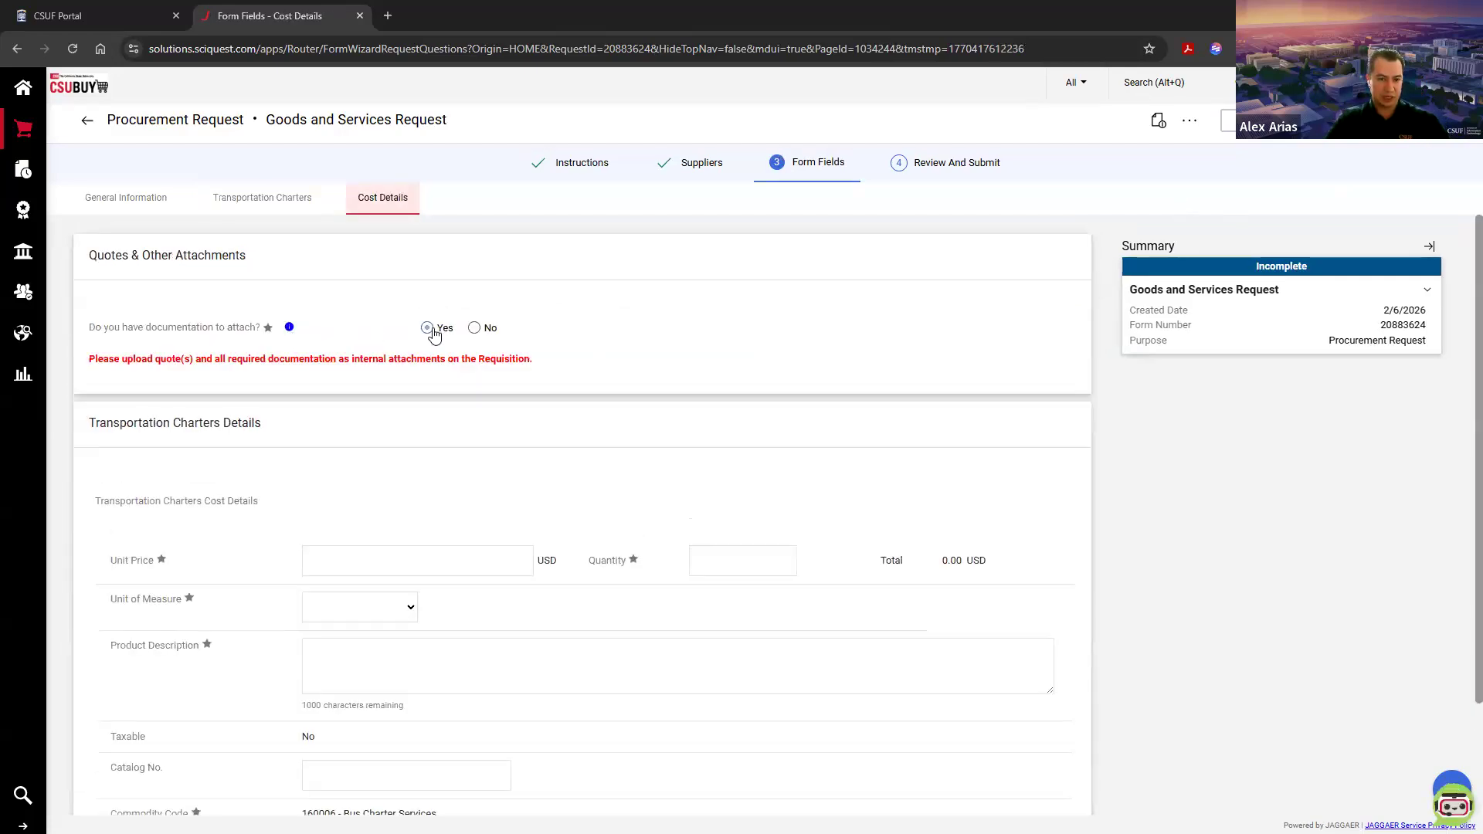
double_click(506, 361)
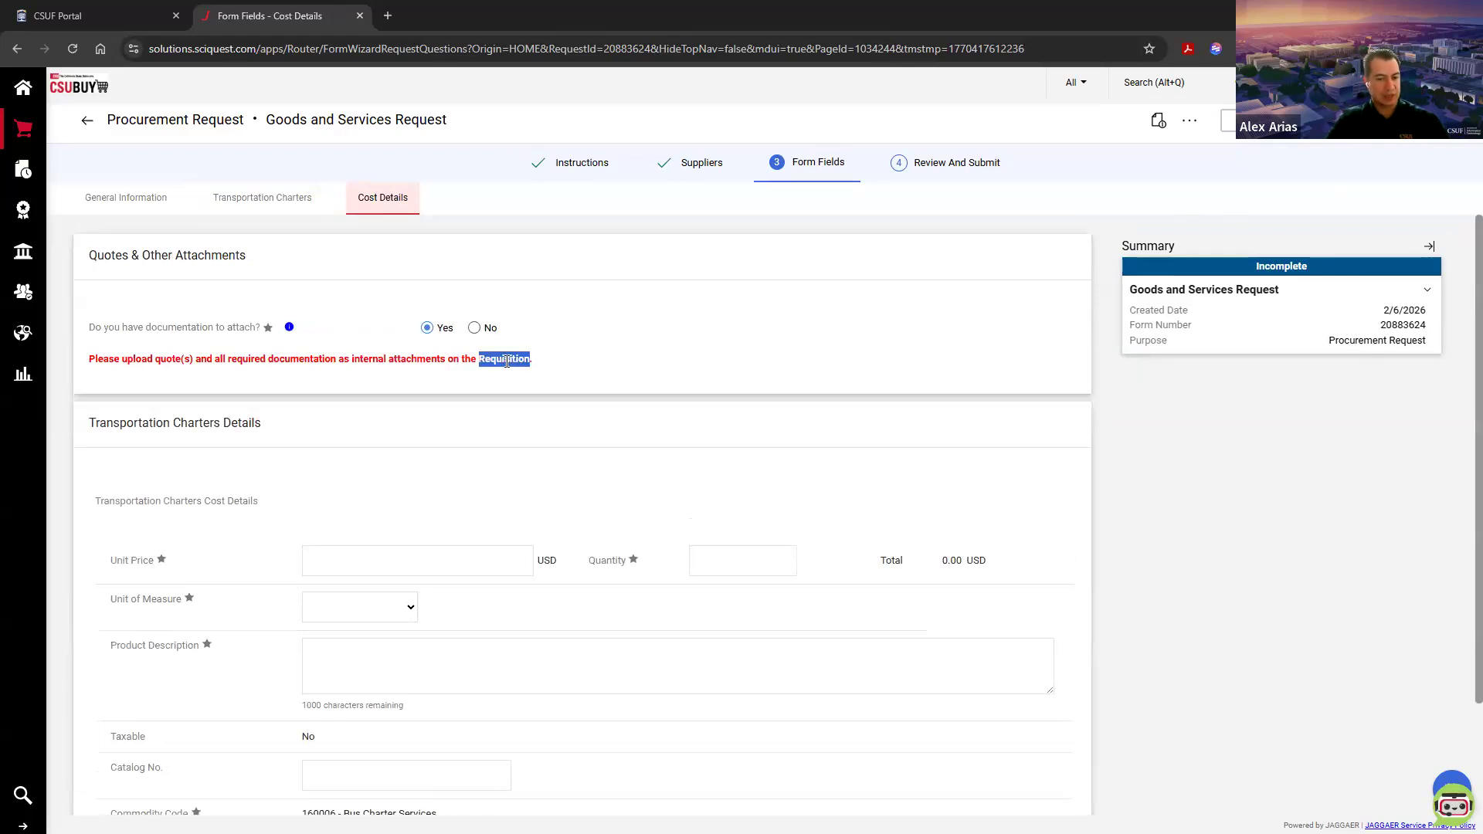
Step: Set the Transportation Charters unit price to 50000 USD and the quantity to 1
scroll(506, 361, "down", 2)
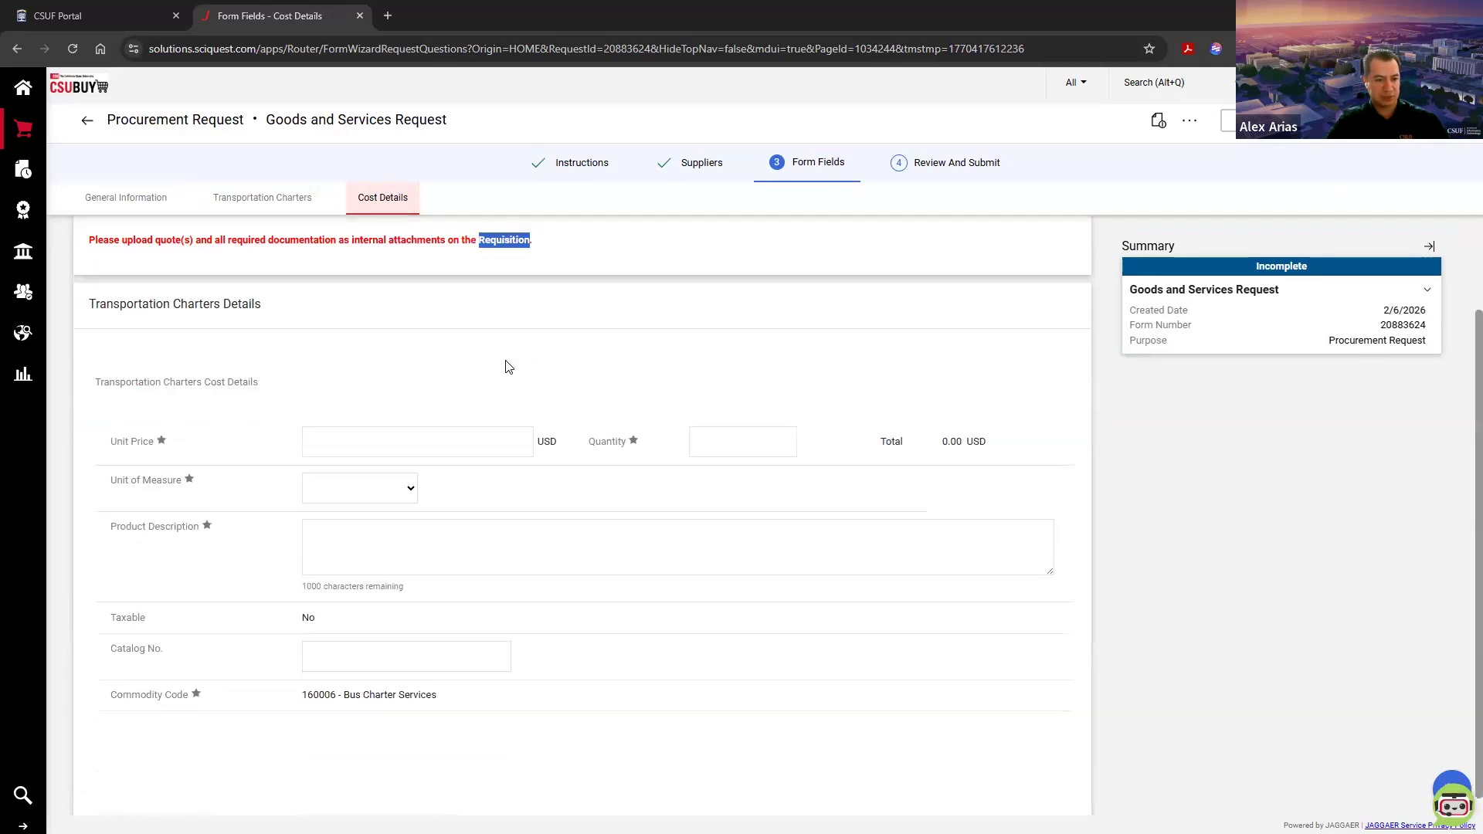
left_click(491, 423)
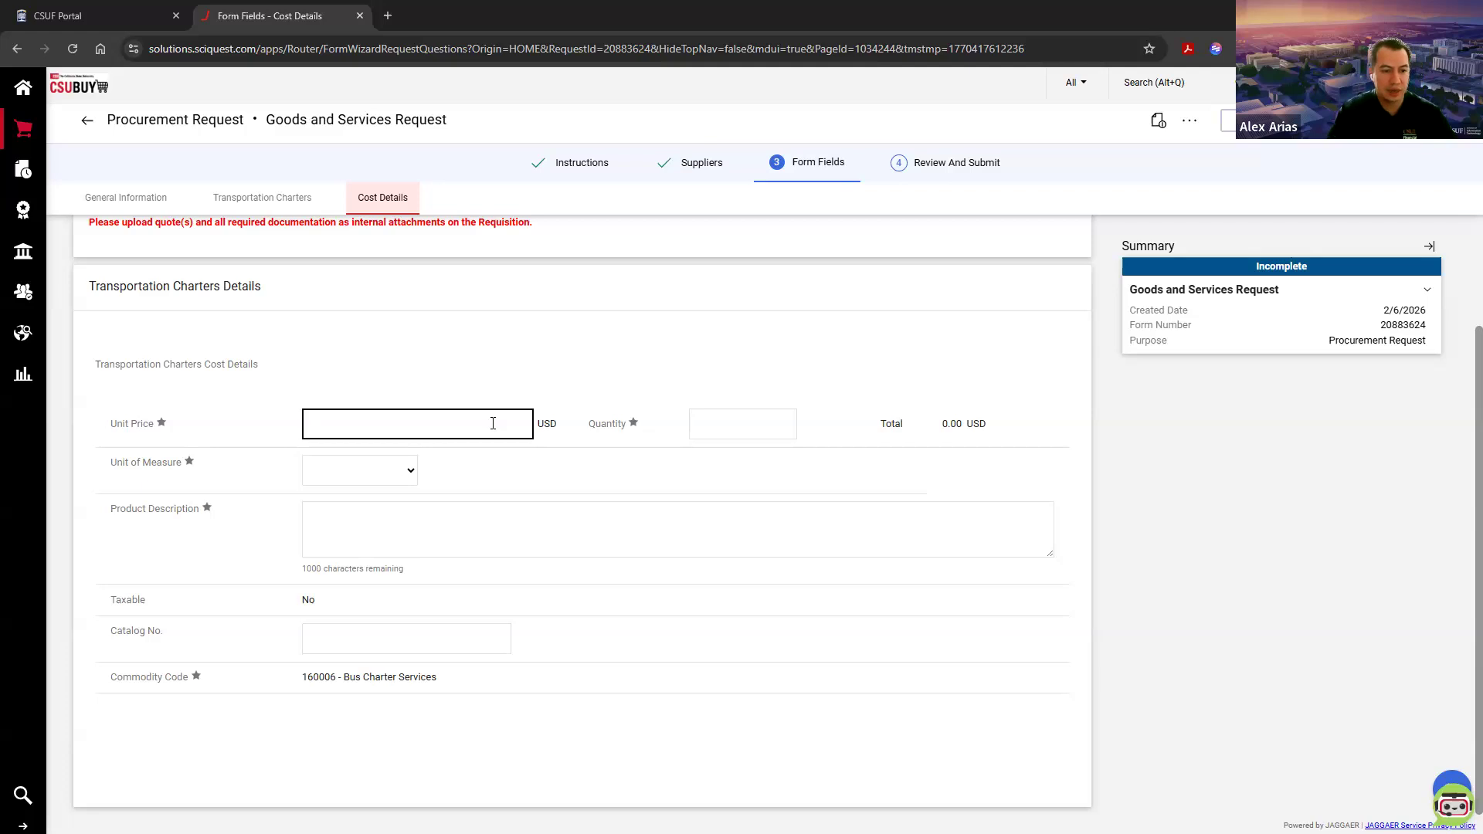
type("500000")
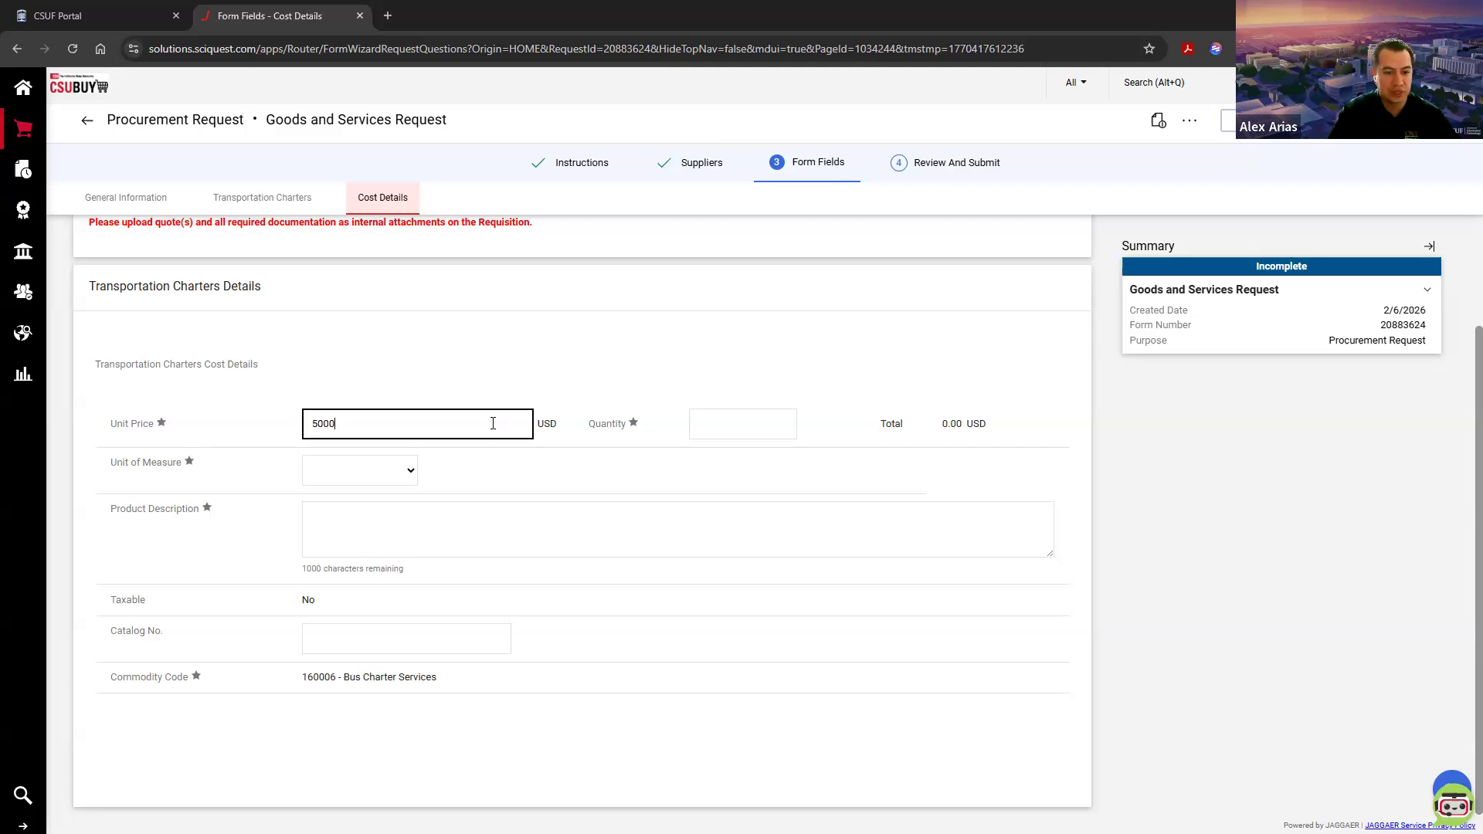
key("Left")
key("Left")
key("Left")
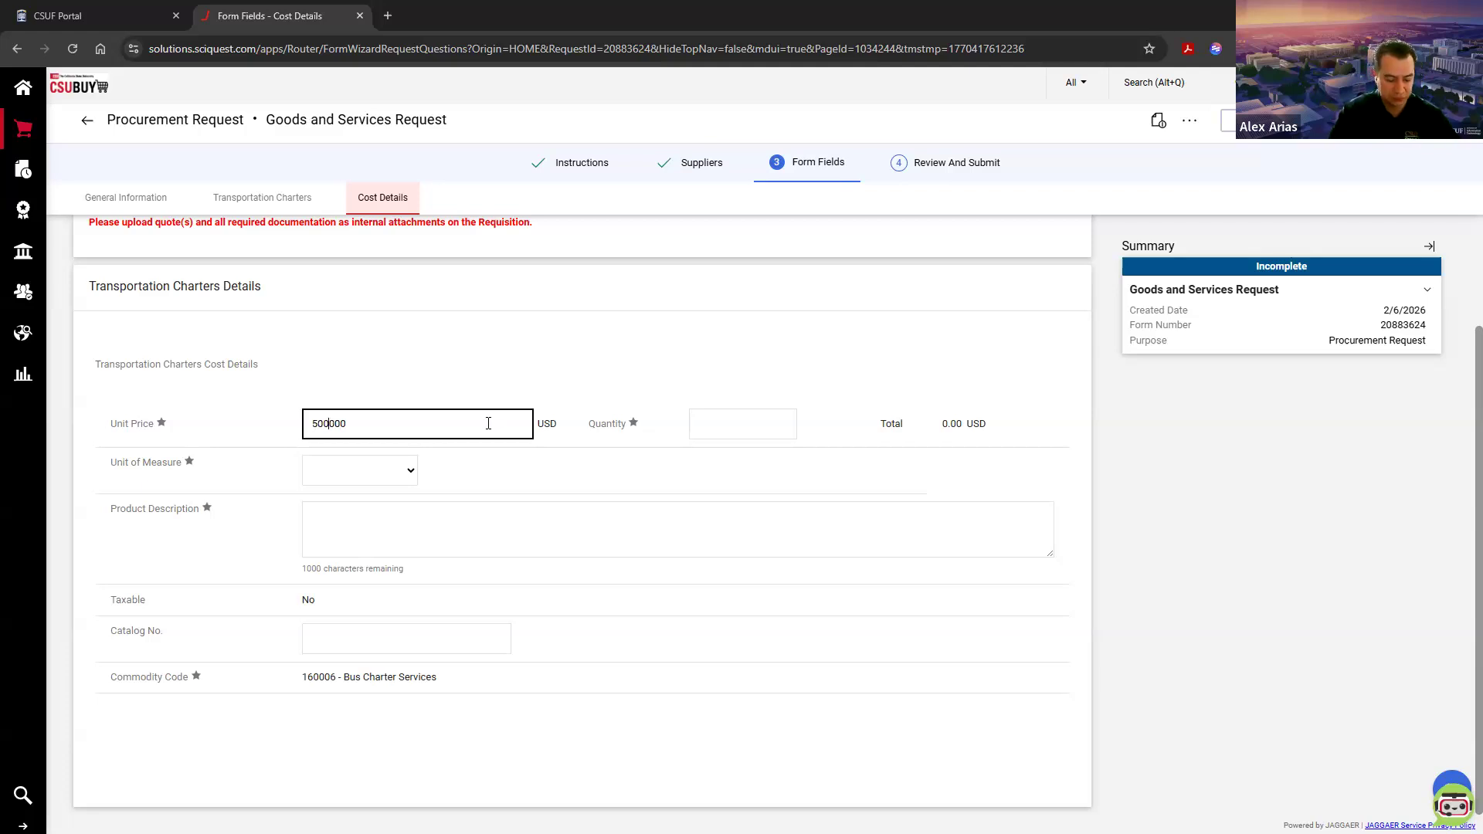
left_click(712, 428)
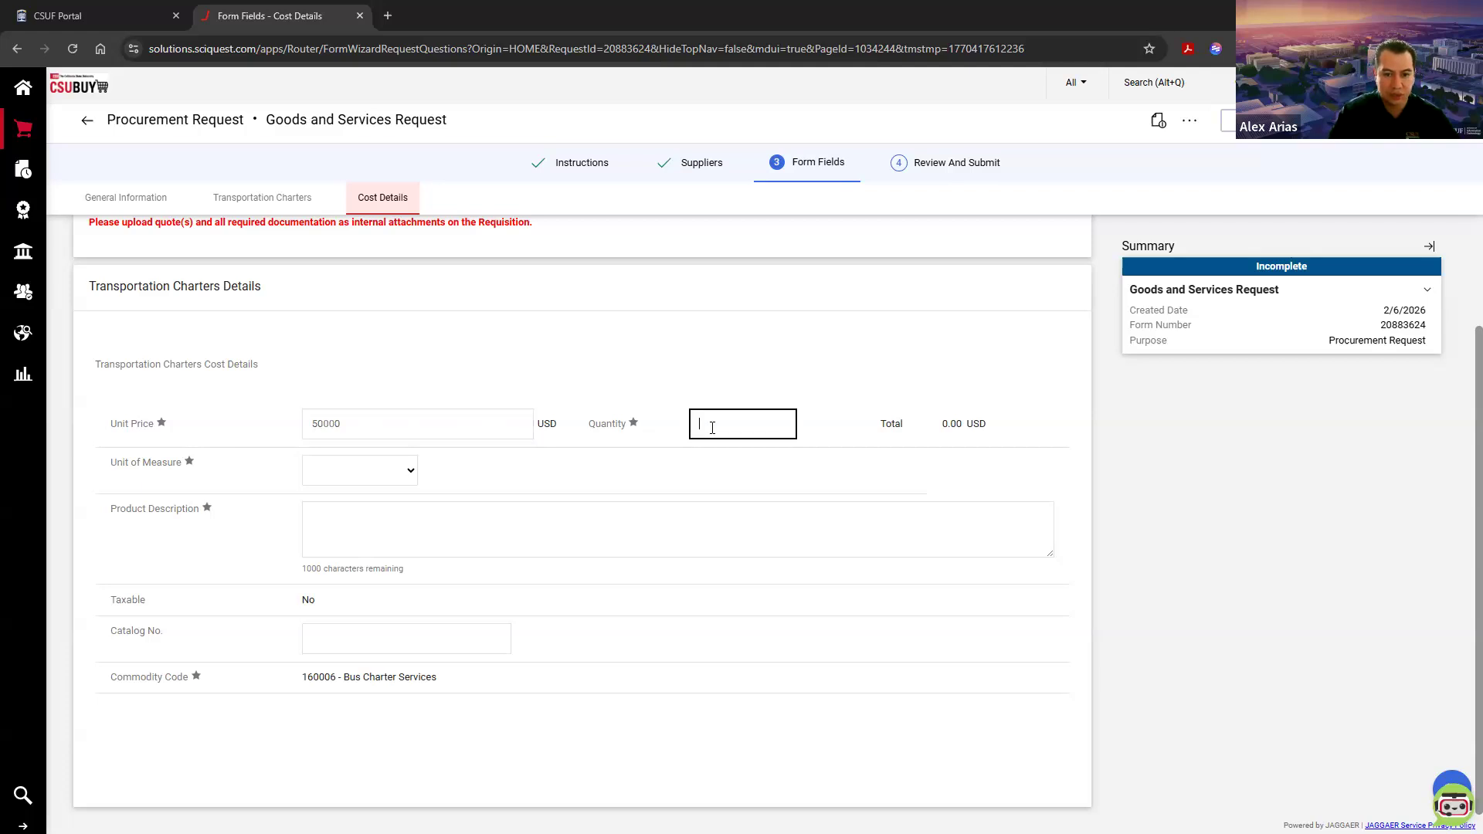
type("1")
Step: Set the unit of measure to LO - Lot and enter the product description "Year 1 of 3"
left_click(365, 472)
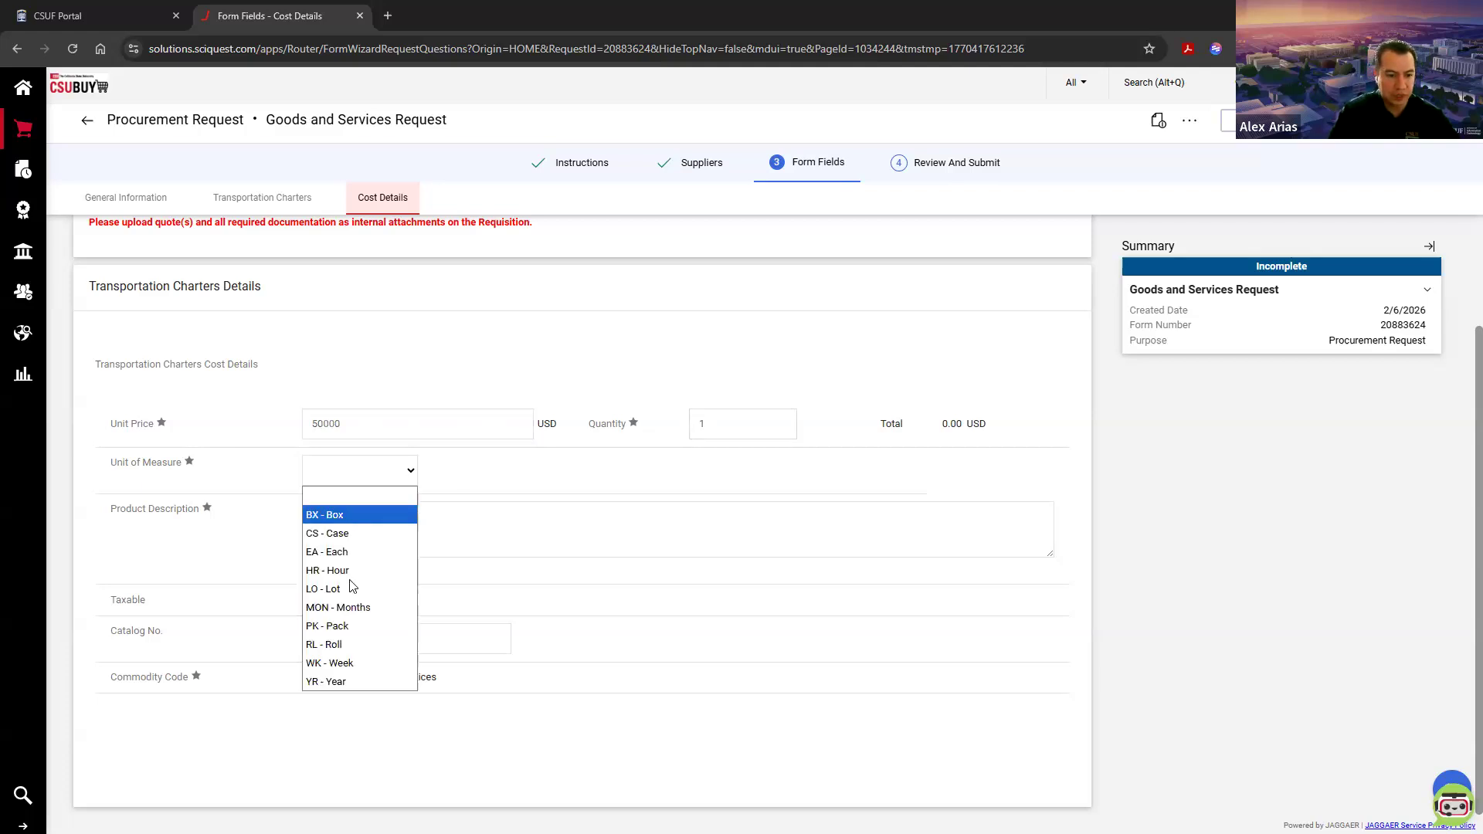
left_click(348, 590)
left_click(373, 533)
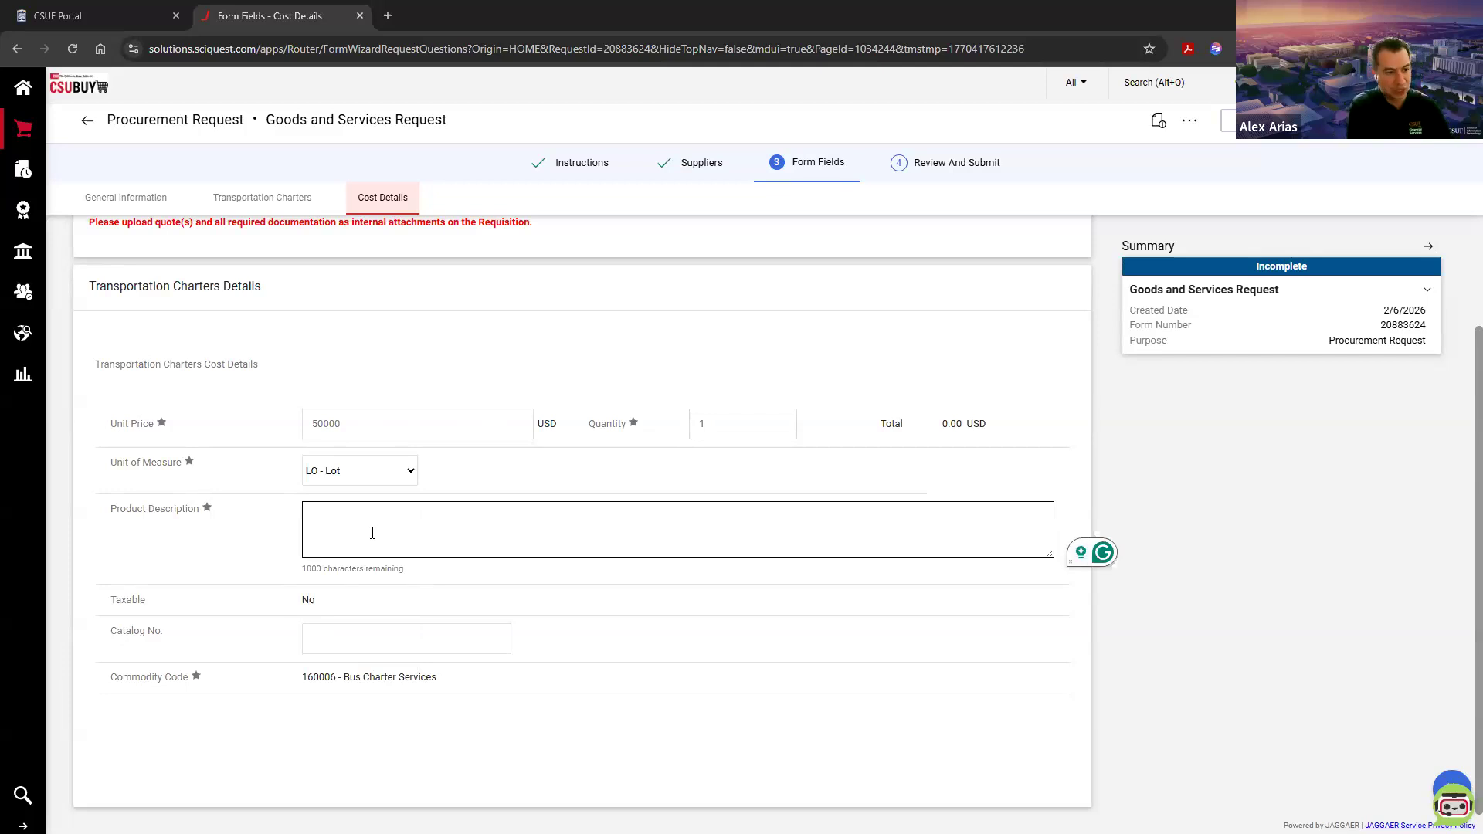
type("Year 1")
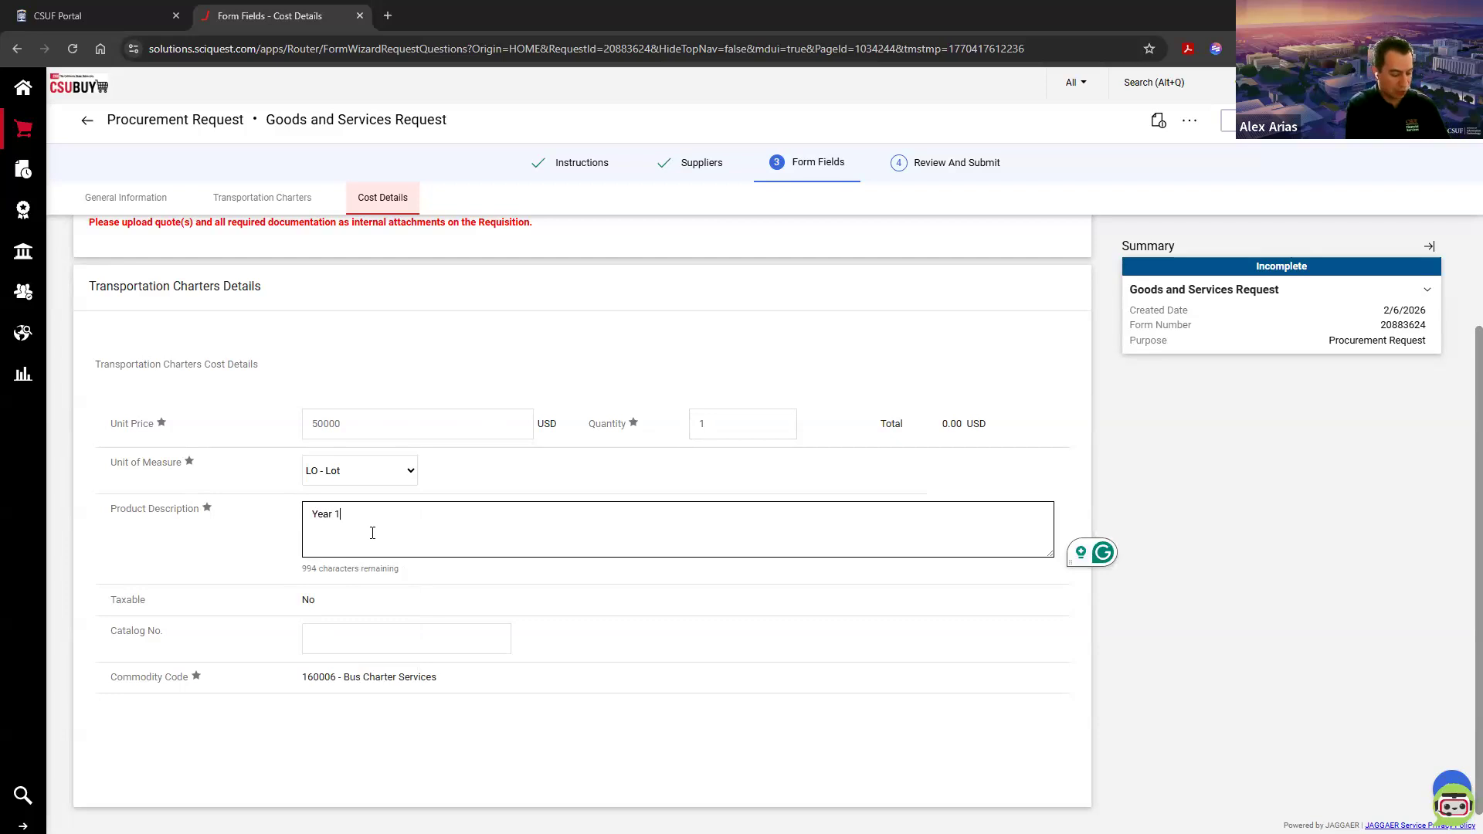
type(" of 3")
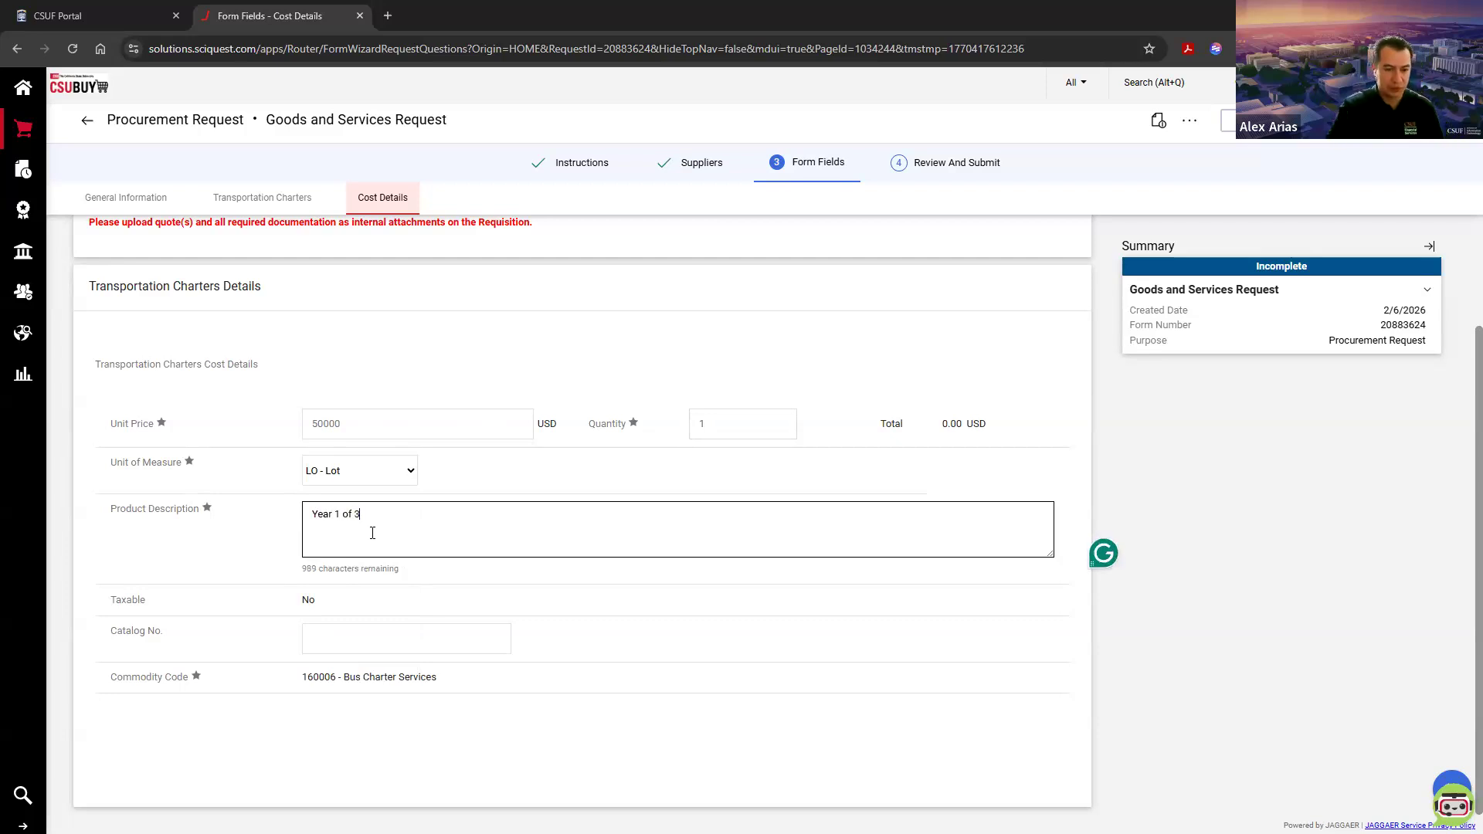
Step: Examine the commodity code assigned to the Transportation Charters line
left_click_drag(99, 684, 486, 694)
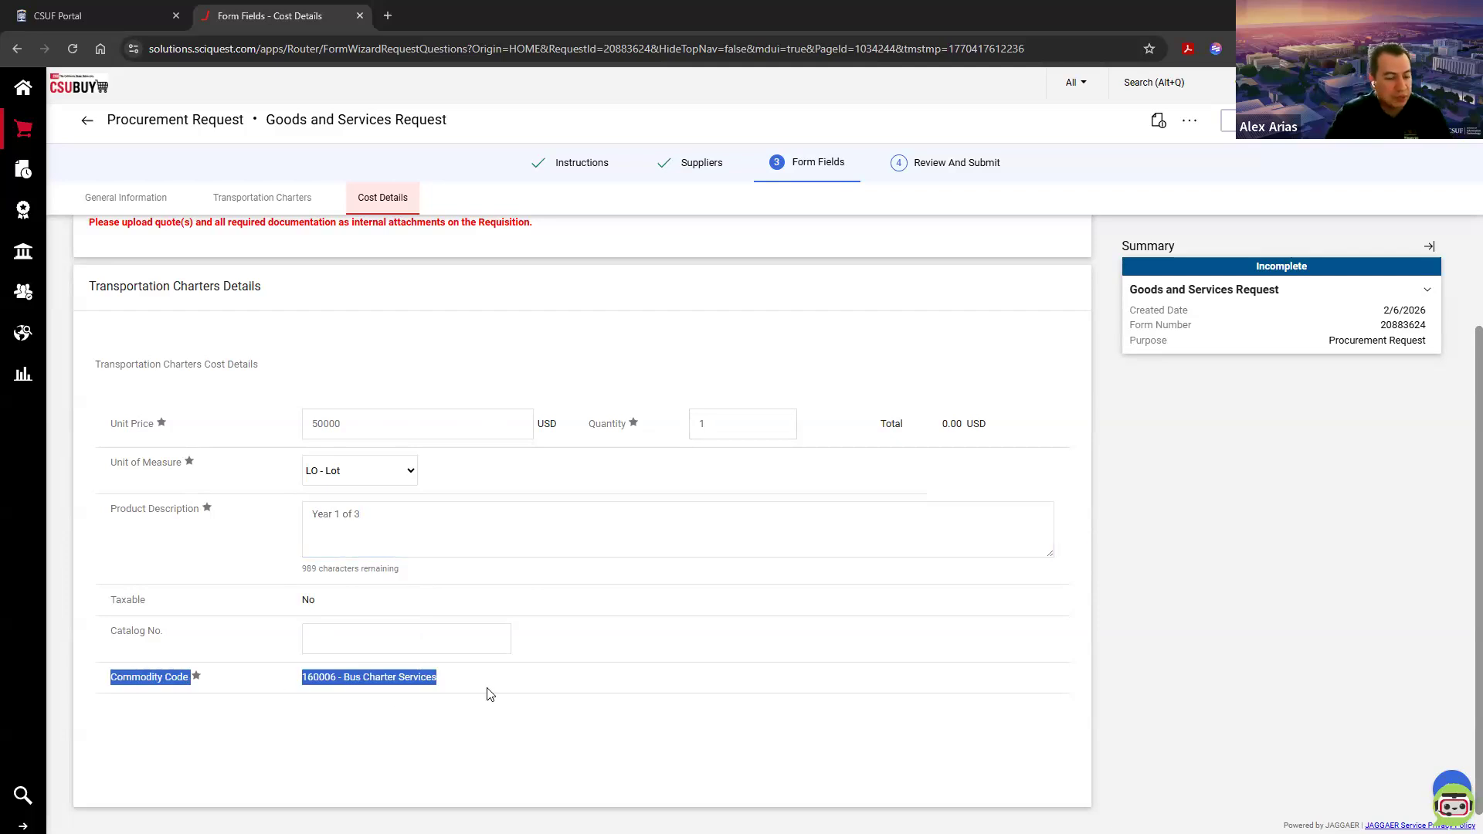
left_click(515, 726)
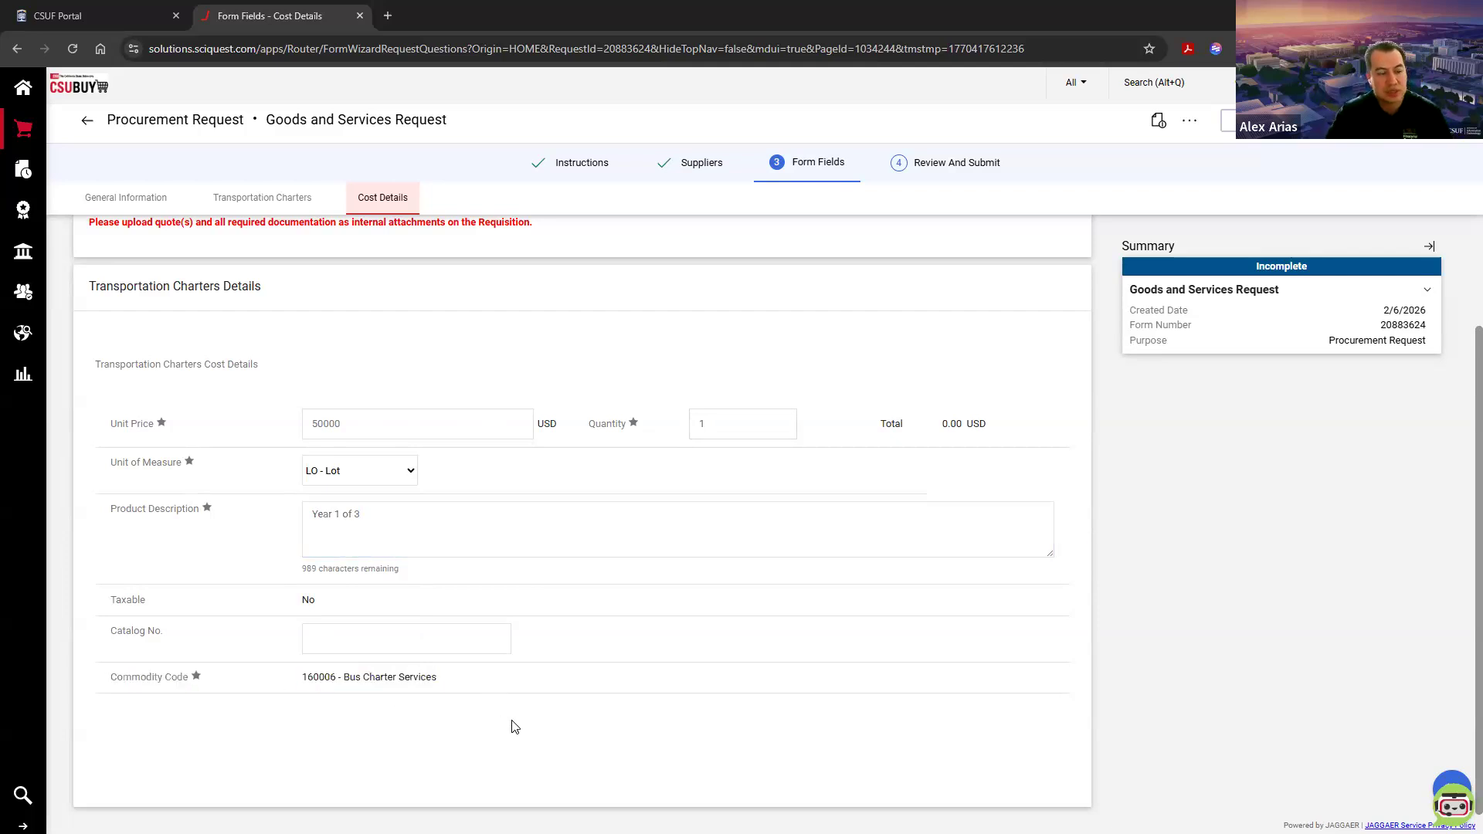
left_click_drag(107, 678, 188, 677)
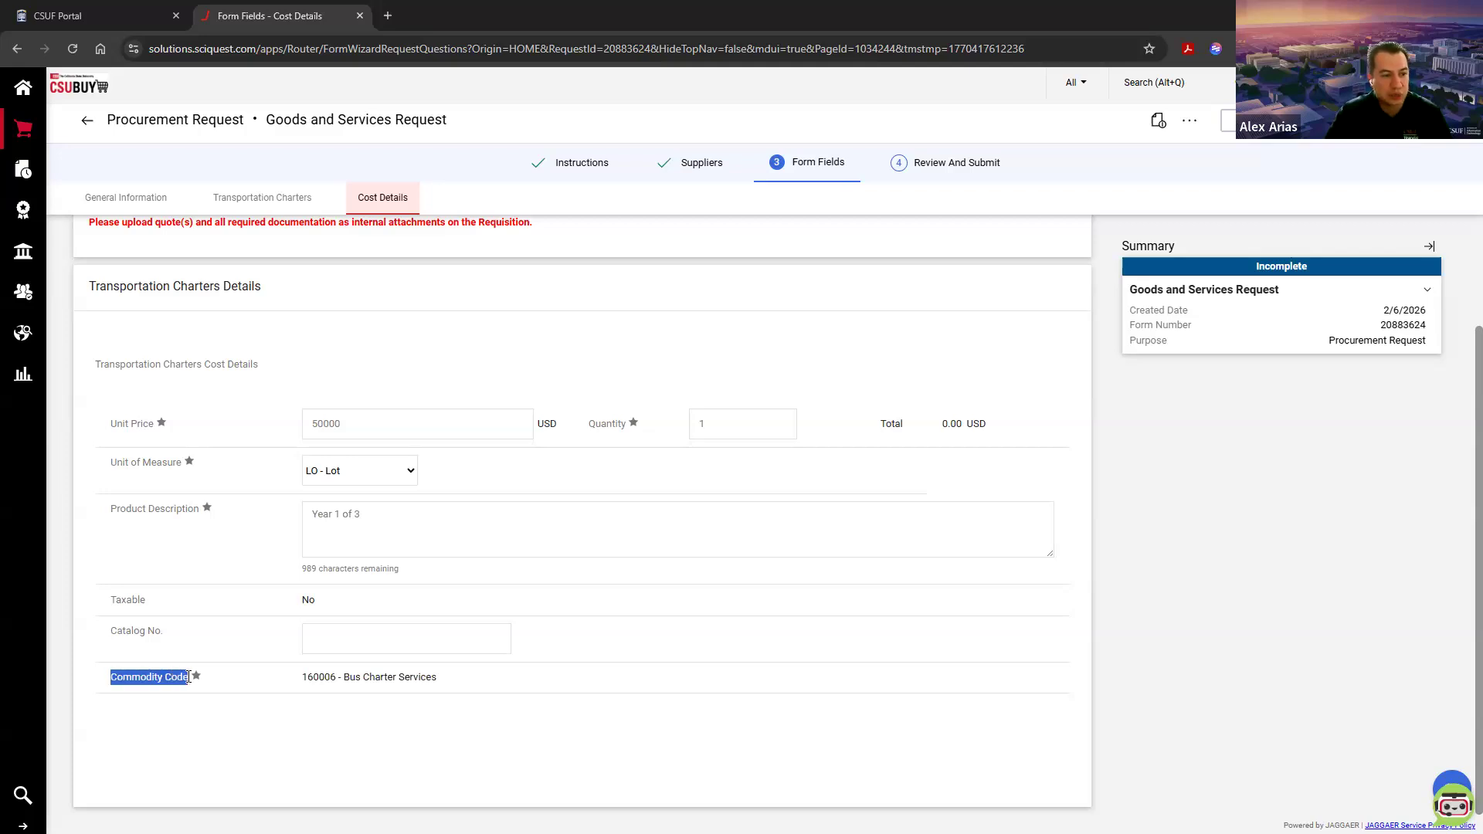
left_click(324, 738)
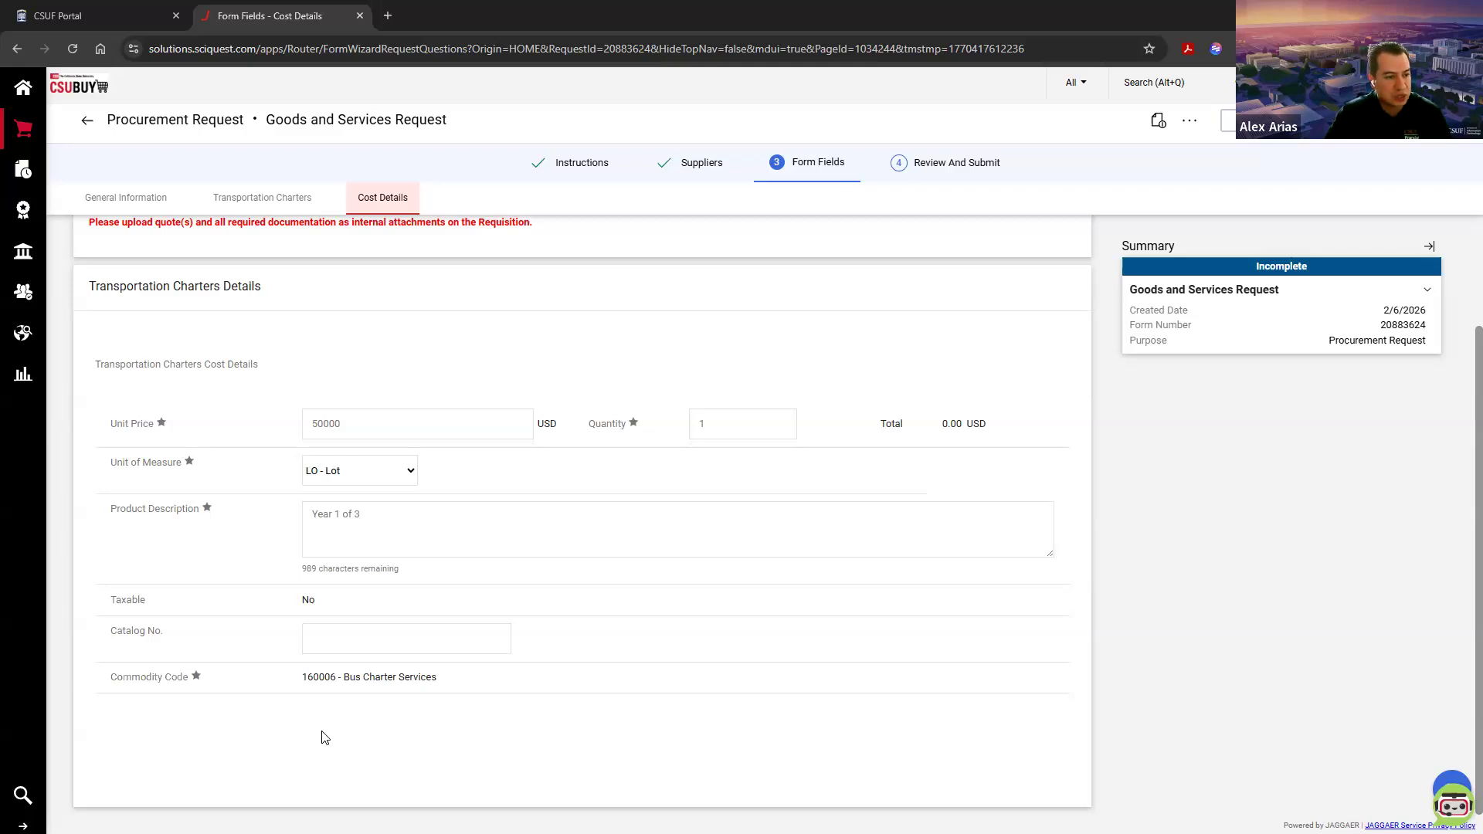
left_click_drag(298, 677, 470, 718)
left_click(471, 720)
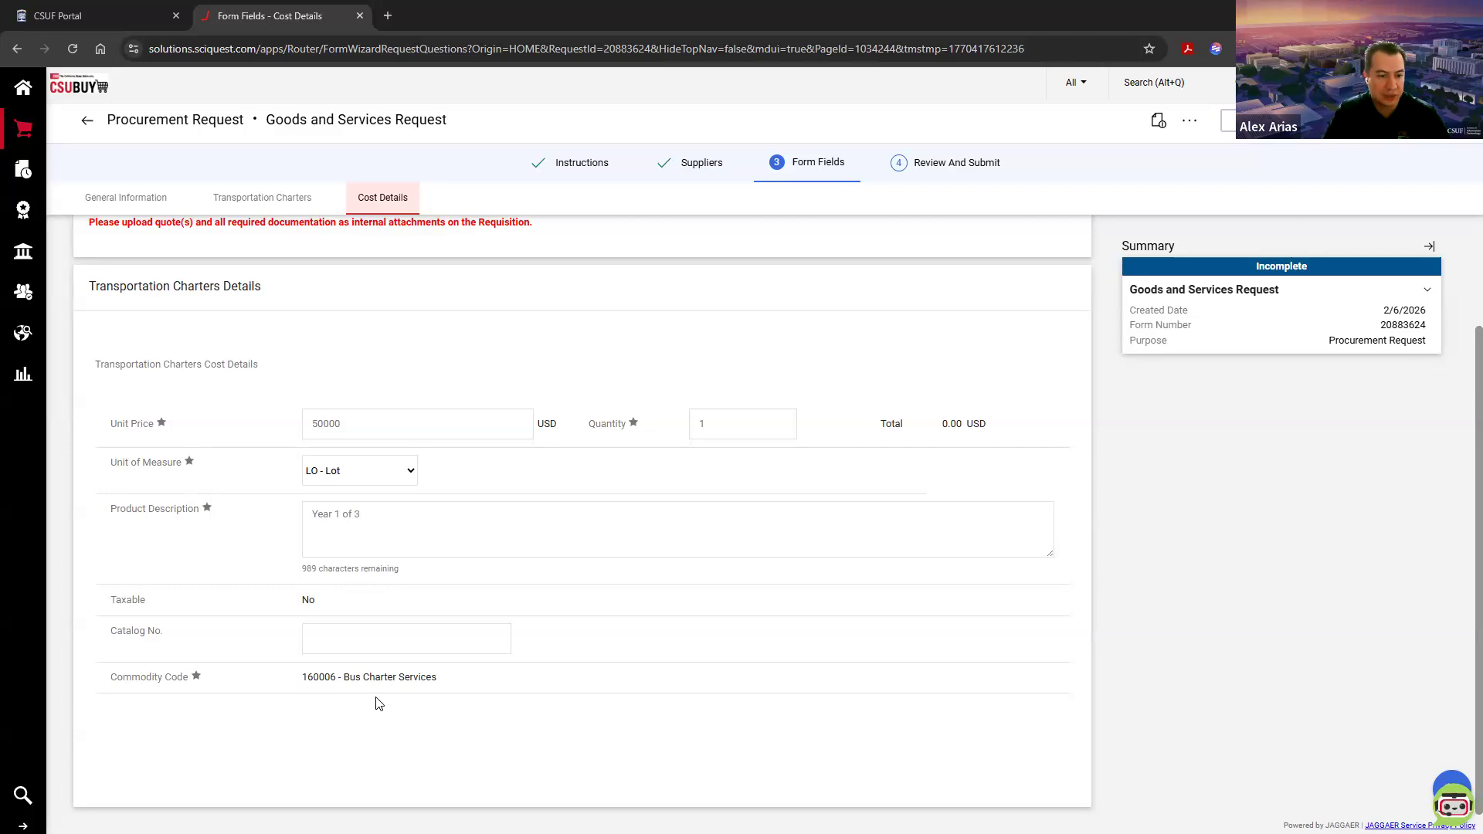
left_click_drag(300, 678, 498, 686)
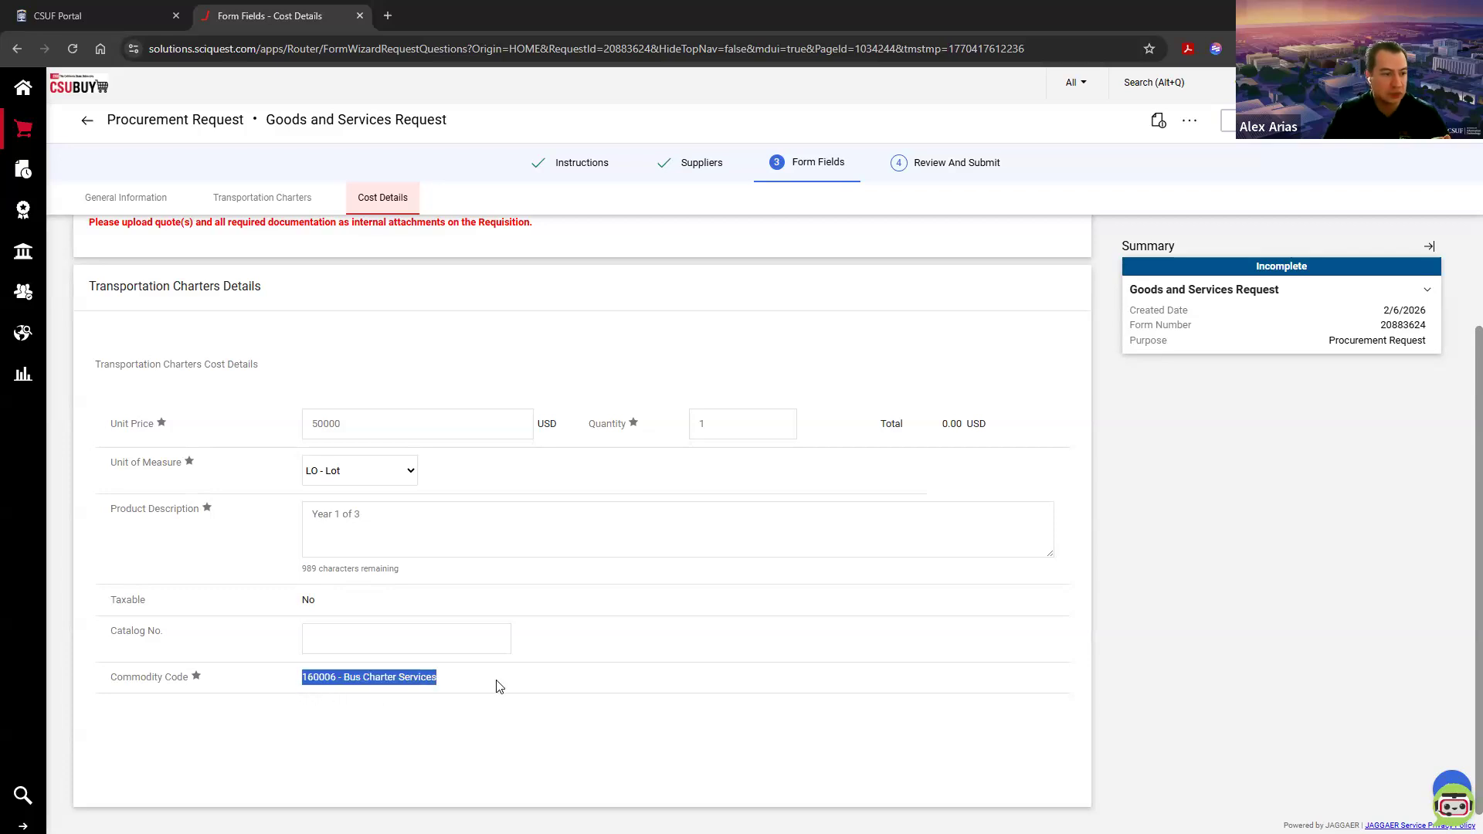
left_click(556, 740)
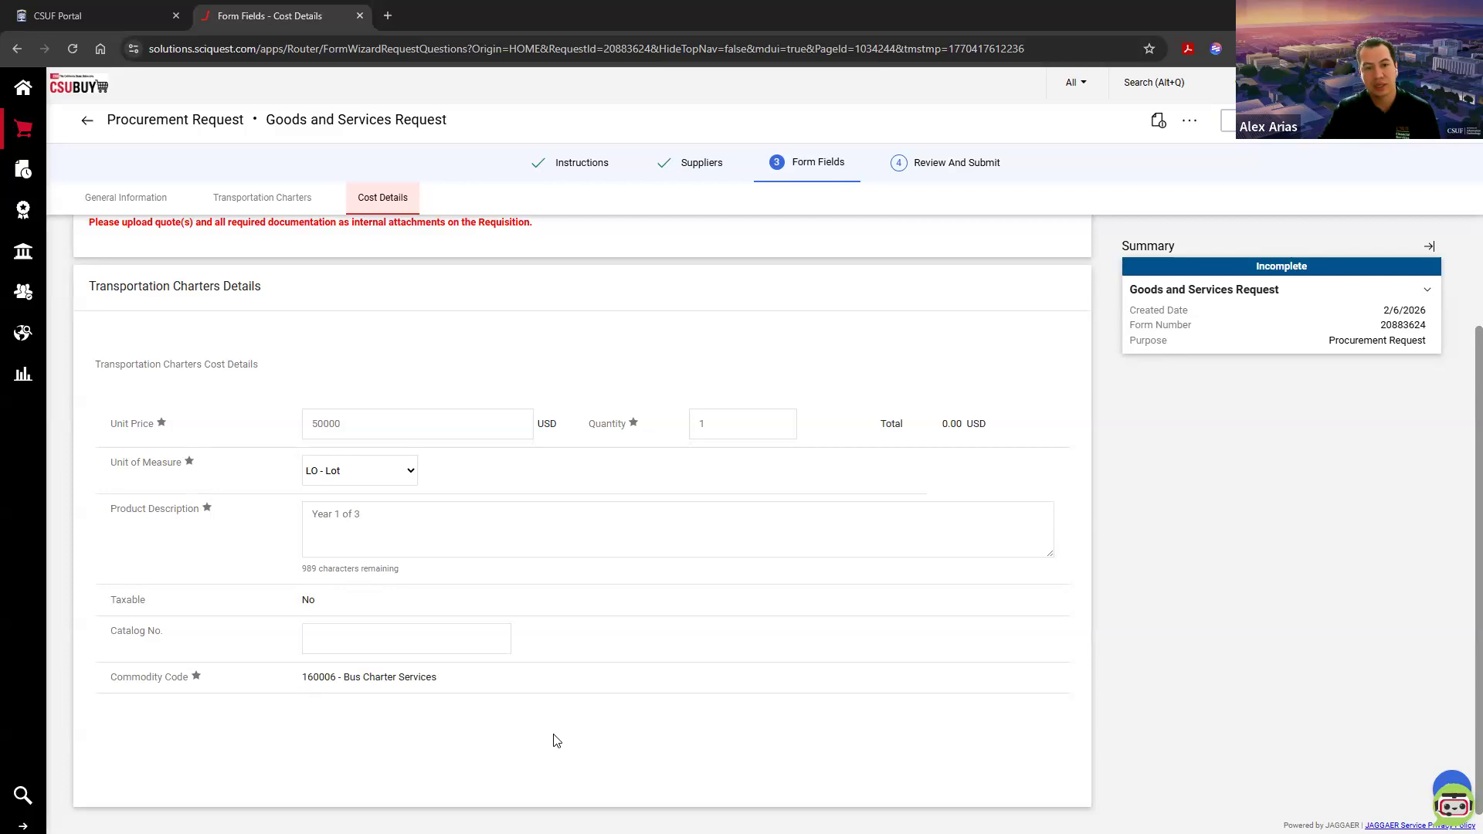
left_click_drag(439, 681, 116, 683)
left_click(436, 730)
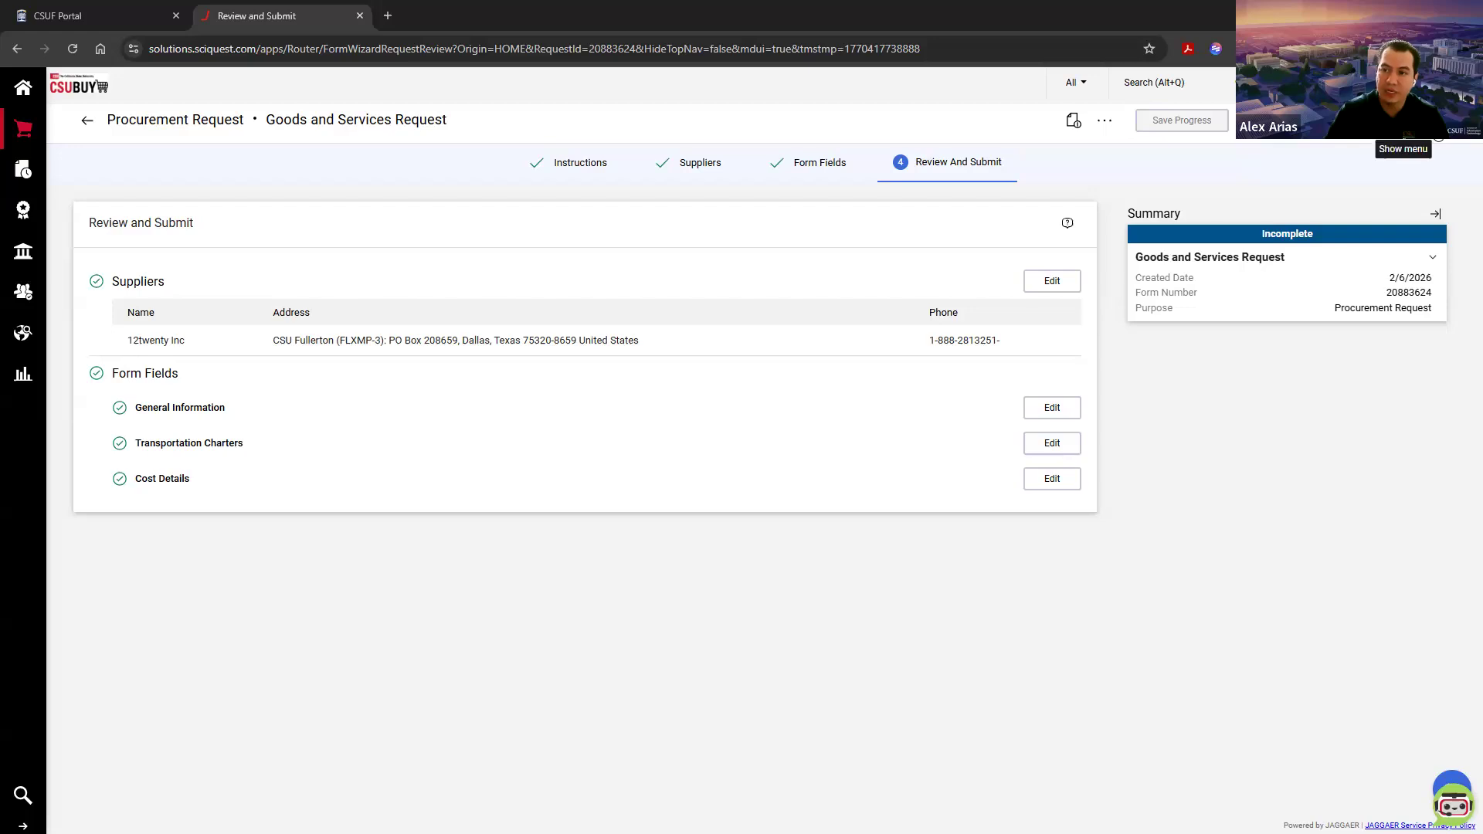
Step: From the request's review stage, save it to the cart and start another Goods and Services Request
left_click(1402, 121)
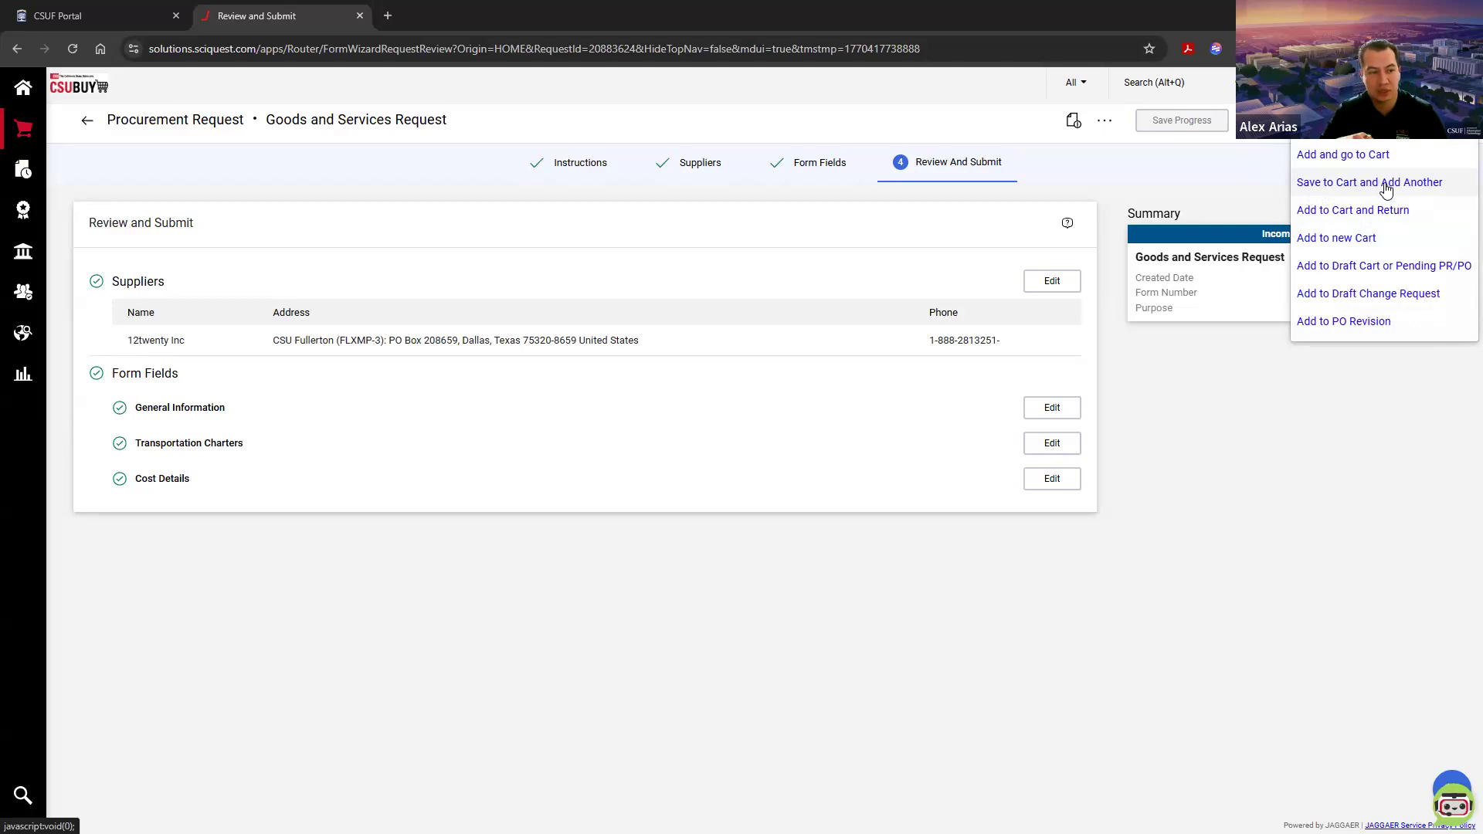
left_click(1336, 184)
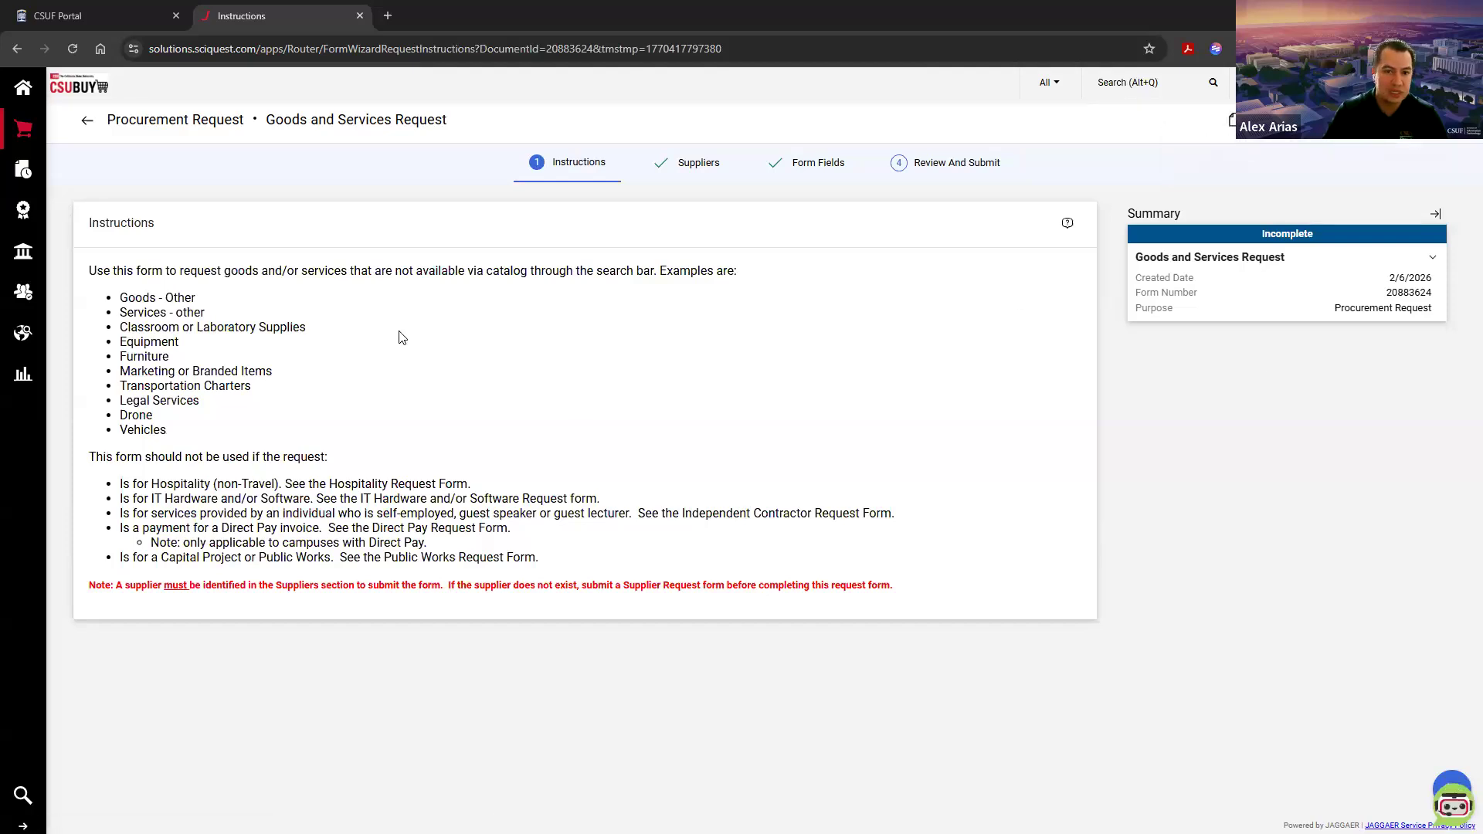
Step: In the new request's general information, set the performance start date to 1/1/2027 and the end date to 12/31/2027
left_click(676, 167)
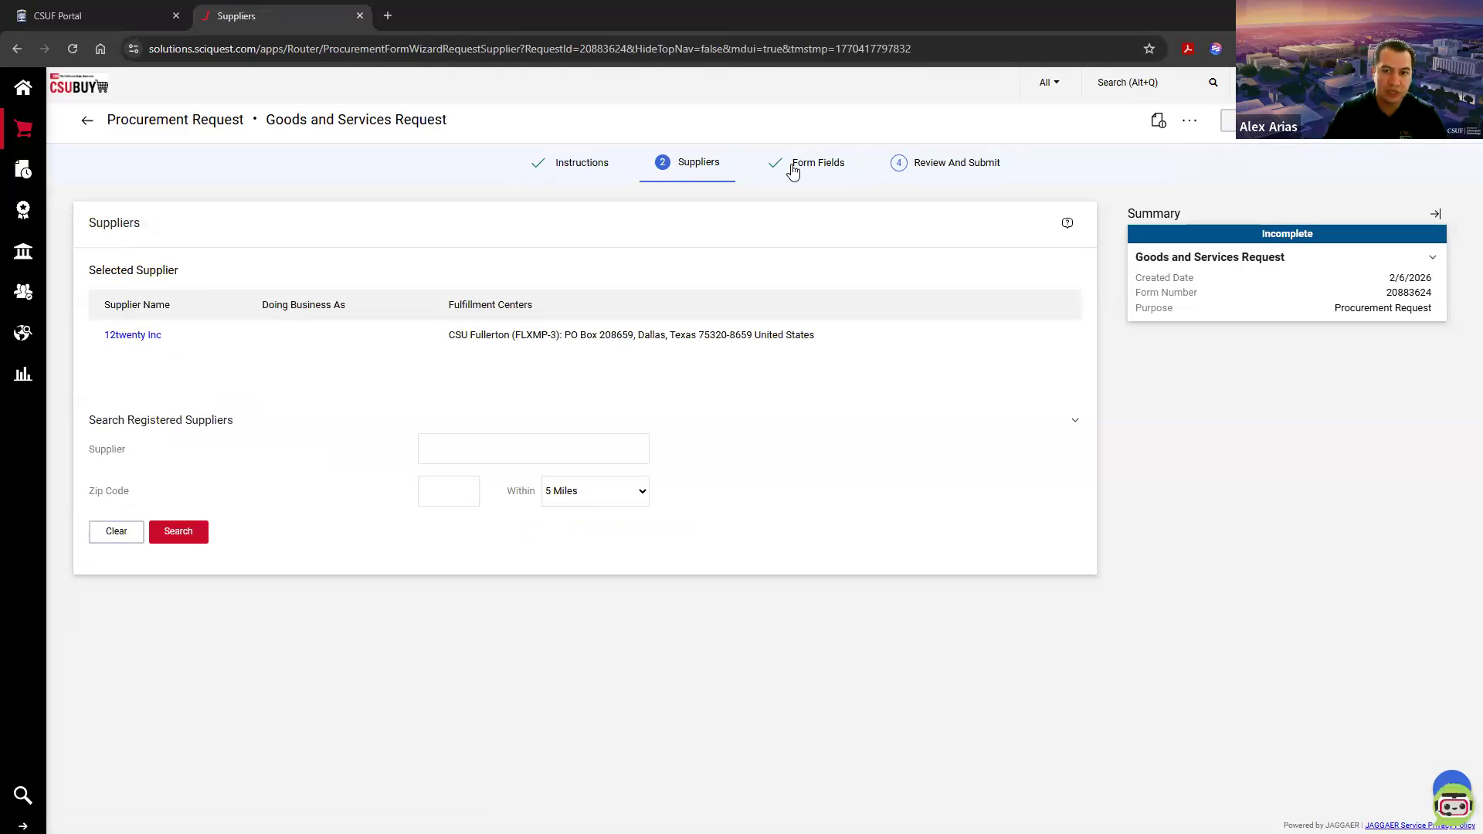
left_click(807, 165)
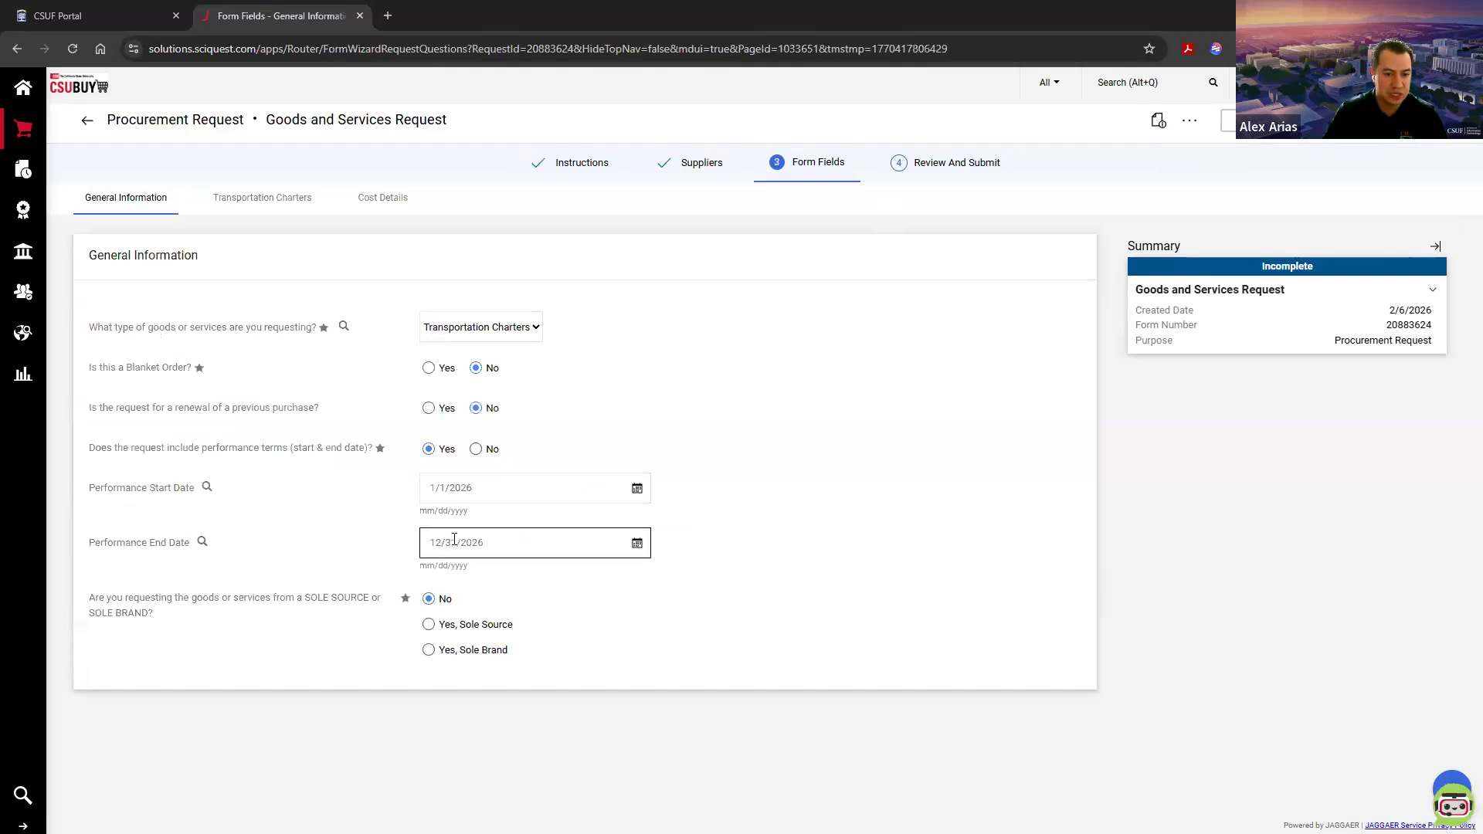
left_click(485, 487)
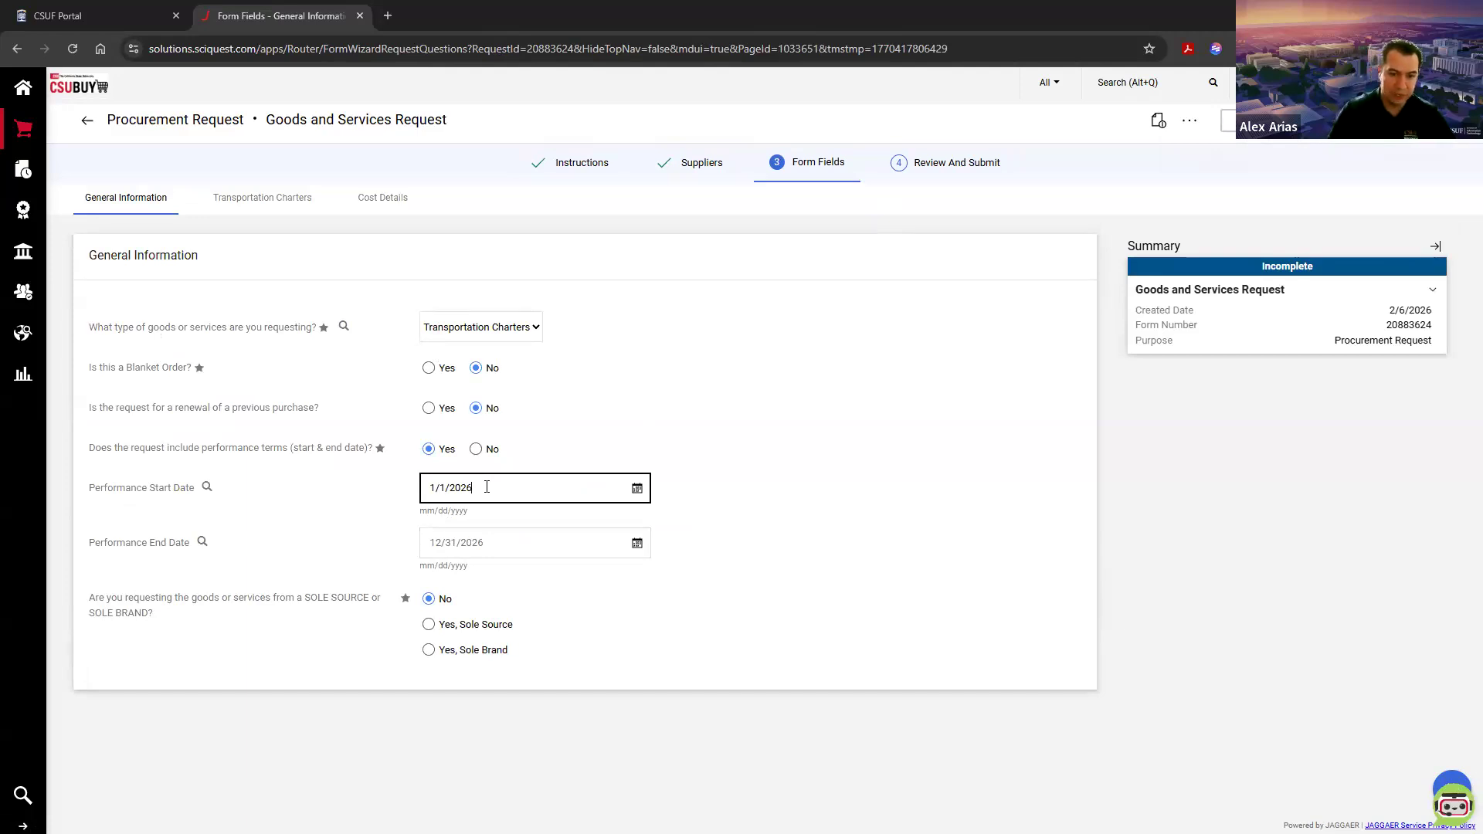
left_click(519, 544)
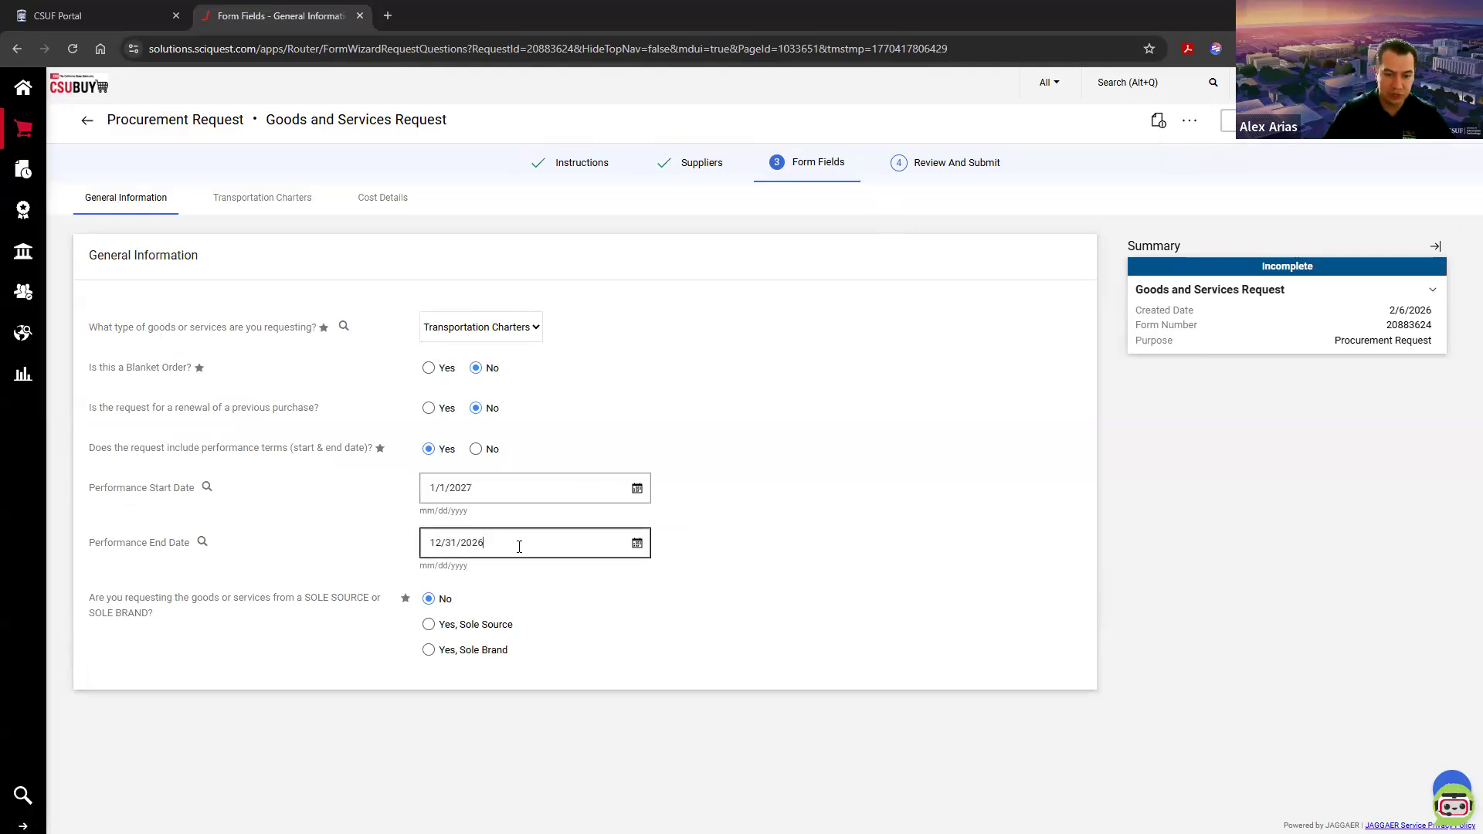
key("BackSpace")
type("8")
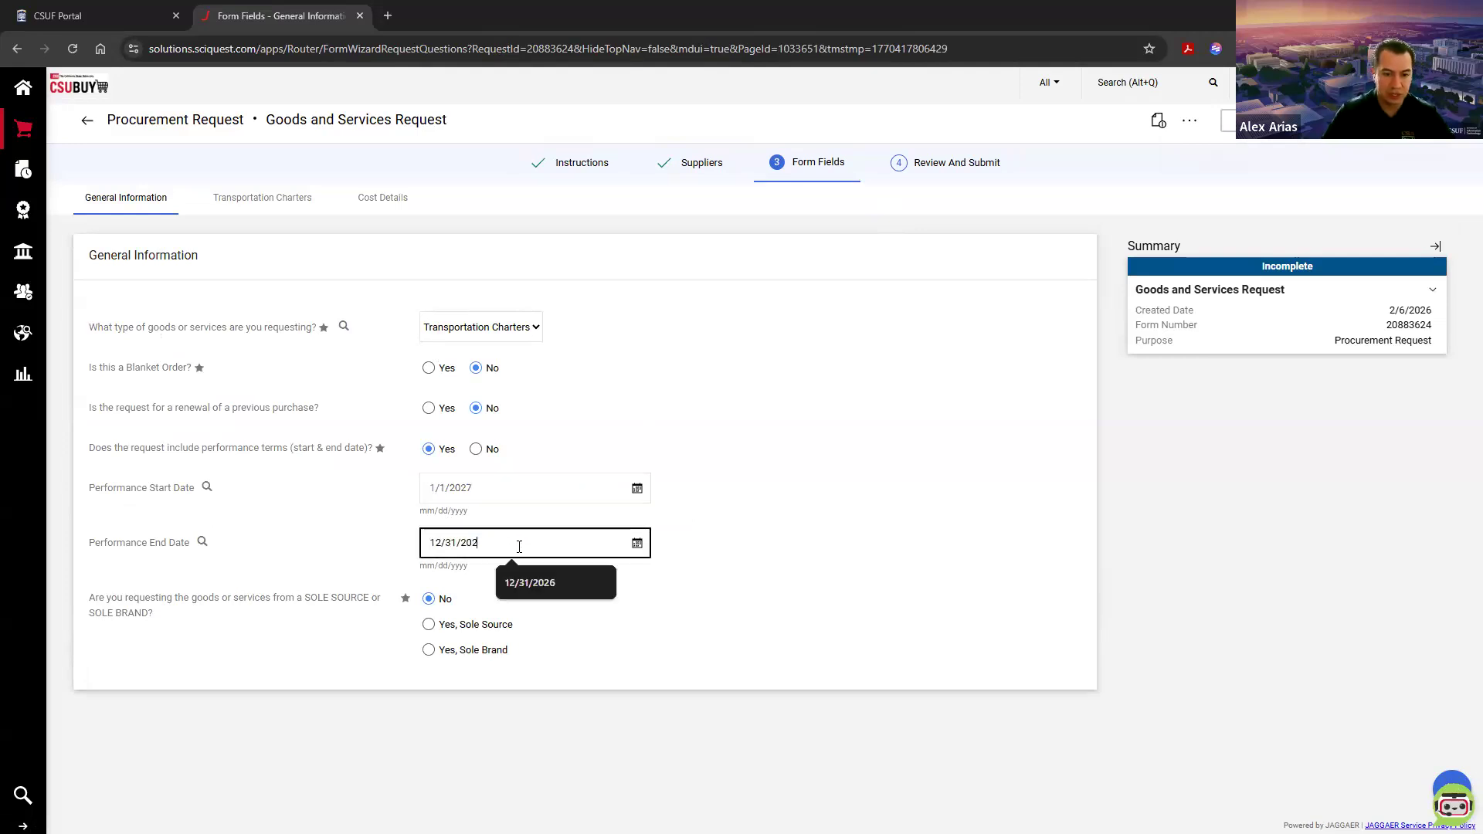
type("7")
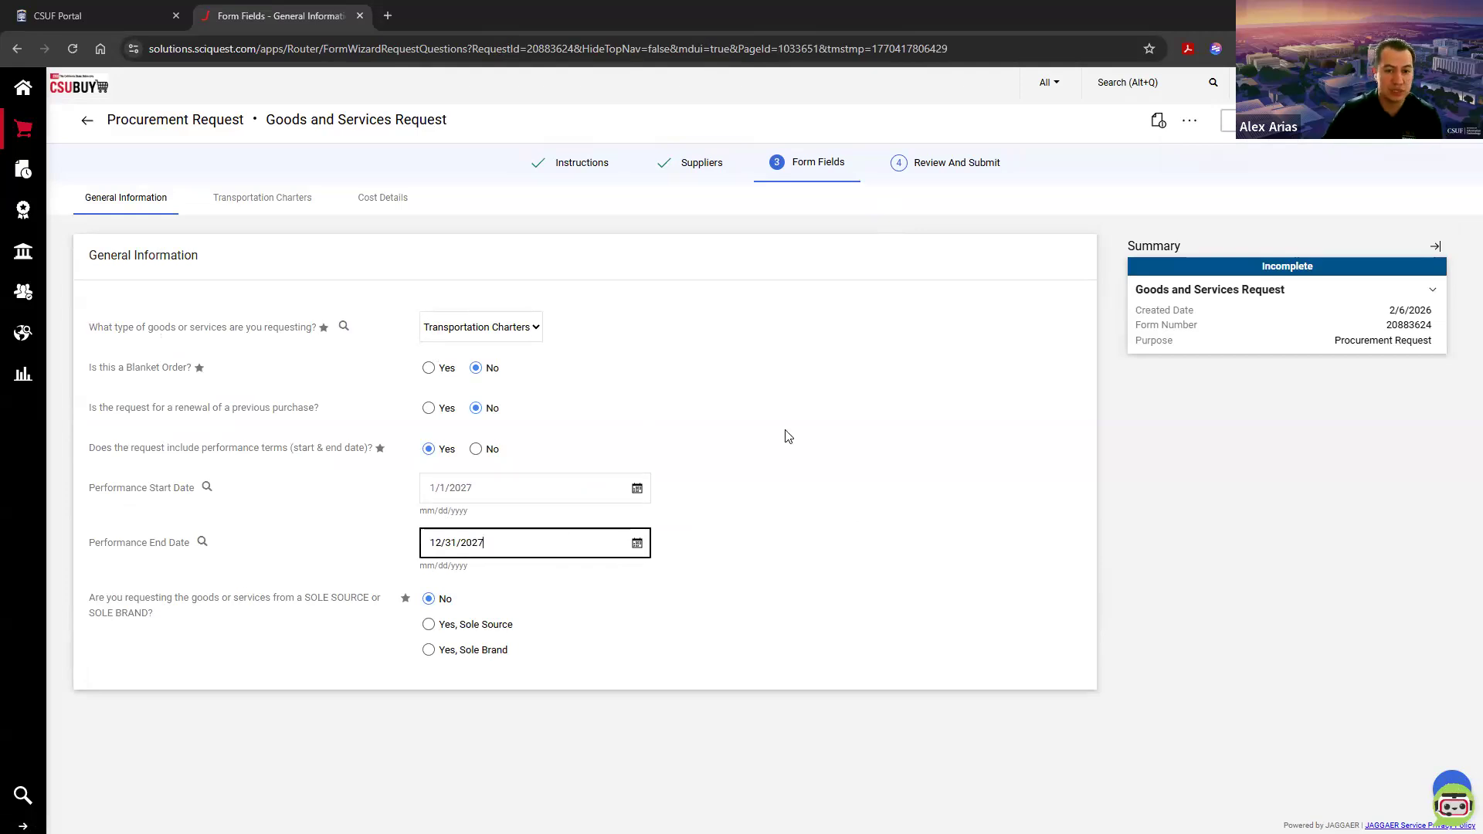
Step: In the cost details, change the Transportation Charters product description to "Year 2 of 3"
left_click(1423, 123)
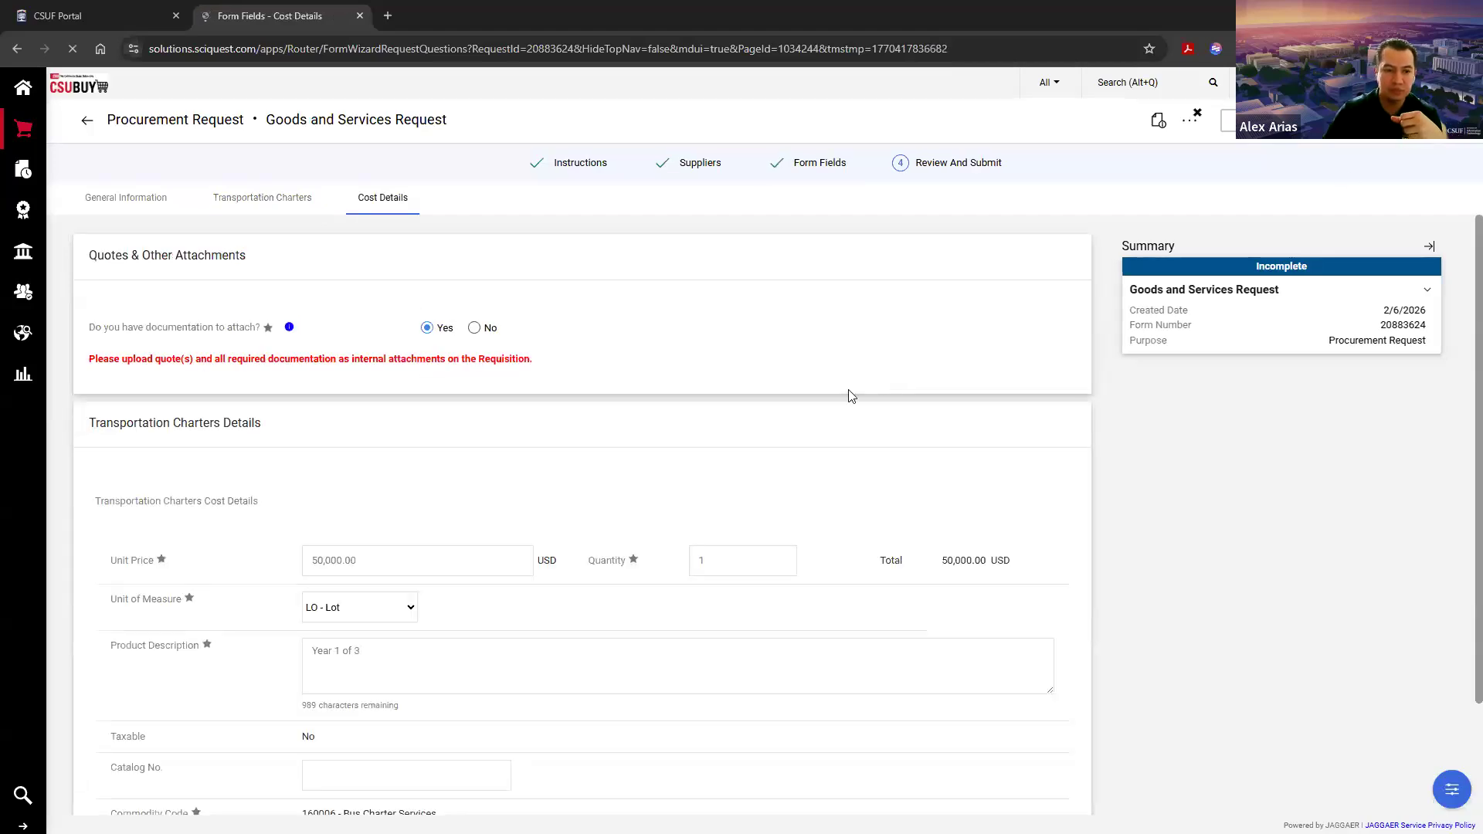
scroll(714, 484, "down", 2)
left_click(423, 430)
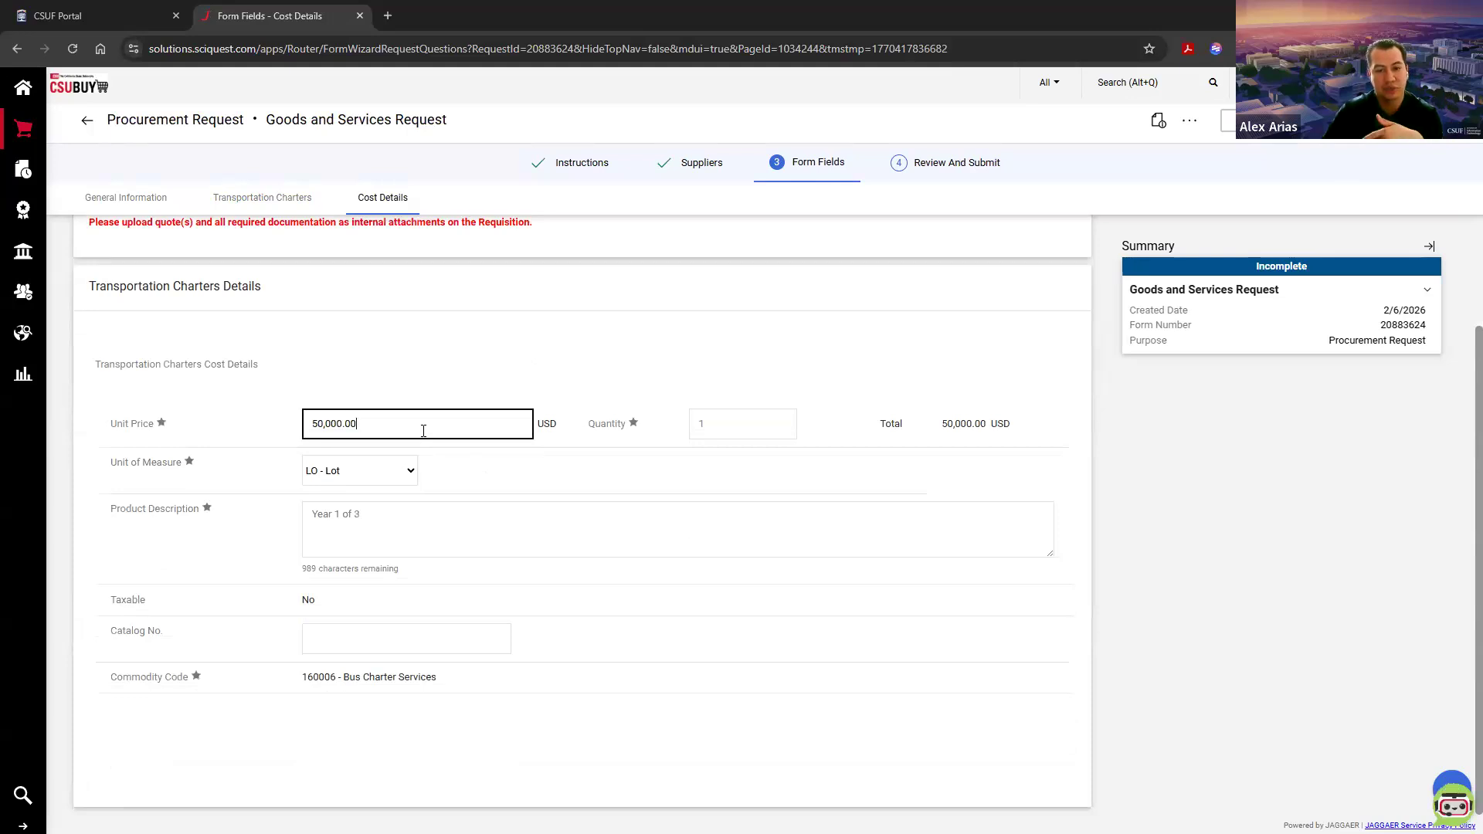
left_click(407, 503)
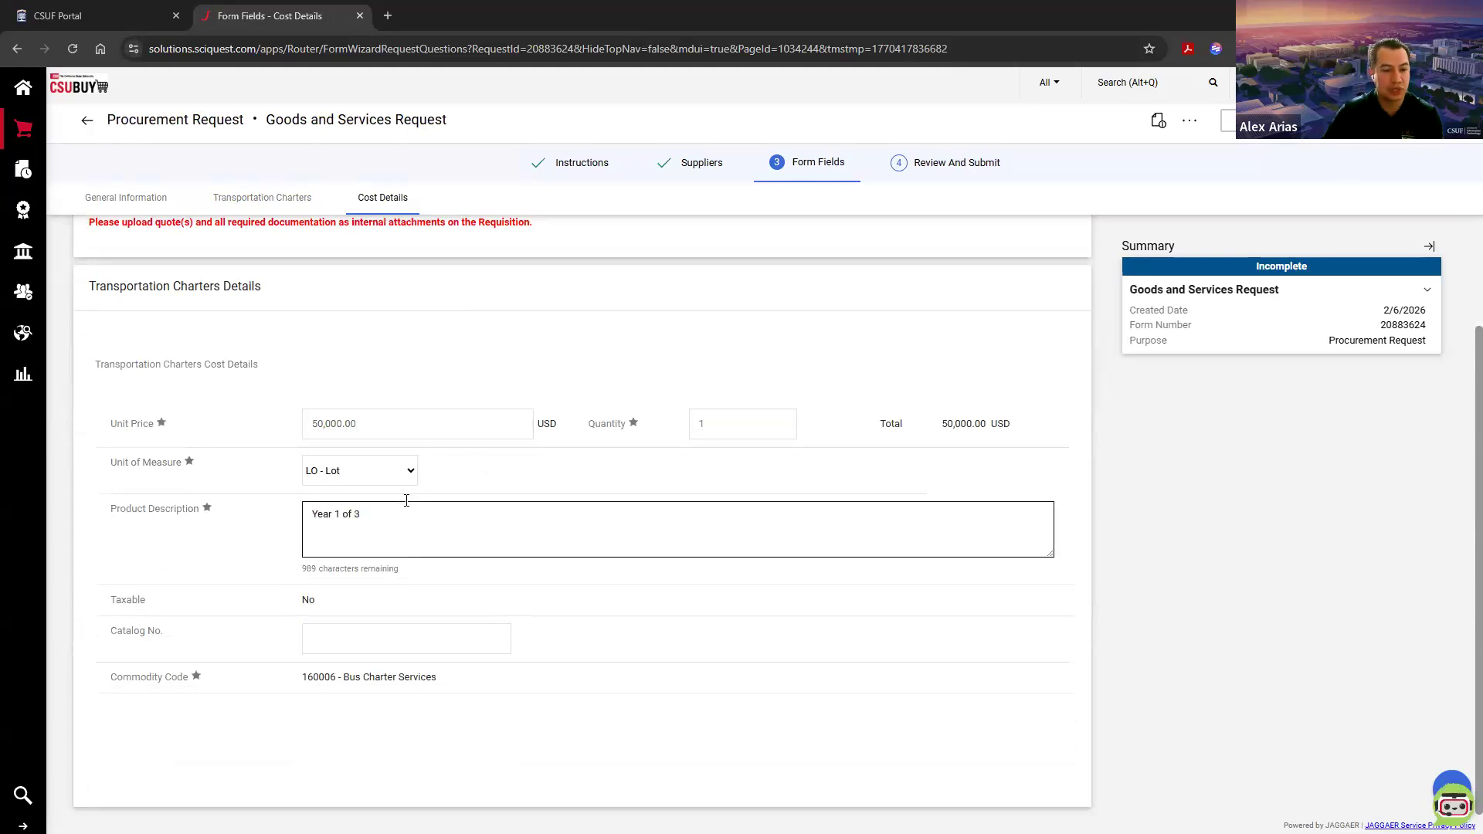
key("BackSpace")
type("2")
left_click(361, 516)
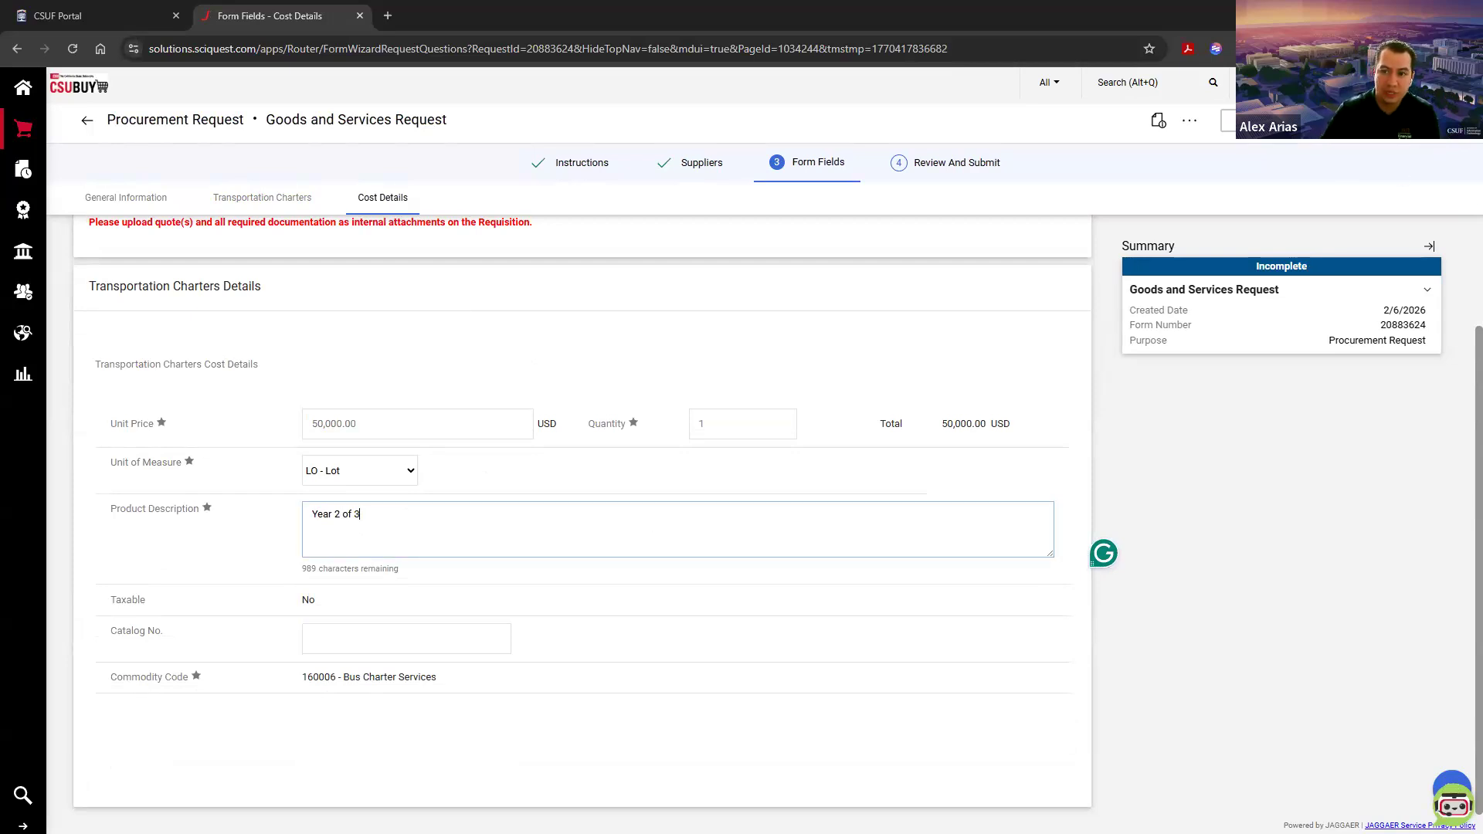
Step: Advance the Year 2 request to review, save it to the cart and start another one
left_click(1428, 120)
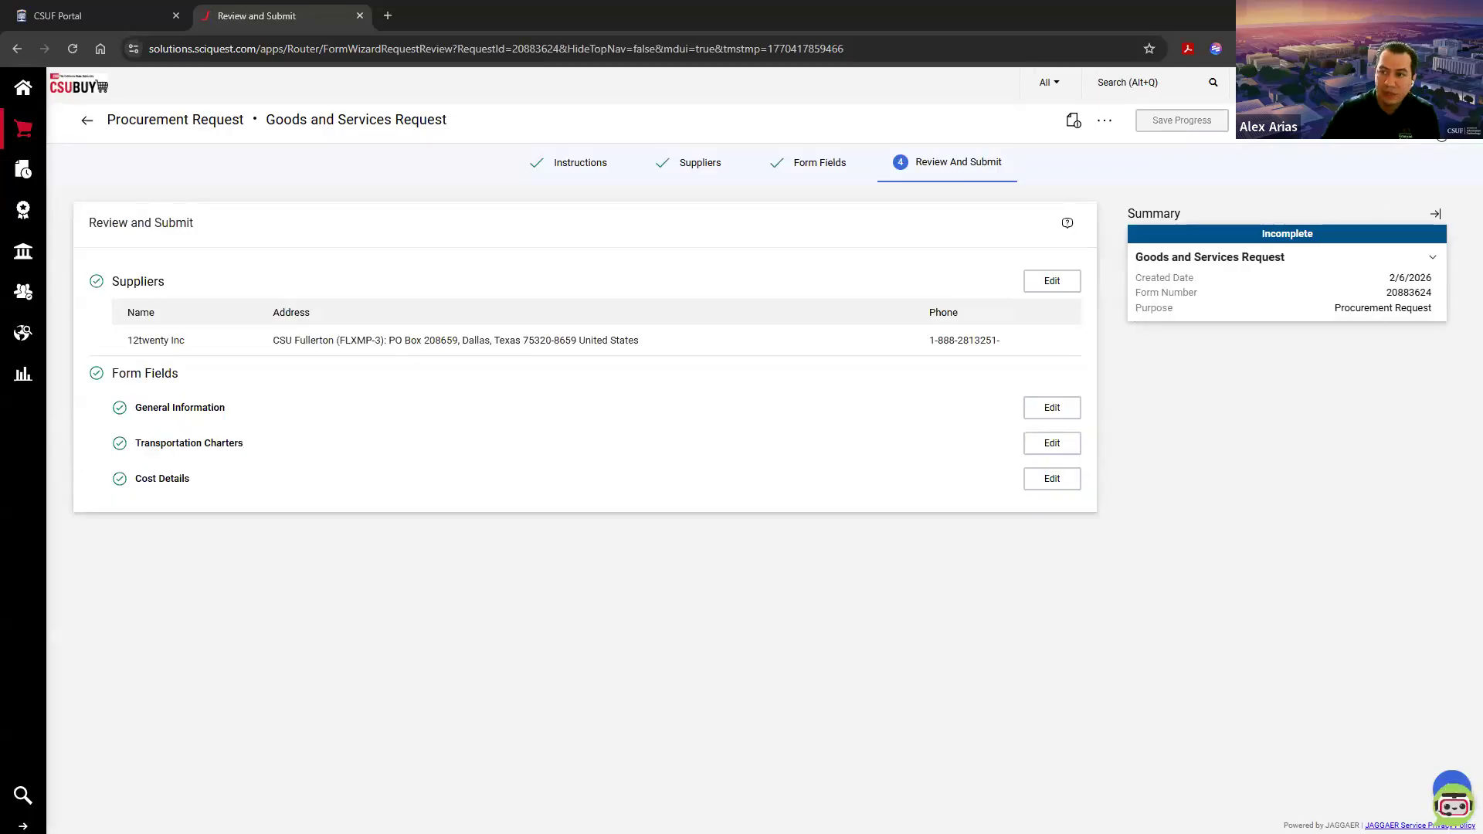
left_click(1436, 123)
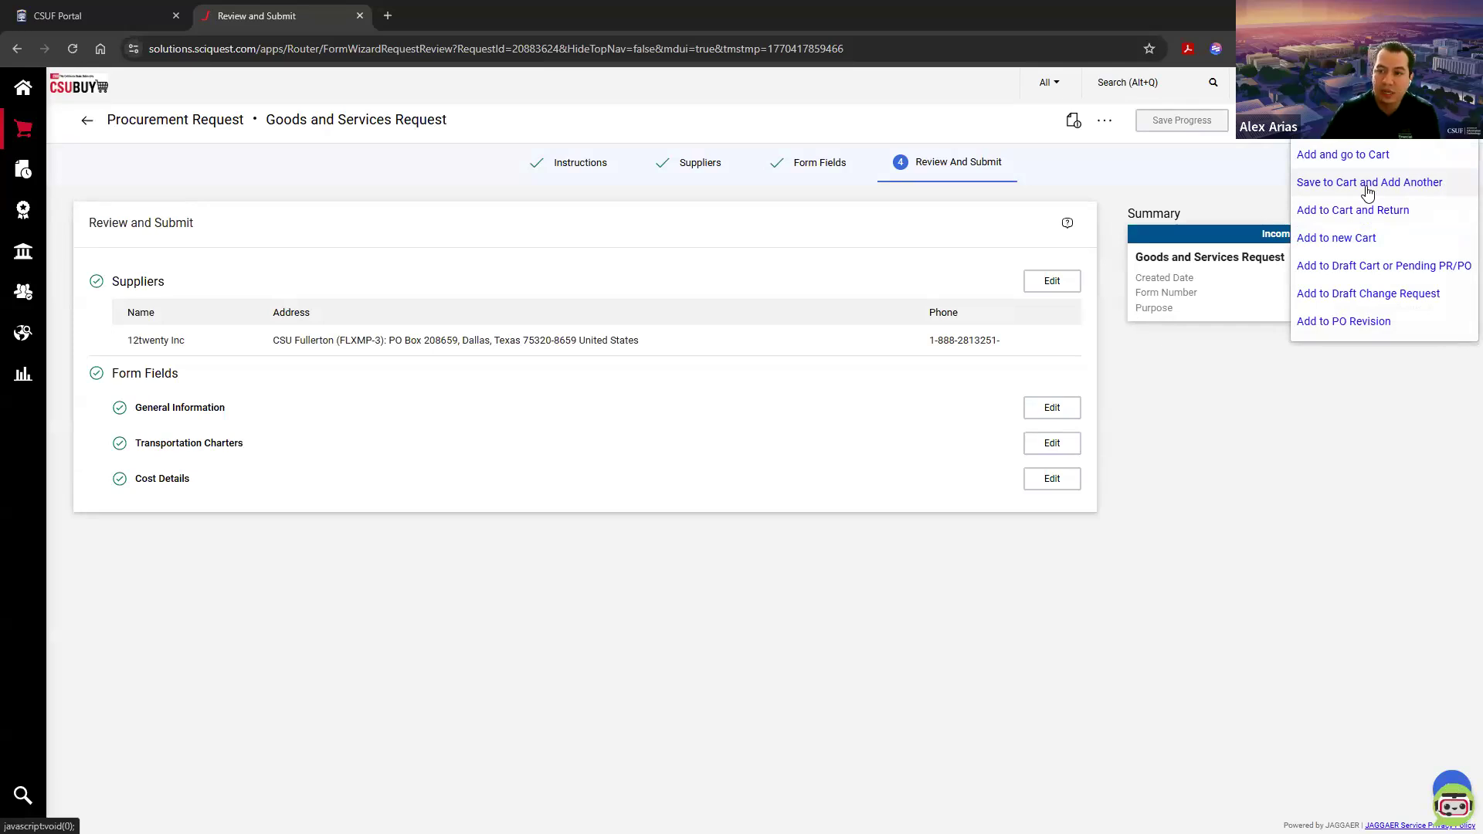
left_click(1425, 186)
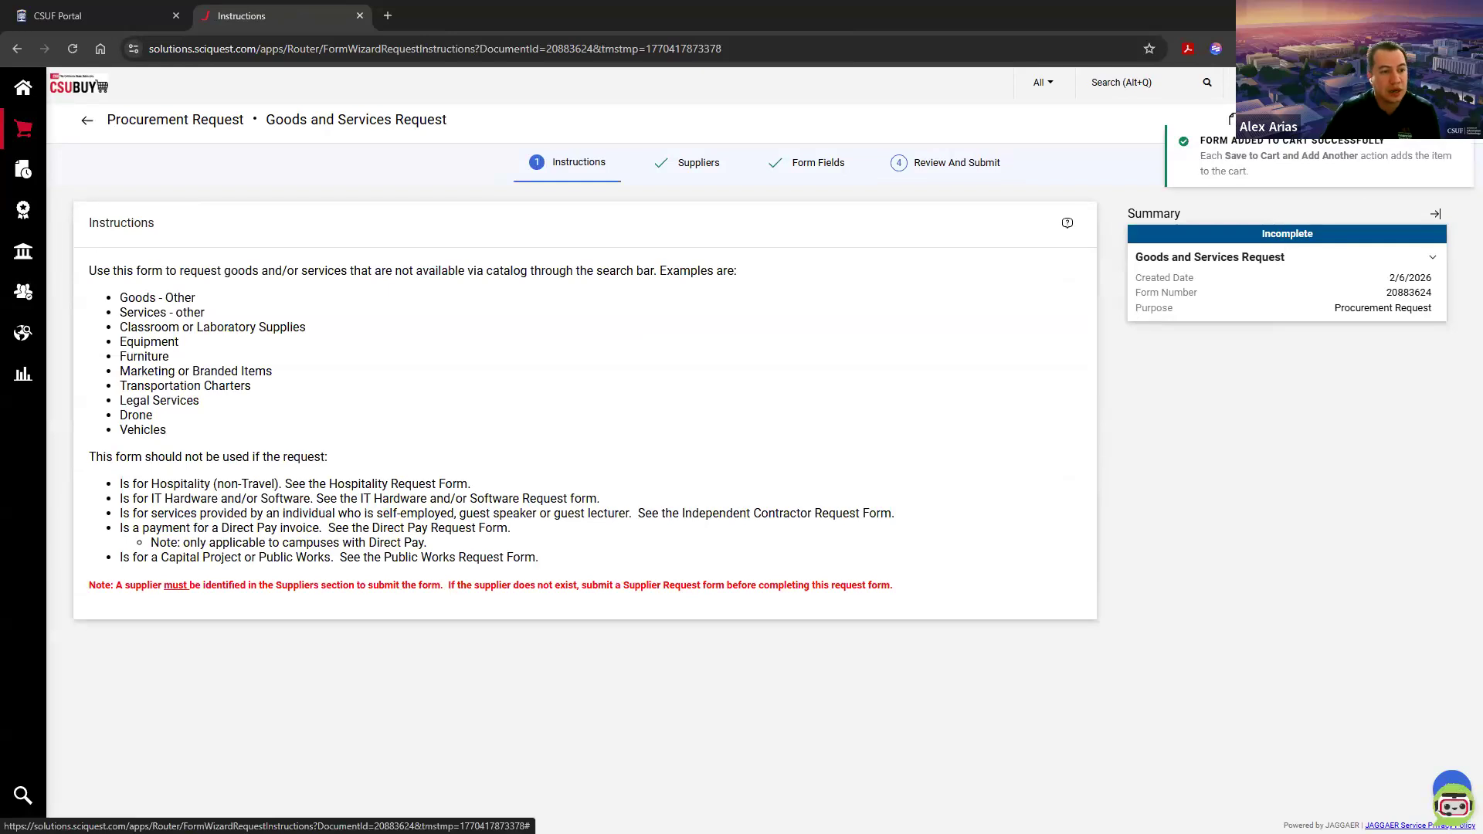
Step: Check the request lines and prices in the cart preview and close it again
left_click(1290, 82)
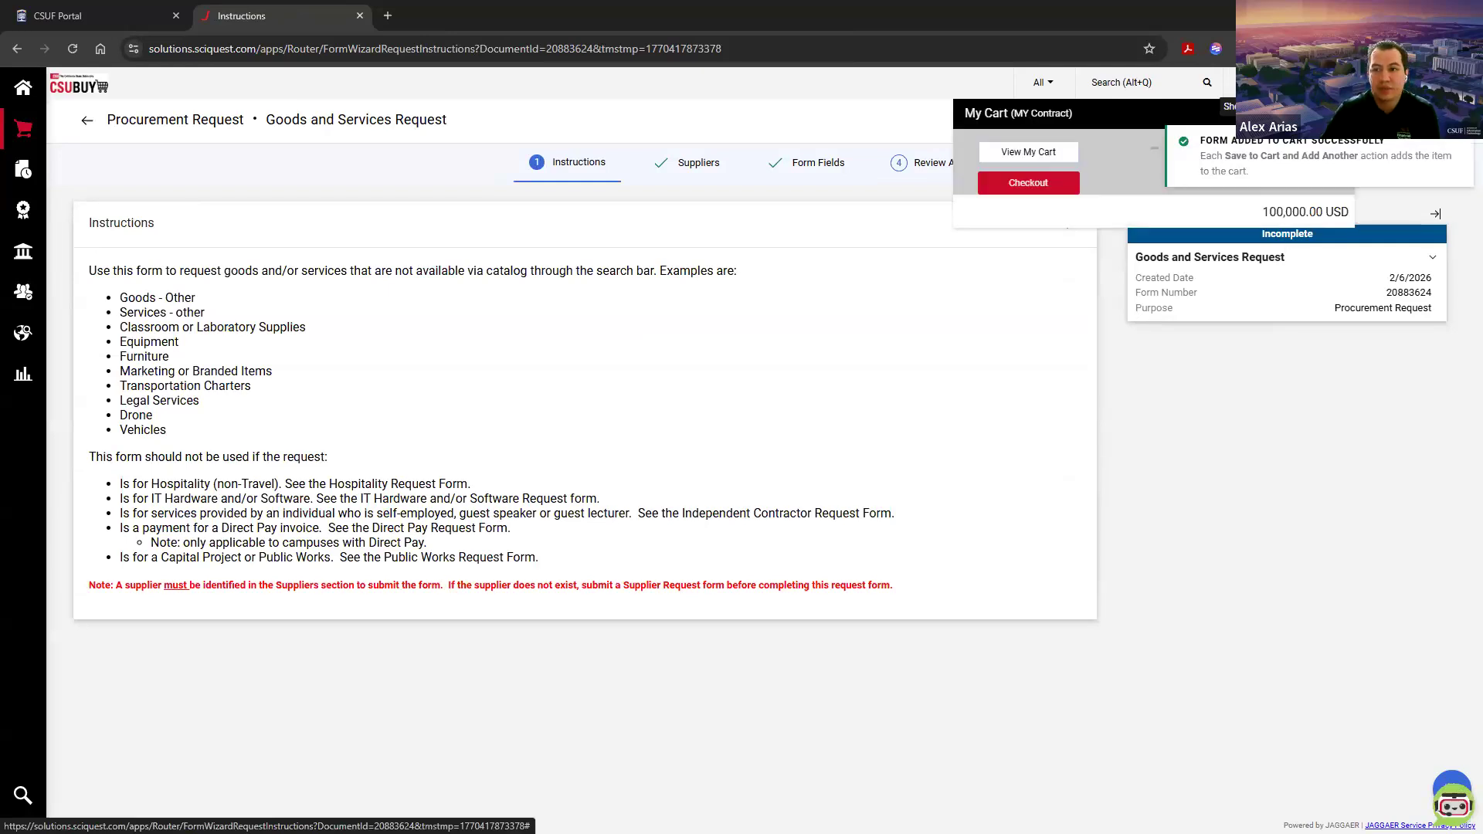
left_click(1191, 613)
left_click(1289, 82)
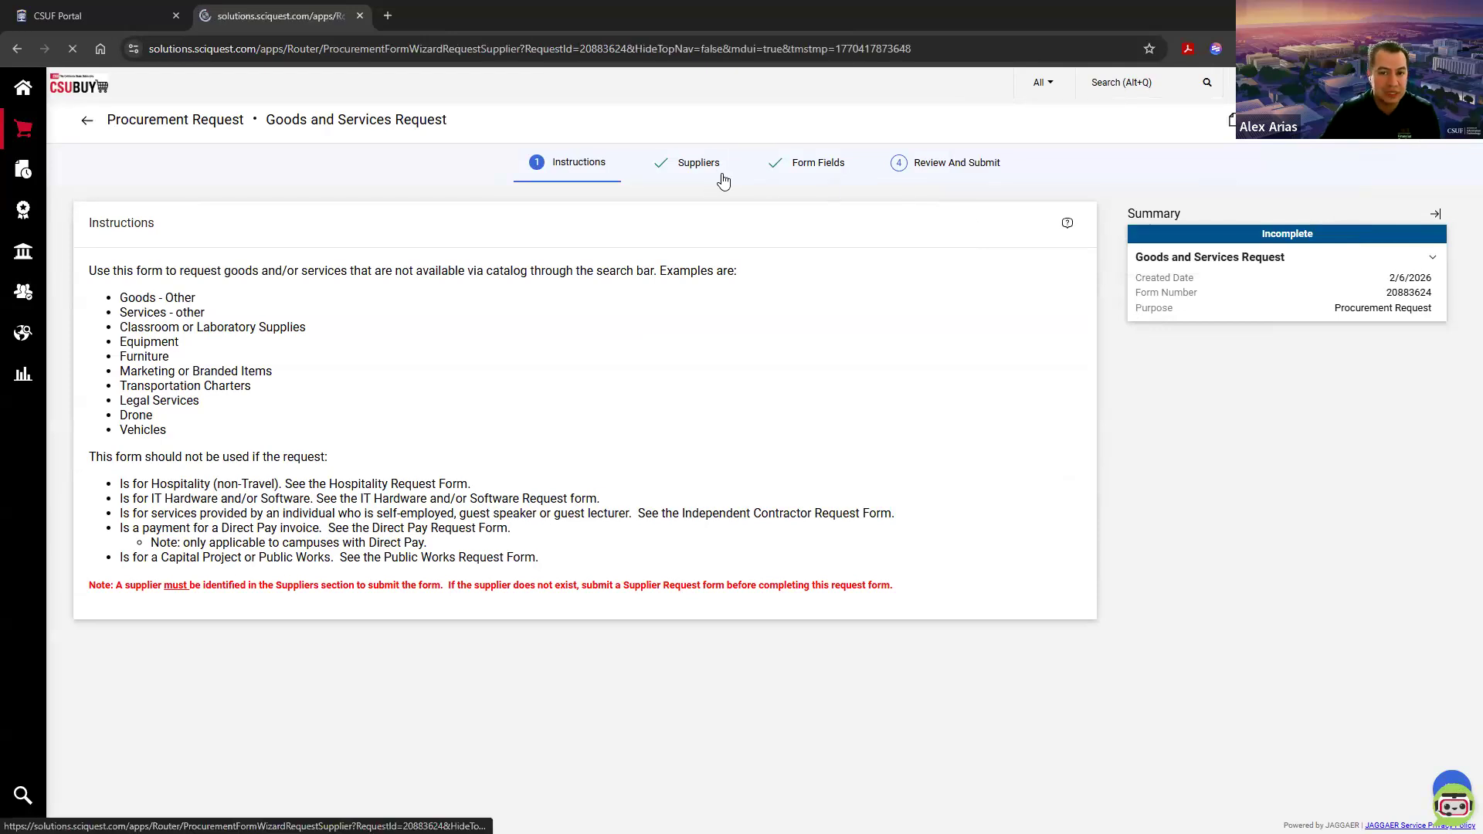
Step: In the third request's general information, set the performance start date to 1/1/2028 and the end date to 12/31/2028
left_click(718, 176)
left_click(783, 171)
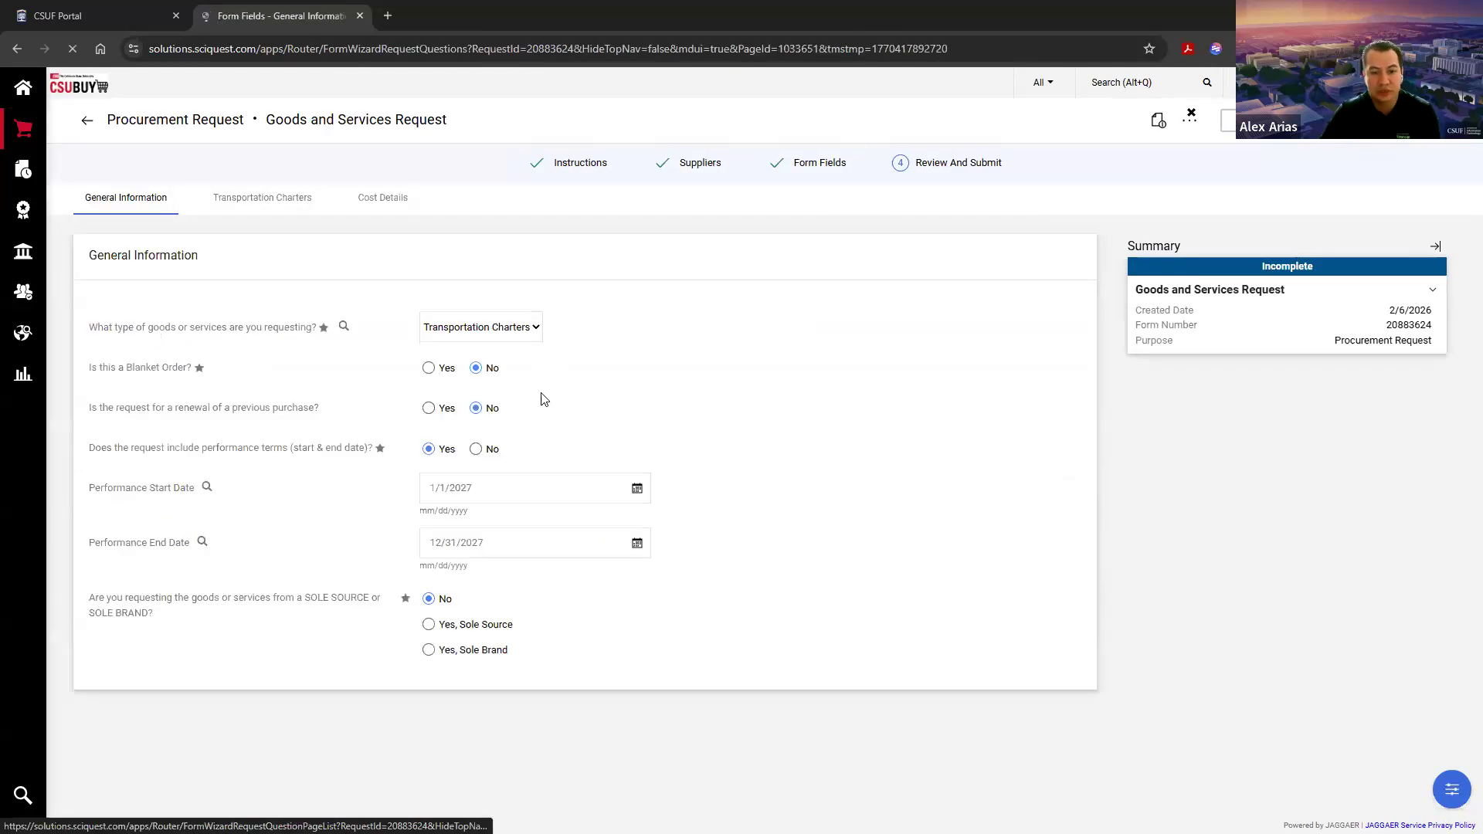
left_click(504, 498)
key("BackSpace")
type("8")
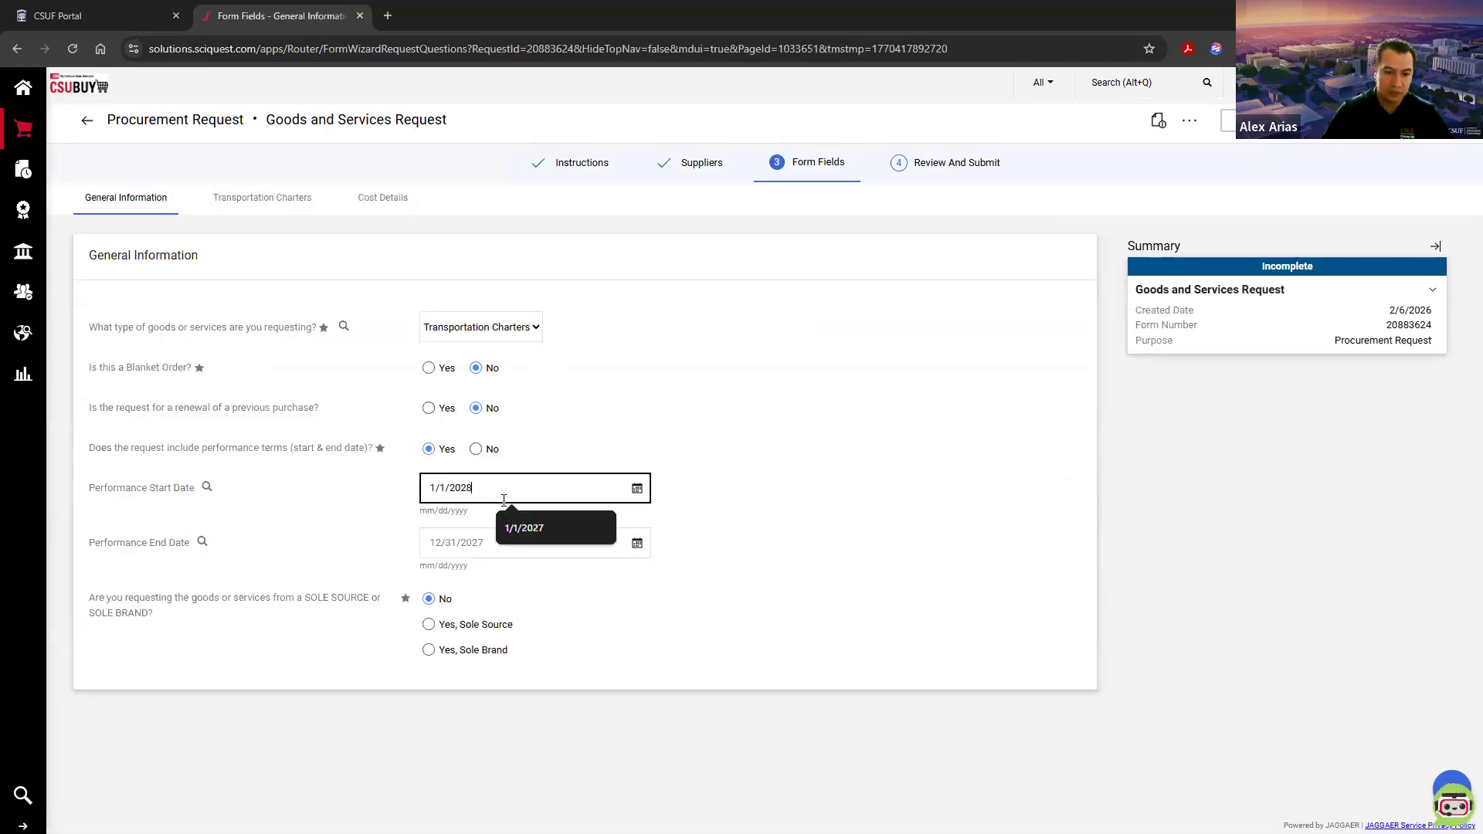
left_click(486, 542)
key("BackSpace")
type("8")
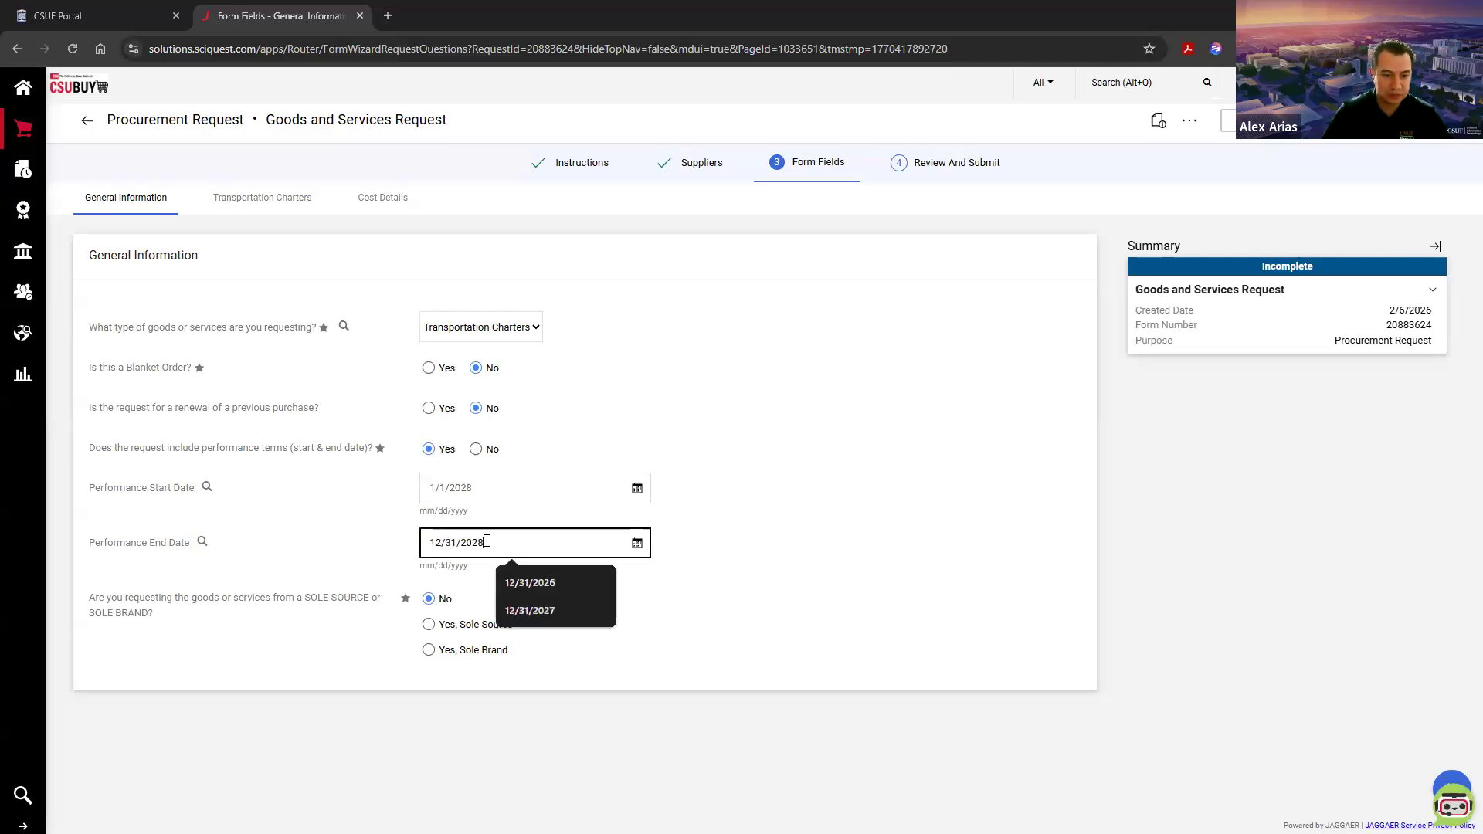
Step: In the cost details, change the Transportation Charters product description to "Year 3 of 3"
left_click(1425, 127)
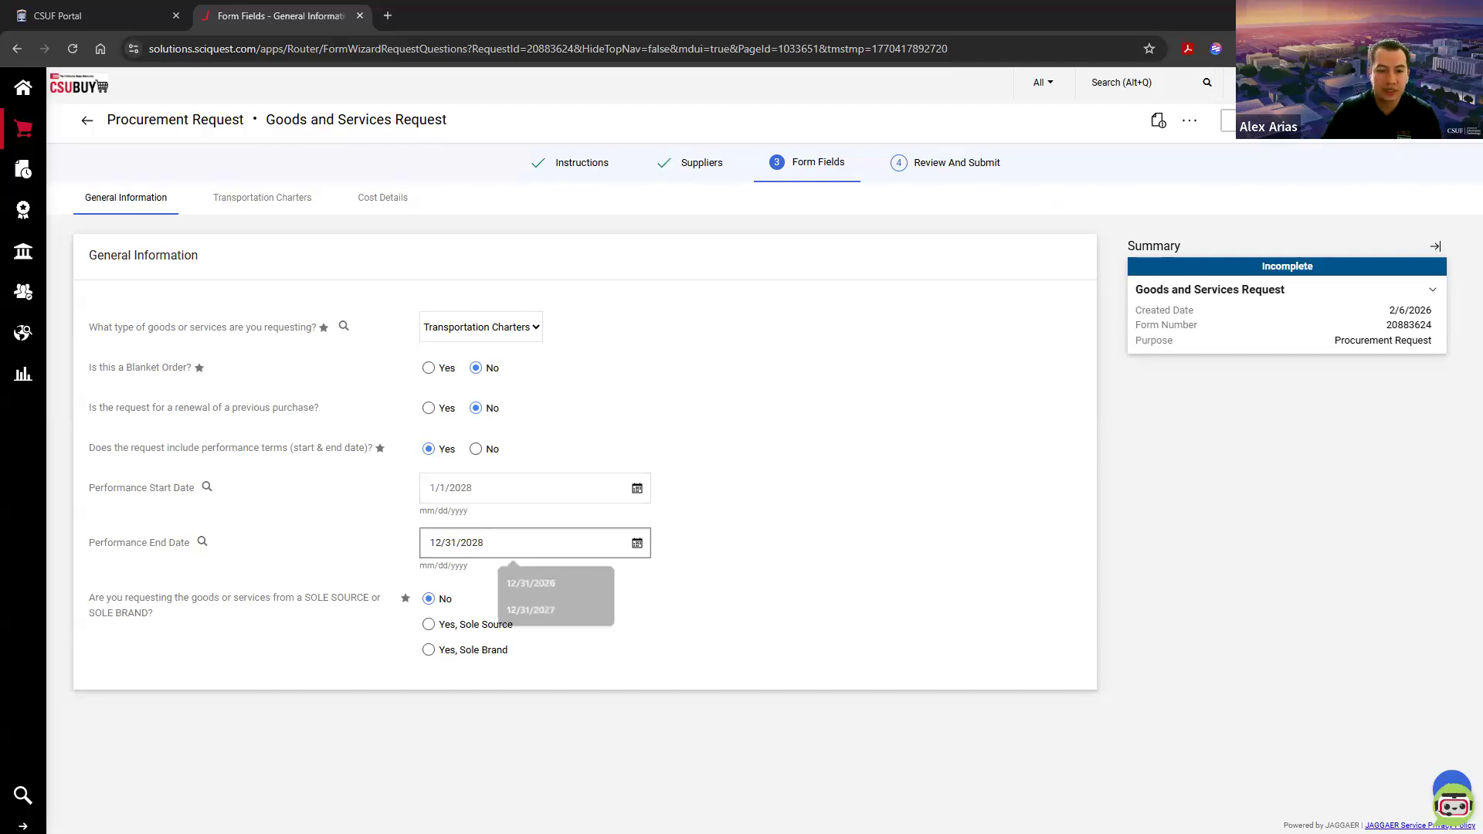
left_click(1426, 128)
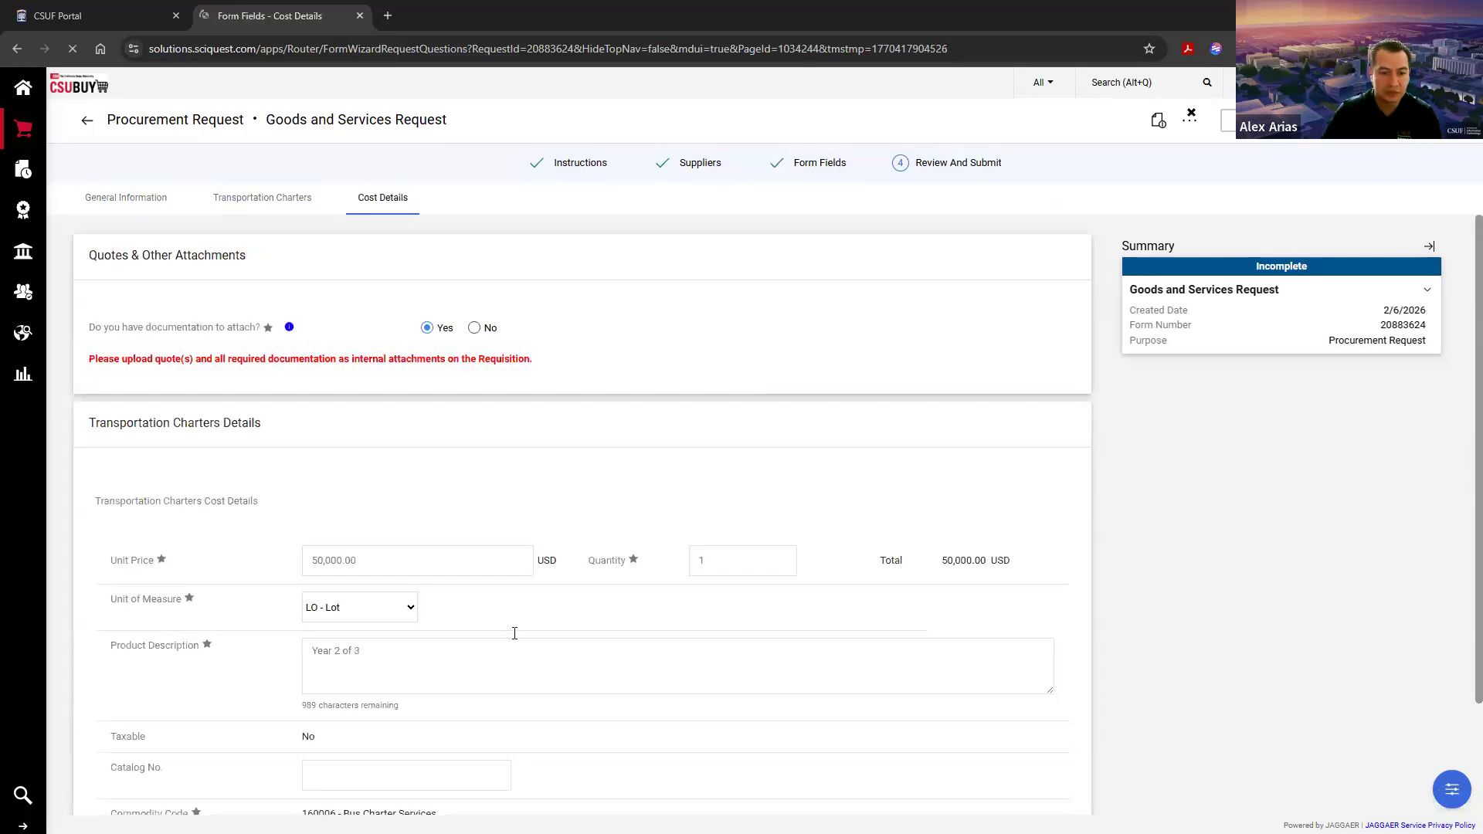
scroll(513, 630, "down", 2)
left_click(340, 519)
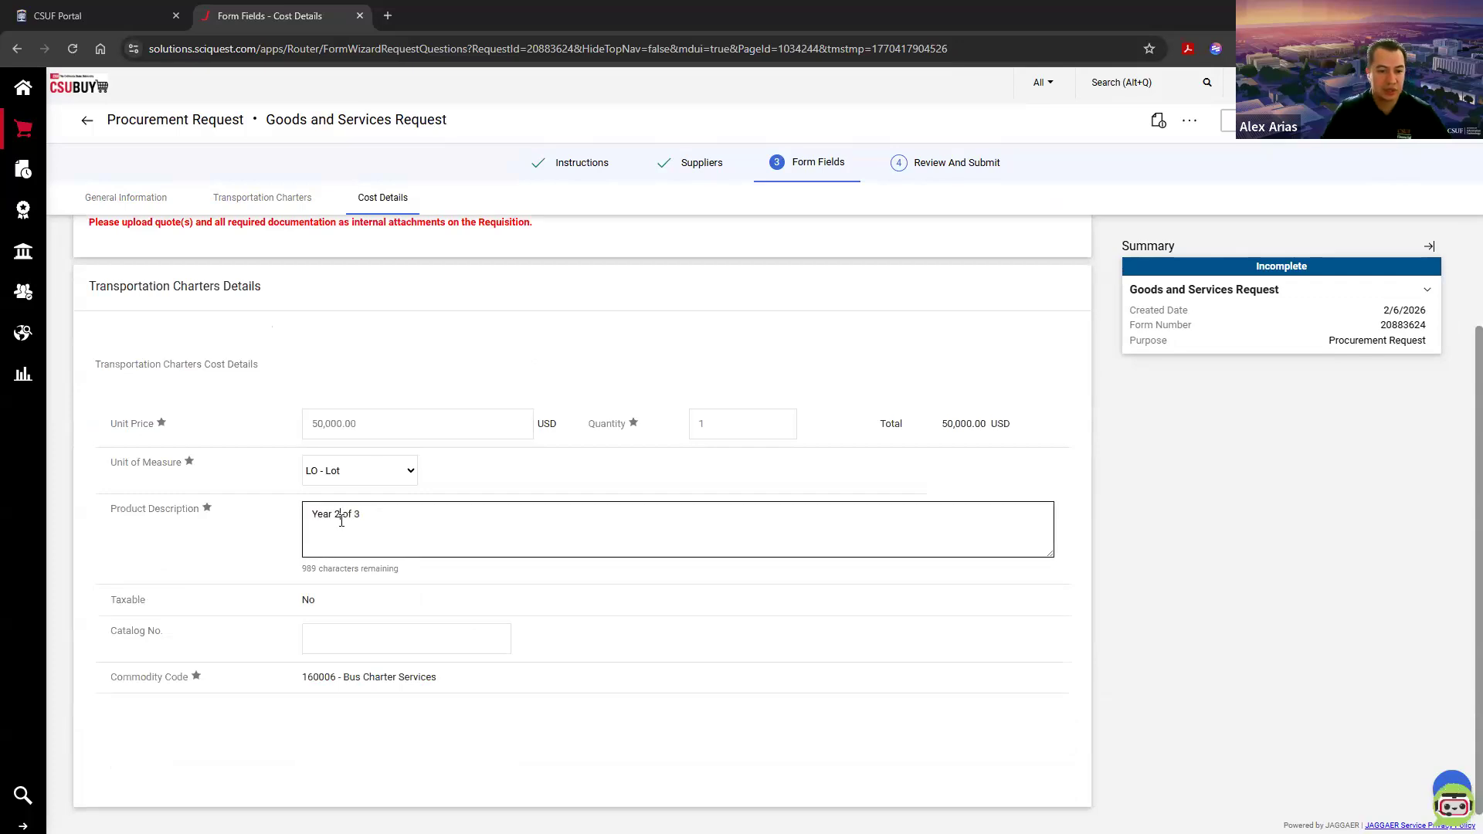
key("BackSpace")
type("3")
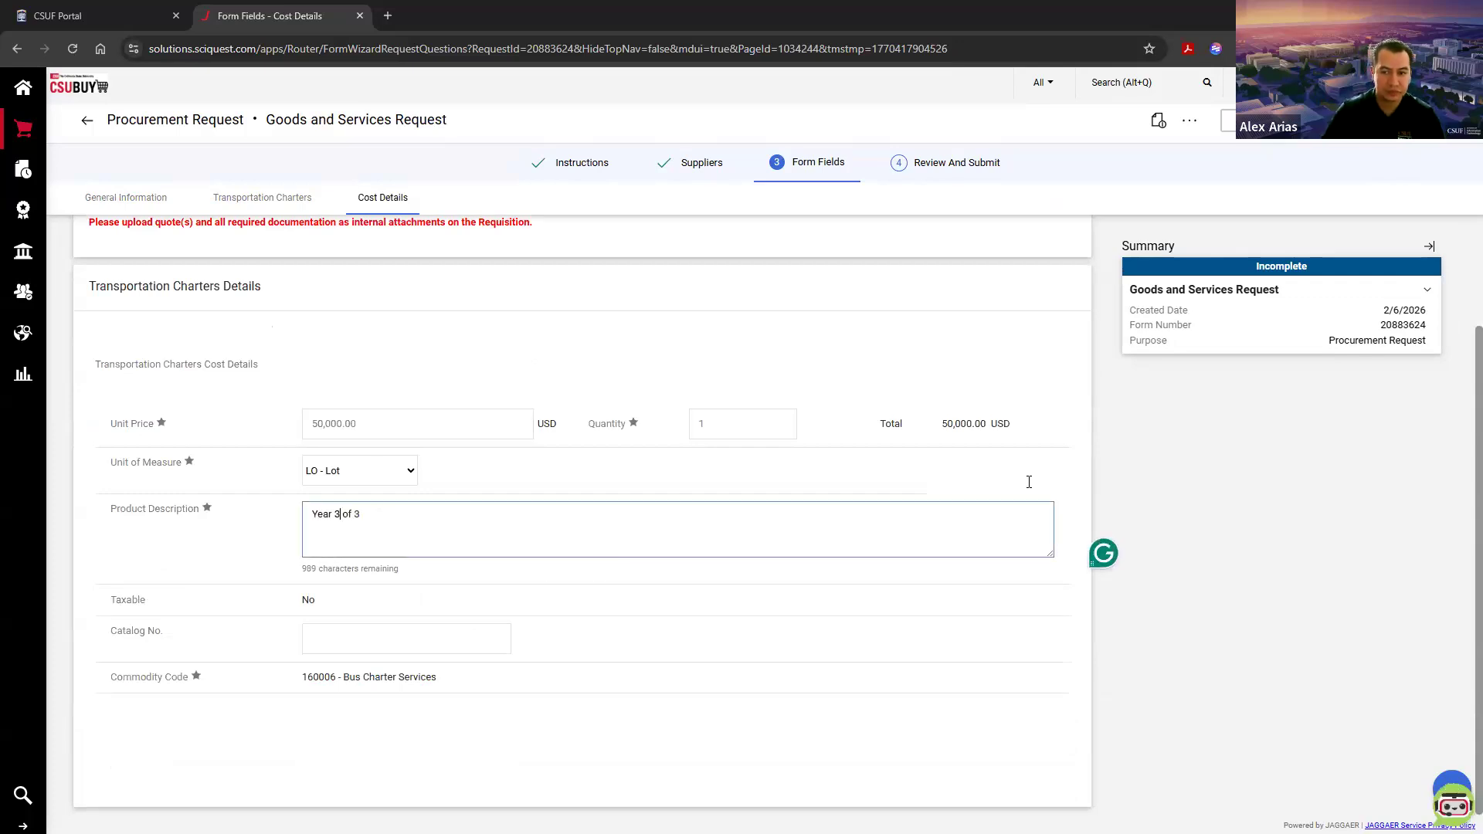
double_click(378, 524)
left_click(378, 522)
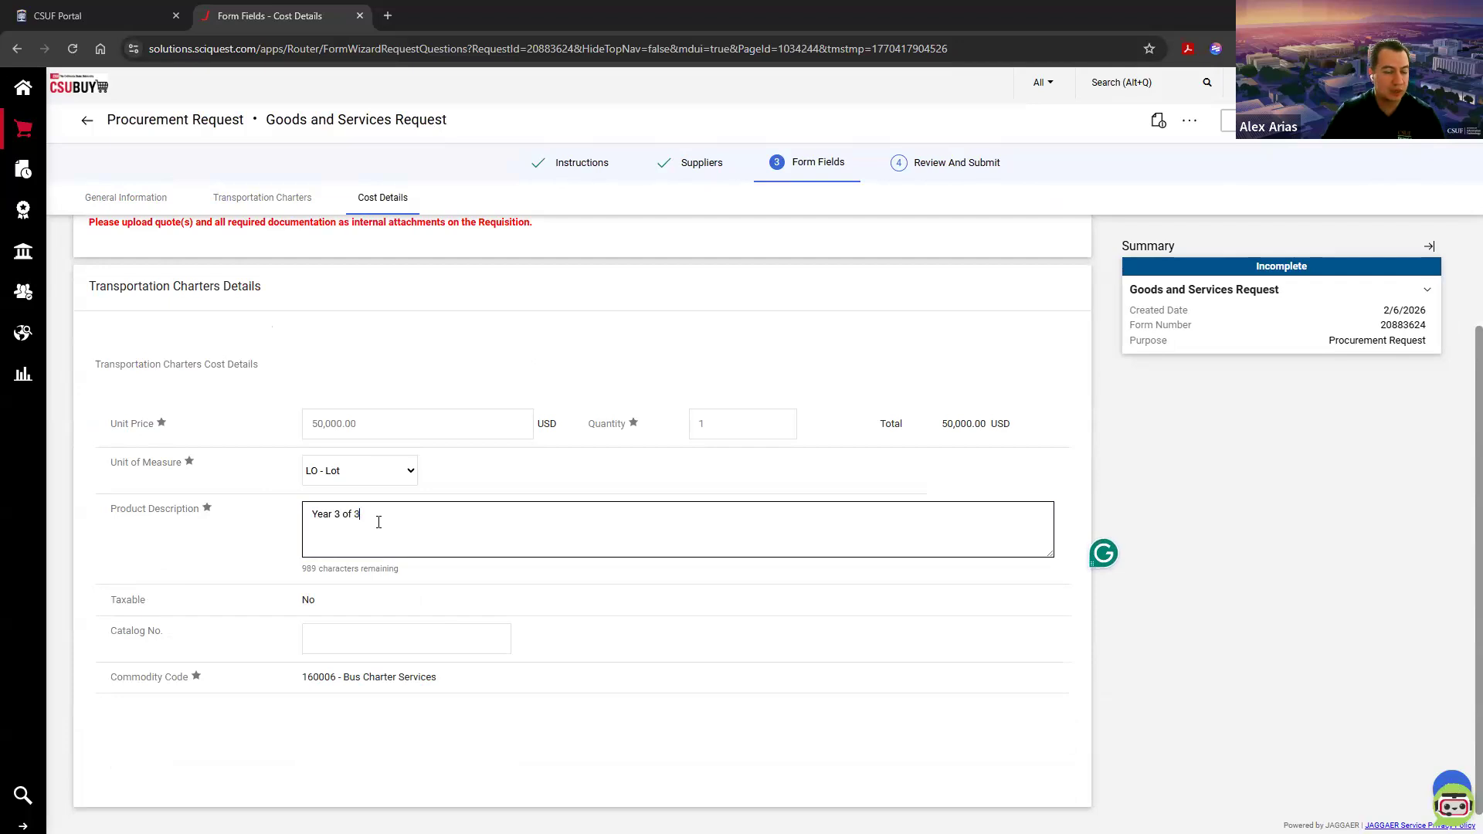
Step: Advance the Year 3 request to review, add it to the cart and go to the shopping cart
left_click(1441, 125)
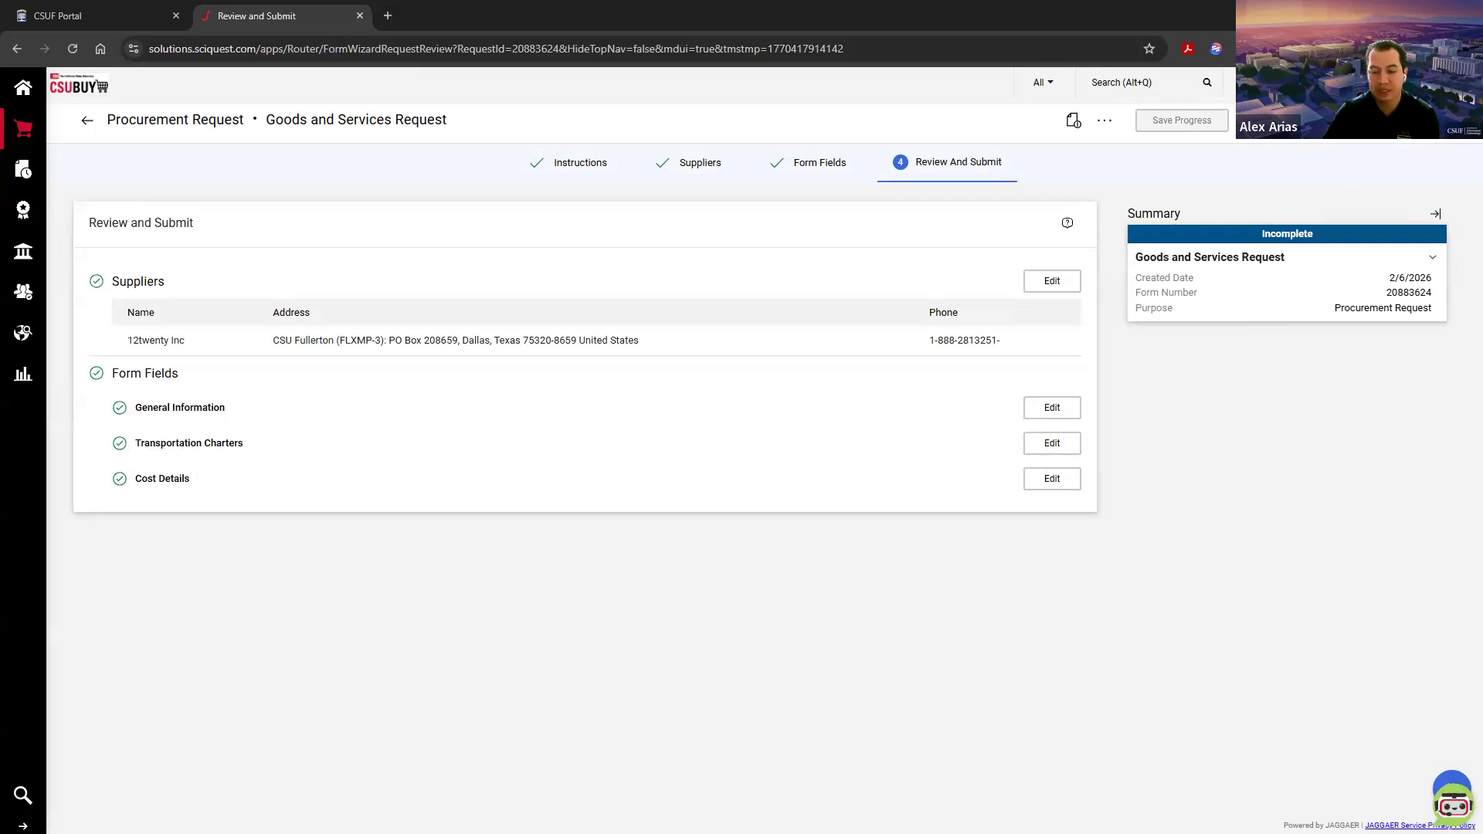
left_click(1378, 120)
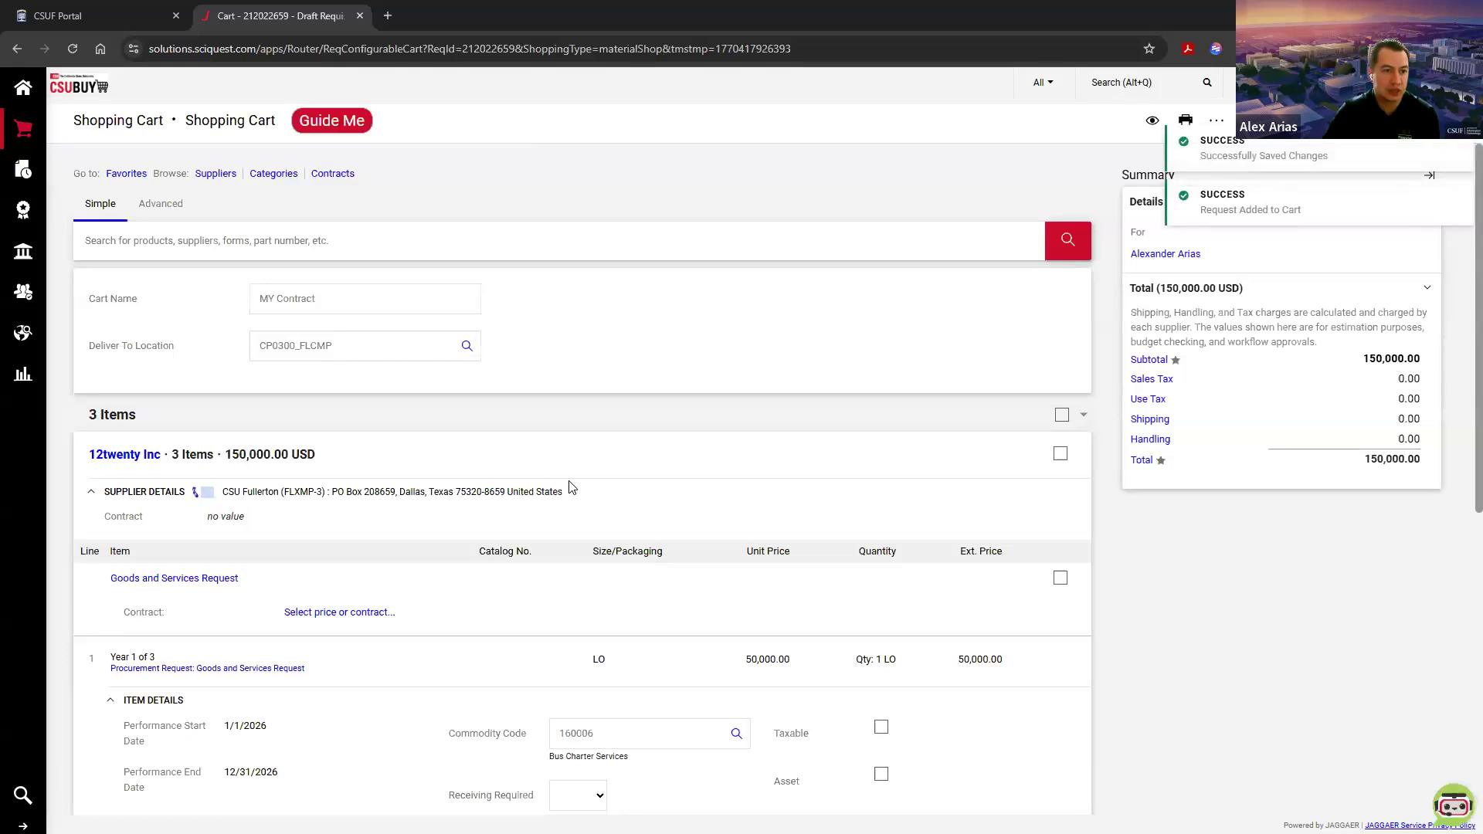
Step: Examine the three yearly cart lines, checking each one's line number, description, unit price and performance dates
scroll(569, 486, "down", 4)
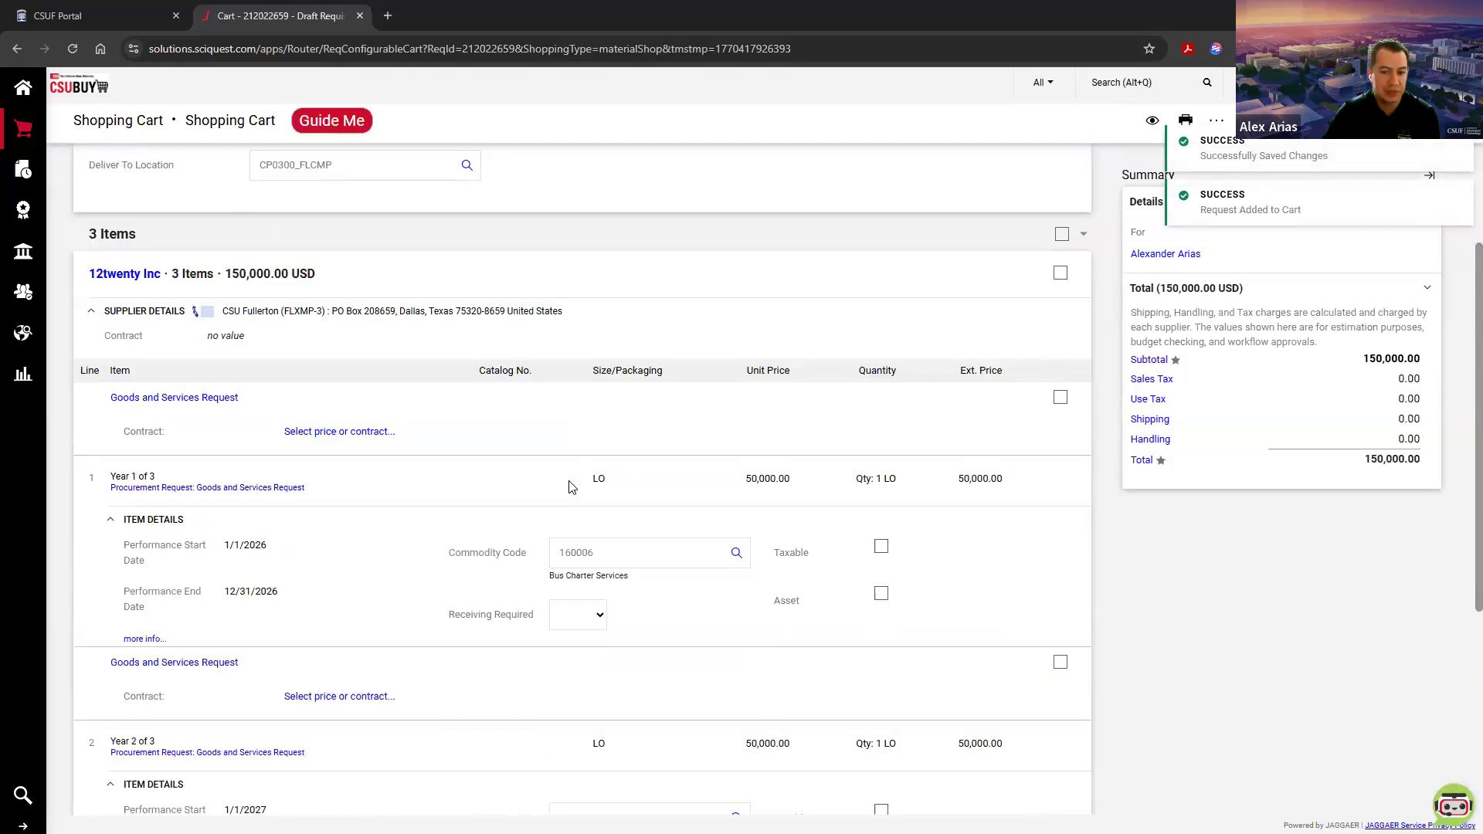
scroll(214, 340, "down", 1)
left_click_drag(110, 284, 155, 284)
left_click_drag(730, 287, 1004, 288)
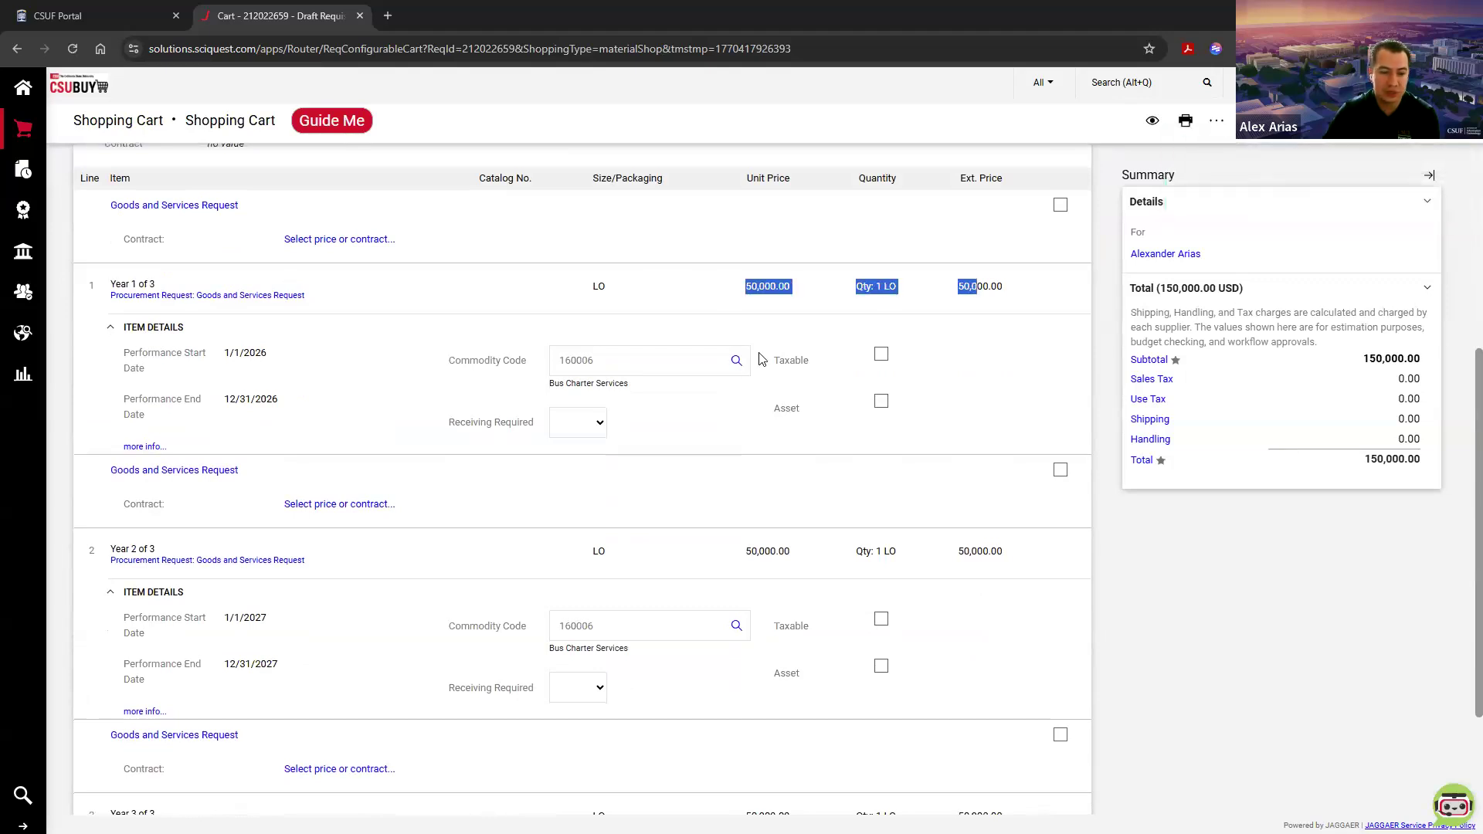
scroll(235, 359, "down", 2)
left_click_drag(110, 373, 179, 370)
left_click(819, 379)
left_click_drag(817, 374, 742, 375)
left_click_drag(96, 374, 87, 374)
left_click_drag(114, 637, 157, 637)
left_click_drag(748, 641, 791, 639)
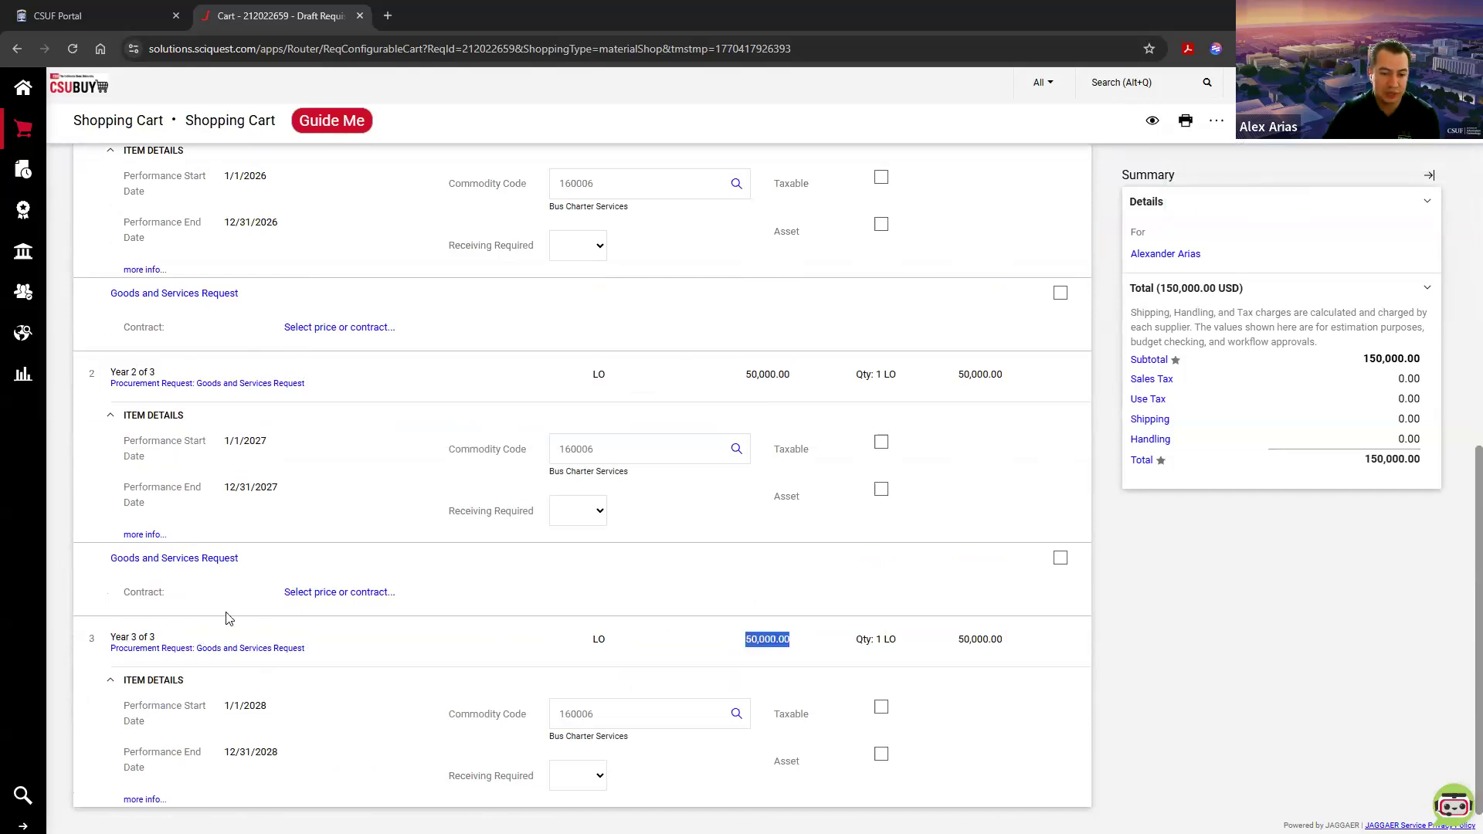
left_click(96, 643)
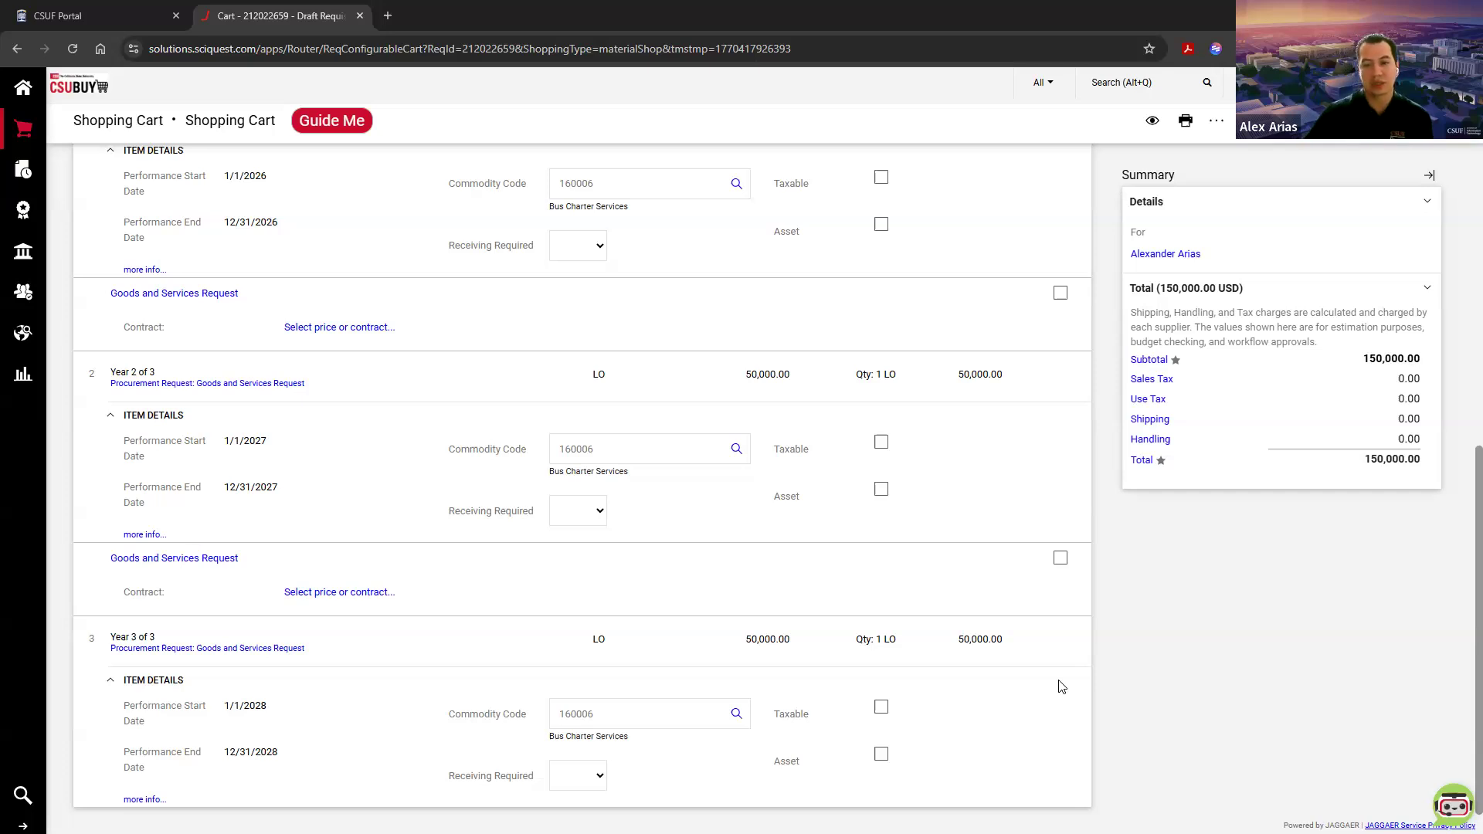
Step: Proceed to checkout with the MY Contract cart and look over the draft requisition's sections and line items
scroll(1132, 517, "up", 7)
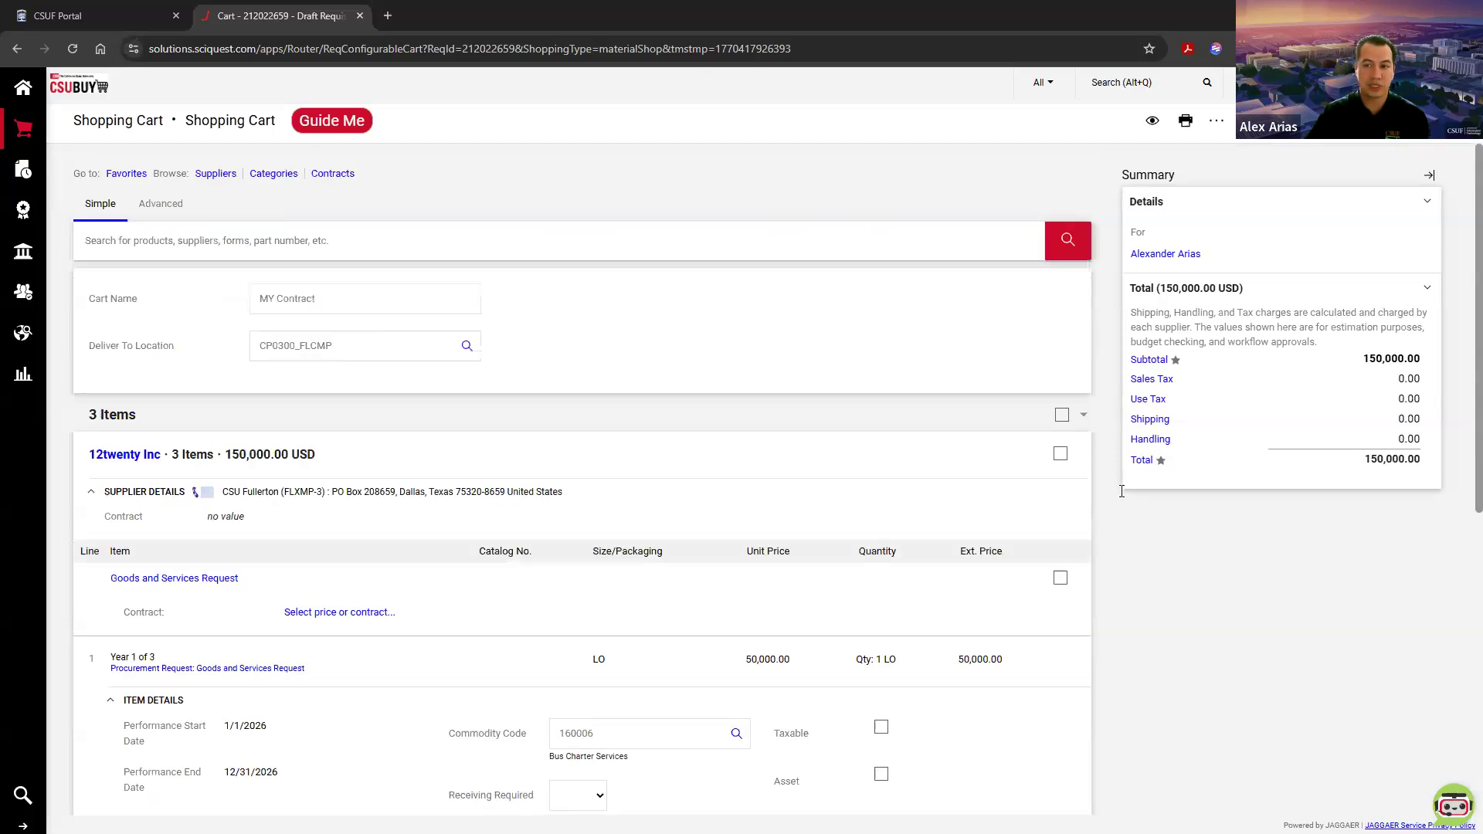
left_click(1402, 120)
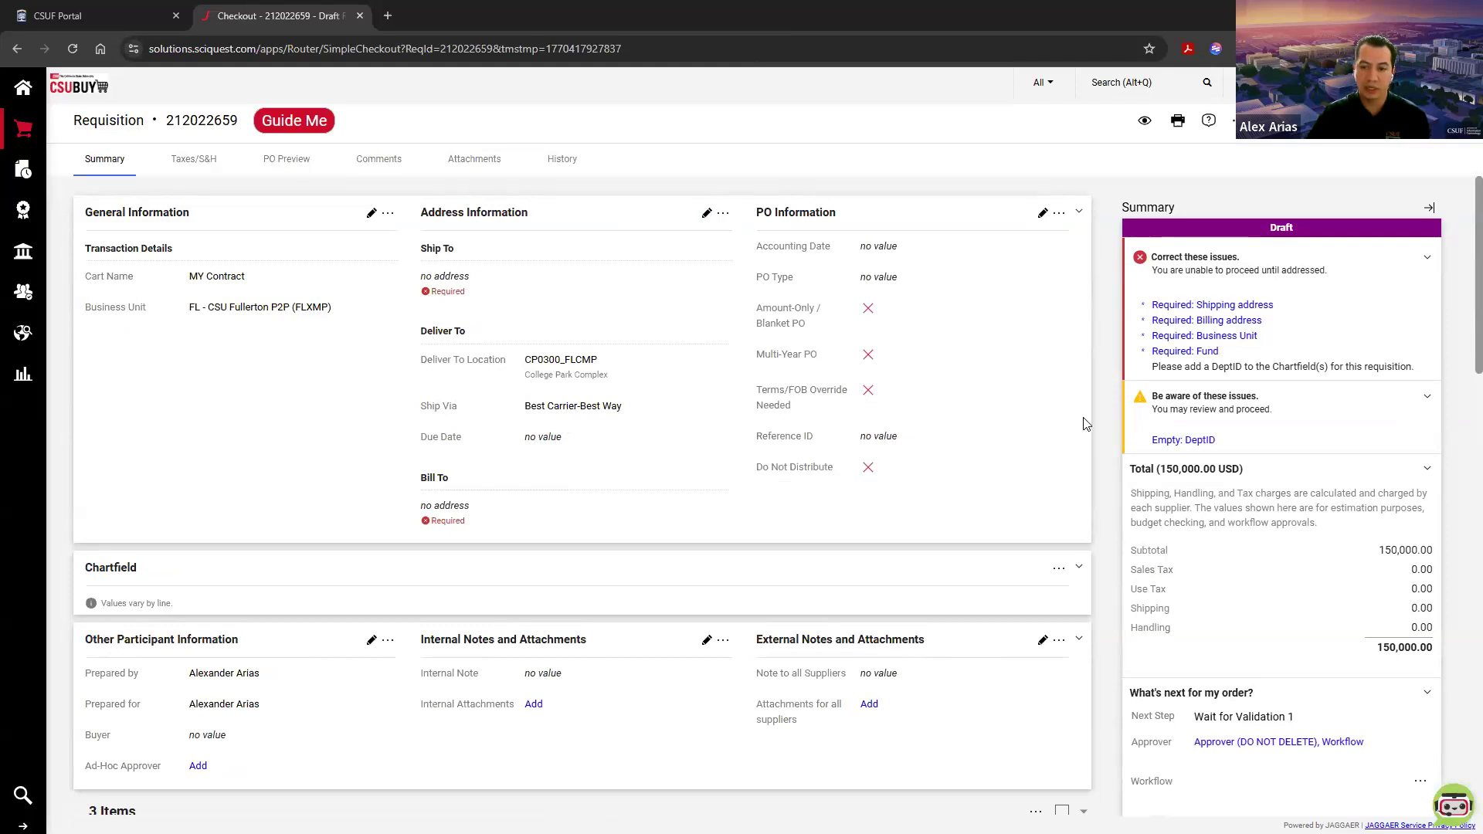
scroll(645, 653, "down", 15)
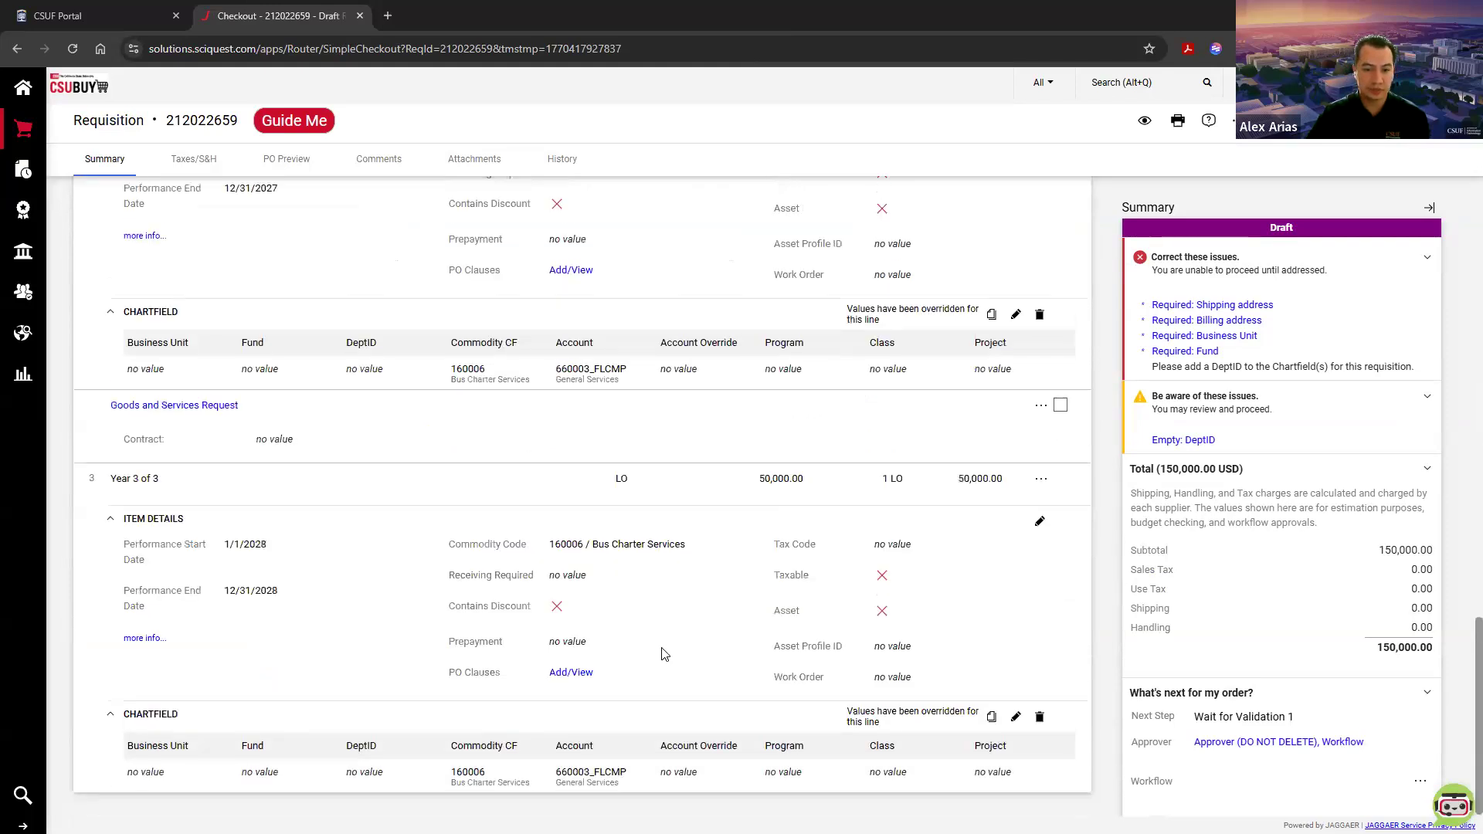
scroll(988, 601, "up", 15)
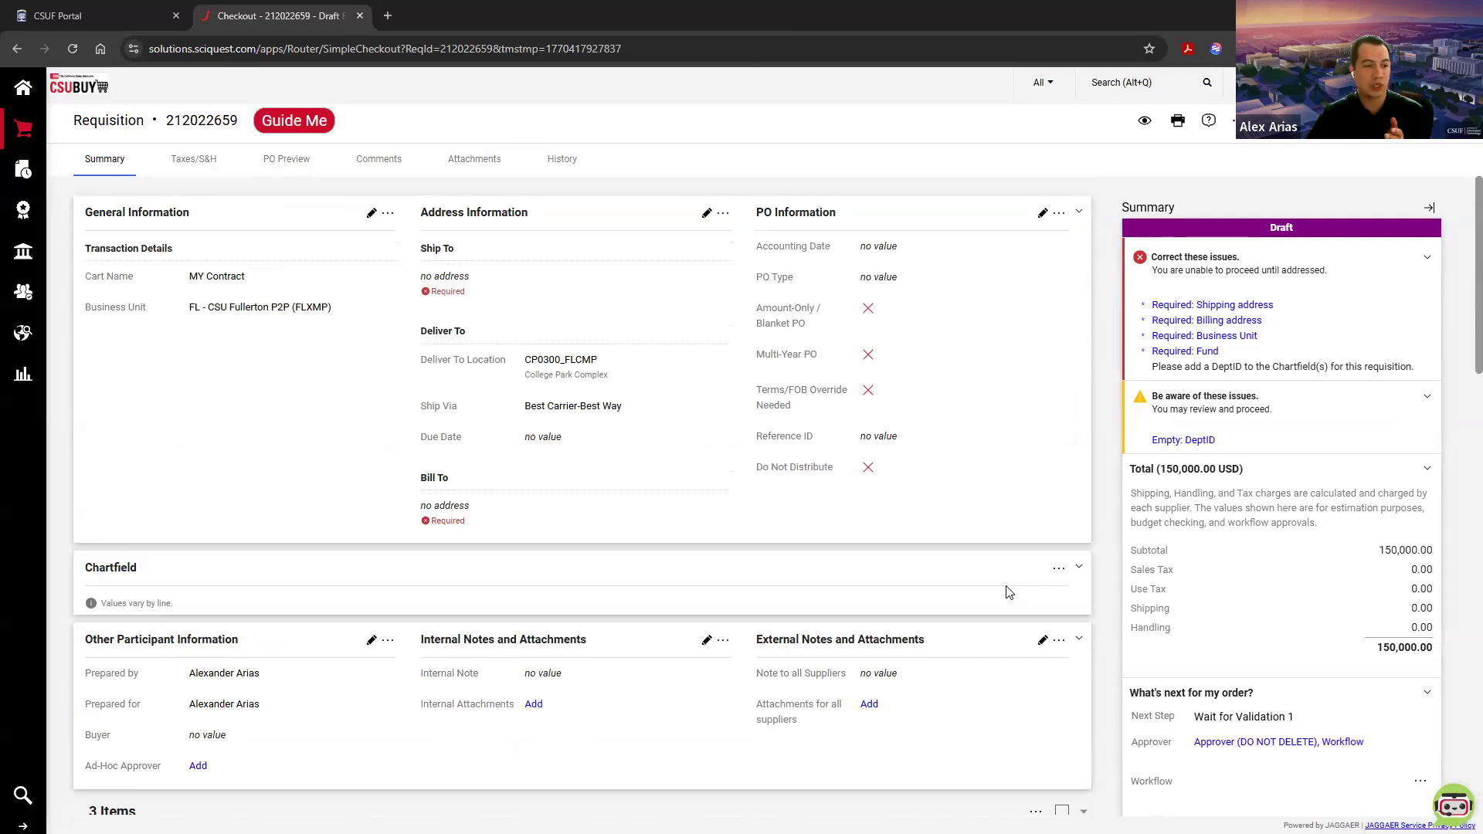
Step: Edit the line 1 chartfield, setting Business Unit to FLCMP - CSU Fullerton and Fund to THEFD_FLCMP
scroll(1008, 591, "down", 9)
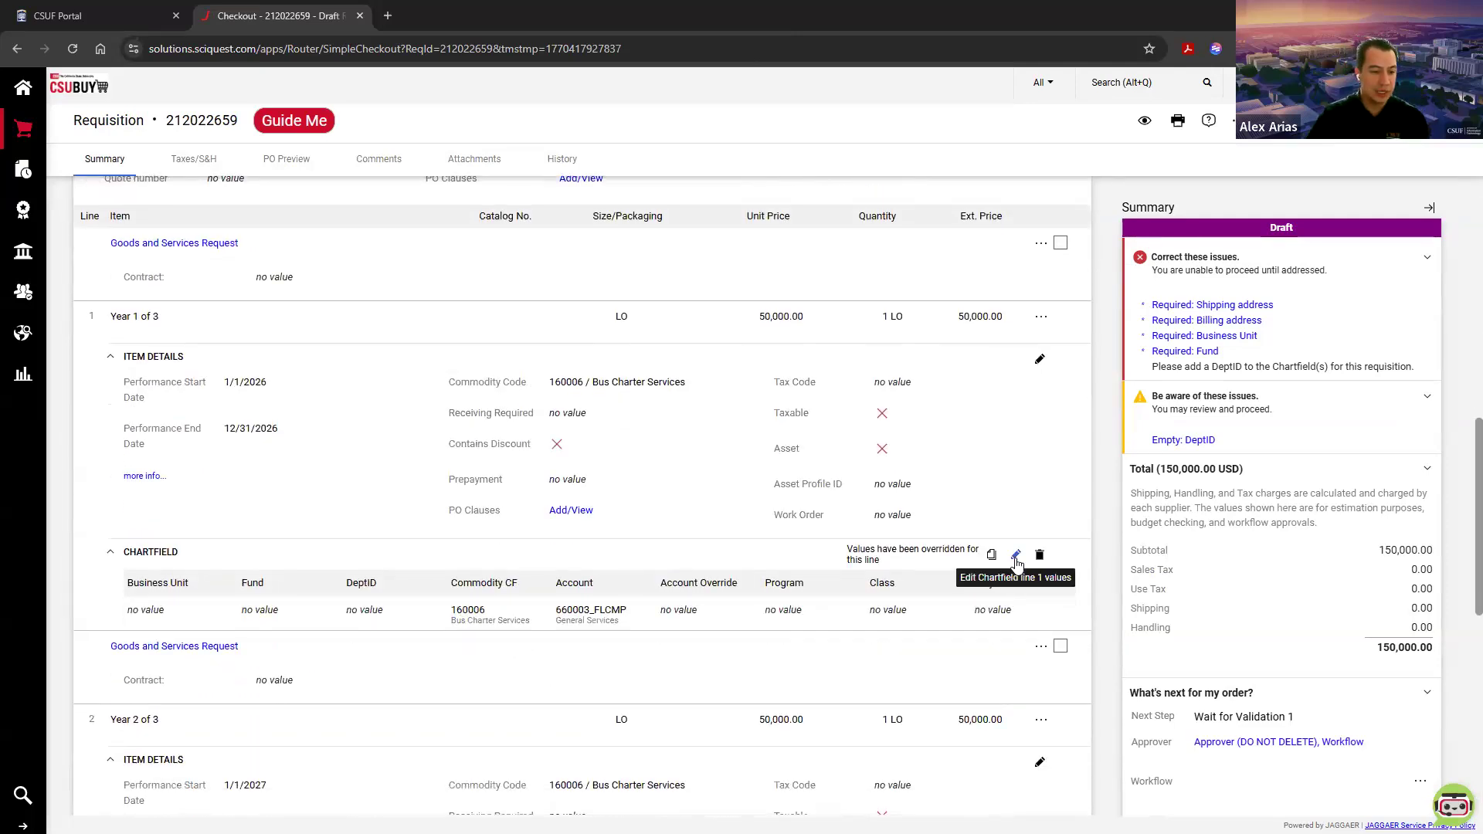
left_click(1016, 556)
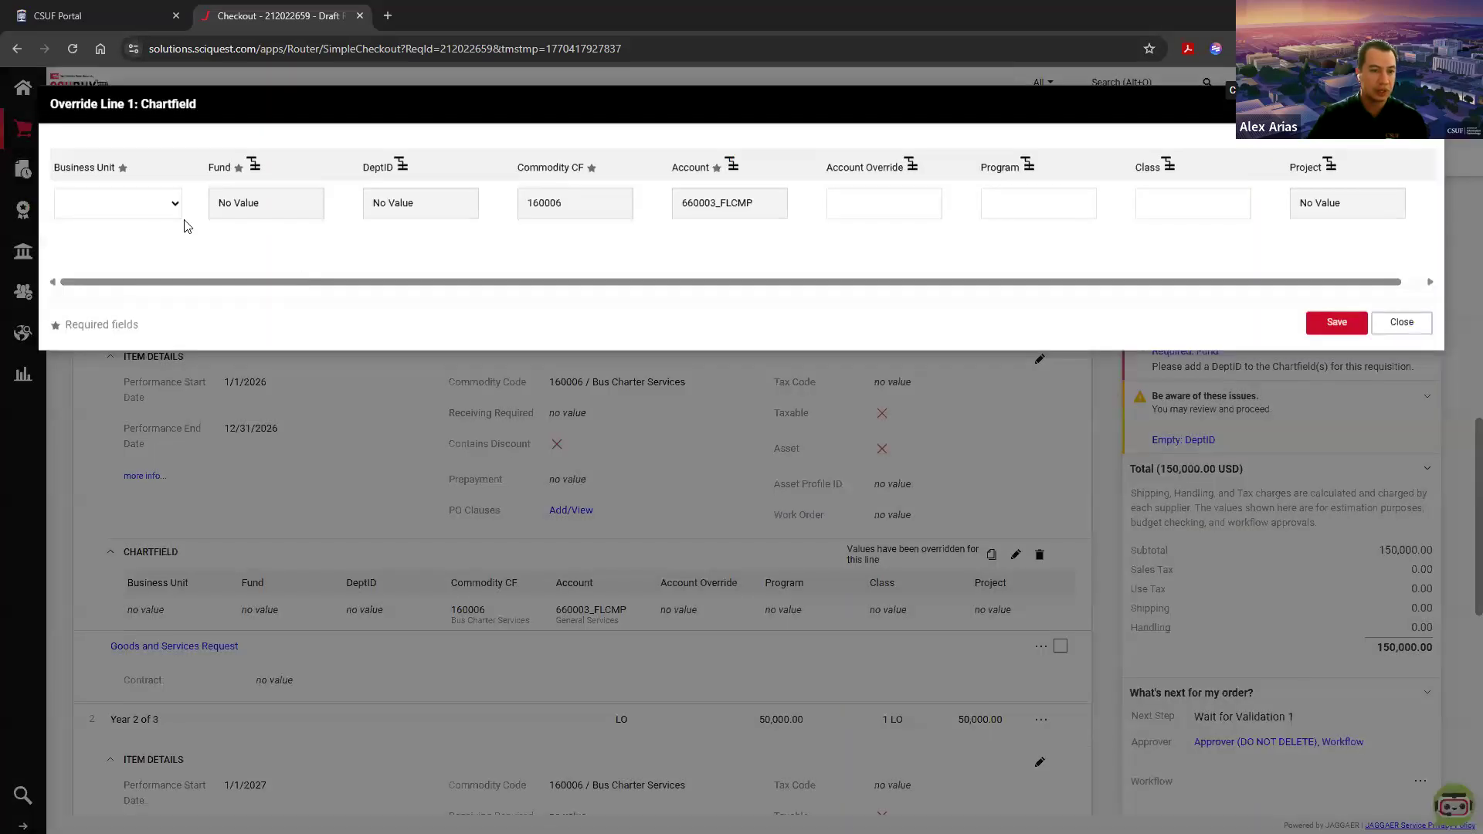
left_click(117, 209)
left_click(139, 268)
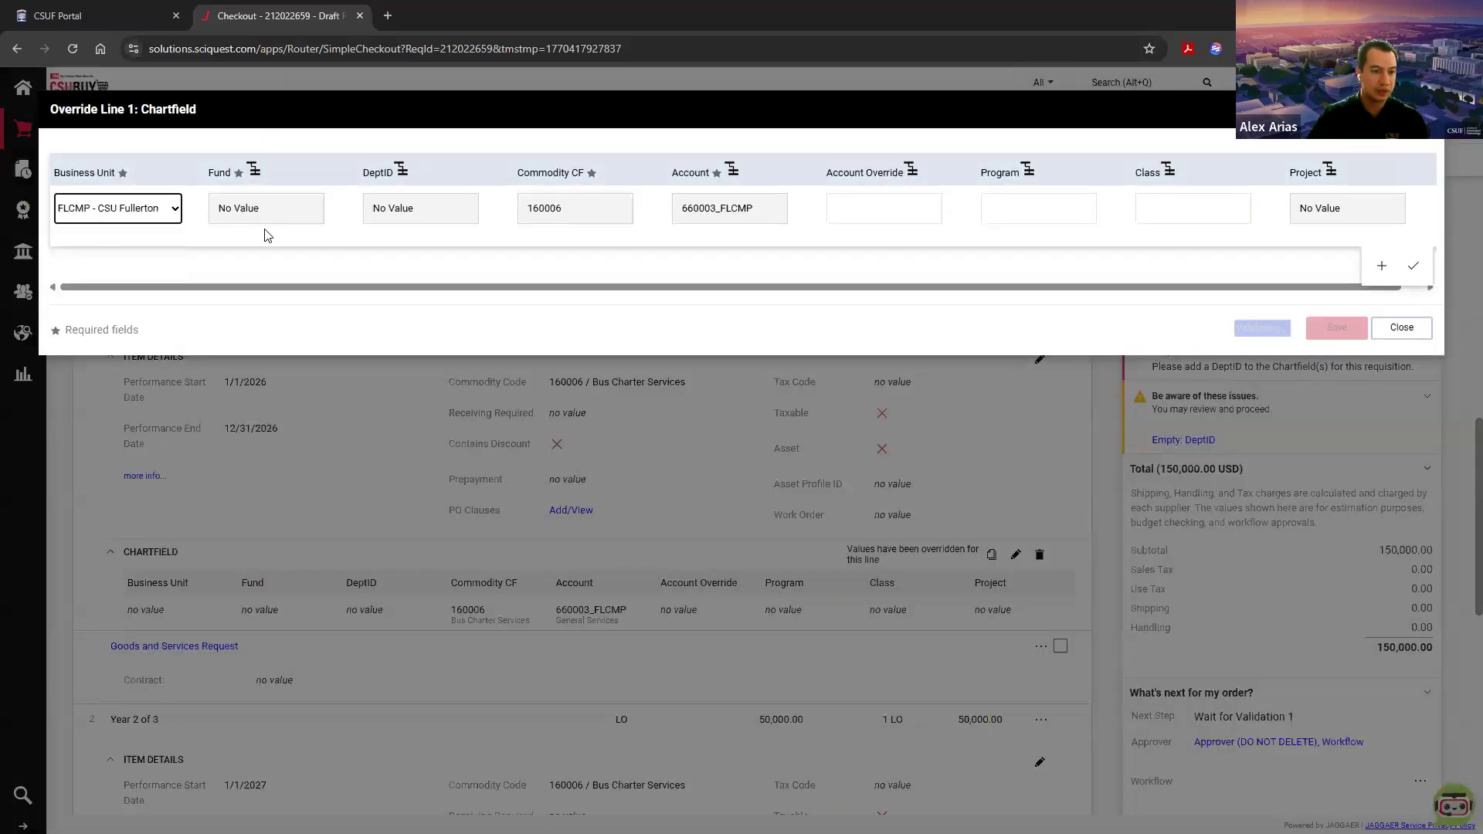
left_click(340, 208)
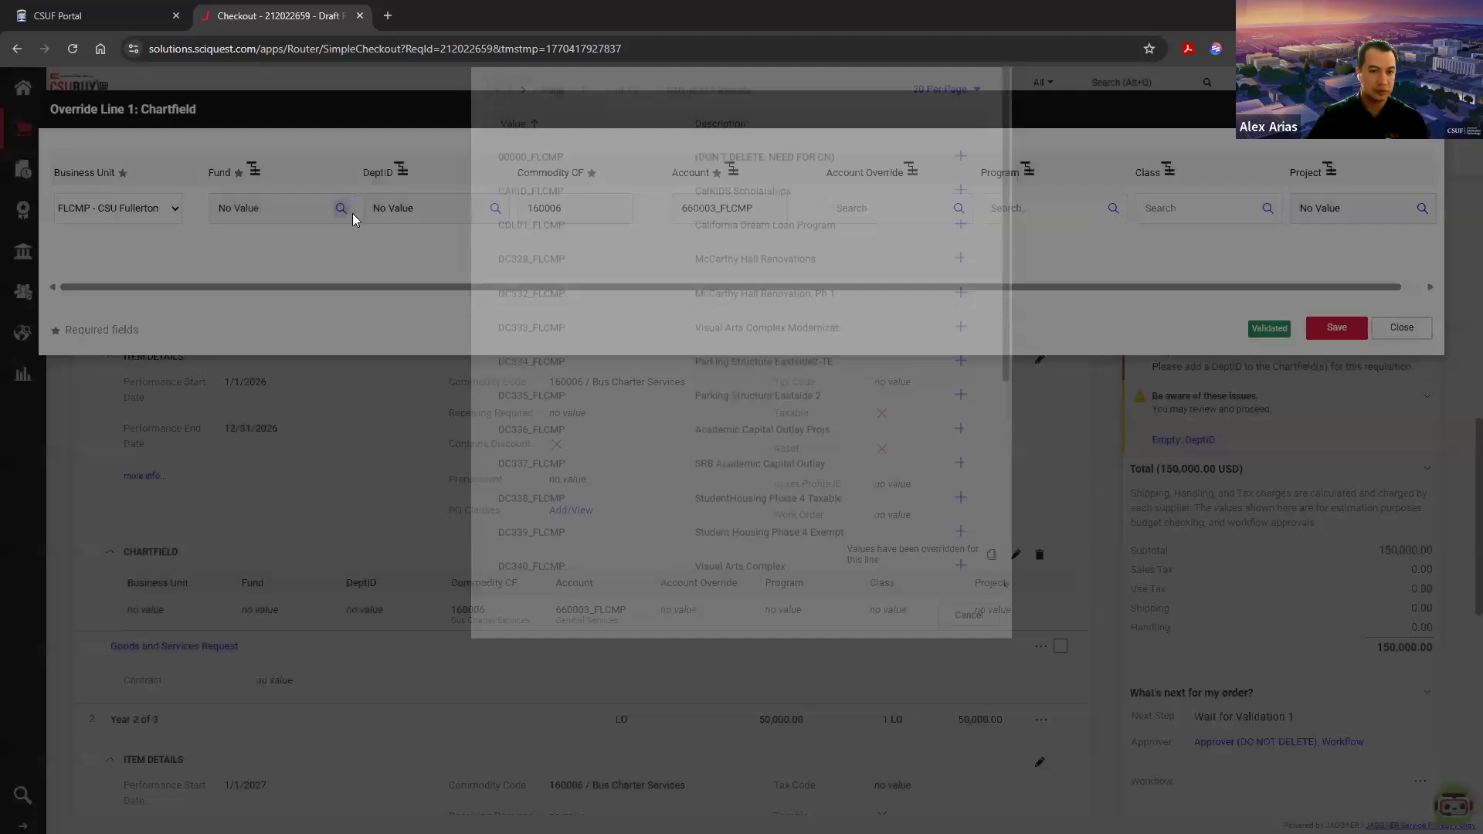
left_click(581, 153)
type("th")
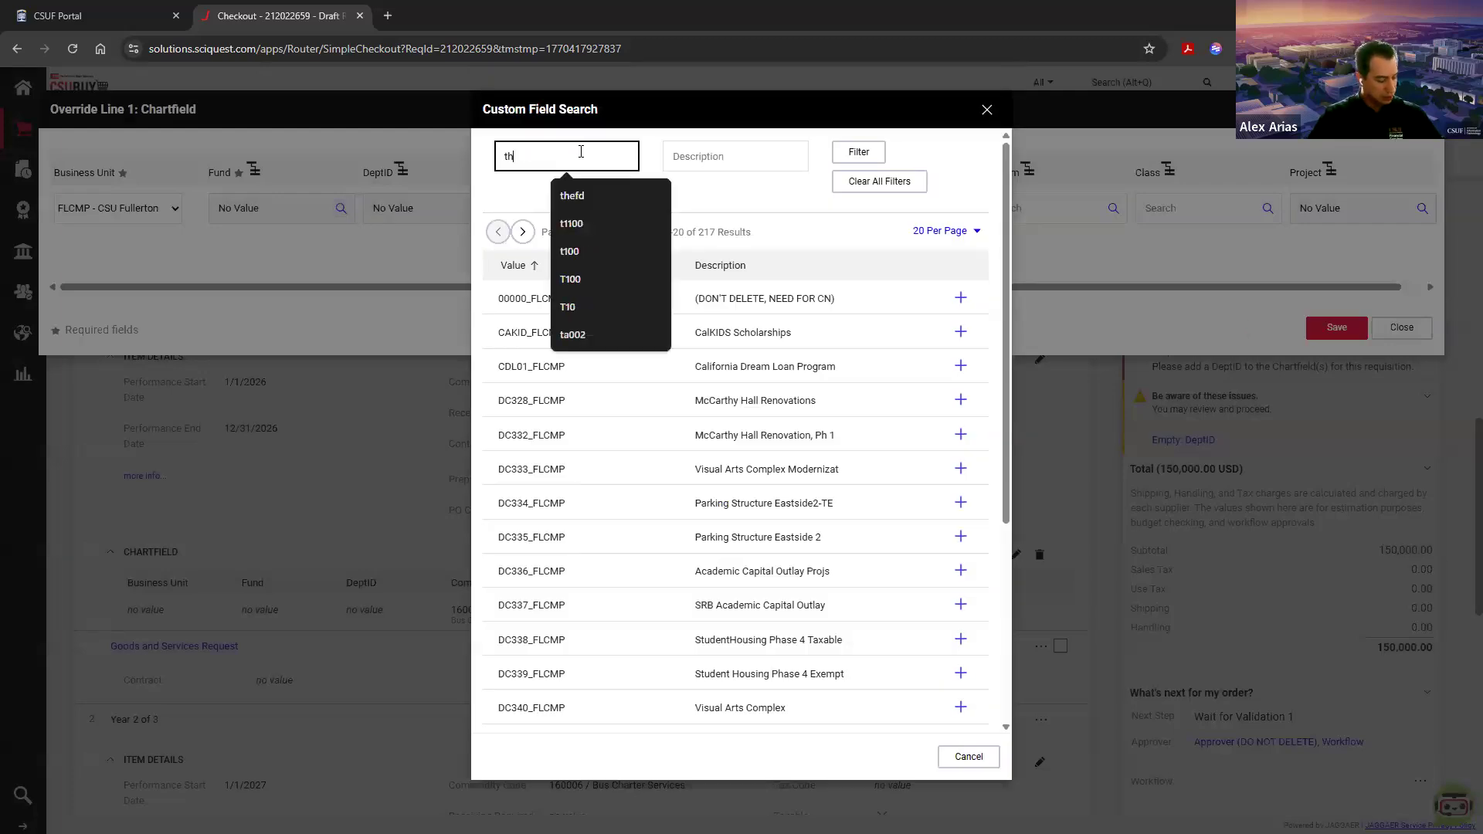
type("efd")
key("Return")
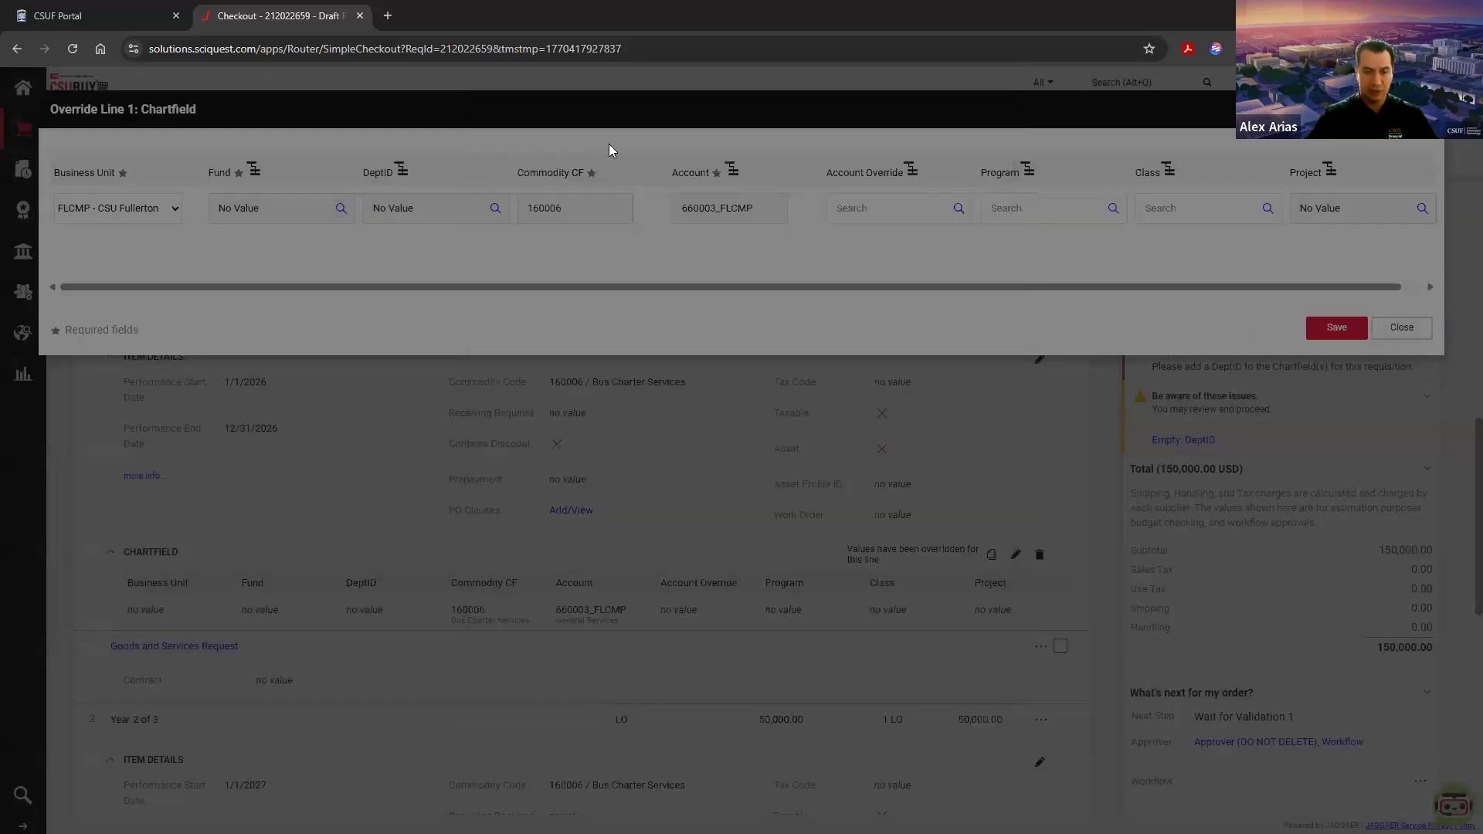
left_click(971, 260)
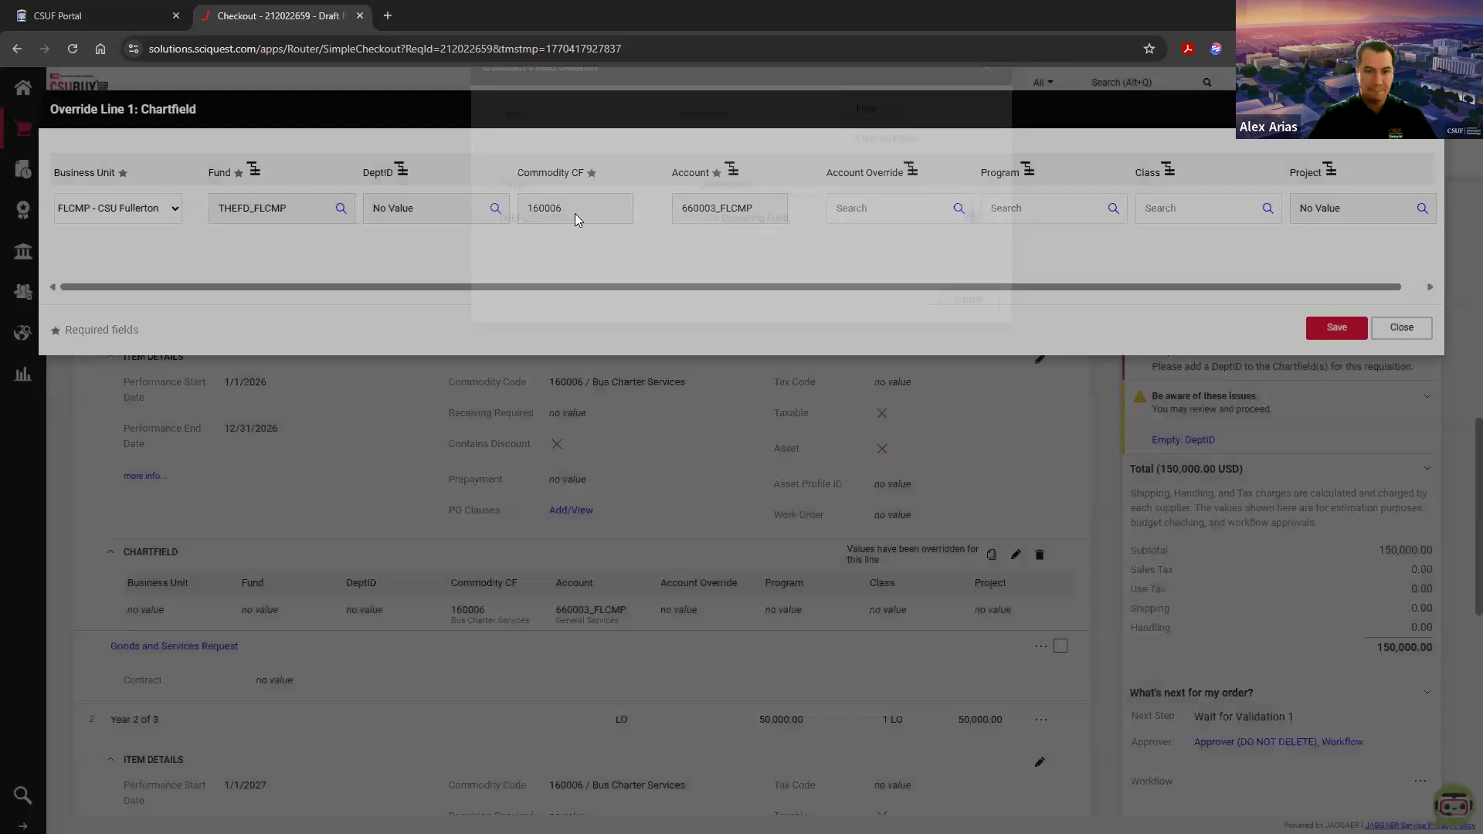
Step: Set the line 1 chartfield's DeptID to 10064_FLCMP and save the override
left_click(495, 209)
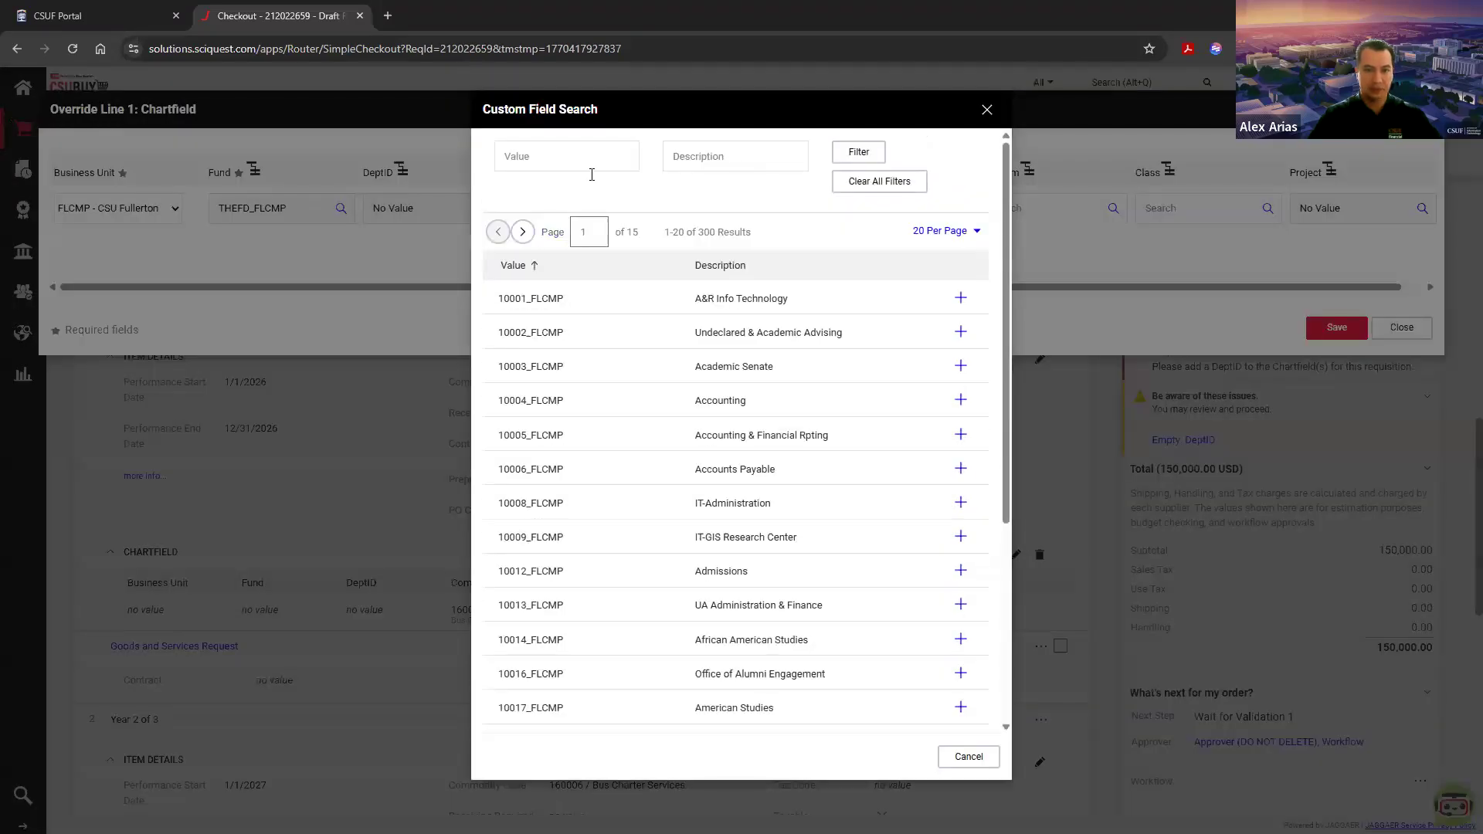
left_click(589, 166)
type("10064")
key("Return")
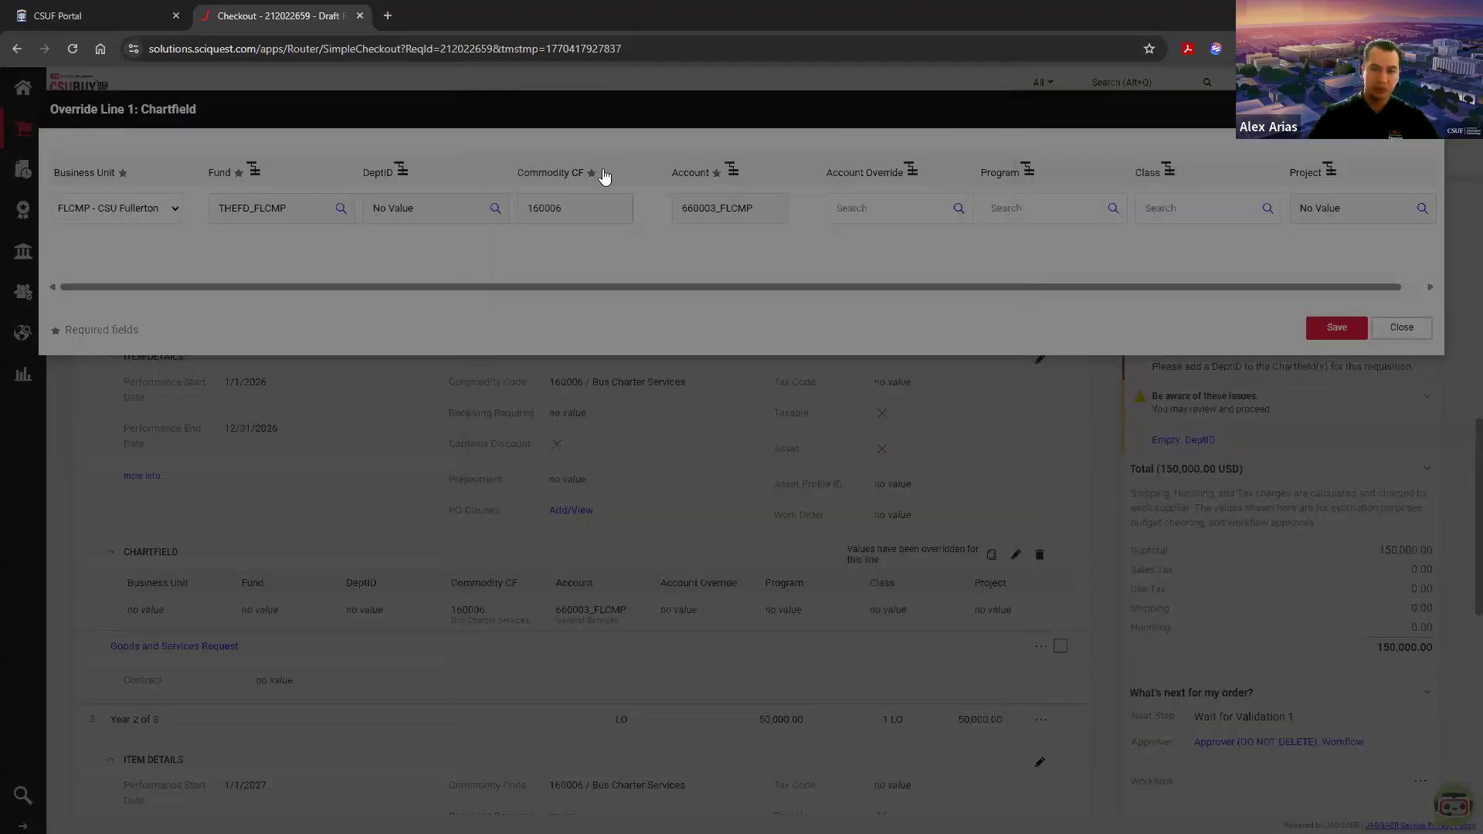
left_click(971, 248)
left_click(1334, 330)
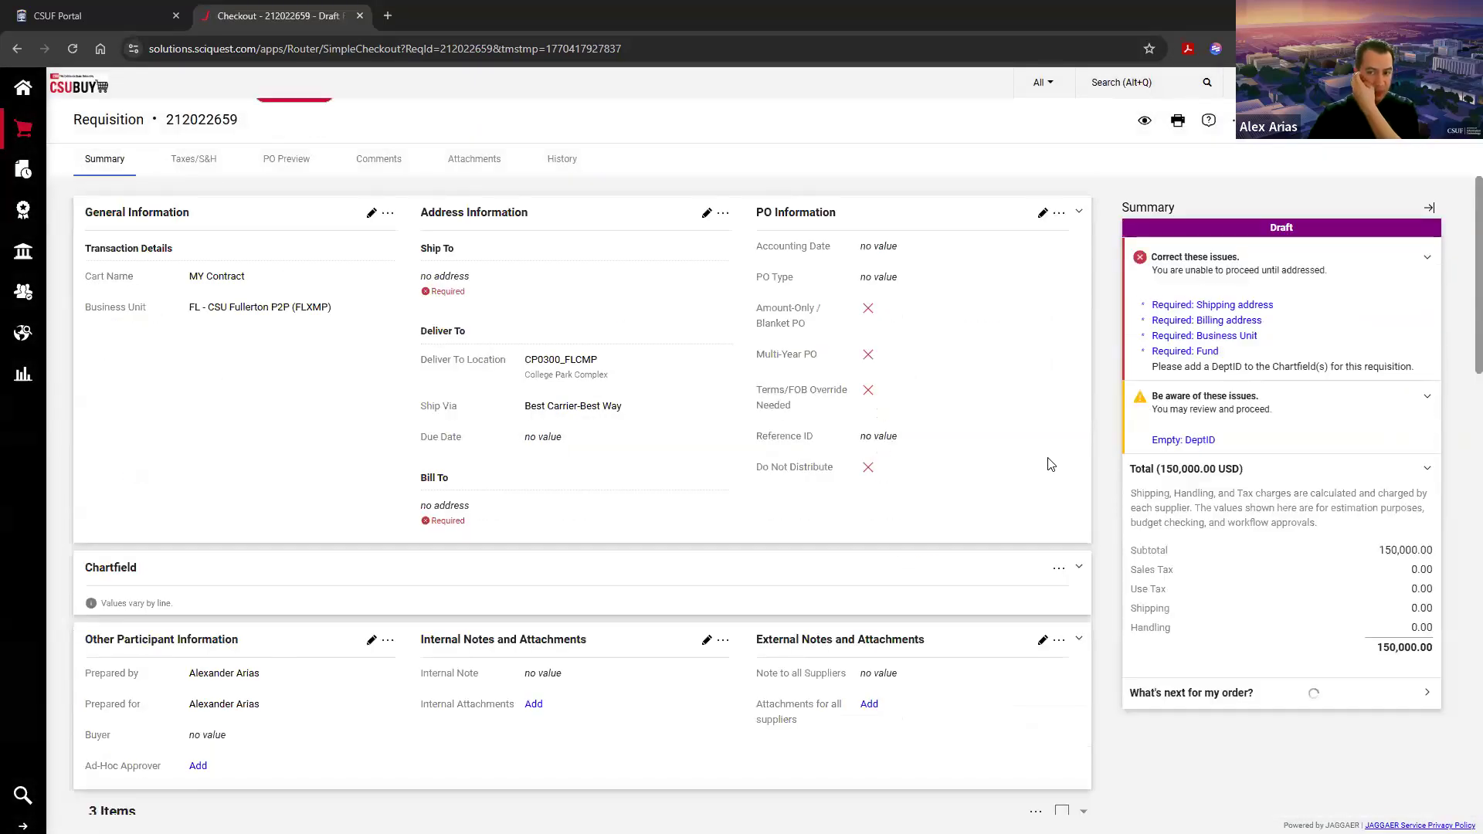
Step: Start copying the line 1 chartfield to other lines, leaving Commodity CF, Account and Account Override out of the copied values
scroll(1050, 464, "down", 10)
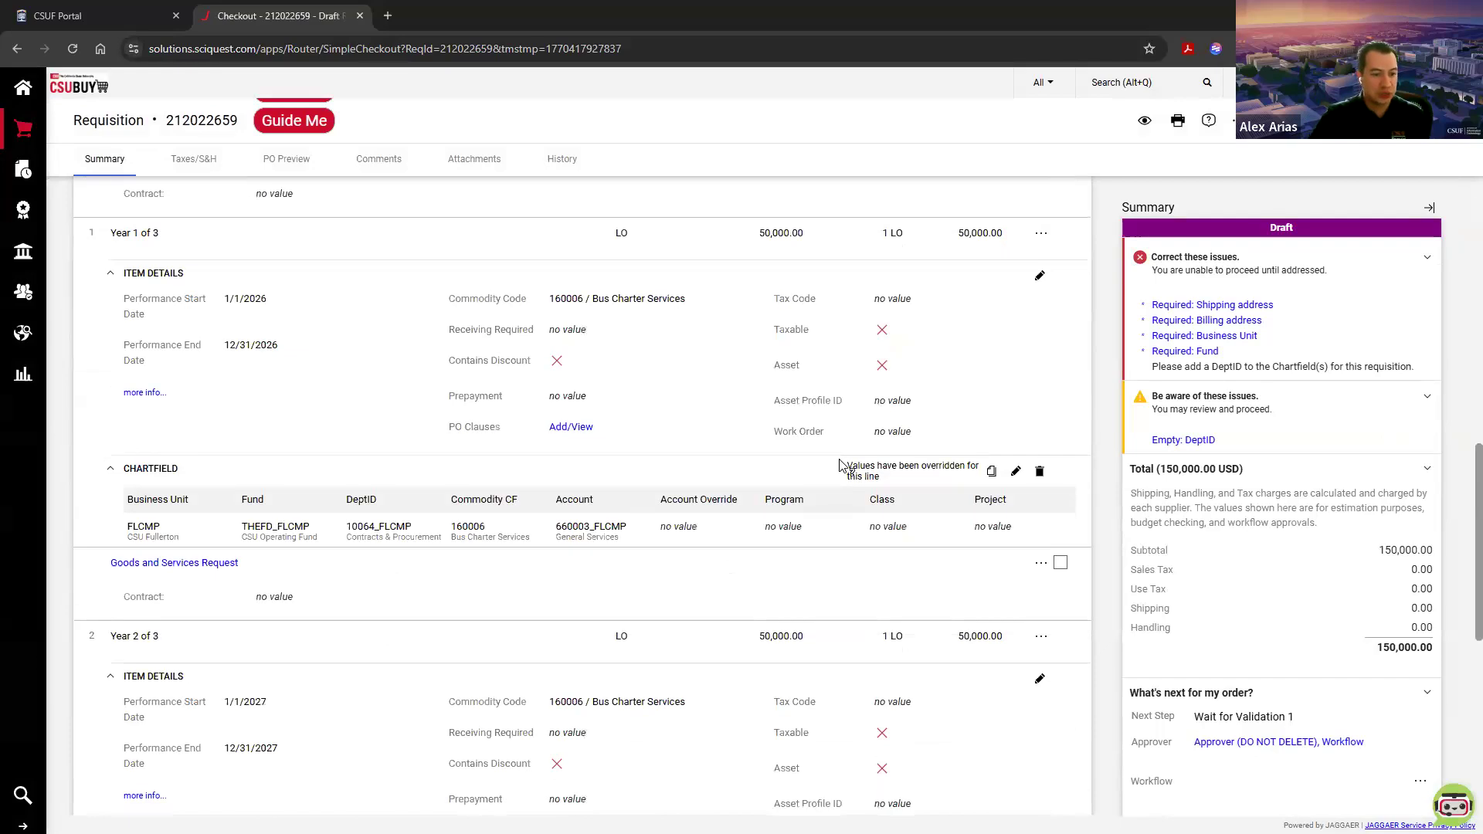
left_click_drag(122, 532, 278, 532)
left_click(377, 538)
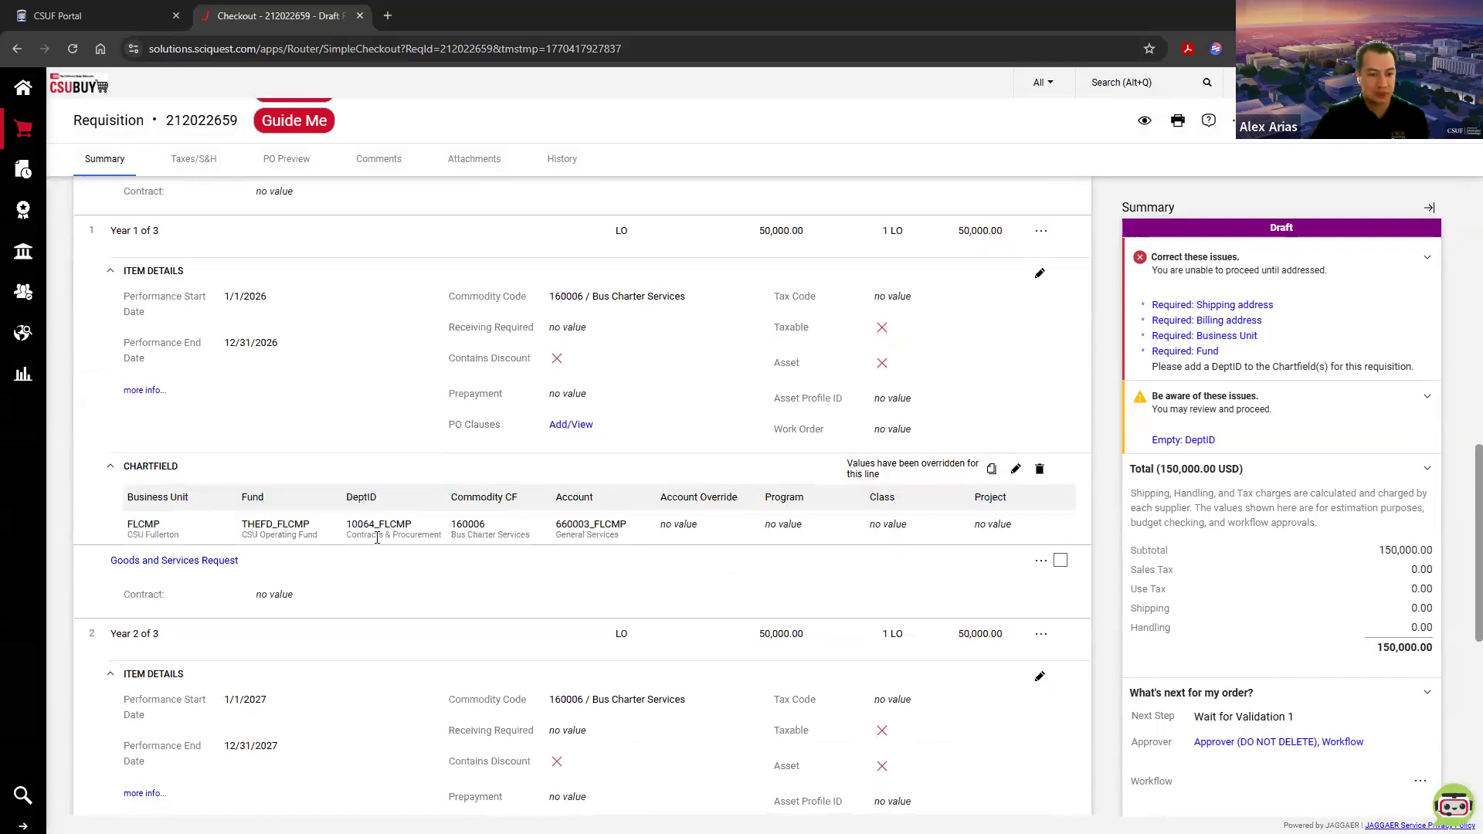
left_click(992, 471)
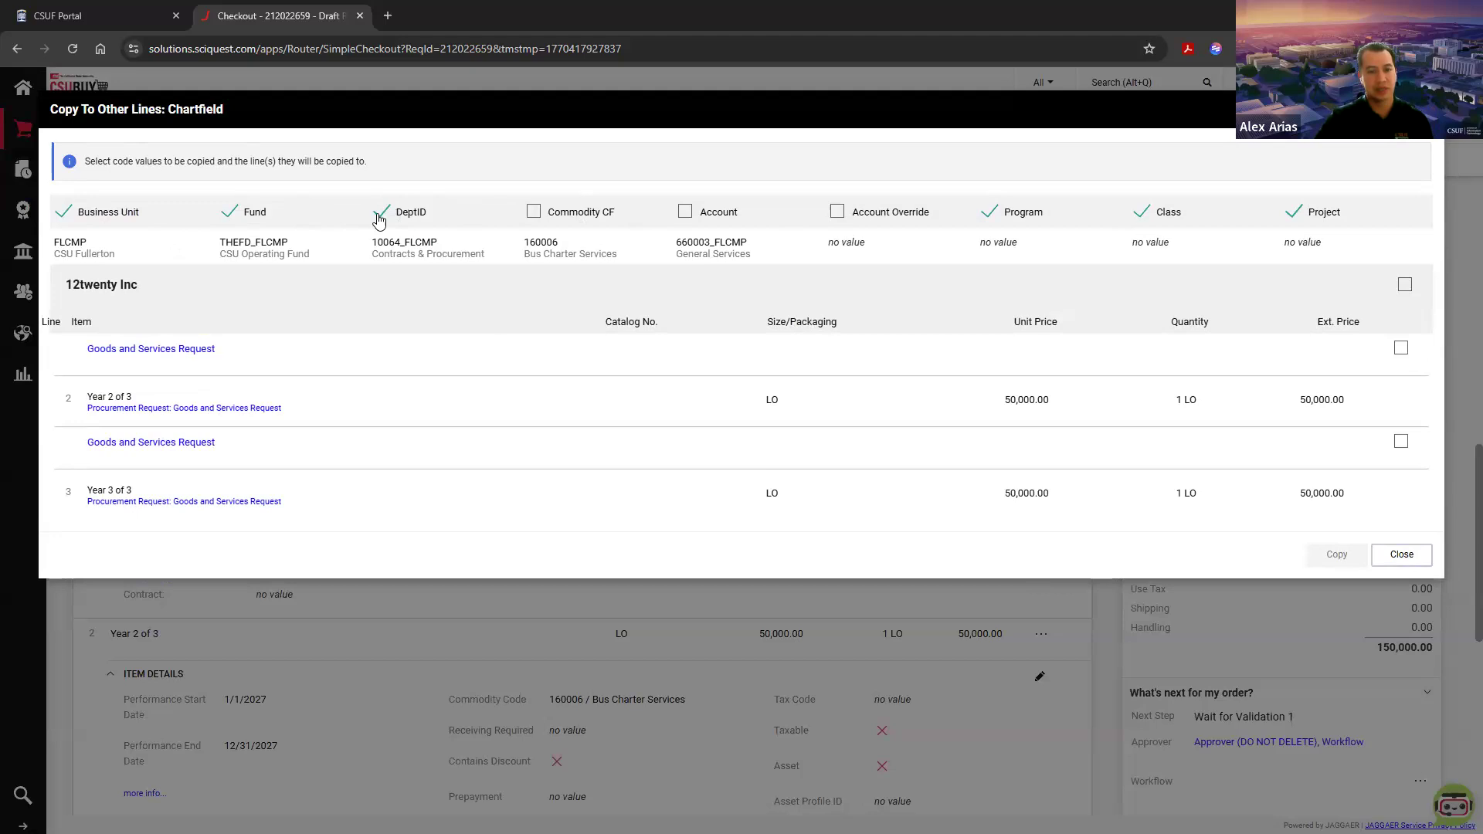
left_click(533, 220)
left_click(685, 219)
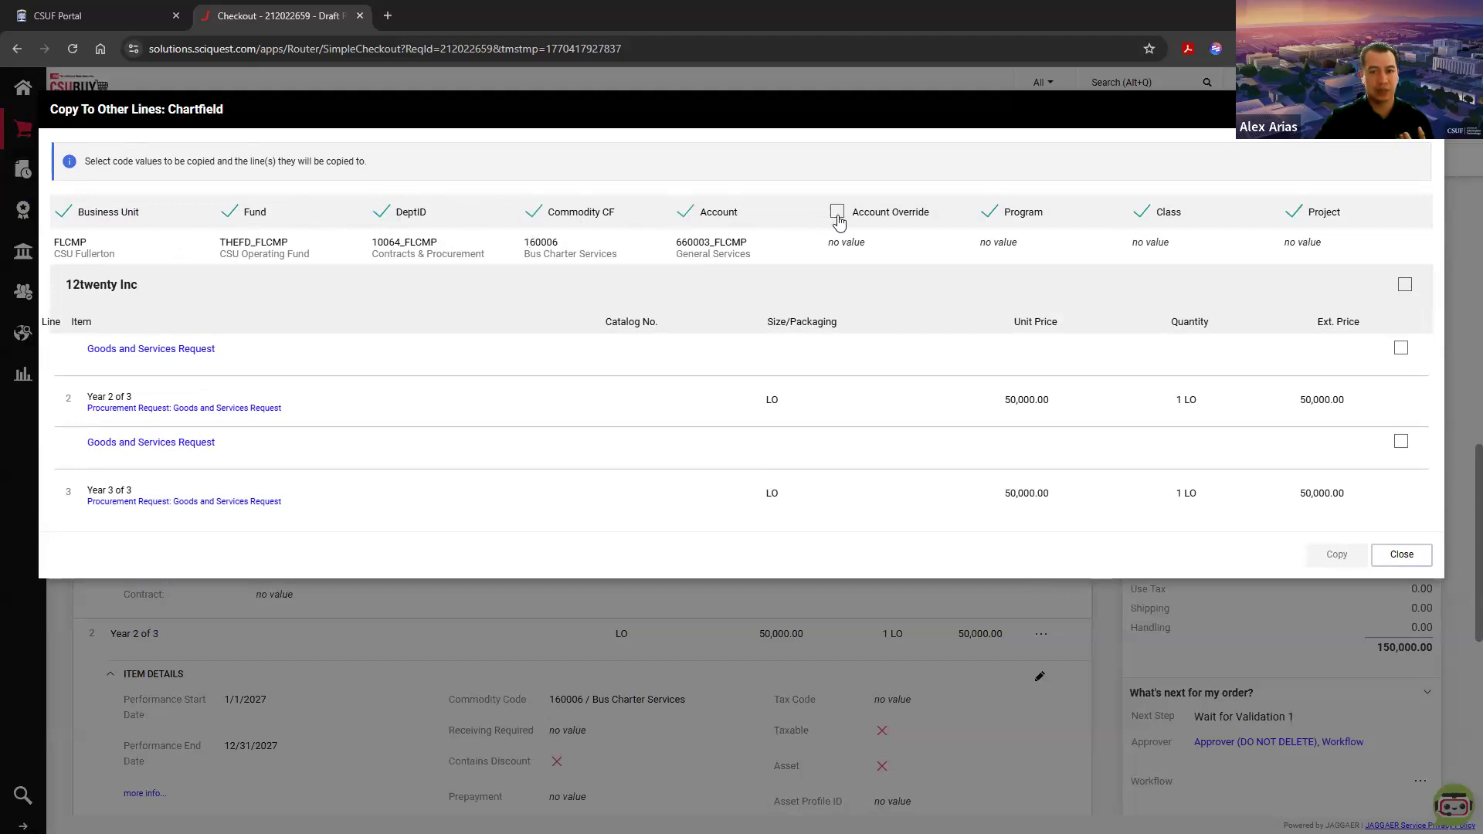
left_click(534, 215)
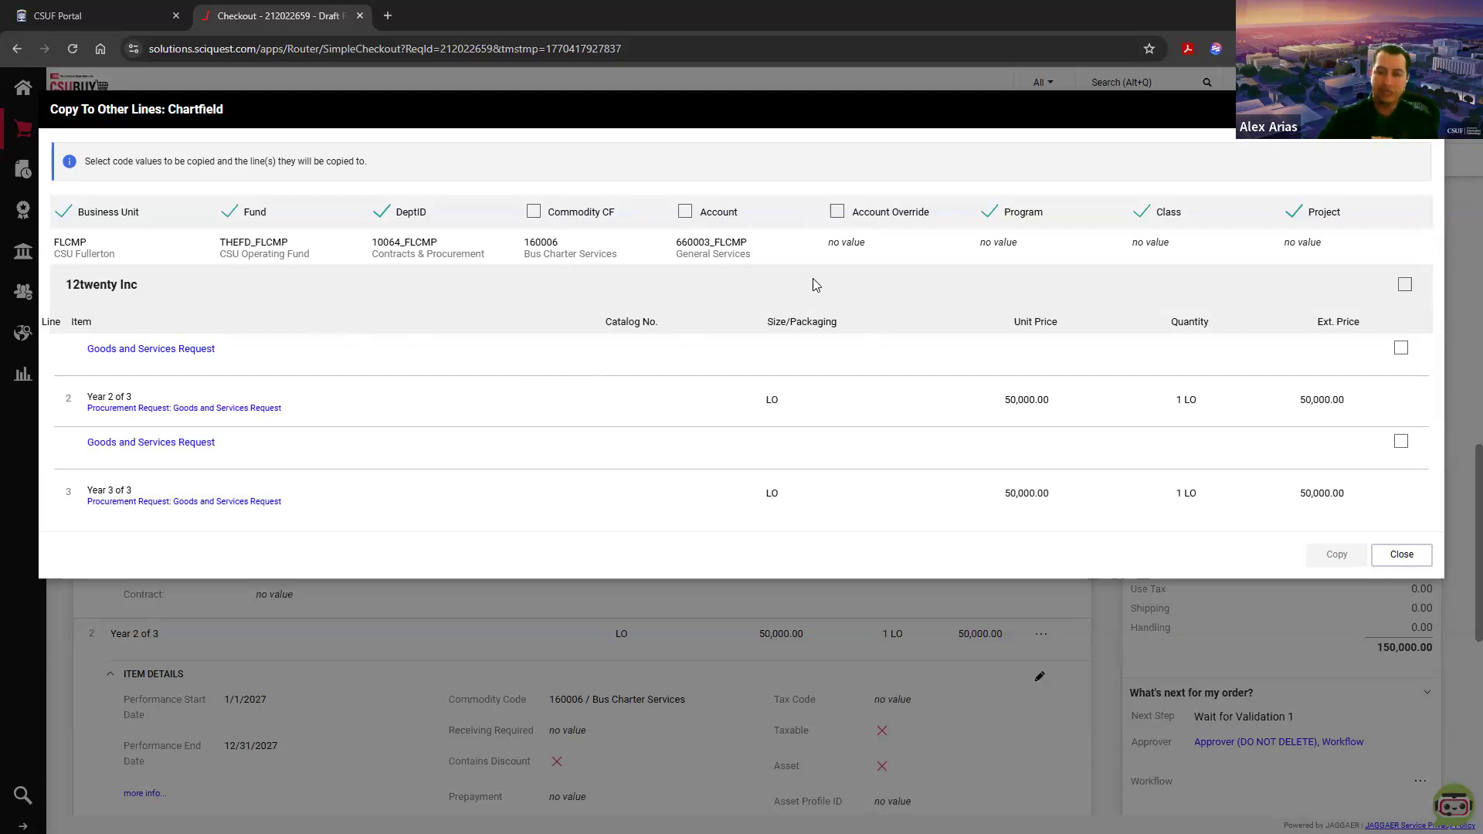
Step: Select the Year 2 of 3 and Year 3 of 3 lines as targets and copy the chartfield values to them
left_click(1405, 286)
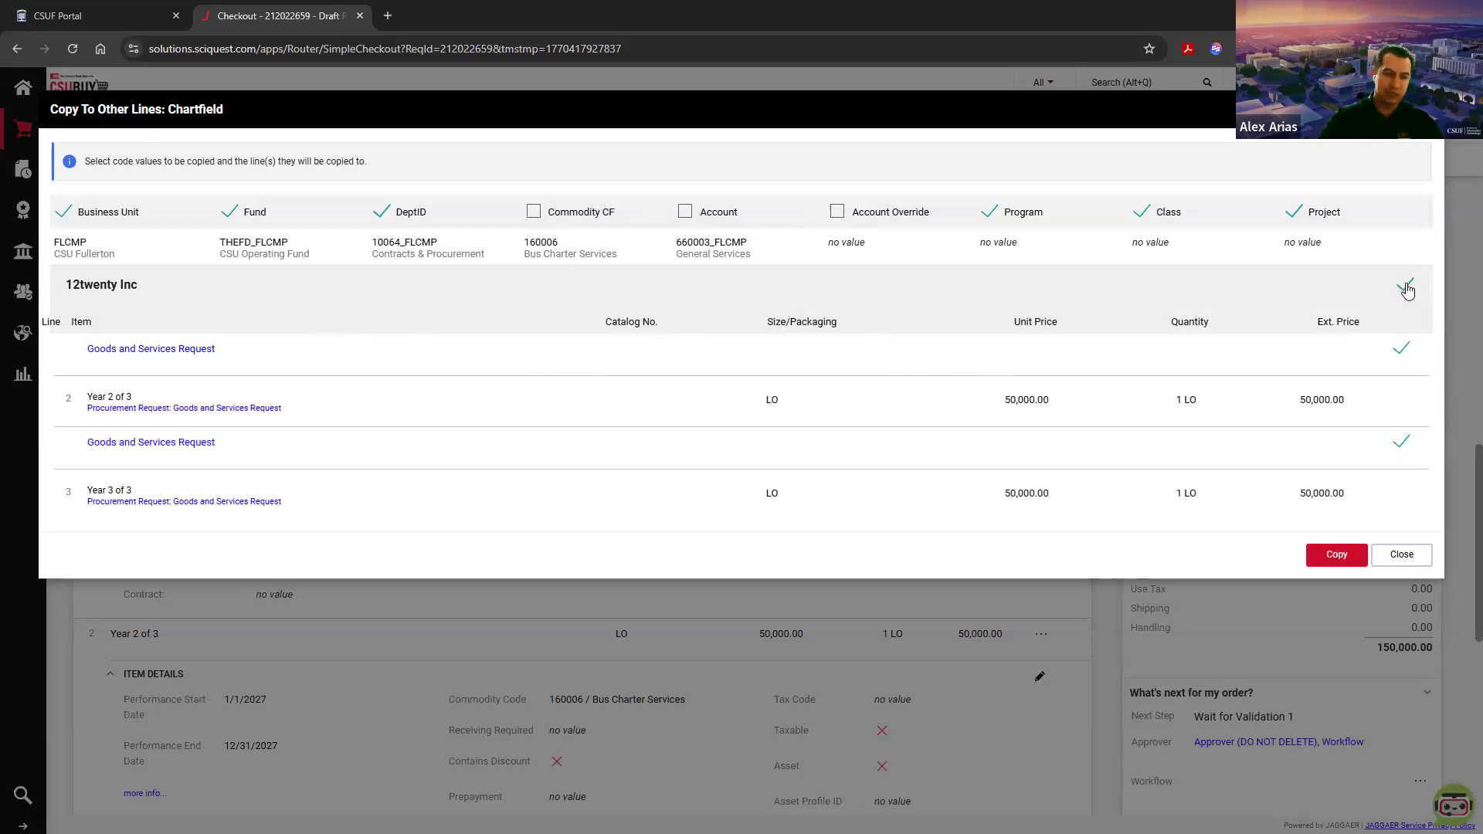
left_click(1405, 286)
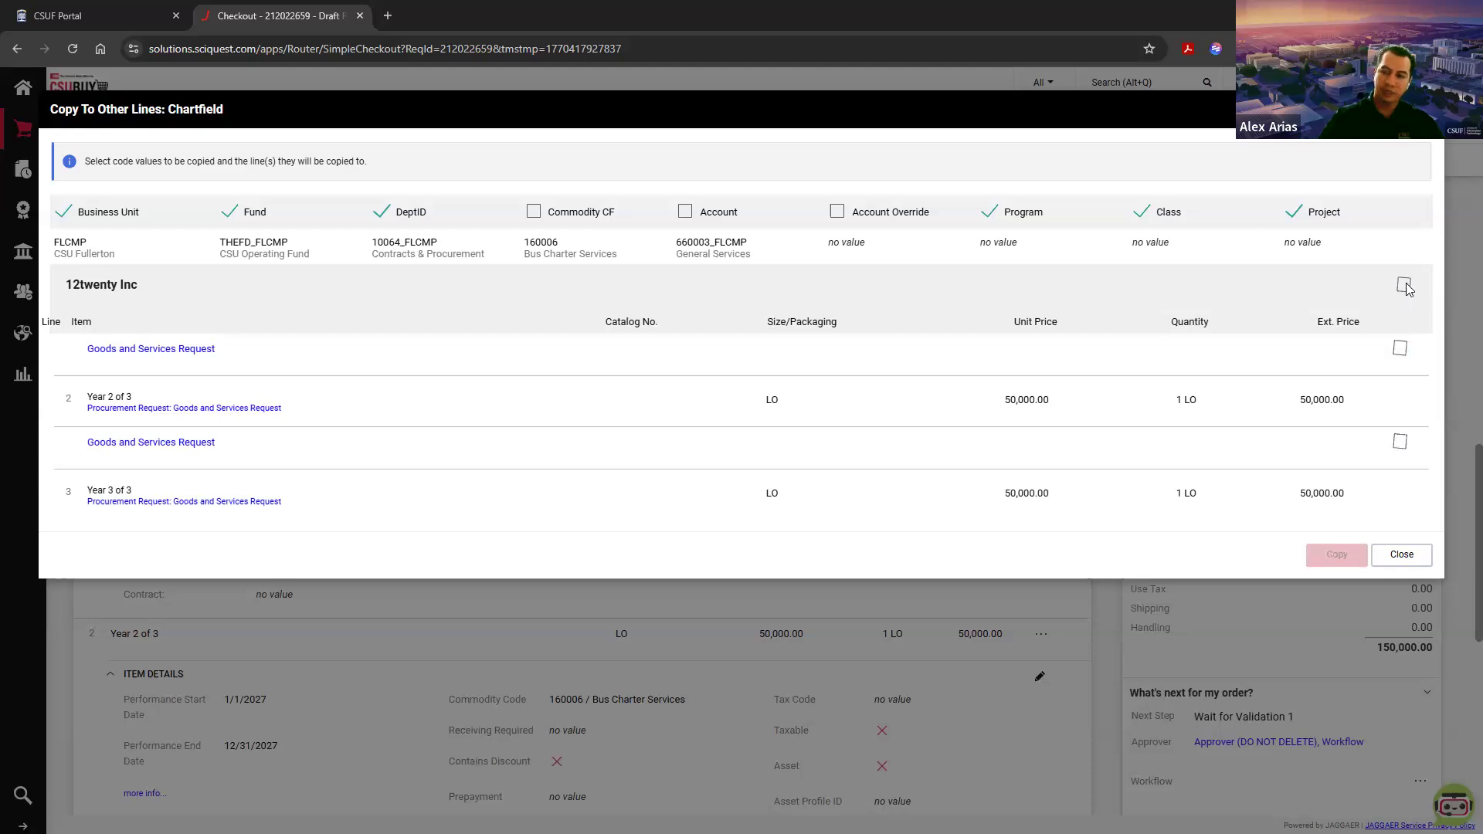
left_click(1401, 349)
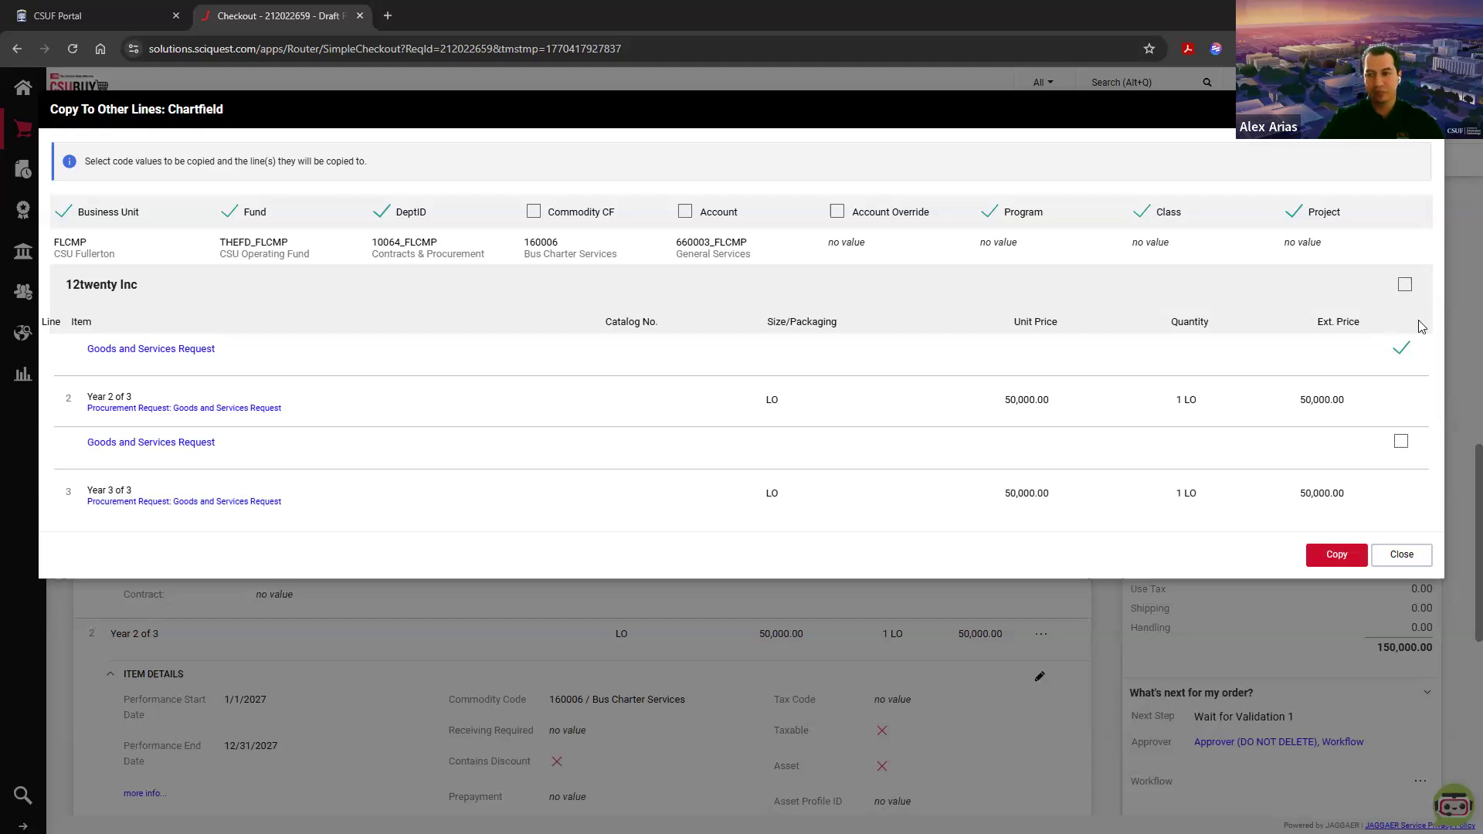
left_click(1405, 284)
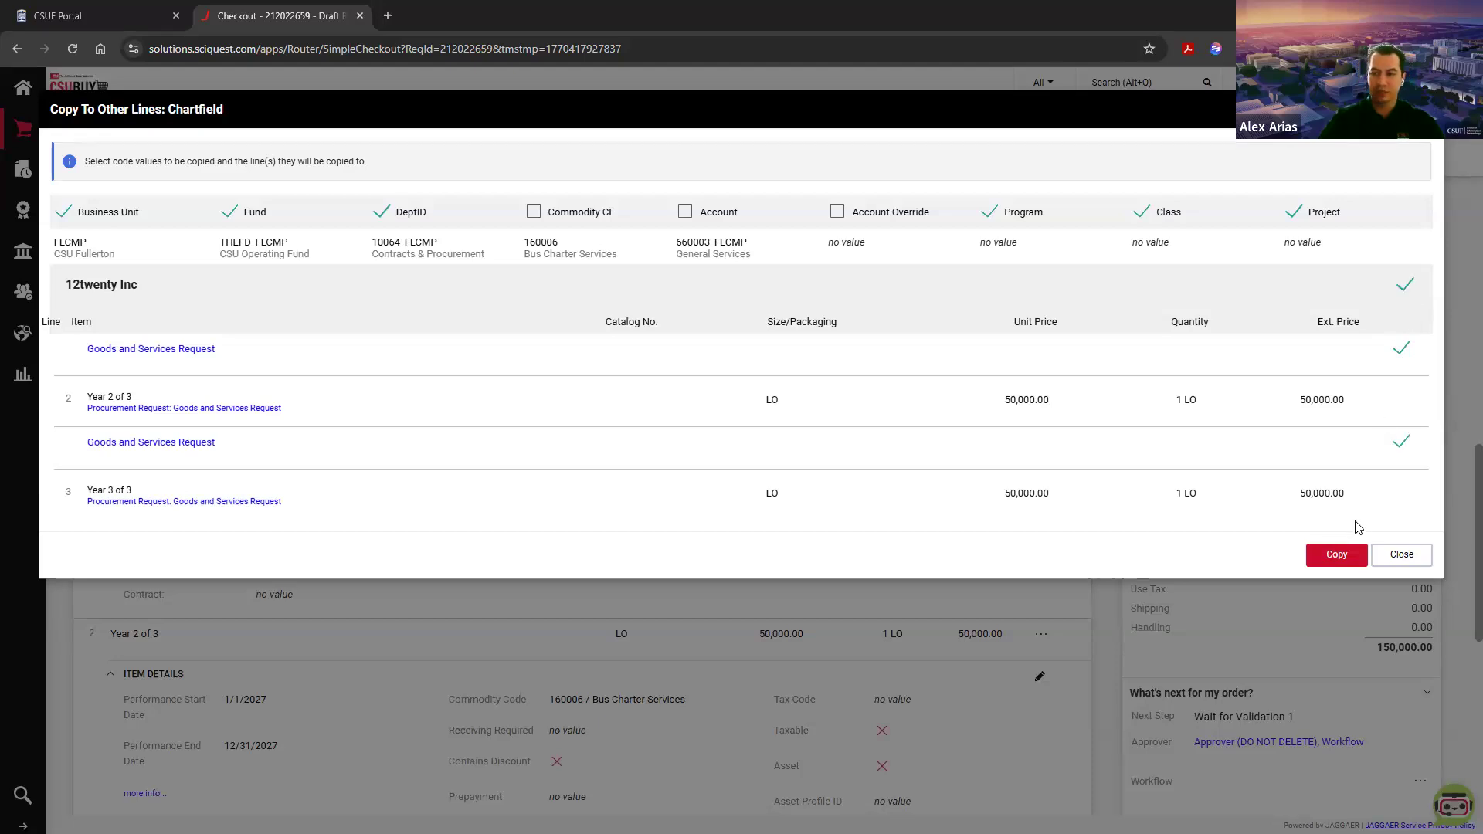
left_click(1338, 558)
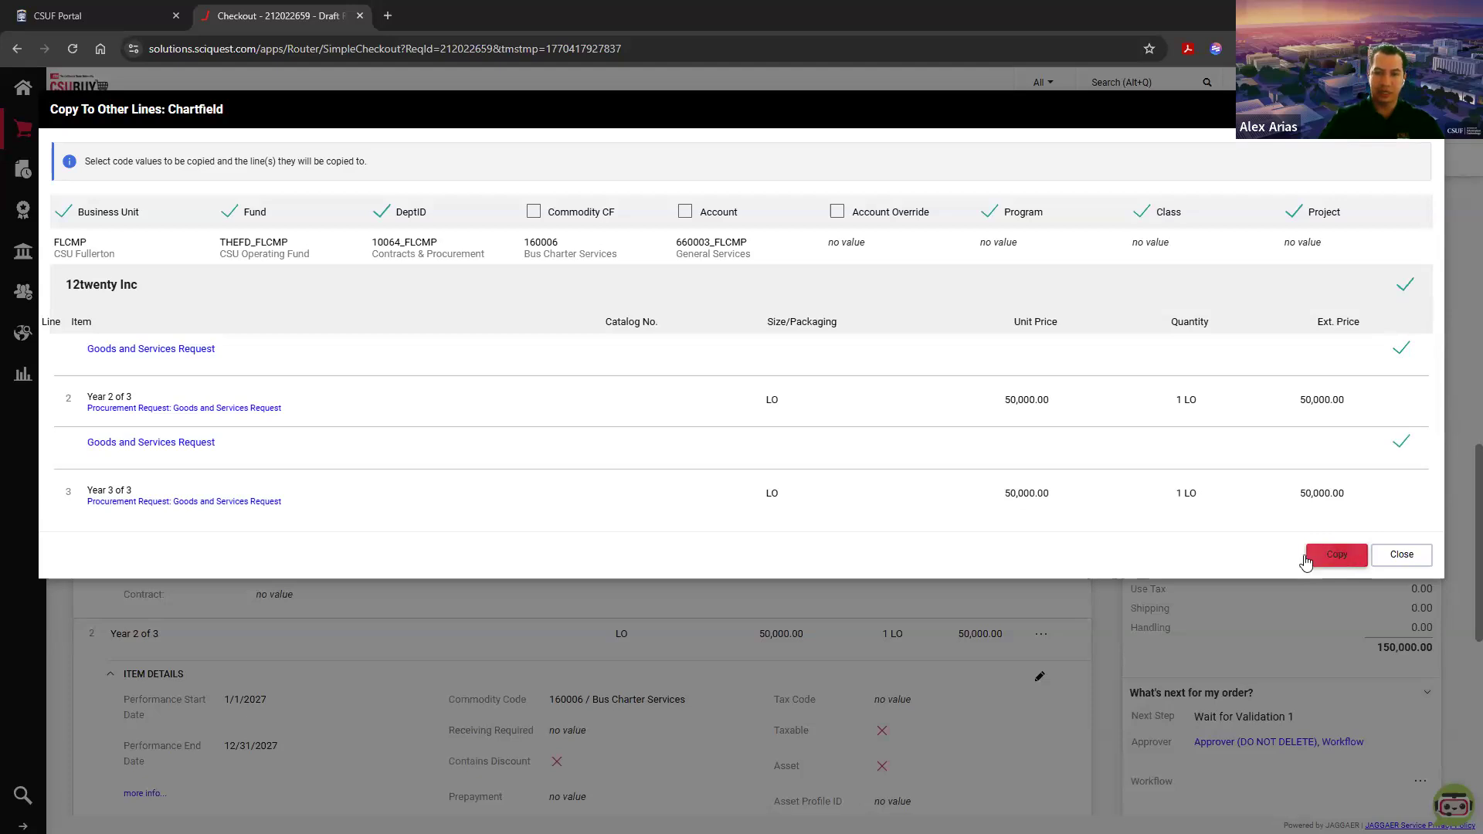
left_click(848, 192)
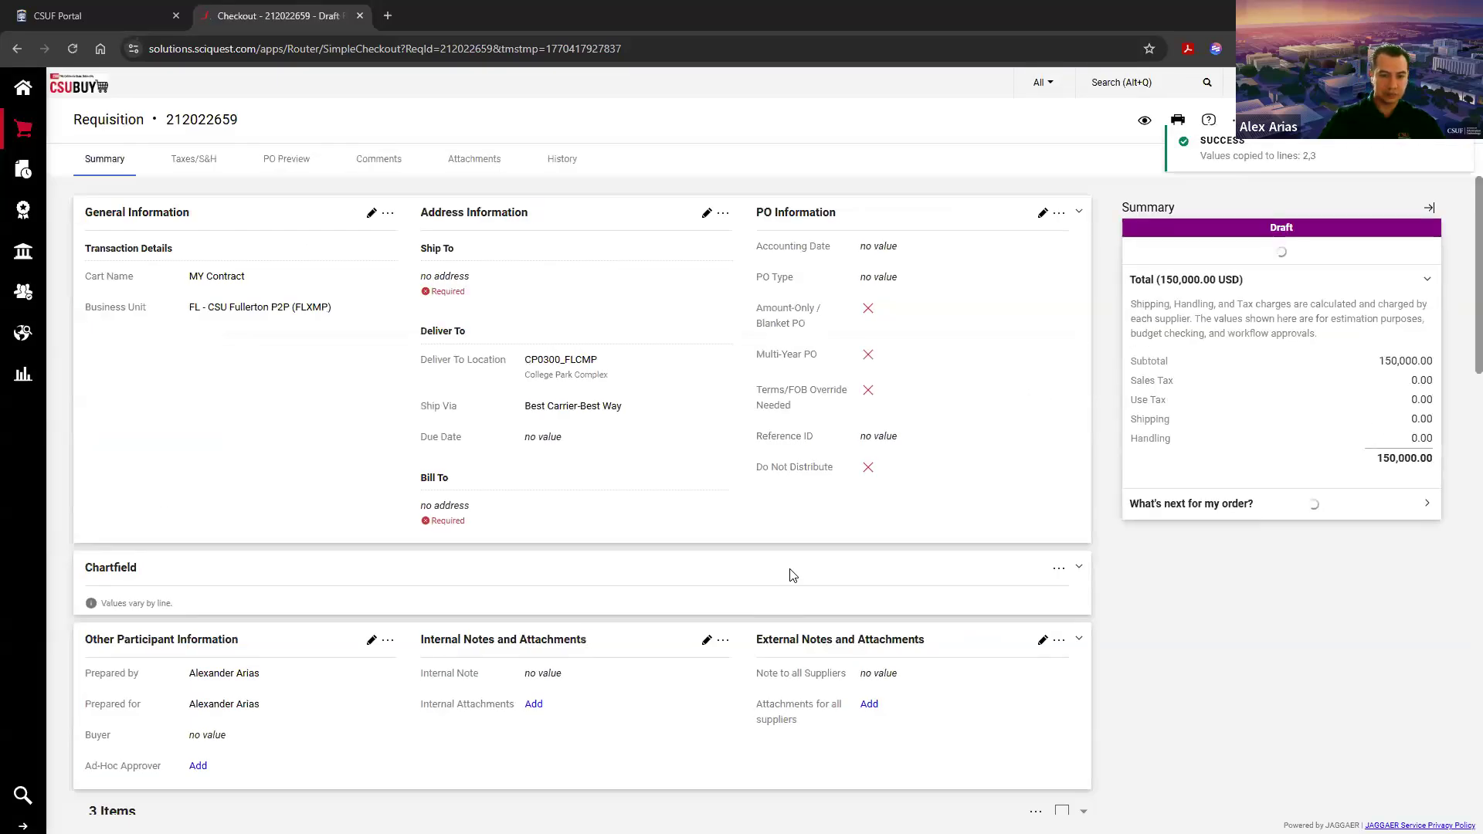
Step: Check the copied chartfield values on the Year 2 and Year 3 lines
scroll(794, 576, "up", 3)
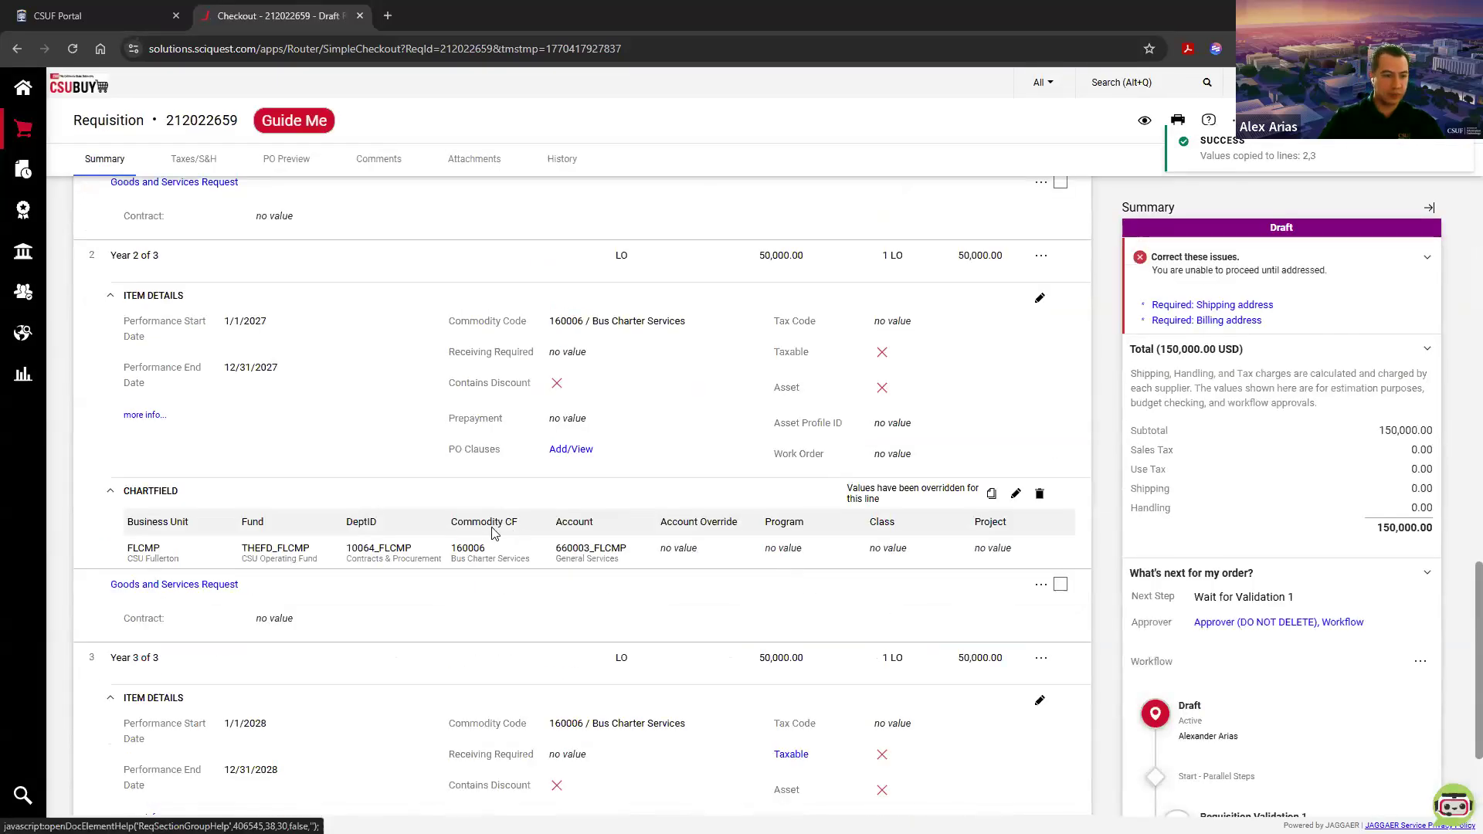
left_click_drag(122, 548, 476, 586)
scroll(477, 587, "down", 3)
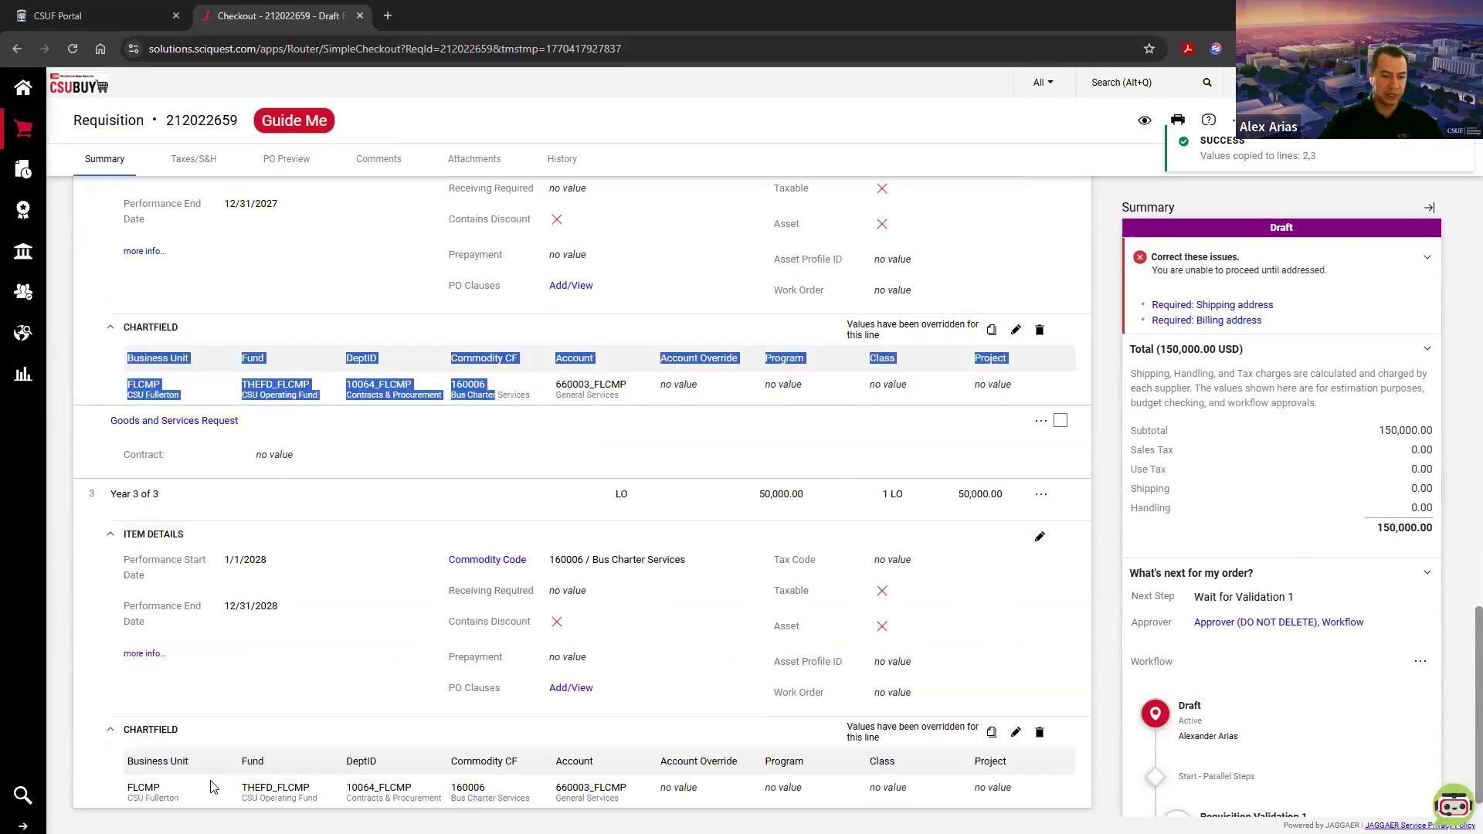
left_click(170, 782)
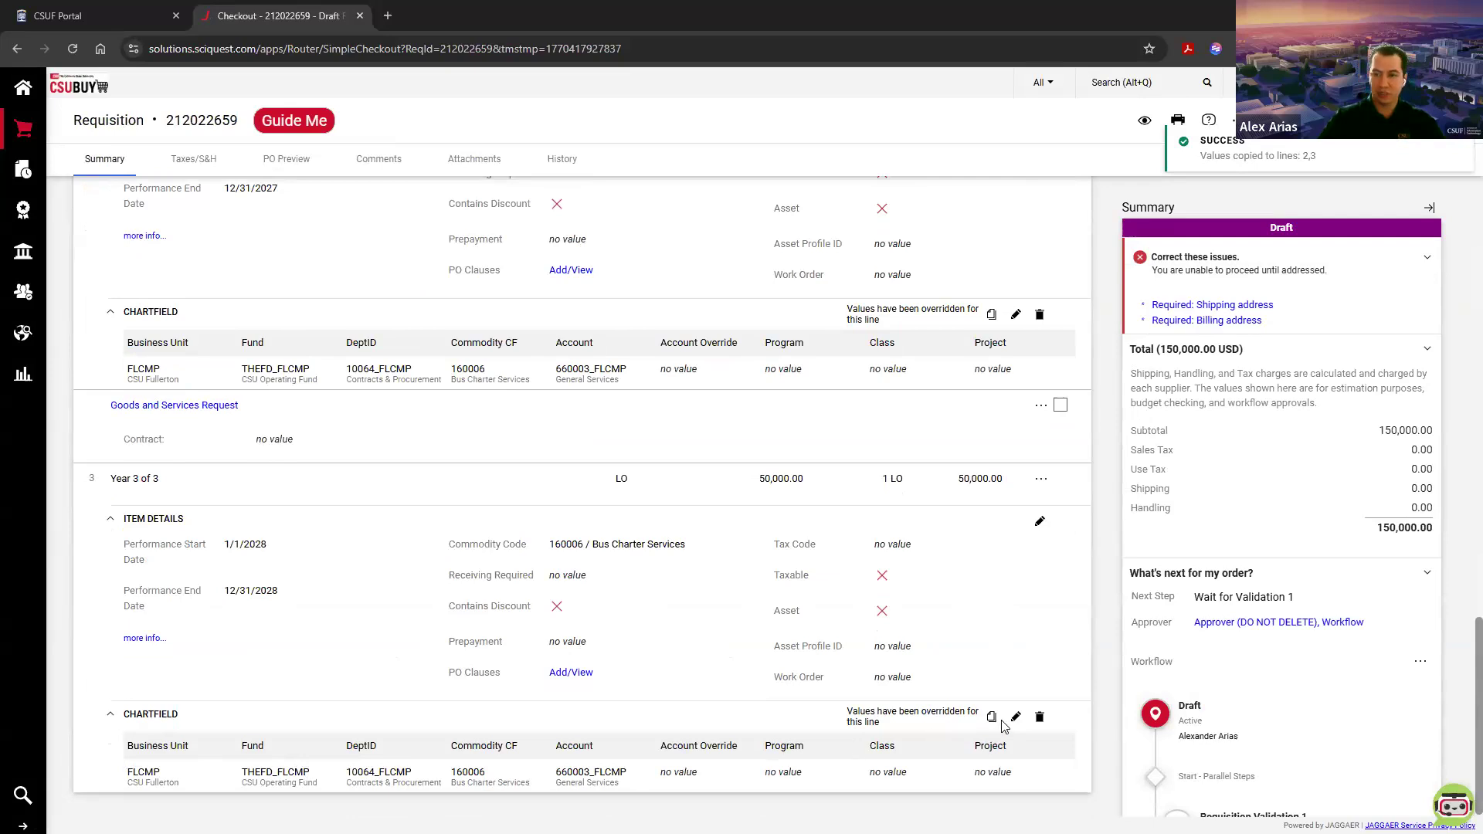
scroll(1004, 727, "up", 10)
scroll(1003, 726, "up", 10)
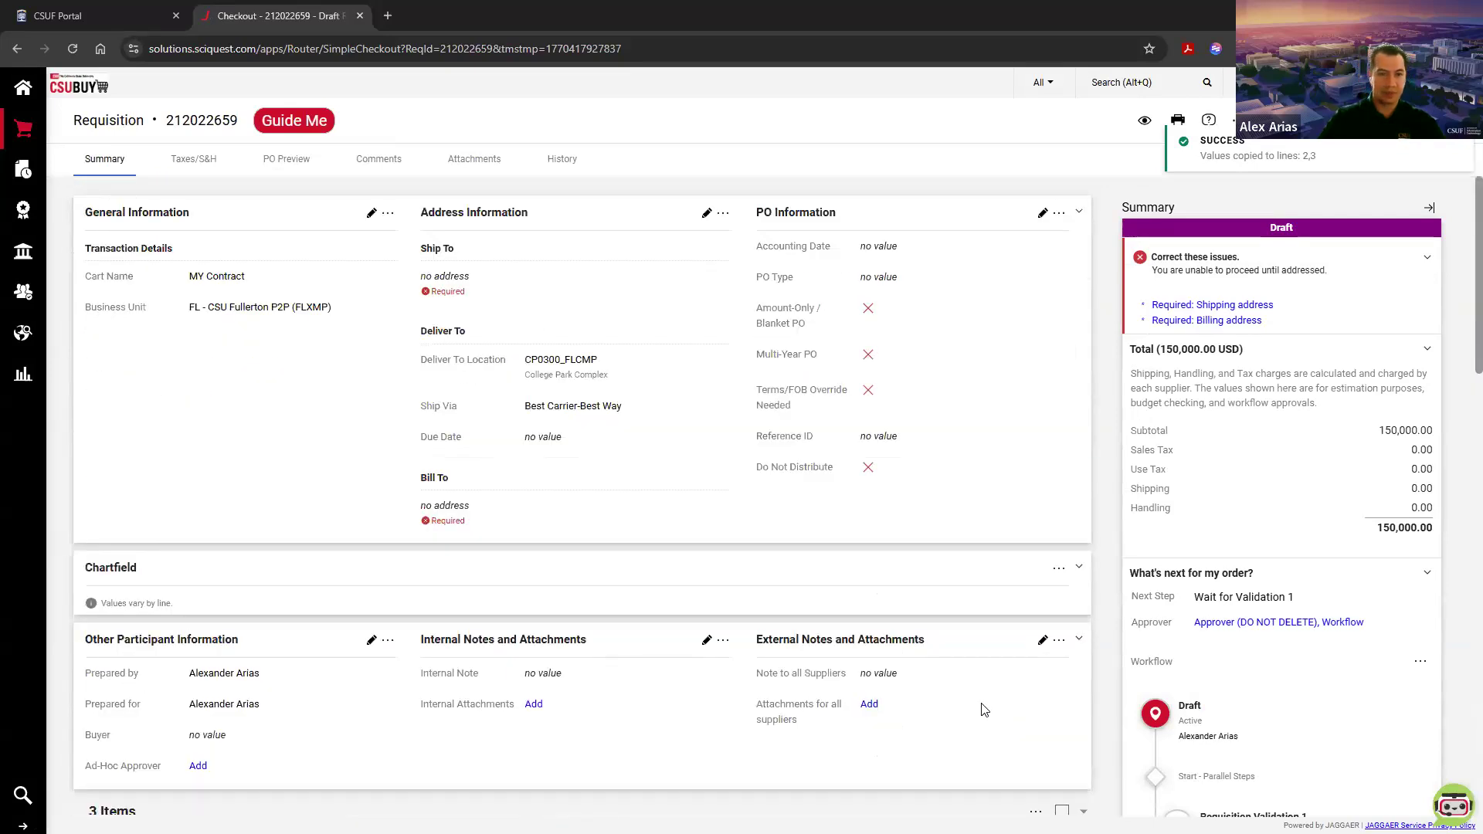
Step: Look over the requisition's attachments page, then the internal and external notes and attachments sections of its summary
left_click(483, 175)
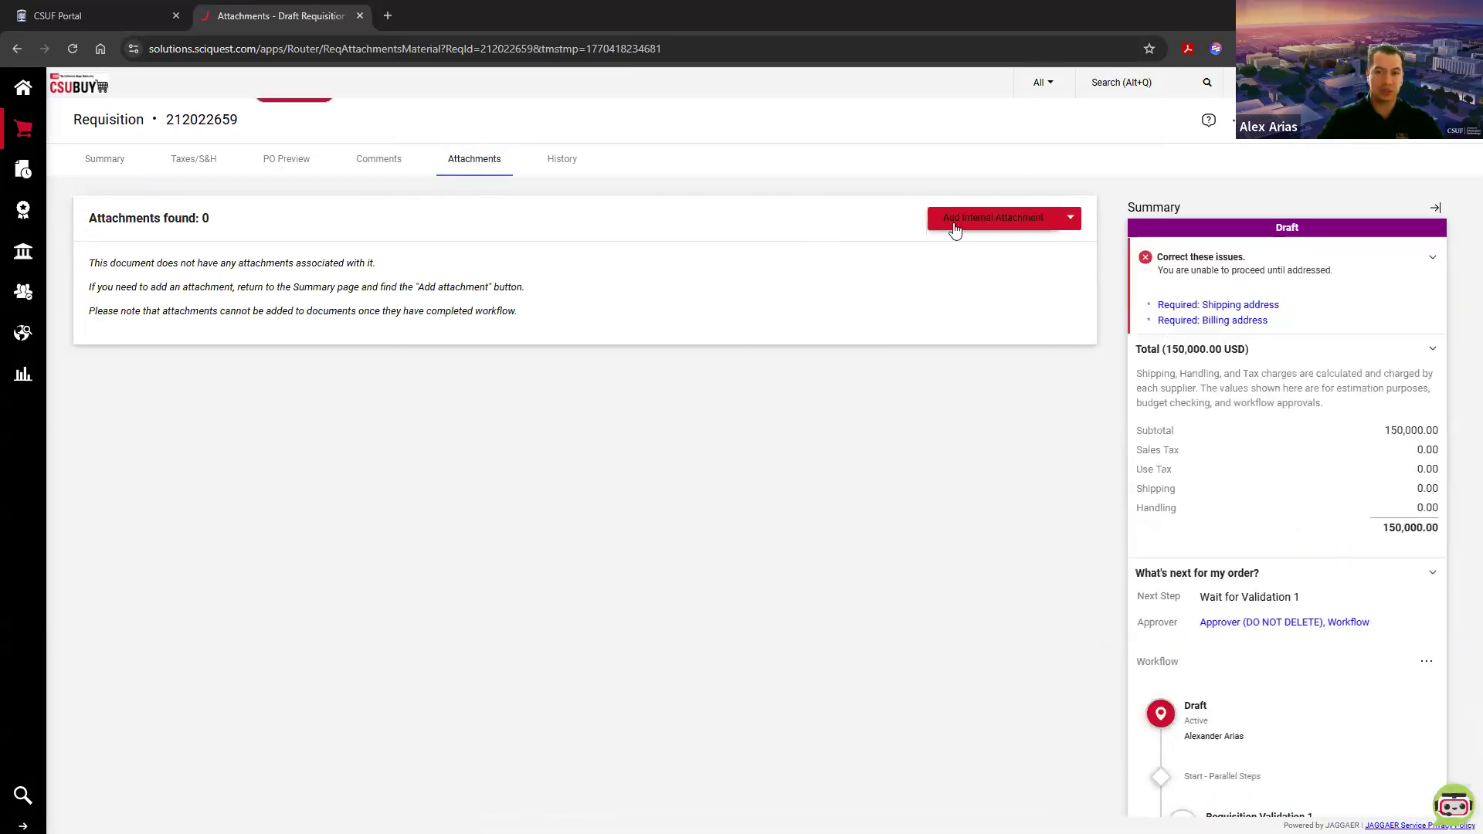
left_click(106, 161)
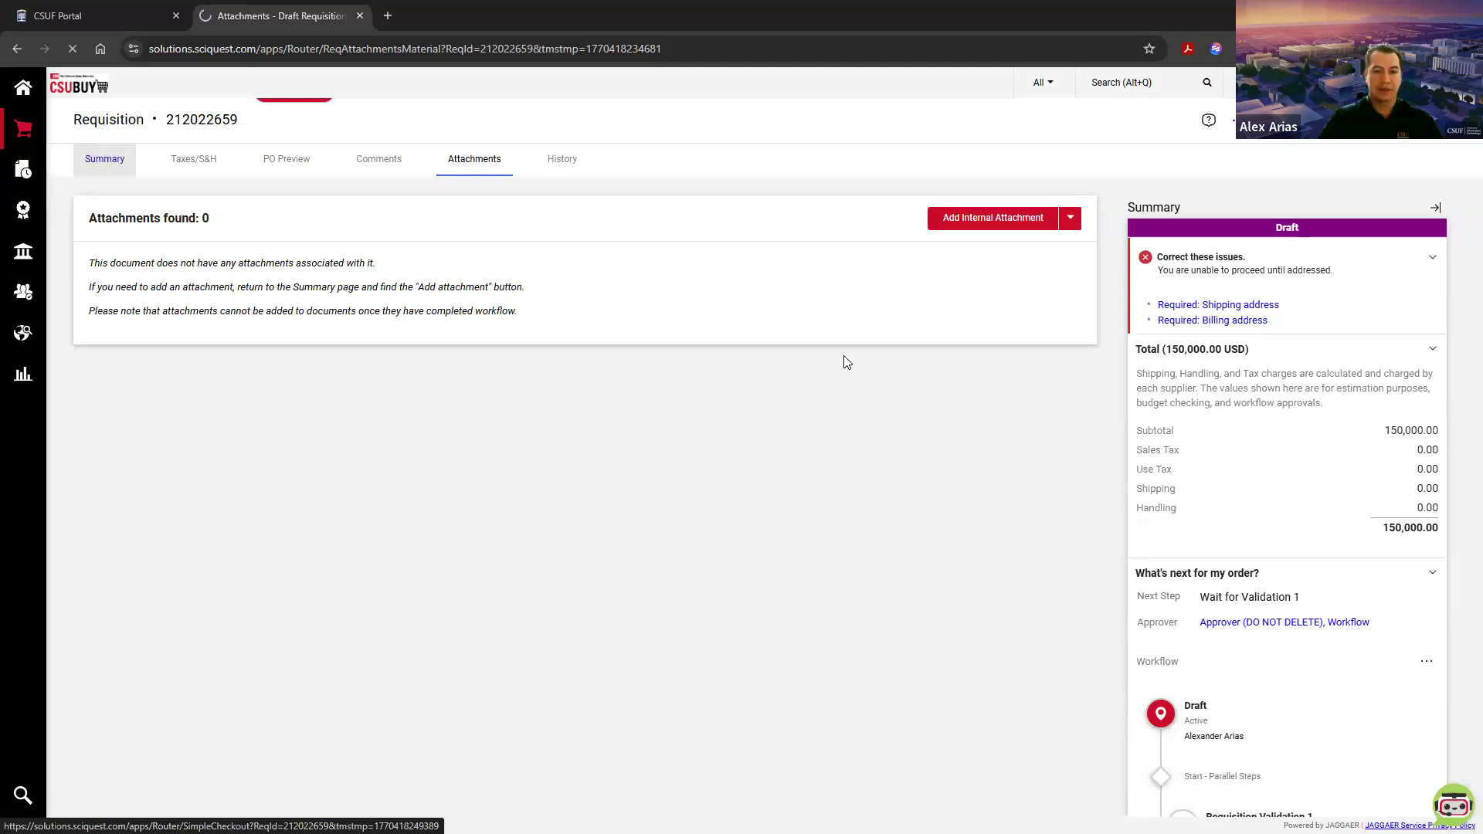
scroll(756, 428, "down", 5)
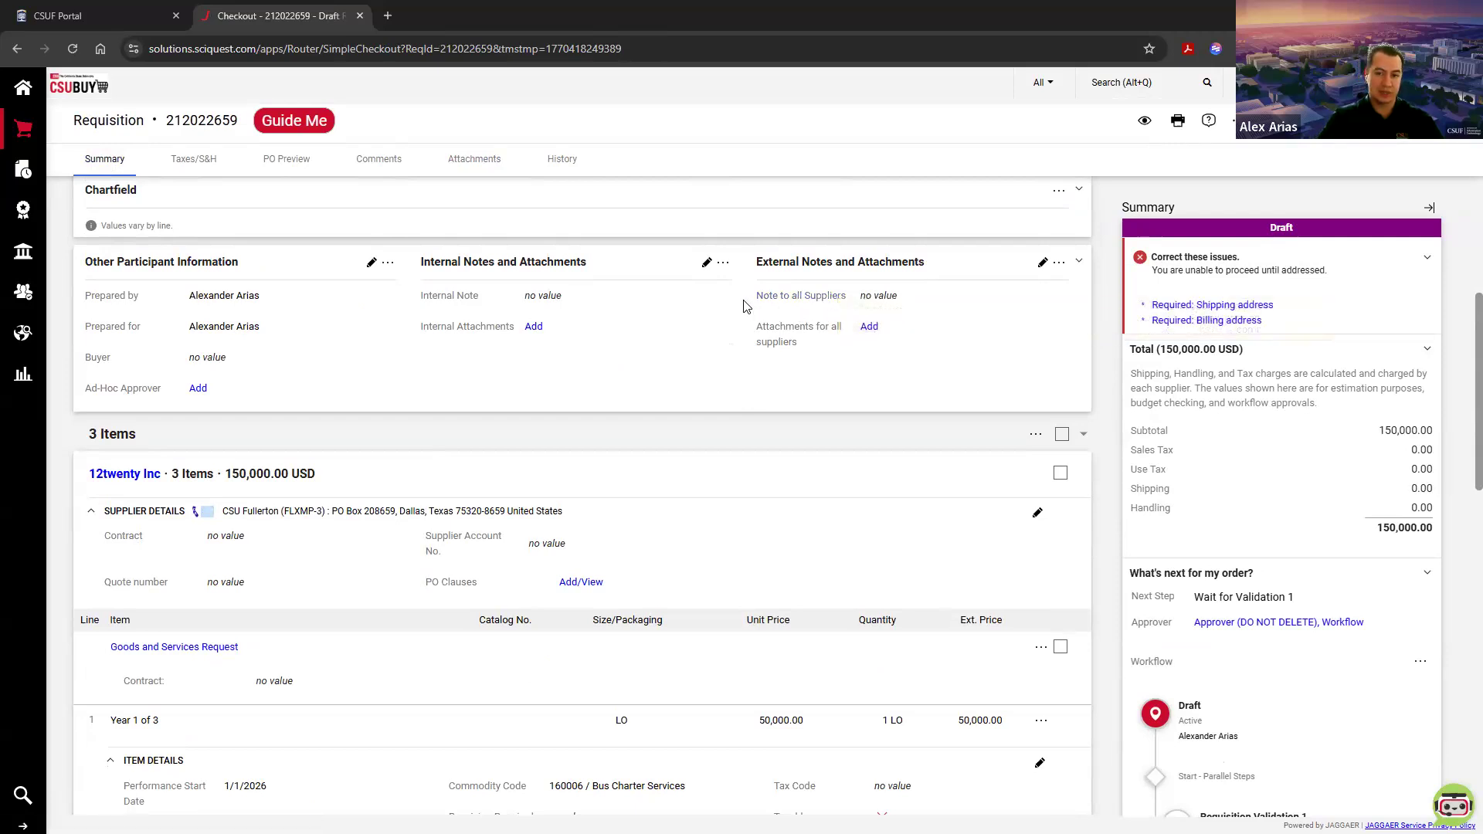
left_click_drag(743, 303, 839, 300)
left_click(1113, 352)
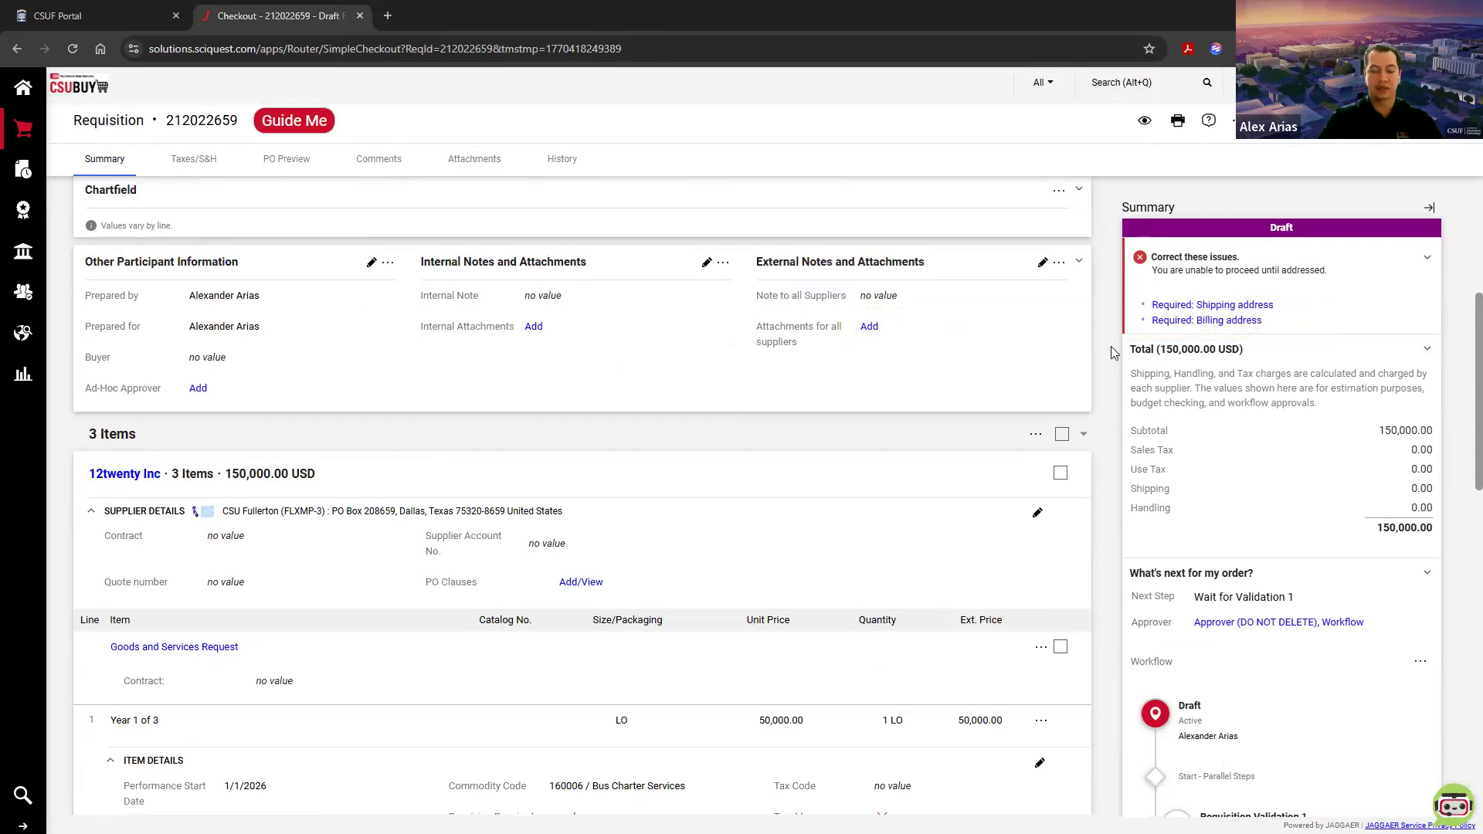
scroll(888, 425, "down", 9)
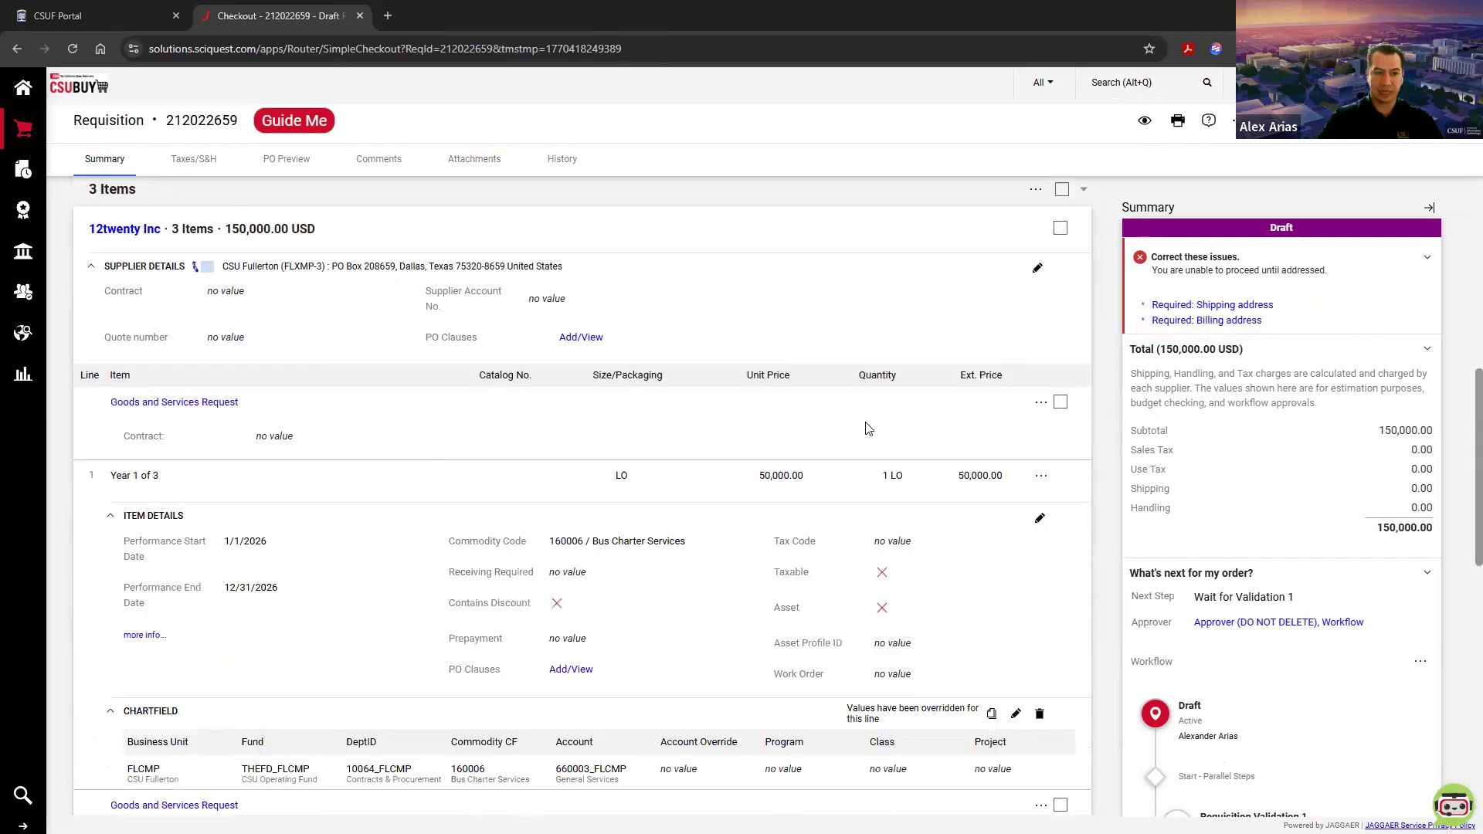
scroll(960, 490, "up", 11)
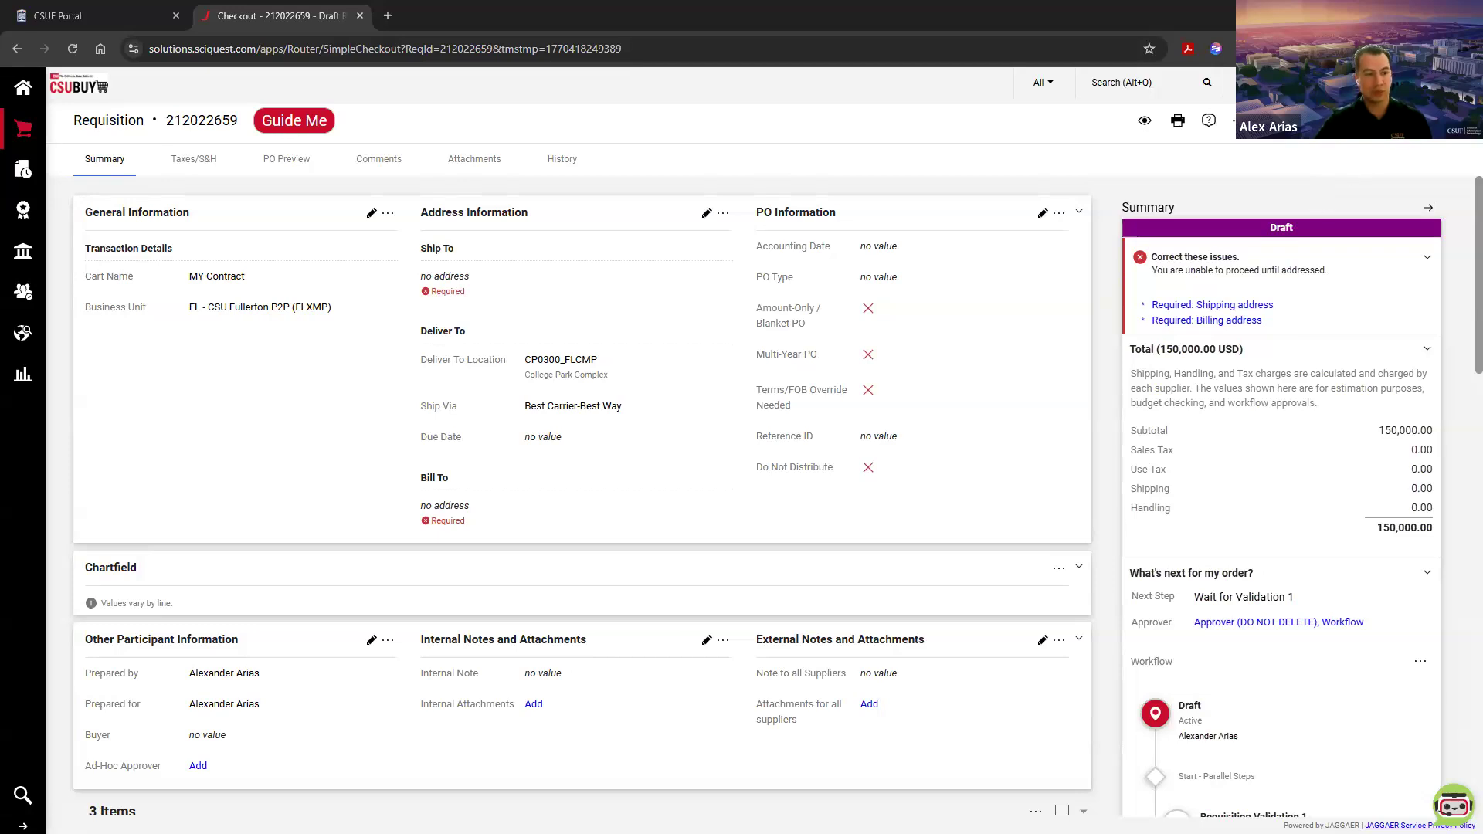
Step: Review the draft requisition's summary and the yearly lines' descriptions, performance dates and chartfields
double_click(1148, 207)
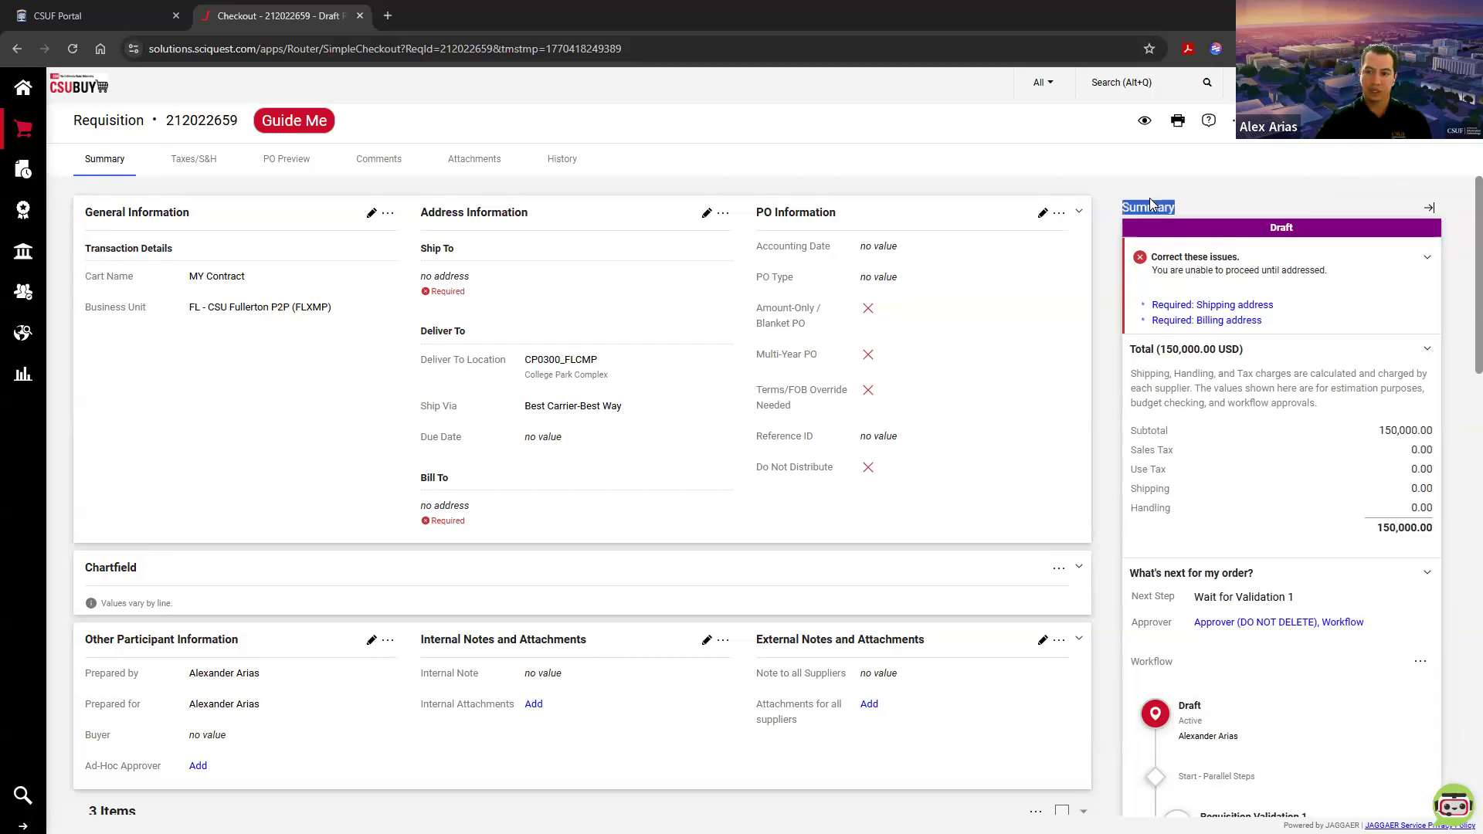
left_click(1109, 209)
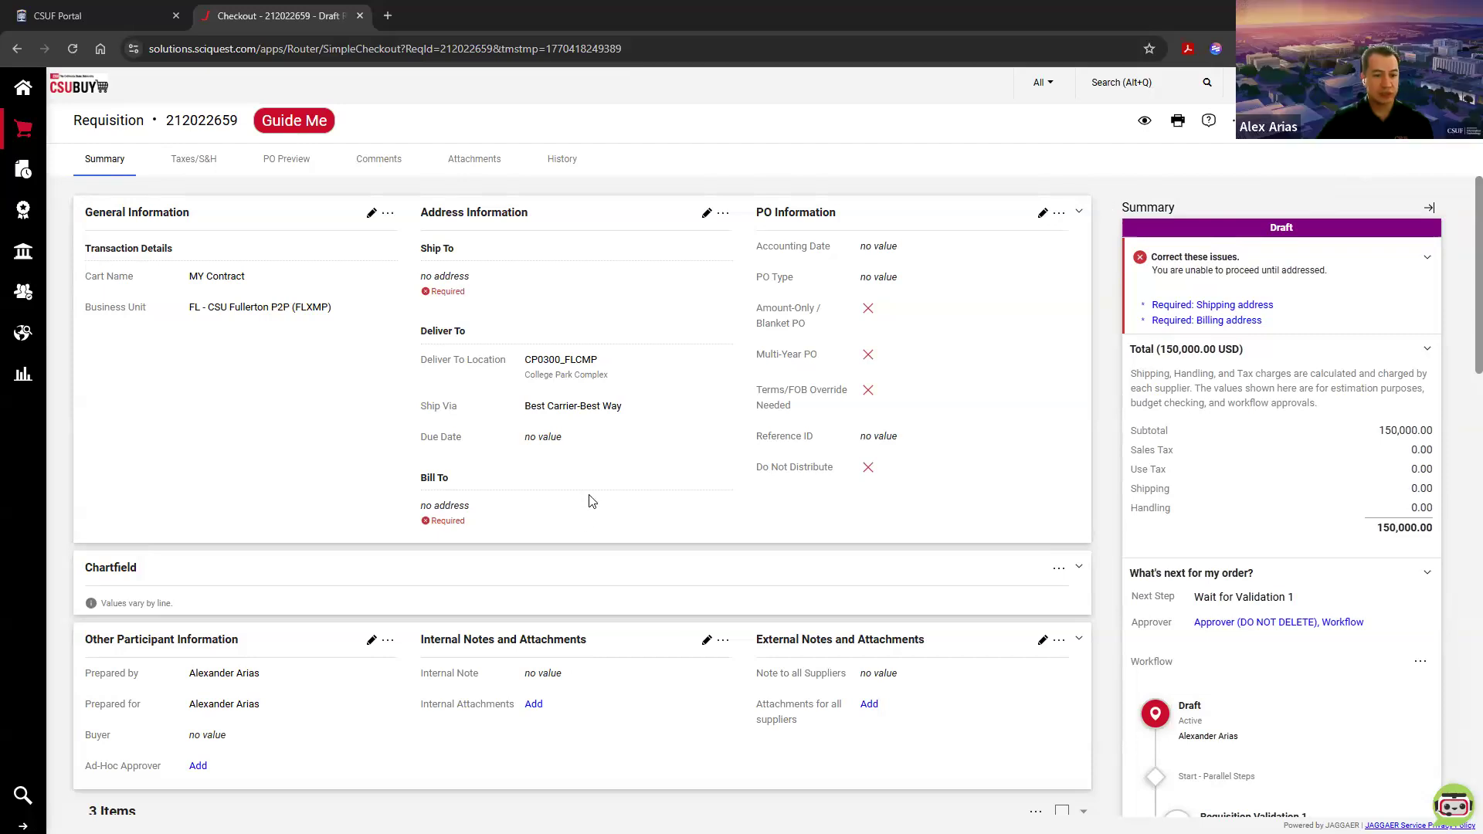
scroll(583, 525, "down", 5)
scroll(583, 525, "down", 3)
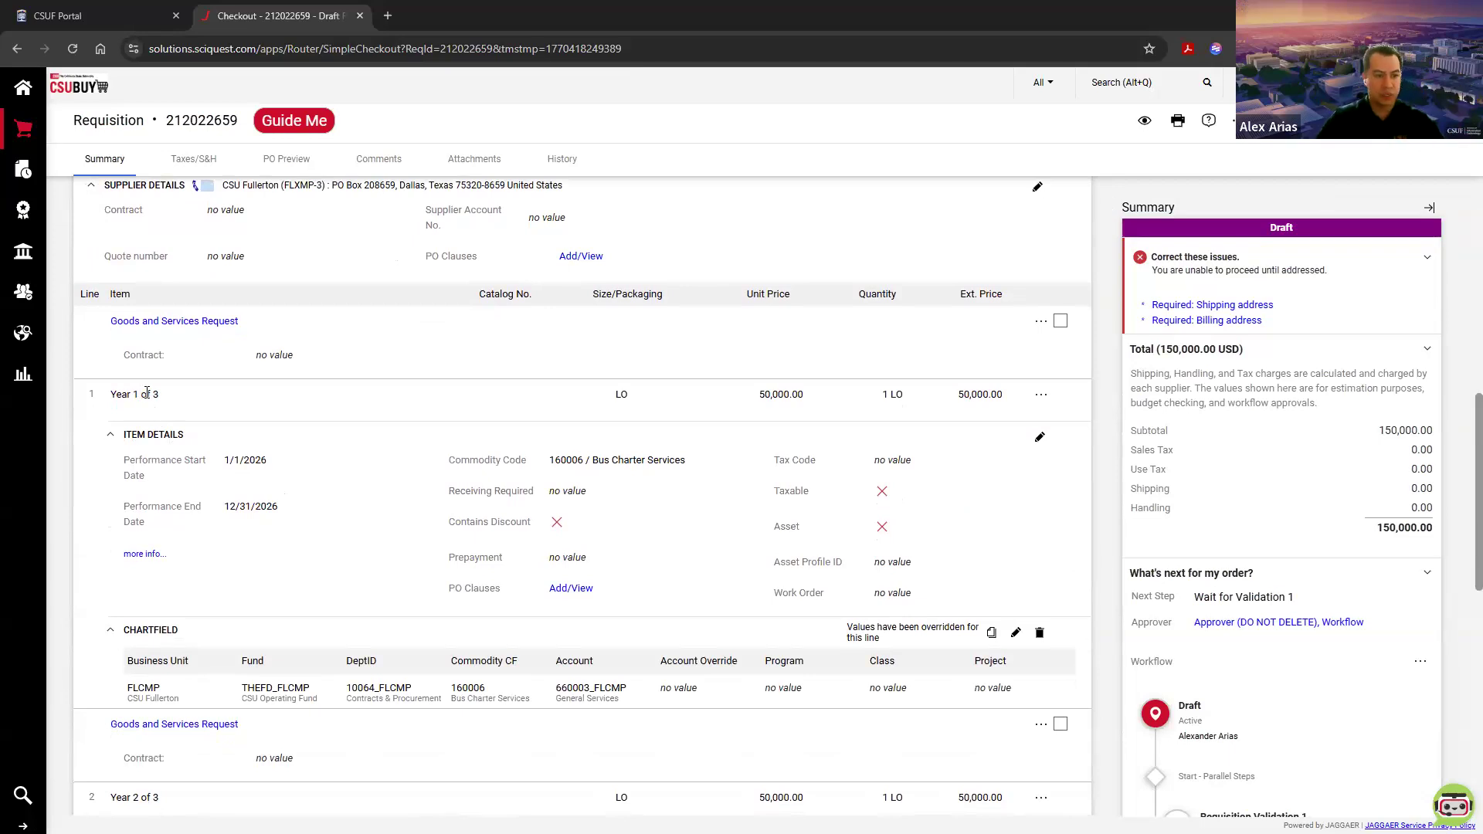
scroll(166, 596, "down", 1)
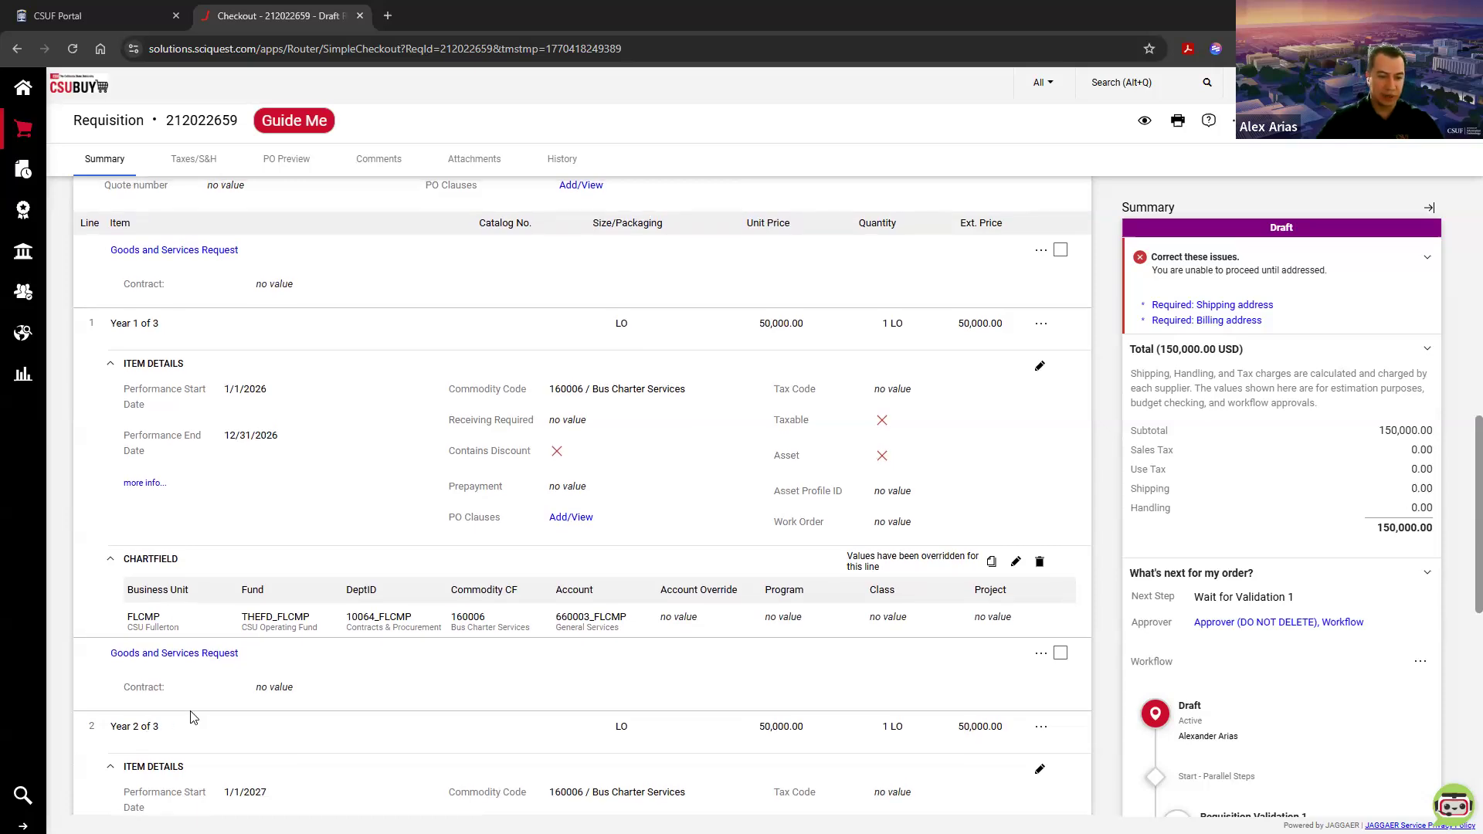
scroll(193, 718, "down", 1)
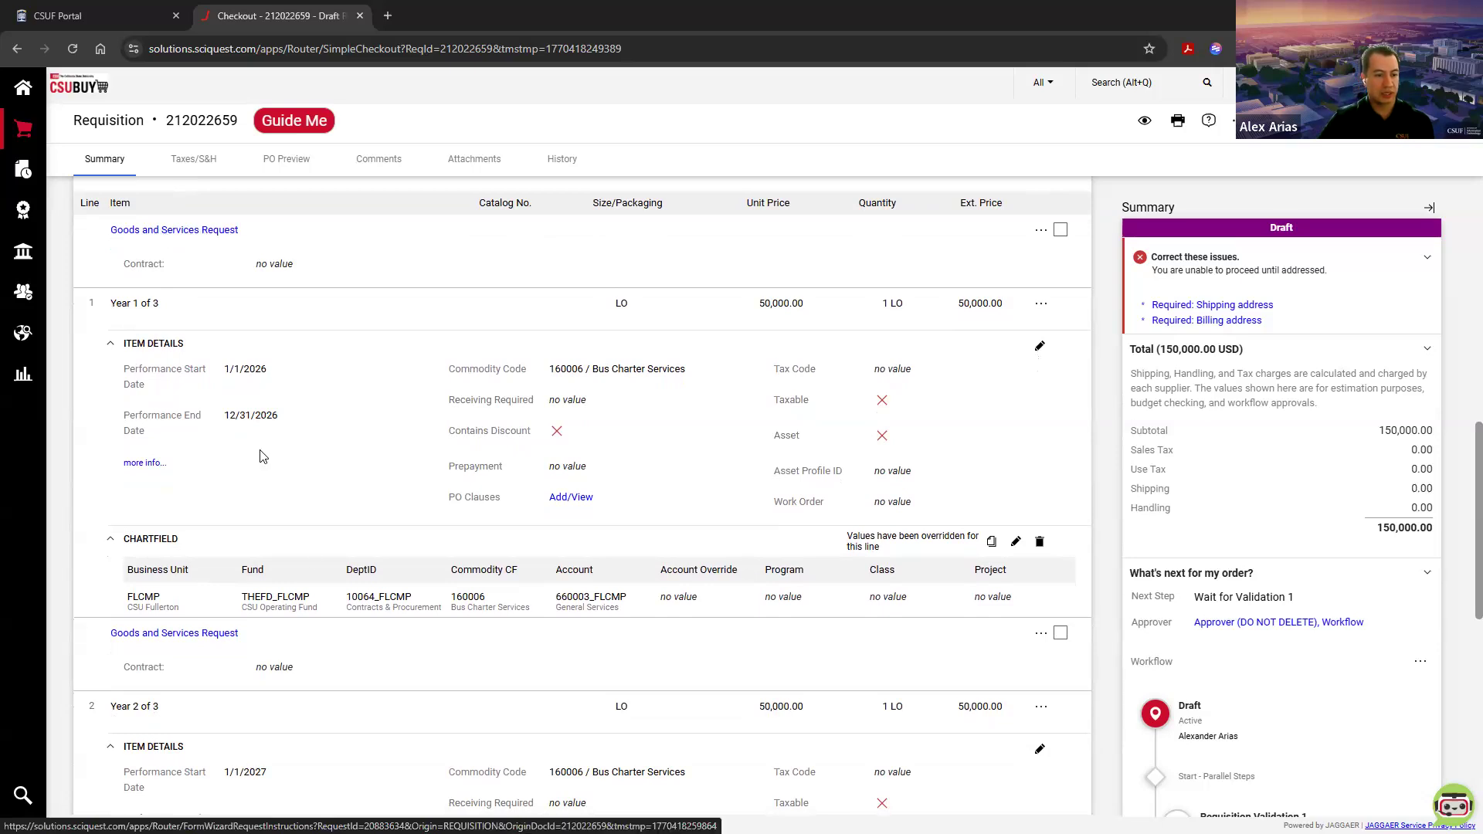
scroll(122, 417, "down", 4)
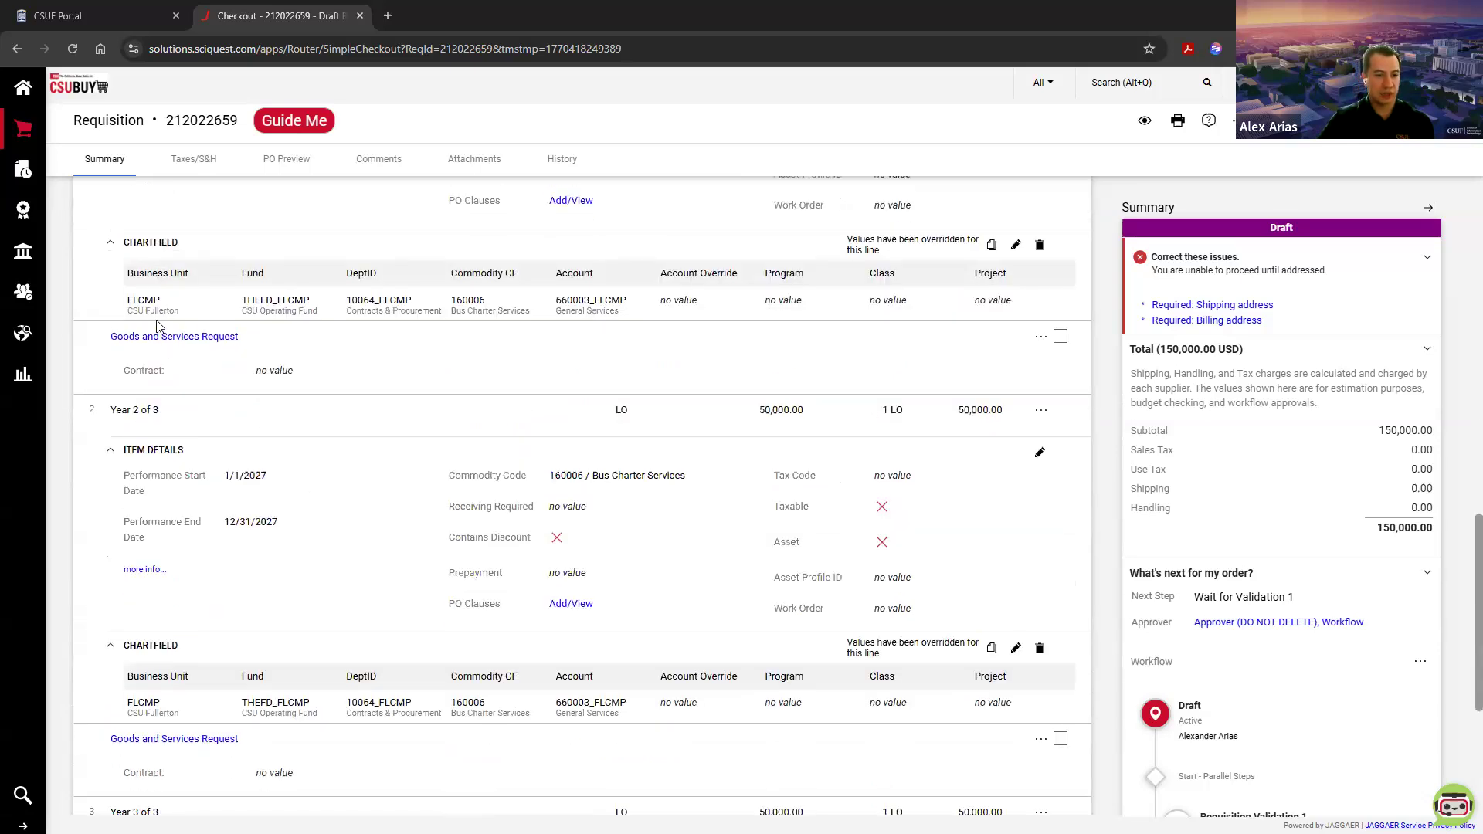
Step: Compare the three yearly lines of the draft requisition, checking their performance dates, chartfields and unit prices
scroll(168, 342, "down", 4)
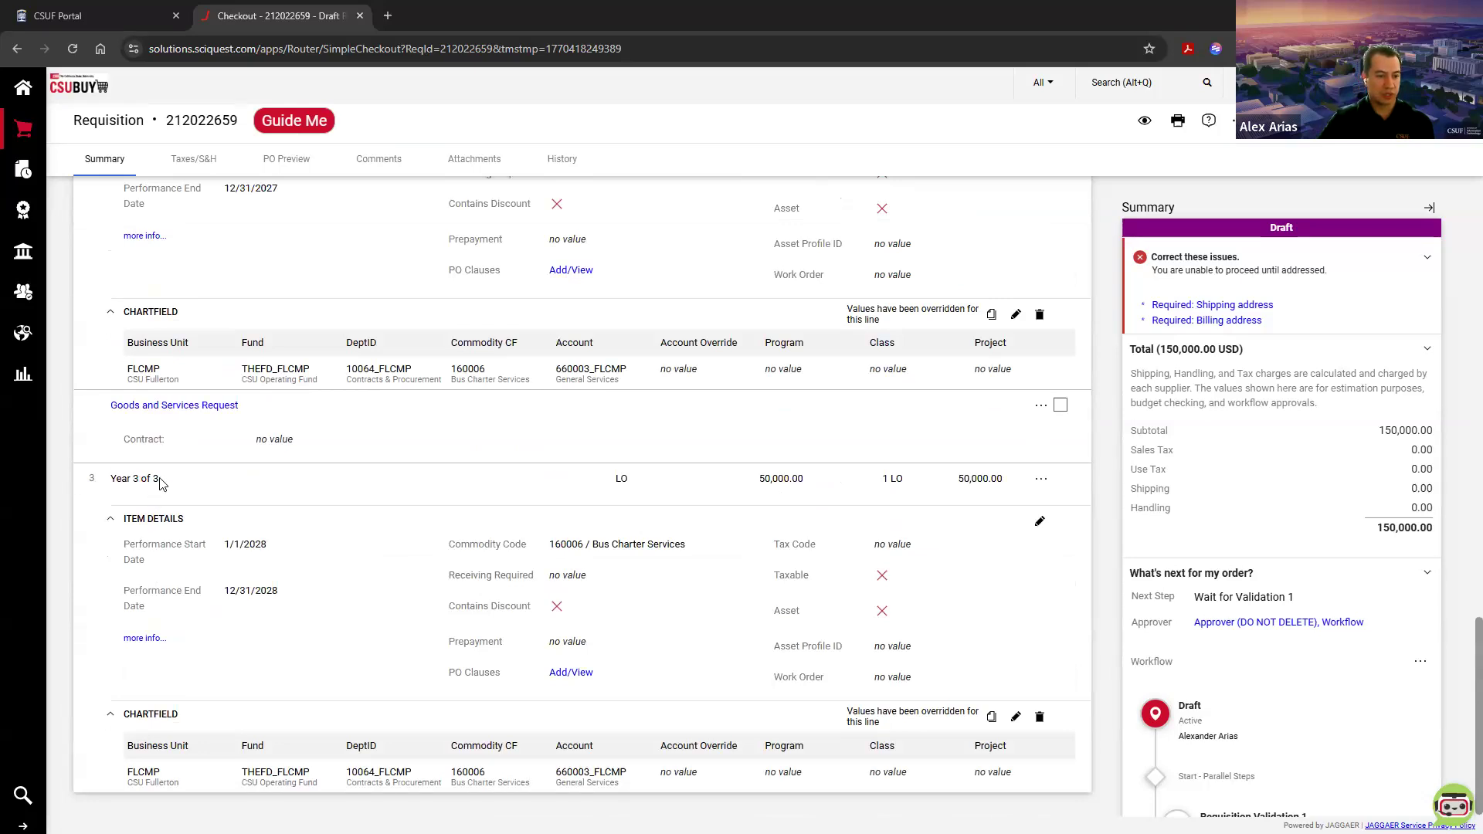
scroll(214, 498, "up", 5)
scroll(213, 498, "up", 3)
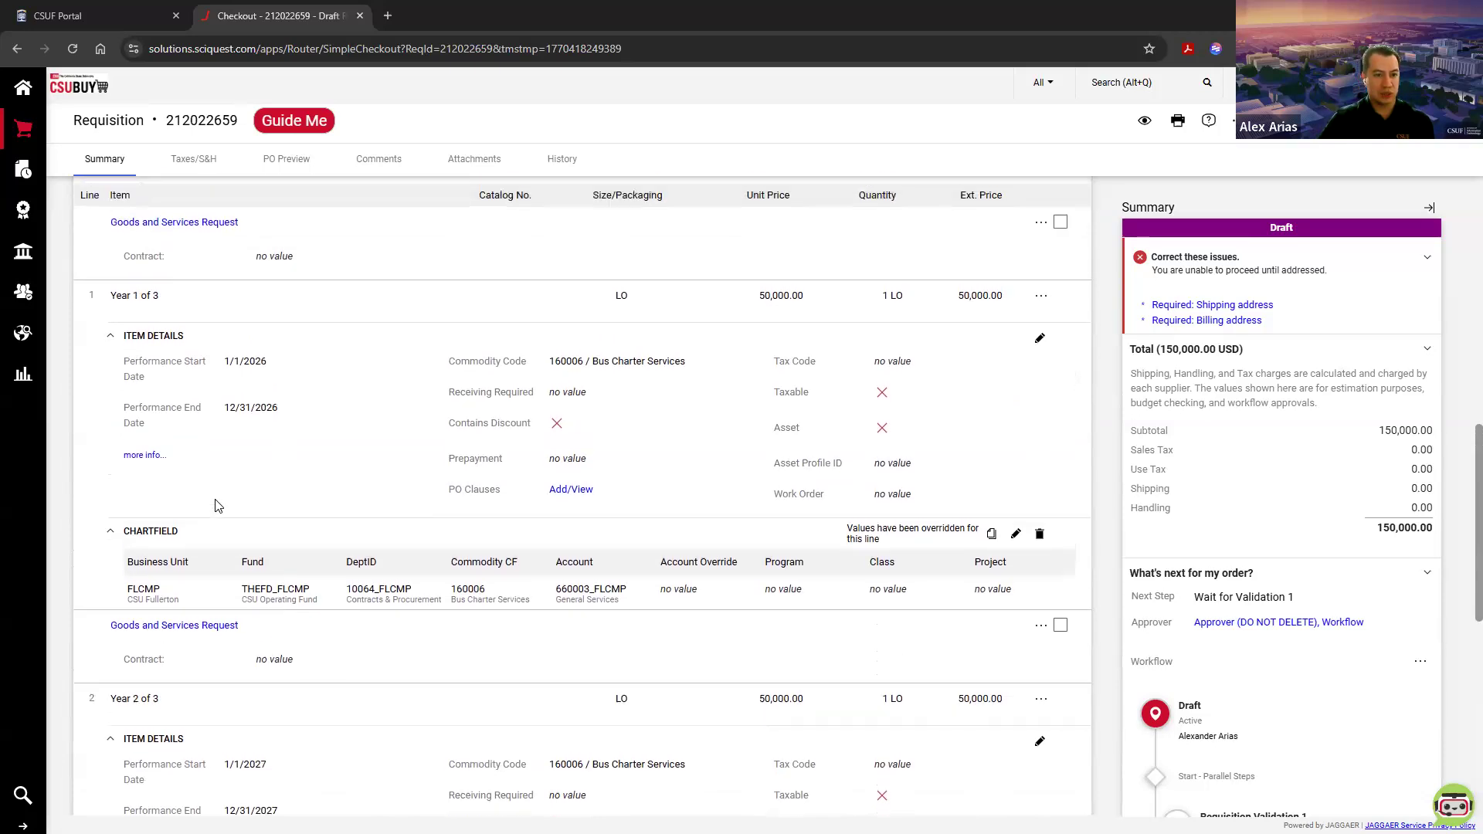
scroll(216, 505, "down", 8)
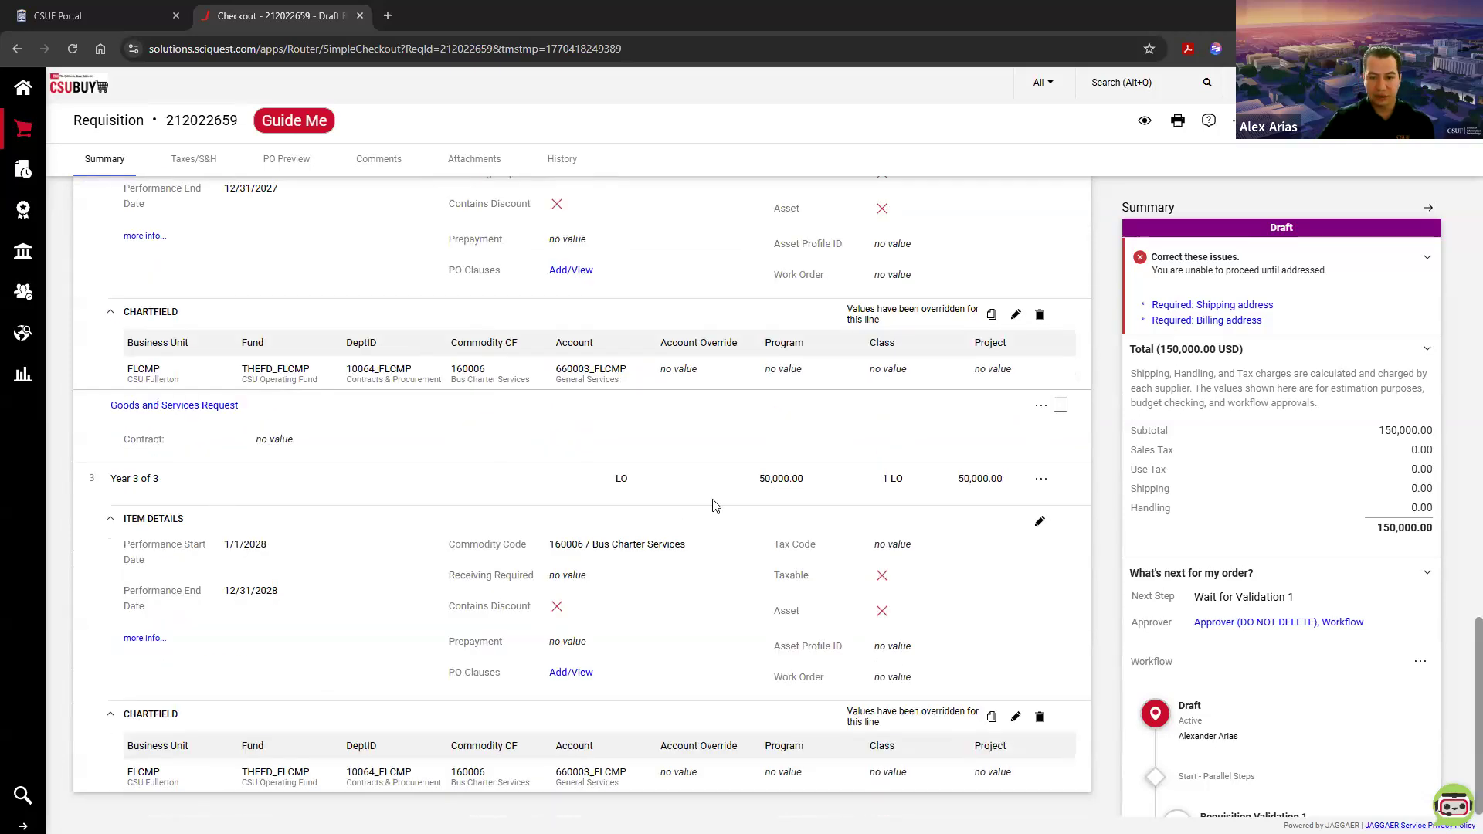
left_click_drag(813, 488, 763, 483)
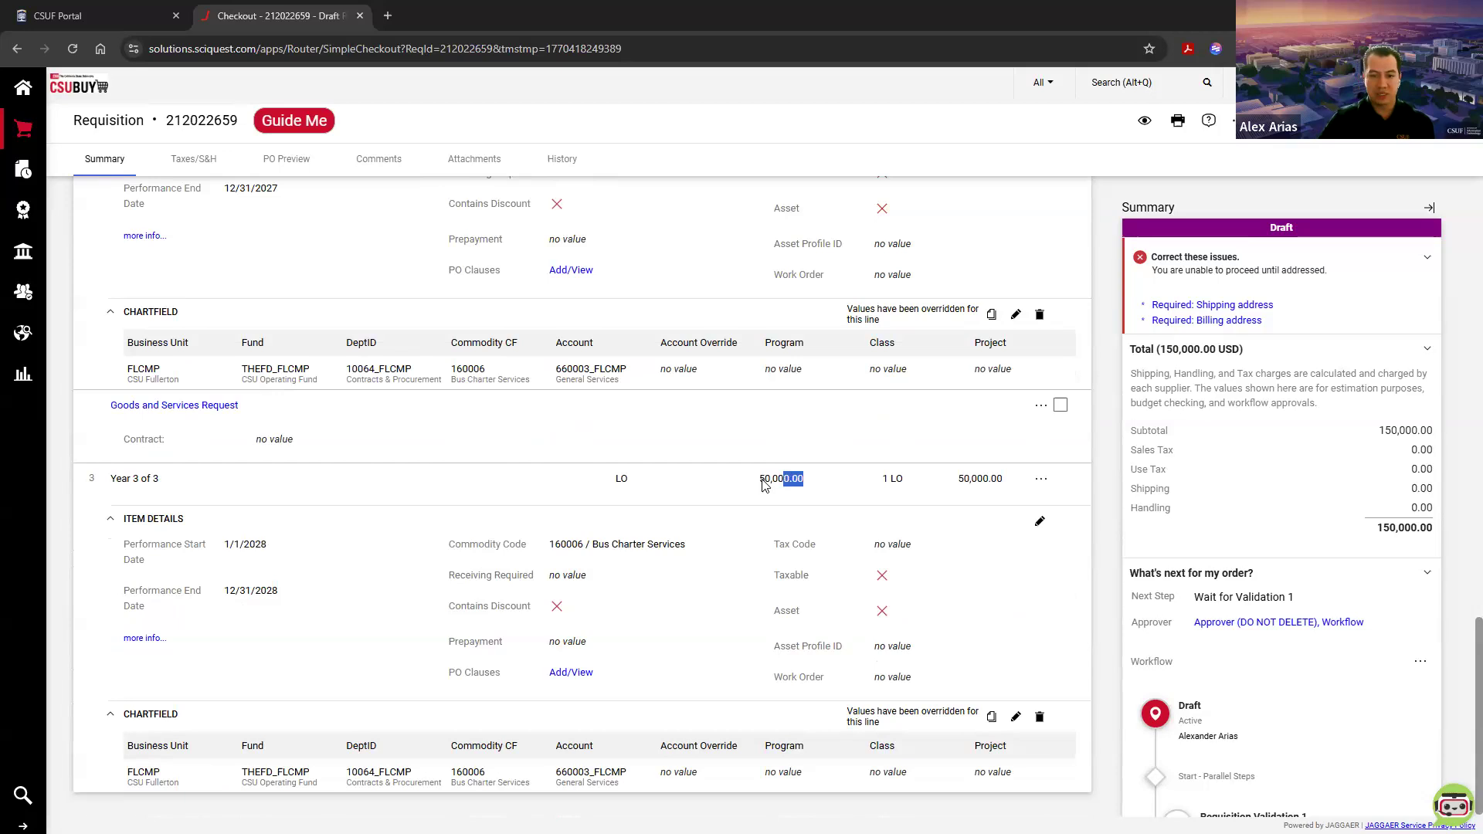
scroll(796, 530, "up", 8)
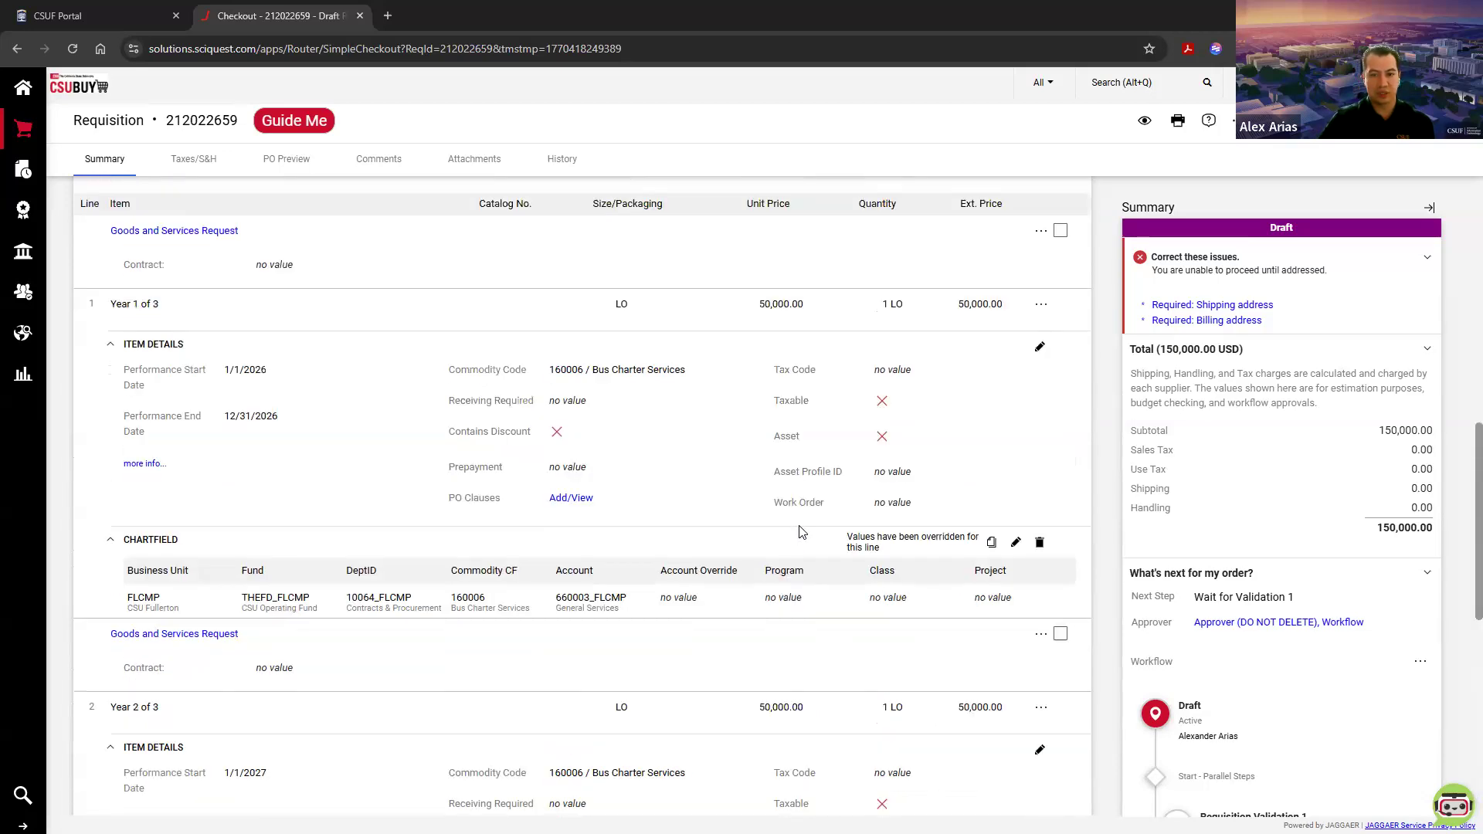
scroll(799, 531, "down", 1)
scroll(821, 444, "down", 5)
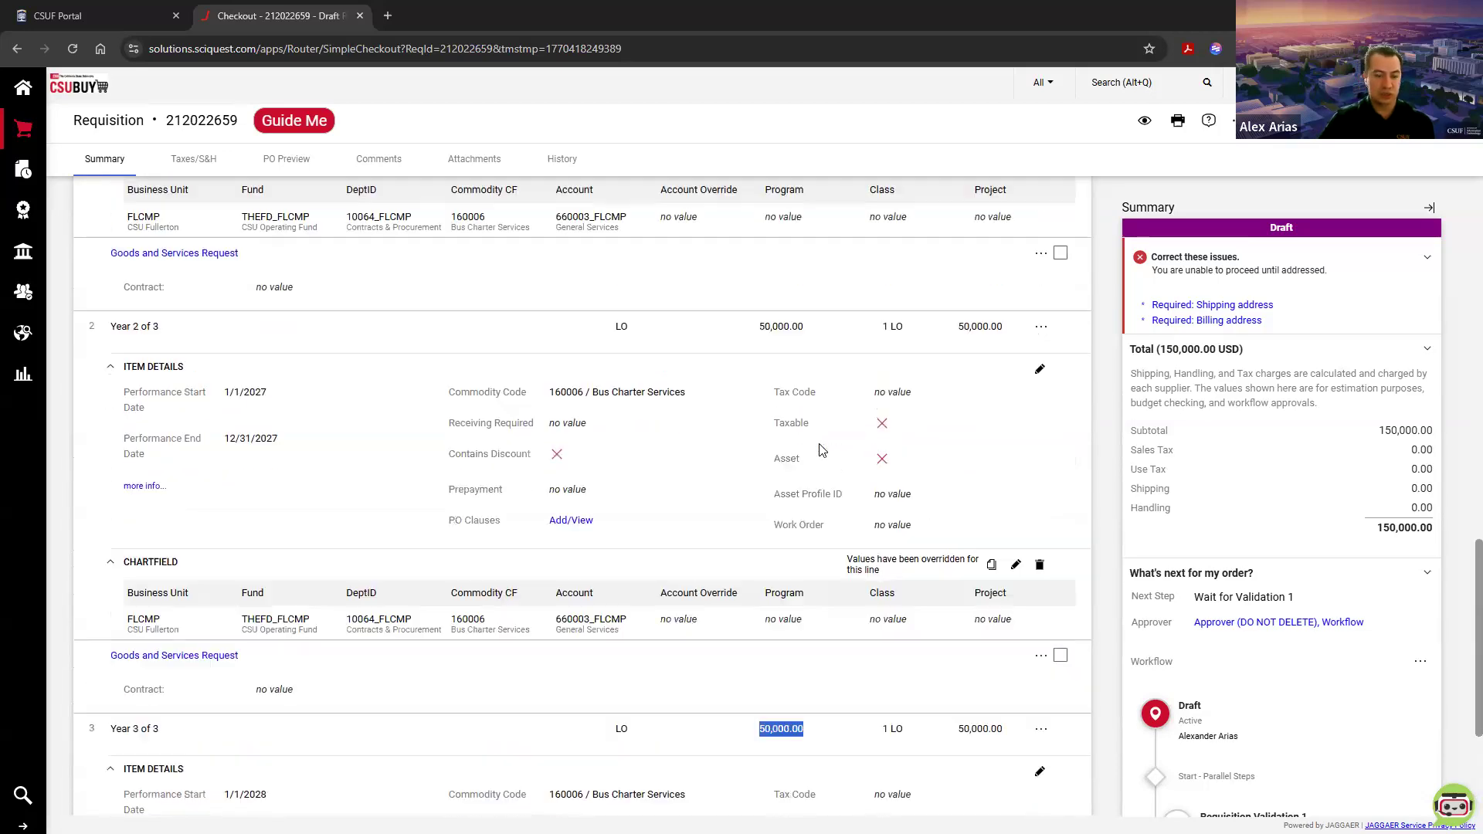
scroll(821, 450, "down", 3)
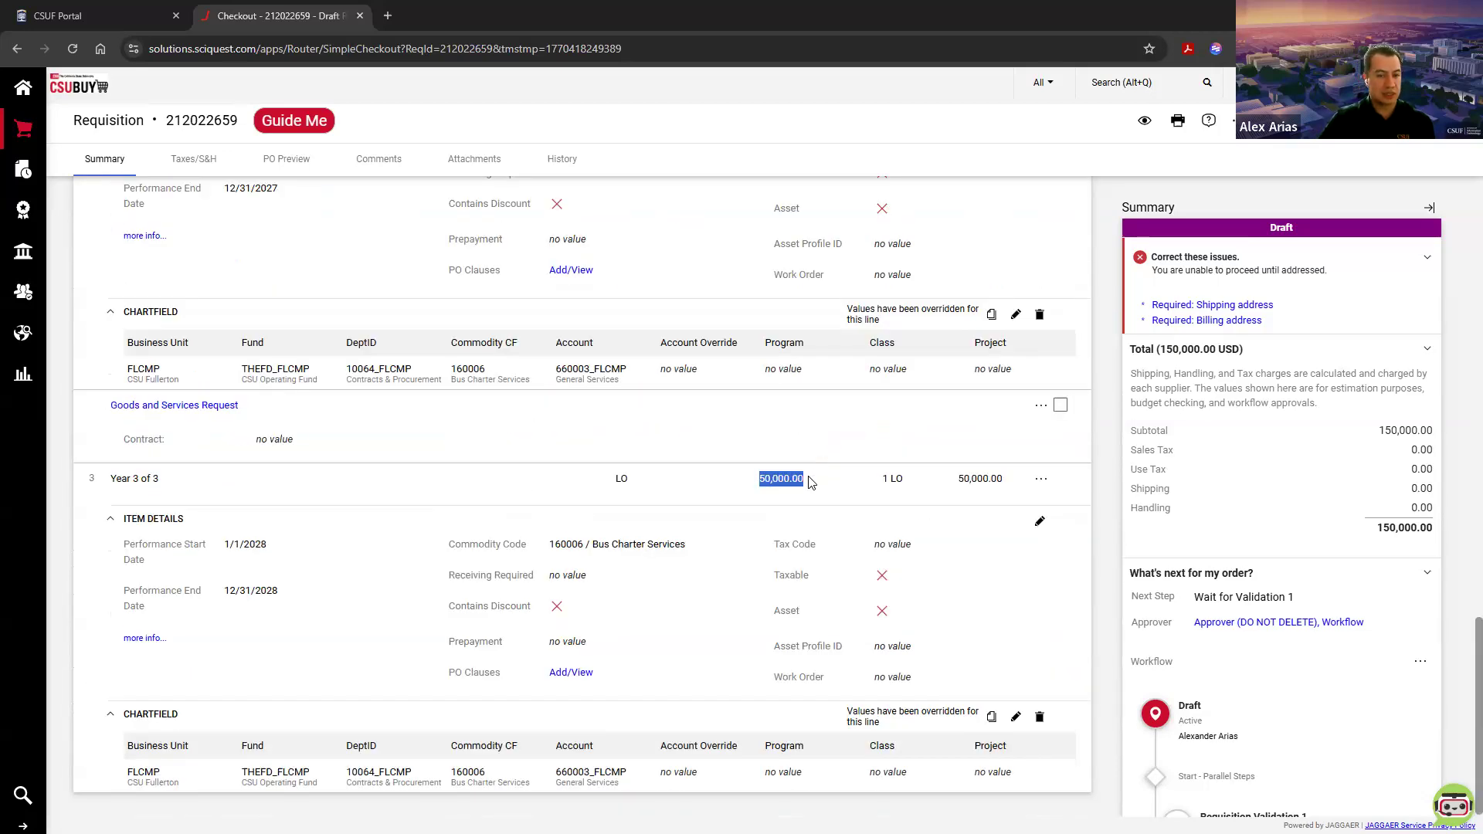
left_click(775, 483)
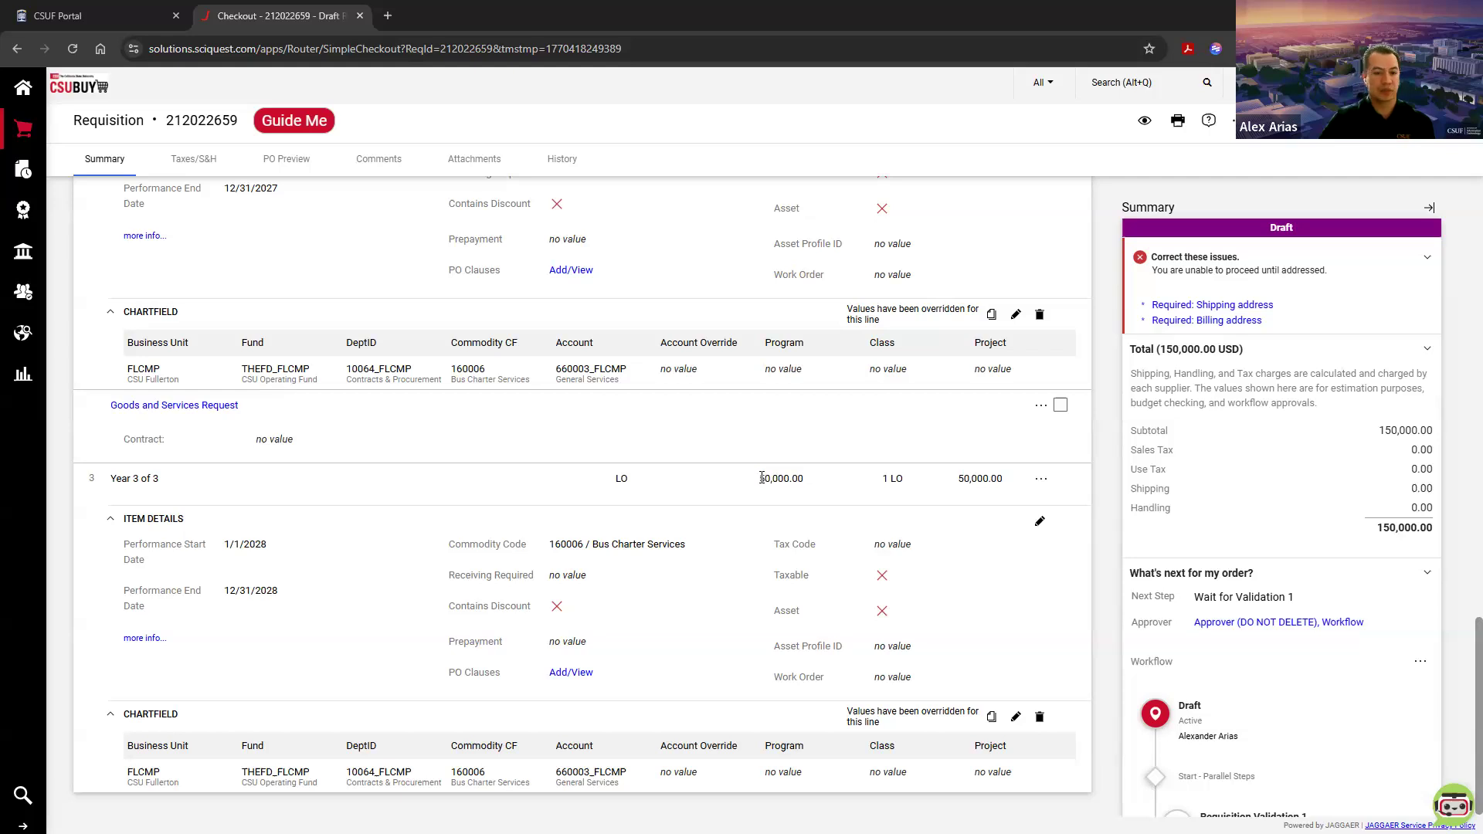
Step: Set the unit price in the Year 3 of 3 line's cost details to 20,000, save the form and return to the requisition
left_click(176, 409)
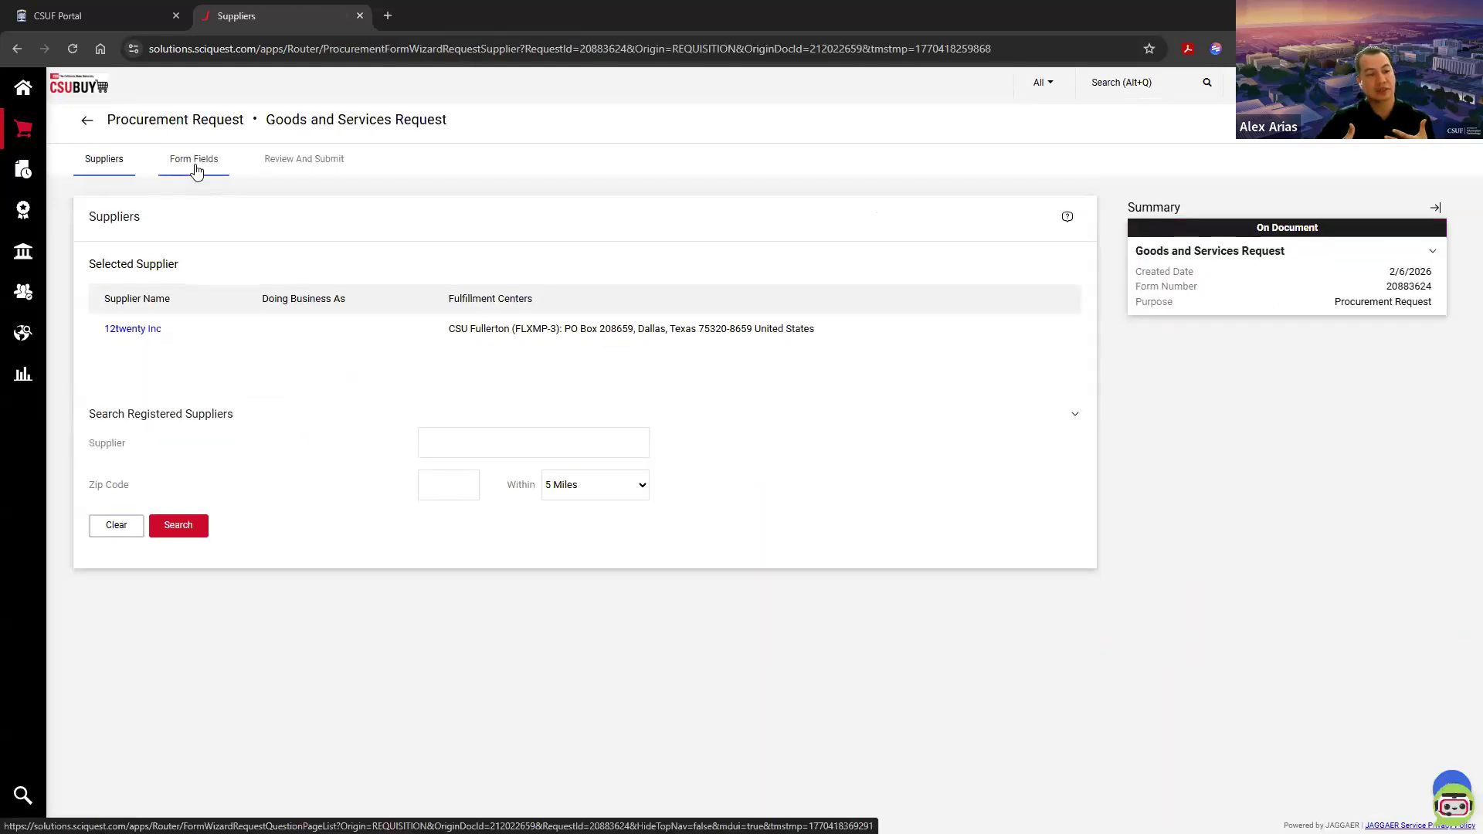
left_click(196, 170)
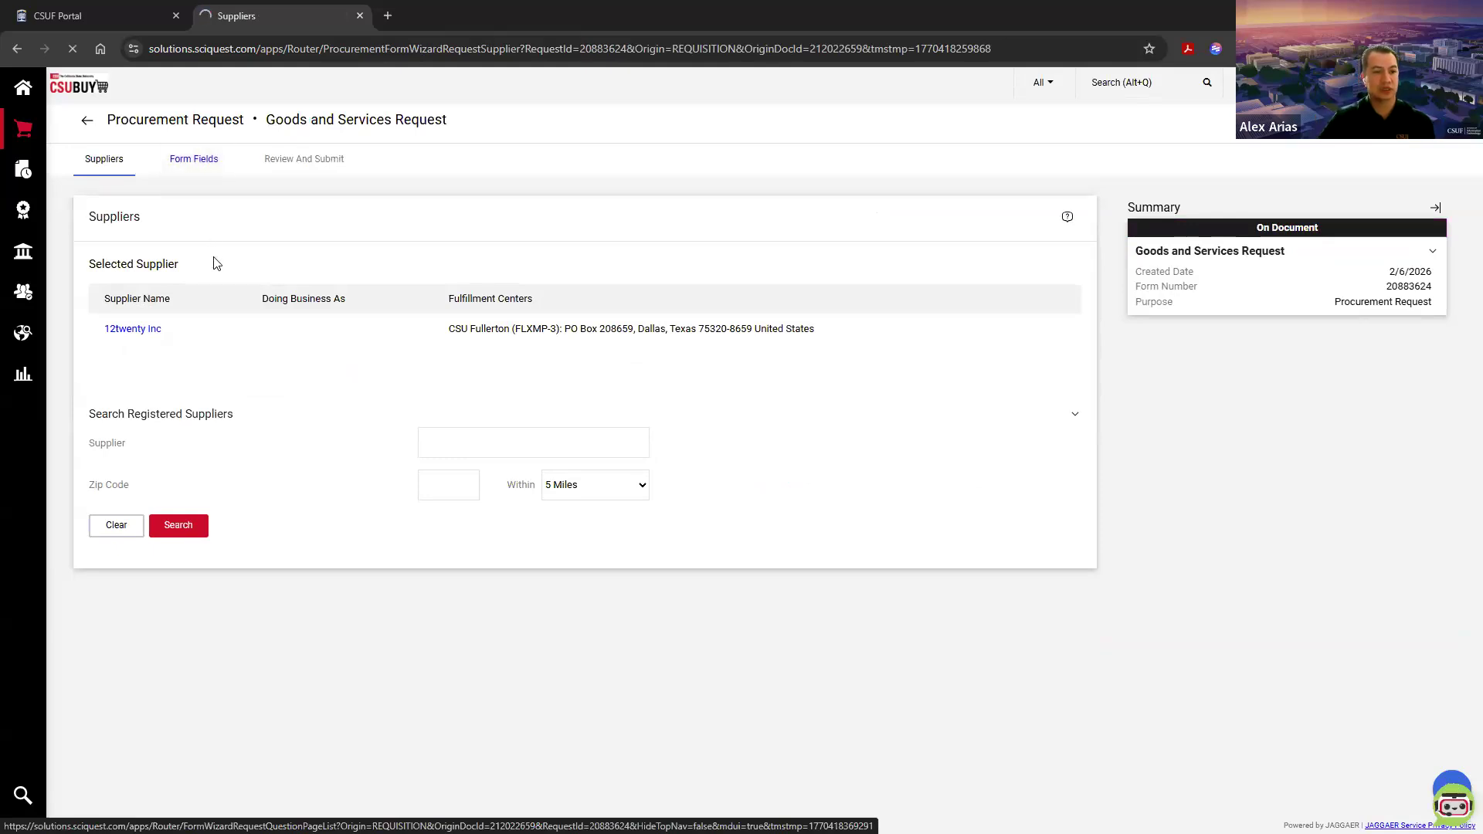
left_click(384, 200)
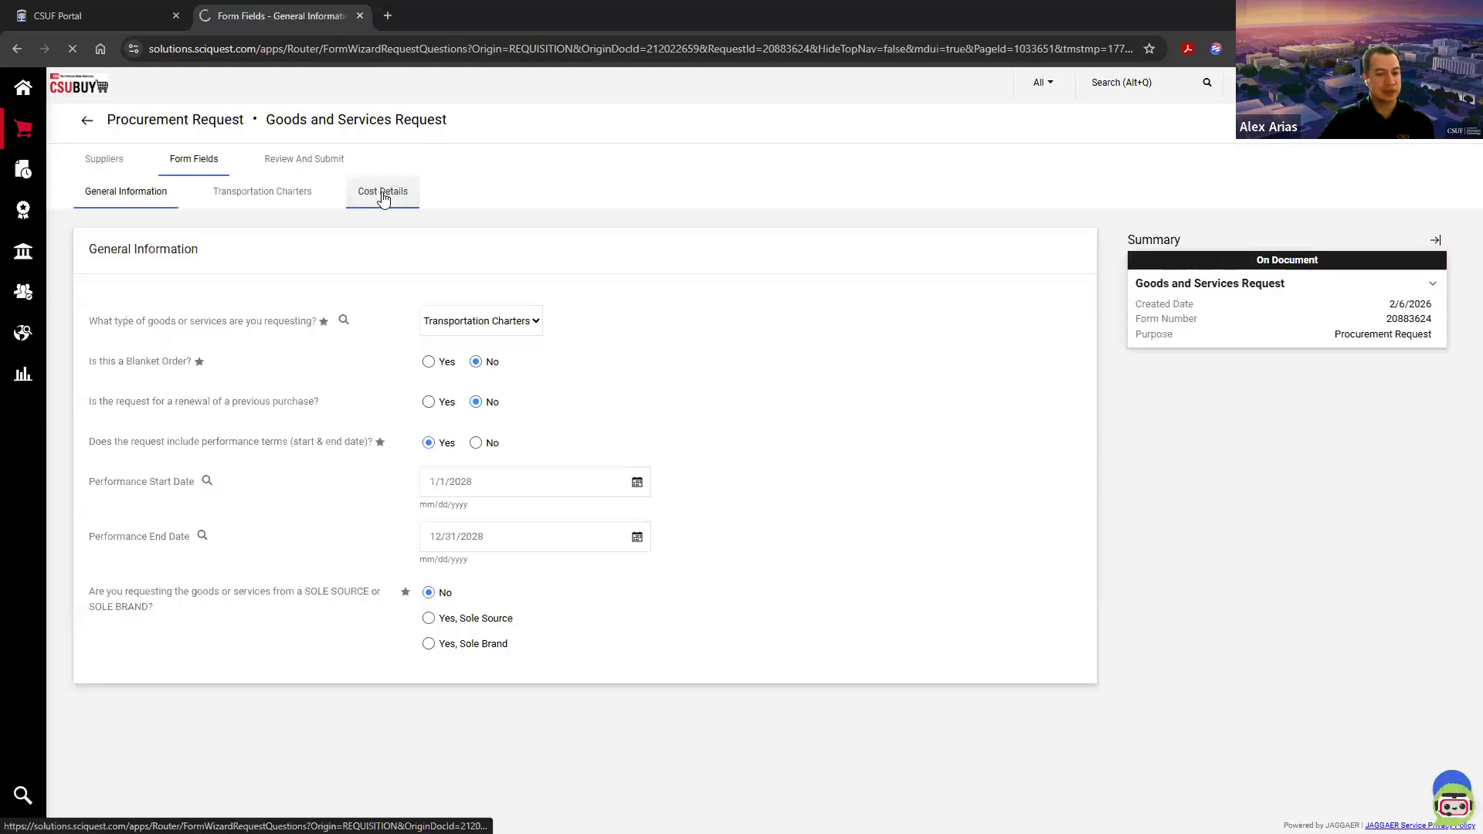
scroll(500, 411, "down", 2)
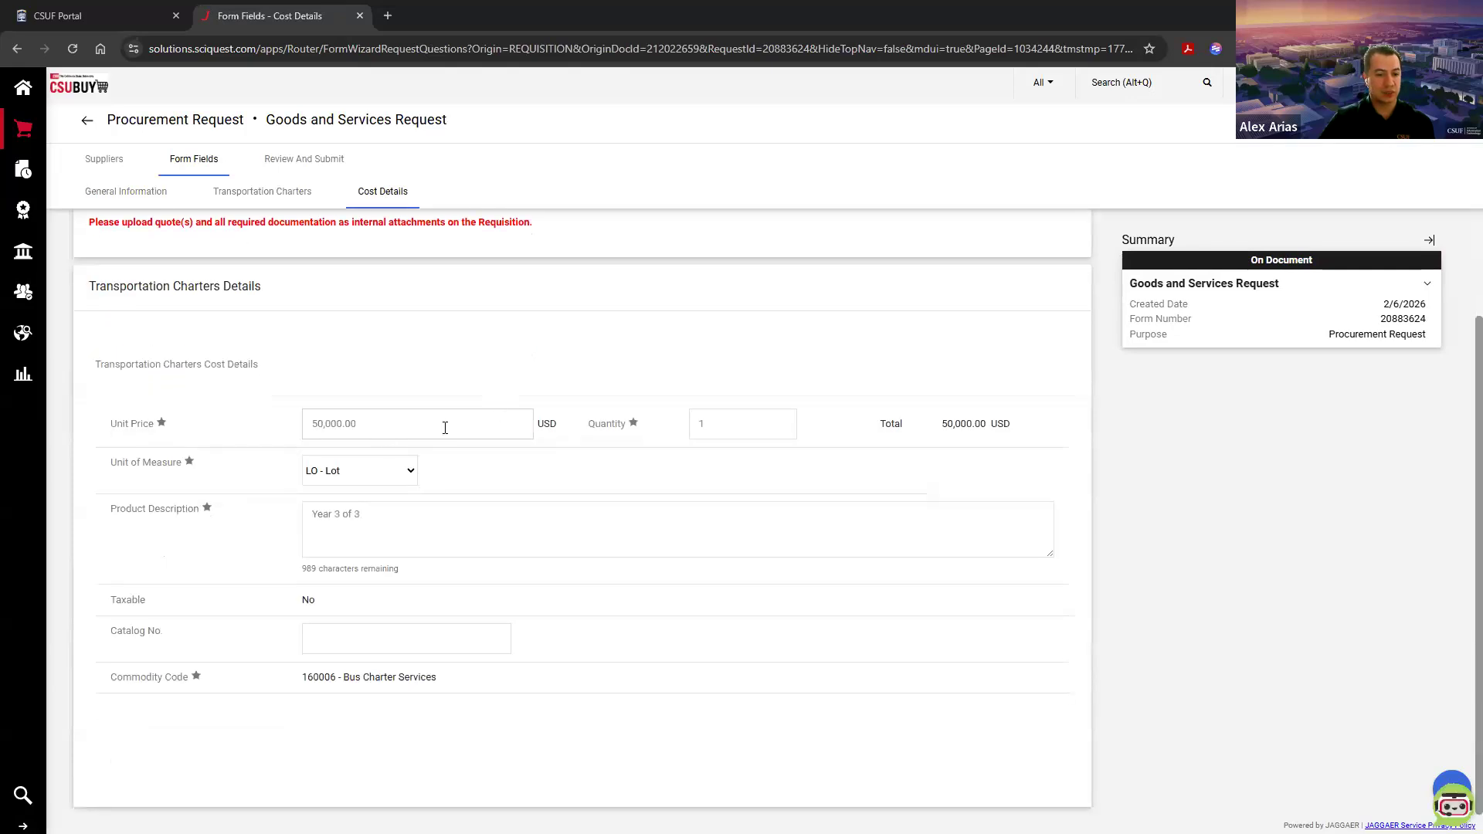
left_click_drag(312, 423, 410, 420)
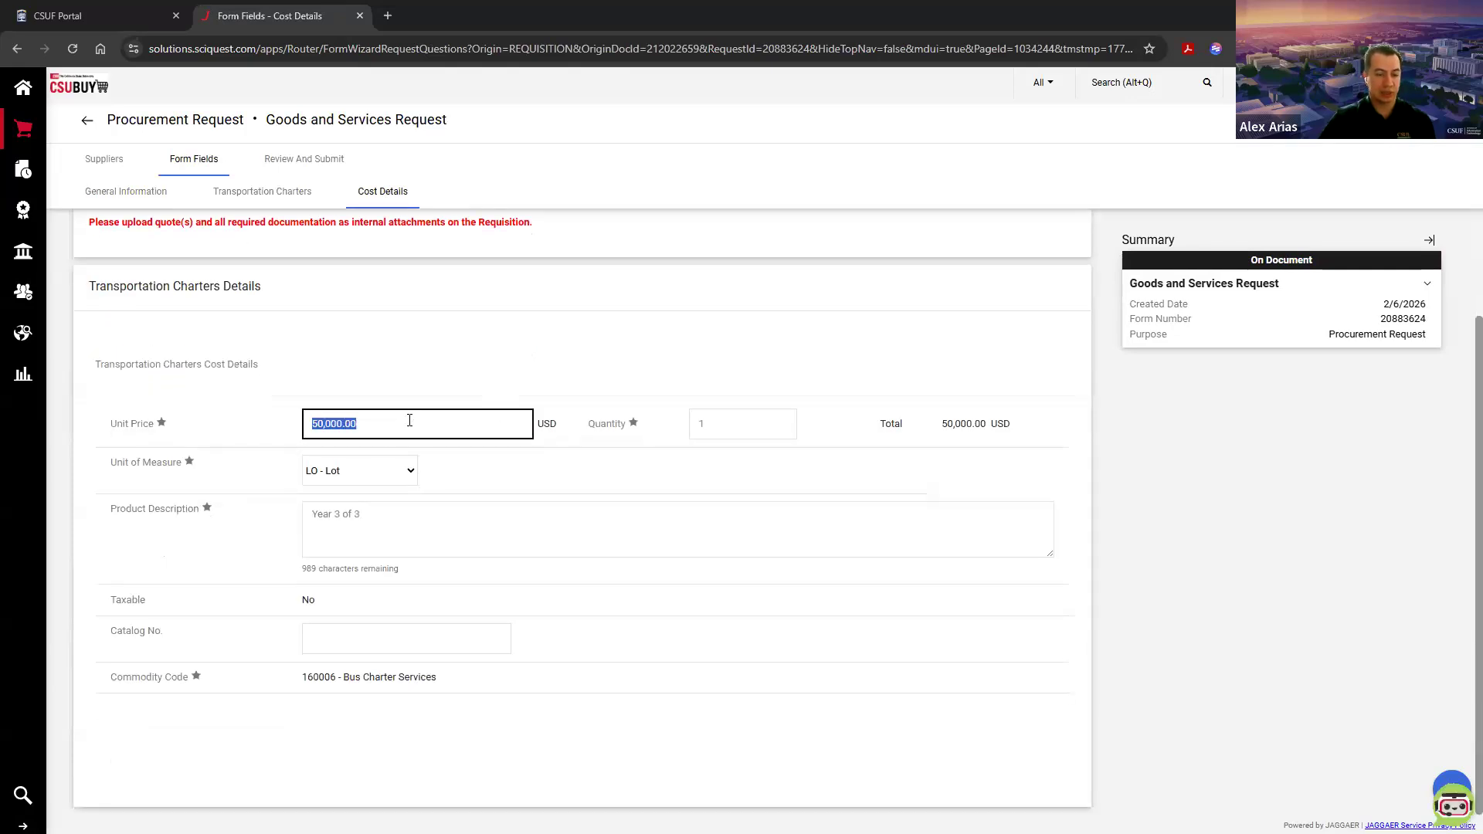
type("200")
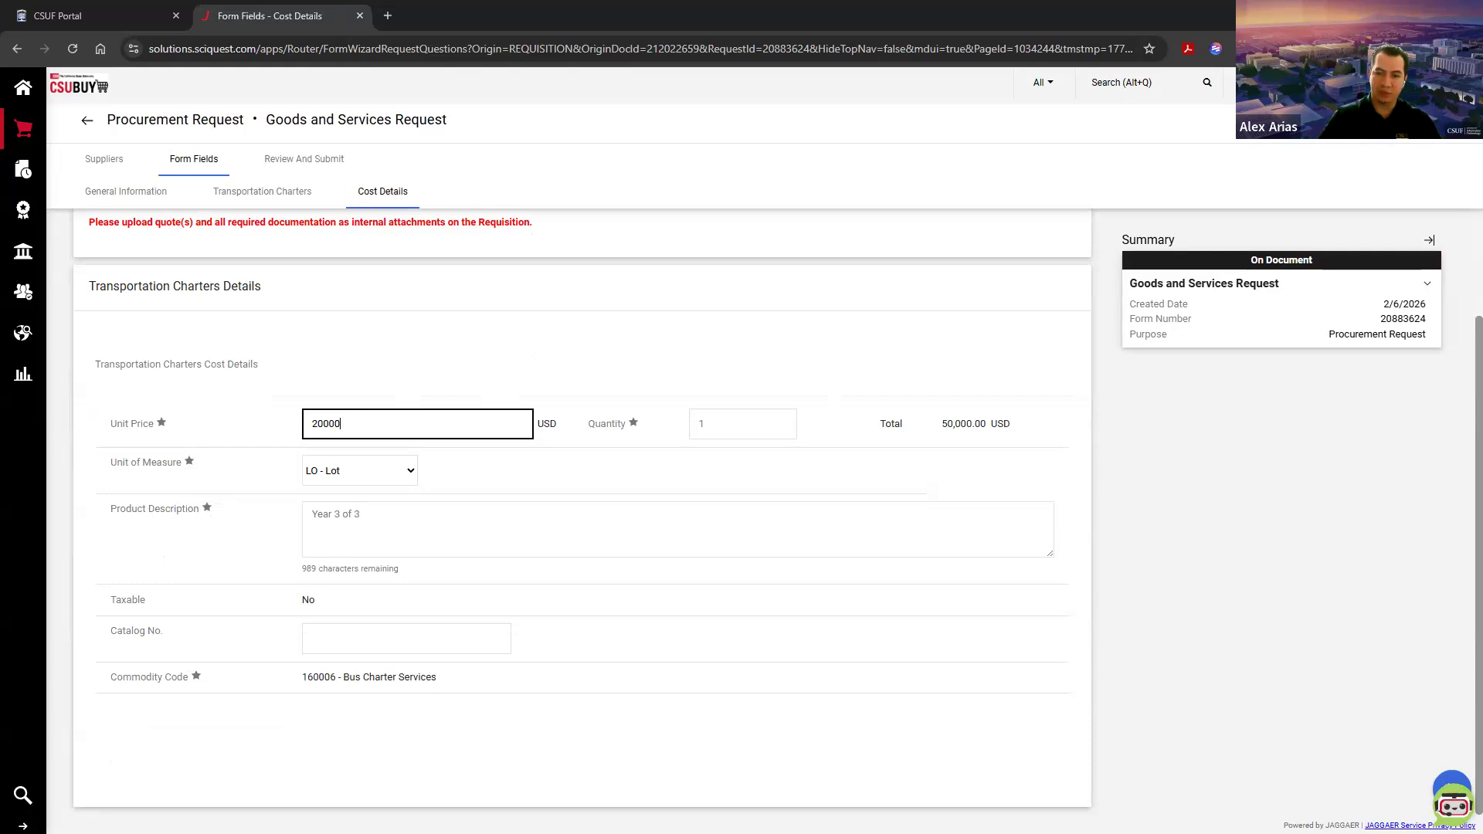
left_click(1355, 119)
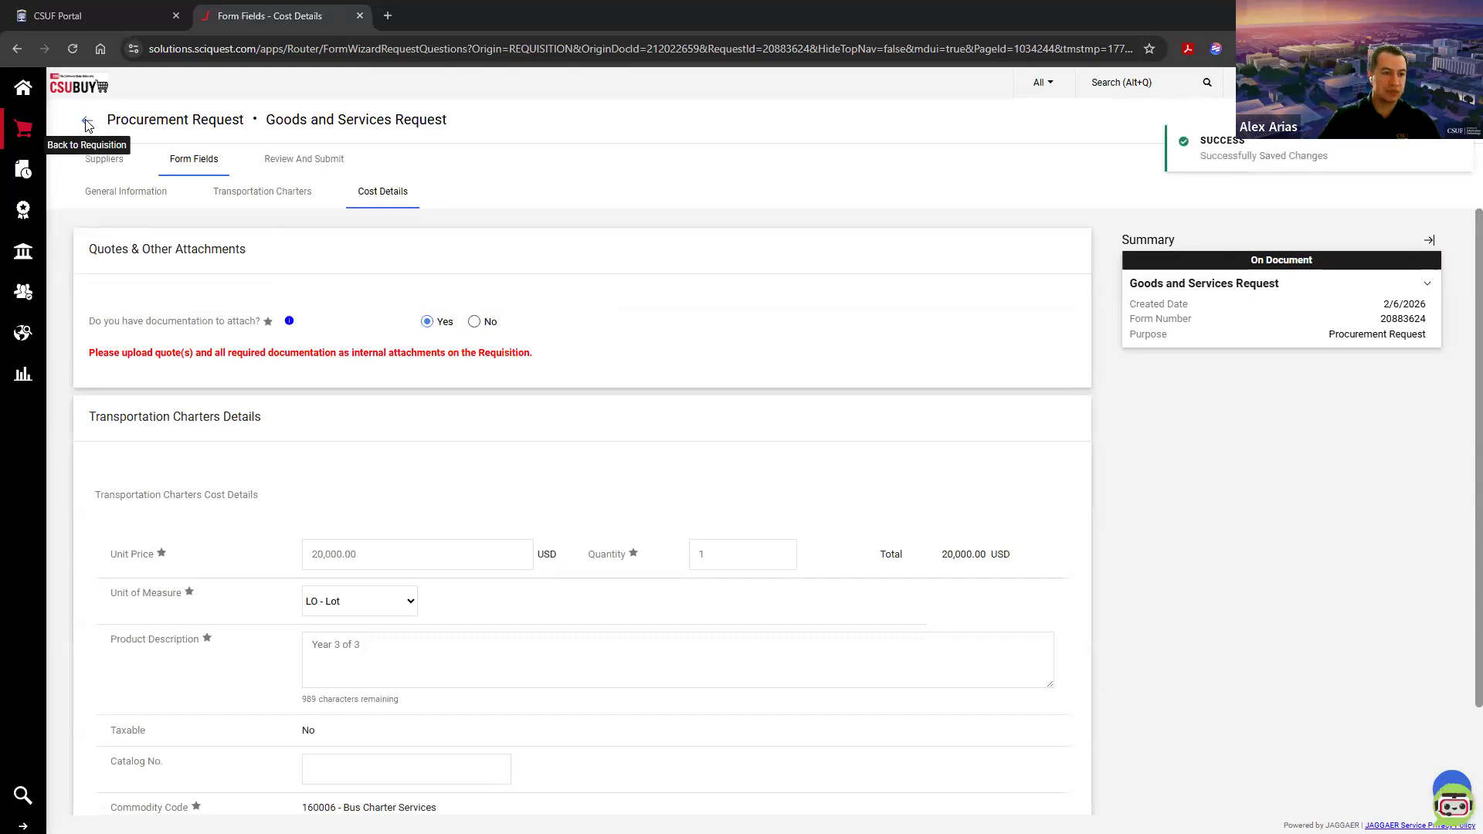
left_click(86, 122)
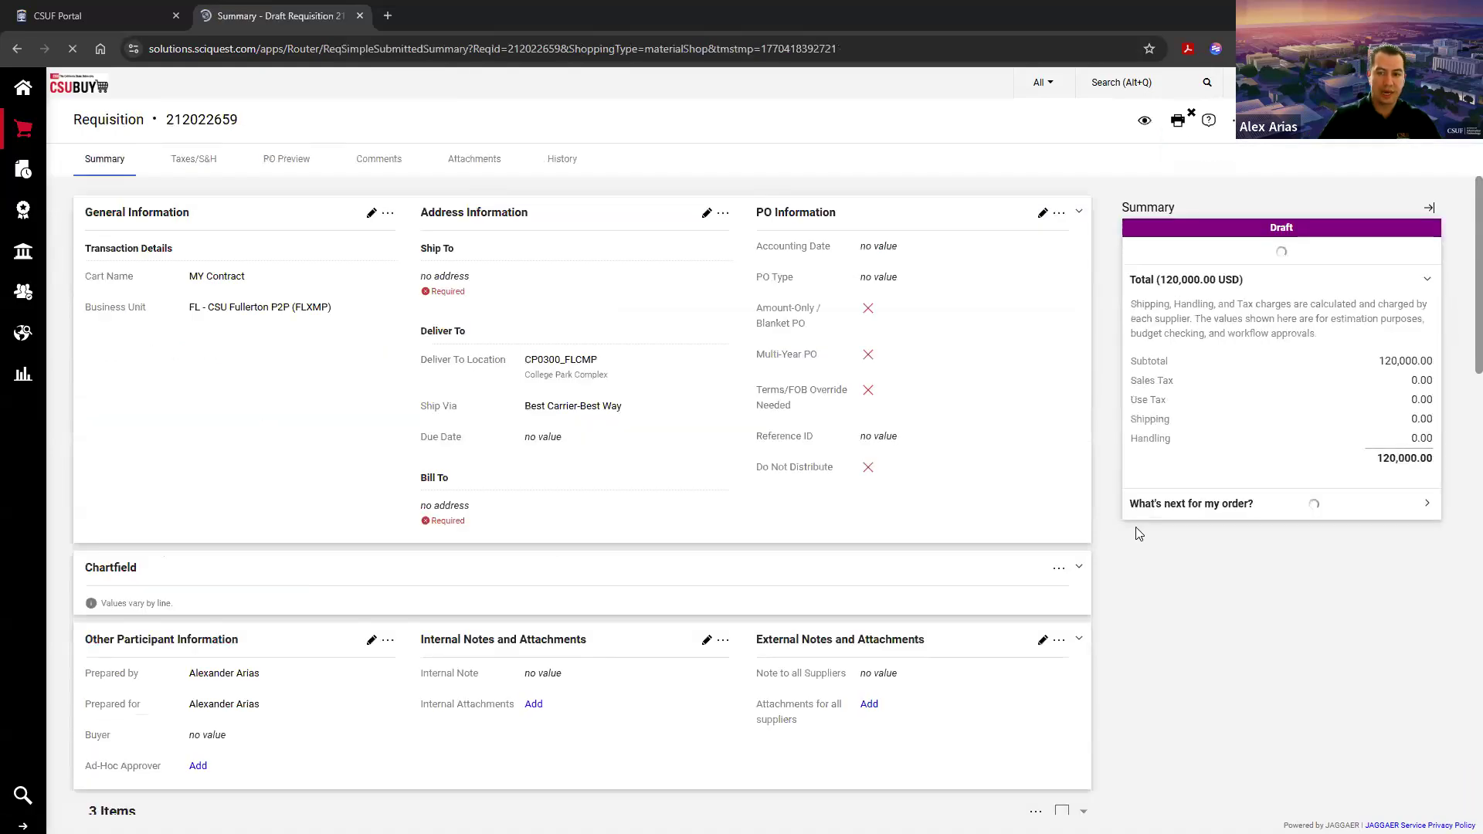
Step: Check the unit prices of the yearly lines on the requisition, ending at the Year 3 of 3 line
scroll(998, 505, "down", 3)
scroll(997, 505, "down", 5)
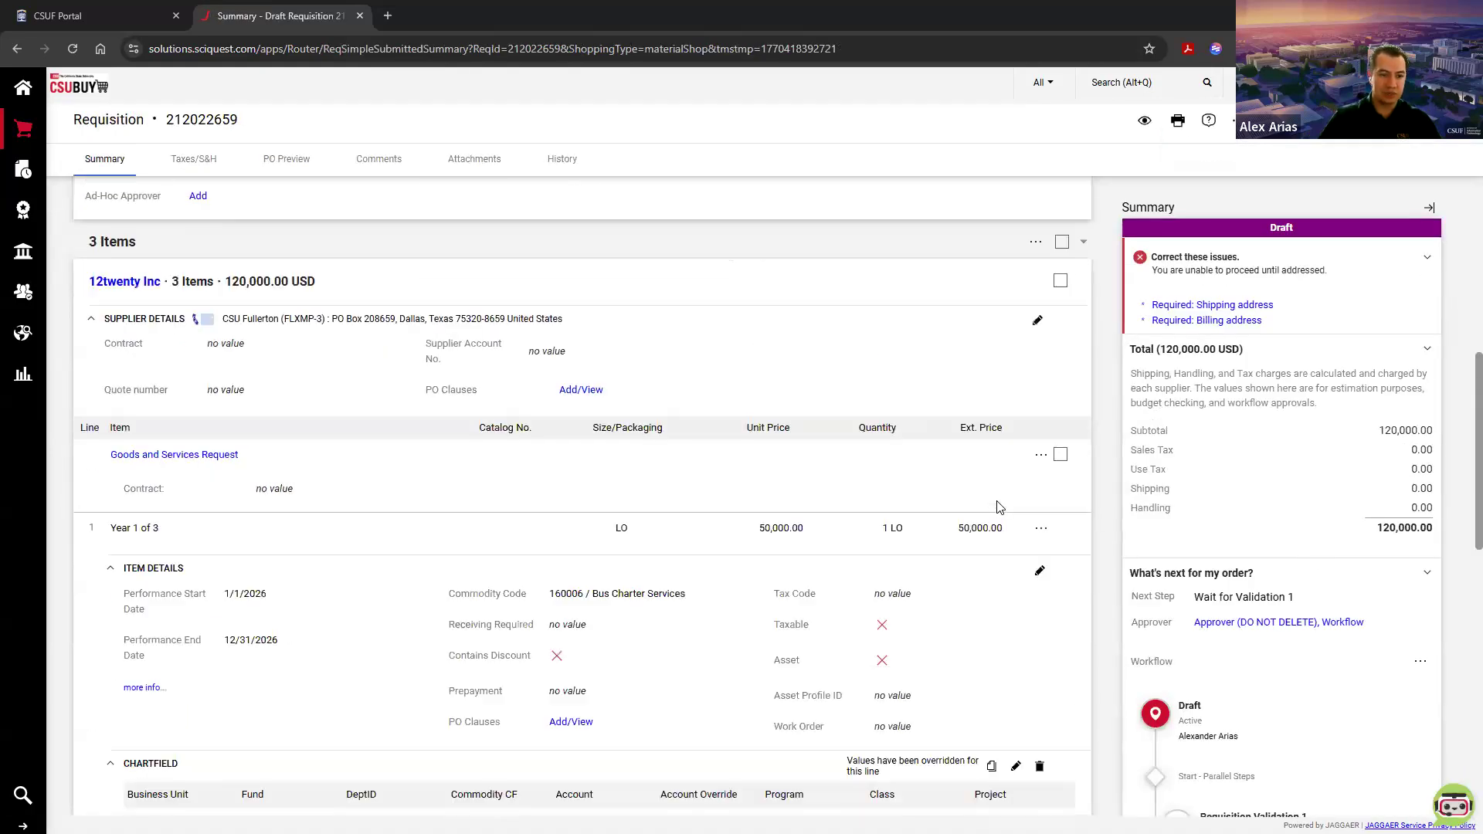
scroll(843, 418, "down", 1)
scroll(843, 418, "down", 6)
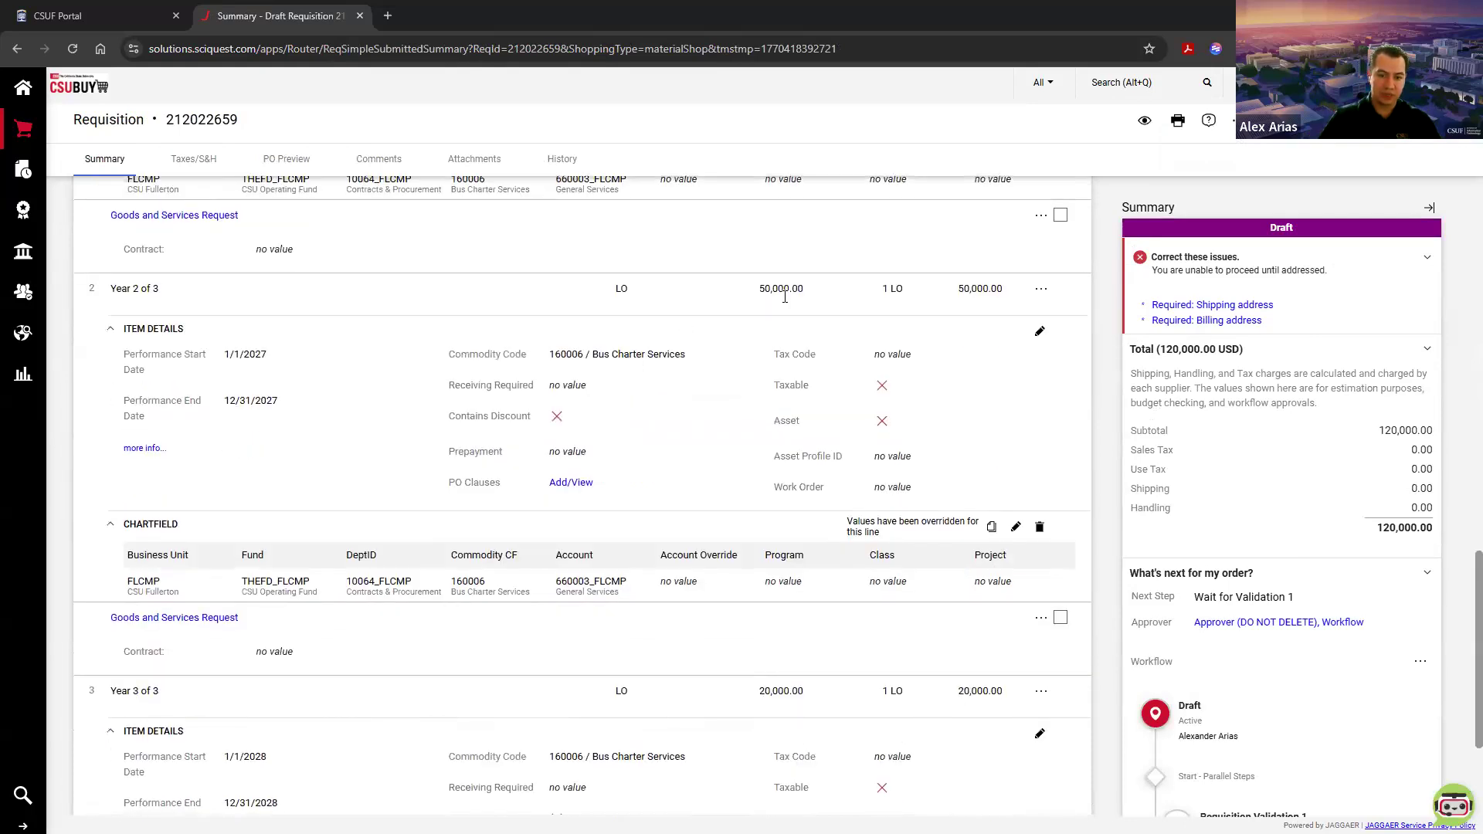
scroll(784, 297, "down", 3)
left_click_drag(756, 480, 812, 490)
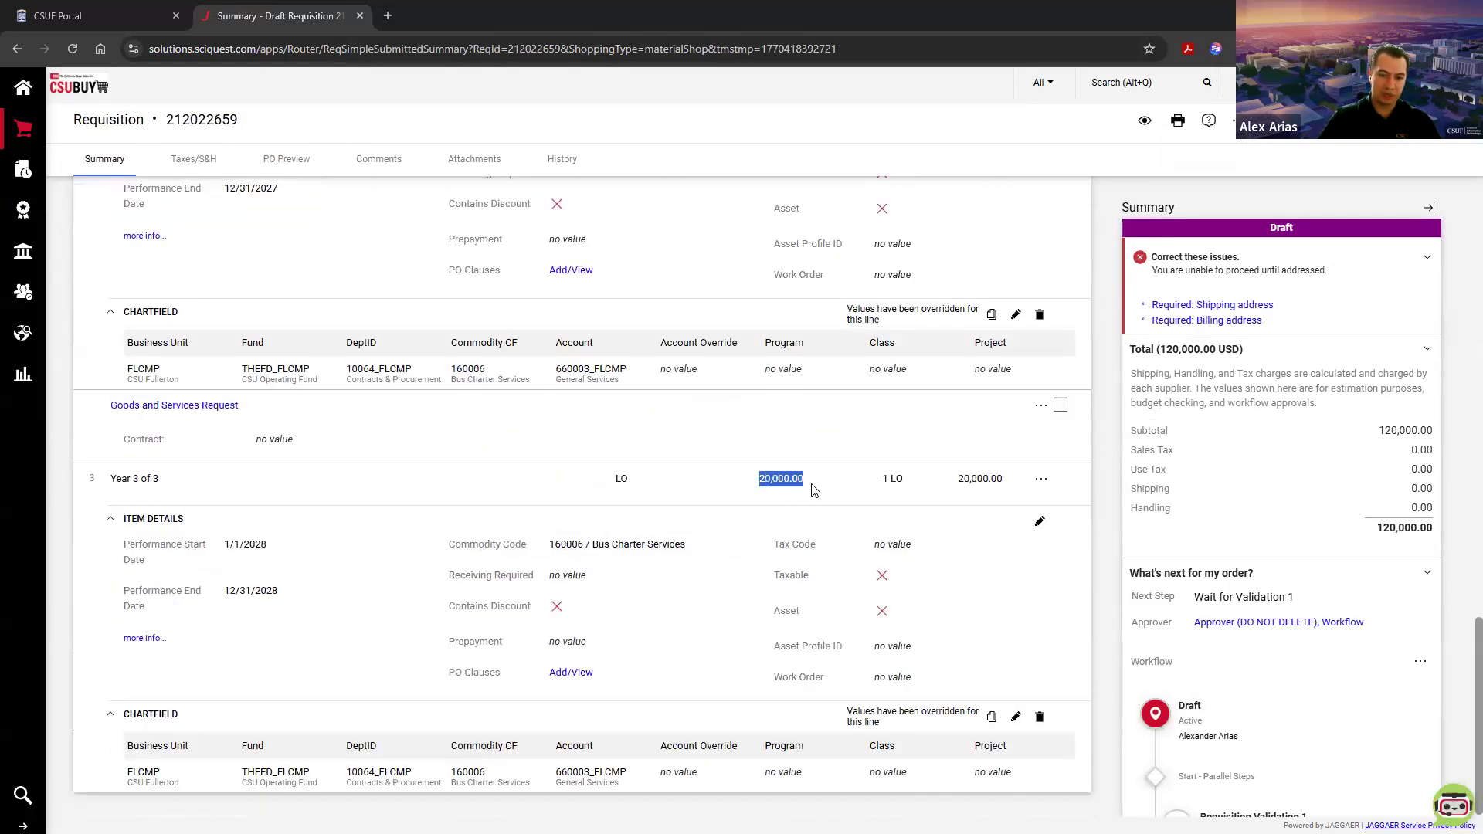
left_click(812, 490)
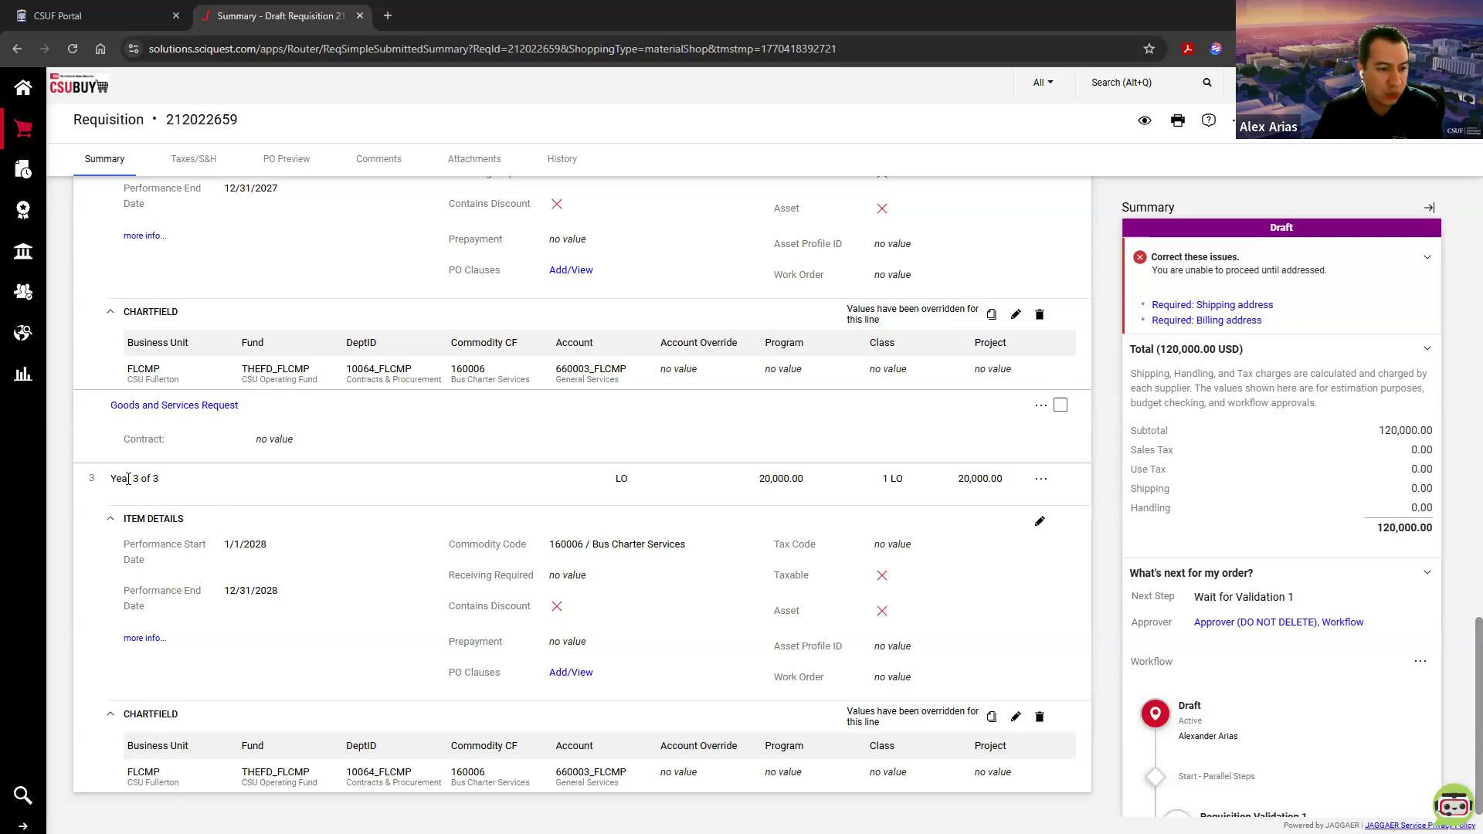
Step: Change the Year 3 line's product description to "Year 3 of 3 - FINAL YEAR", save the form and return to the requisition
left_click_drag(112, 480, 158, 480)
left_click(157, 481)
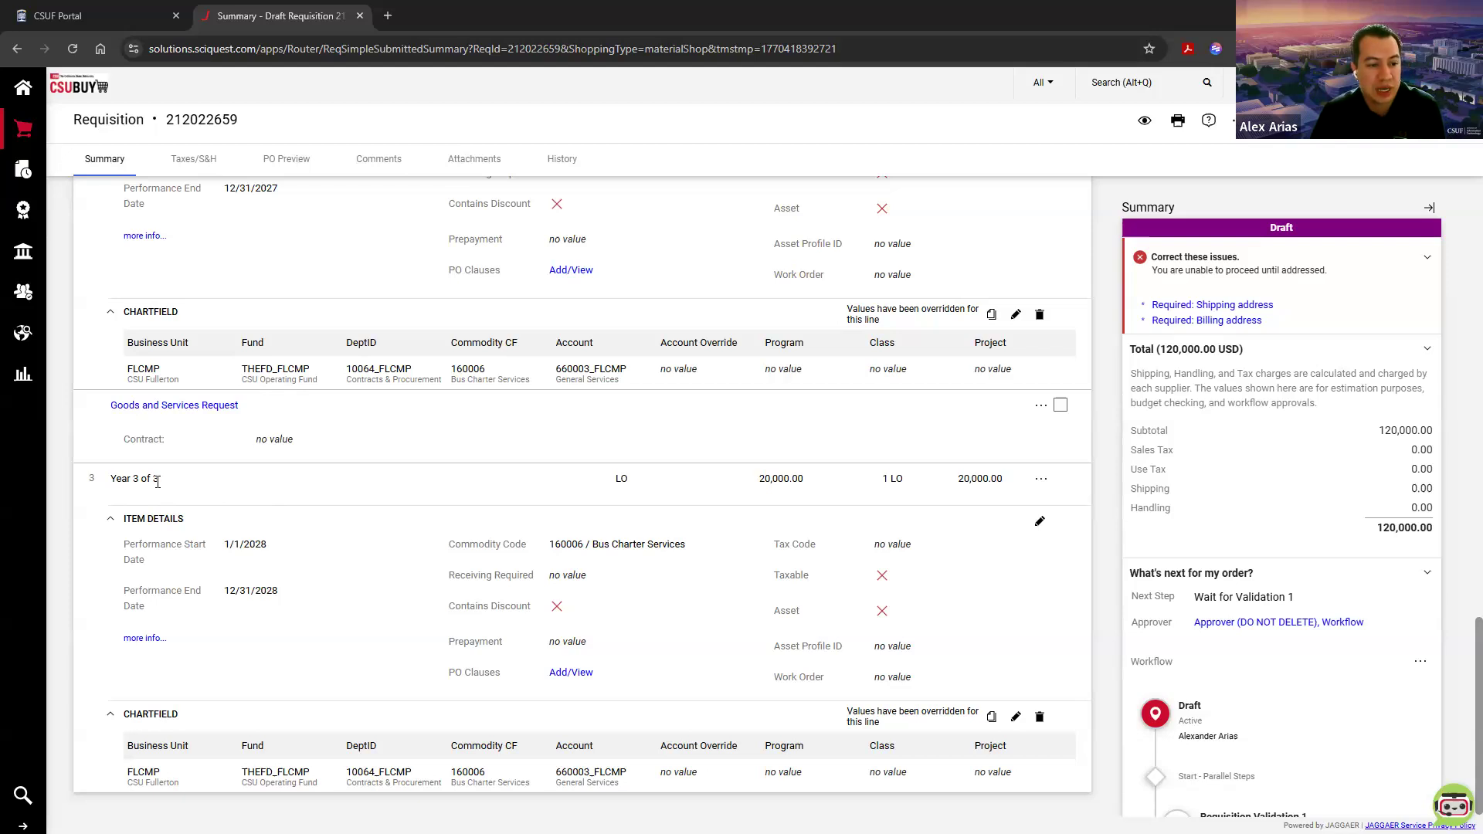
left_click_drag(118, 478, 110, 475)
left_click(171, 427)
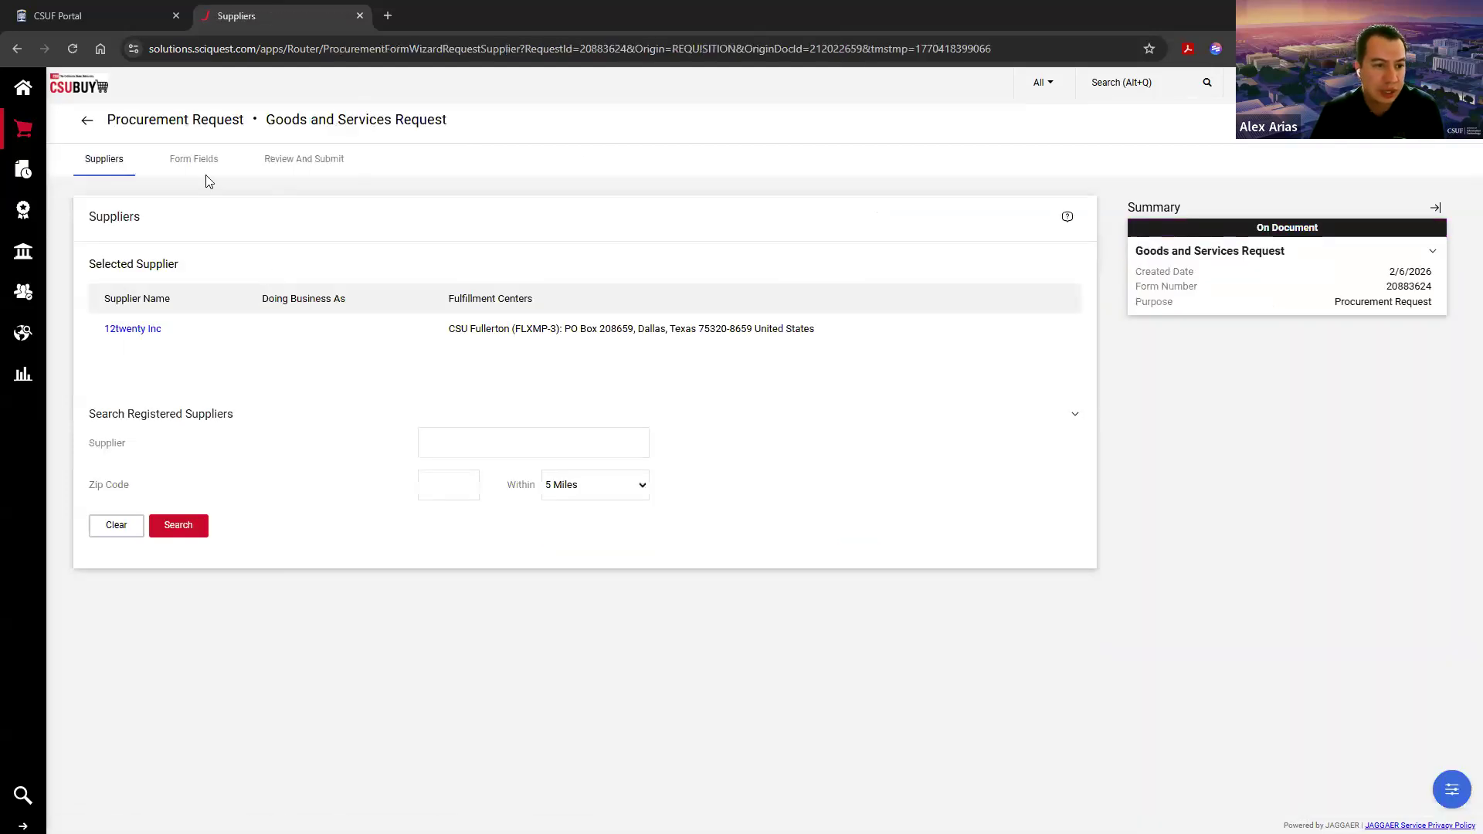
left_click(202, 165)
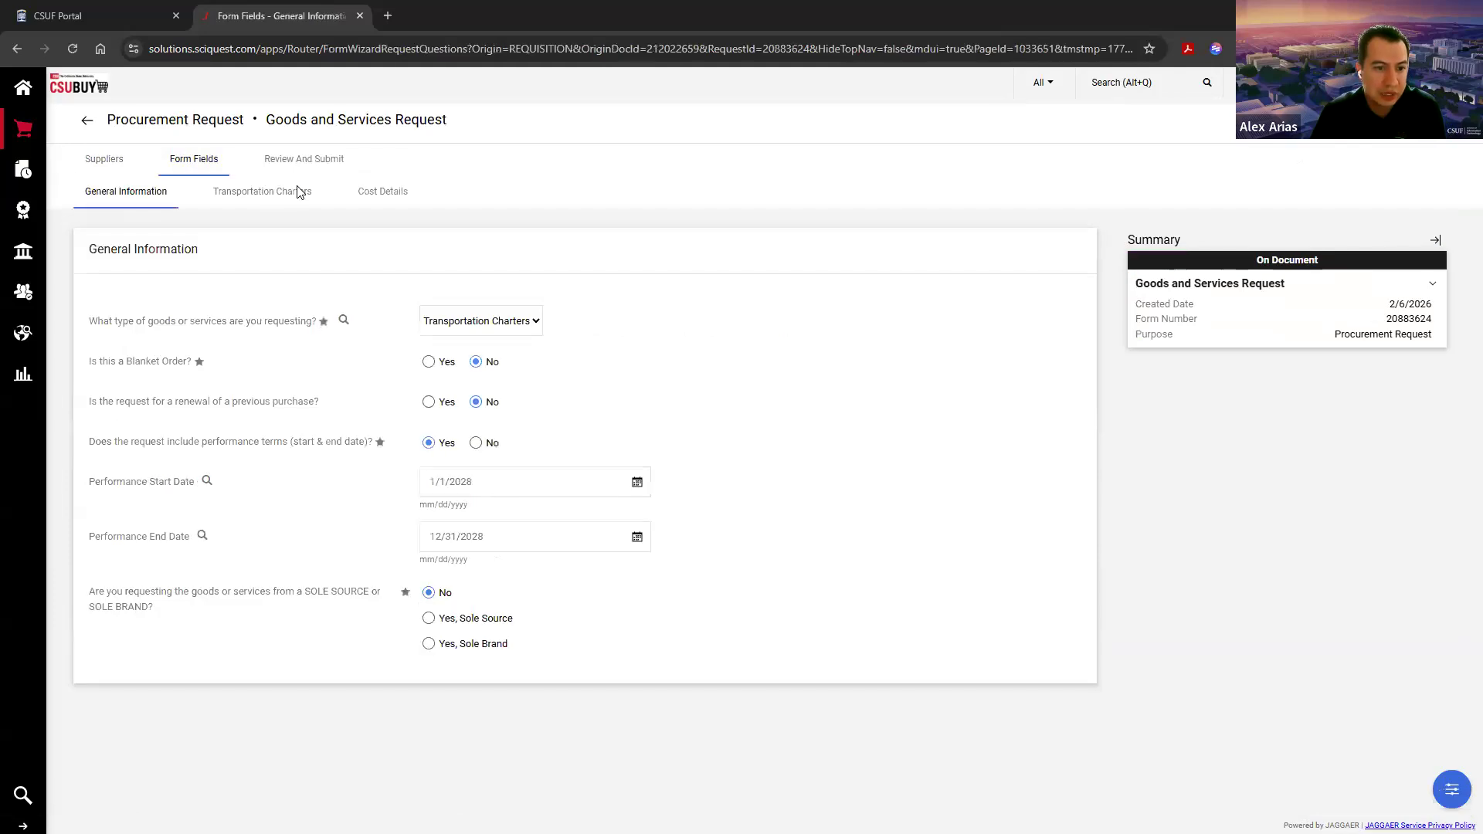
left_click(381, 192)
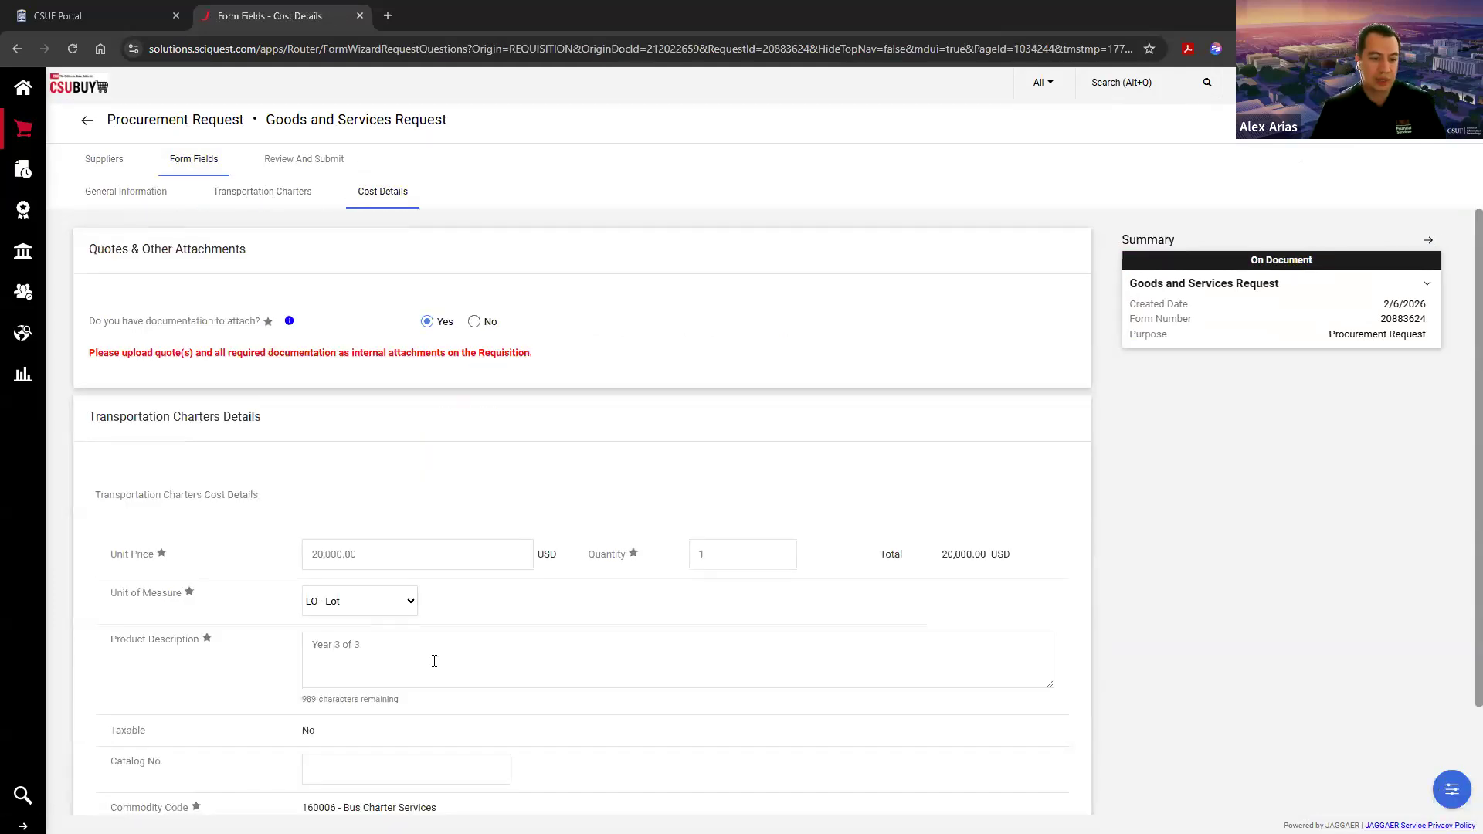
left_click(434, 661)
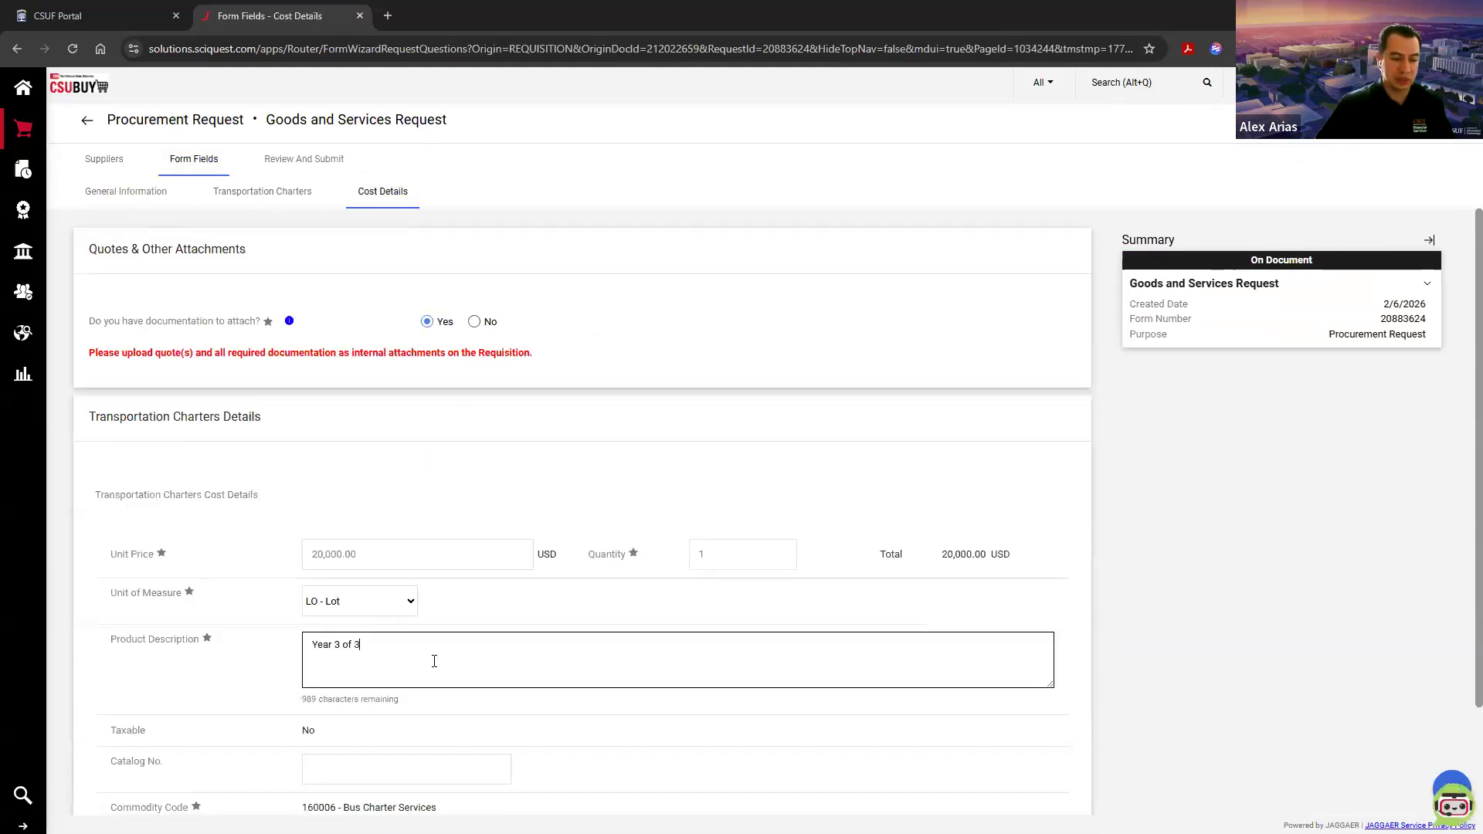
type("- FIN")
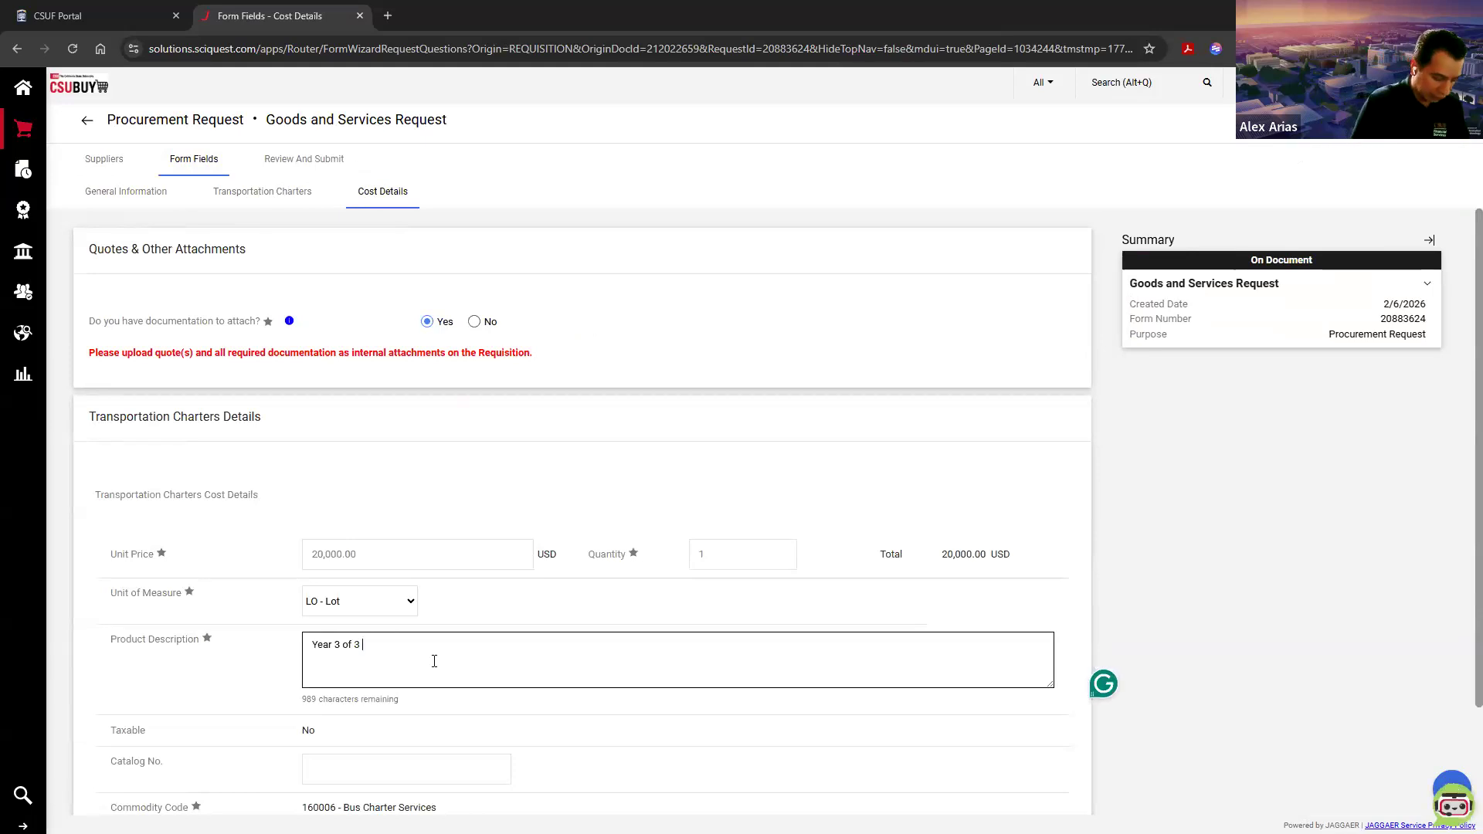
type("AL YEAR")
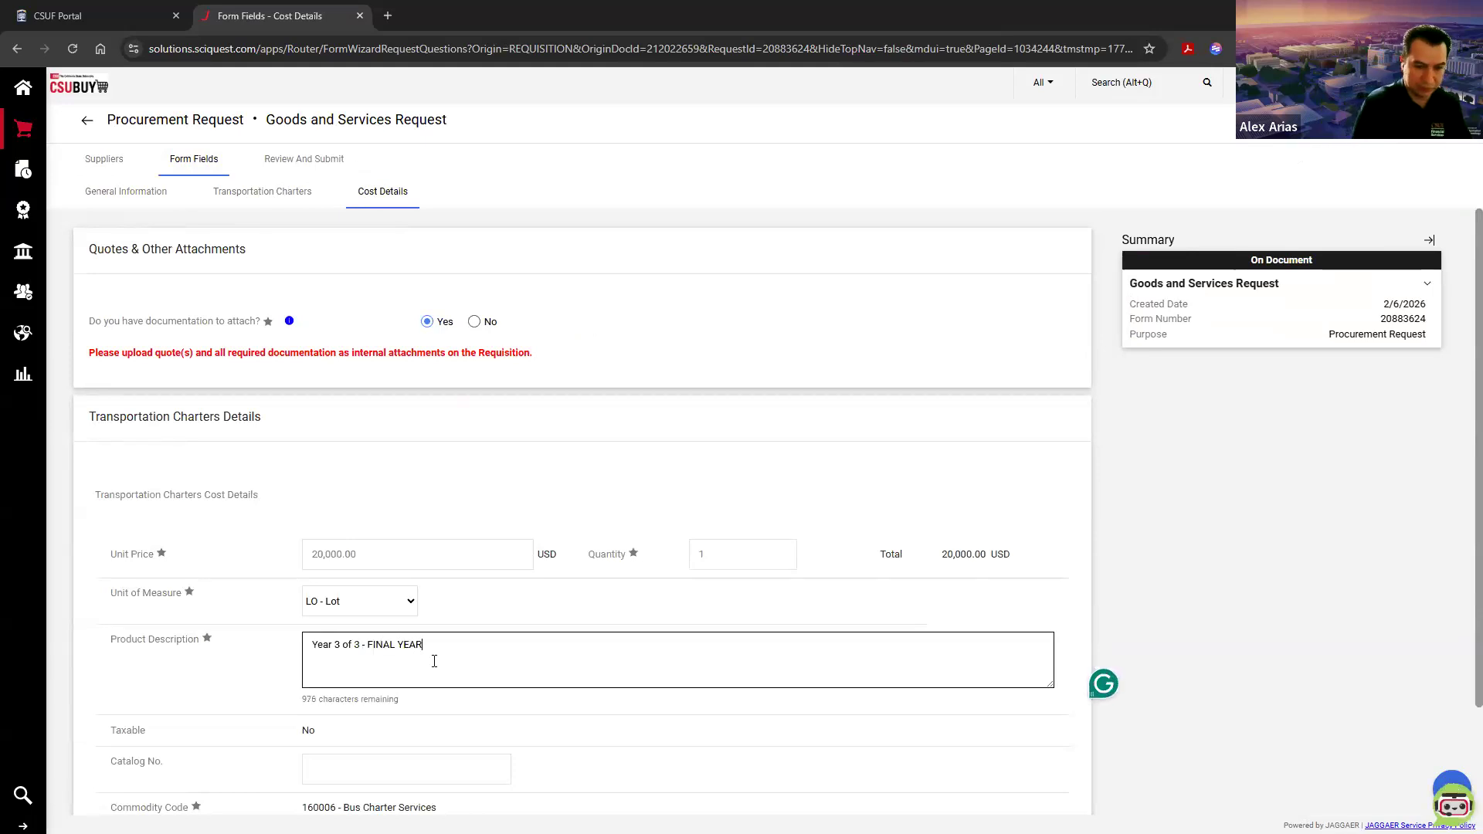
left_click(1367, 137)
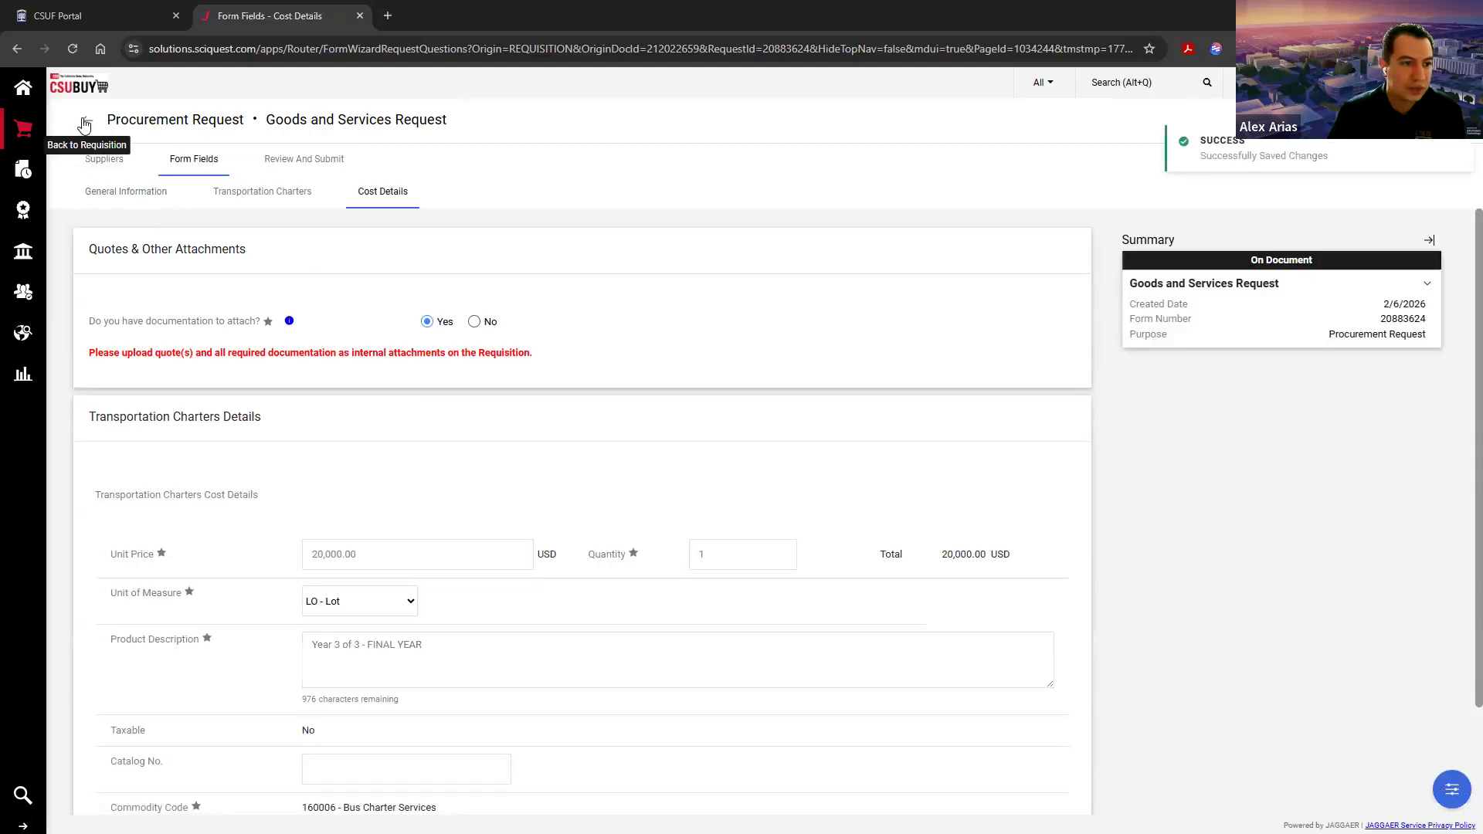
left_click(85, 124)
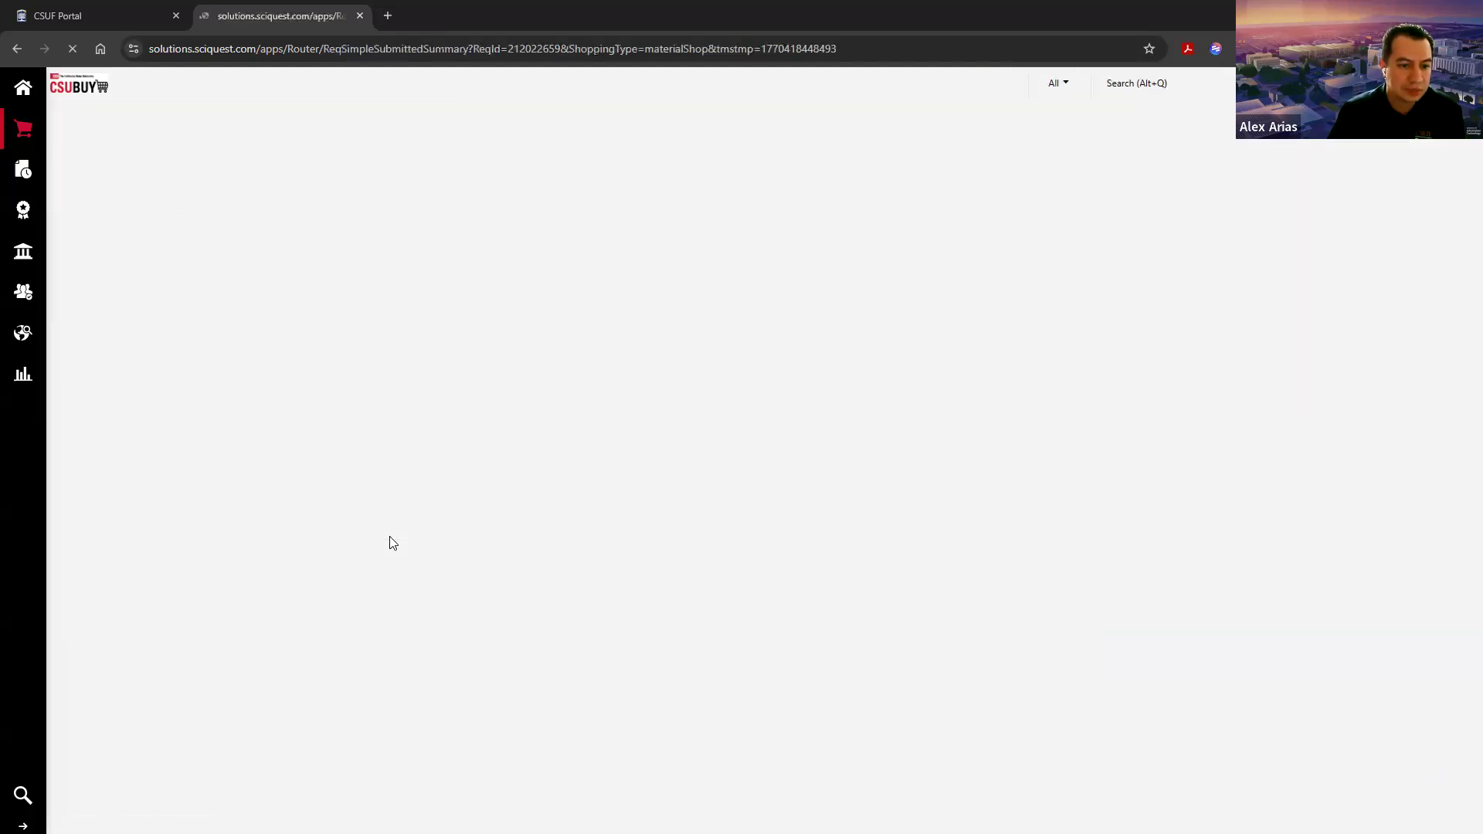
Step: Review the Year 3 line's description, then the requisition's header details and remaining yearly lines
scroll(389, 543, "down", 18)
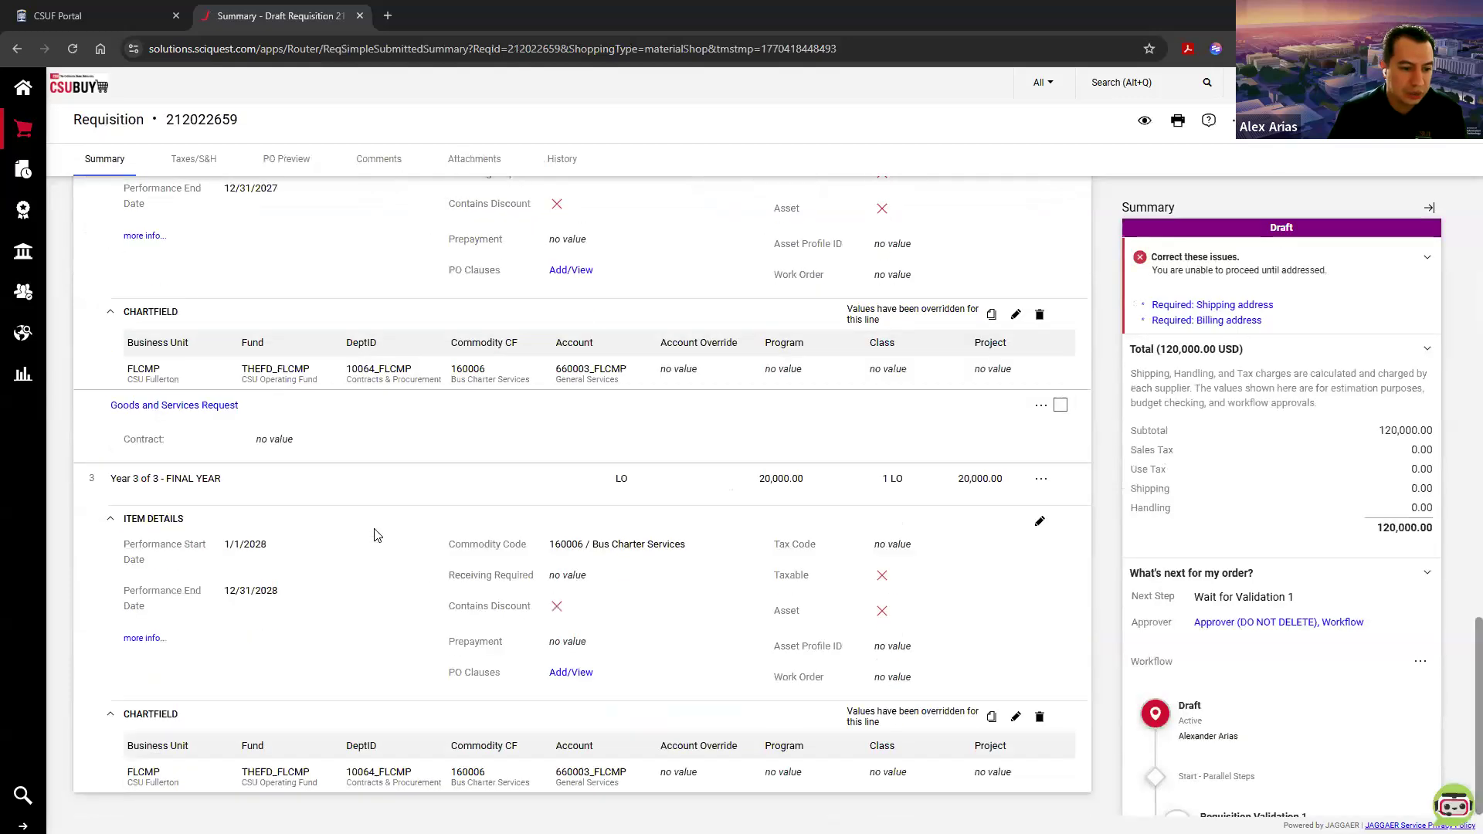
left_click_drag(222, 479, 112, 482)
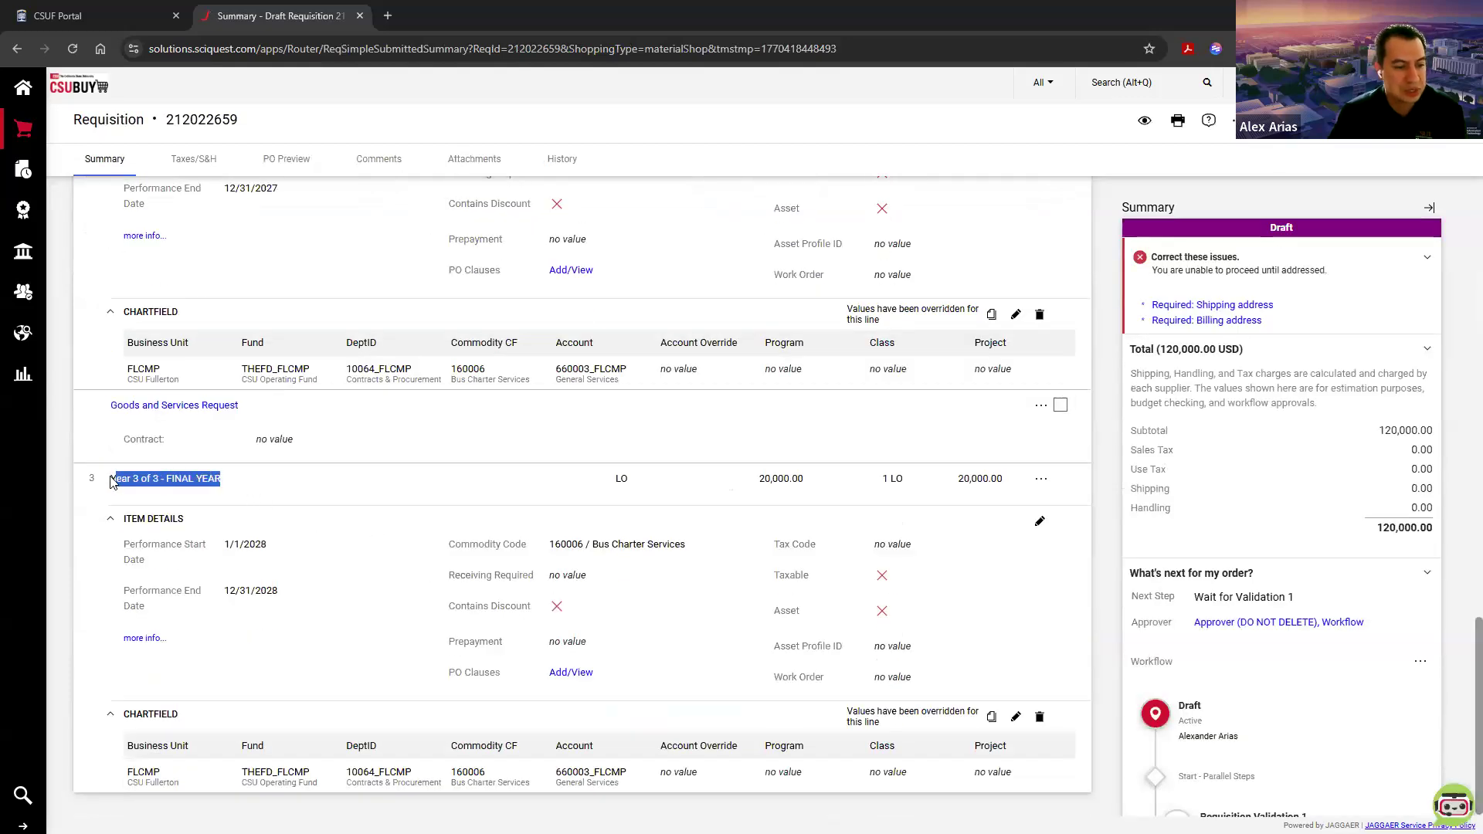
left_click(112, 481)
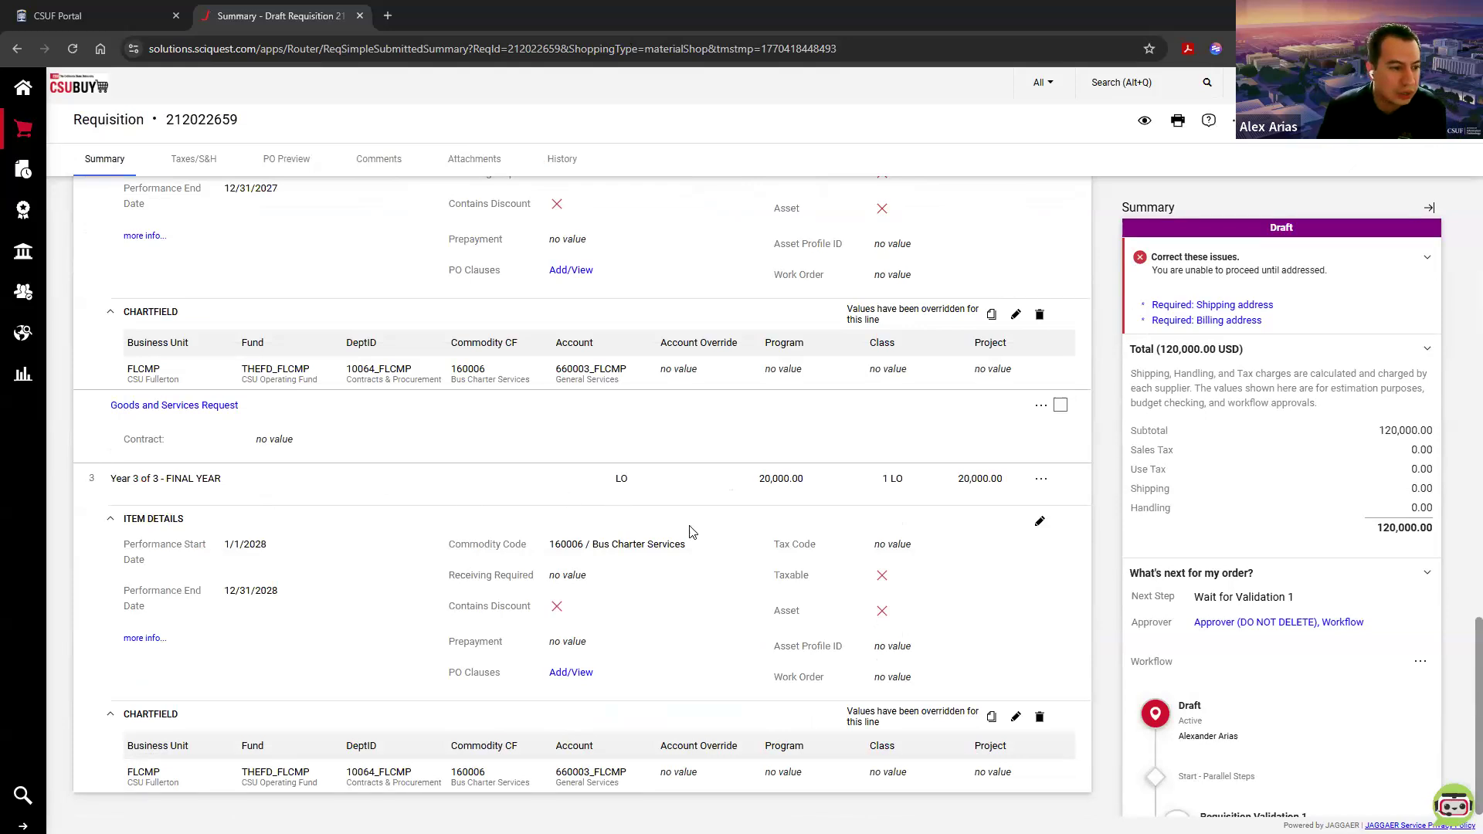
scroll(691, 531, "up", 15)
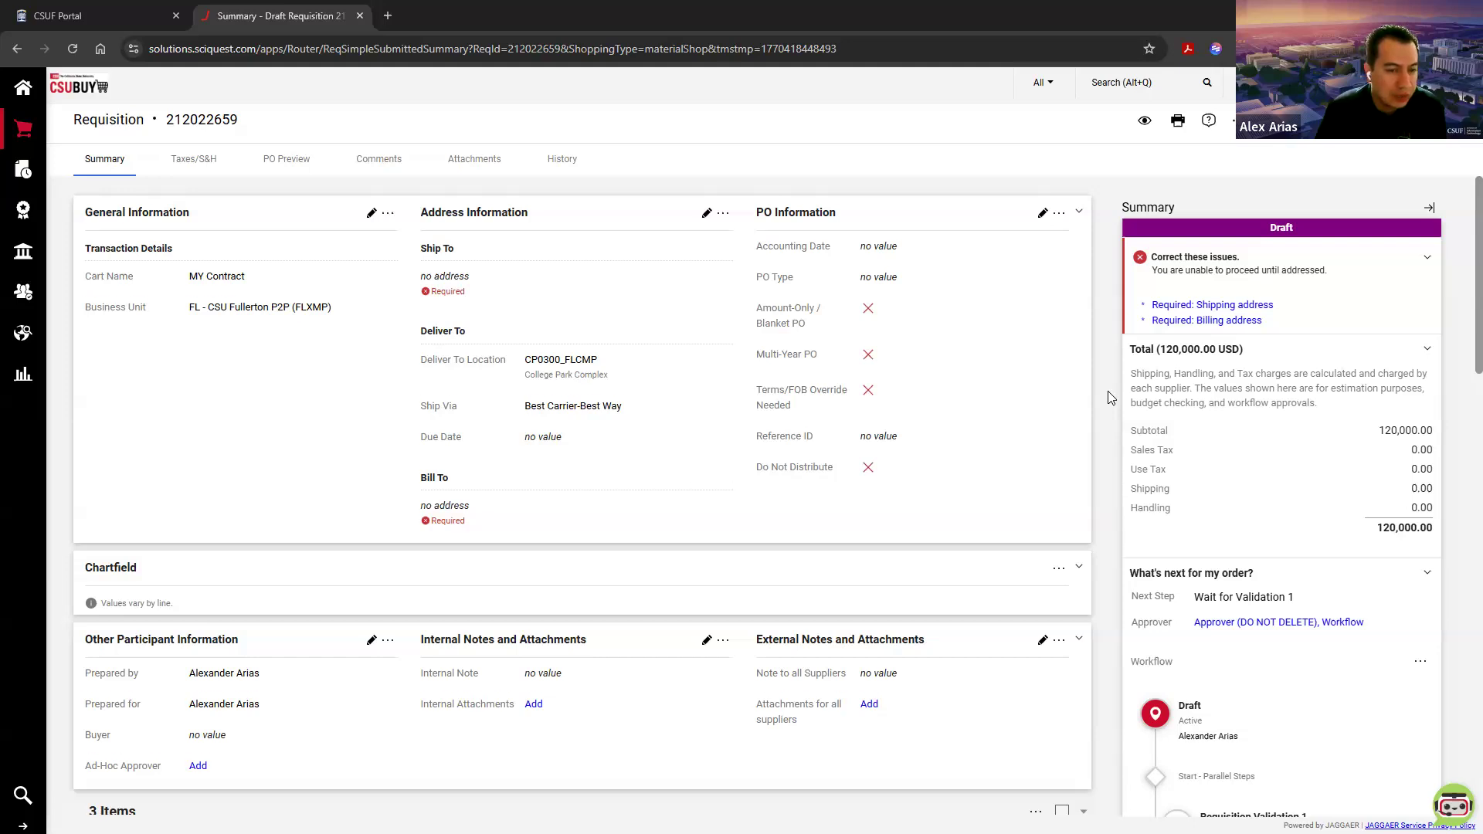
scroll(1108, 398, "down", 10)
scroll(1107, 398, "down", 7)
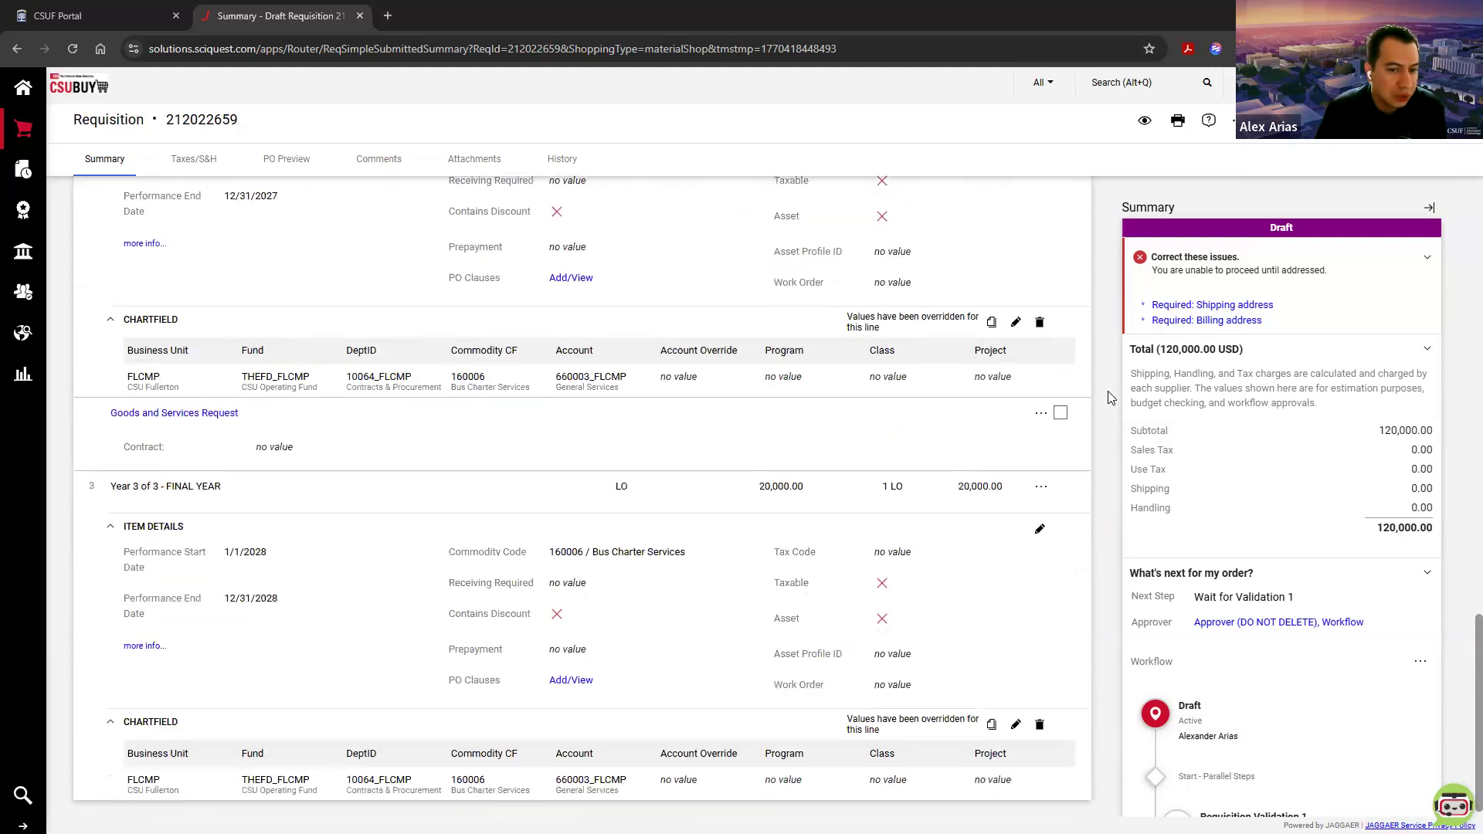
scroll(1108, 397, "up", 2)
scroll(1107, 397, "down", 1)
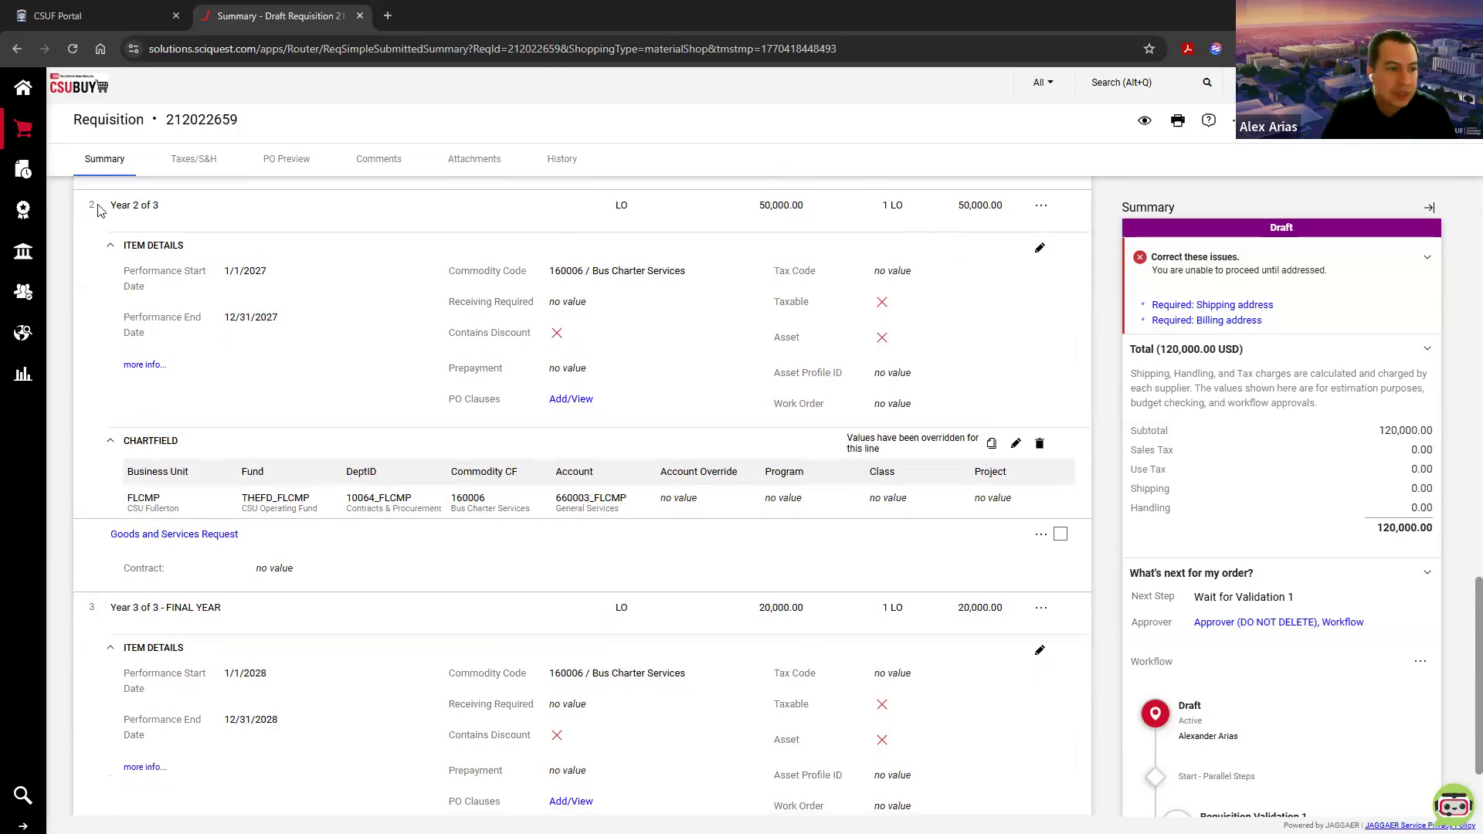
mouse_move(35, 132)
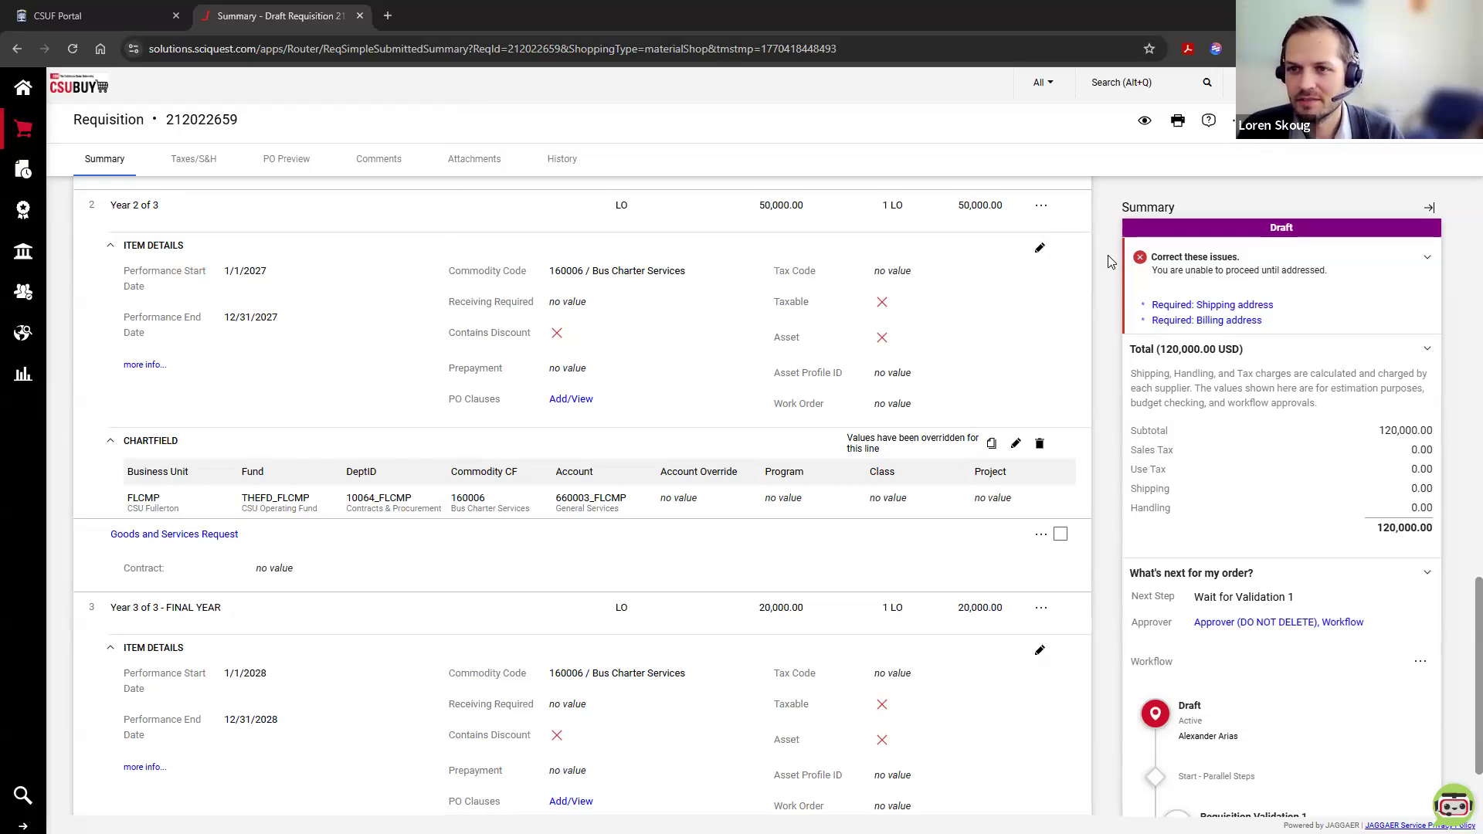
Step: Examine the Accounting Date field in the requisition's PO information
scroll(1112, 270, "up", 20)
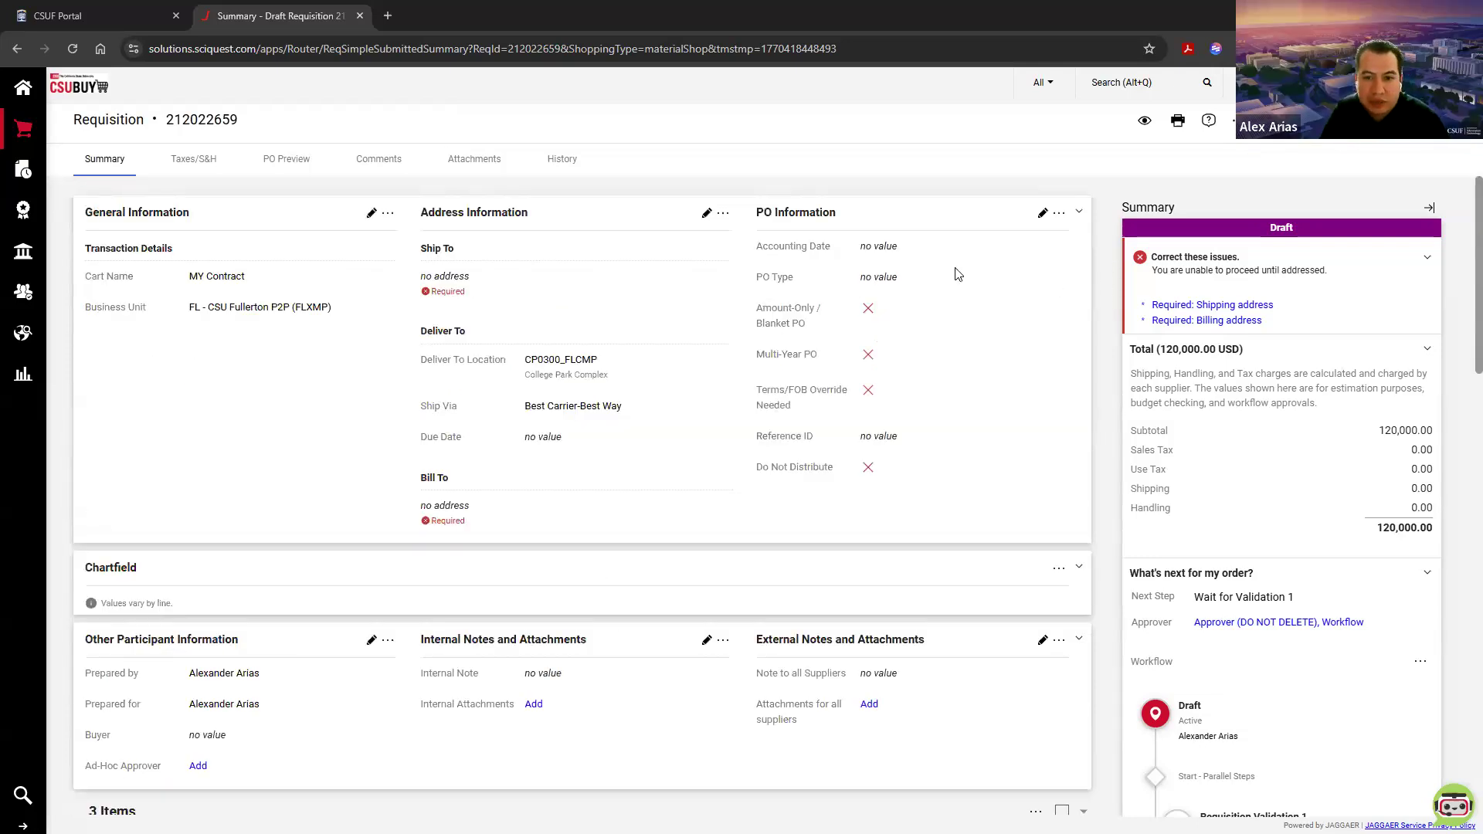
left_click_drag(755, 251, 904, 250)
left_click(904, 250)
triple_click(905, 251)
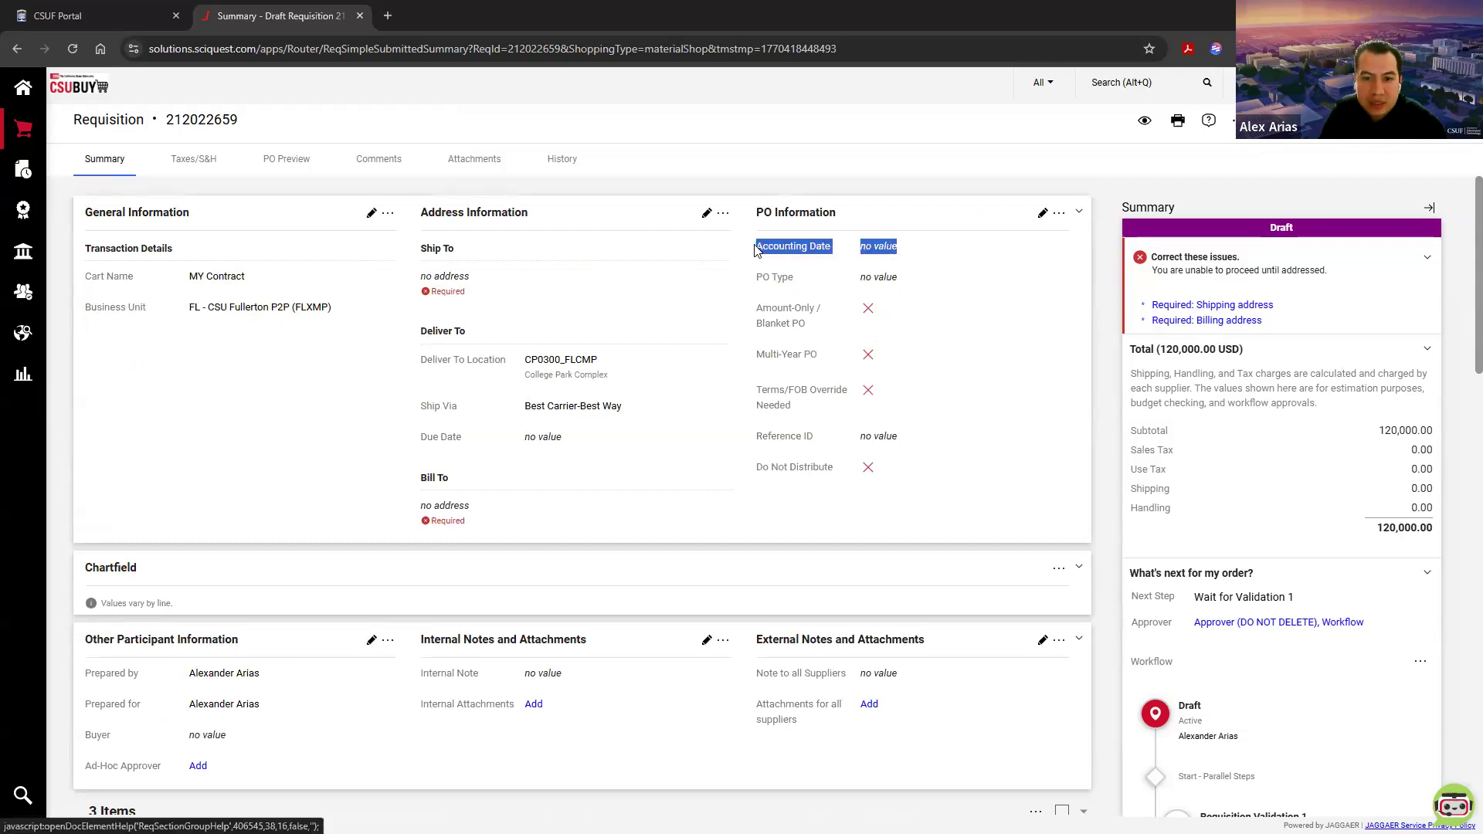
left_click(915, 185)
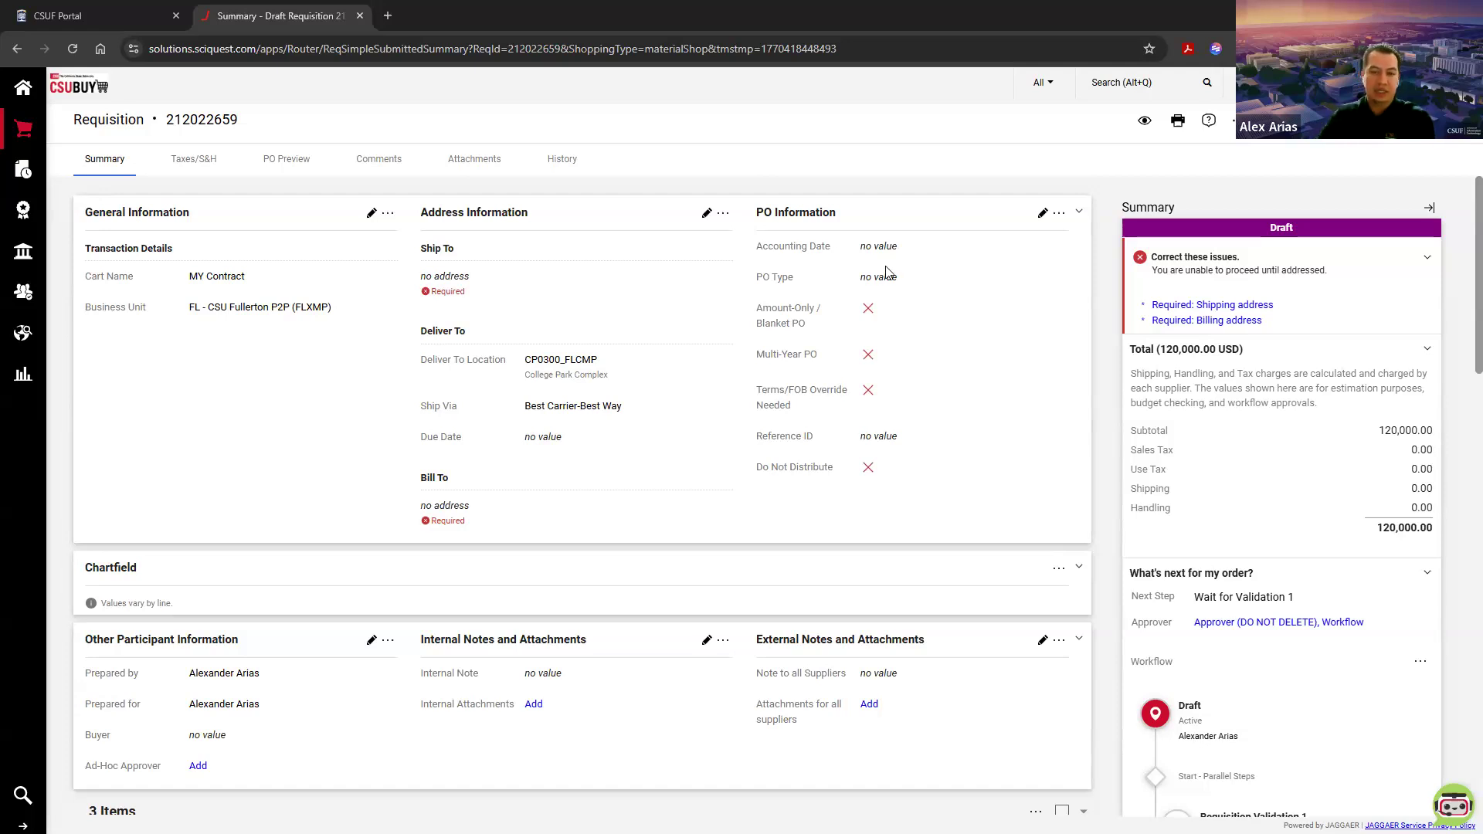
left_click_drag(898, 249, 753, 251)
left_click(755, 251)
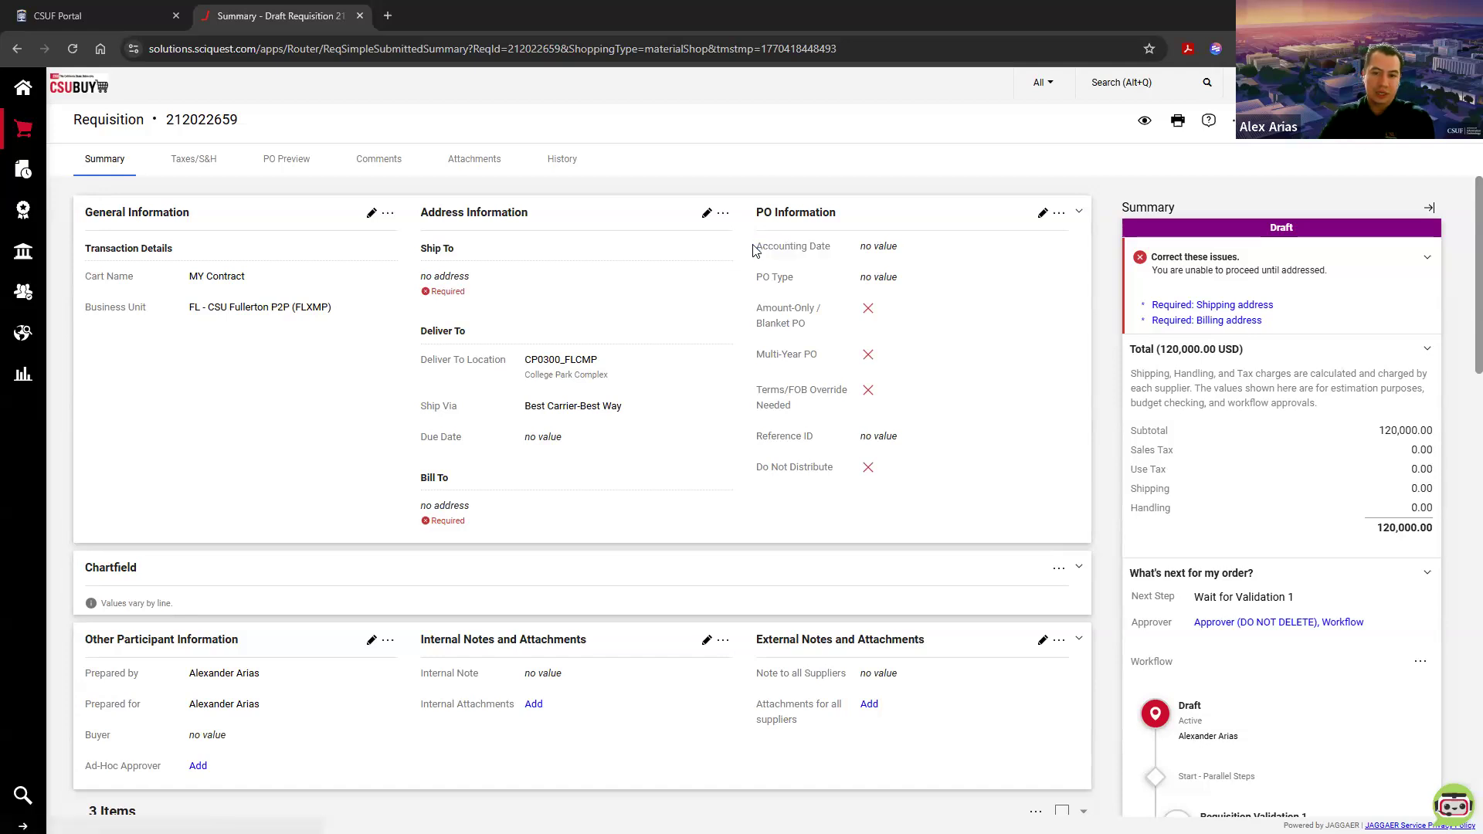
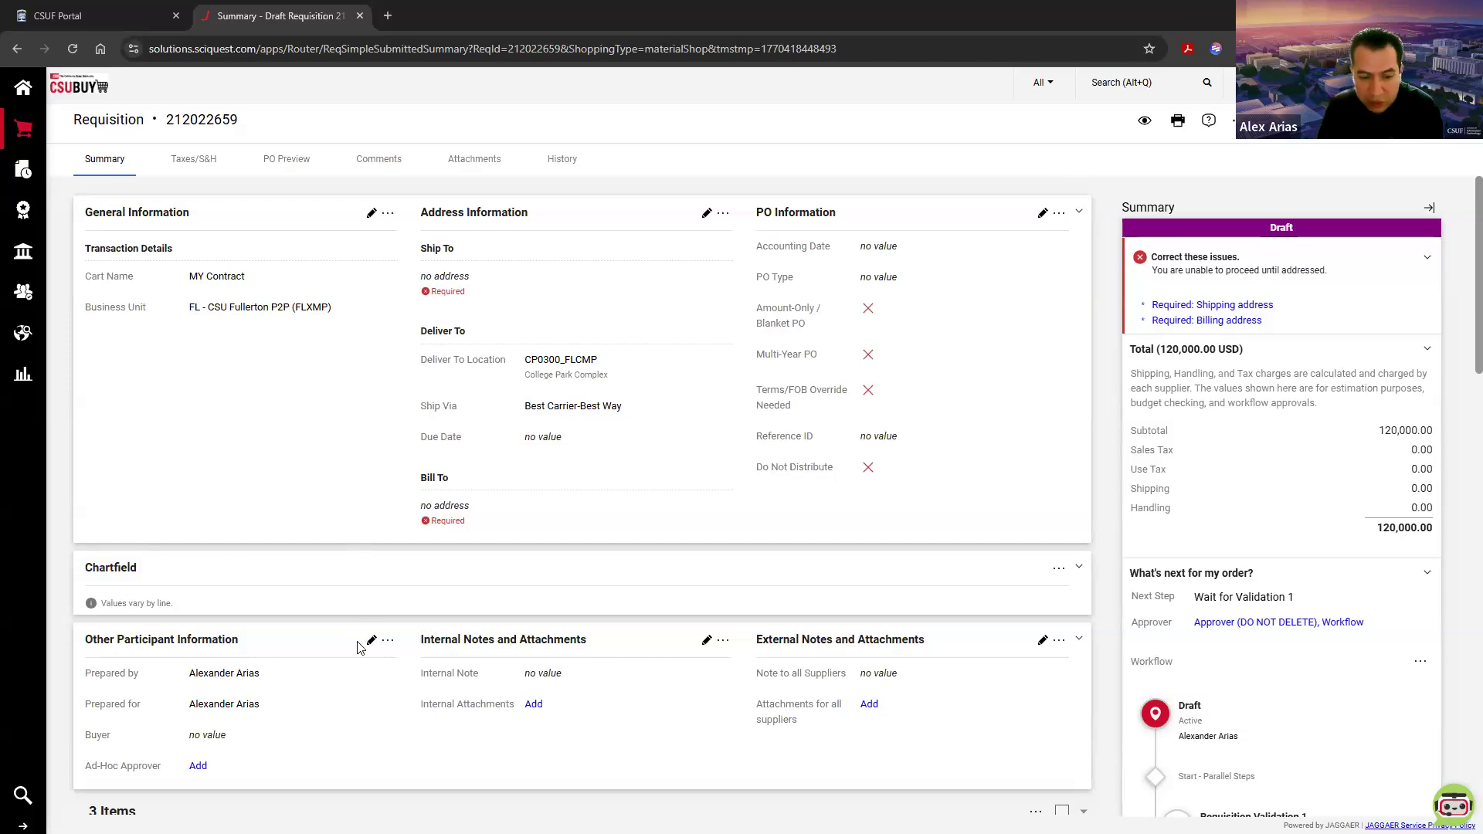
Step: Edit the requisition's other participant information and search for the new Prepared for user by last name
left_click_drag(86, 703, 191, 708)
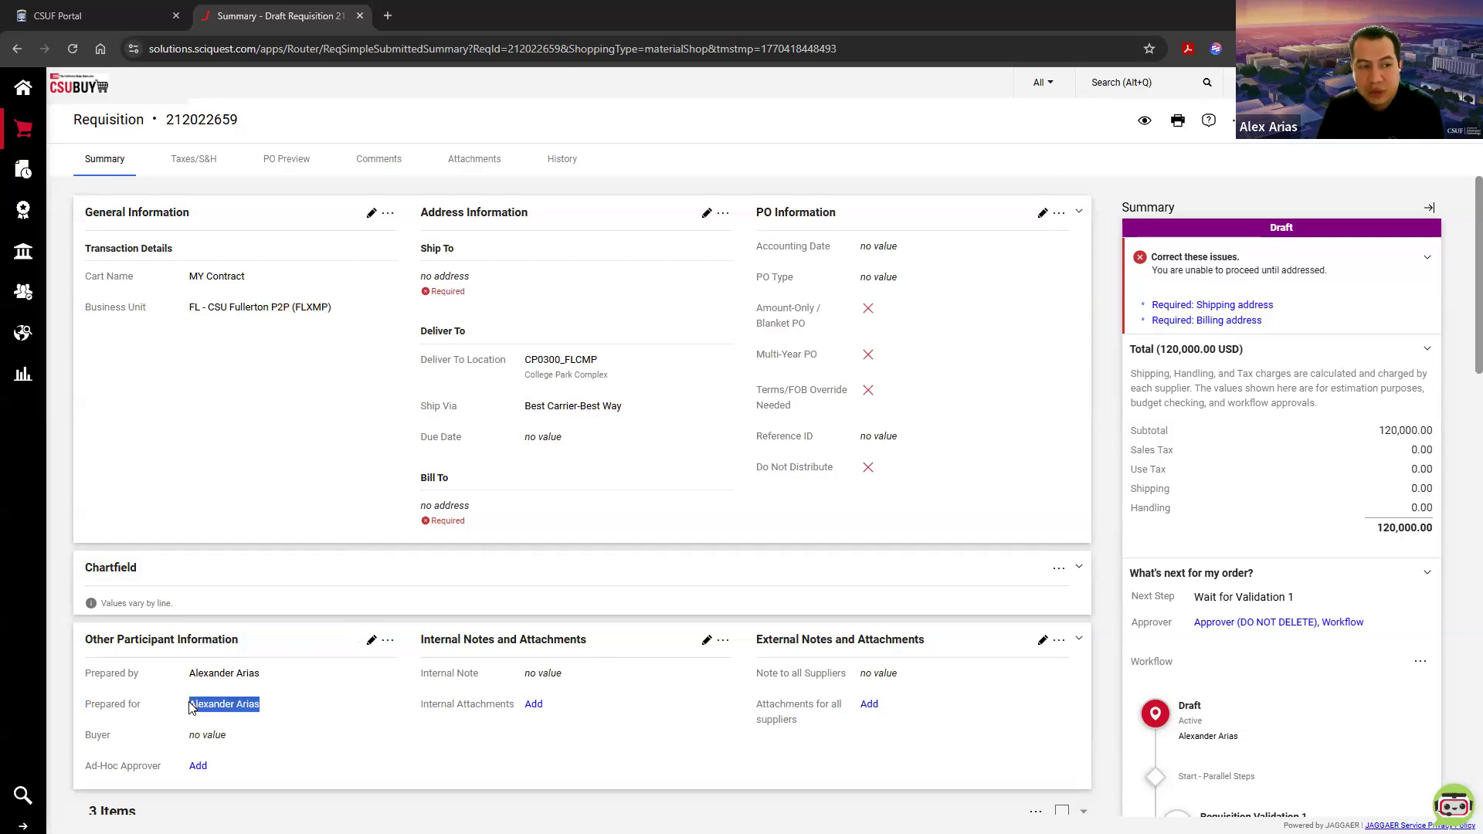
left_click(191, 699)
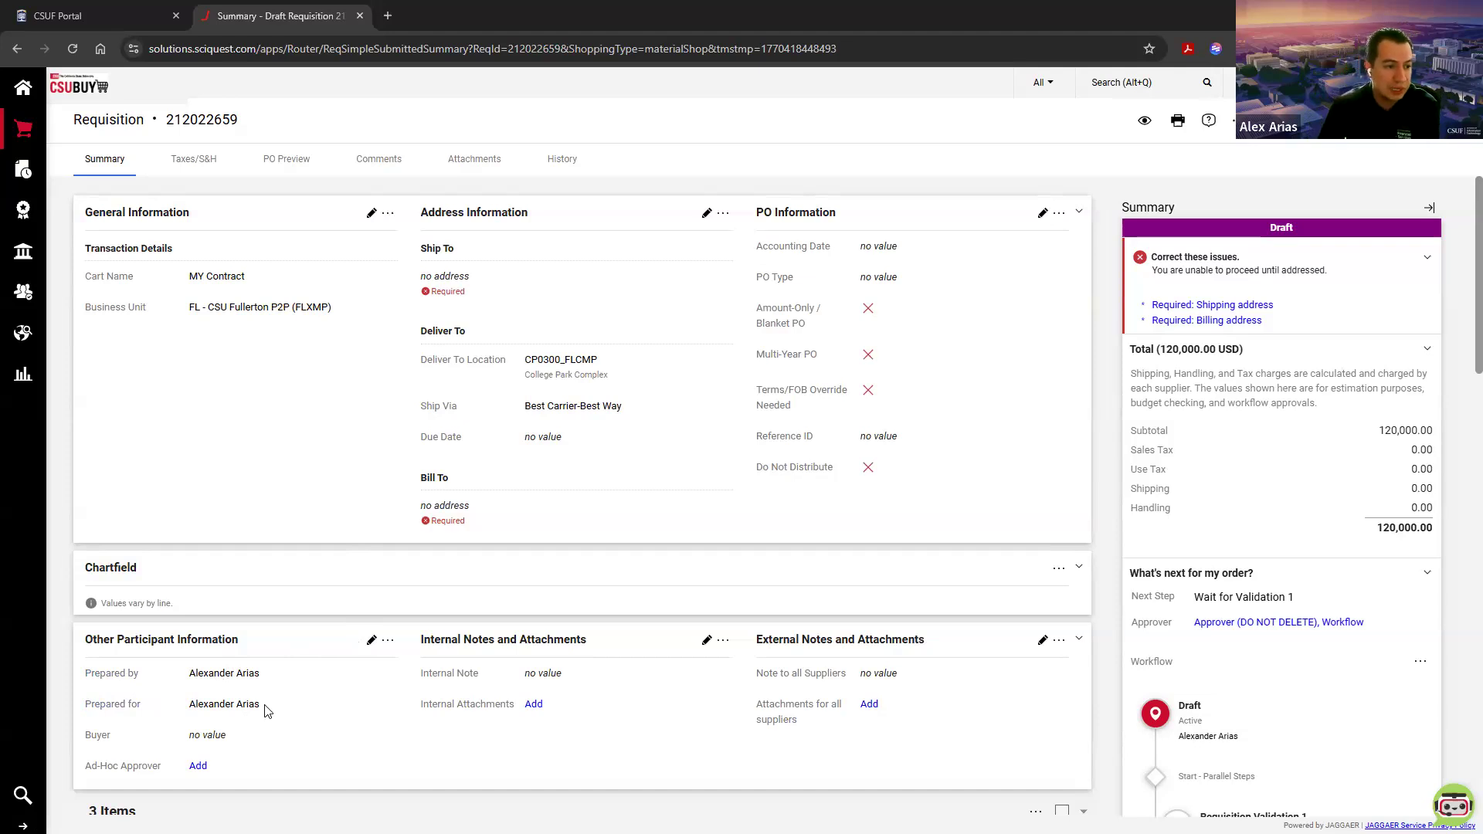
left_click(370, 642)
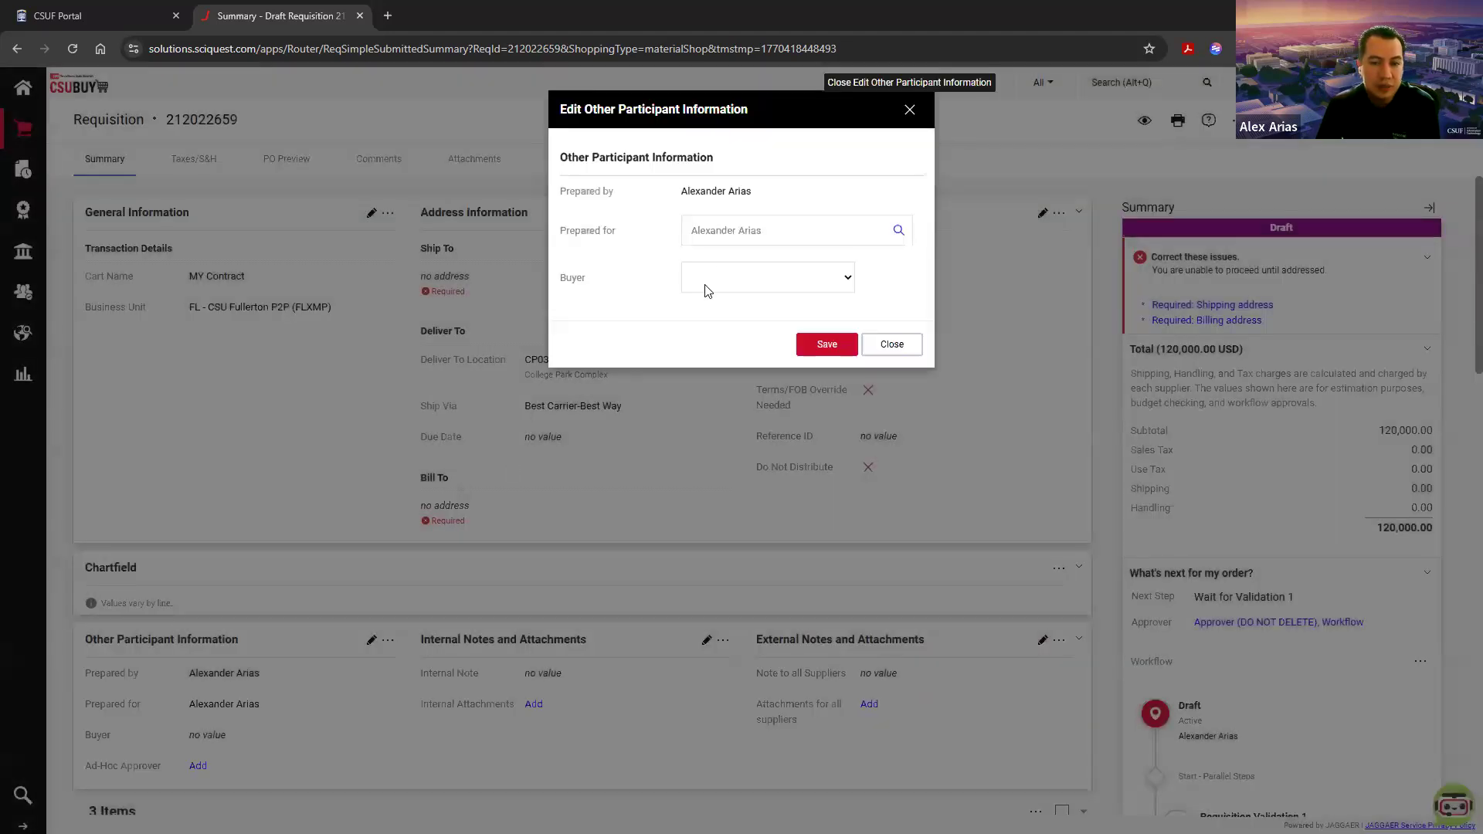
left_click(900, 231)
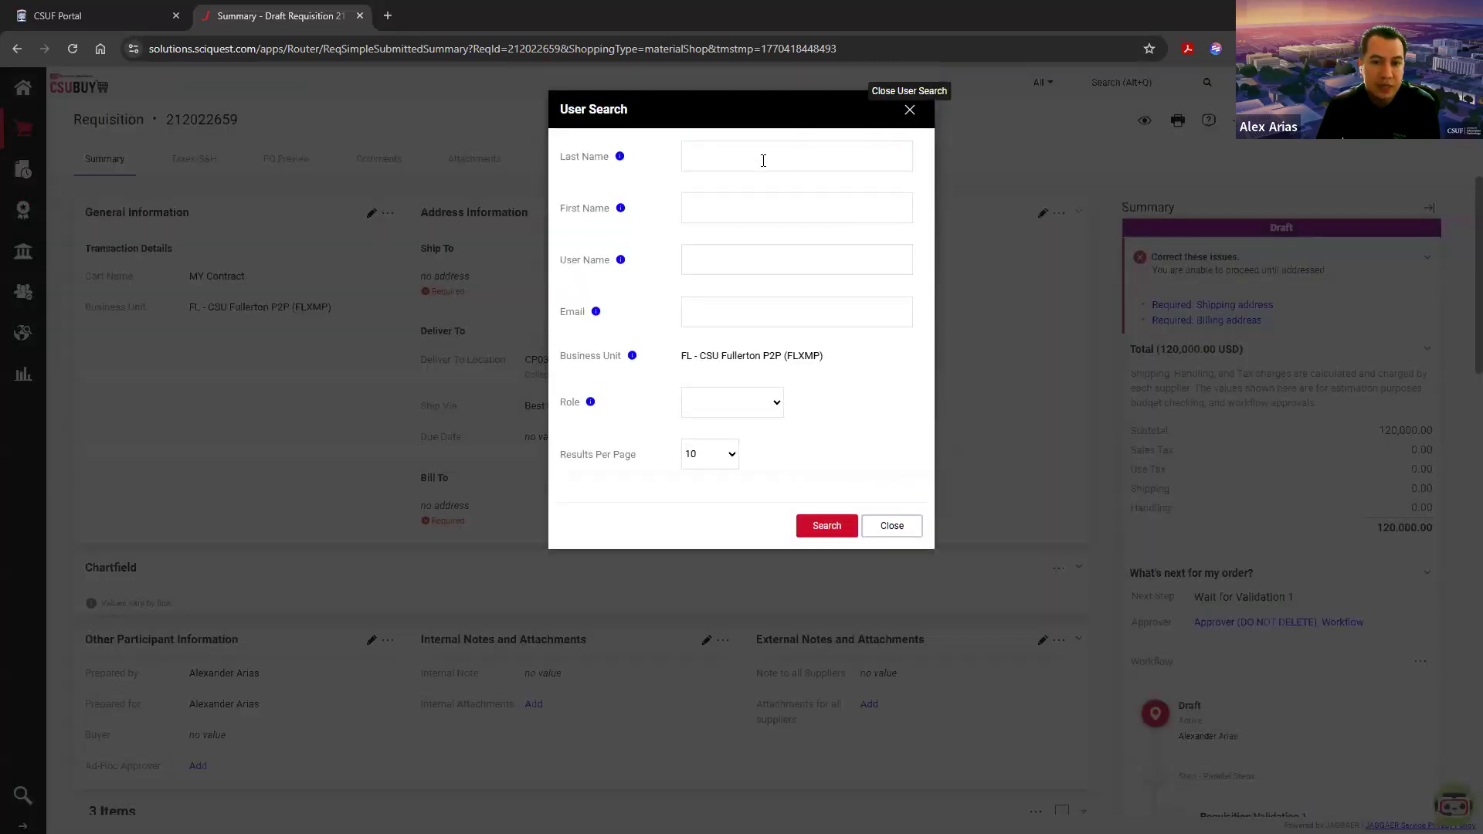
left_click(763, 159)
type("rosale")
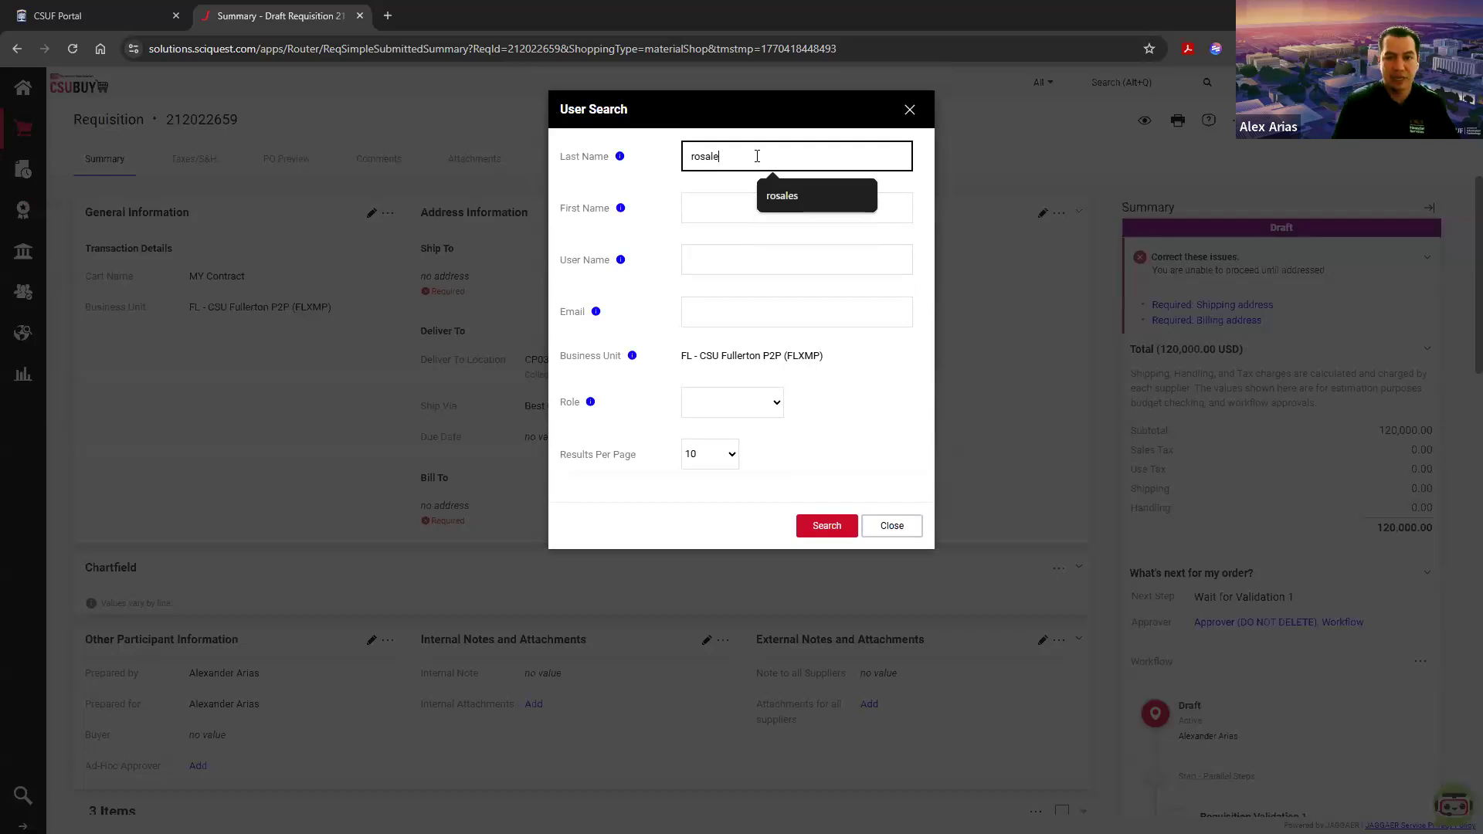
left_click(777, 190)
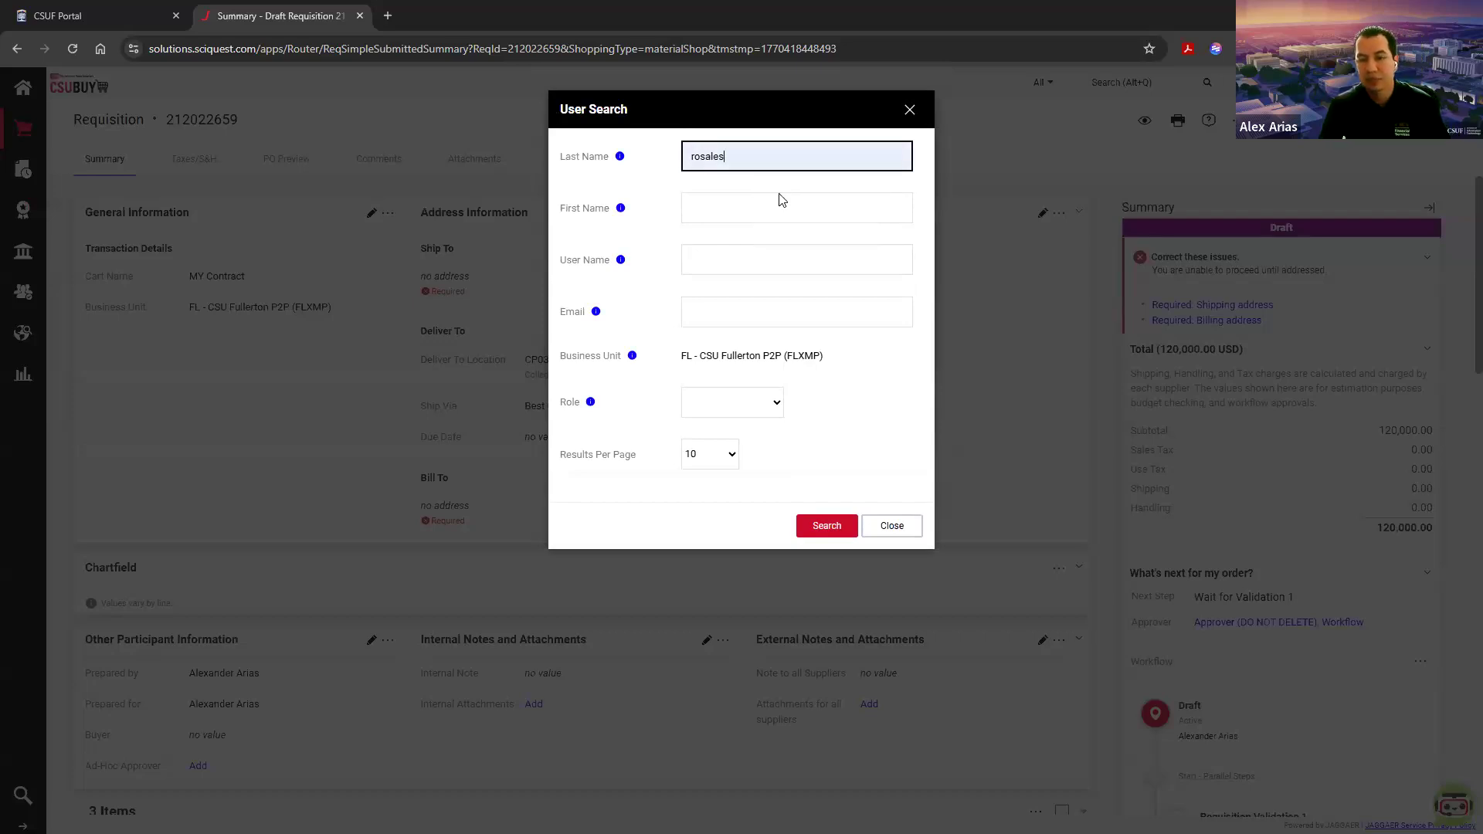
left_click(826, 526)
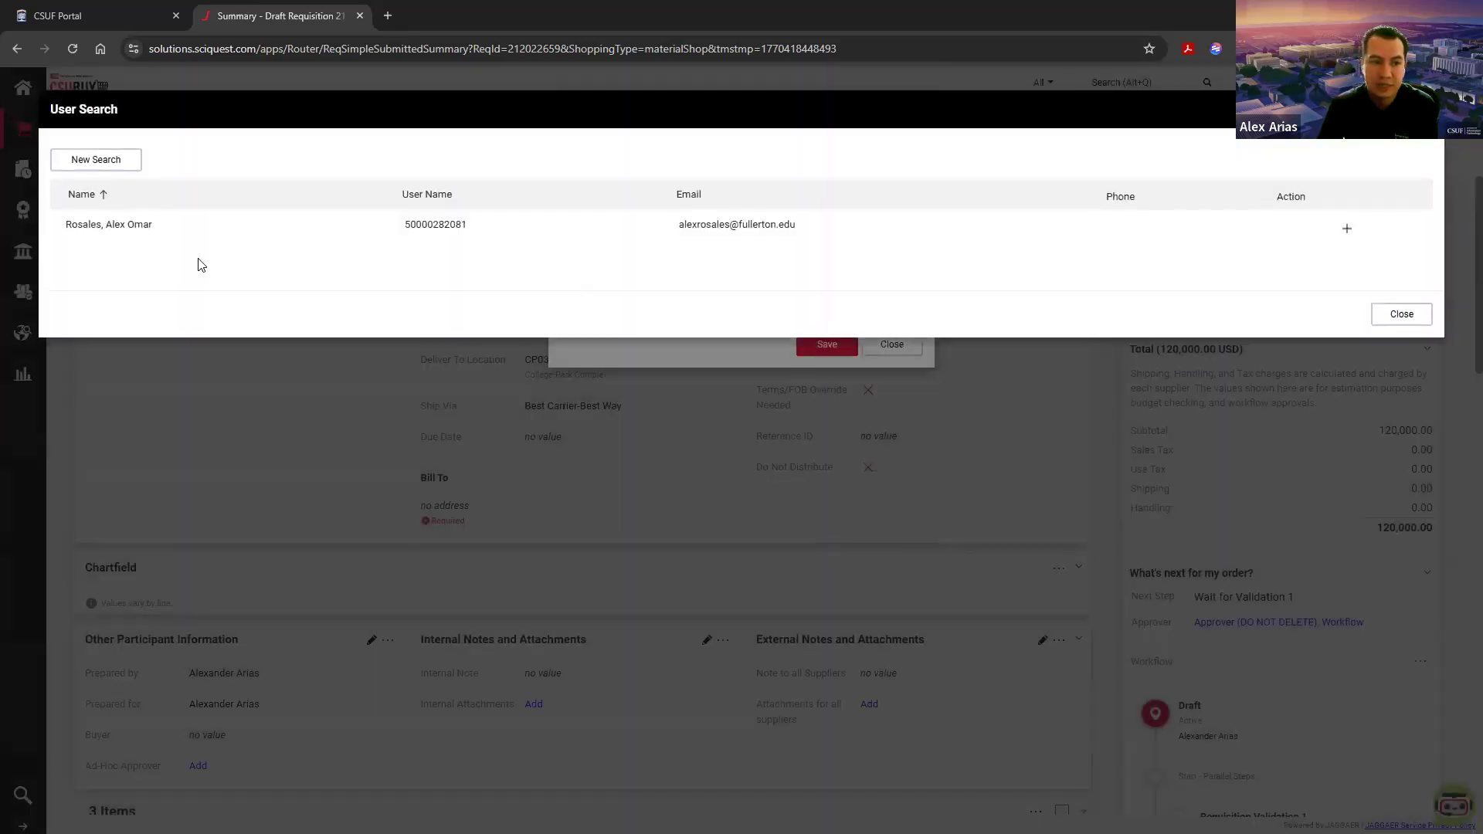
Step: Assign the user from the search results as Prepared for, save the participant information and check the field
left_click(1349, 231)
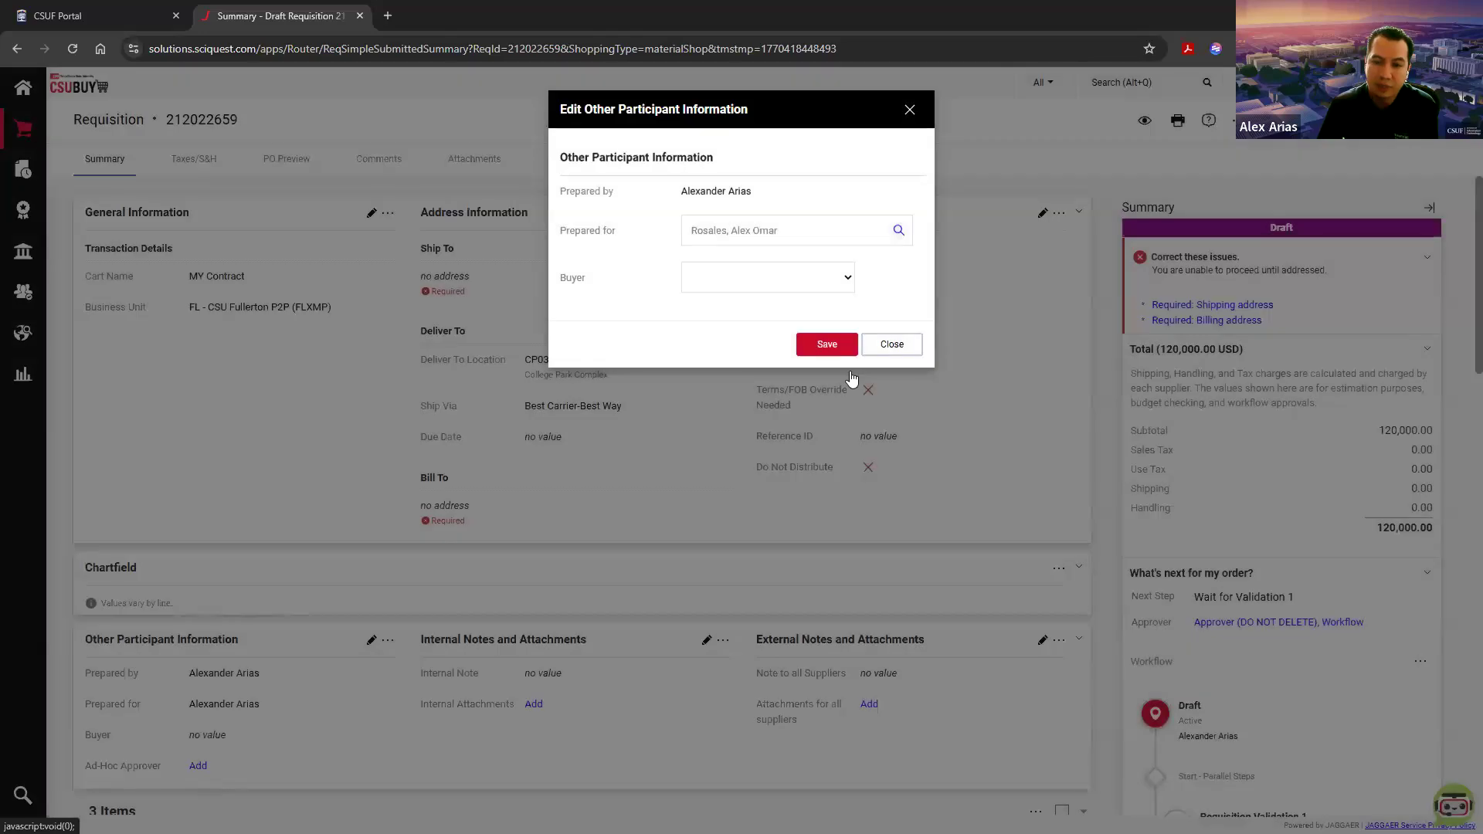
left_click(826, 344)
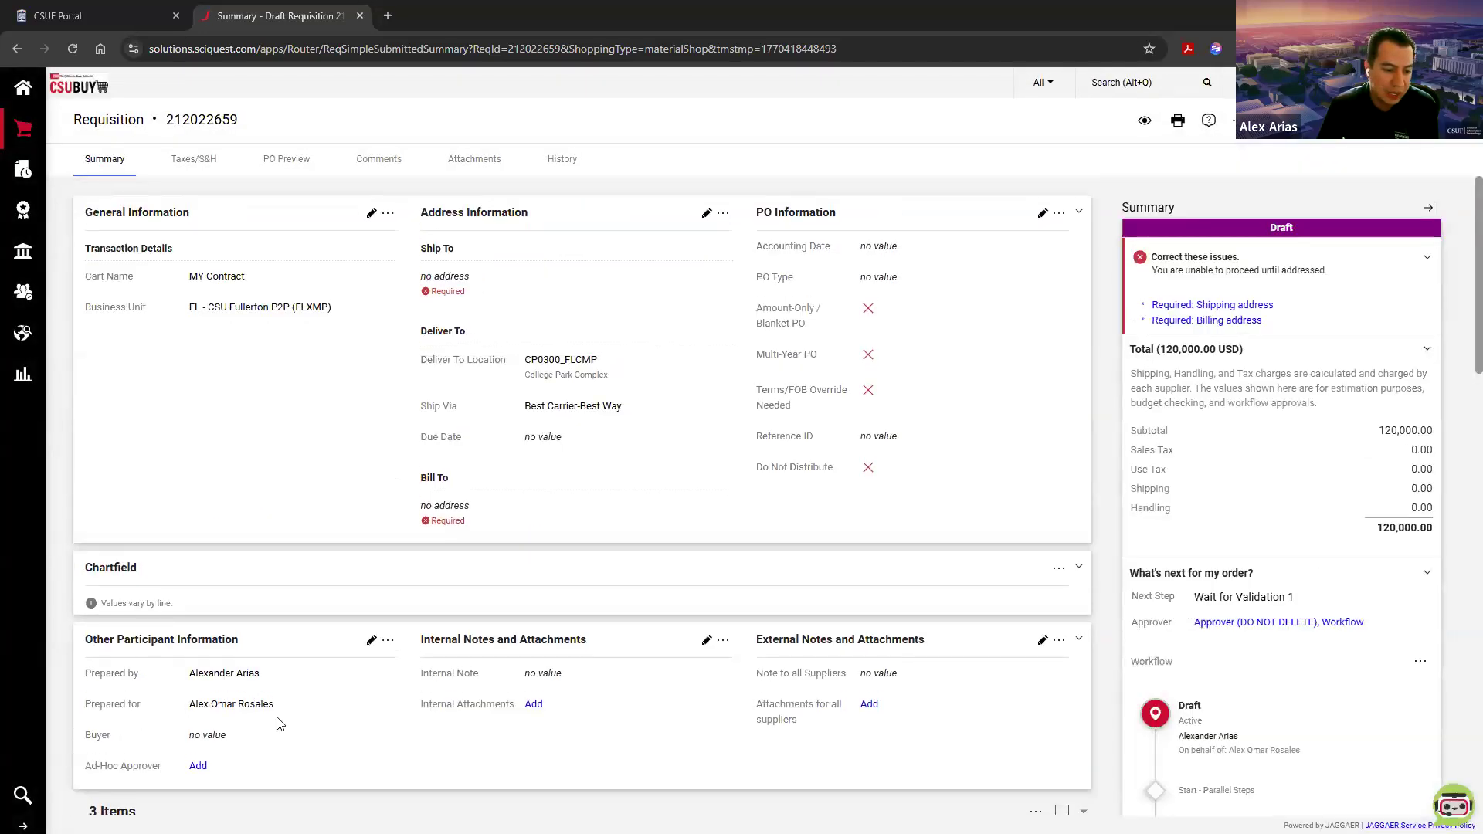
left_click_drag(279, 704, 245, 706)
left_click(202, 704)
left_click(284, 708)
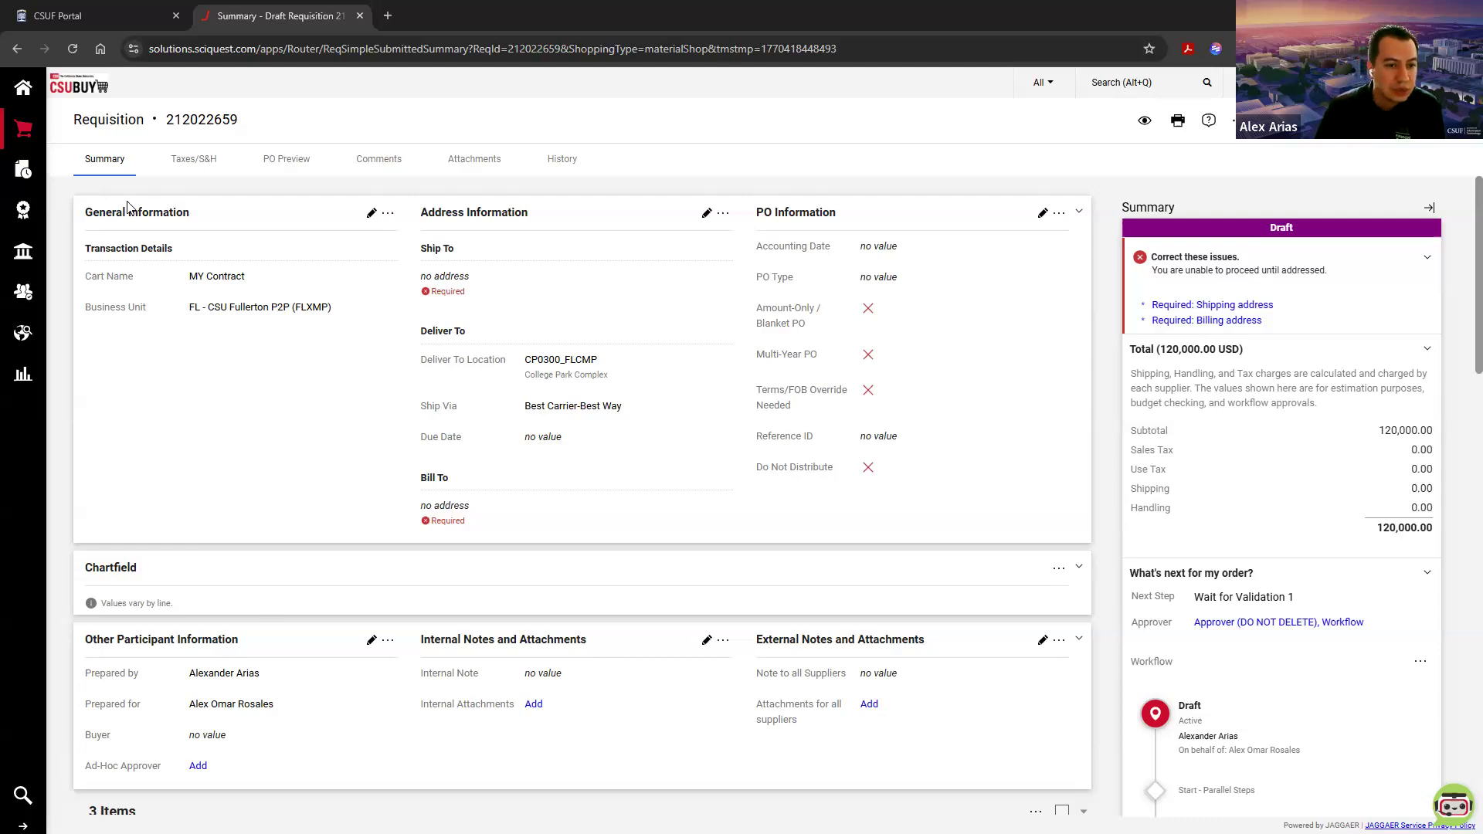
Step: Open the purchase order search and look through the orders created in the last 90 days and the quick search field
mouse_move(22, 171)
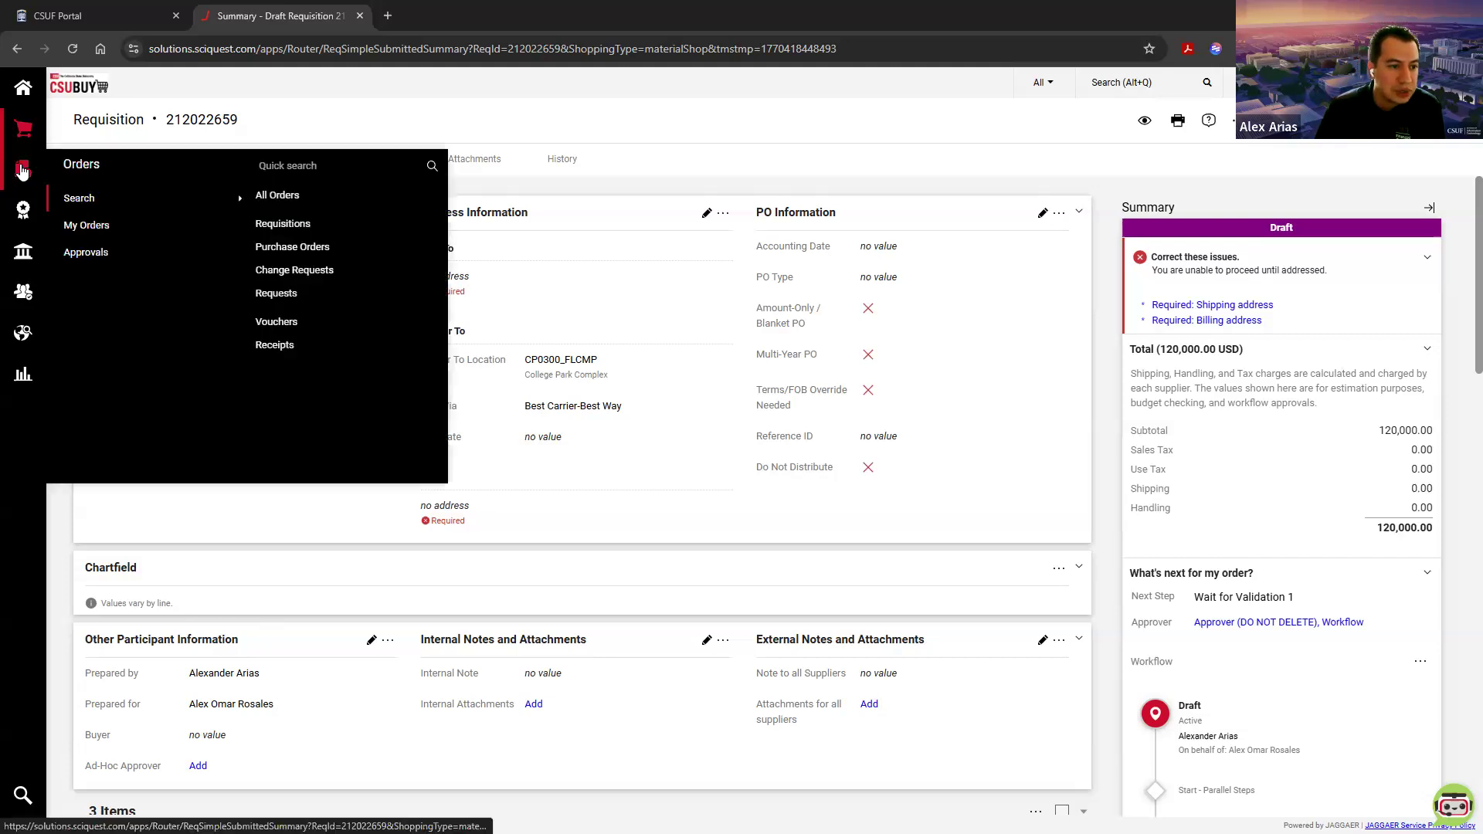
mouse_move(90, 227)
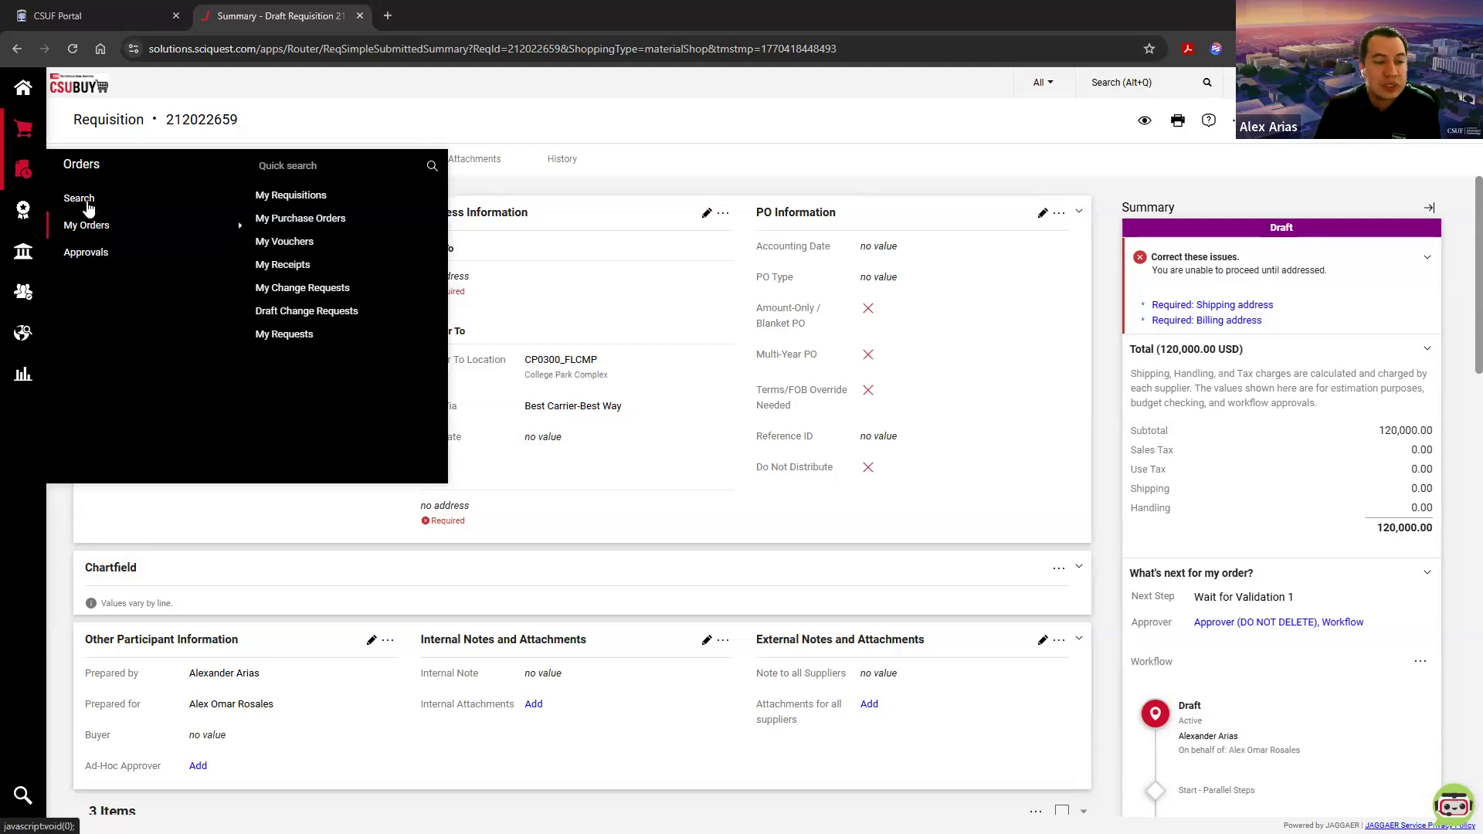
mouse_move(85, 203)
left_click(280, 249)
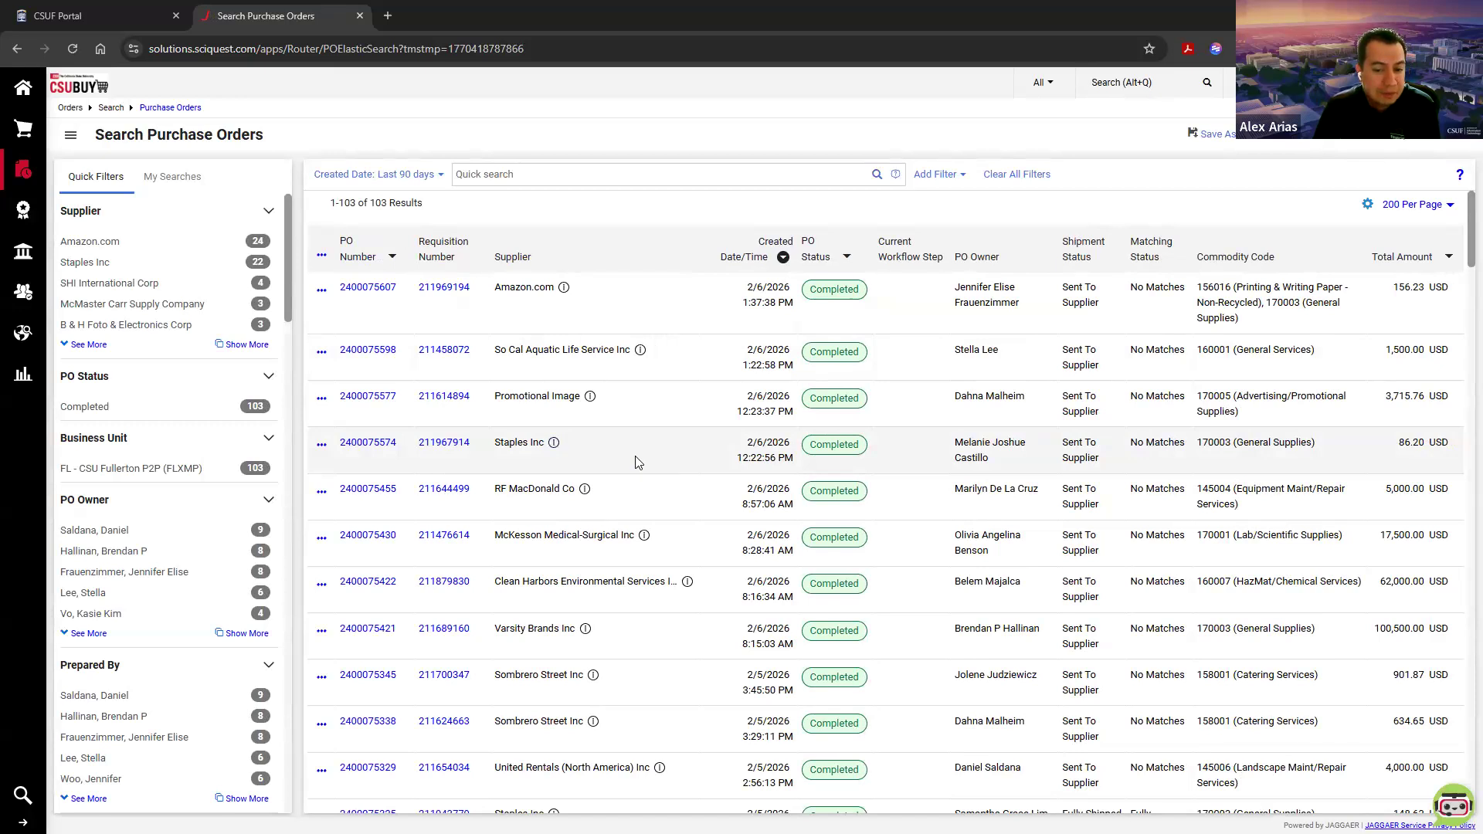
scroll(636, 462, "down", 15)
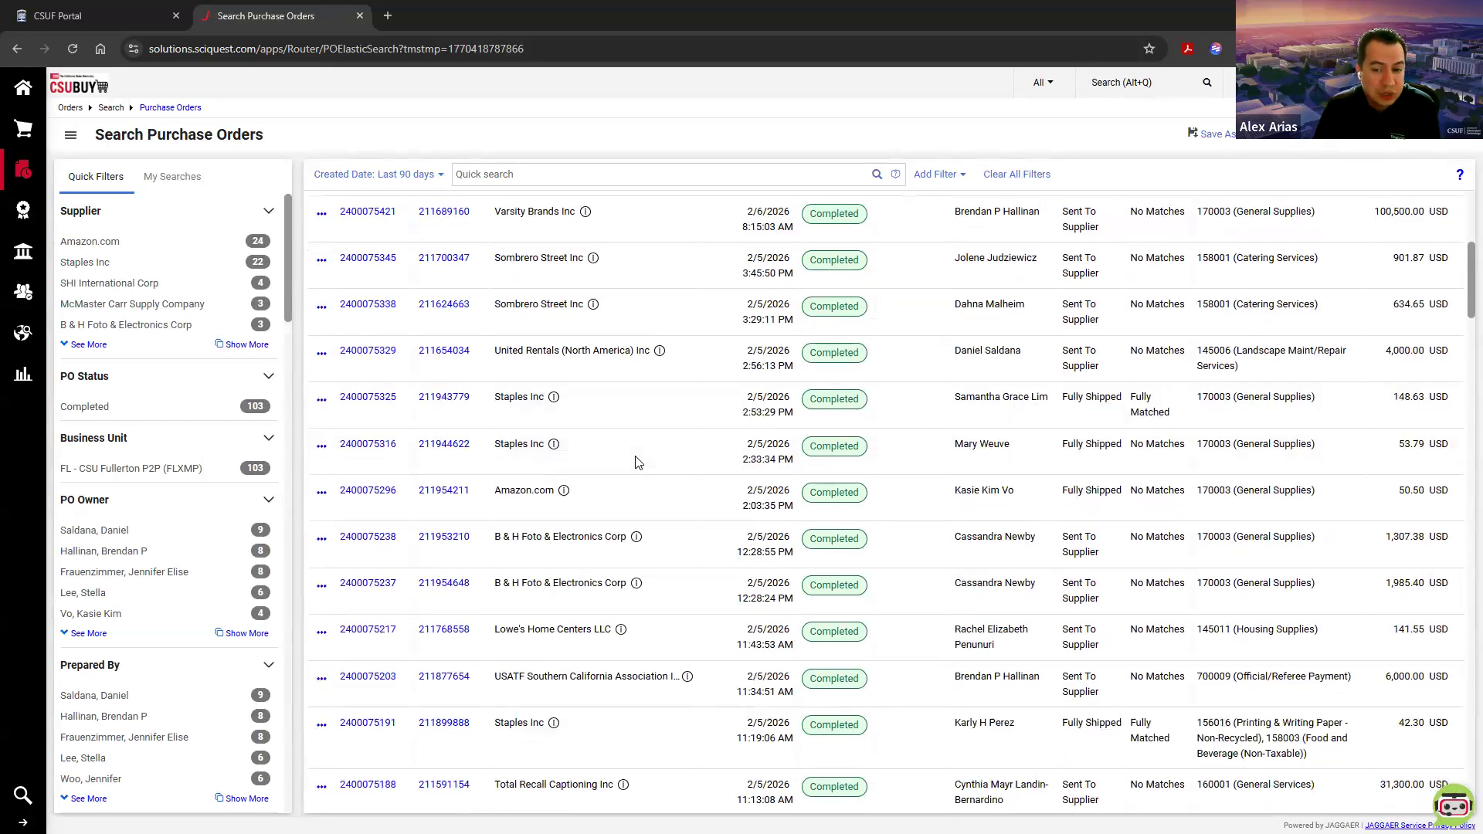
scroll(636, 462, "down", 2)
scroll(637, 462, "up", 15)
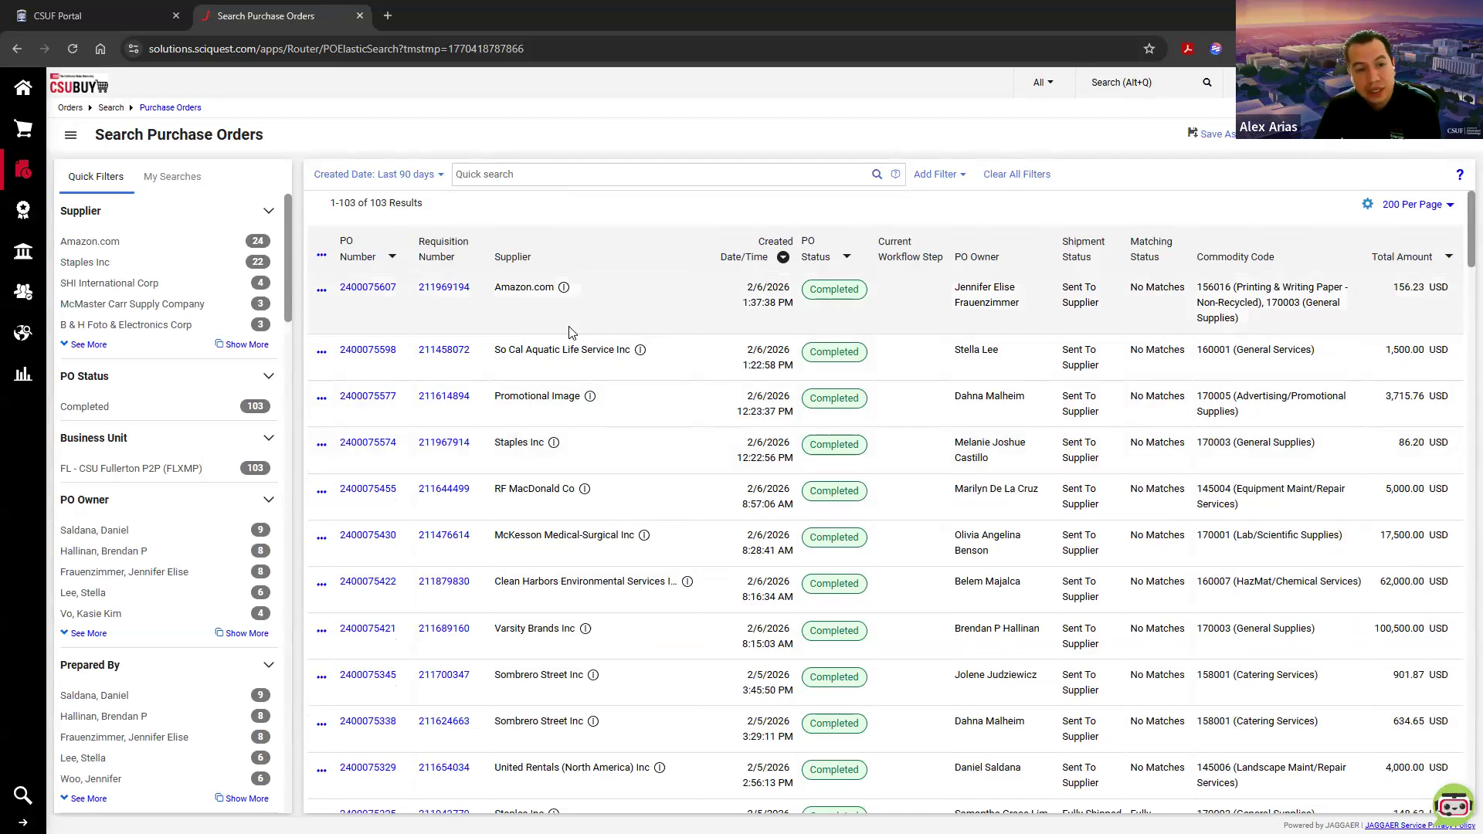
left_click(570, 173)
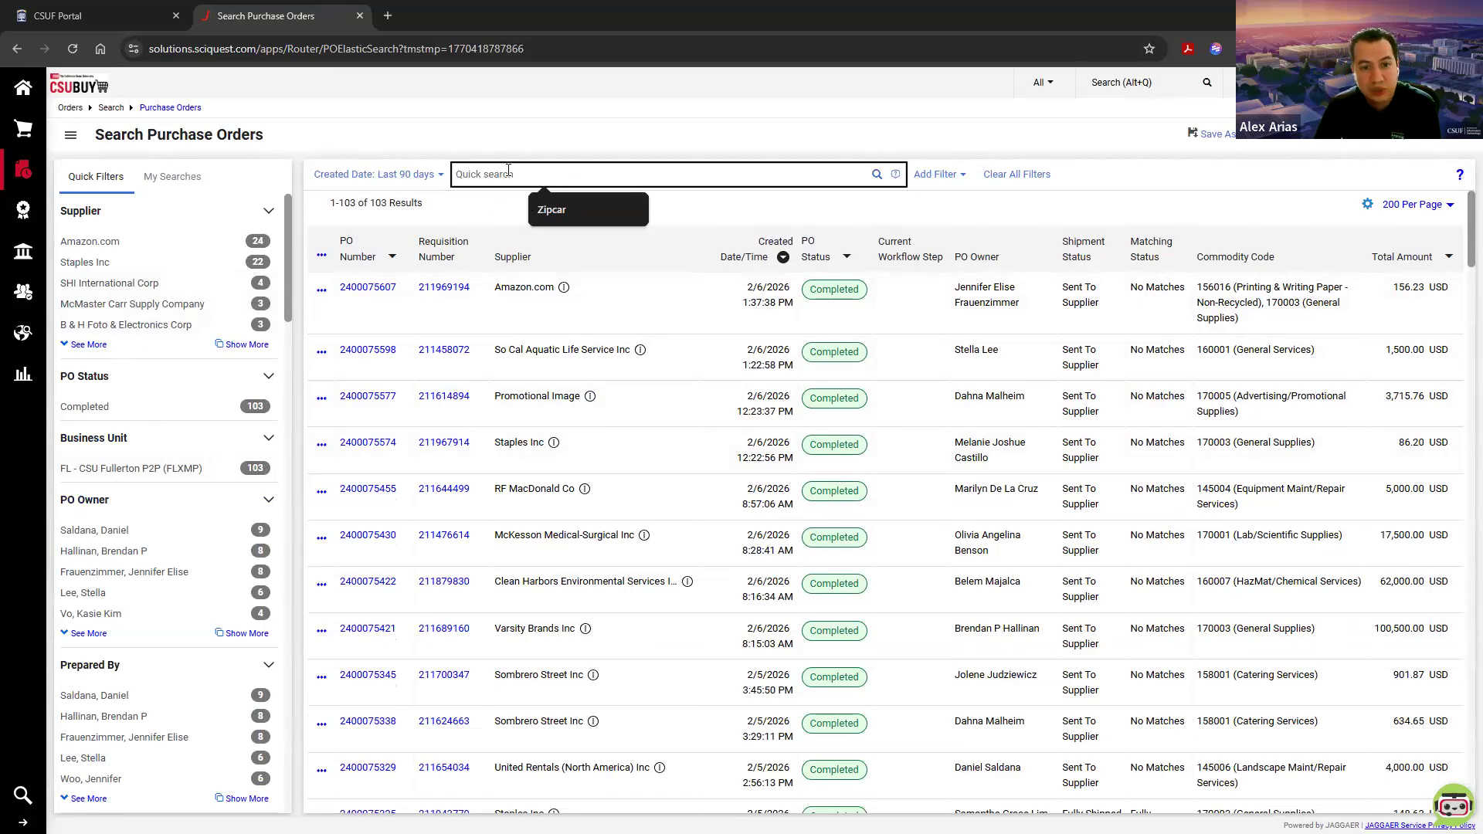
left_click(528, 144)
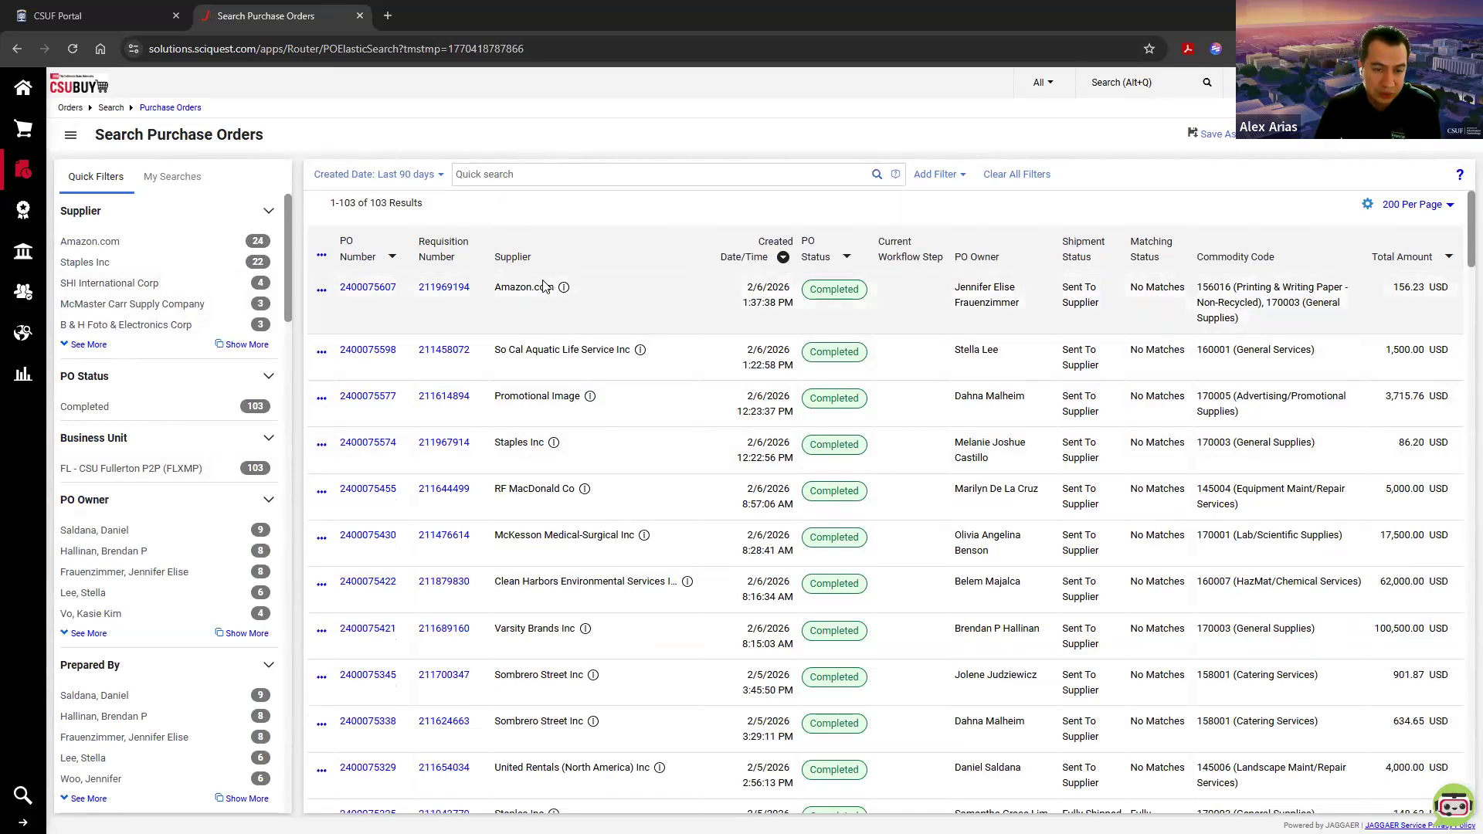
left_click(509, 175)
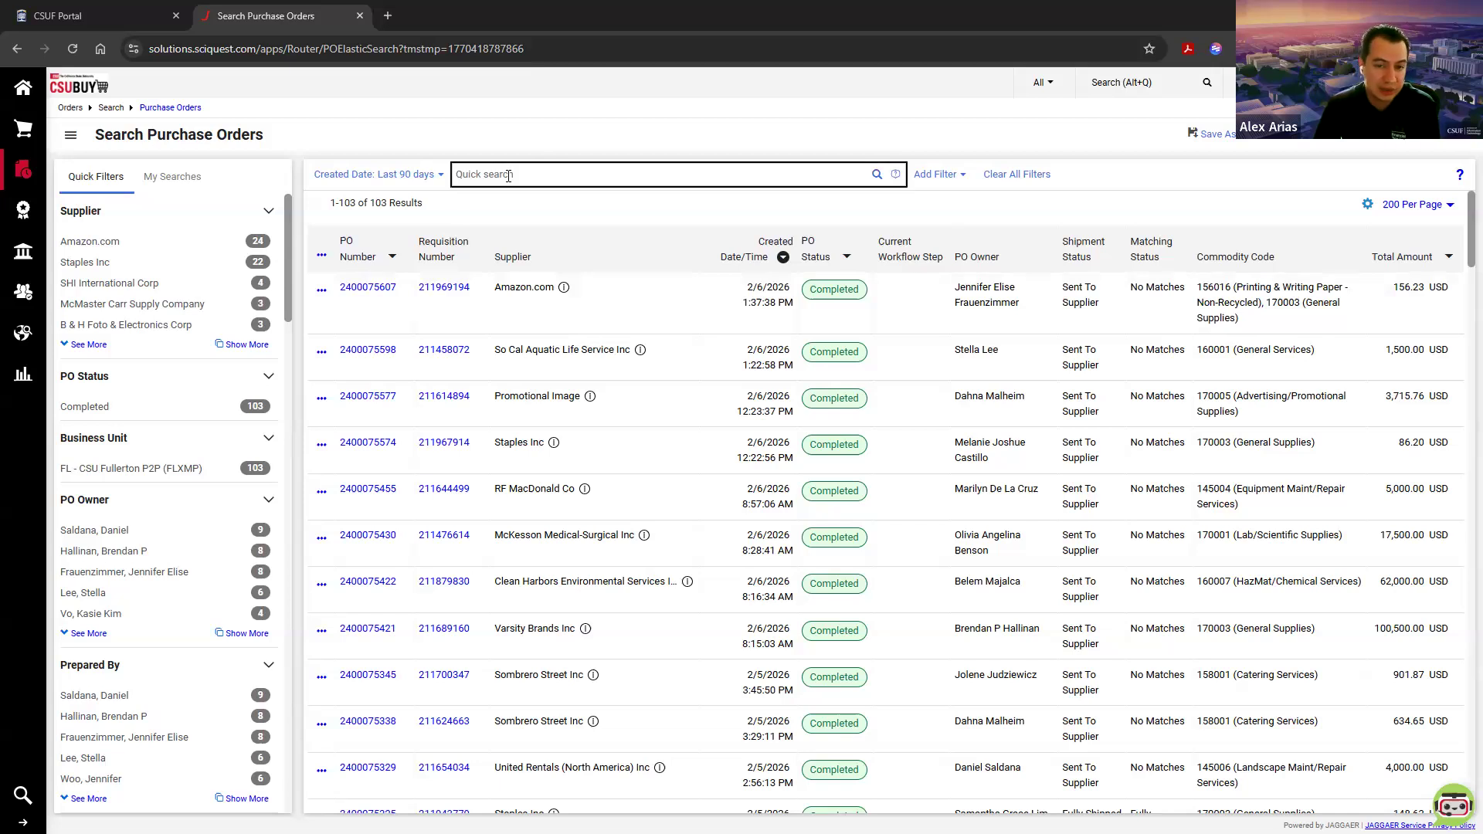
left_click(666, 305)
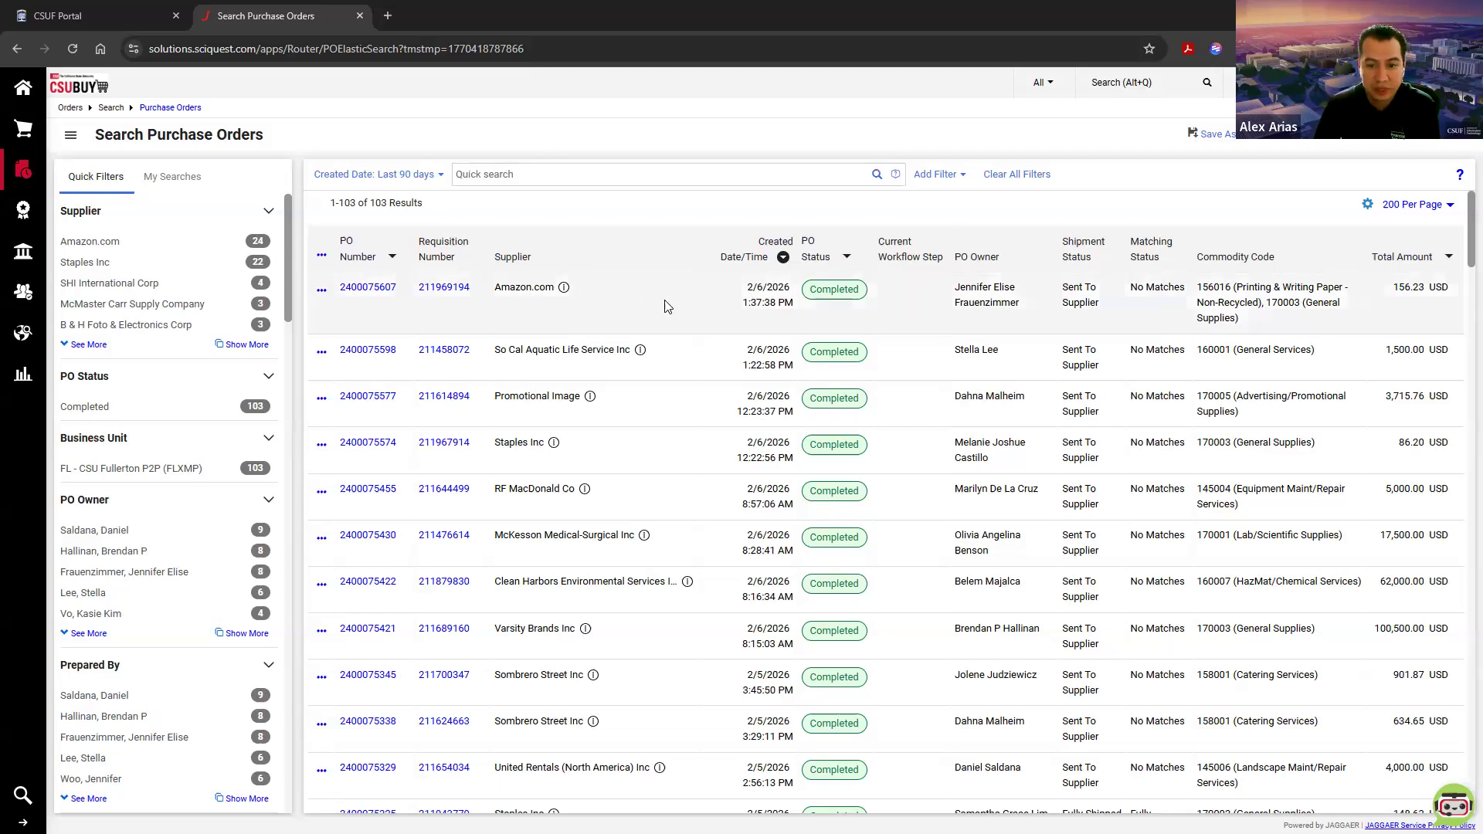
Step: Switch to the CSUBUY user test site and open the list of My Purchase Orders
left_click(387, 16)
key("ctrl+w")
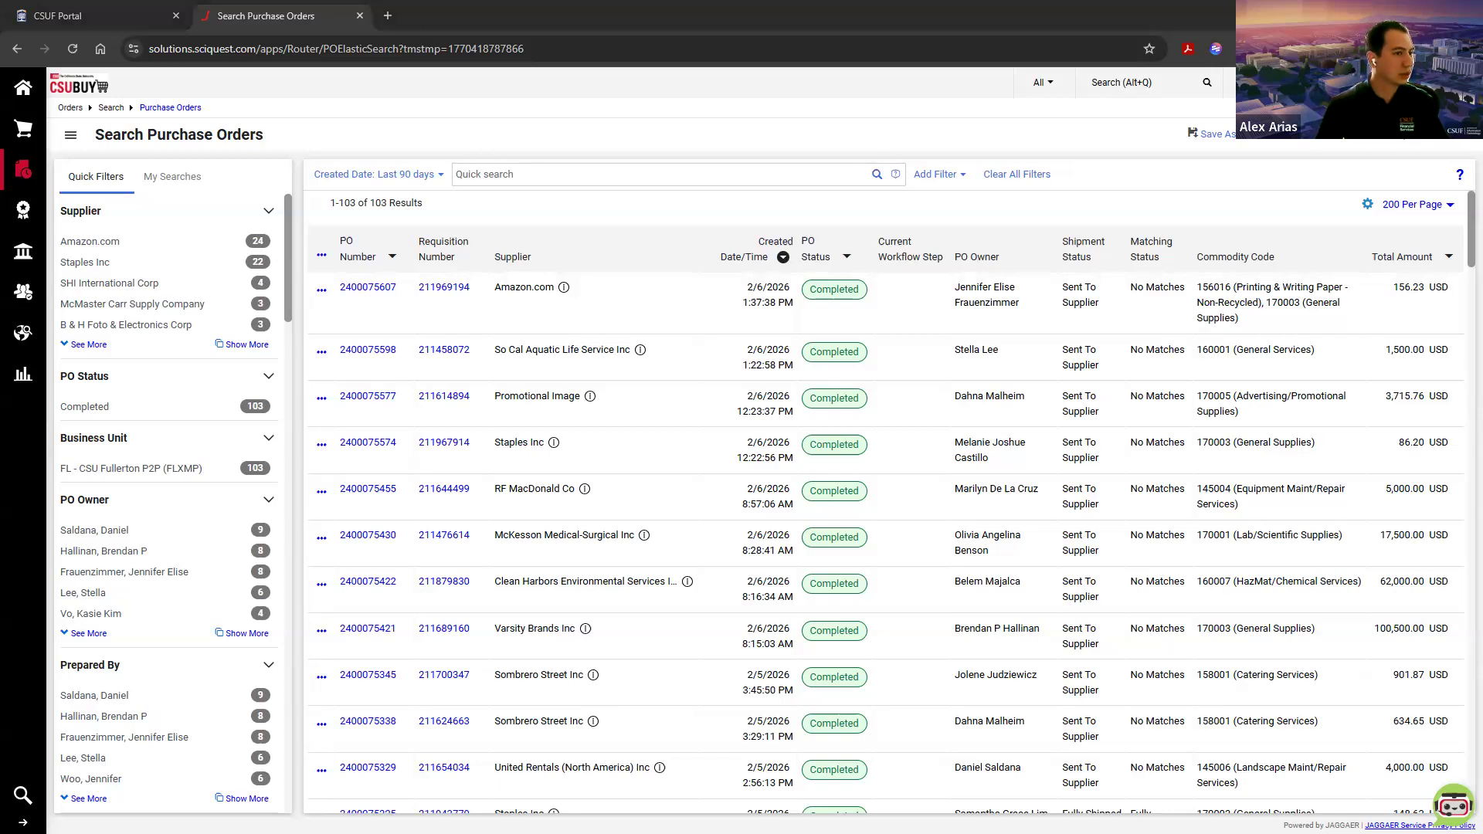
left_click_drag(305, 15, 473, 23)
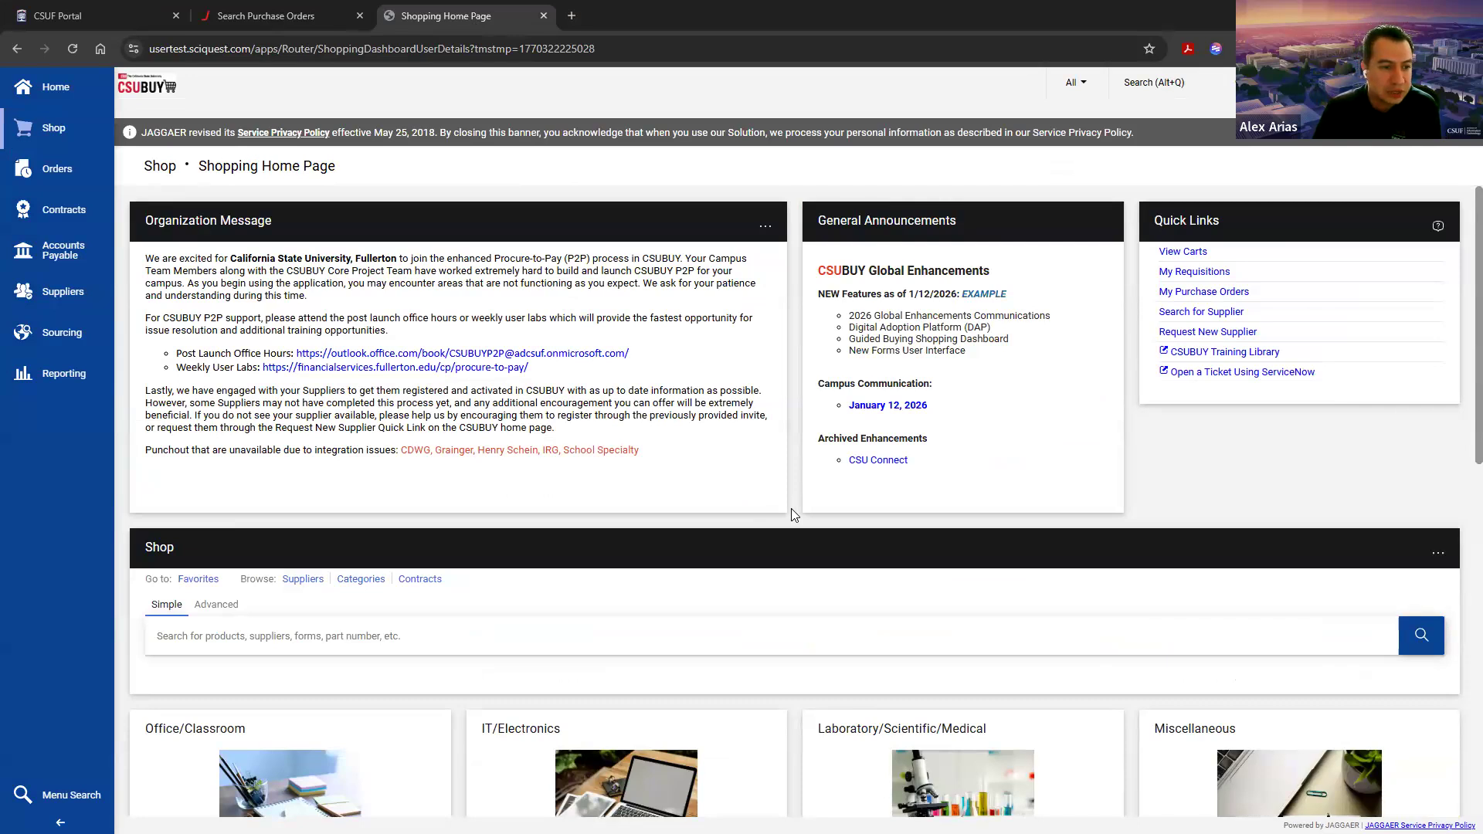
left_click(63, 382)
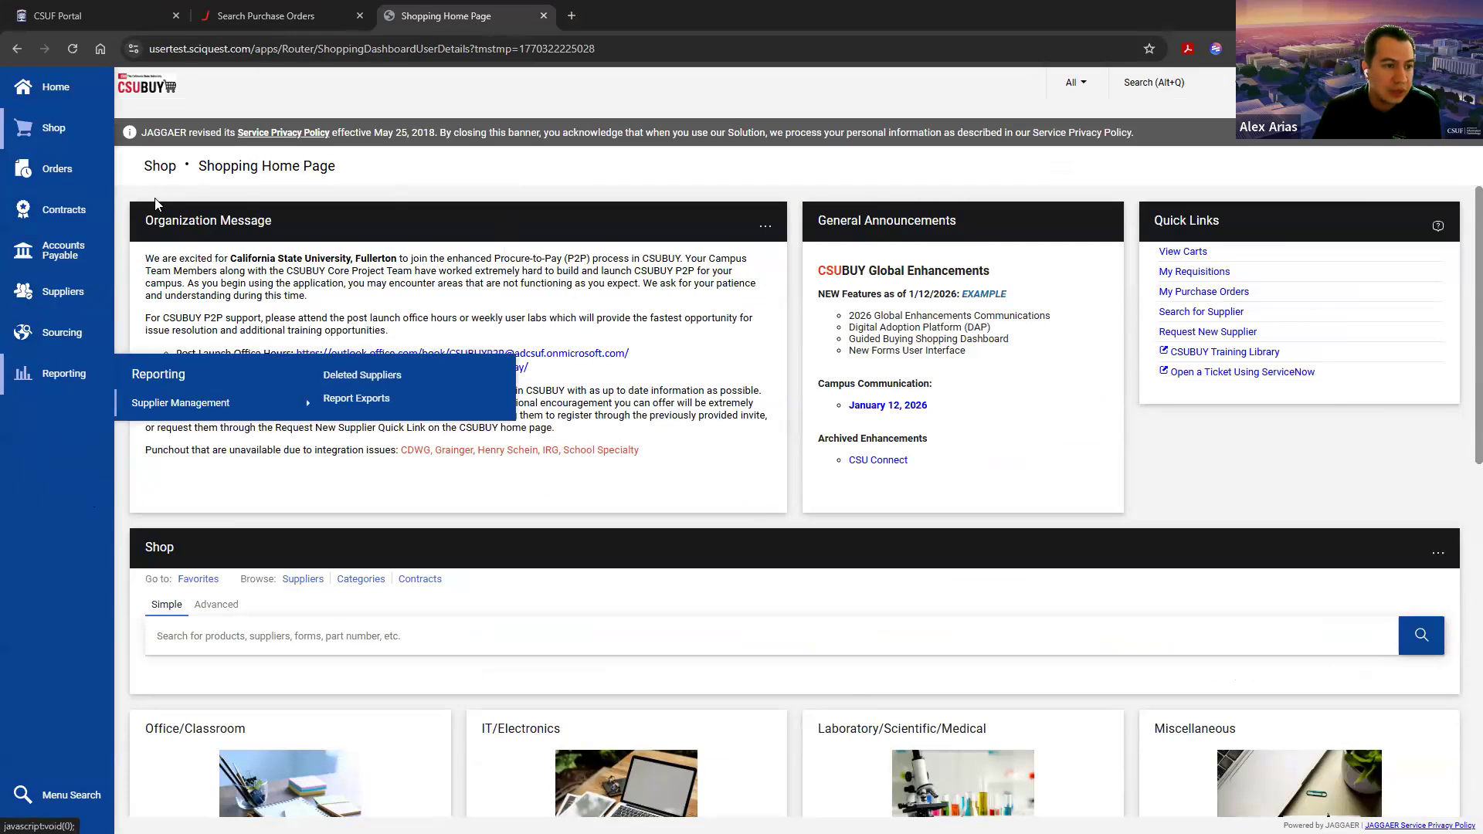
left_click(44, 173)
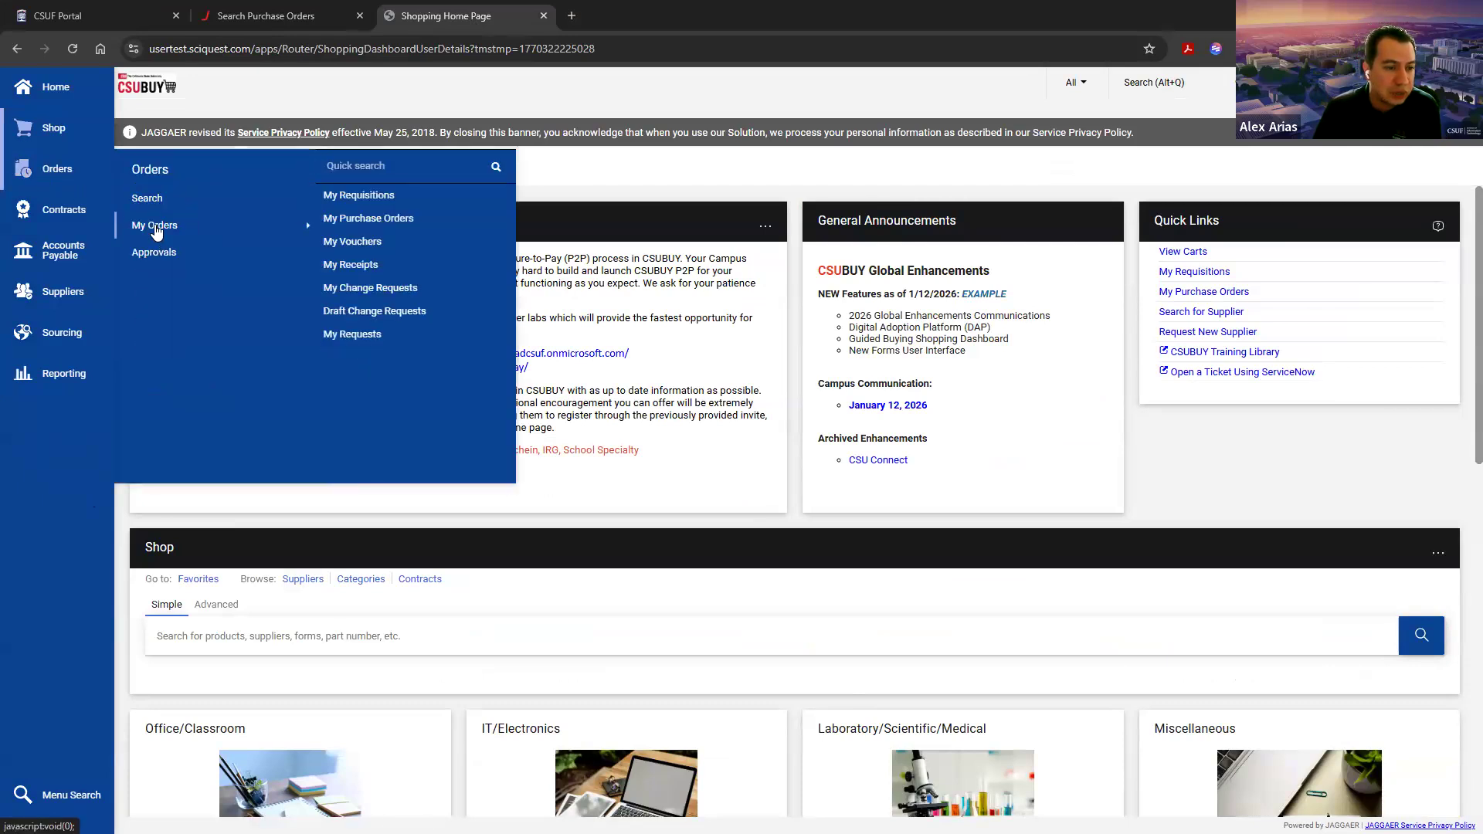
left_click(344, 219)
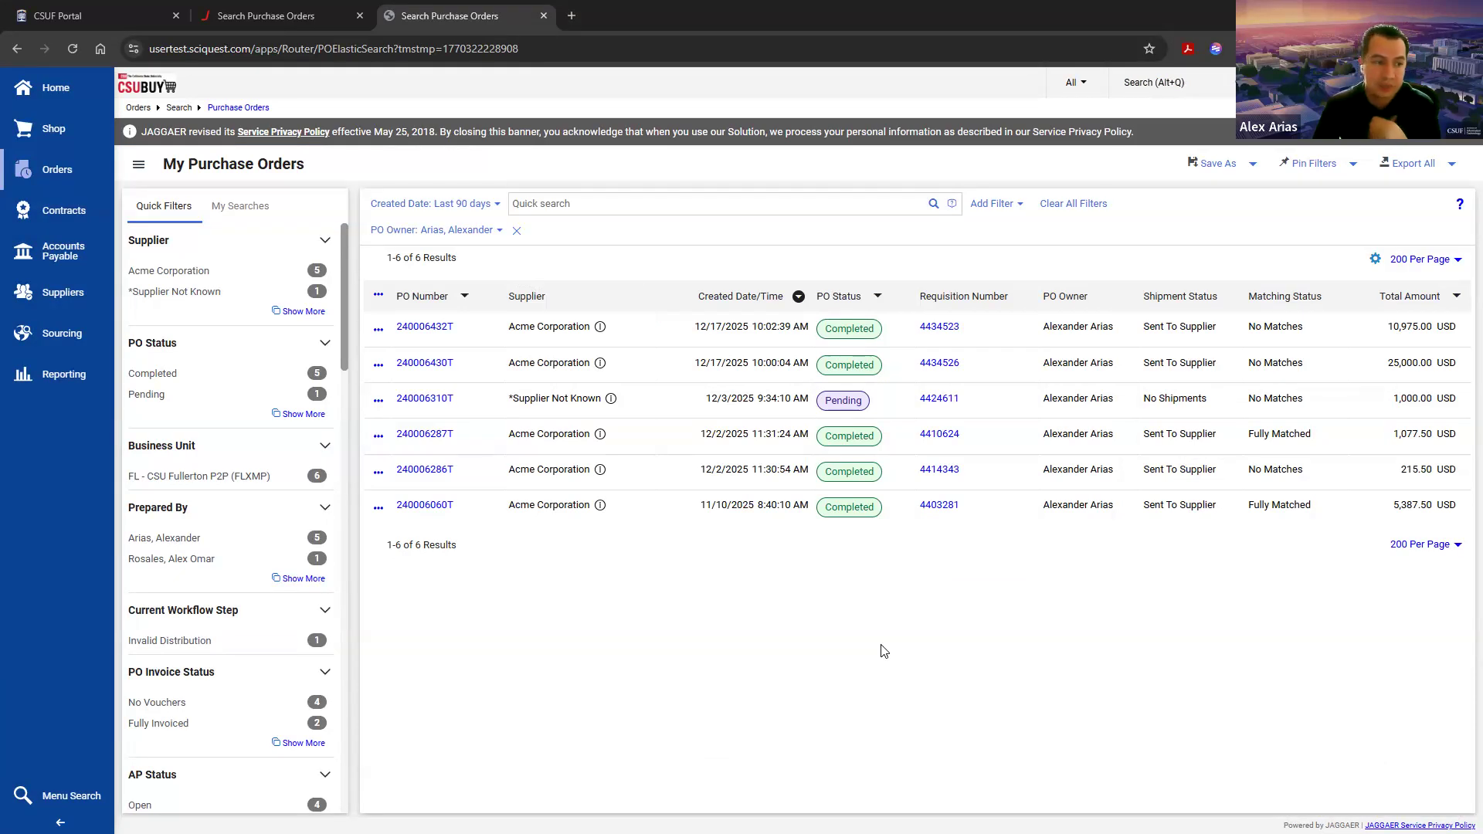
Step: Open the newest Acme Corporation purchase order and examine its available actions and the status of its change requests
left_click(429, 329)
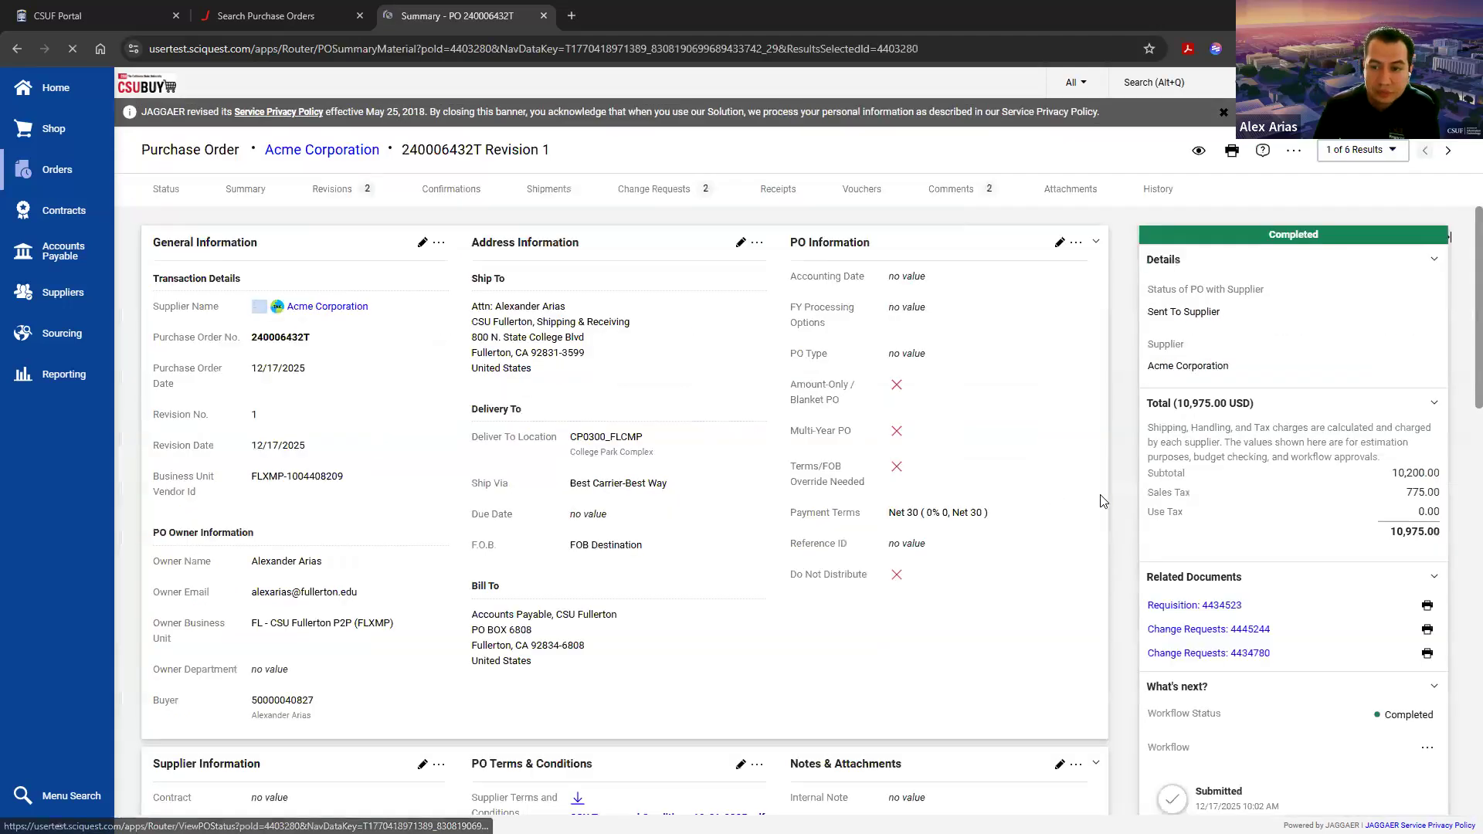
left_click(1295, 150)
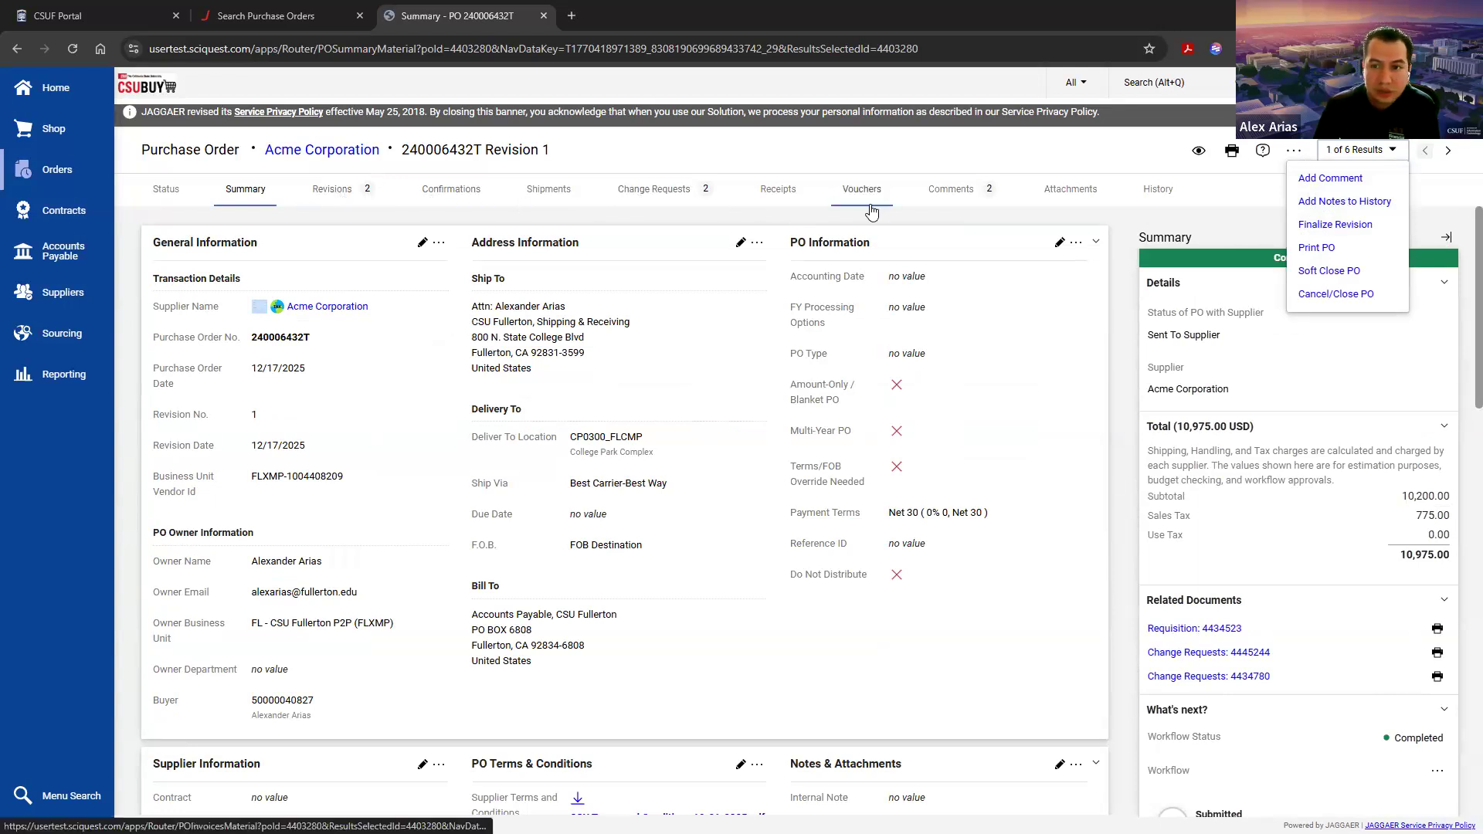
left_click(657, 193)
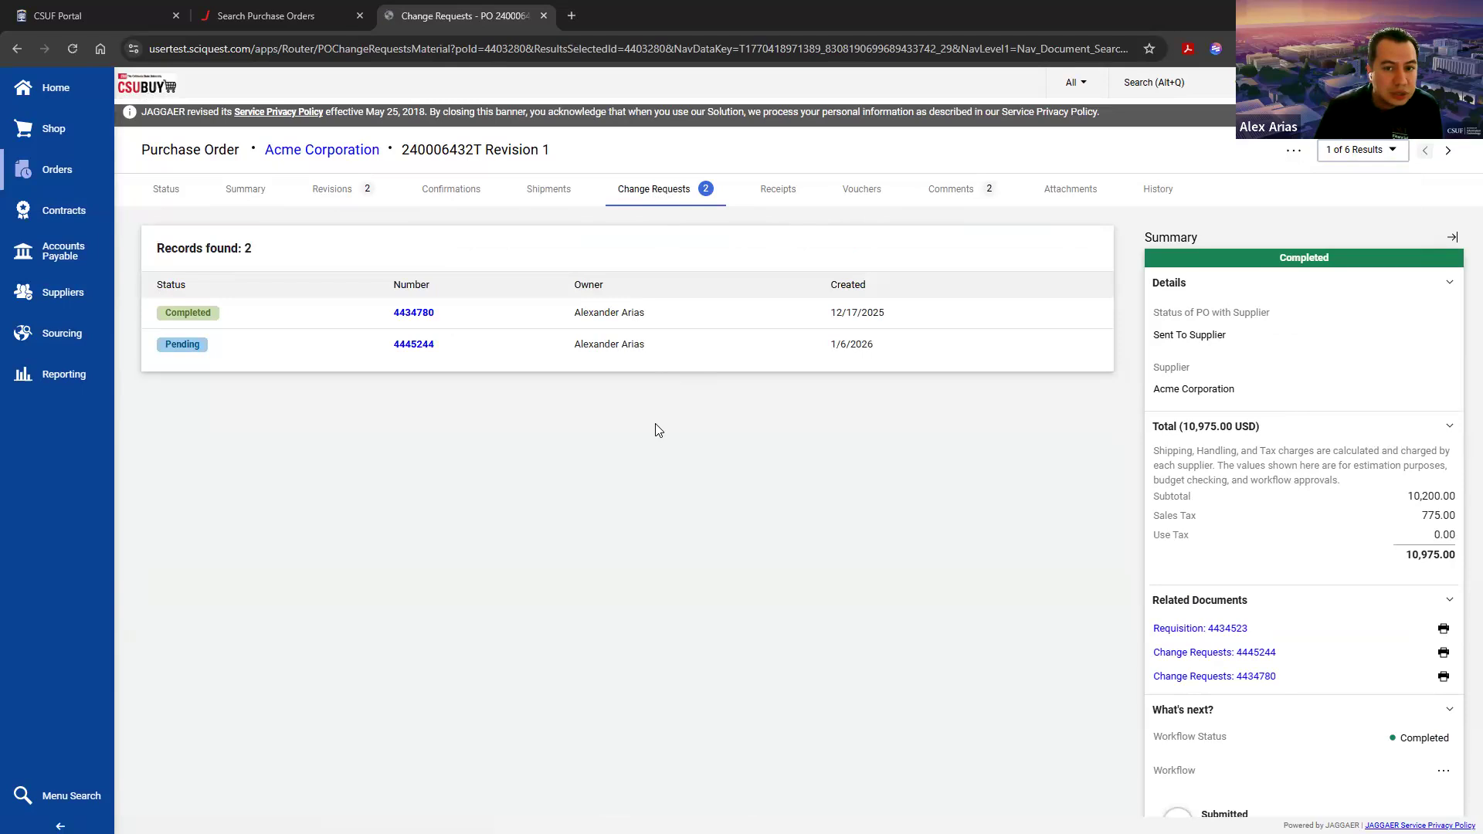
left_click(1293, 150)
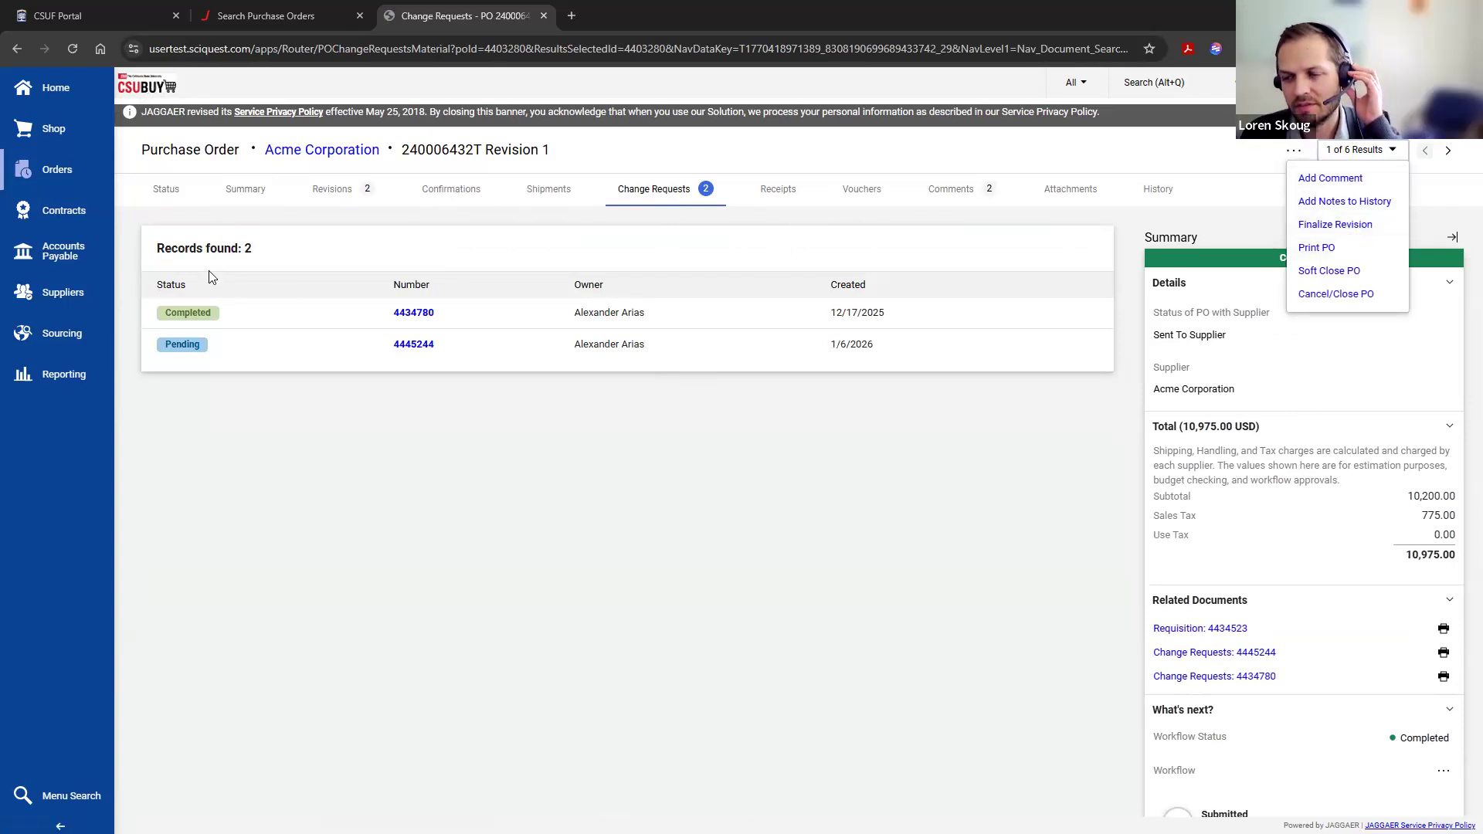
left_click(187, 344)
double_click(188, 345)
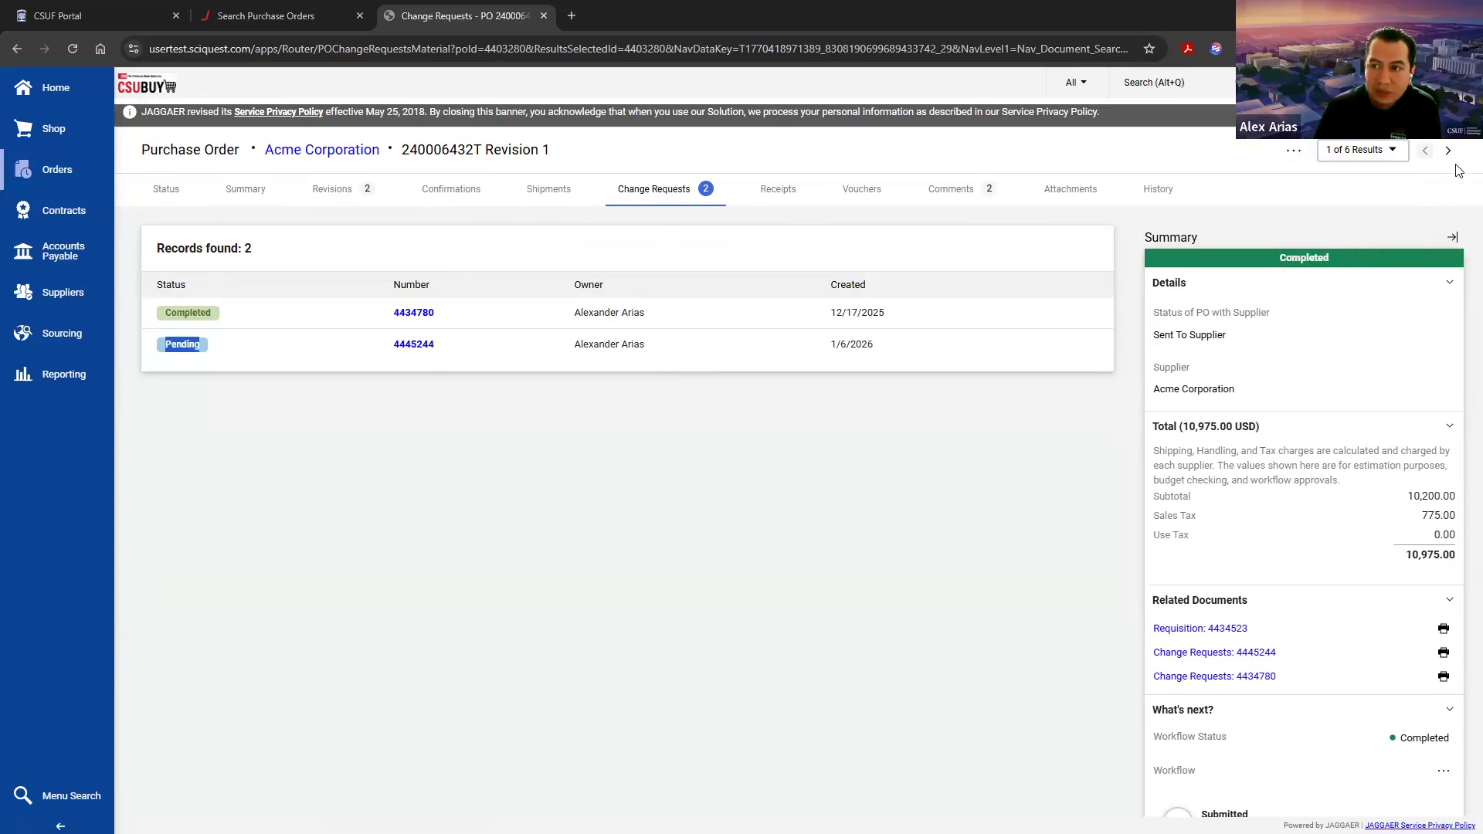
Step: Go to the second purchase order in the results and look at its available actions and status page
left_click(1441, 151)
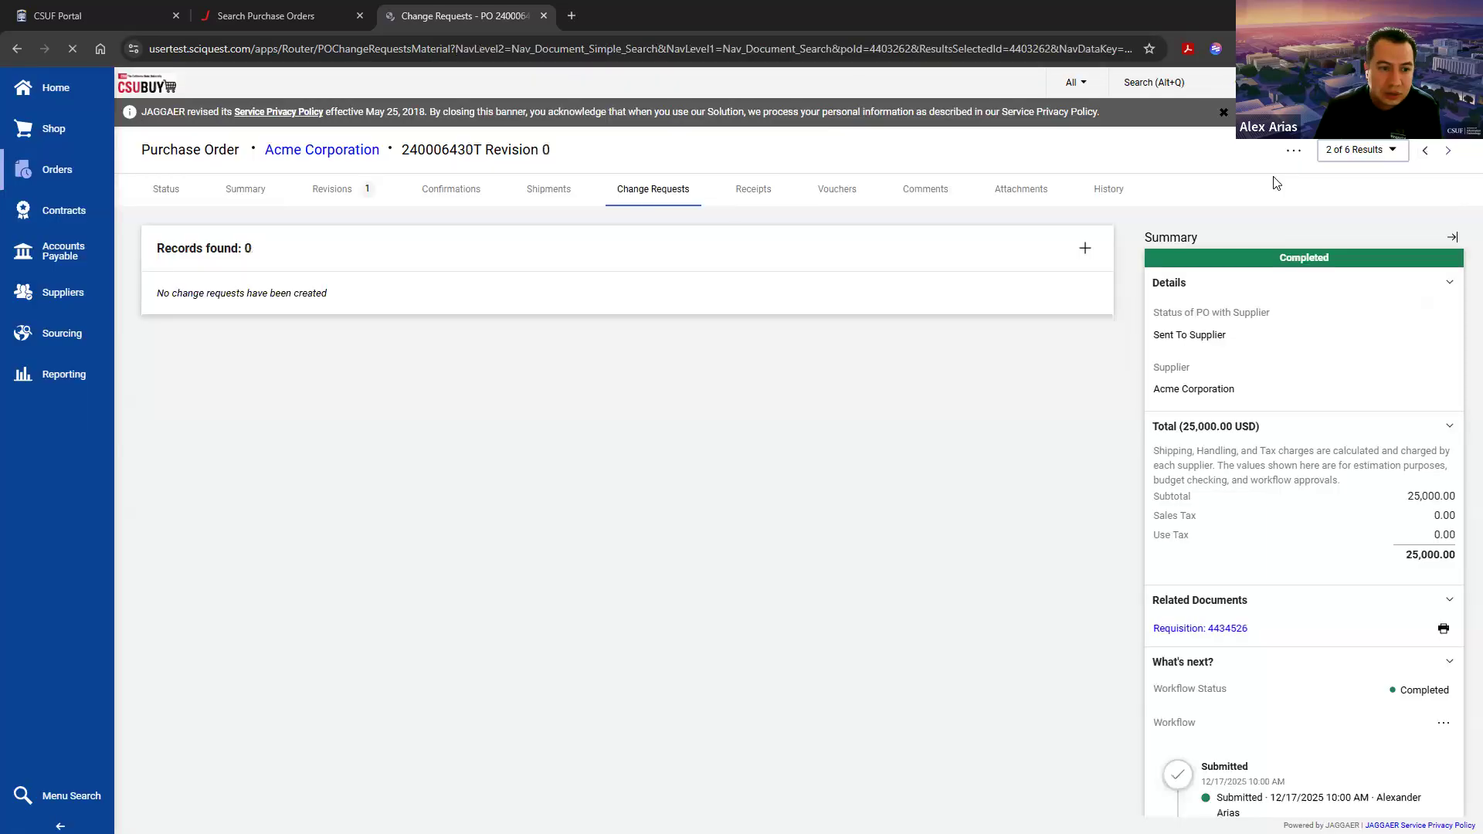
left_click(1295, 151)
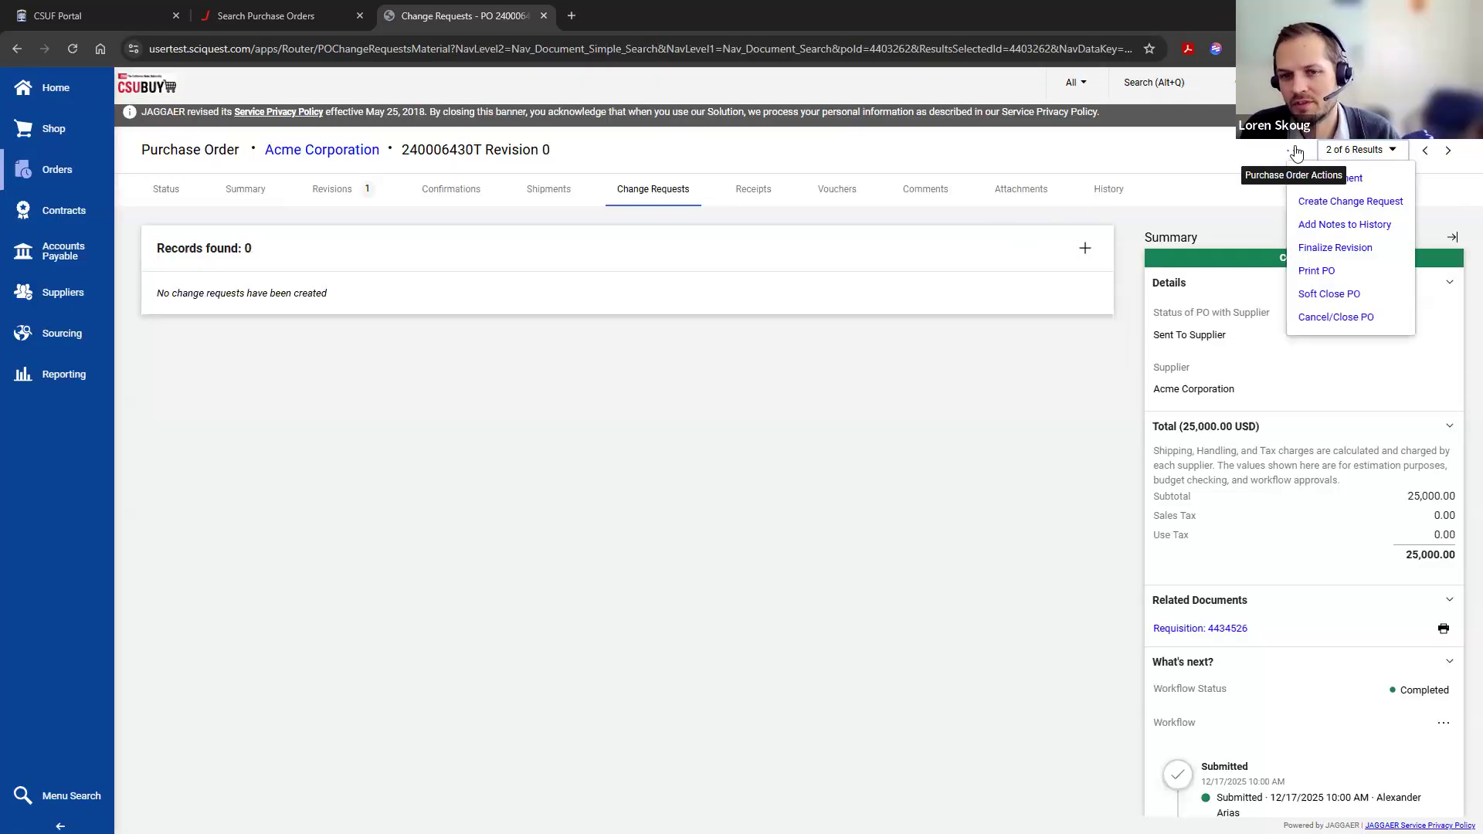
left_click(177, 188)
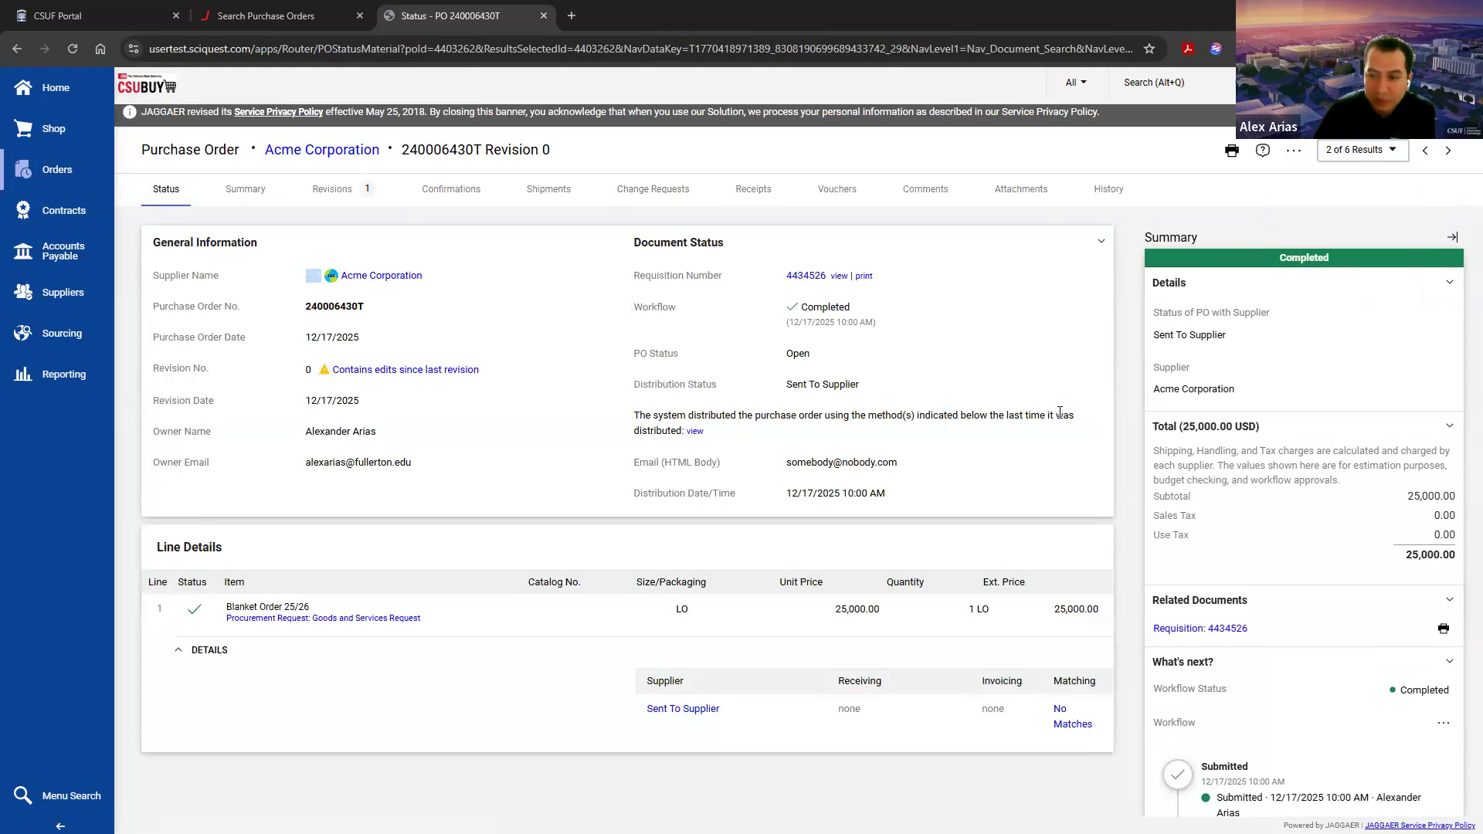
Step: Create a change request for the purchase order with the reason "Increase PO amount."
left_click(1294, 152)
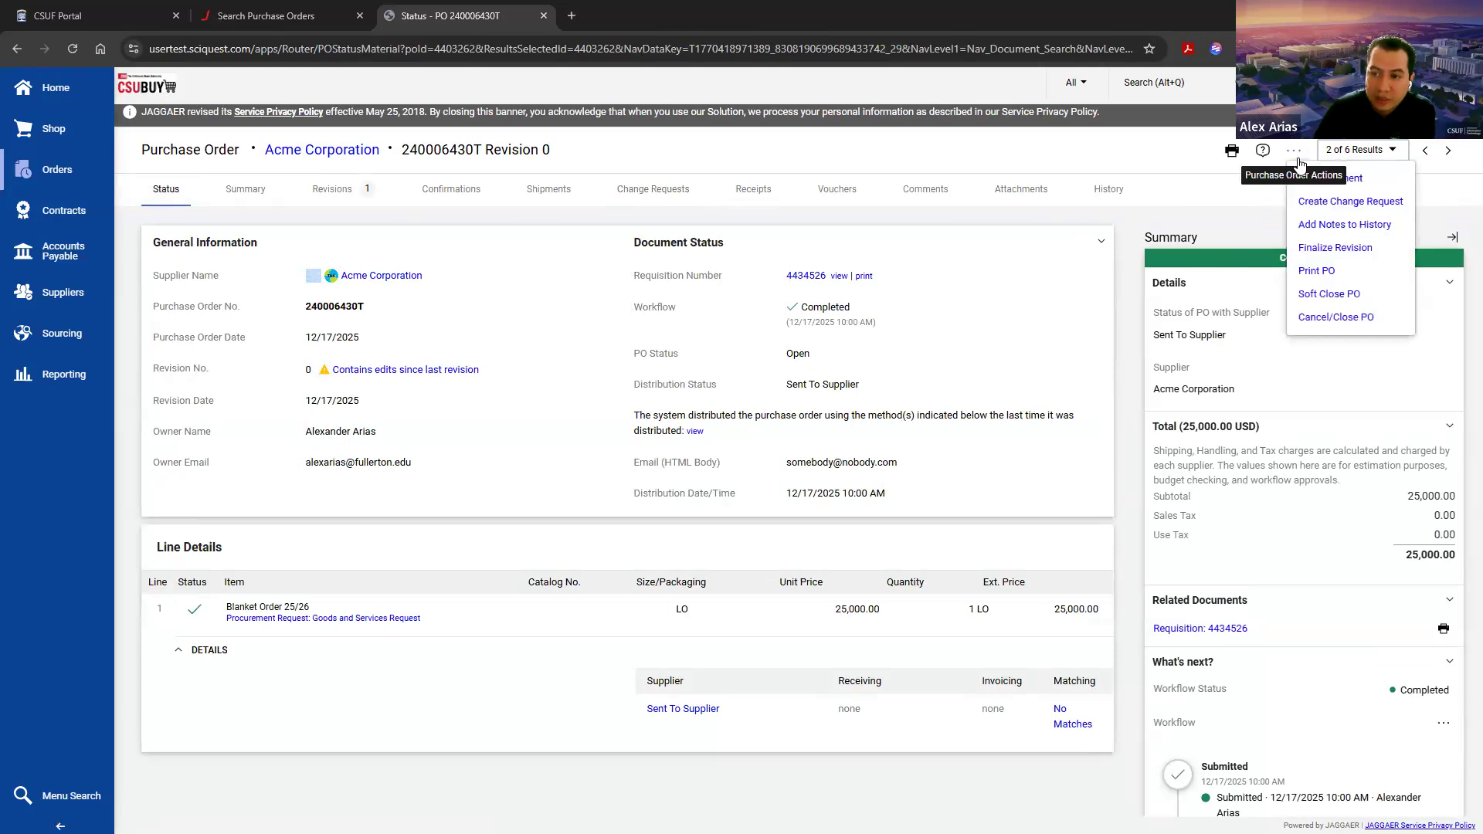
left_click(1345, 203)
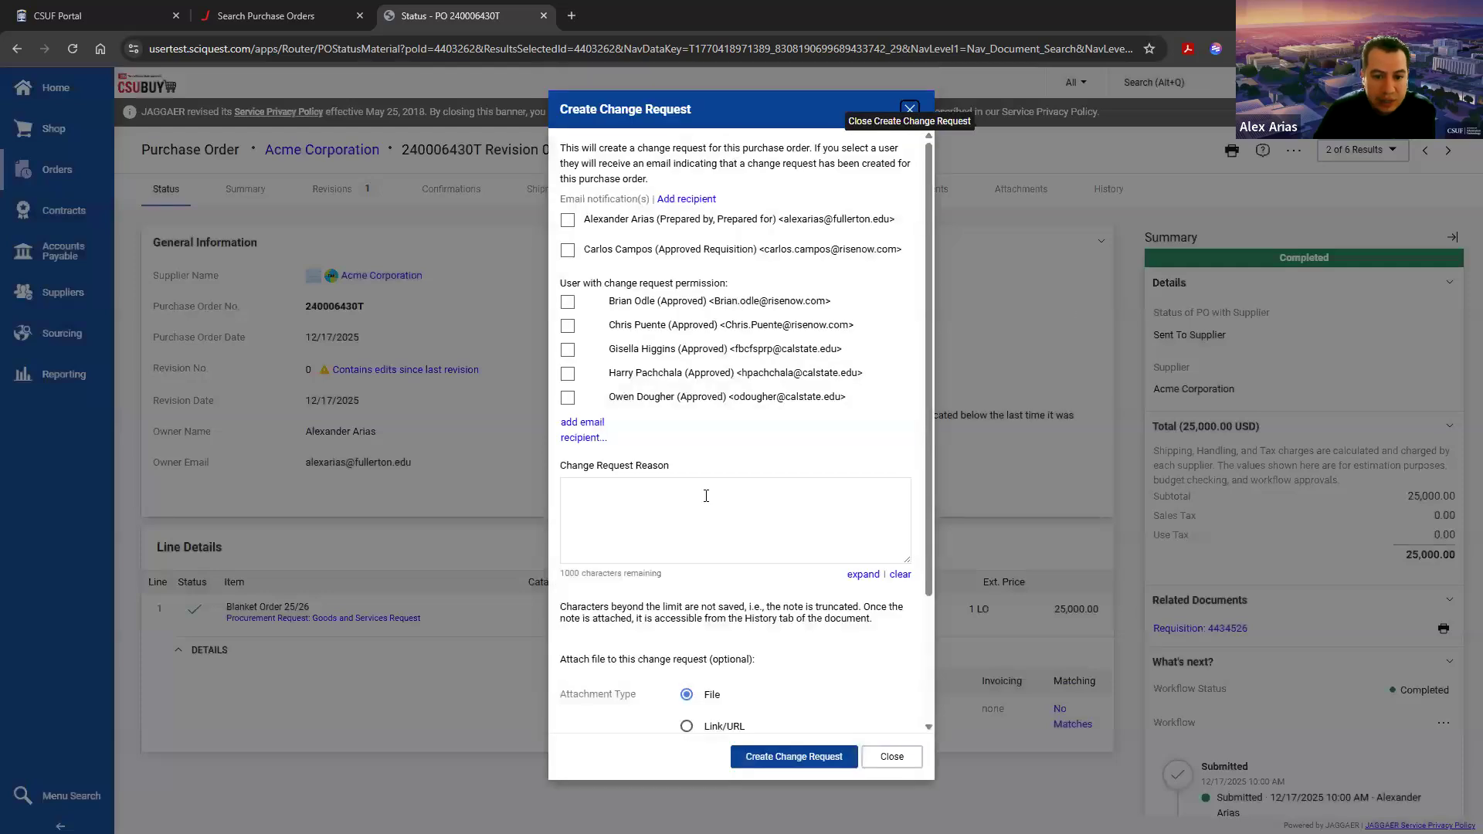
left_click(703, 501)
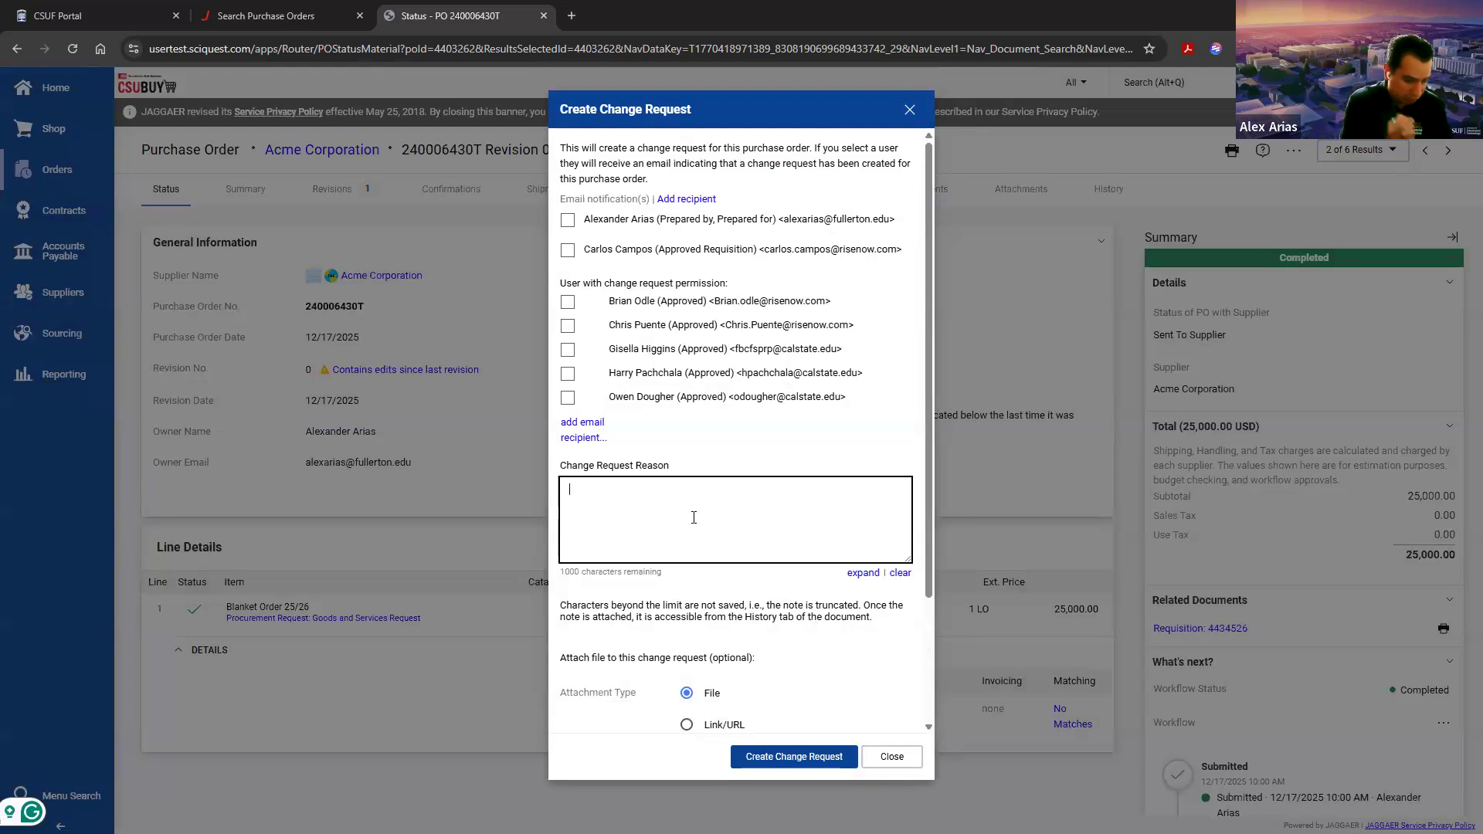
type("Increase ")
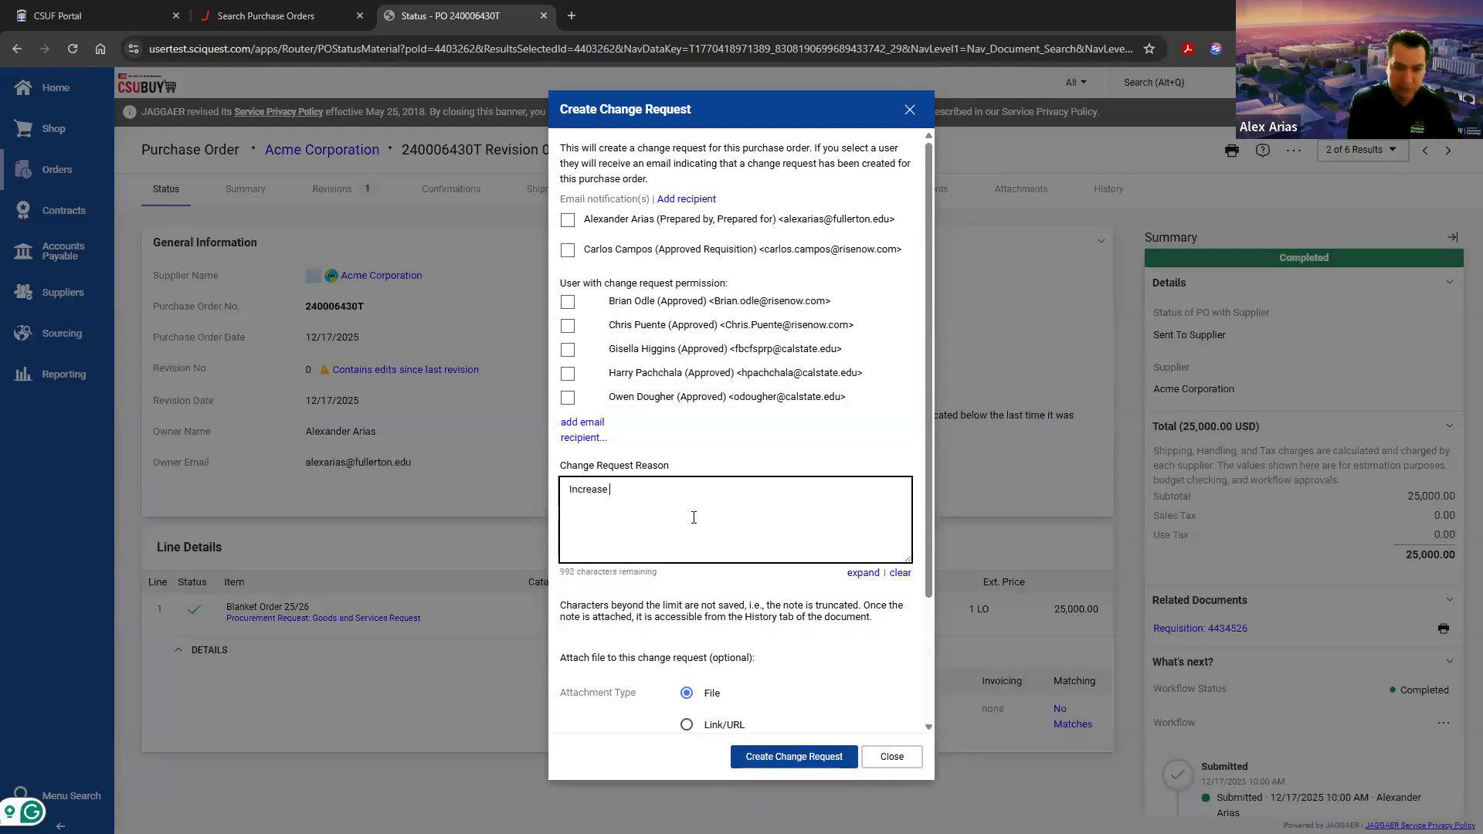
type("PO am")
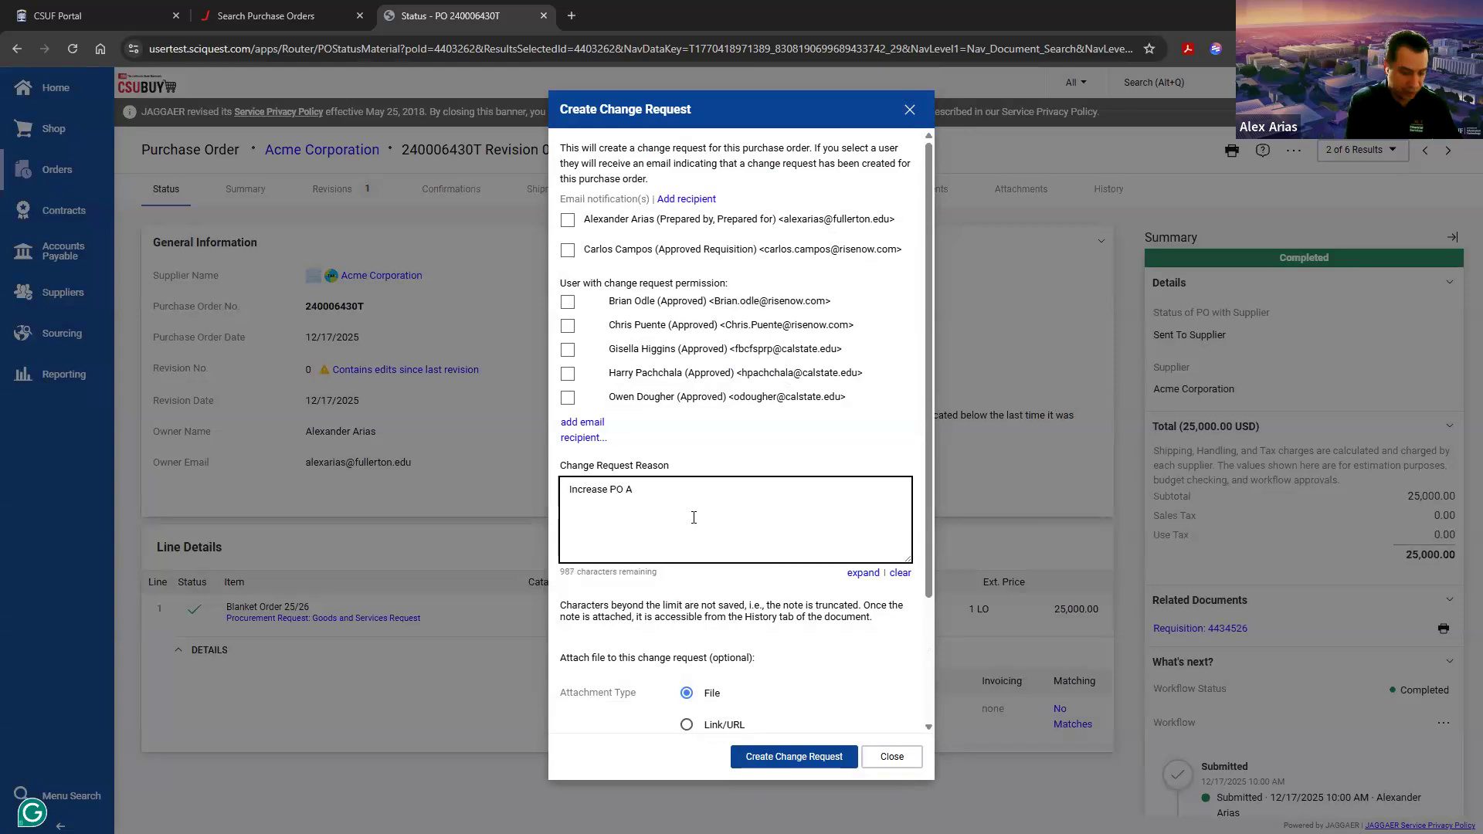
type("o")
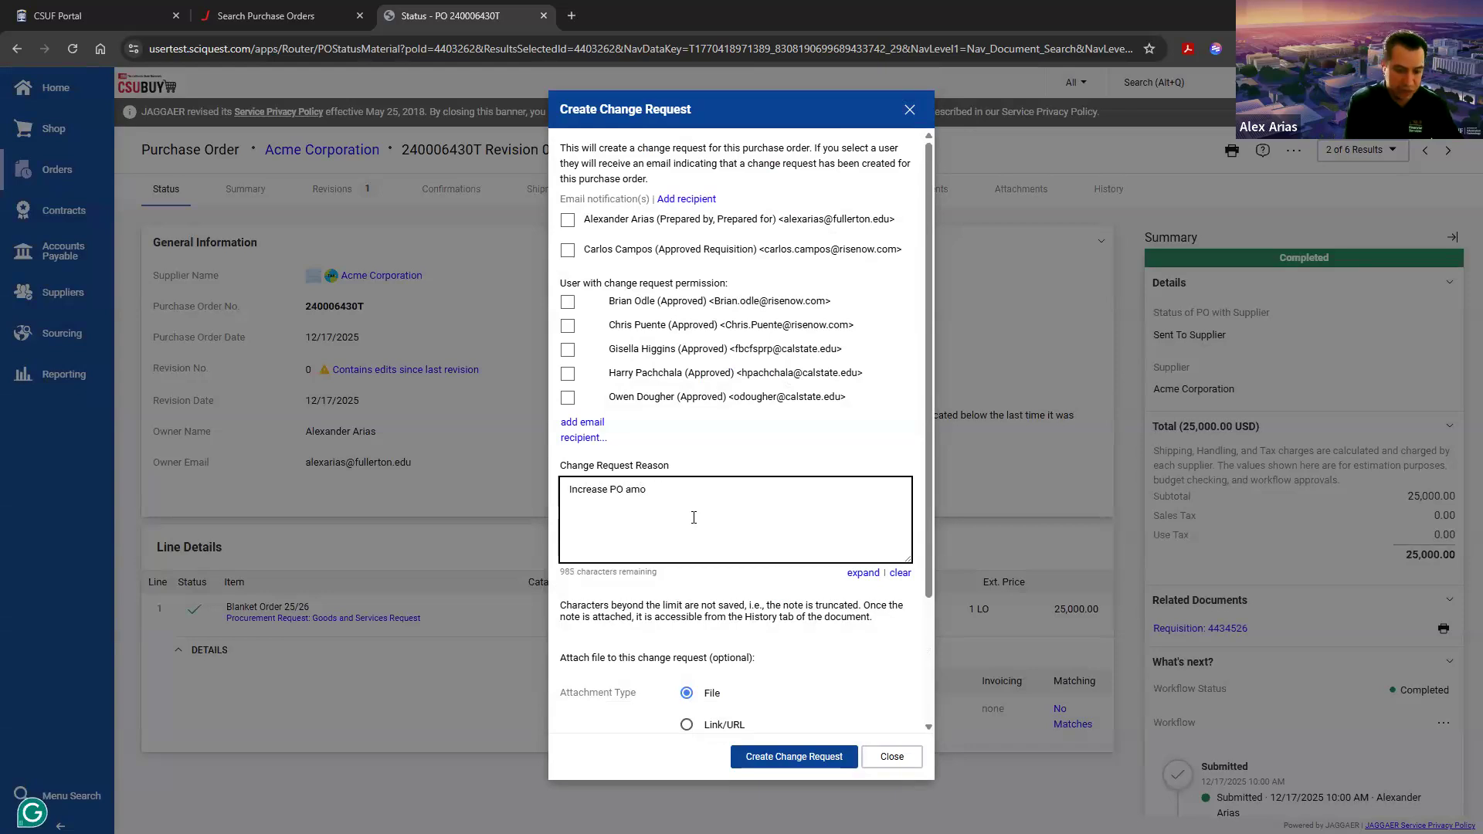
type("unt.")
scroll(693, 517, "down", 3)
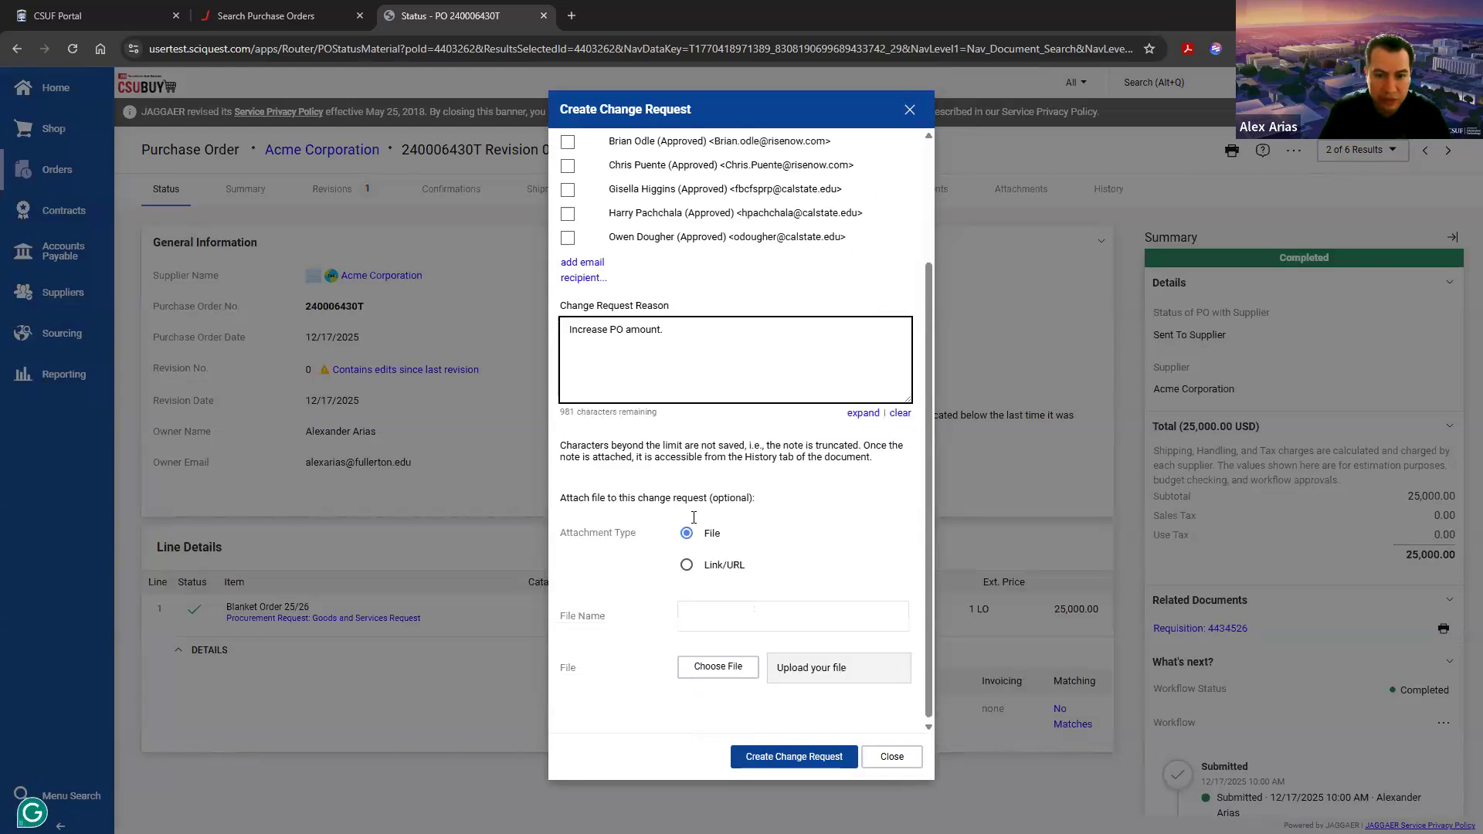
left_click(796, 759)
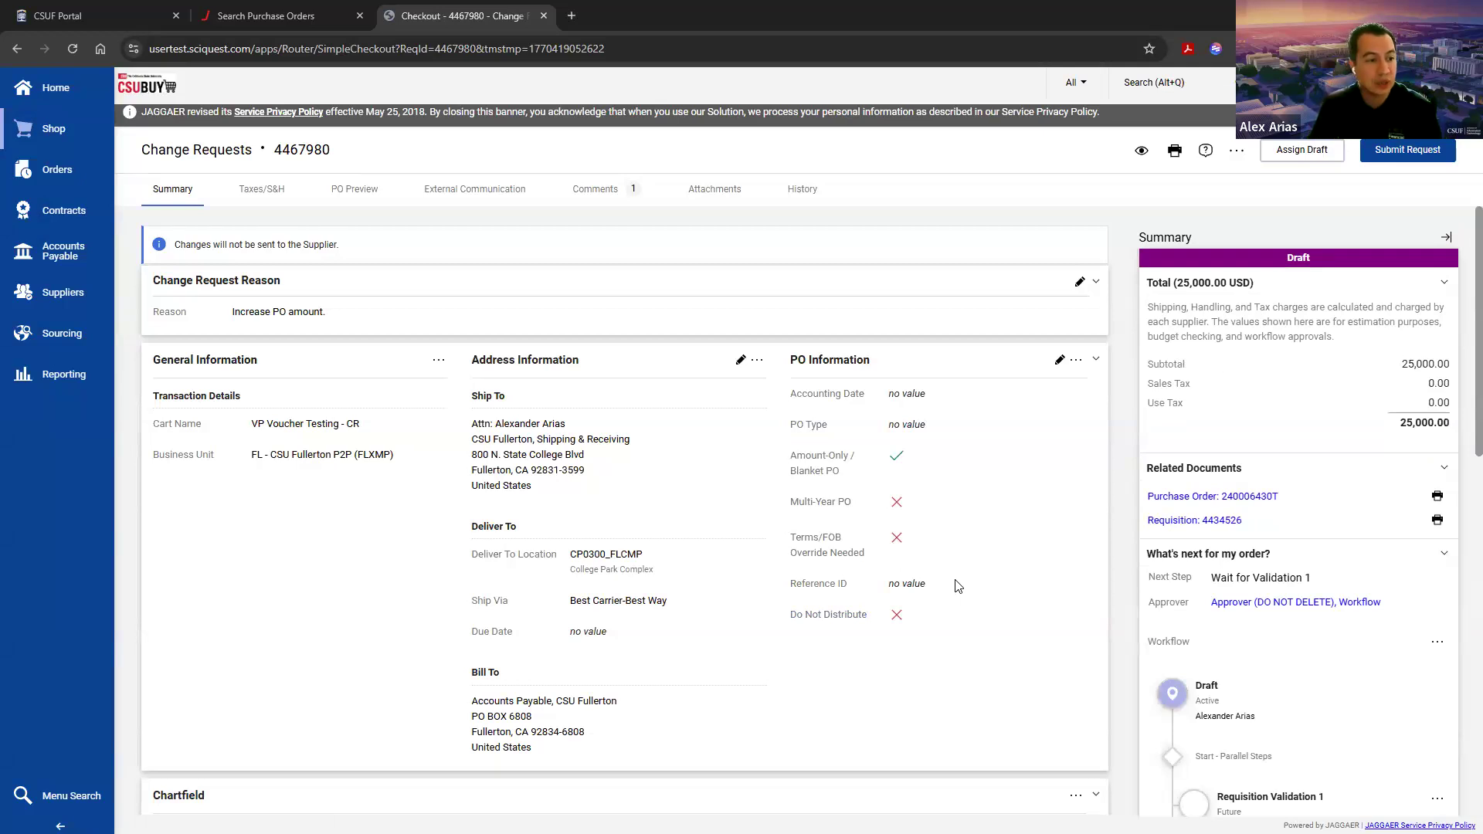
Step: Replace the attention name in the change request's Ship To address with another recipient's name and save the address information
left_click(740, 361)
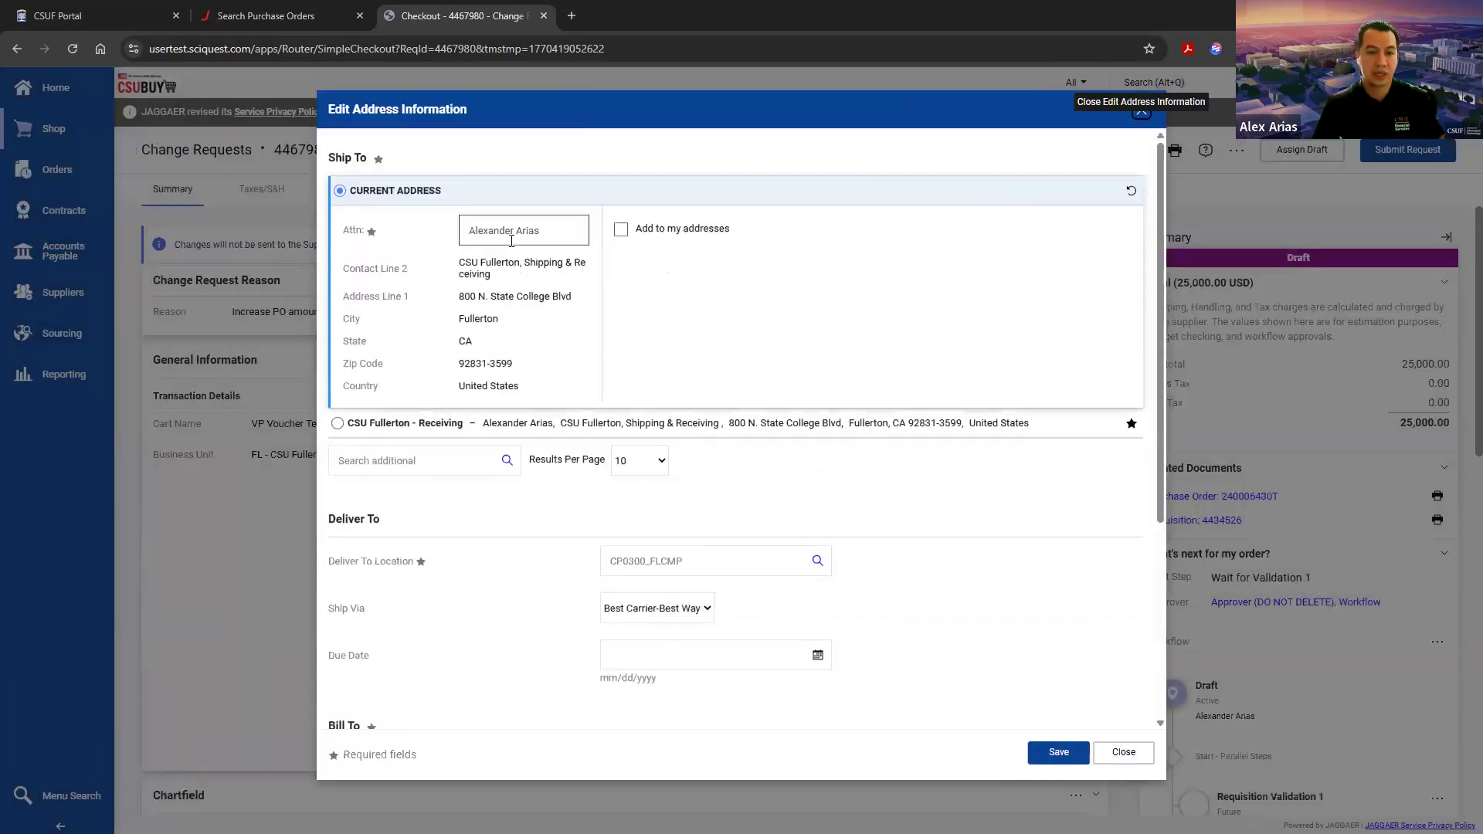
triple_click(515, 228)
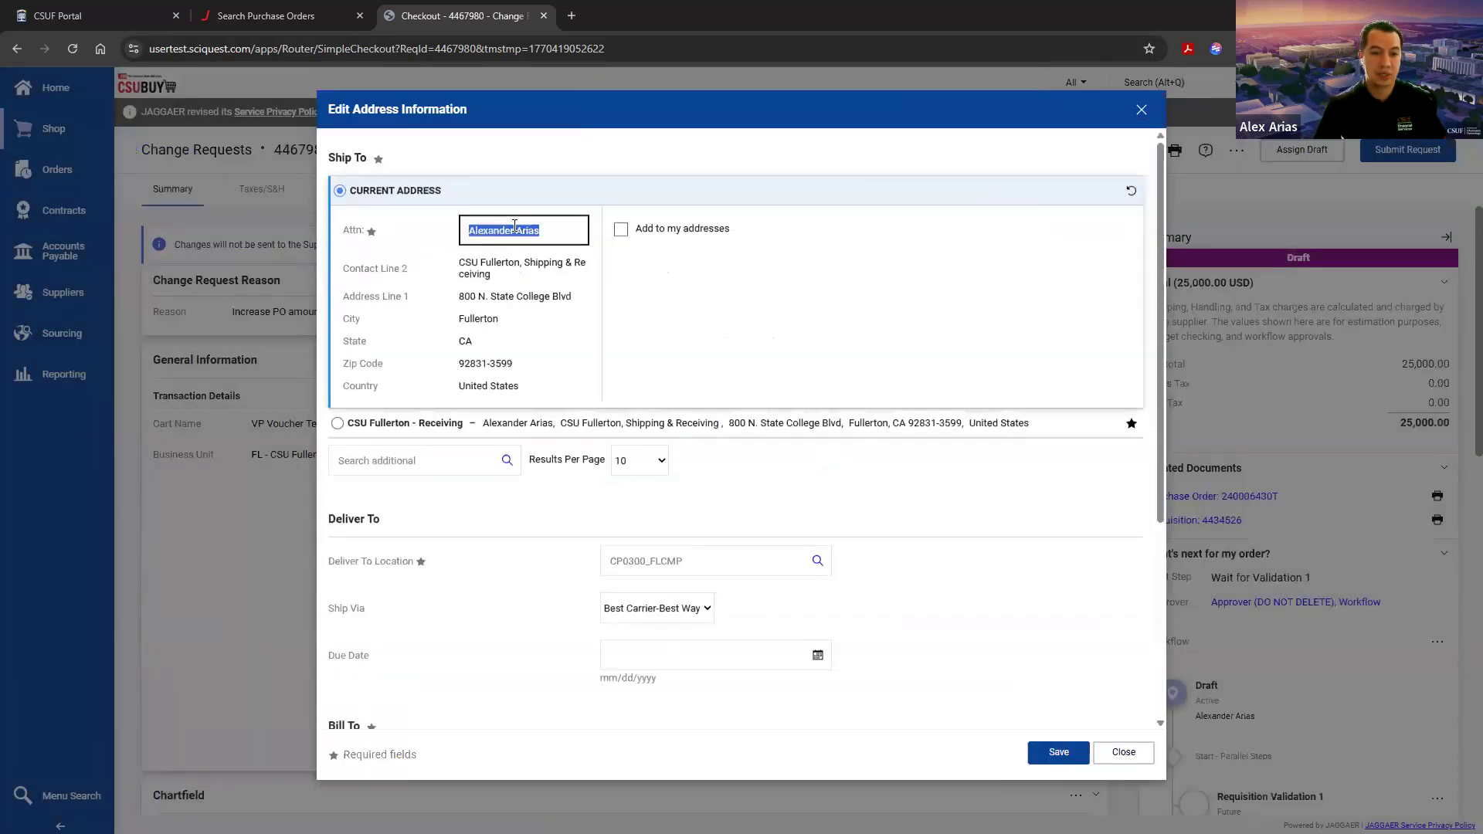
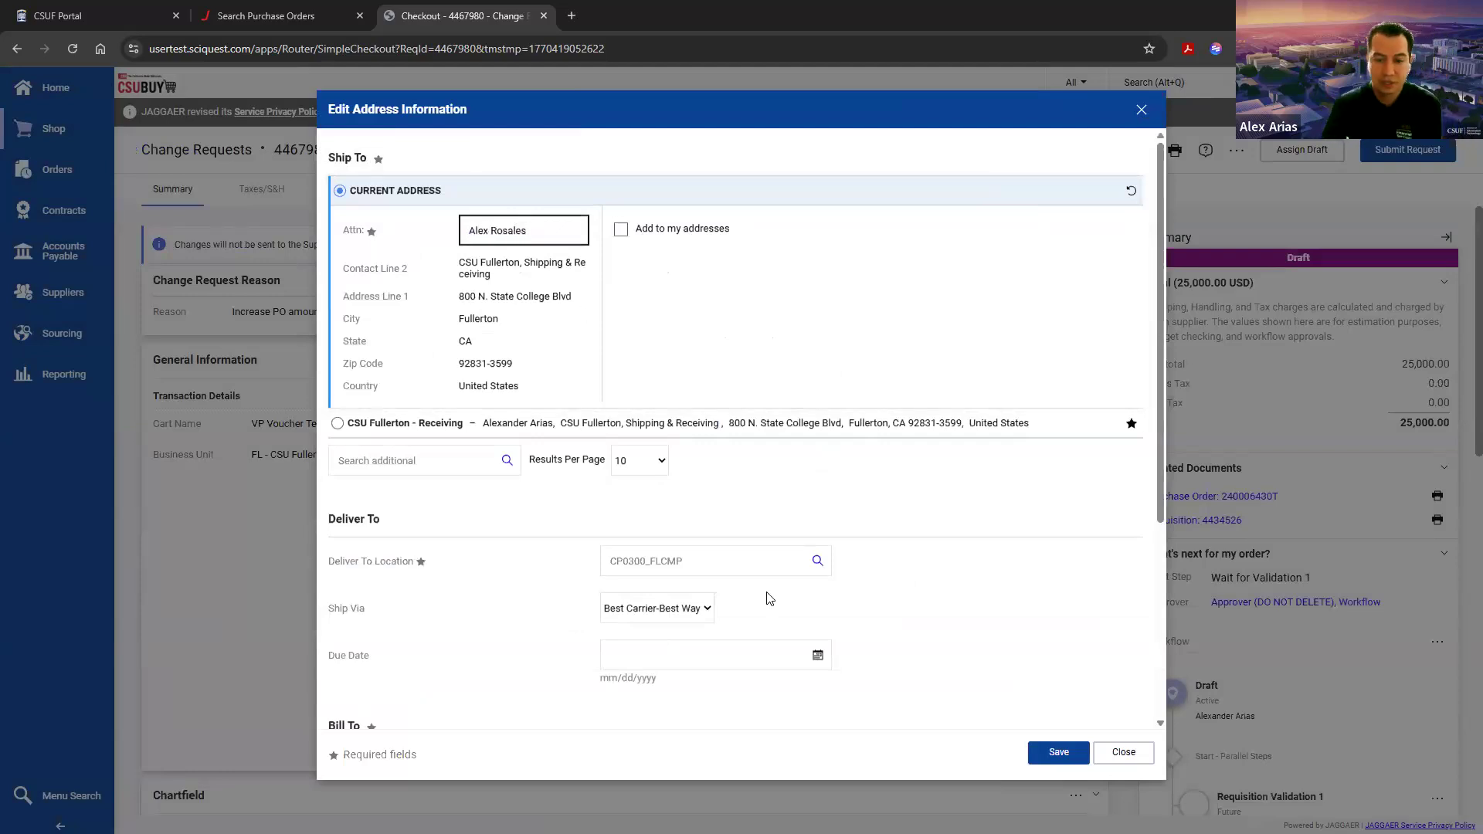
left_click(1033, 751)
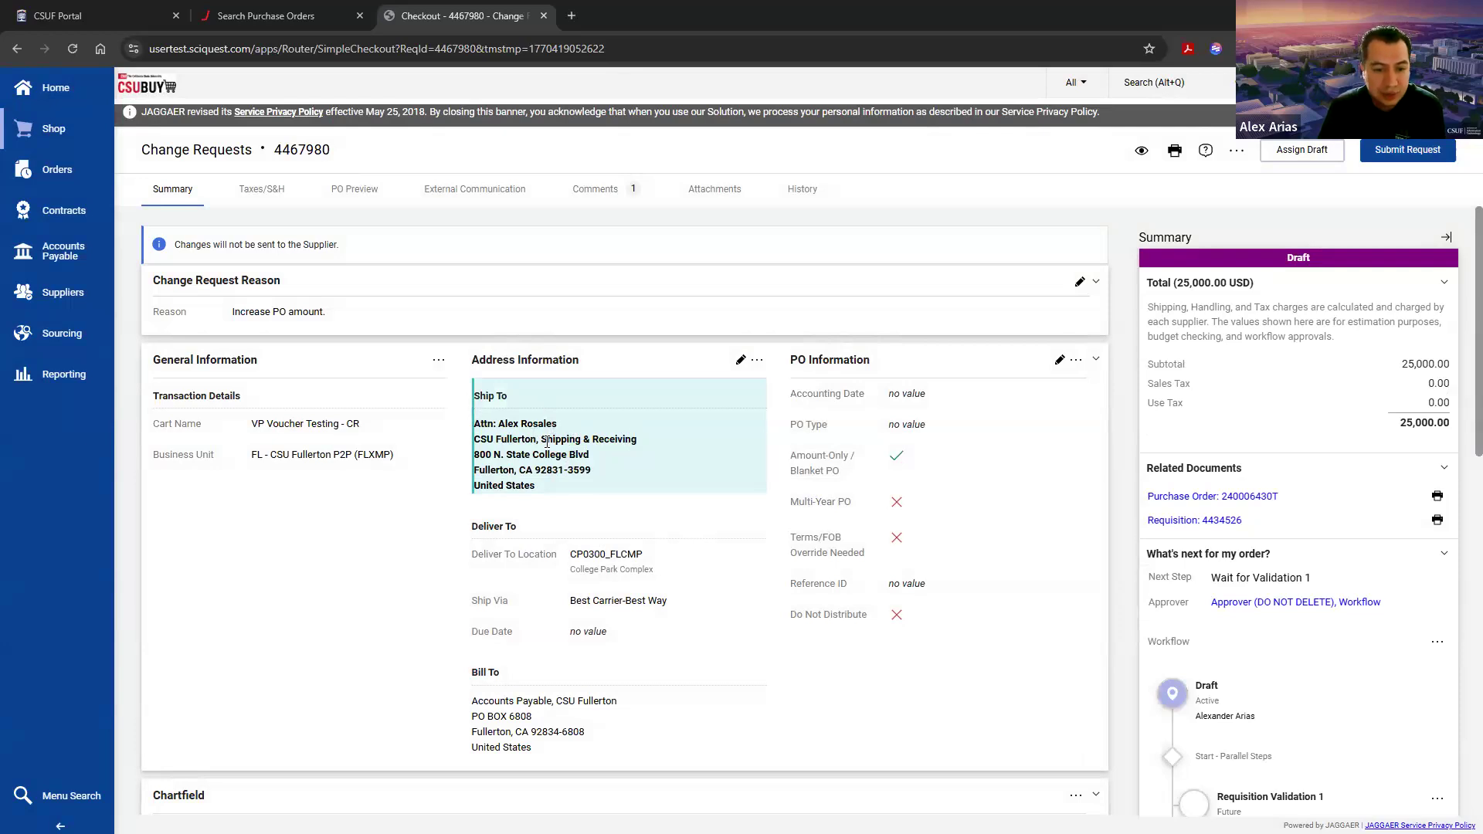
Step: Examine the extended price, unit price and description of the Blanket Order 25/26 line
scroll(620, 473, "down", 3)
scroll(622, 477, "down", 7)
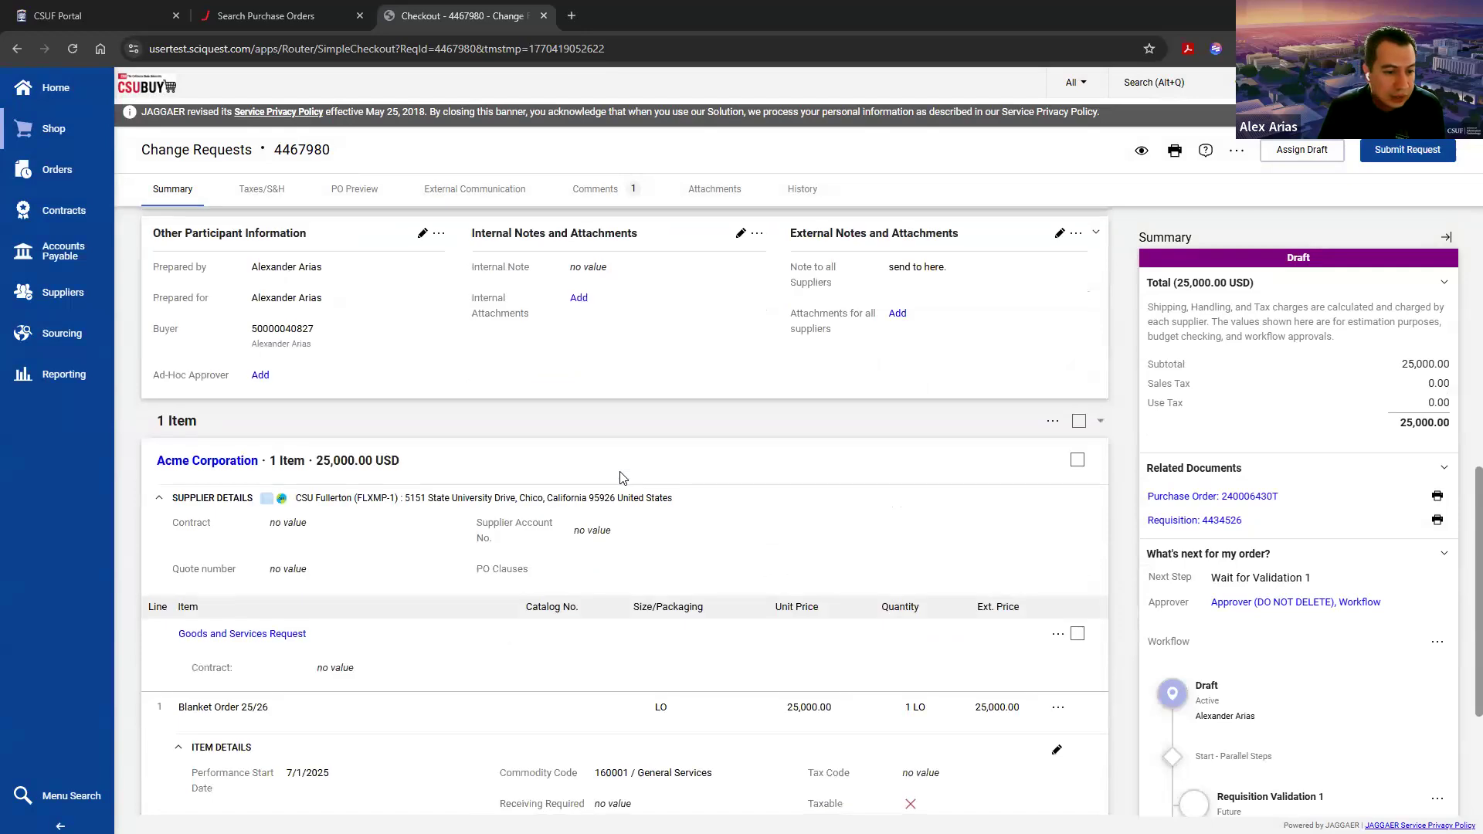
left_click_drag(970, 473, 1021, 473)
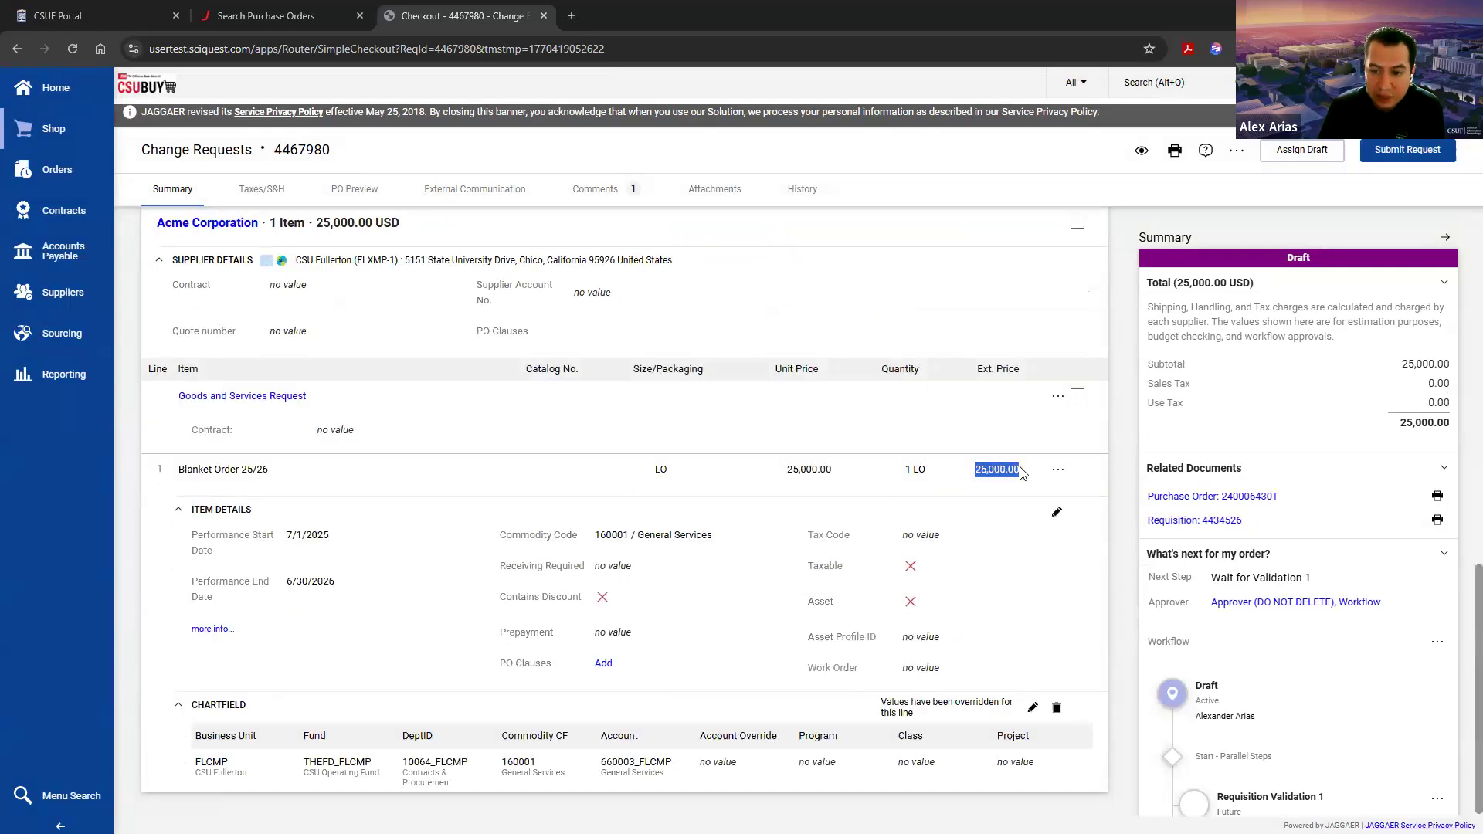
left_click(1016, 467)
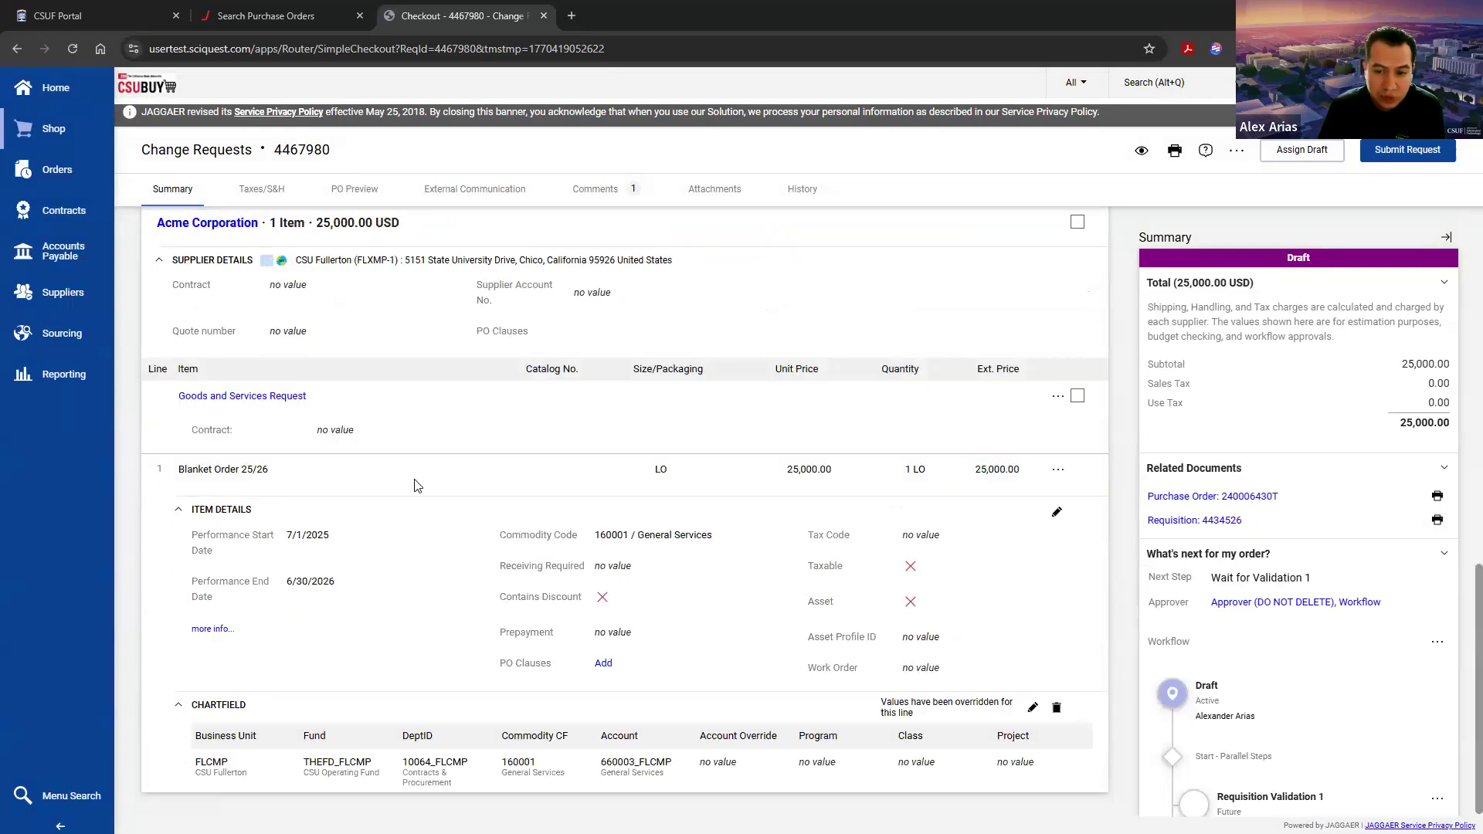
left_click_drag(781, 479, 823, 480)
left_click(809, 466)
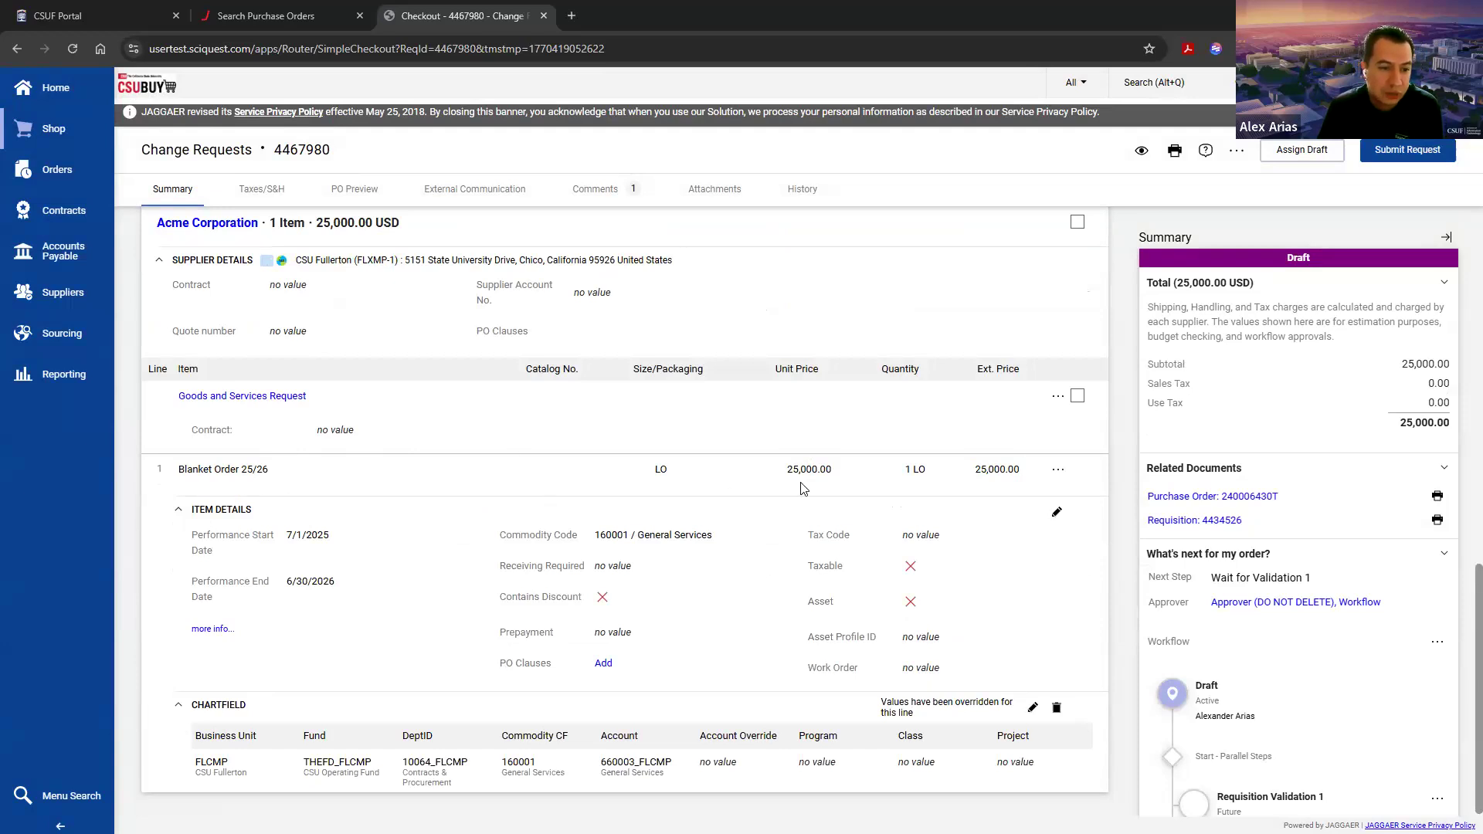
left_click_drag(180, 473, 274, 471)
left_click(282, 471)
Step: Set the unit price to 35,000.00 in the Goods and Services Request cost details and save it on the change request
left_click(225, 401)
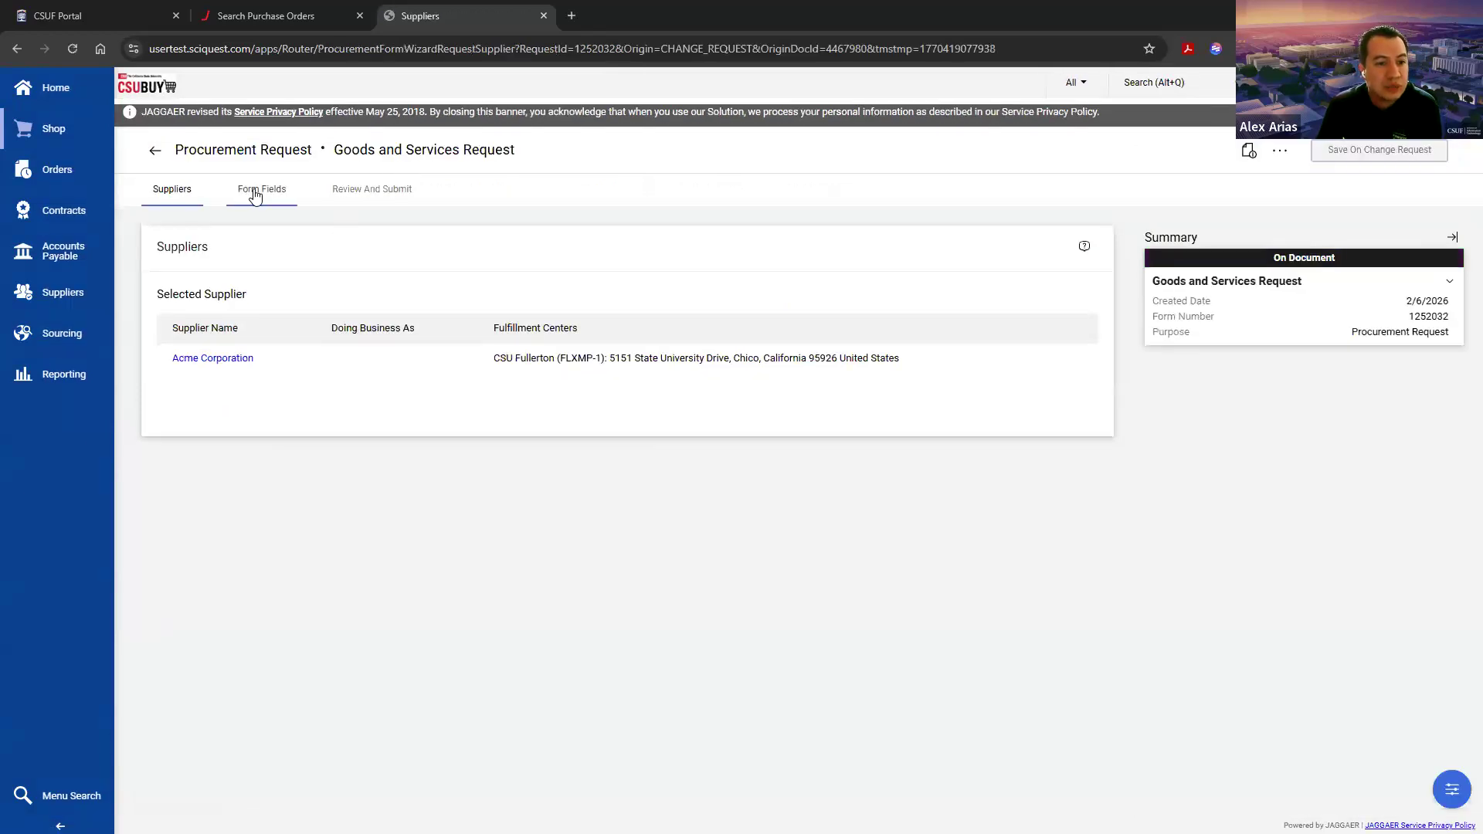
left_click(258, 190)
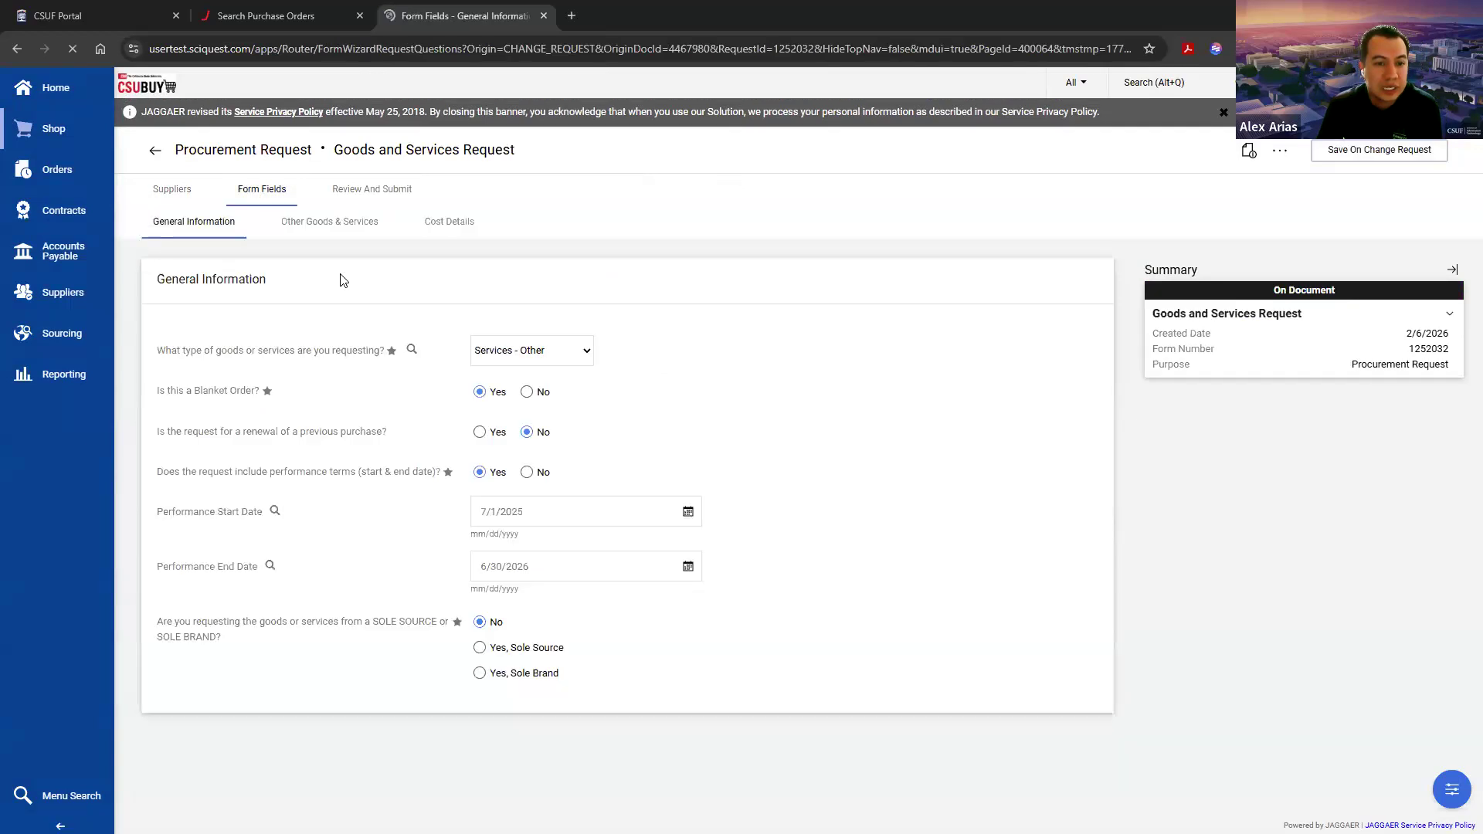
left_click(448, 224)
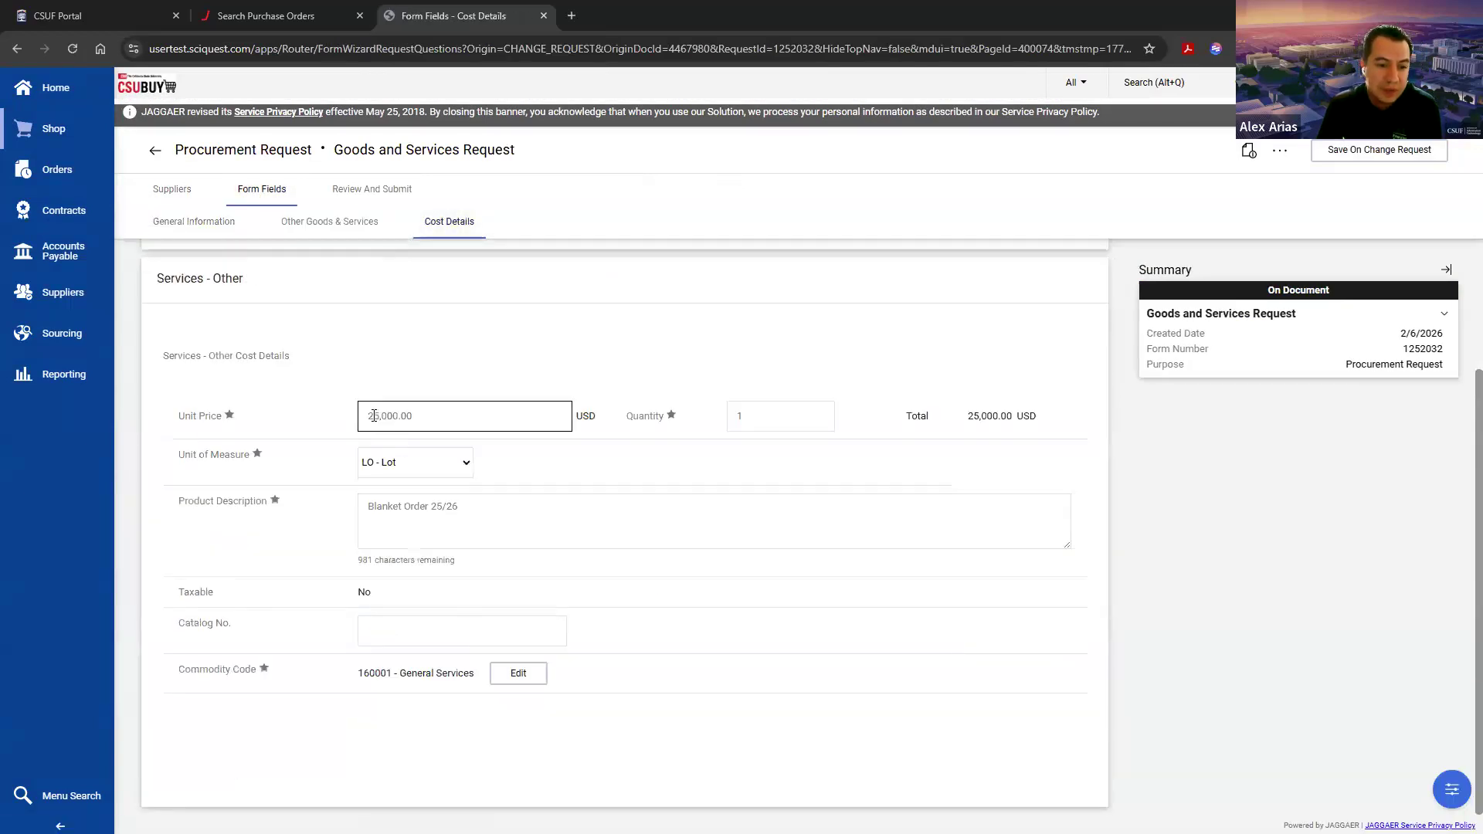
left_click_drag(374, 416, 361, 417)
key("BackSpace")
type("35,000.00")
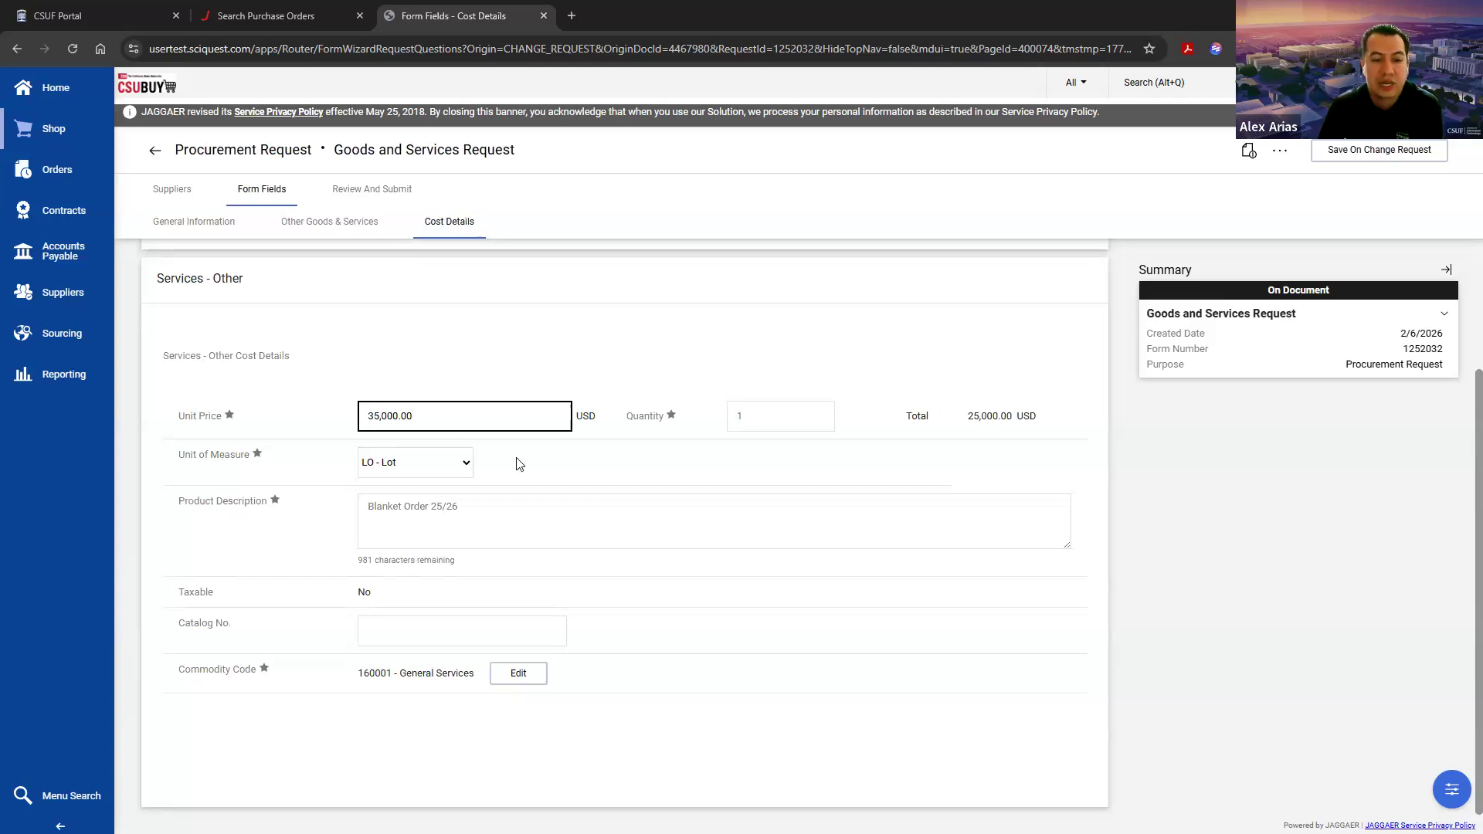
left_click(1371, 154)
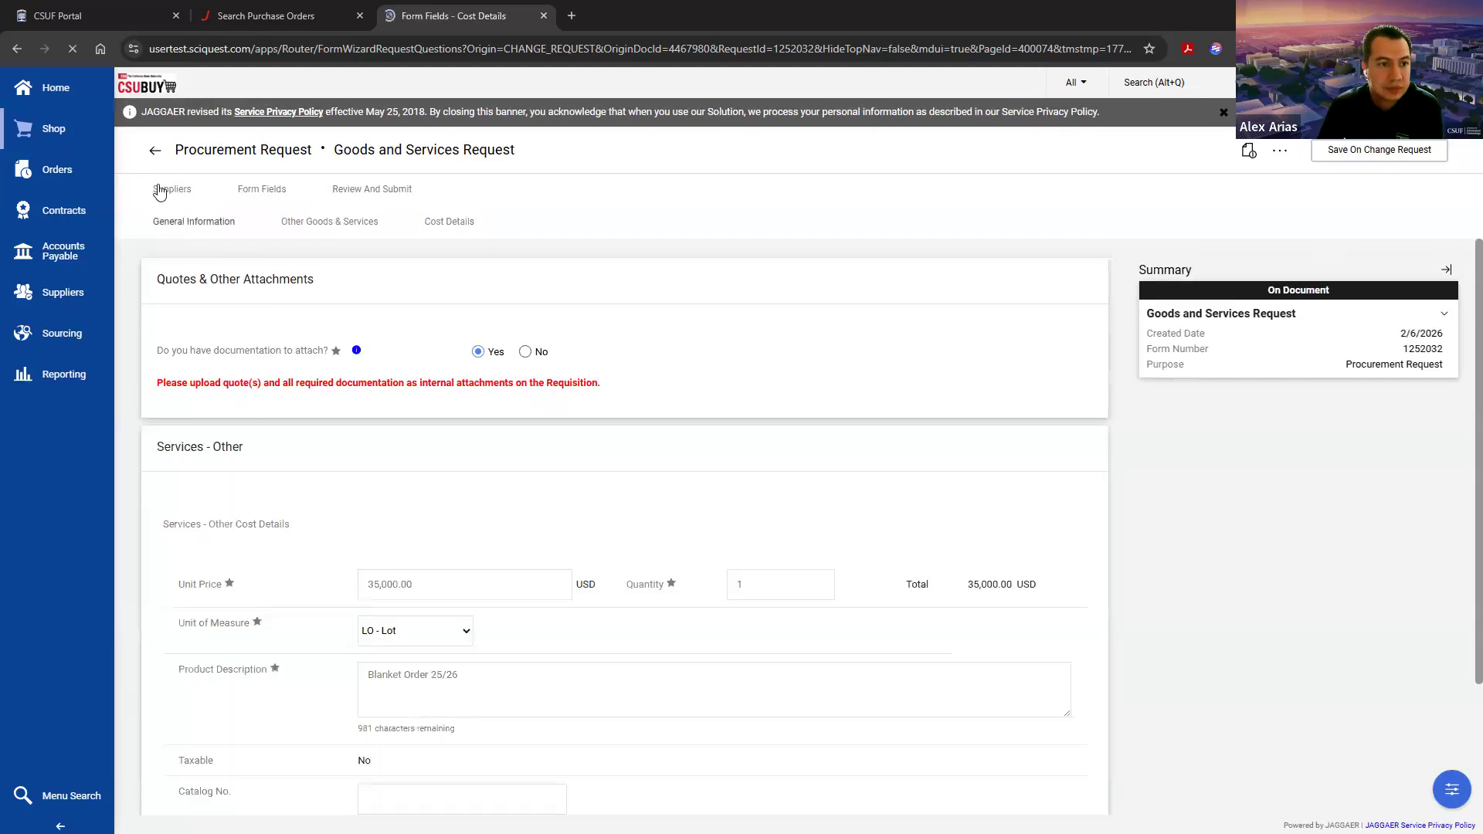
Step: Return to the change request and review its subtotal, the line's unit price and the performance dates
left_click(154, 157)
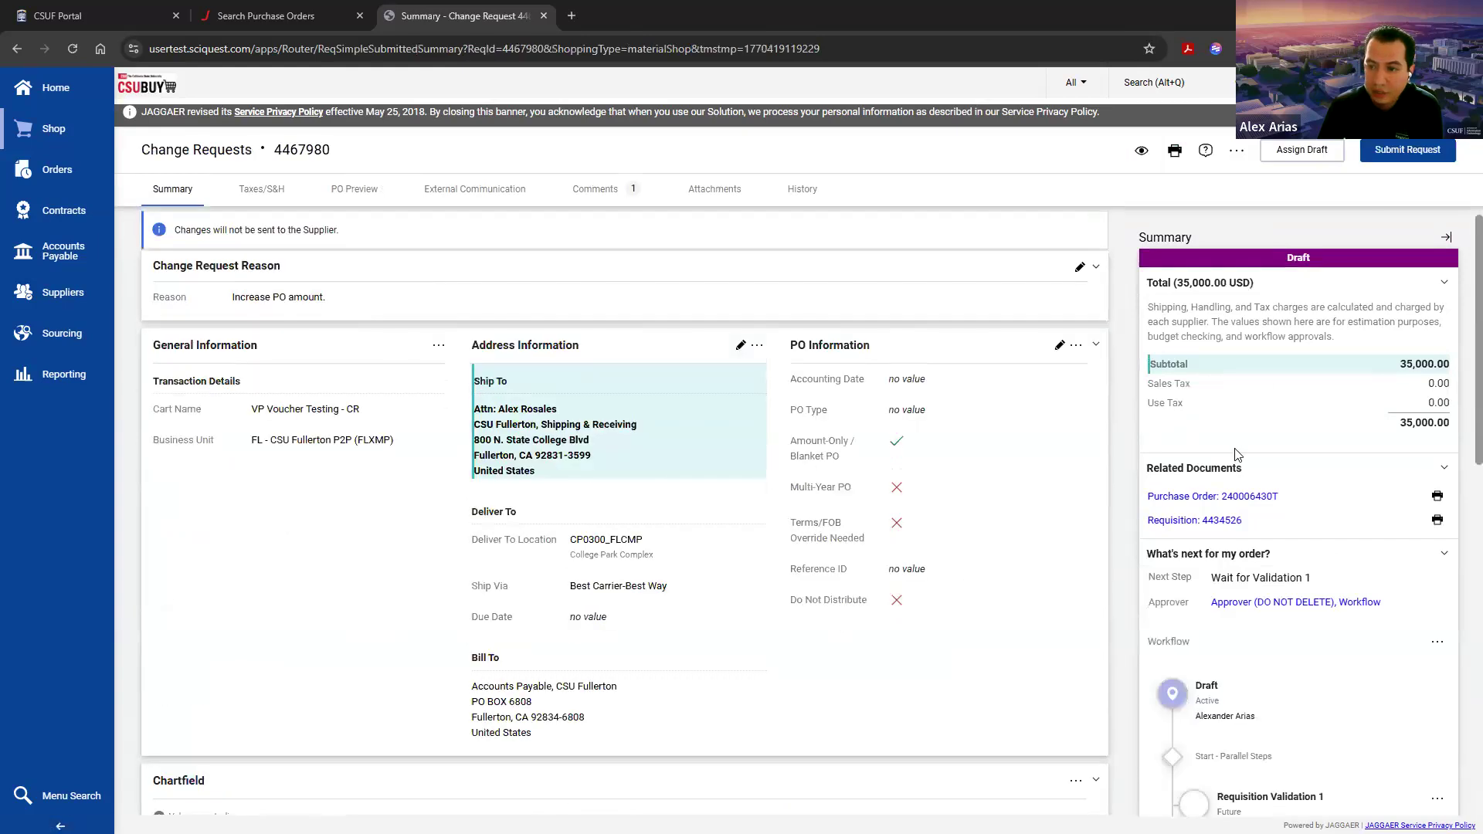
left_click_drag(1414, 362, 1453, 364)
left_click(1444, 363)
scroll(947, 528, "down", 10)
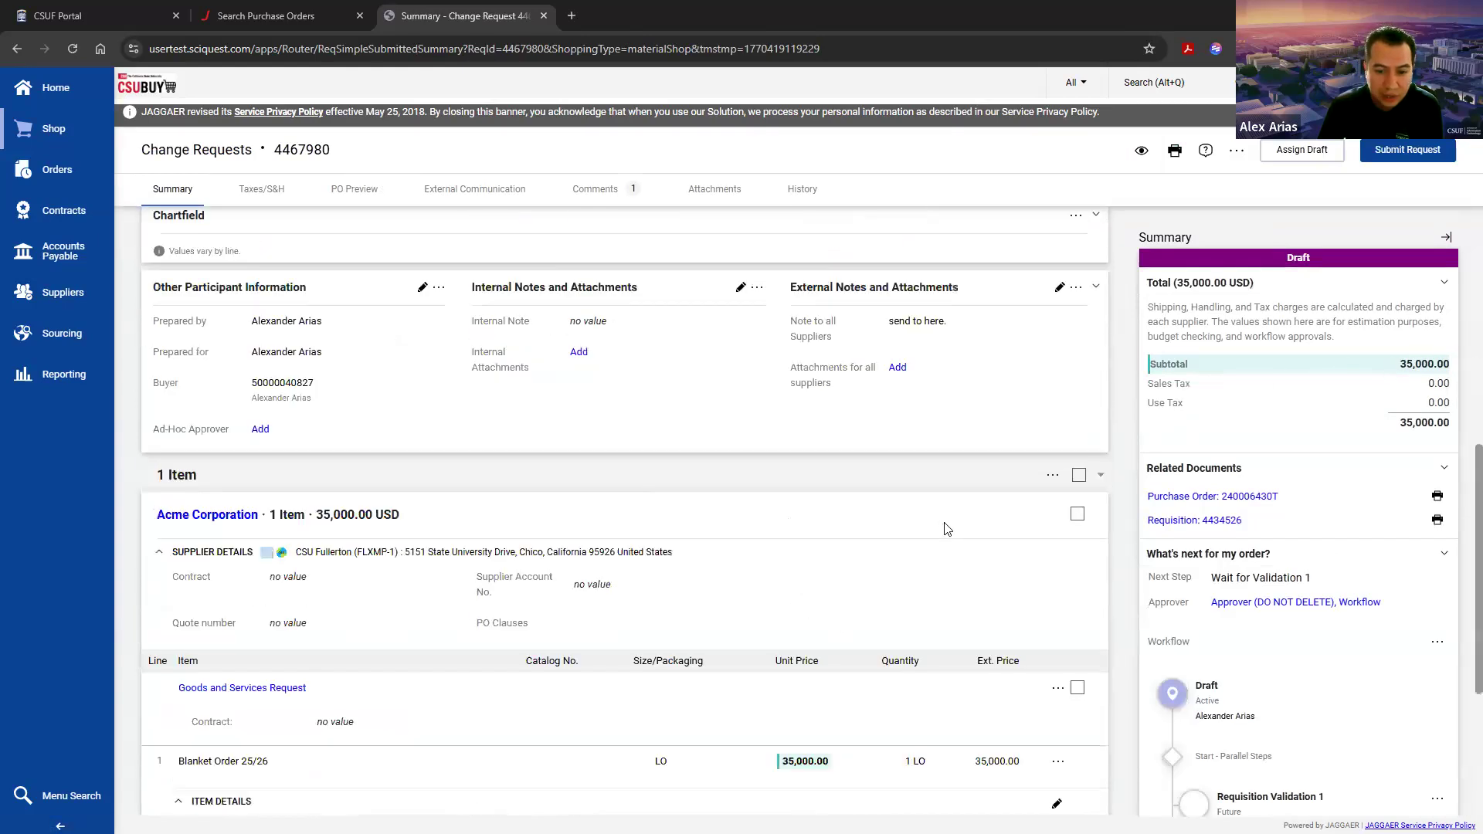
left_click_drag(755, 473, 847, 472)
left_click(847, 473)
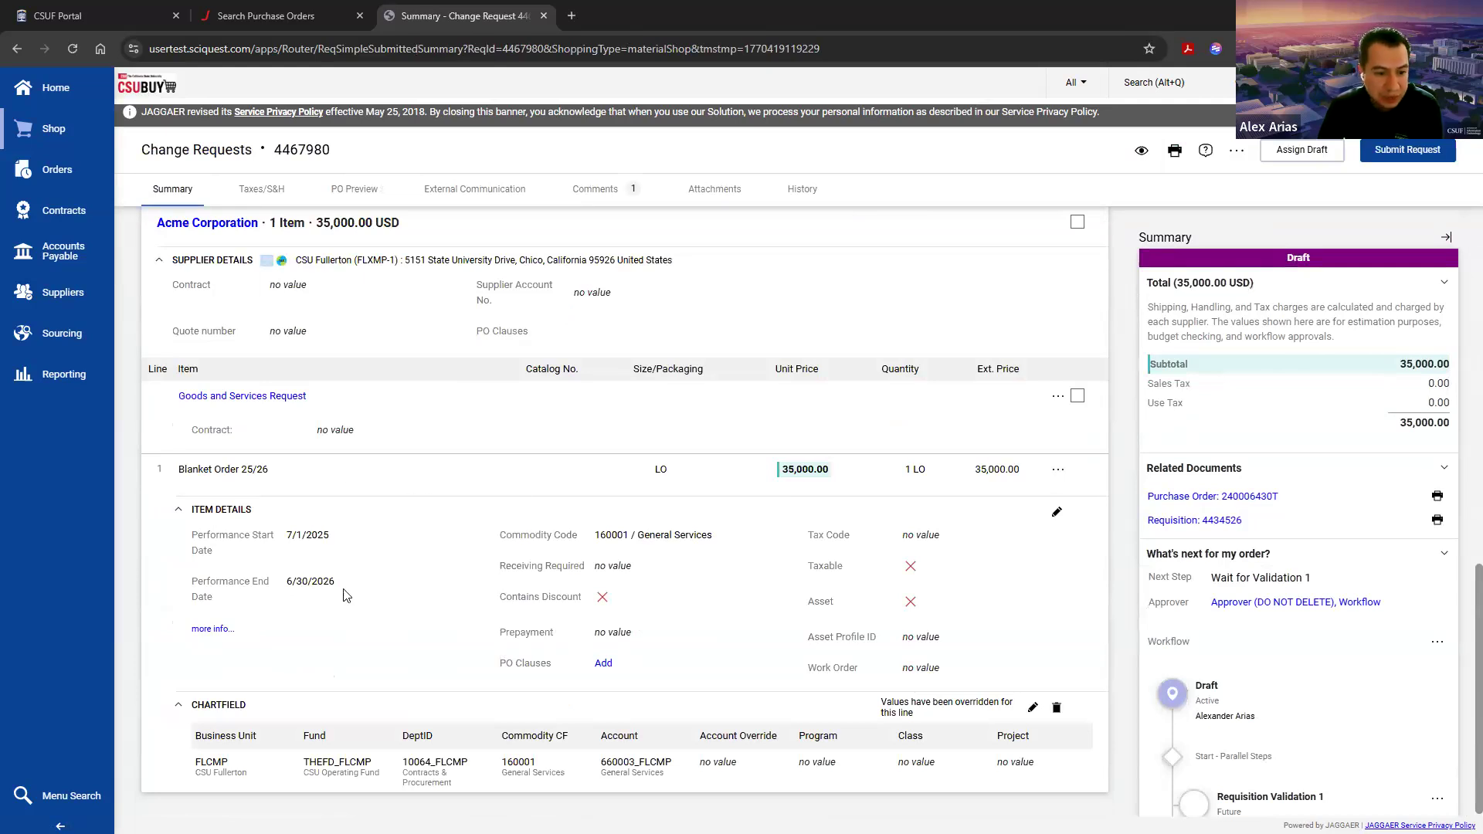
left_click_drag(348, 593, 284, 536)
left_click(260, 565)
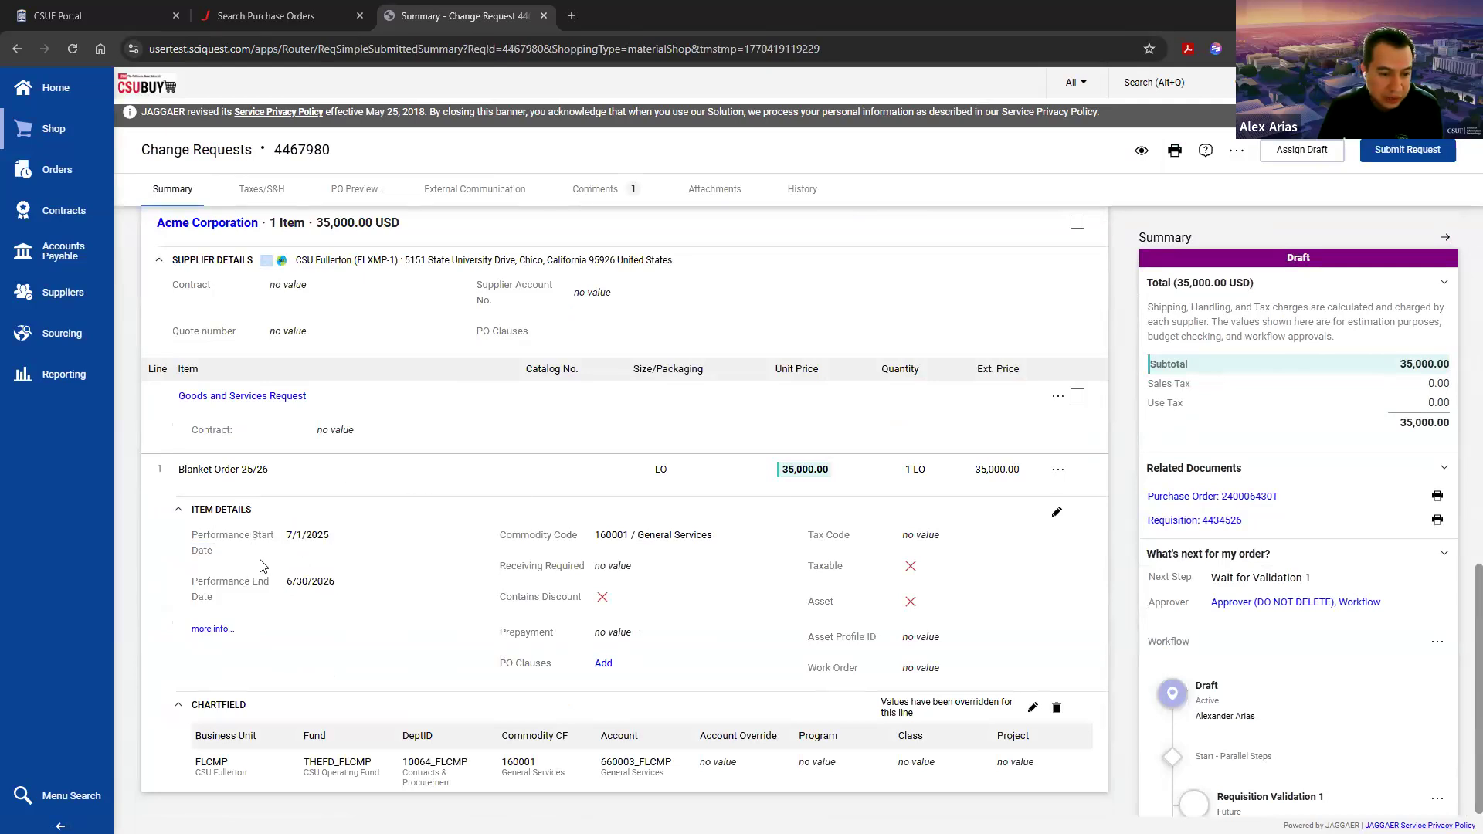
Step: Set the Goods and Services Request's performance start date to 8/1/2025, save it and check the date on the change request
left_click(245, 400)
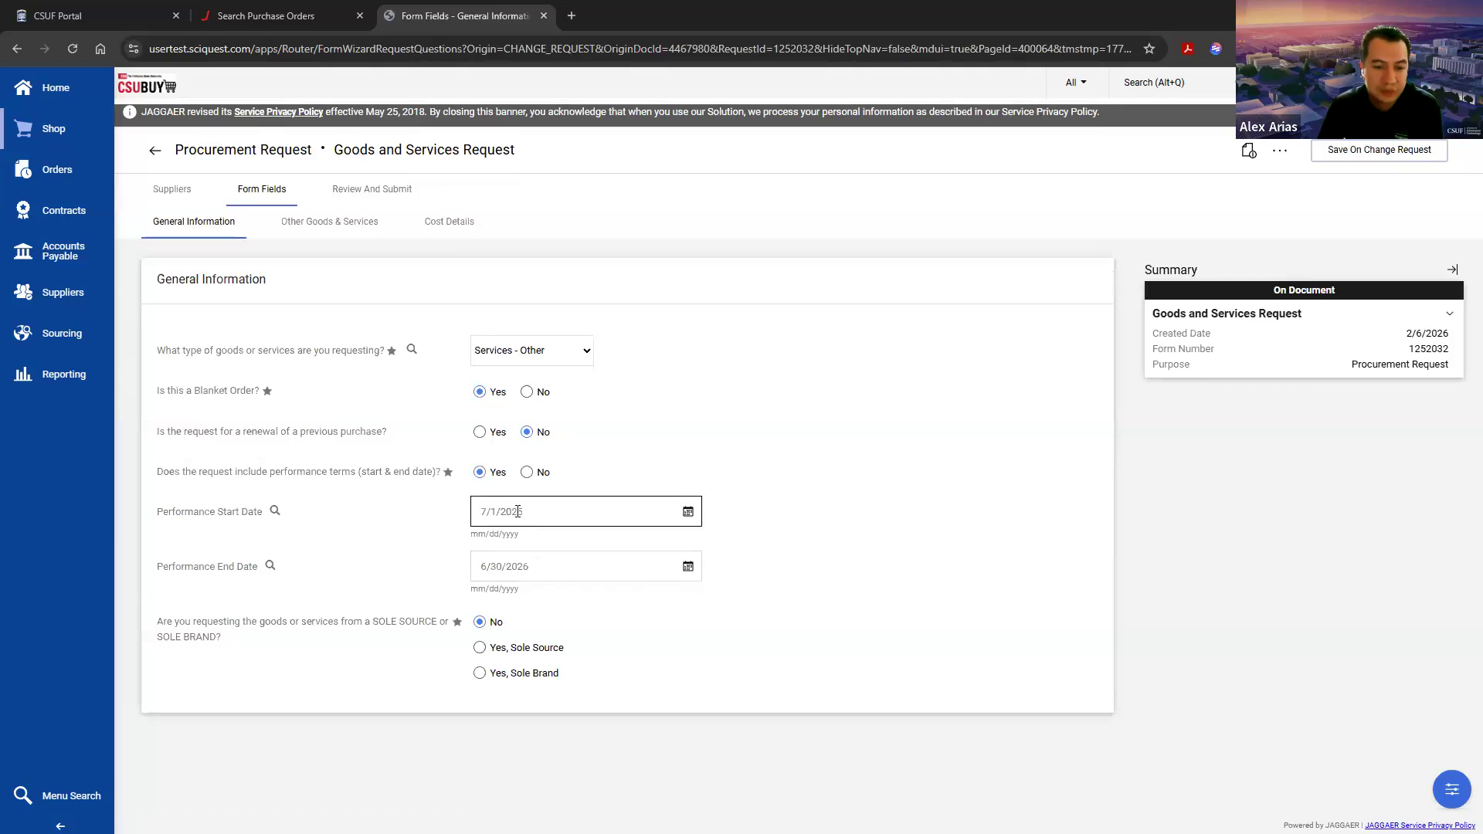
left_click(688, 512)
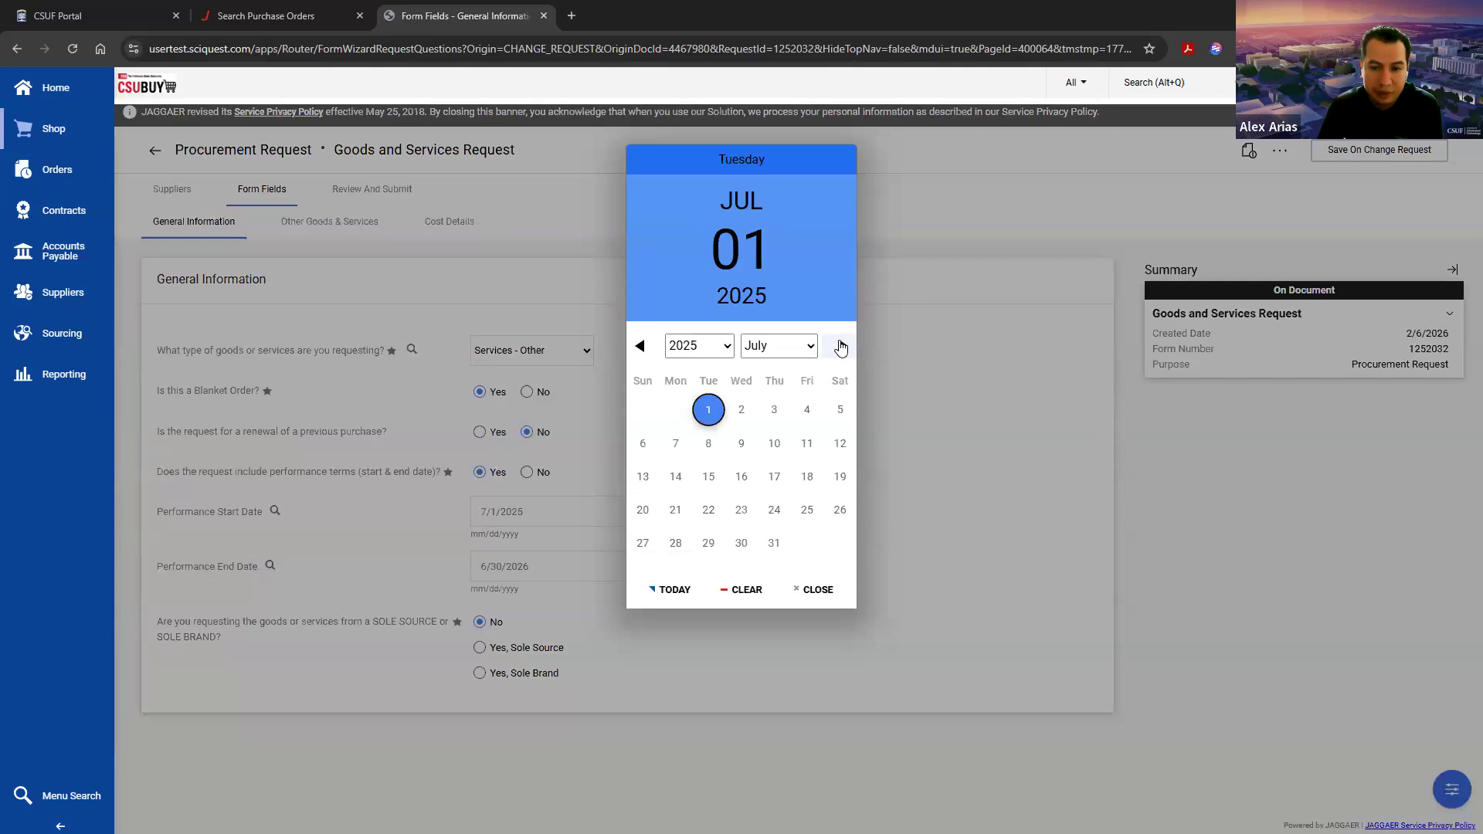
left_click(841, 347)
left_click(808, 411)
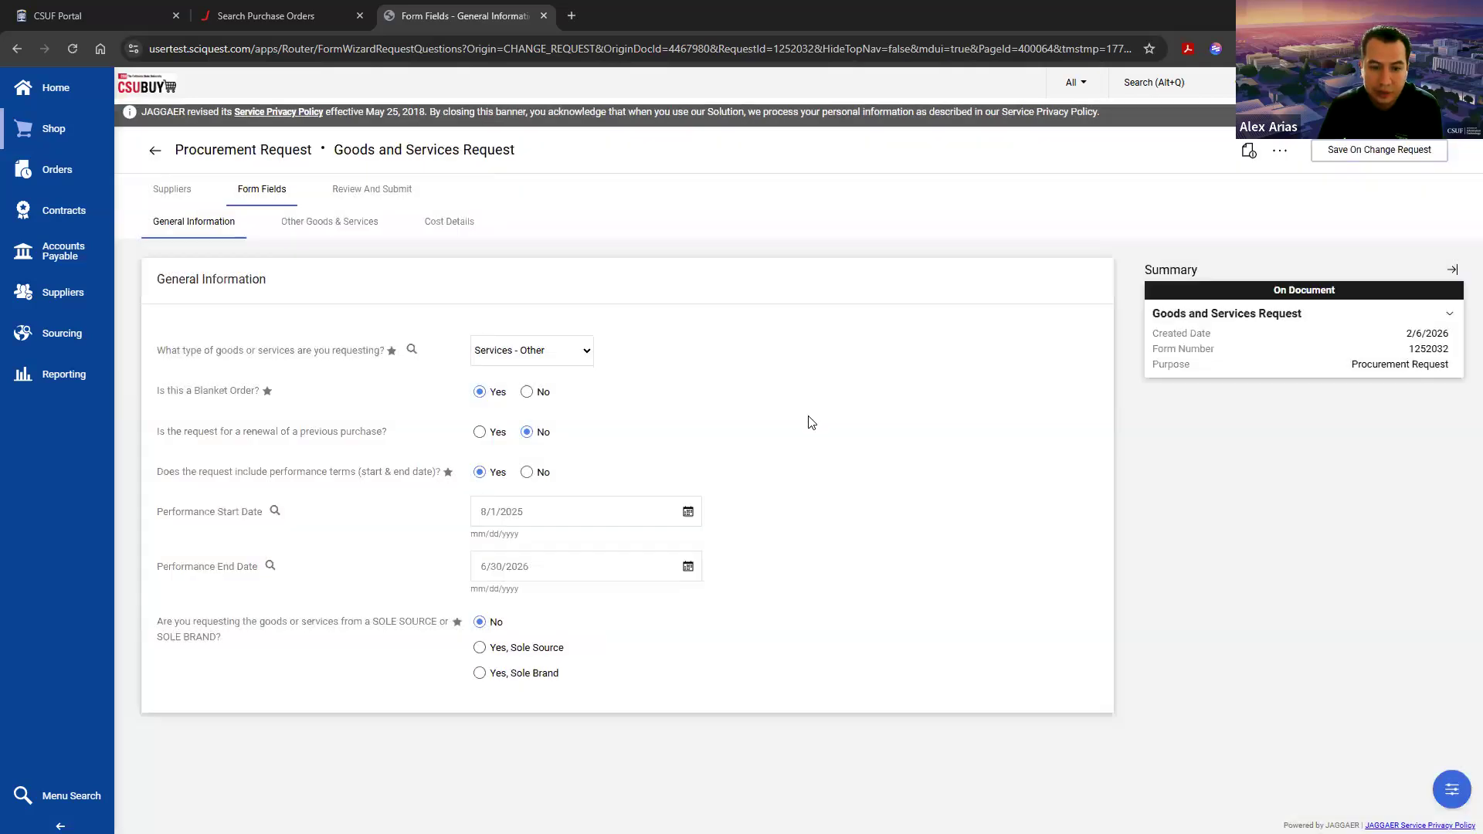
left_click(1359, 158)
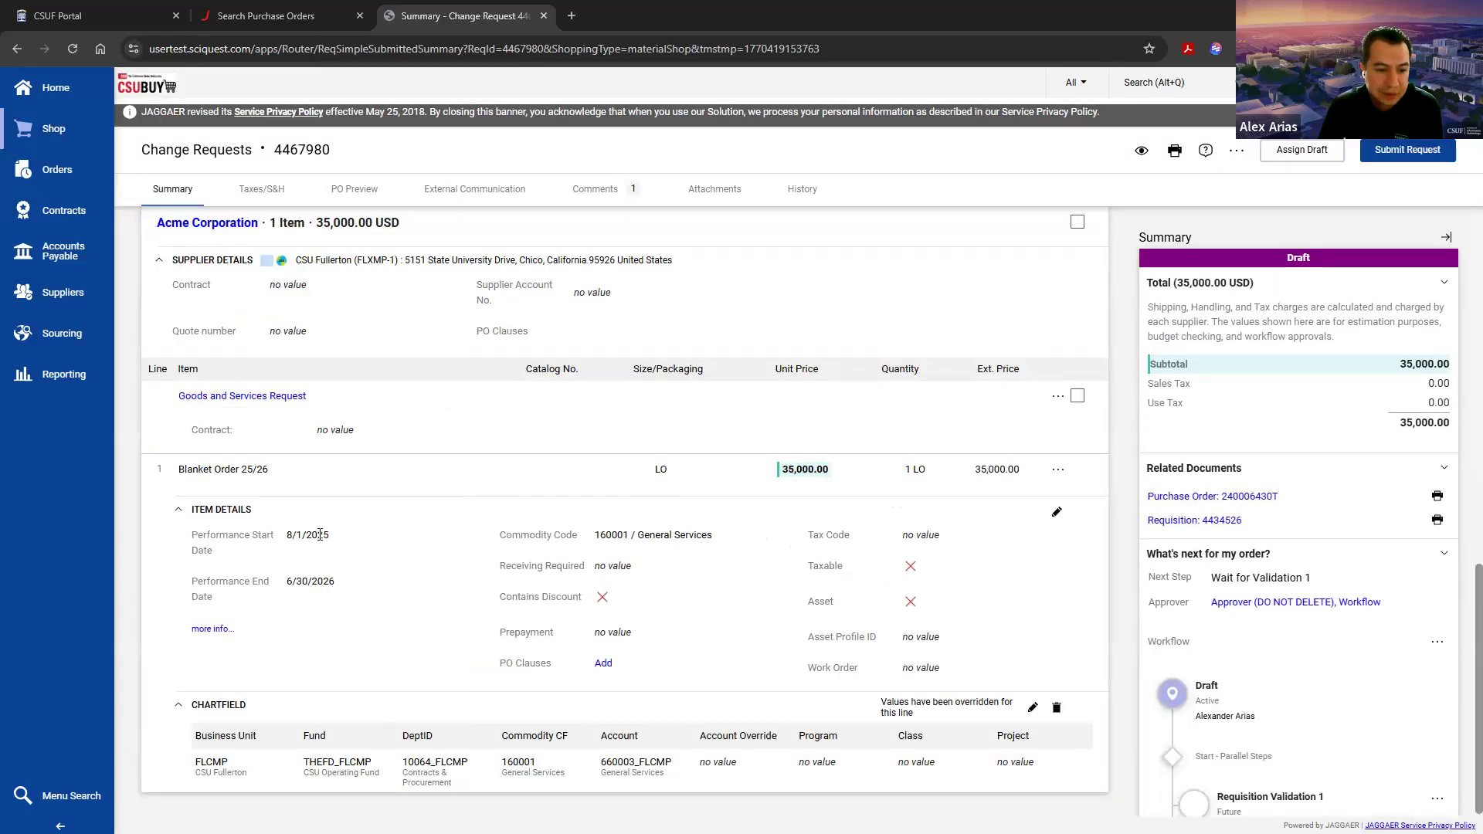
left_click_drag(323, 534, 281, 533)
left_click(363, 540)
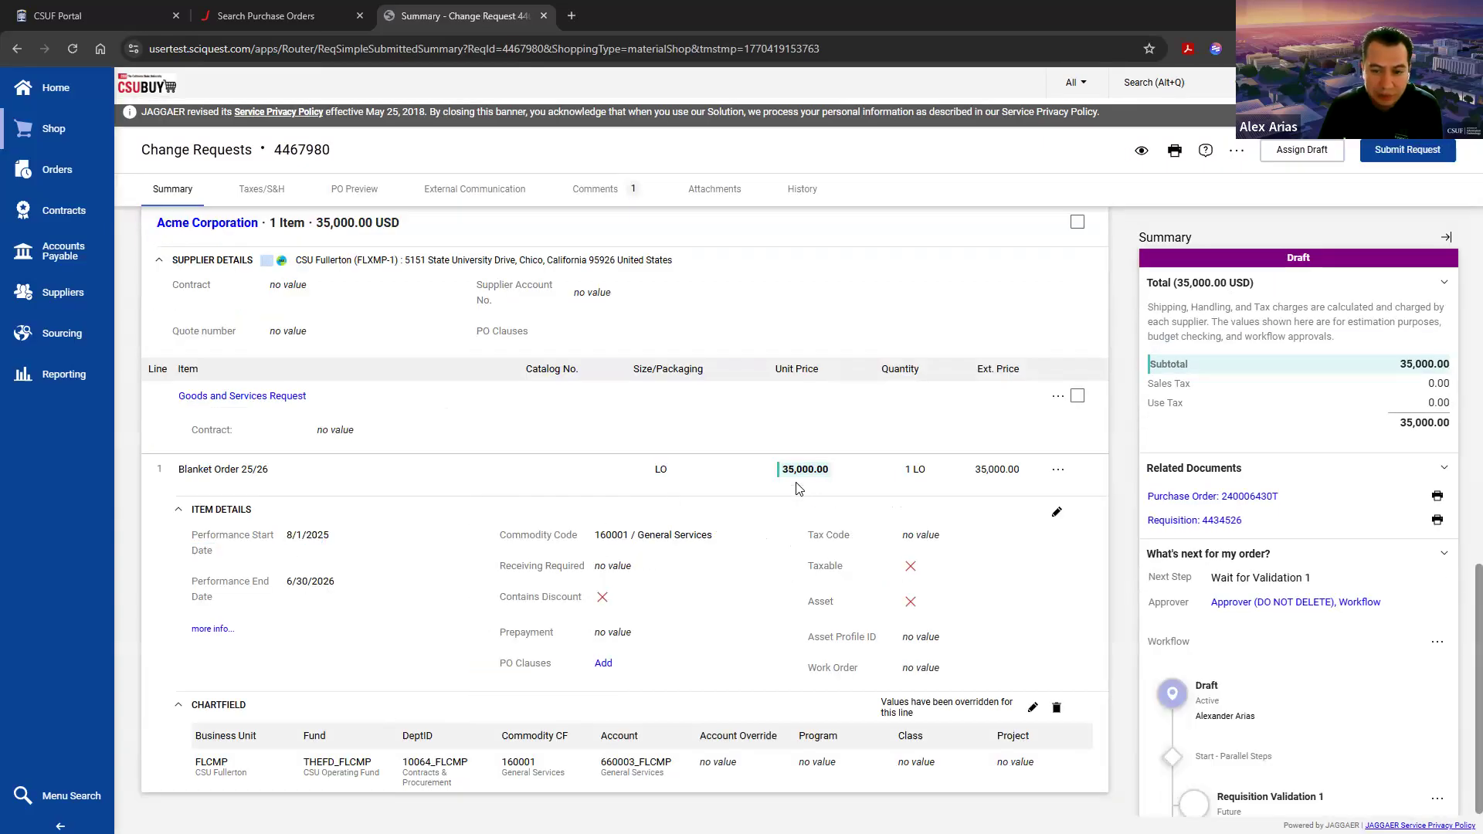
Step: Change the fund in line 1's chartfield to DC340_FLCMP (Visual Arts Complex), save it and check it on the change request
left_click_drag(778, 474, 848, 473)
left_click(534, 796)
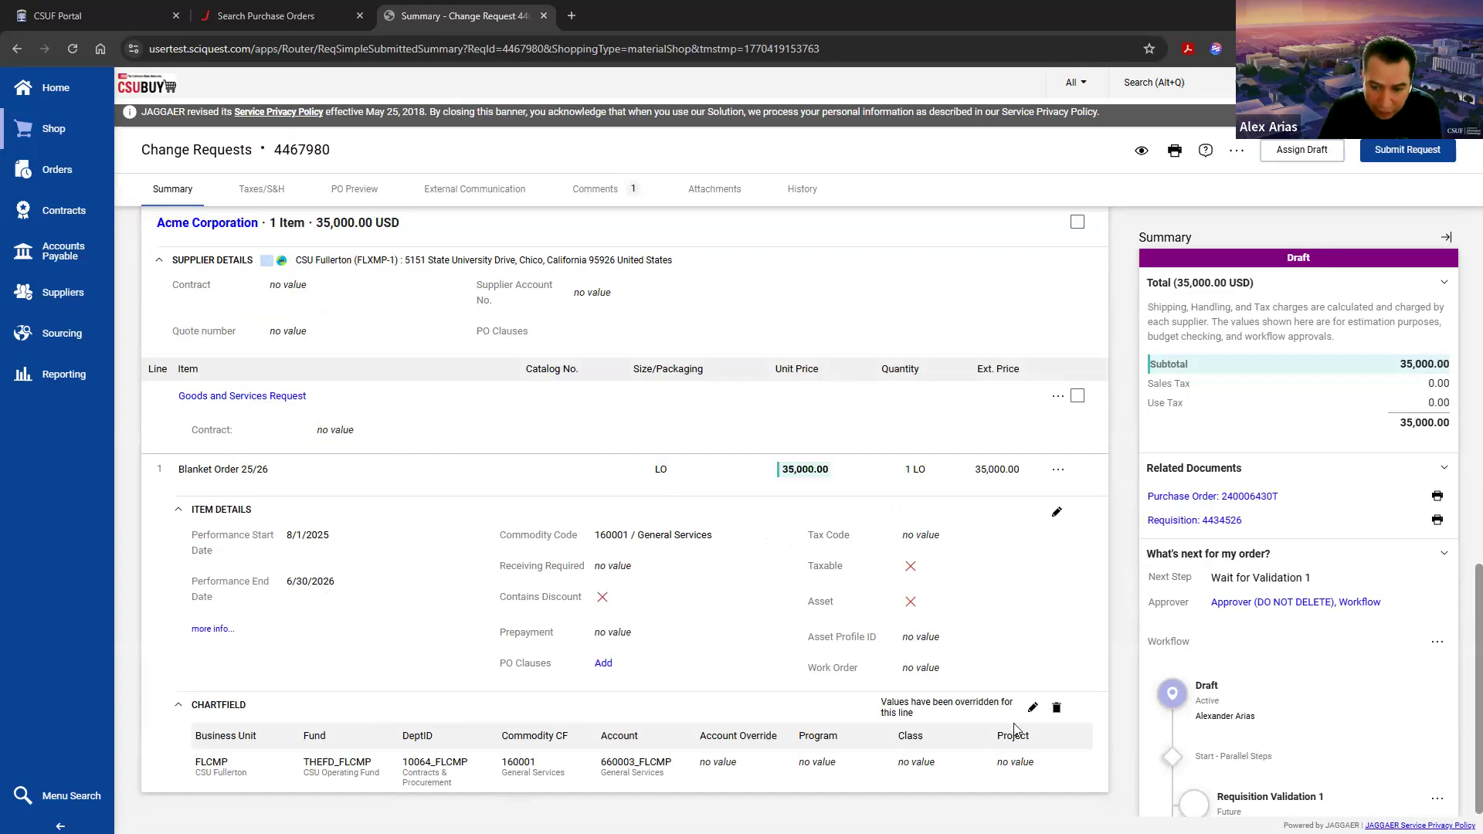
left_click(1035, 709)
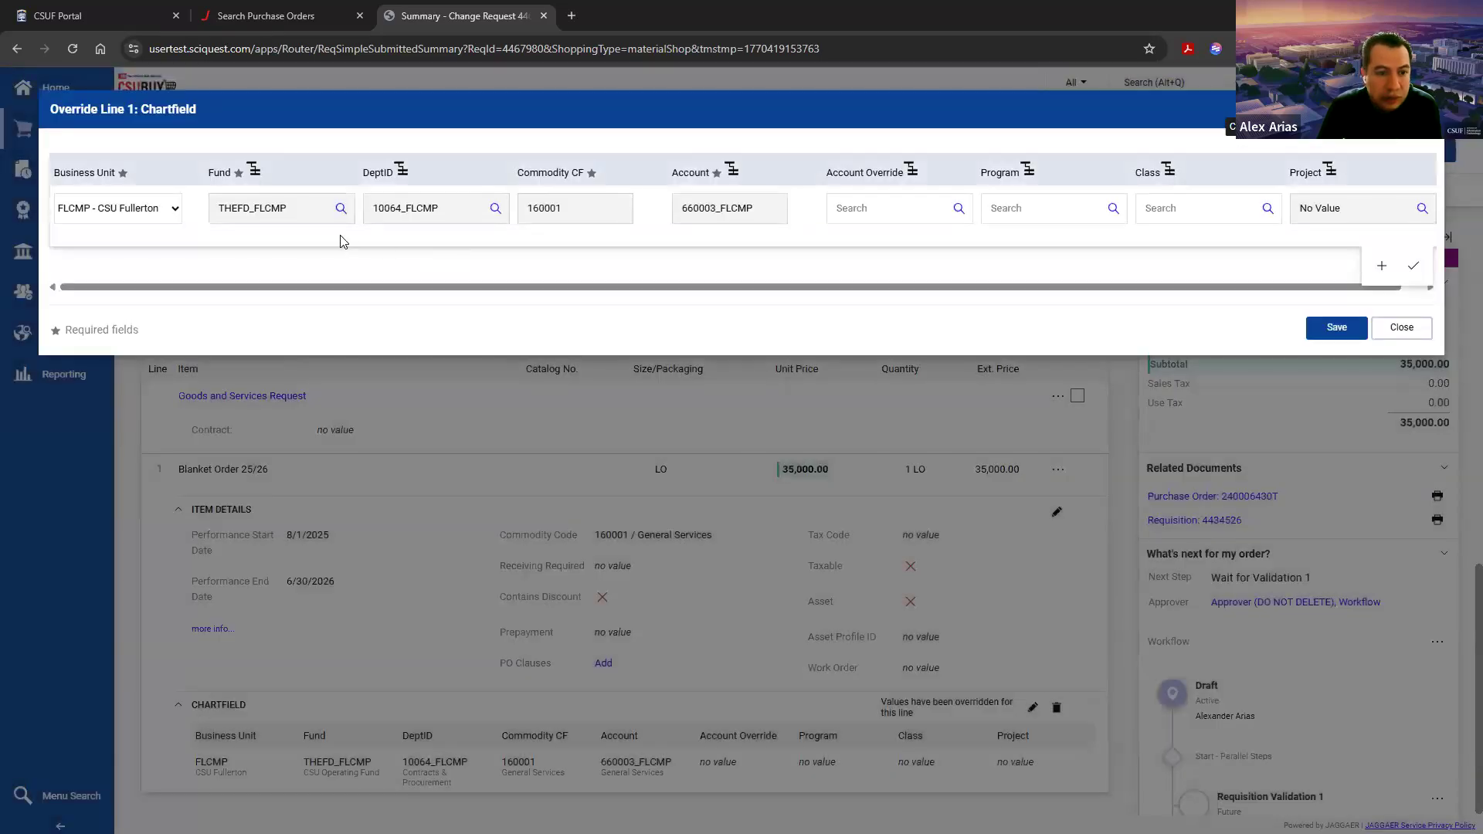
left_click(340, 208)
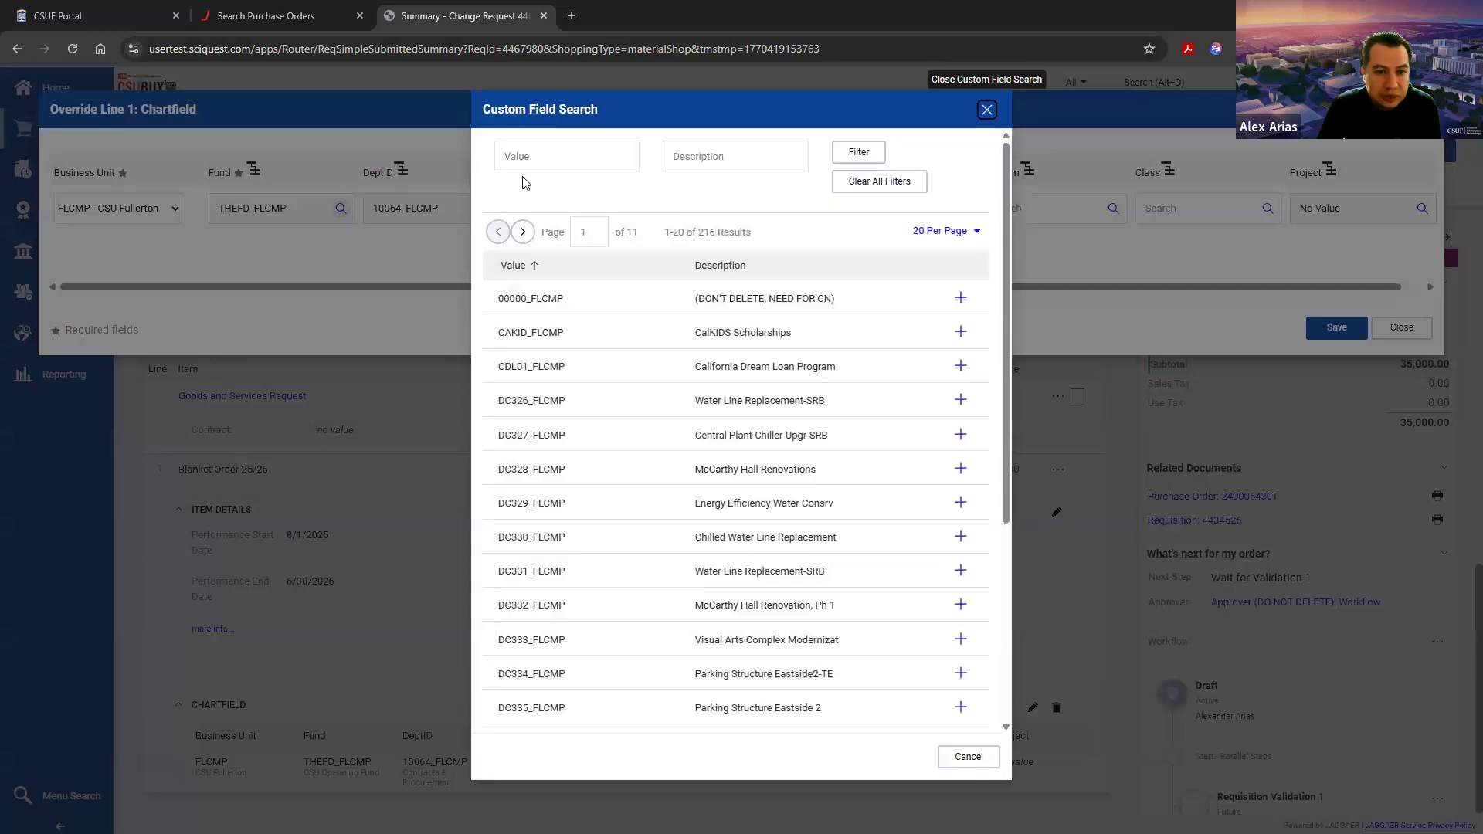
left_click(535, 155)
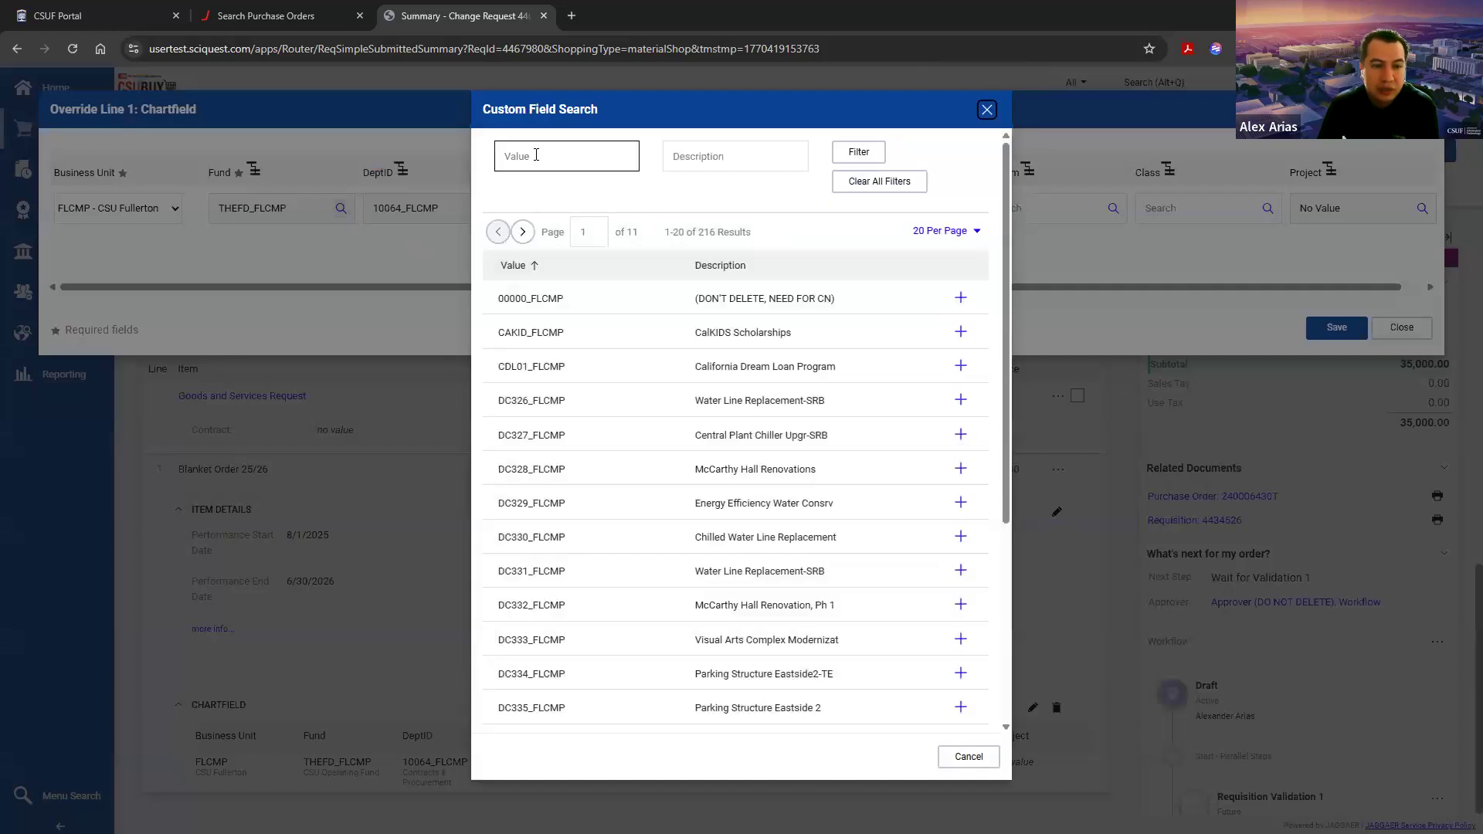
left_click(536, 155)
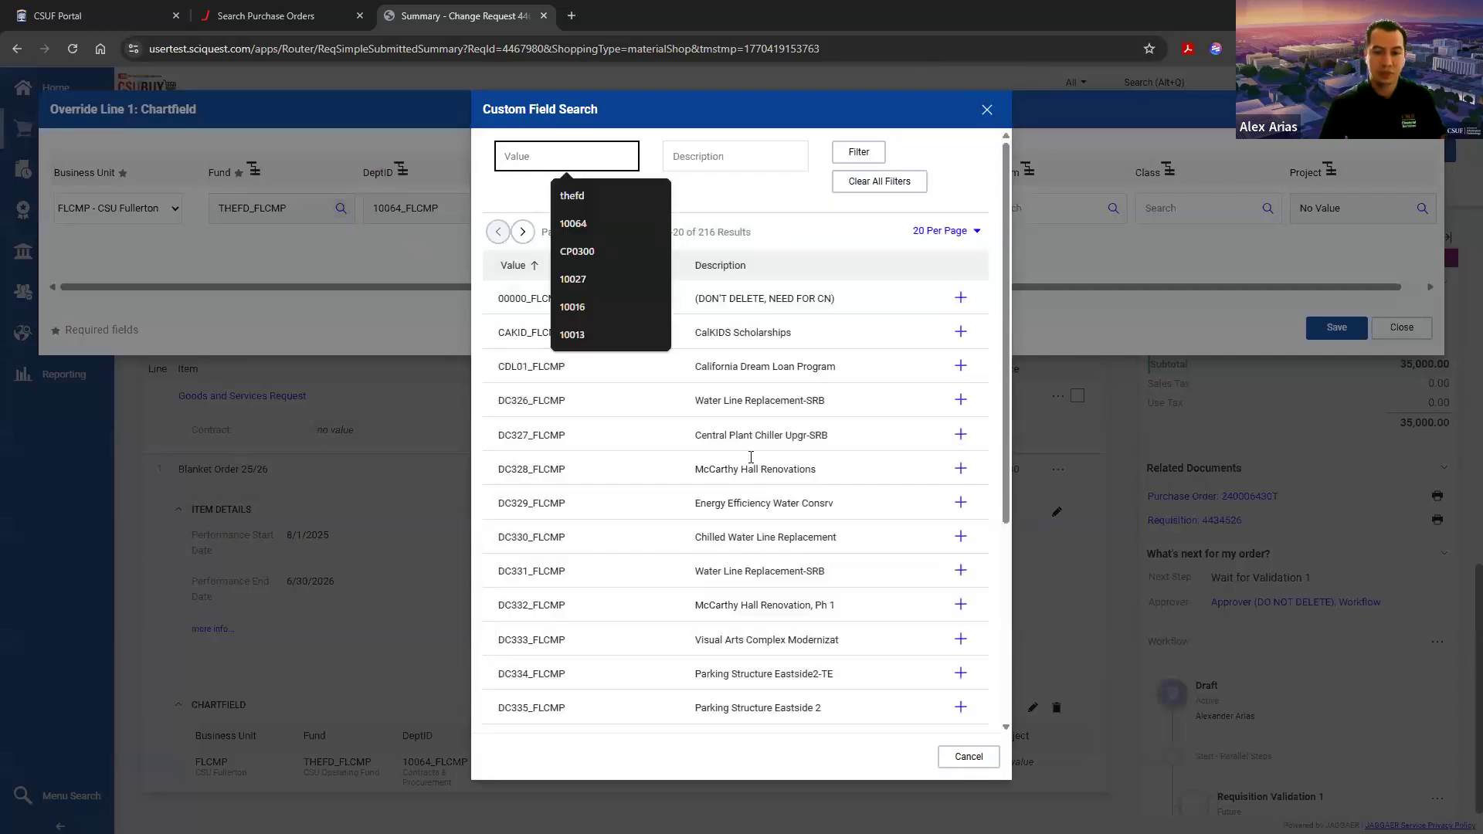
scroll(833, 548, "down", 4)
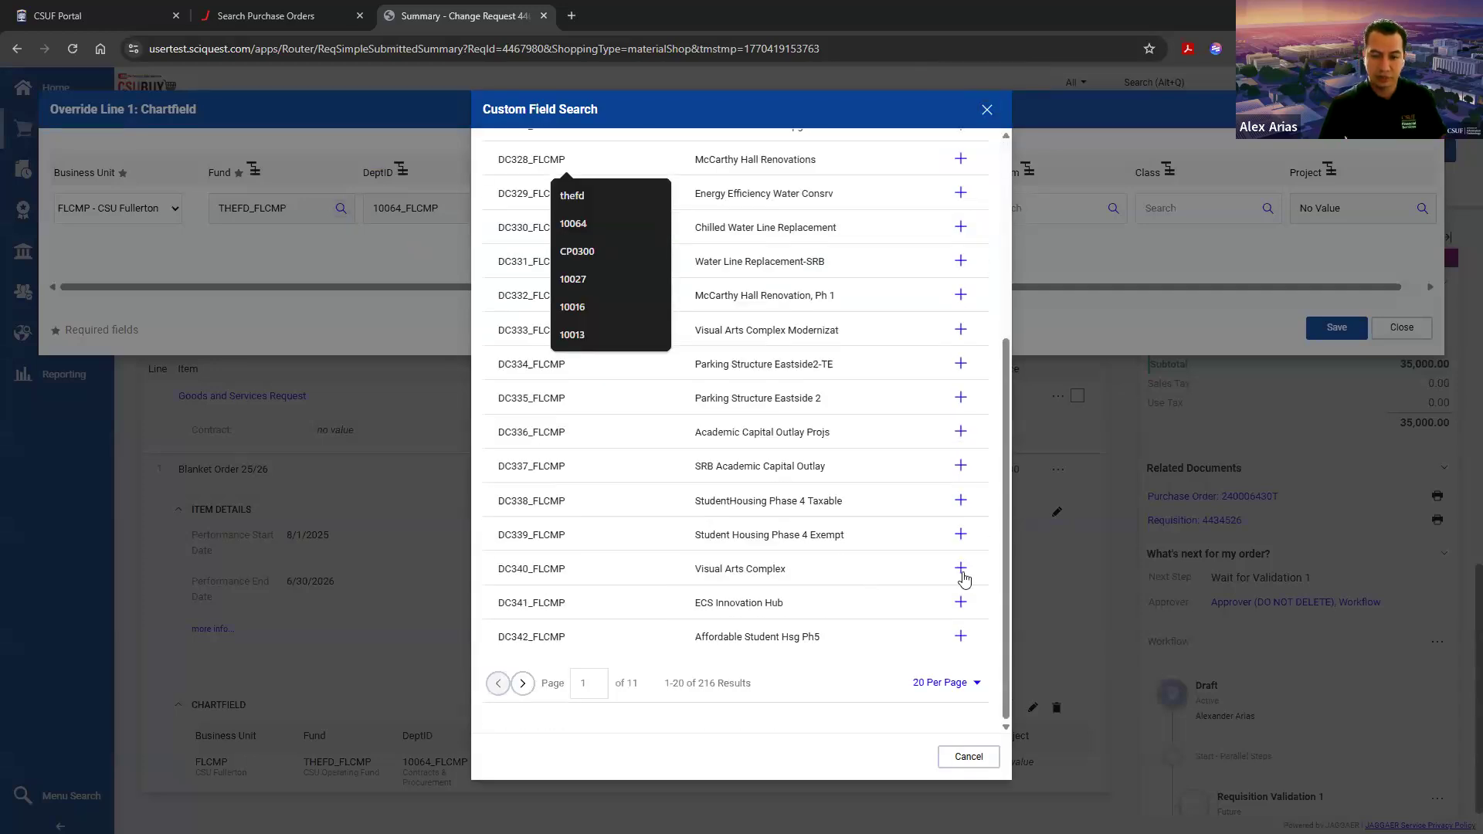
left_click(961, 569)
left_click(1336, 327)
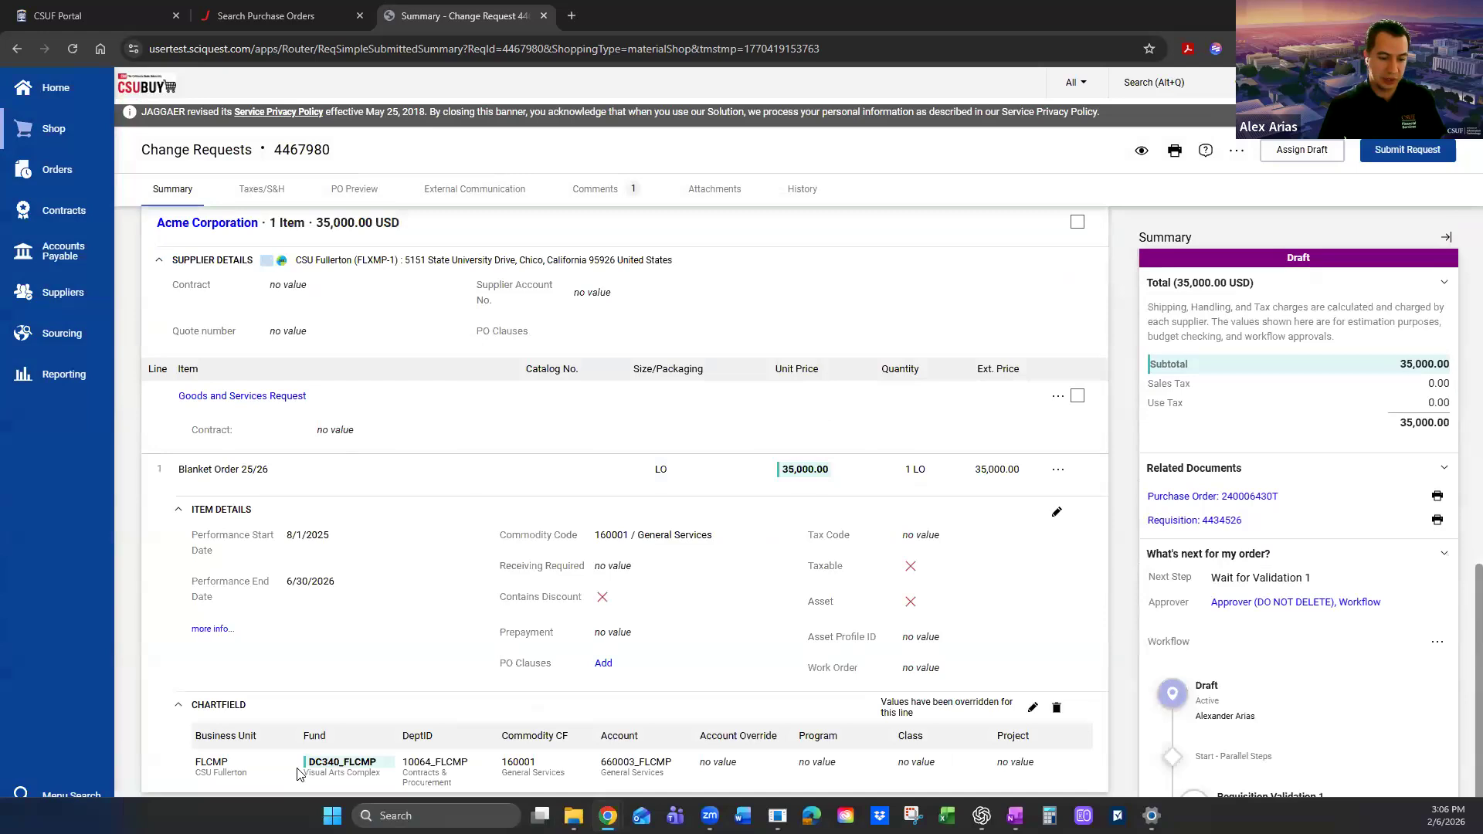
left_click_drag(300, 774, 372, 770)
left_click(375, 775)
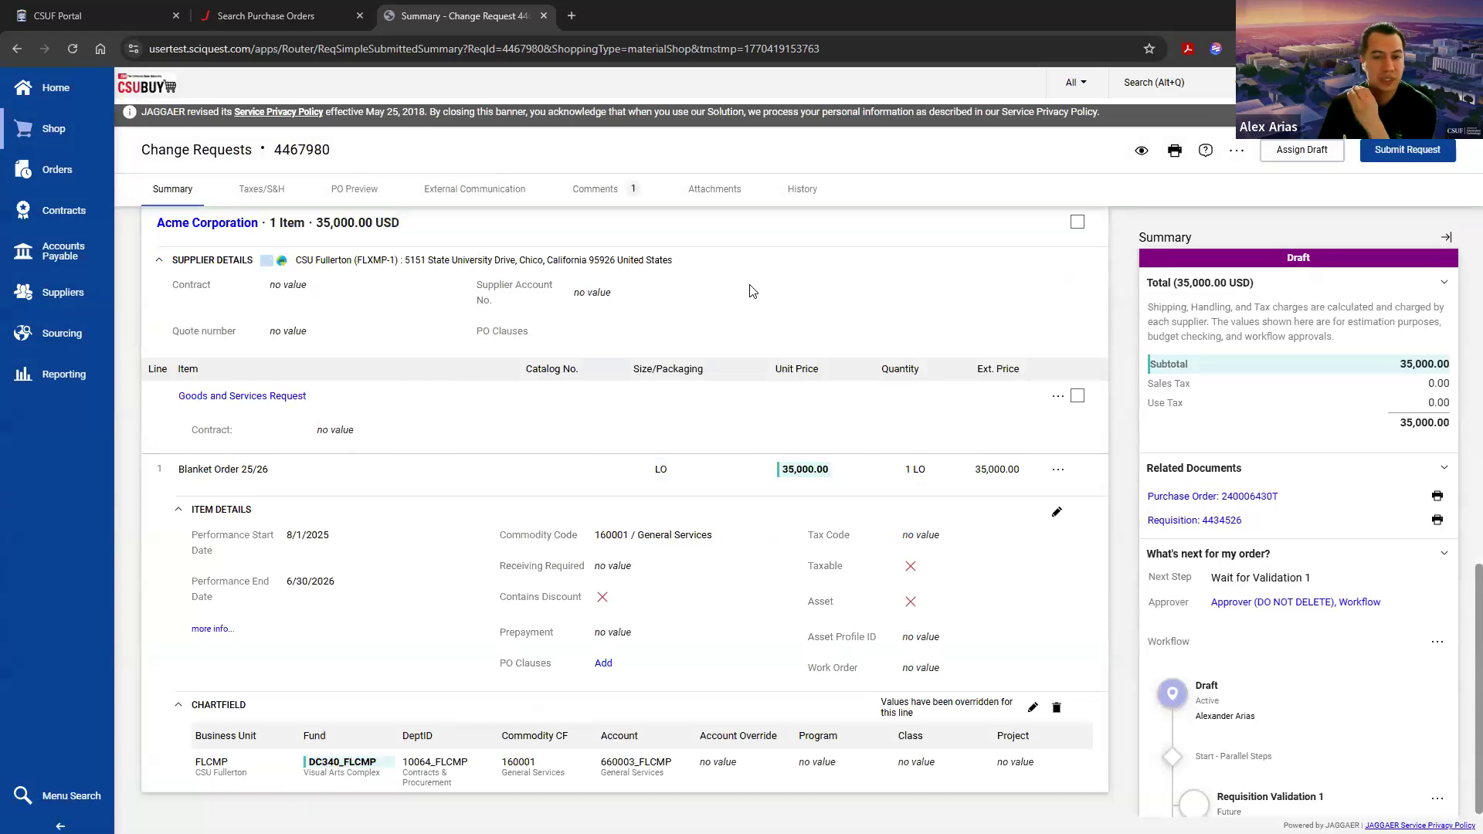
Step: Open the change request's history and compare the change reason and the full old and new shipping addresses
left_click(800, 188)
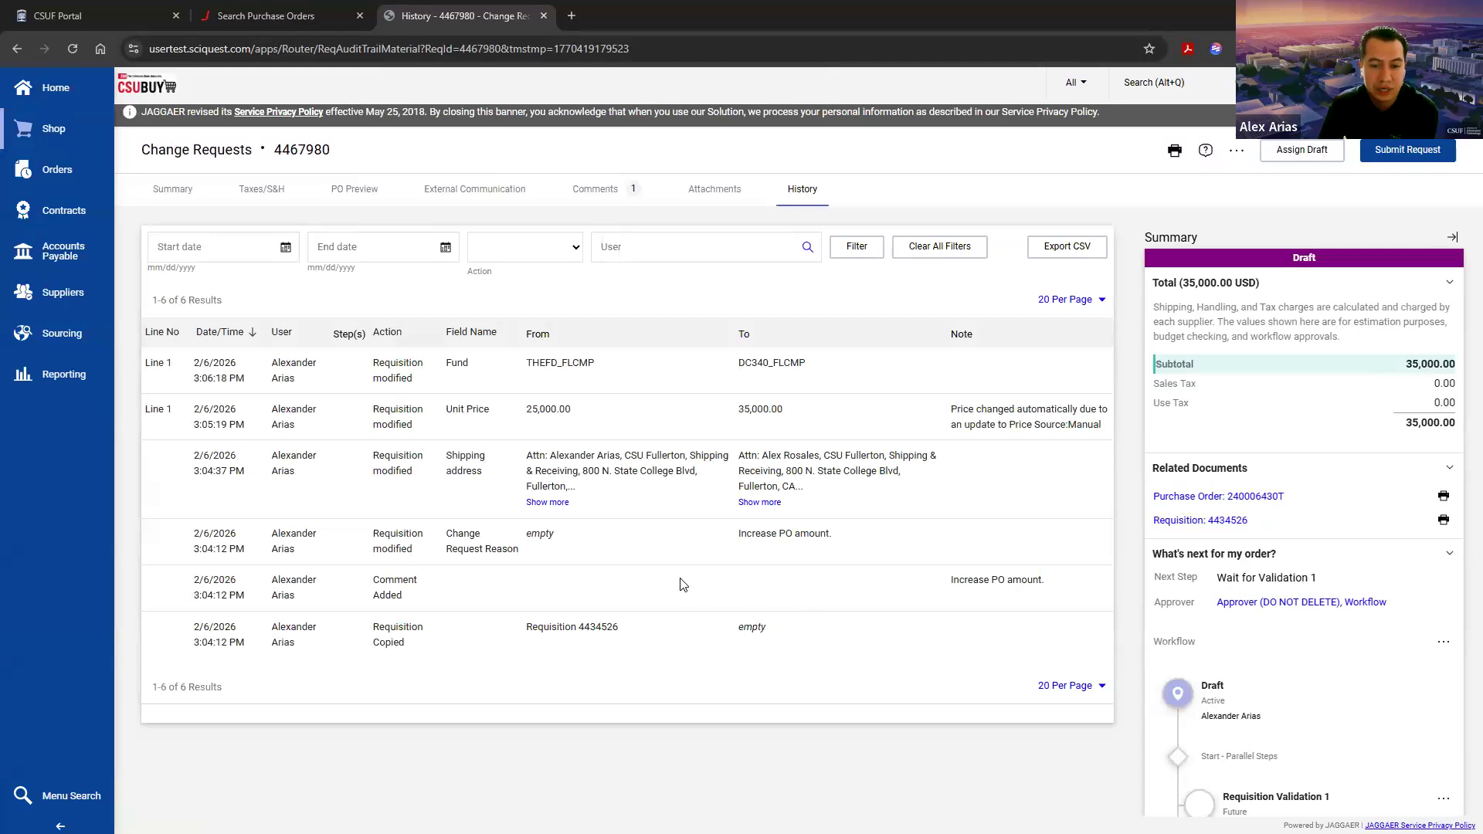
triple_click(792, 534)
left_click(871, 536)
left_click(547, 502)
left_click(761, 519)
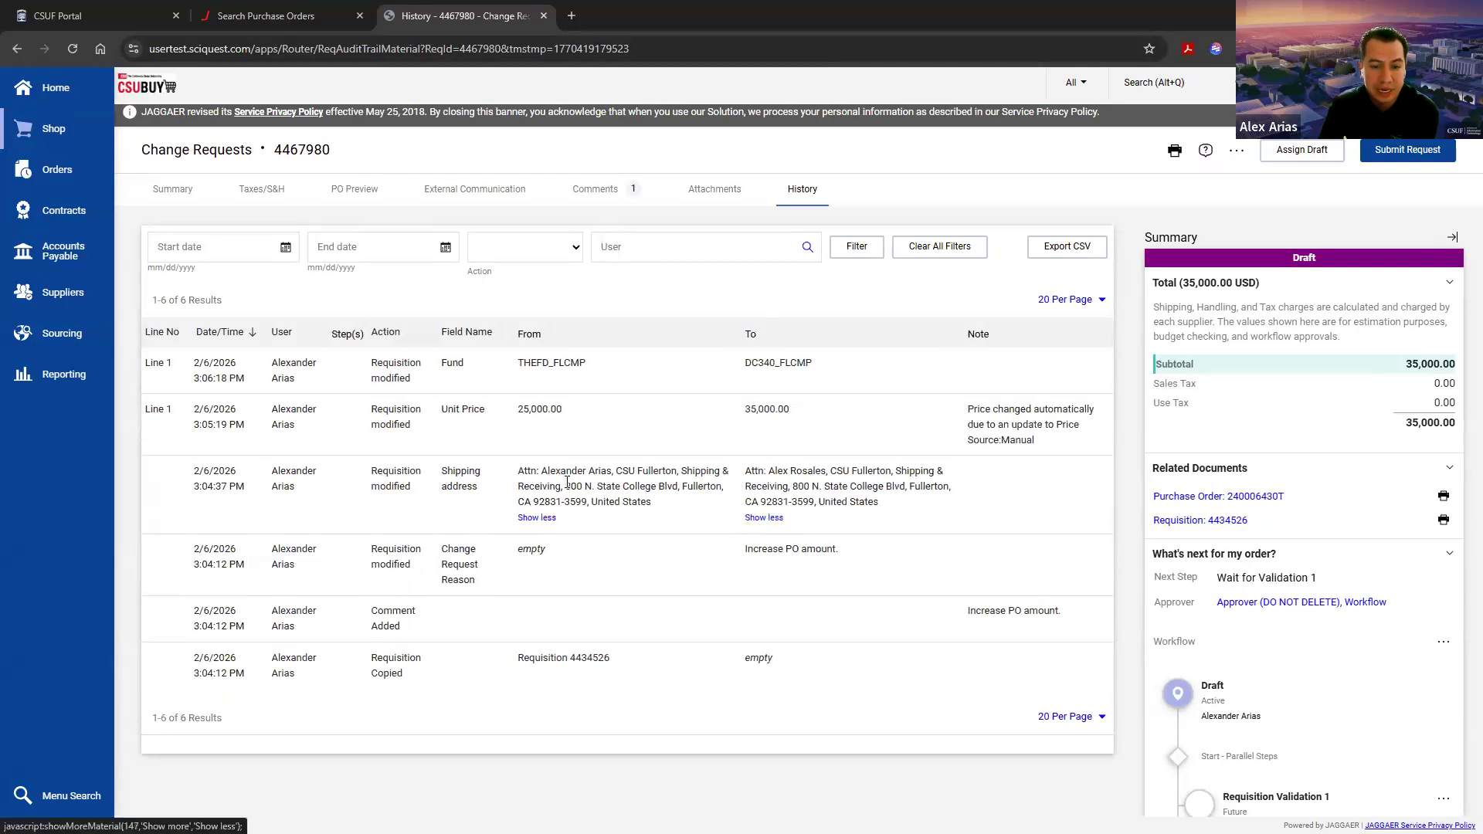
left_click_drag(543, 470, 647, 510)
left_click(647, 510)
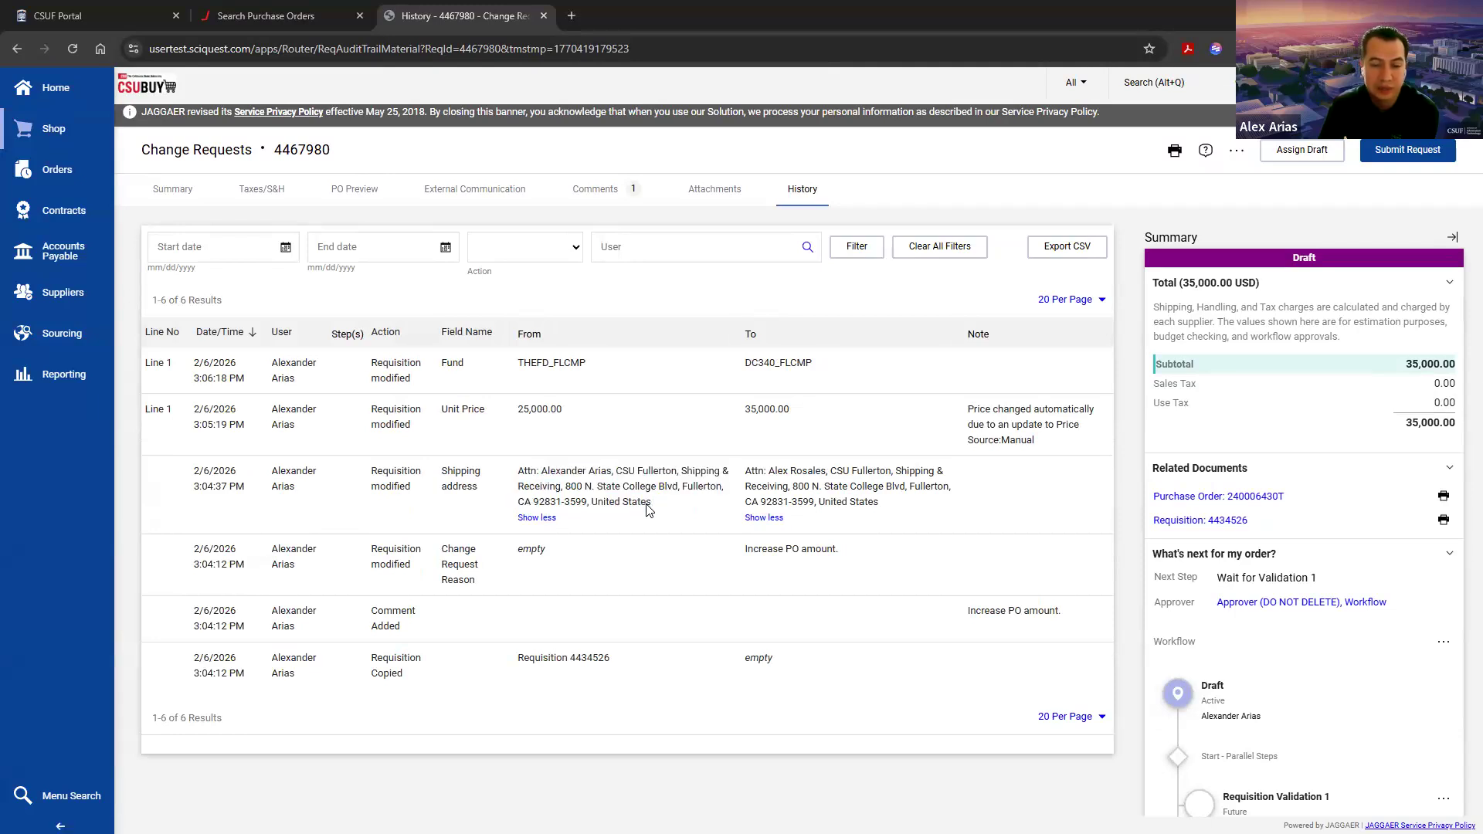
left_click_drag(768, 470, 887, 508)
left_click(887, 508)
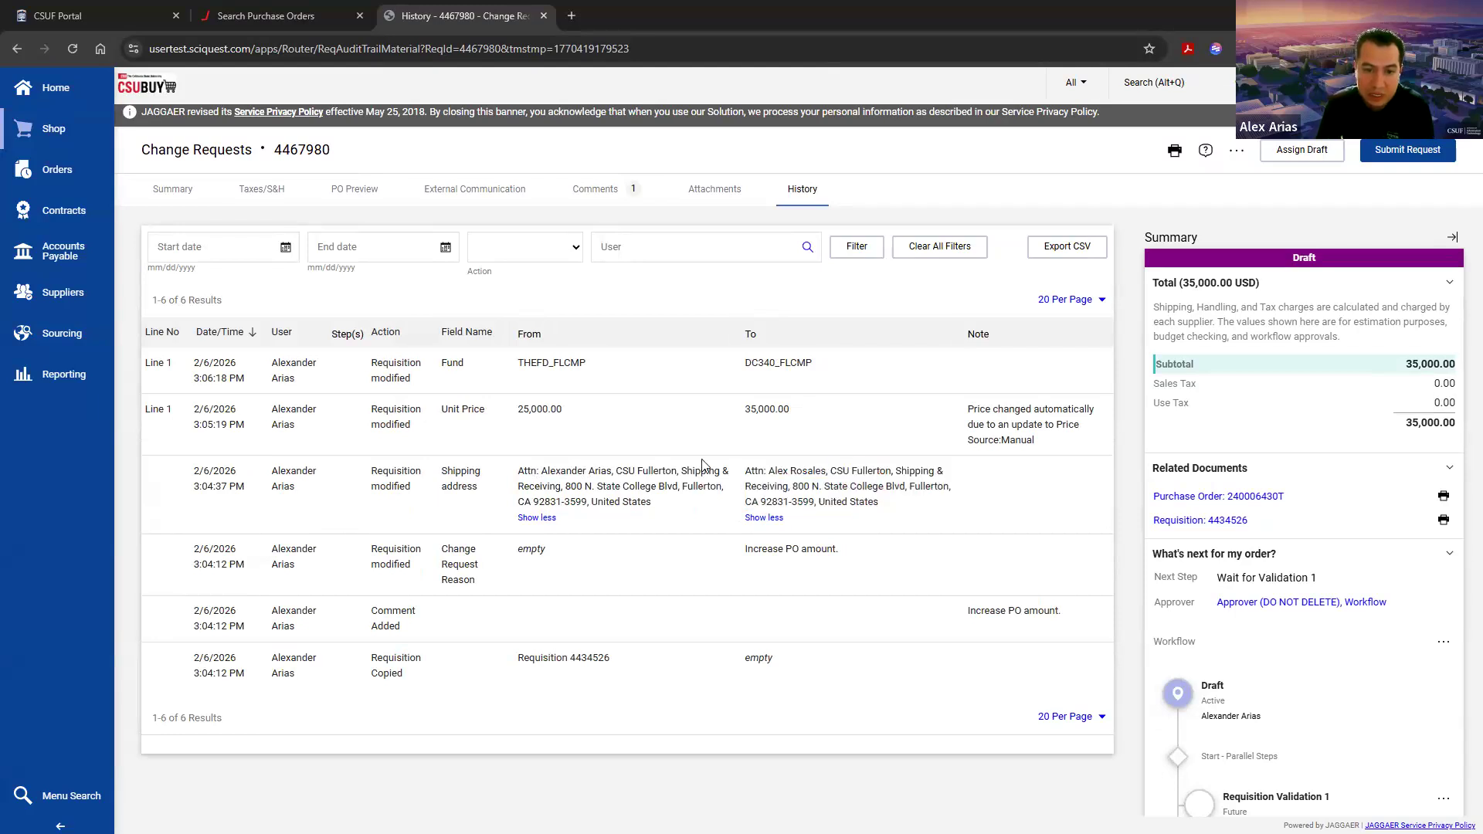
Step: Compare the old and new values of line 1's unit price and fund in the history
left_click_drag(515, 420, 570, 417)
left_click_drag(743, 421, 828, 421)
left_click(876, 425)
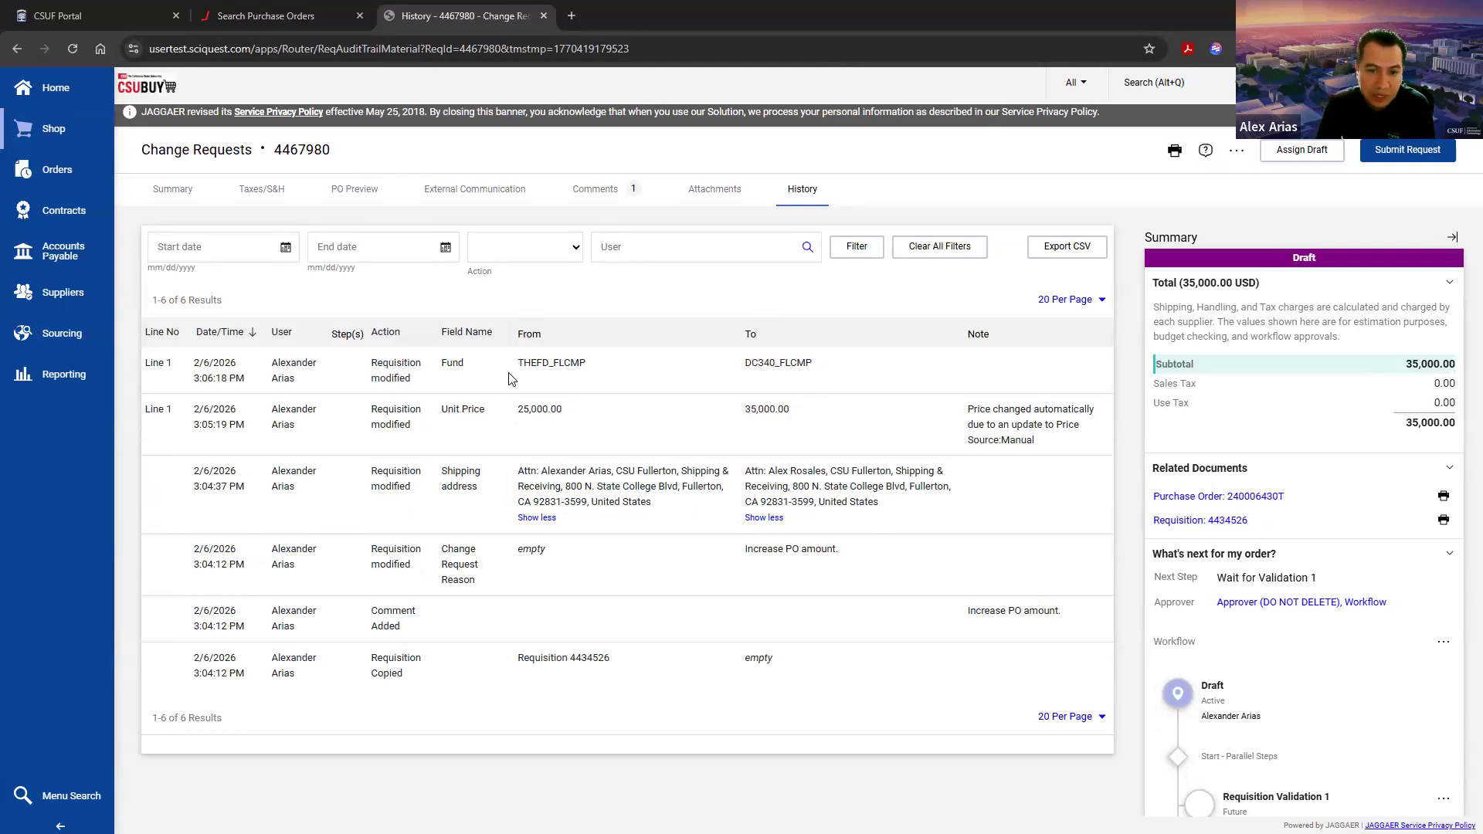
left_click_drag(502, 365, 613, 369)
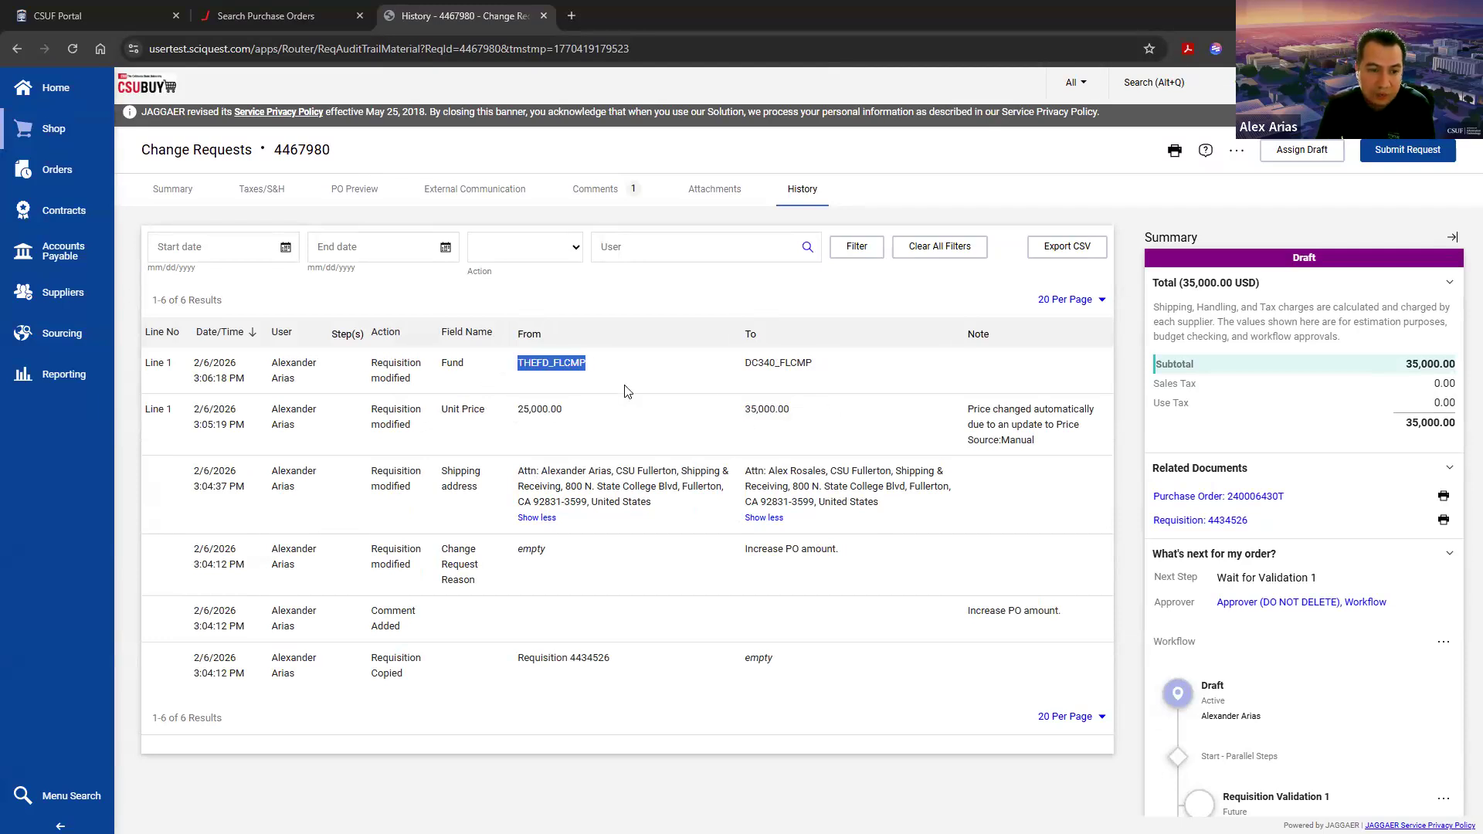
left_click_drag(721, 364, 765, 363)
left_click(824, 362)
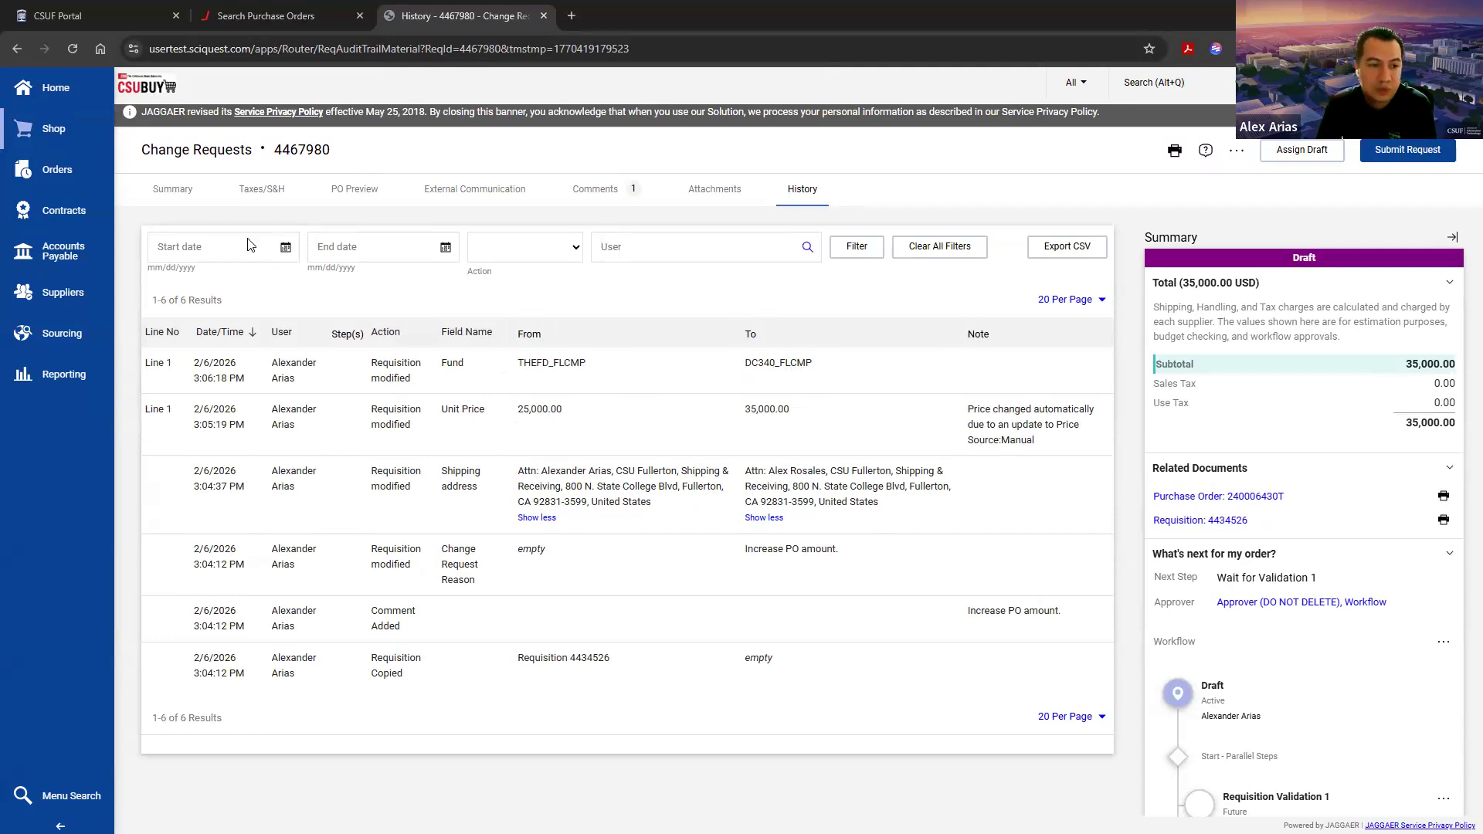
Step: Return to the change request's summary, review its line details and submit the request
left_click(814, 198)
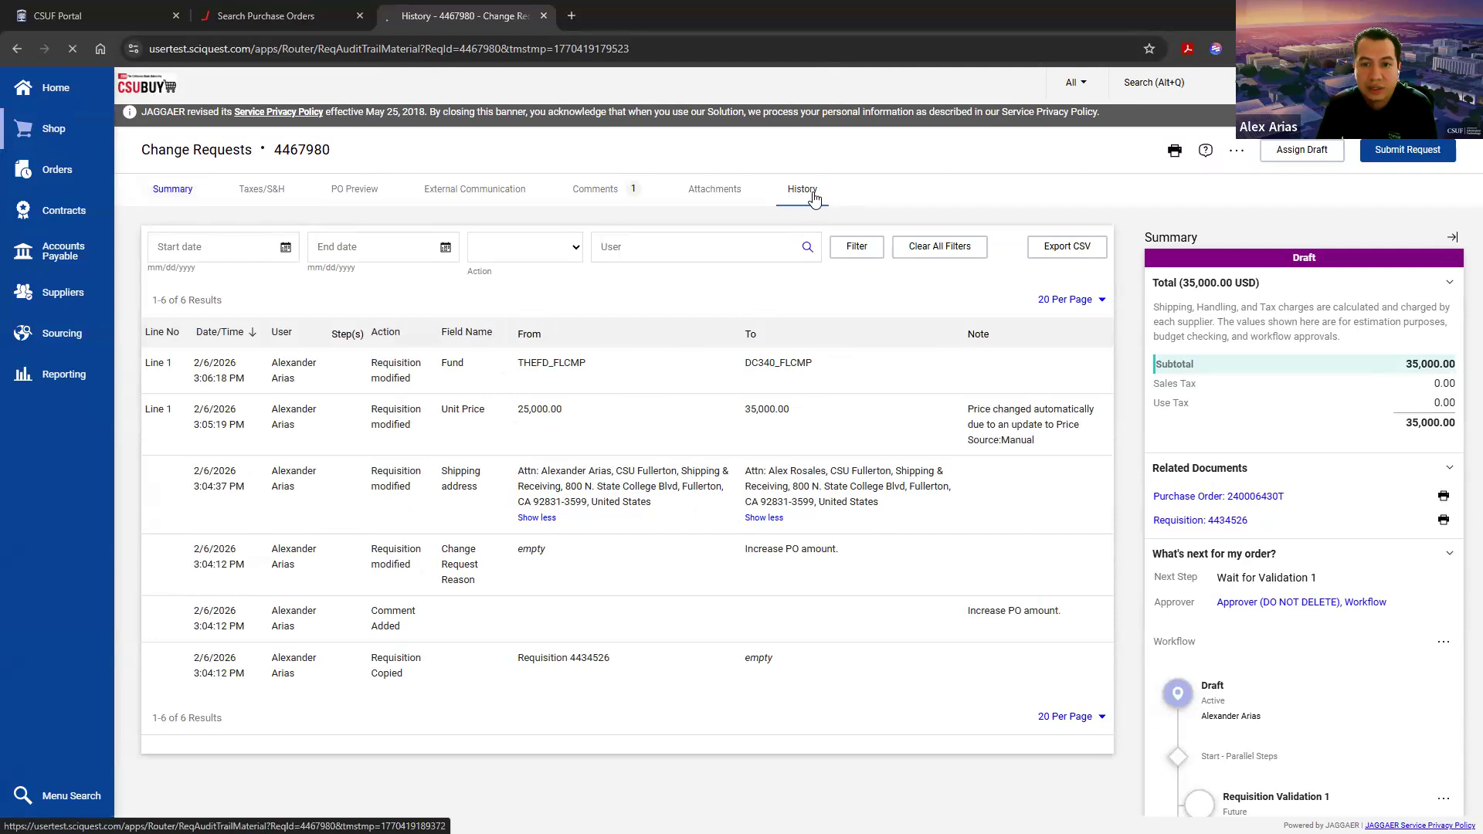
scroll(785, 530, "down", 10)
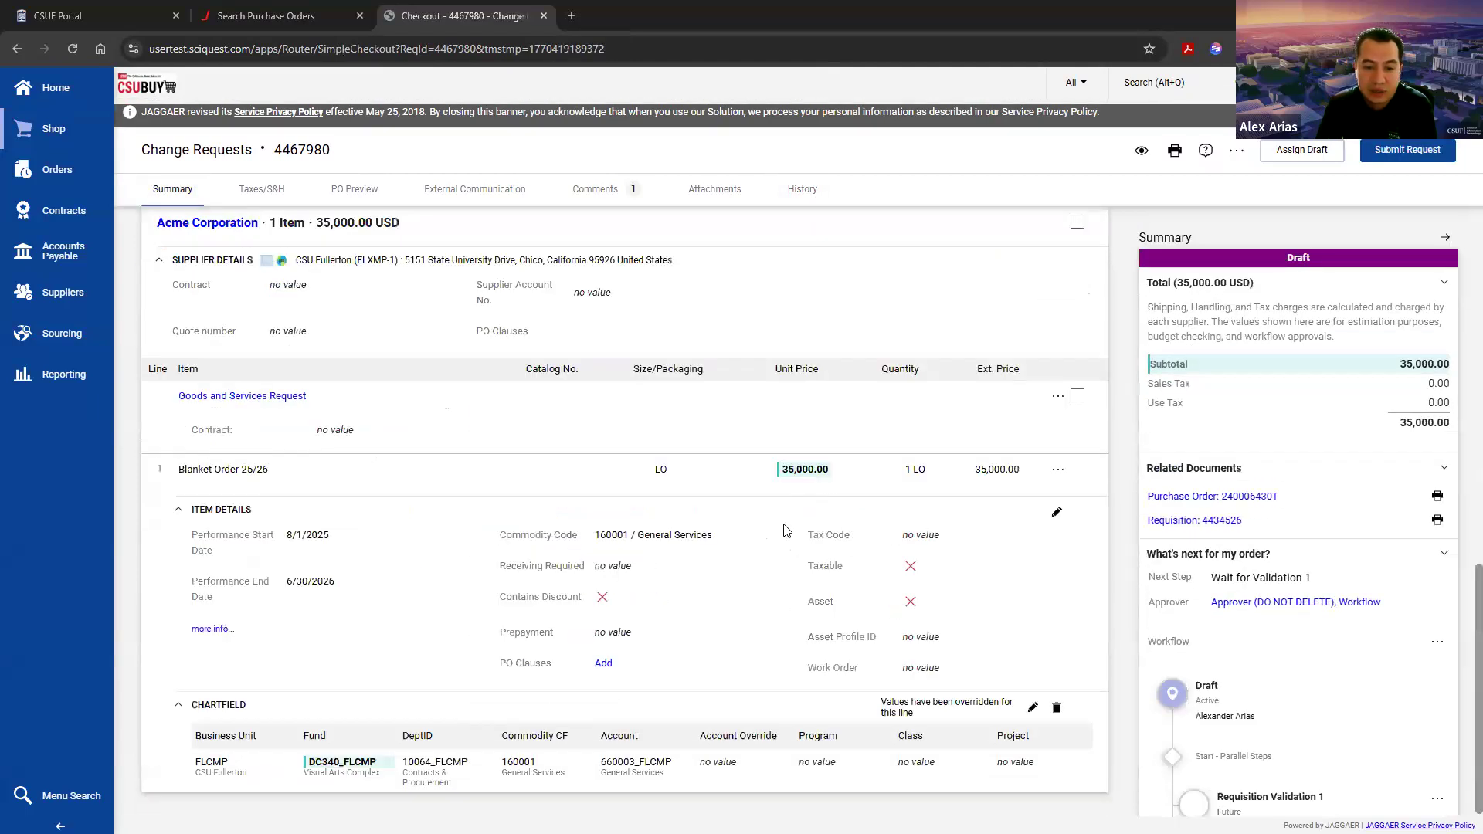
scroll(786, 531, "up", 10)
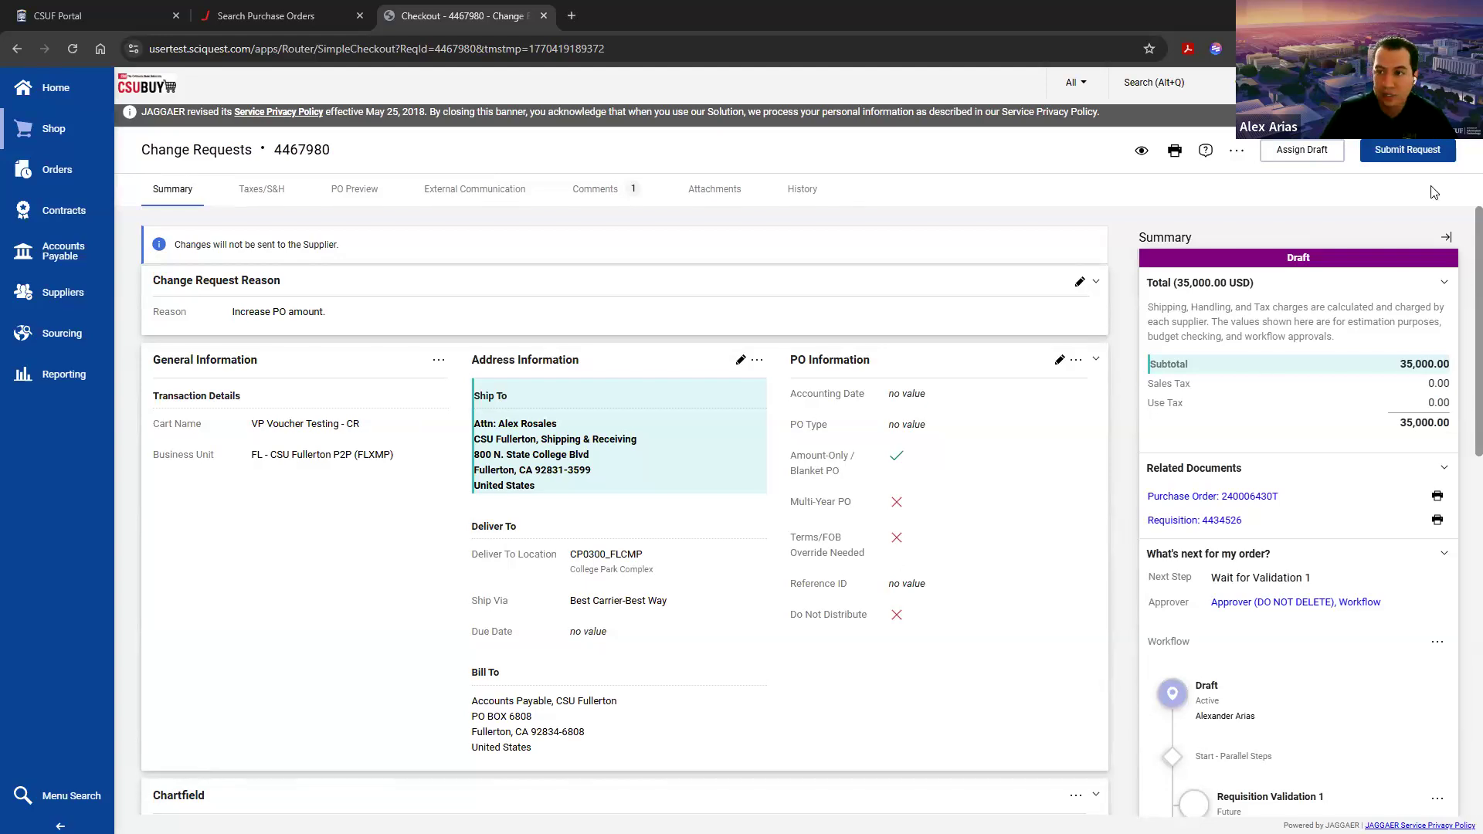
left_click(1407, 149)
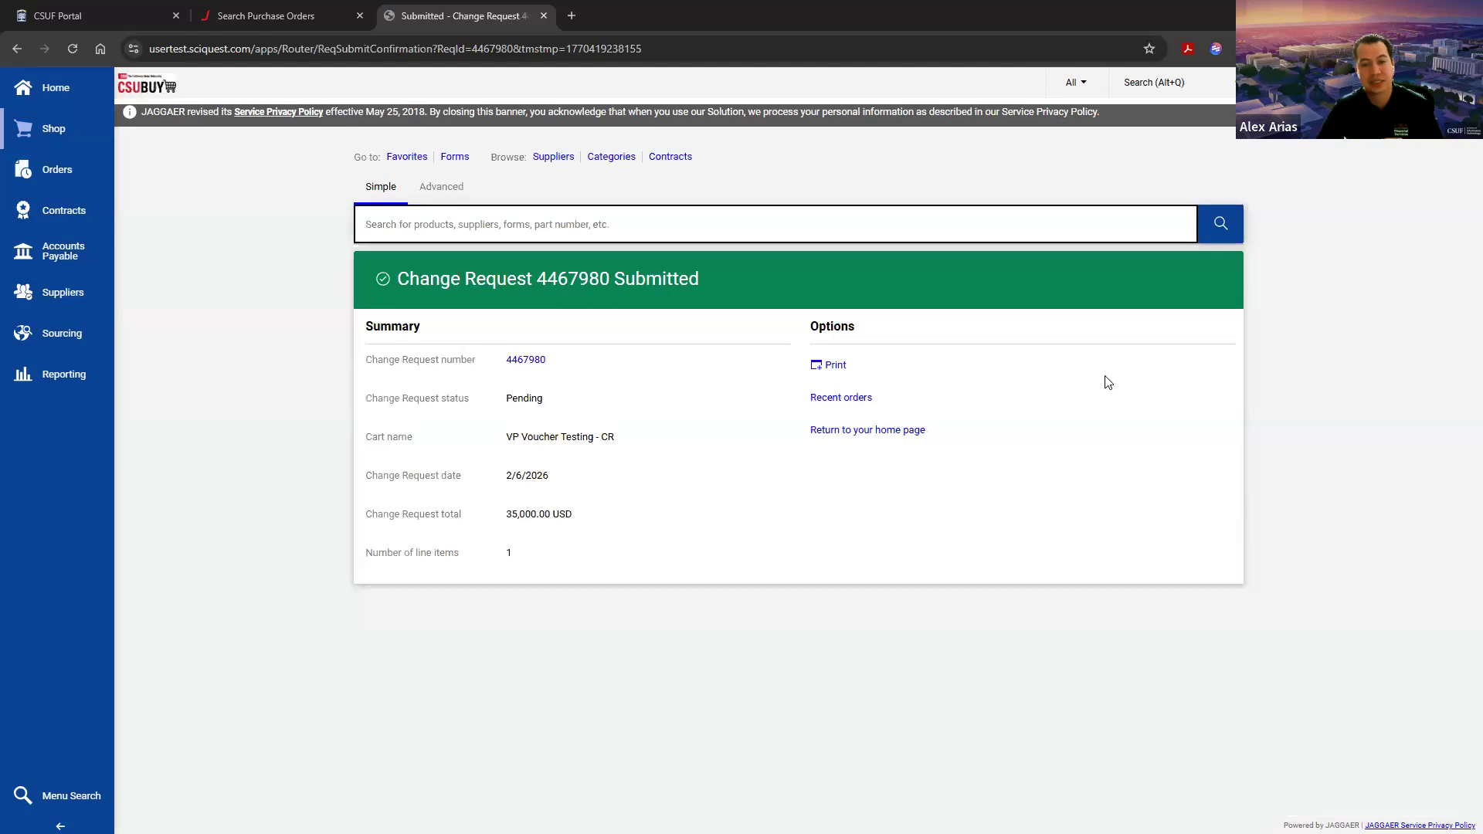
Step: Open the submitted change request and examine its approval workflow and general information
left_click(524, 363)
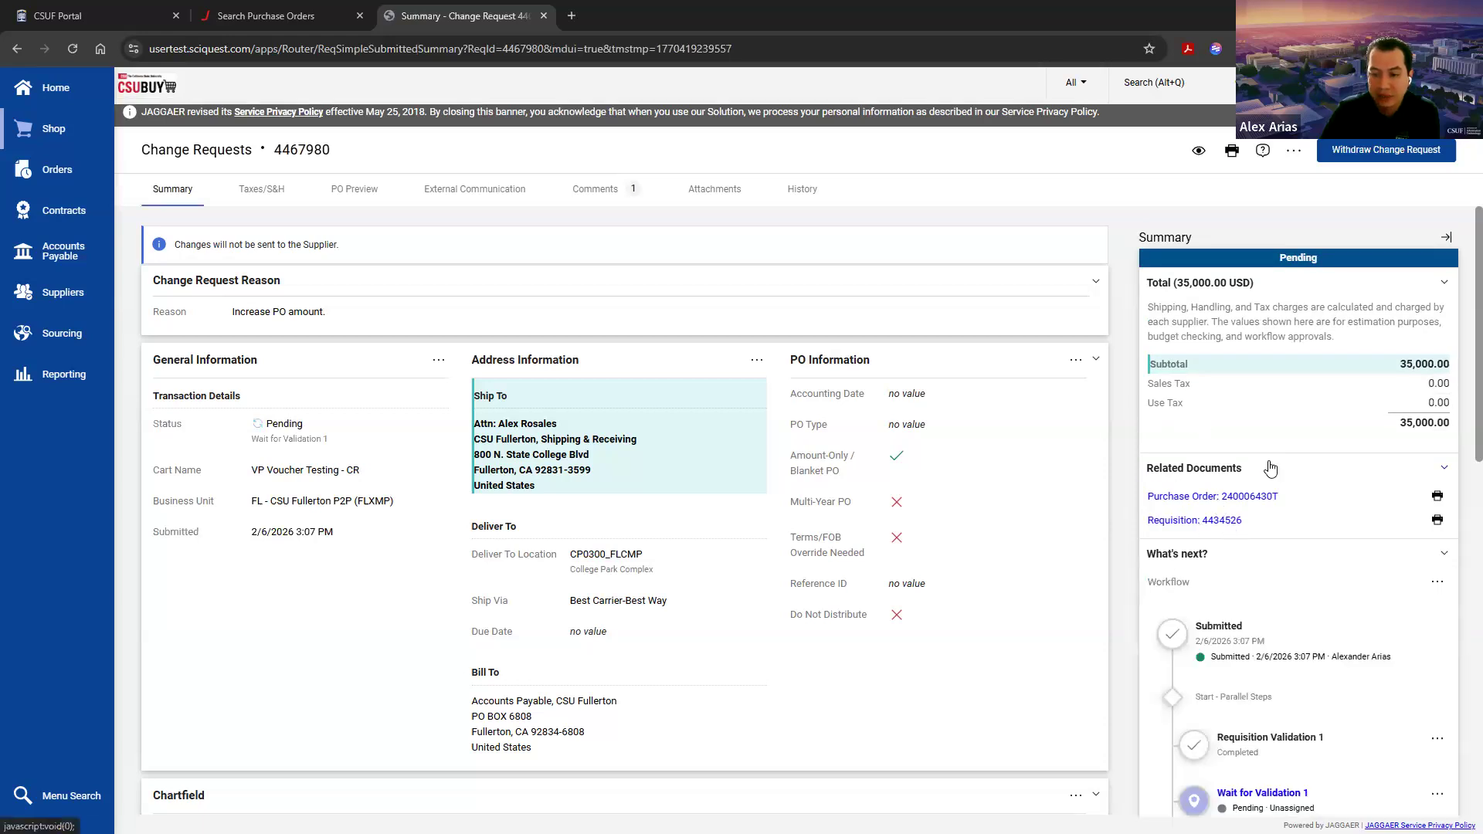
scroll(1259, 498, "down", 5)
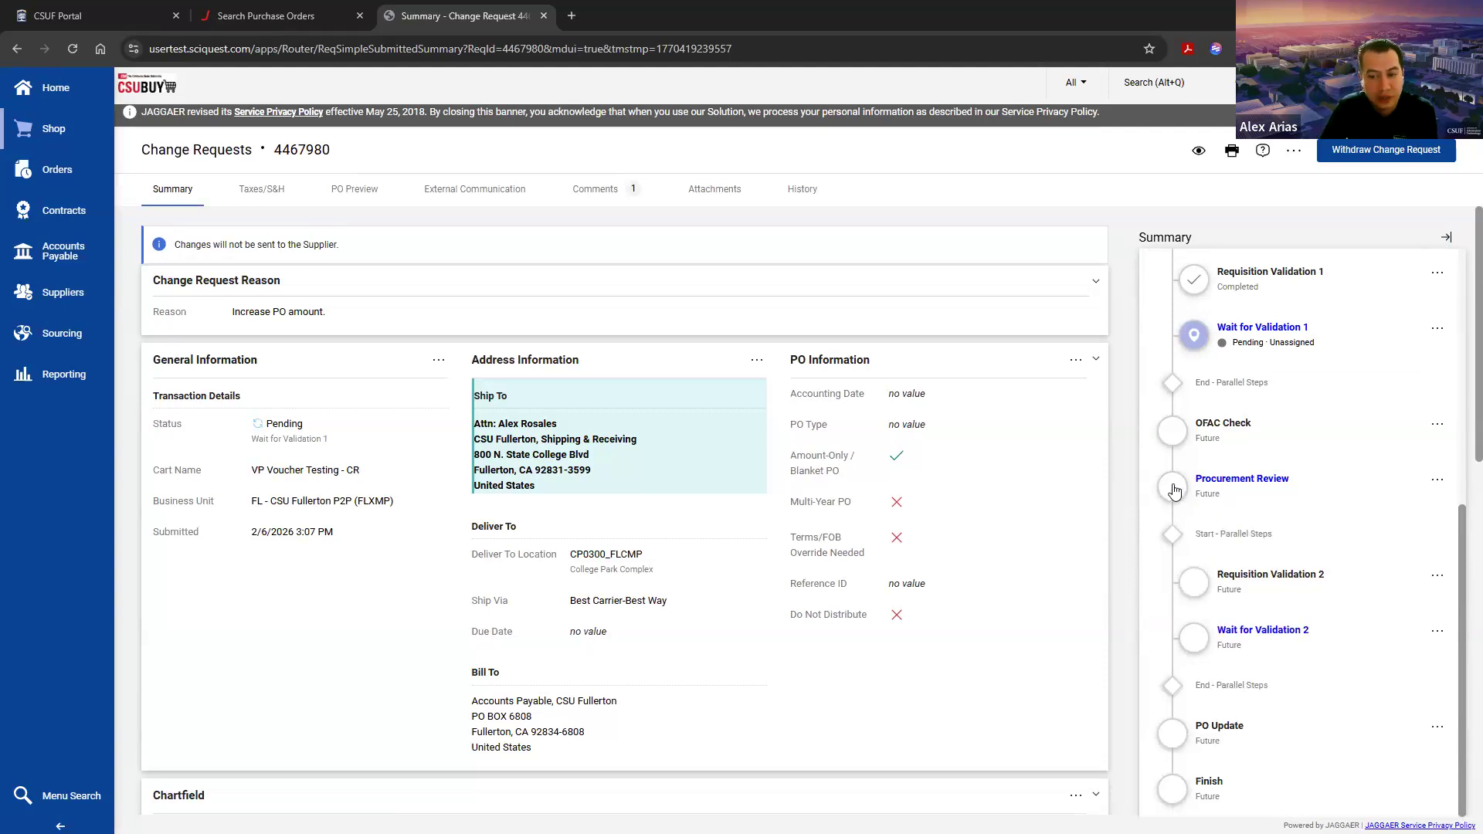
scroll(1127, 530, "down", 1)
scroll(1127, 531, "down", 2)
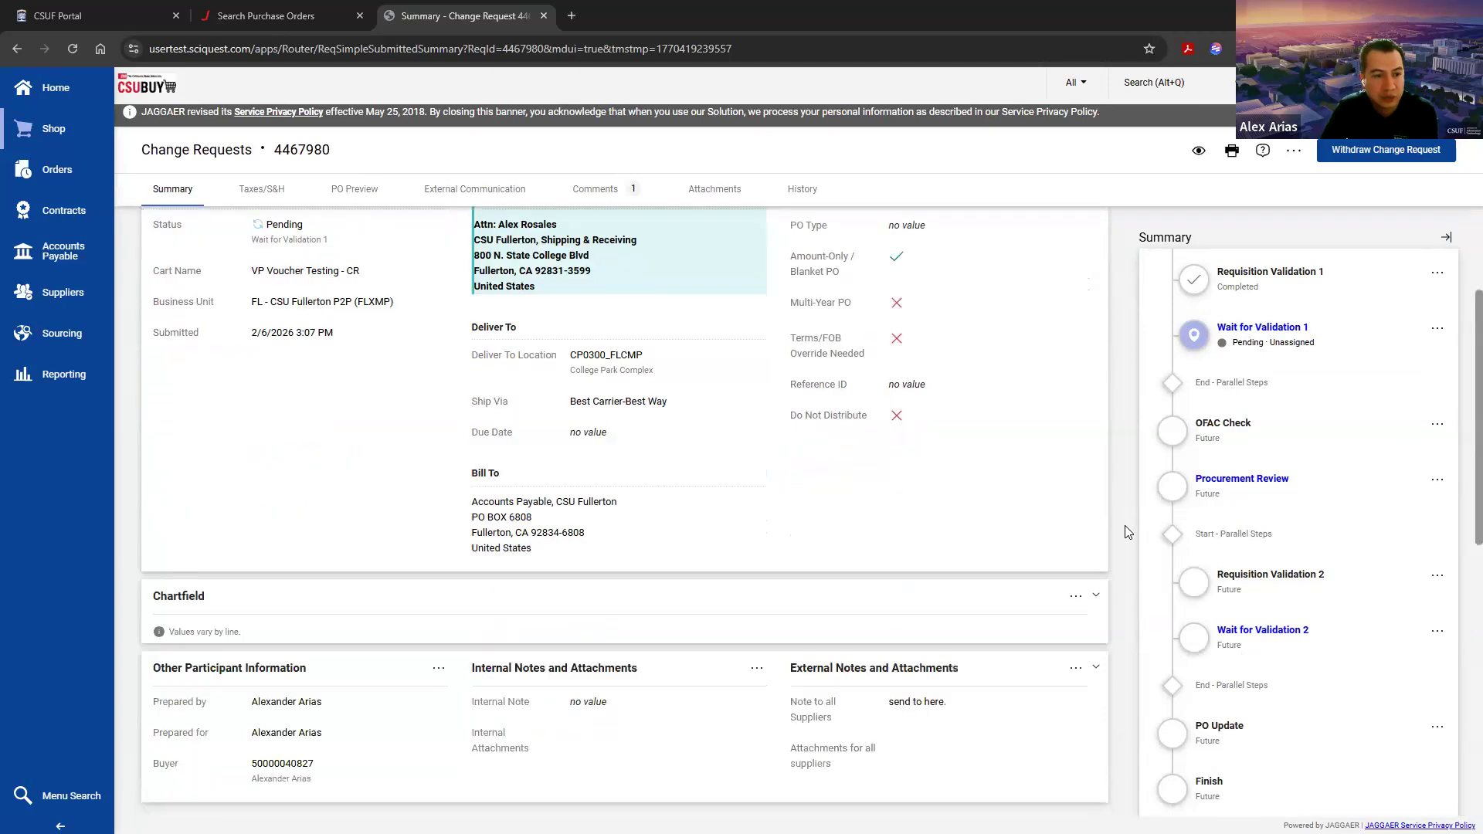
scroll(1127, 531, "up", 3)
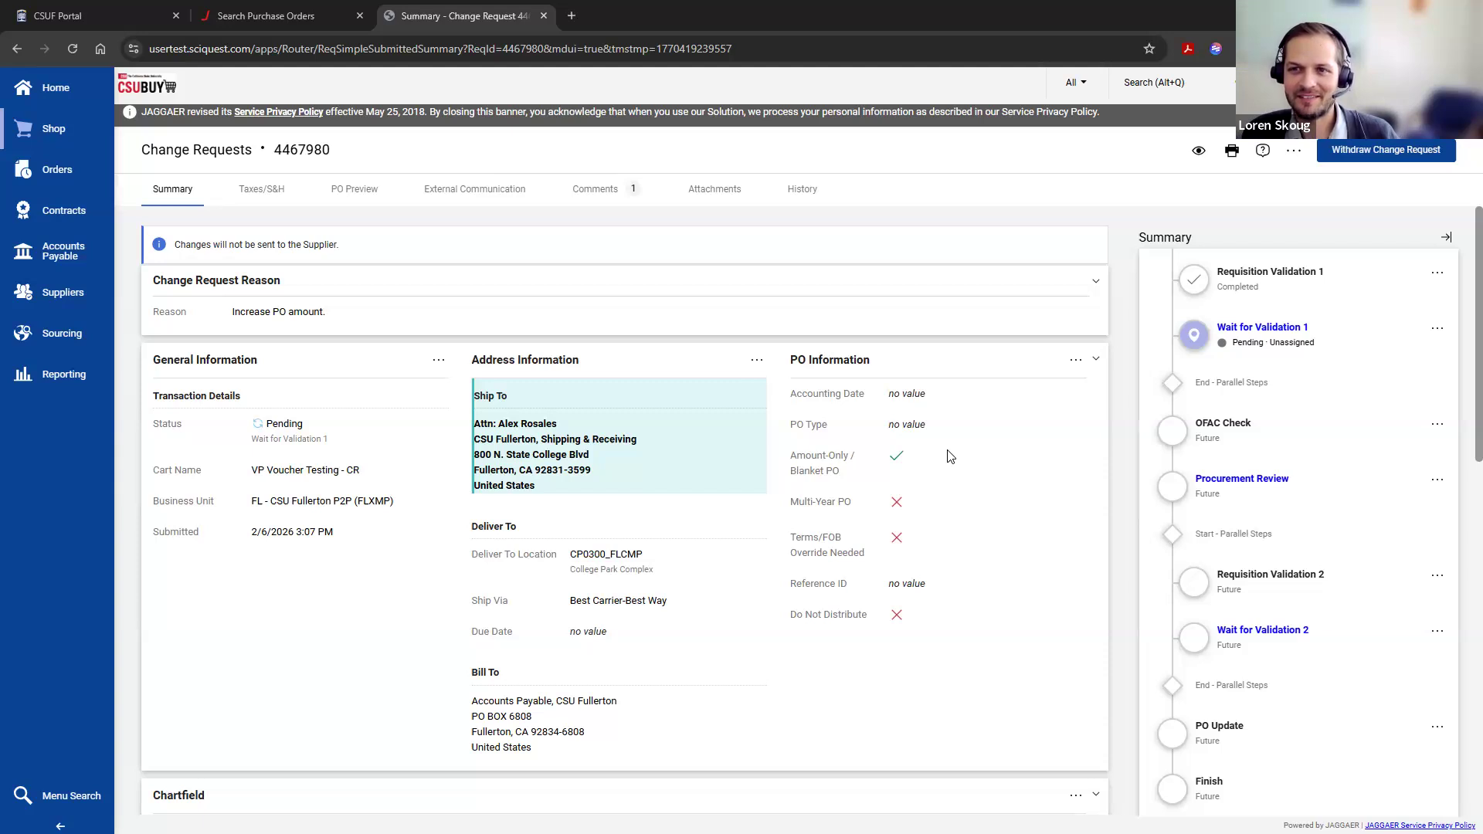
Step: Check the submitted request's line chartfield and reload the page to update its status
scroll(440, 642, "down", 10)
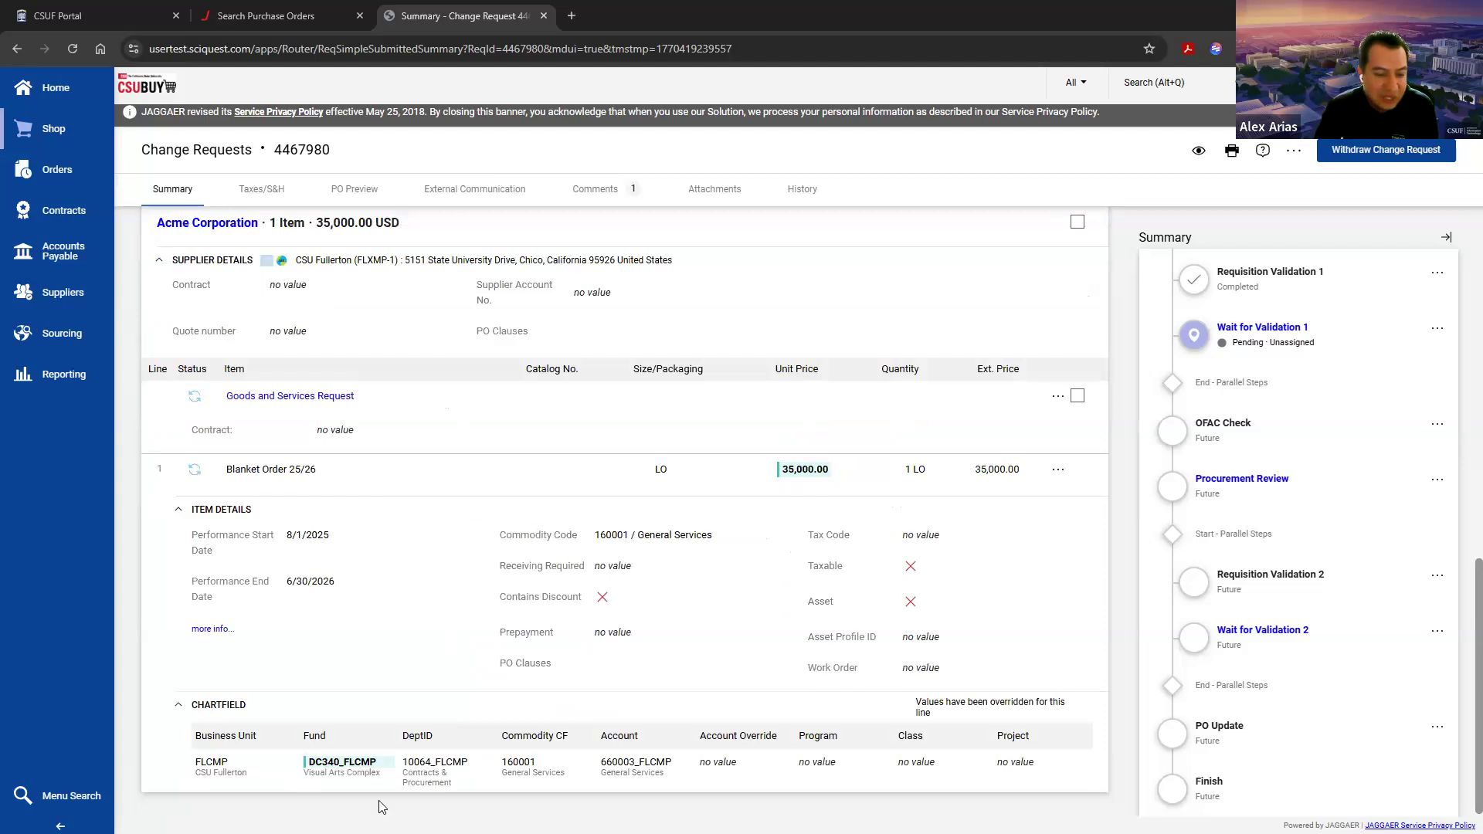
scroll(382, 803, "up", 10)
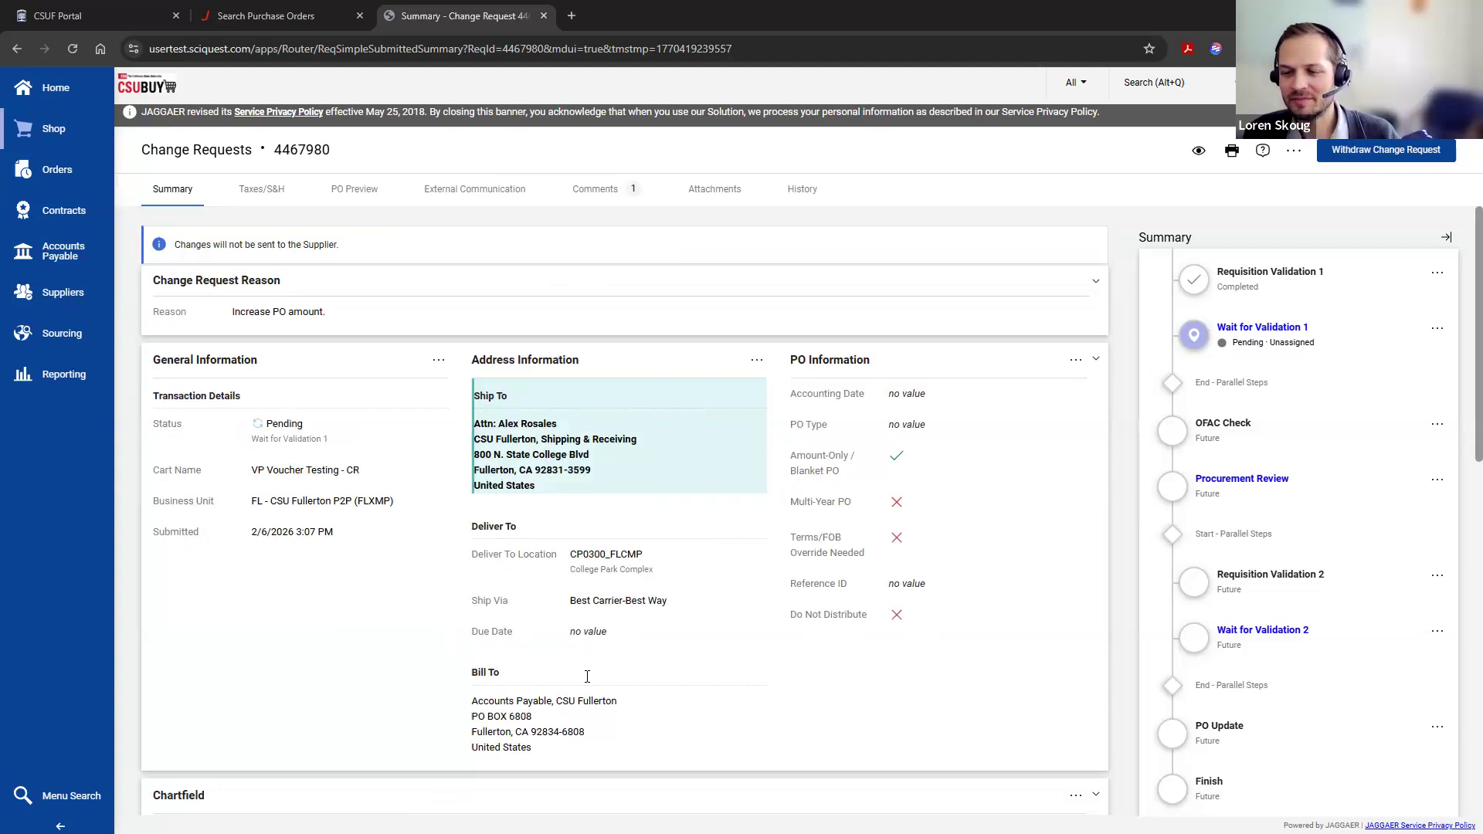
left_click(72, 49)
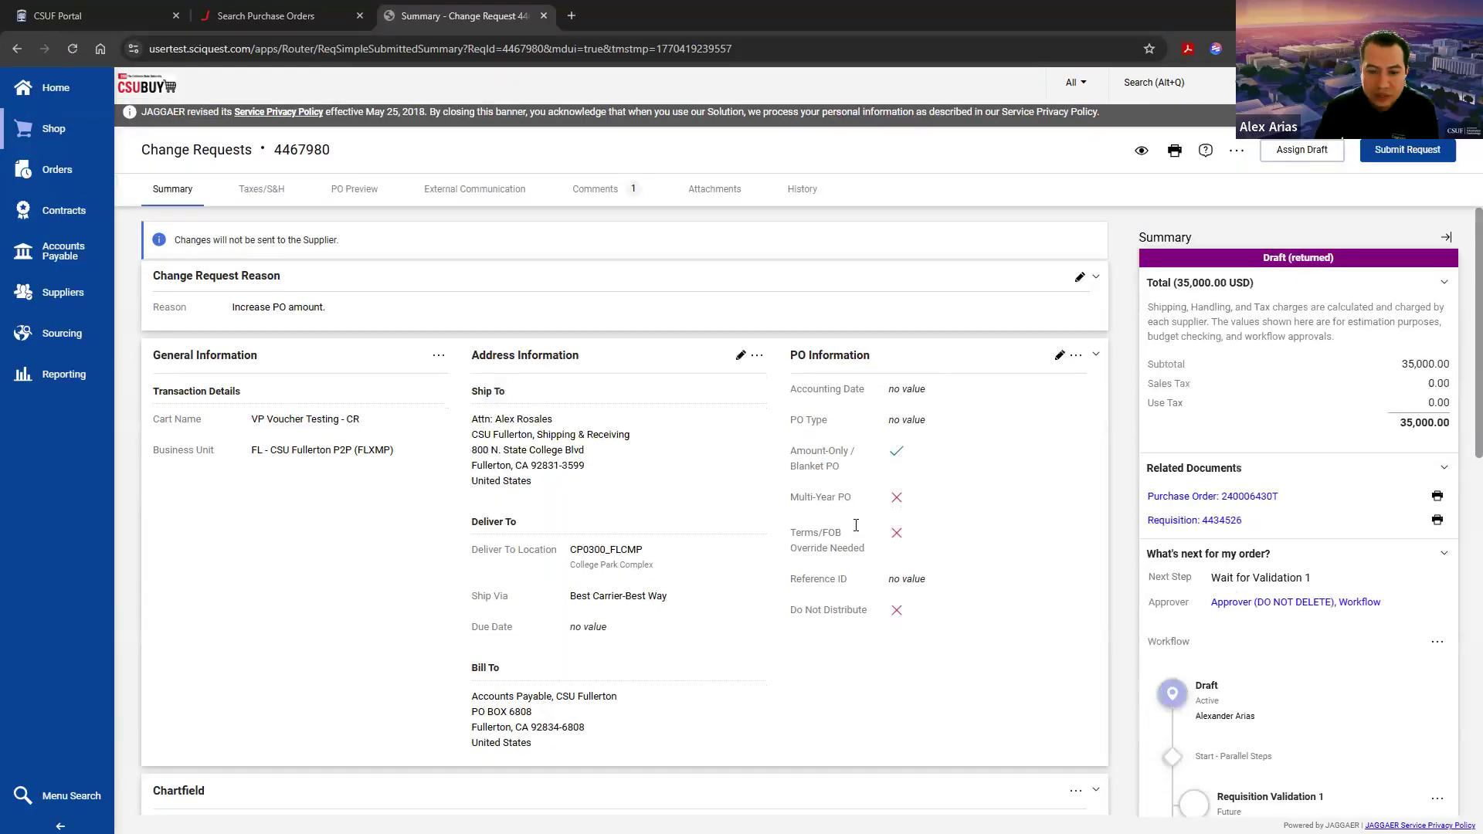
Step: Set the fund in line 1's chartfield to THEFD_FLCMP, save the override and check it on the returned change request
scroll(855, 525, "down", 10)
left_click(1033, 707)
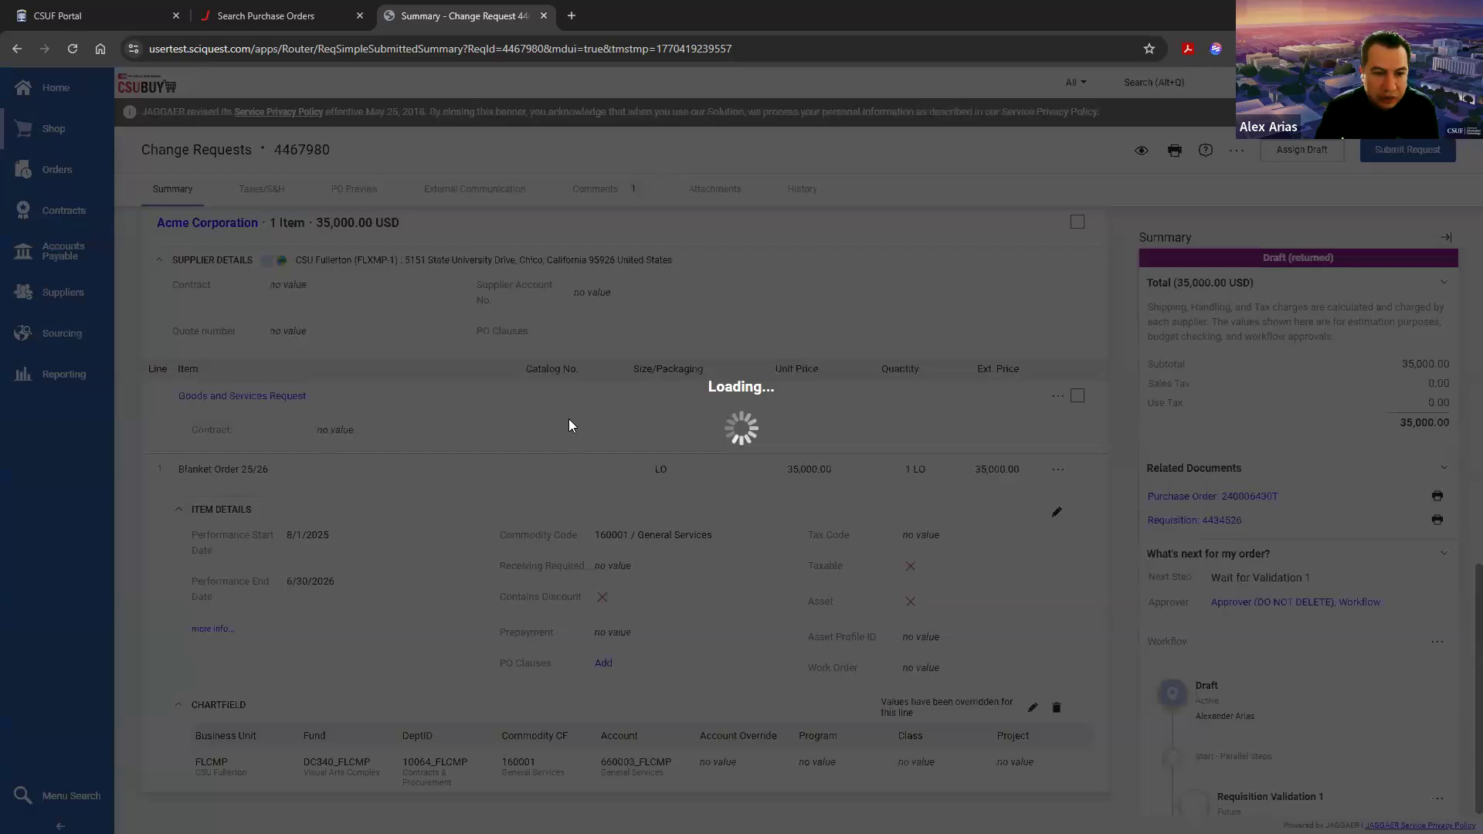
left_click(341, 207)
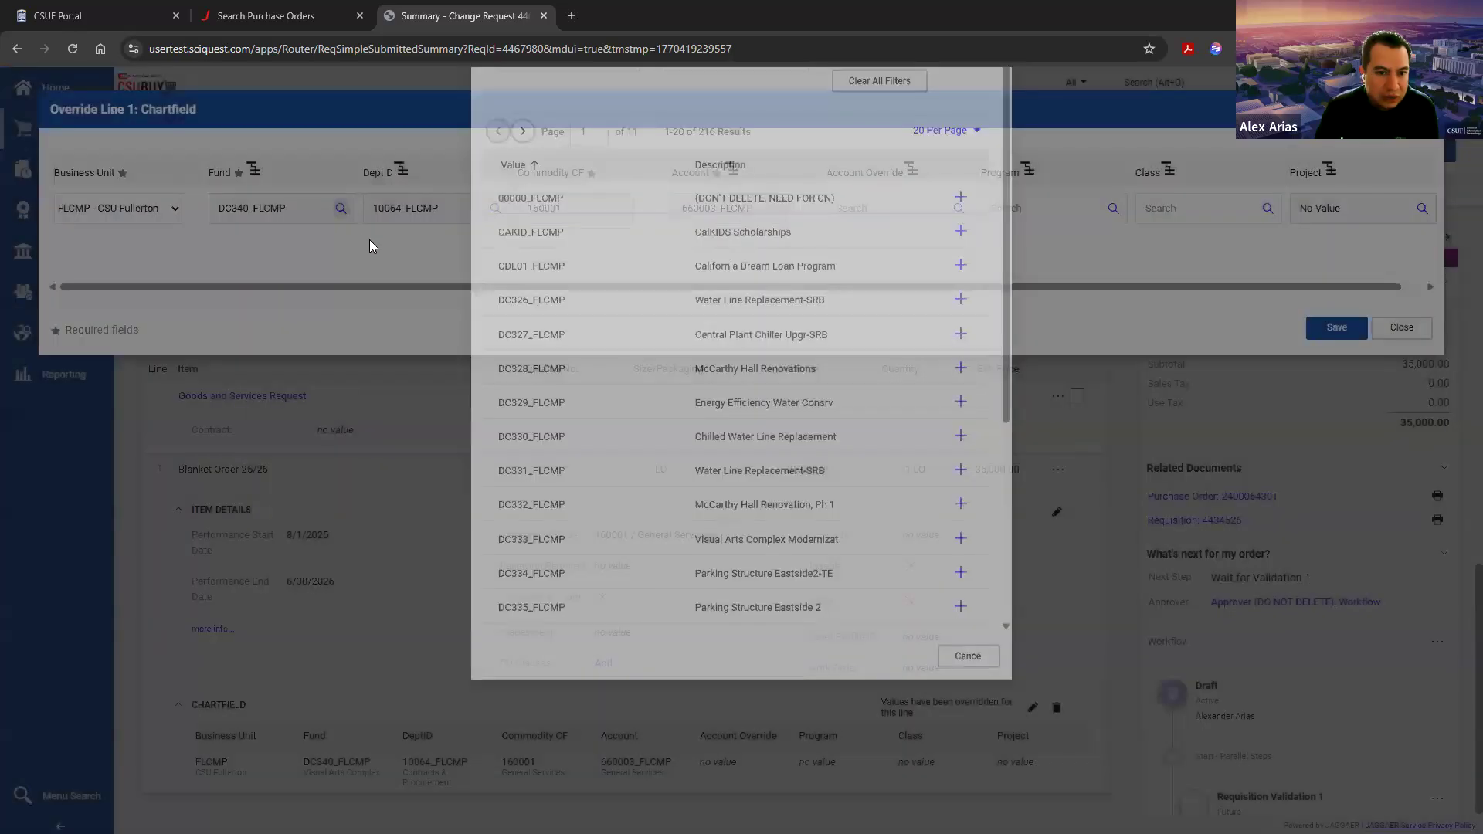
left_click(585, 163)
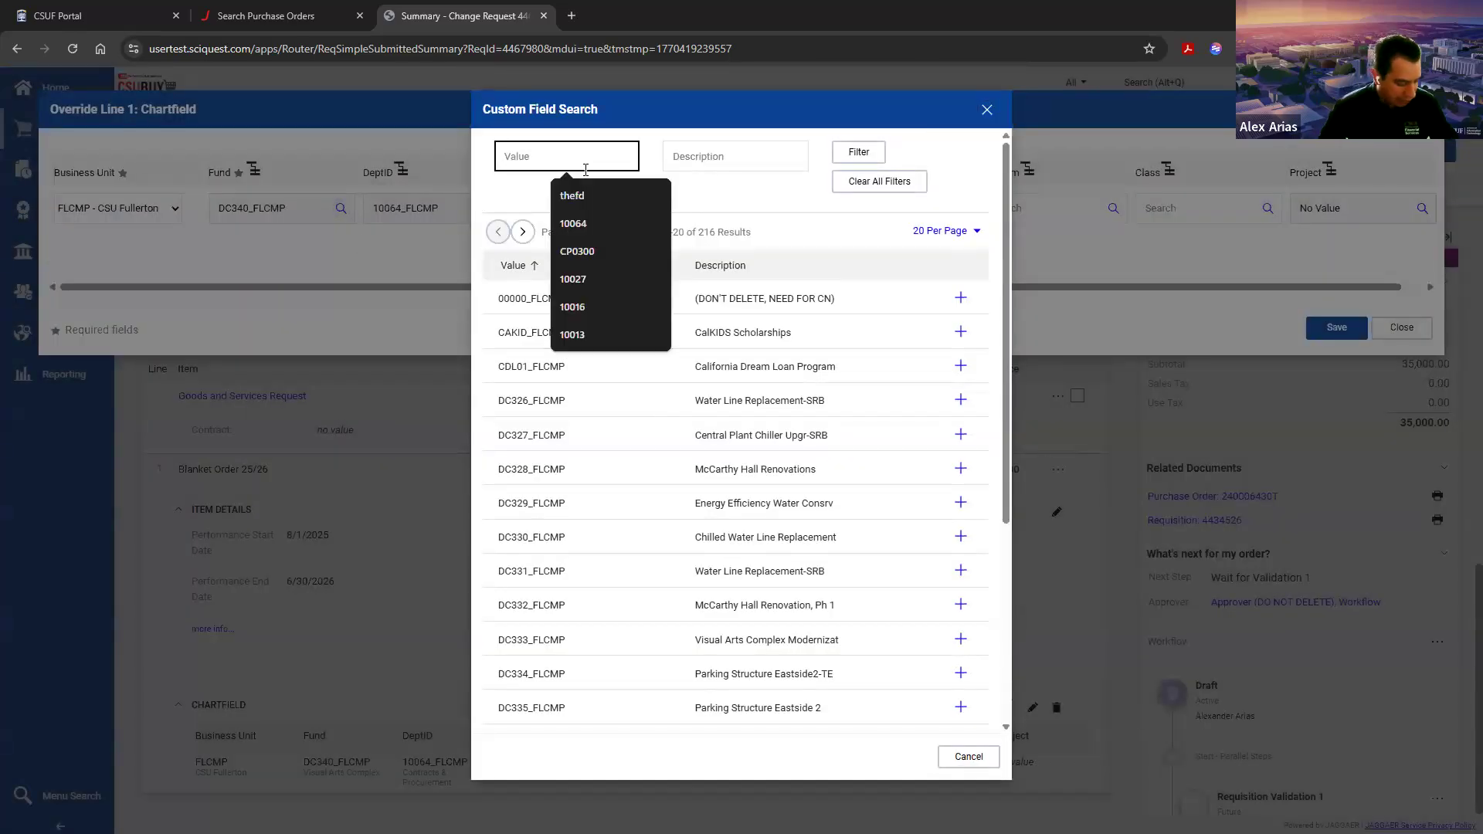
type("thefd")
key("Return")
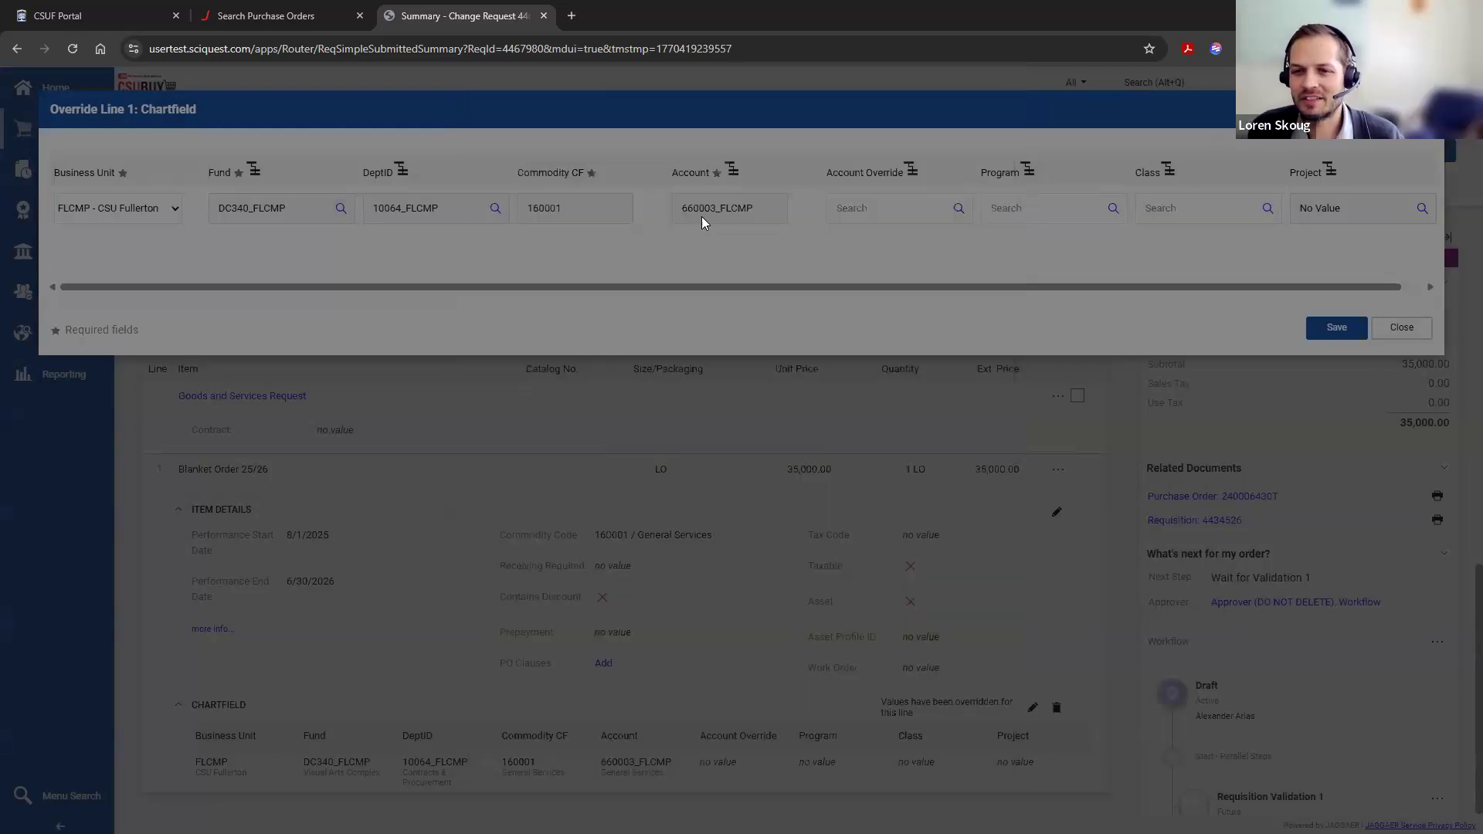
left_click(972, 259)
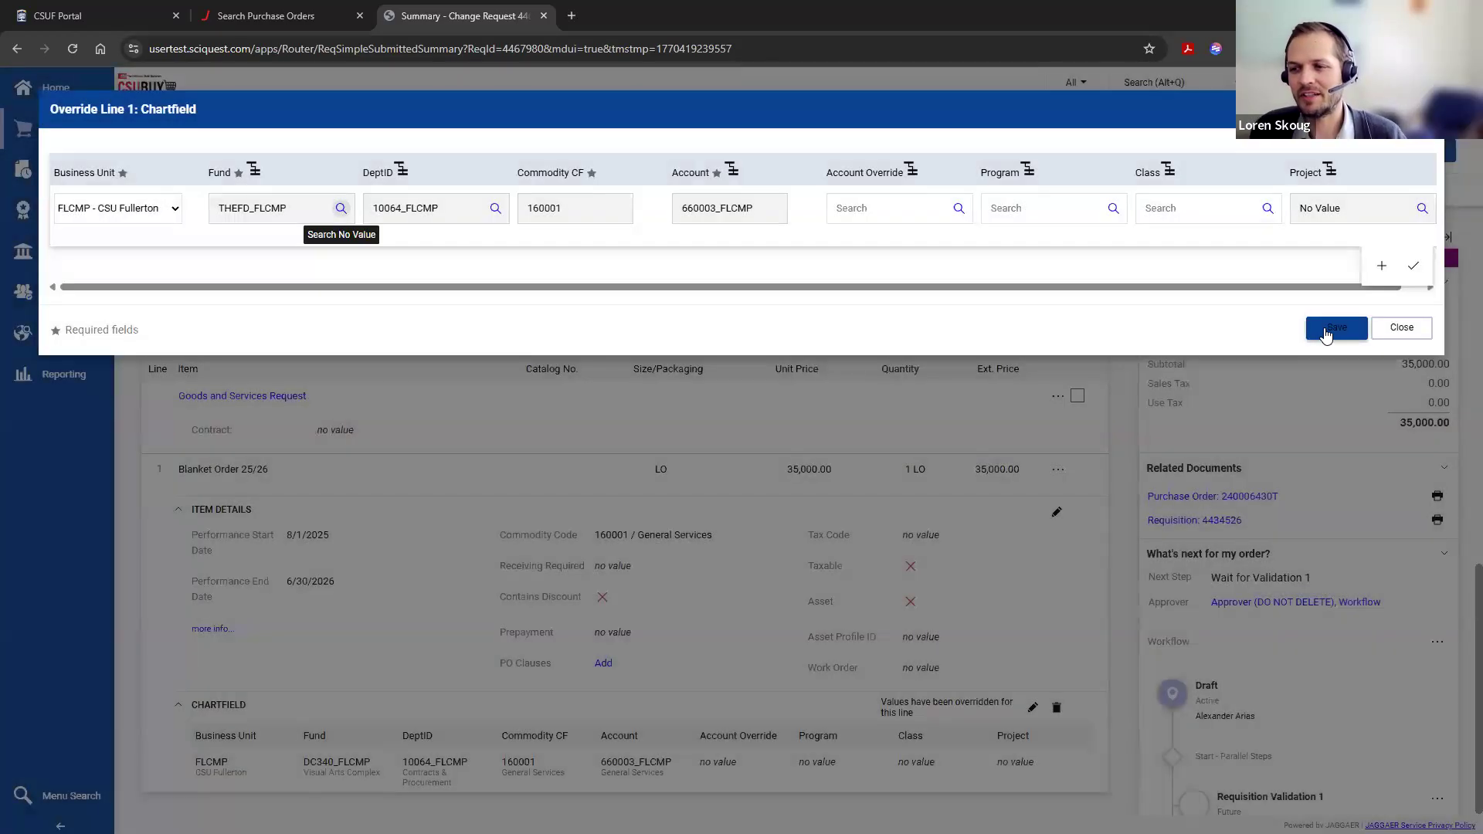
left_click(1332, 329)
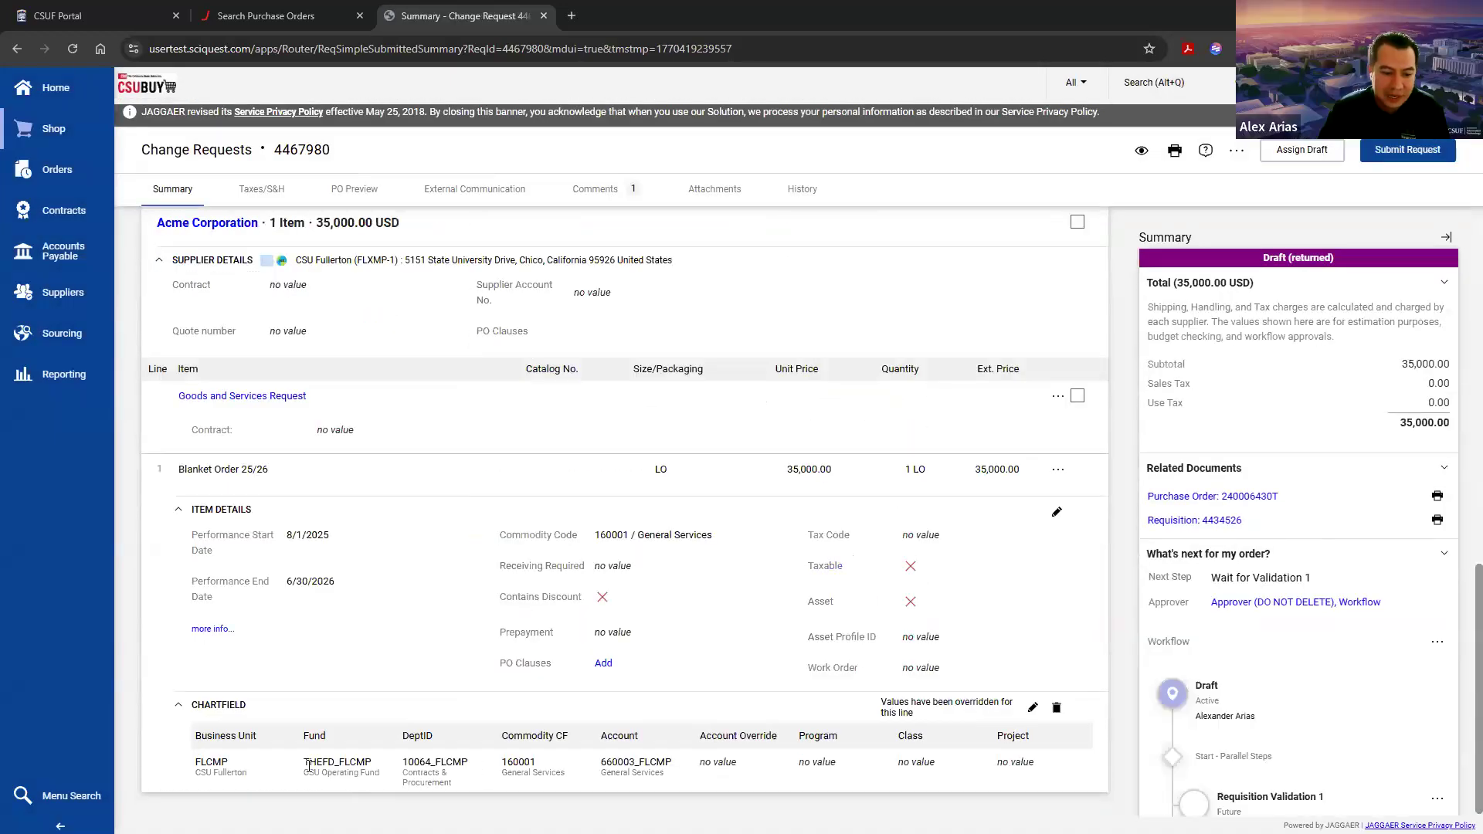
double_click(366, 764)
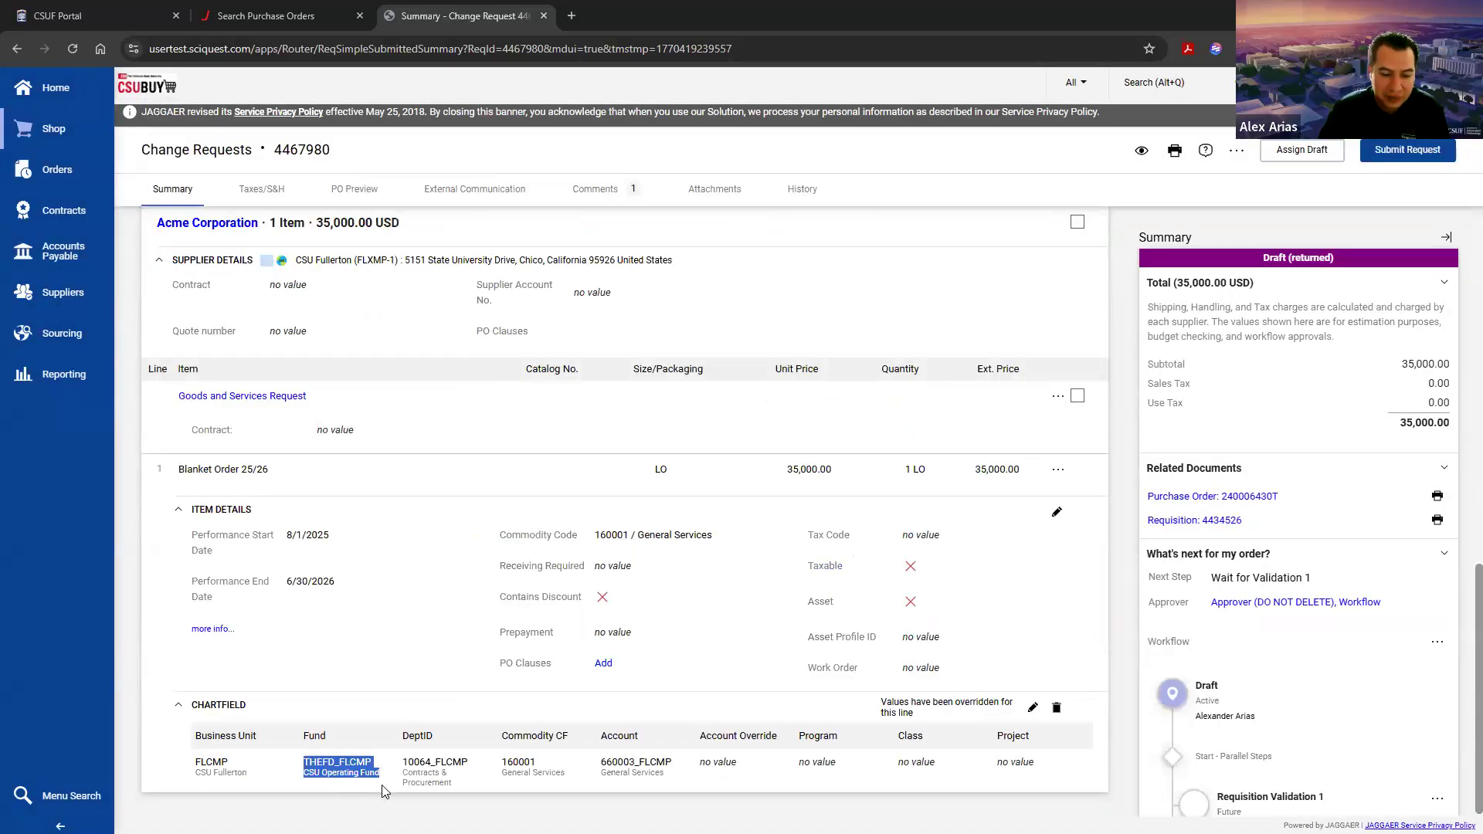
left_click(389, 803)
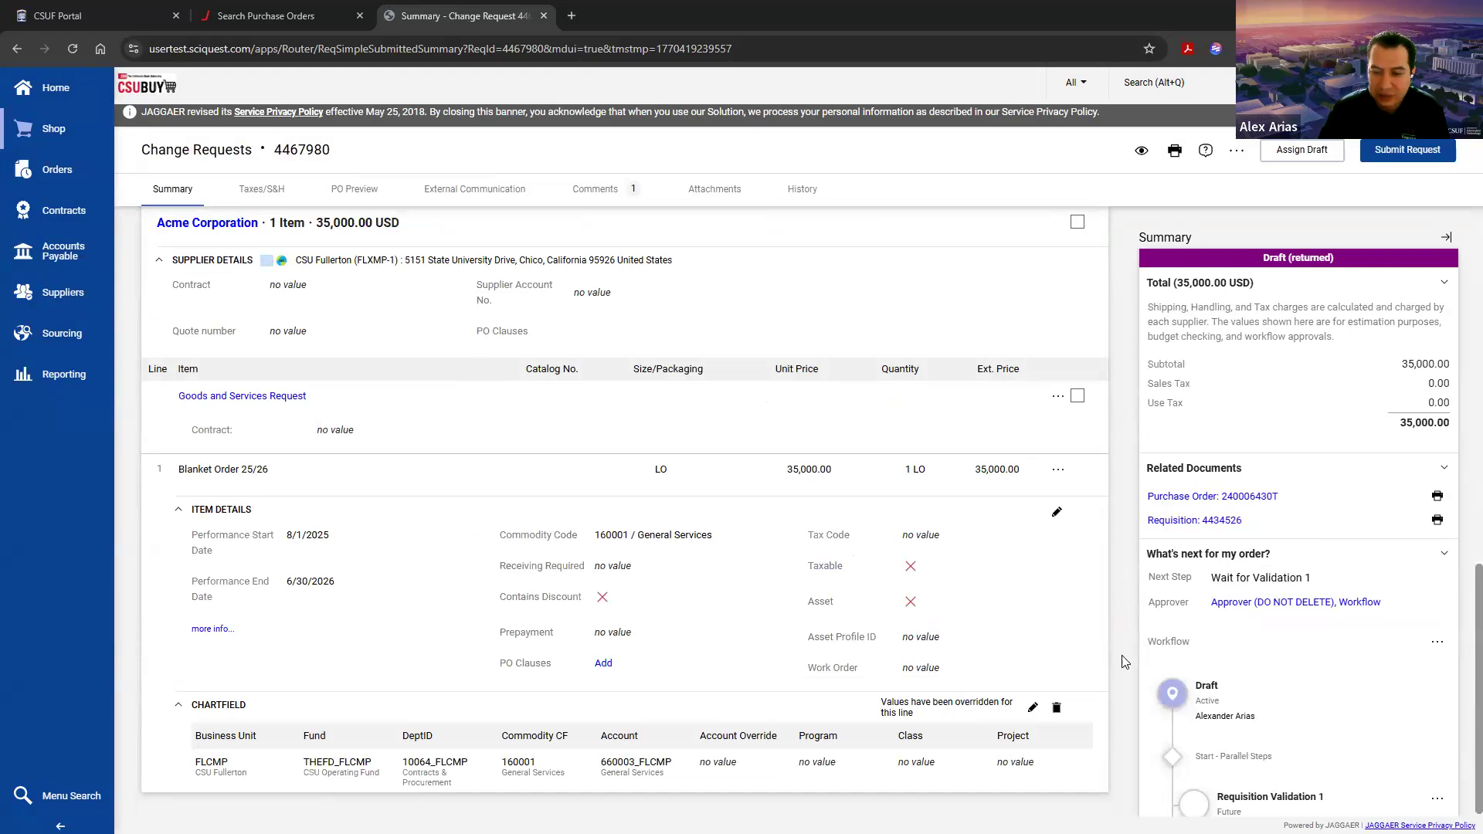
scroll(1104, 664, "up", 10)
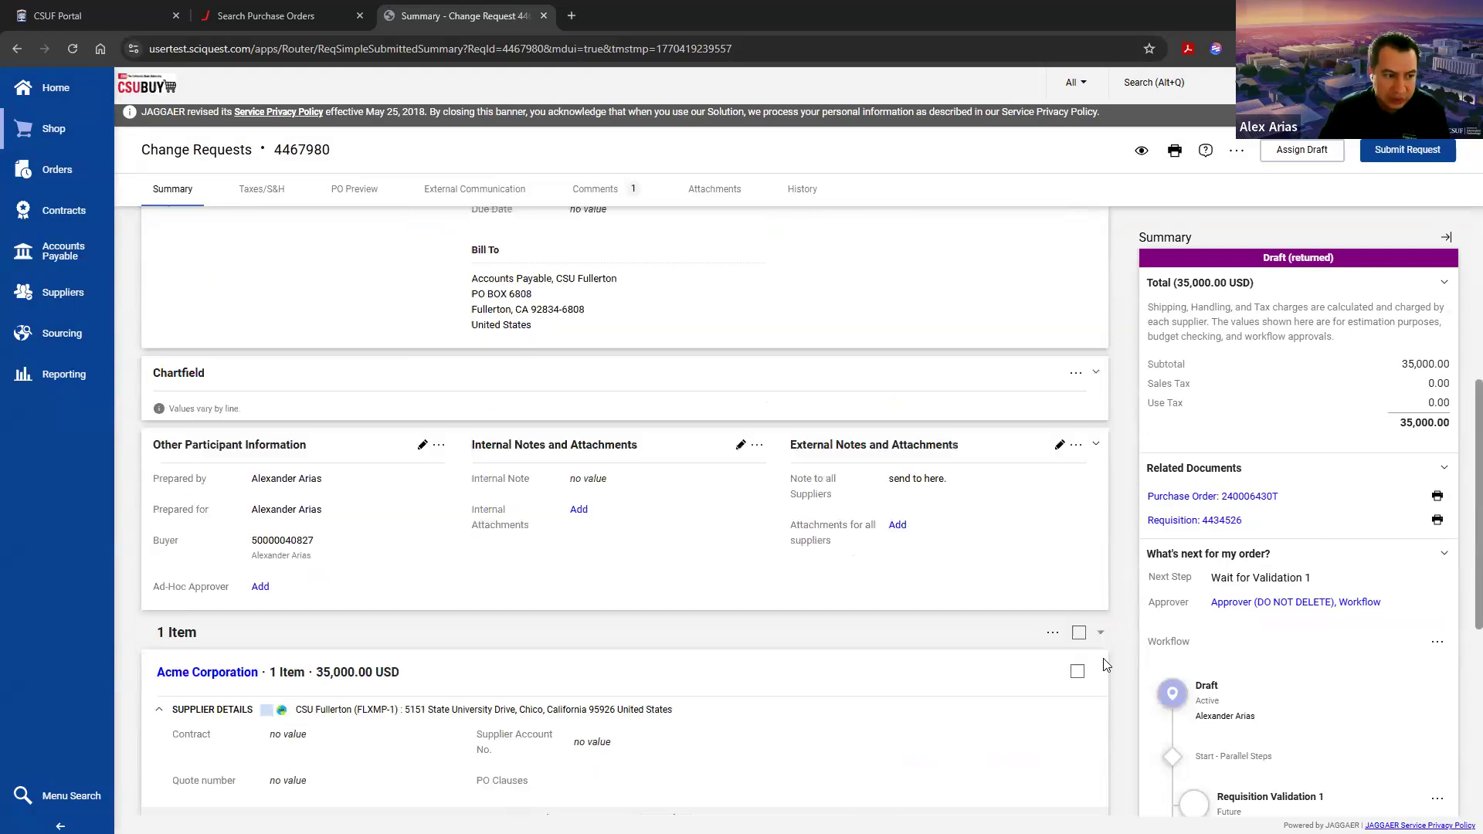
Step: Resubmit the corrected change request and reload the page to update its workflow status
left_click(1404, 151)
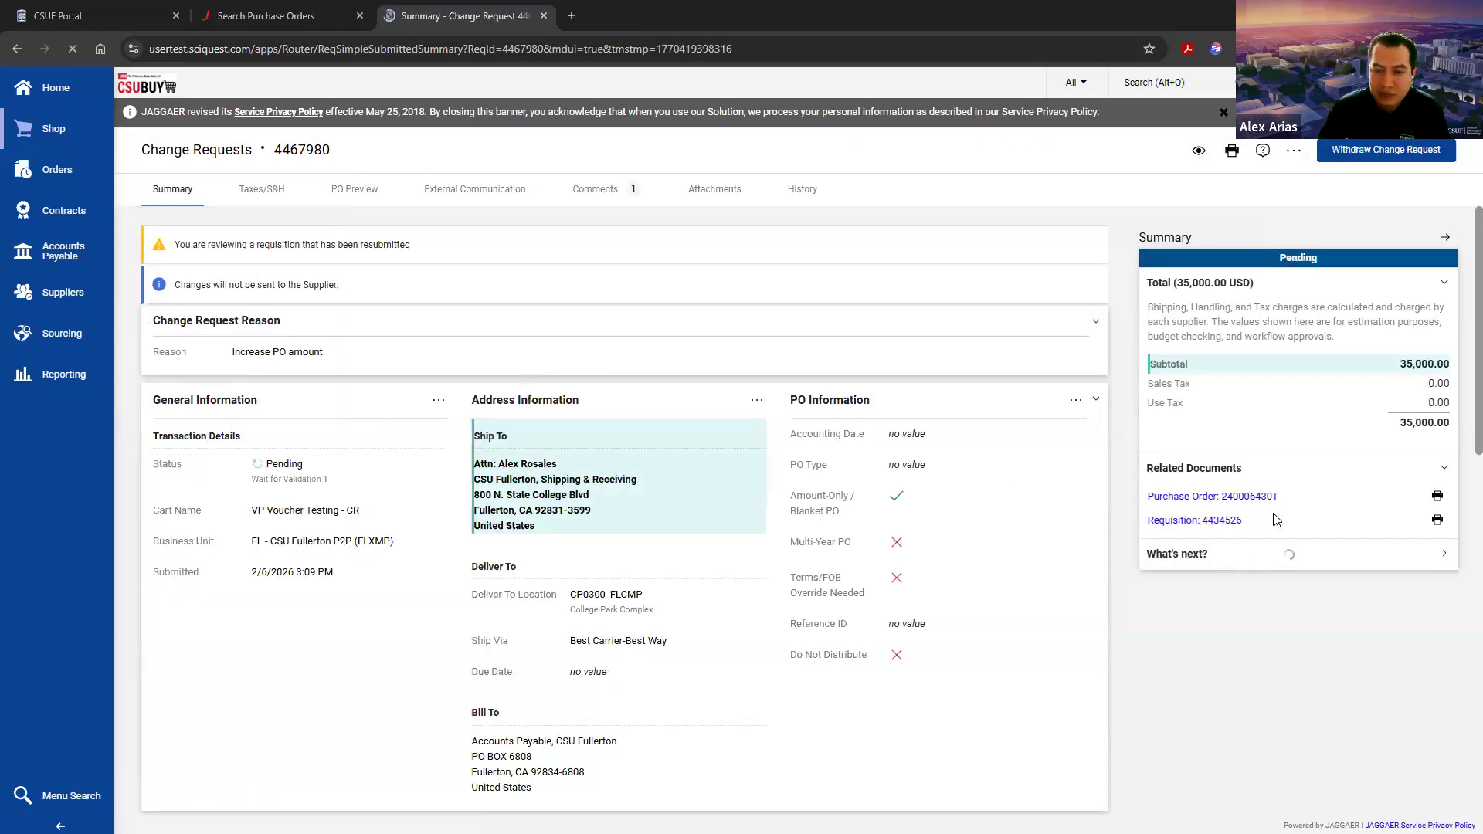
scroll(1245, 540, "down", 5)
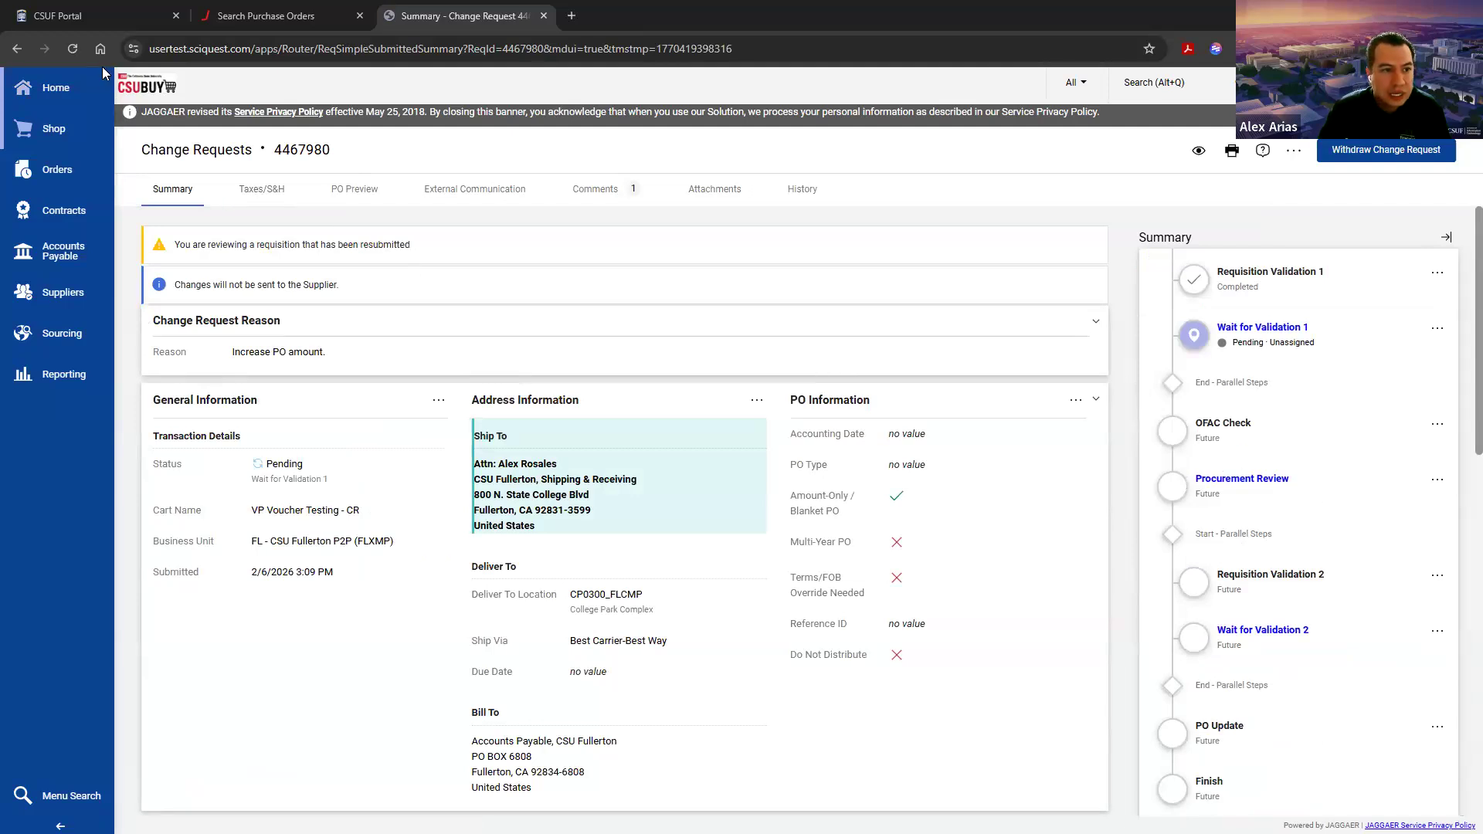
left_click(67, 49)
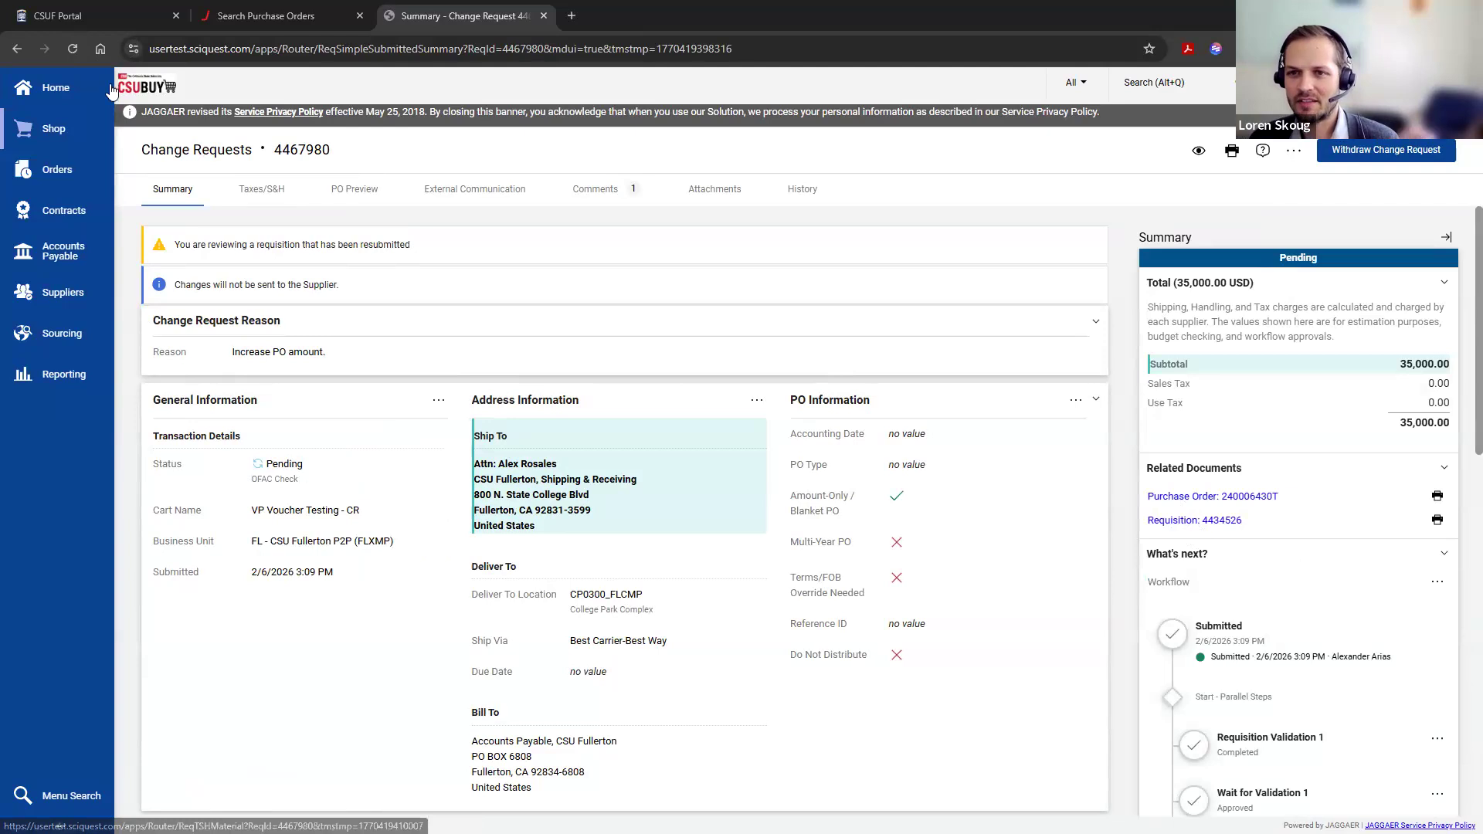
left_click(74, 51)
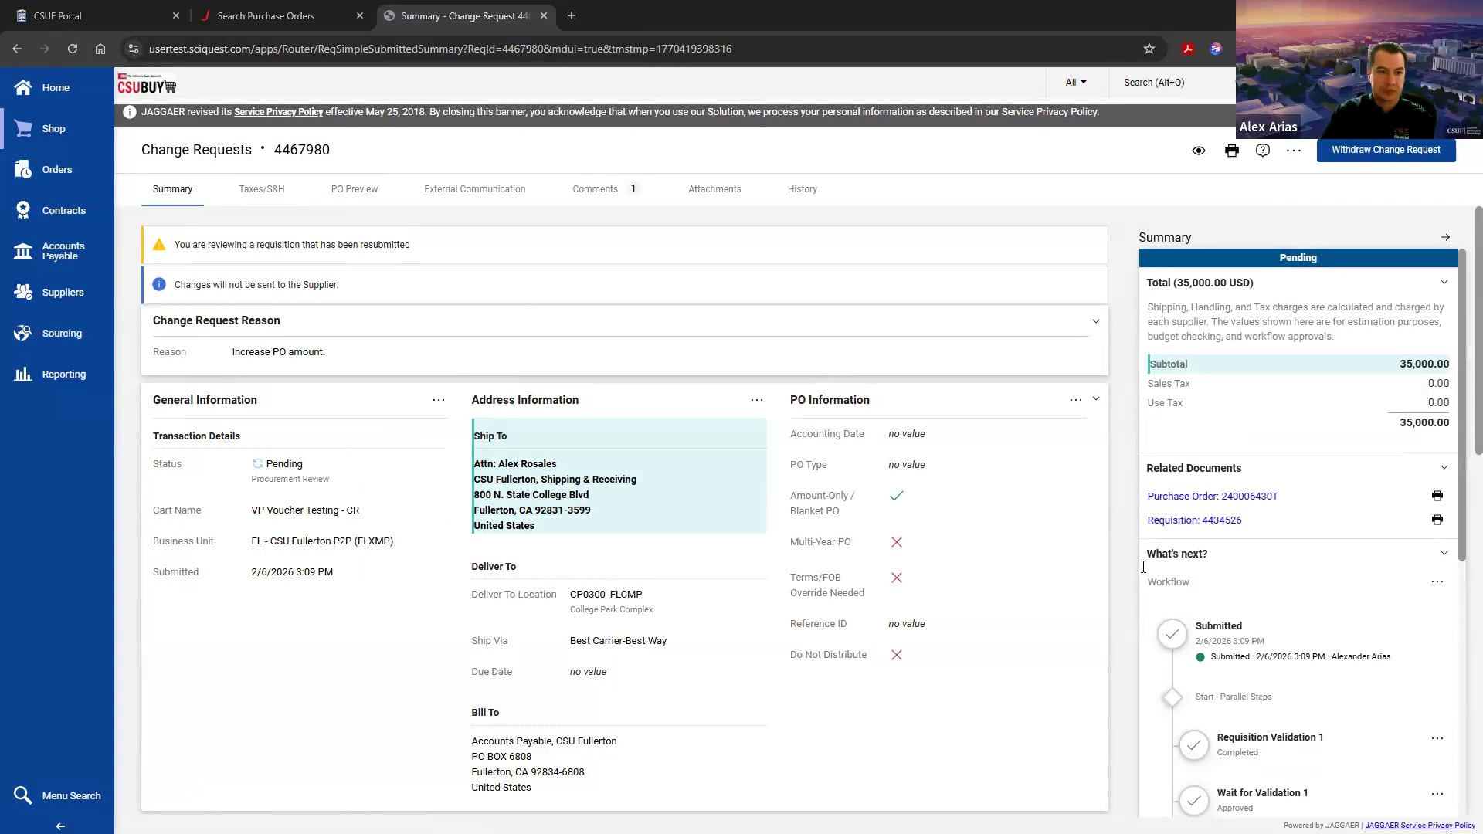
Step: Examine the resubmitted change request's approval workflow, including the validation, OFAC Check and Procurement Review steps
scroll(1165, 581, "down", 5)
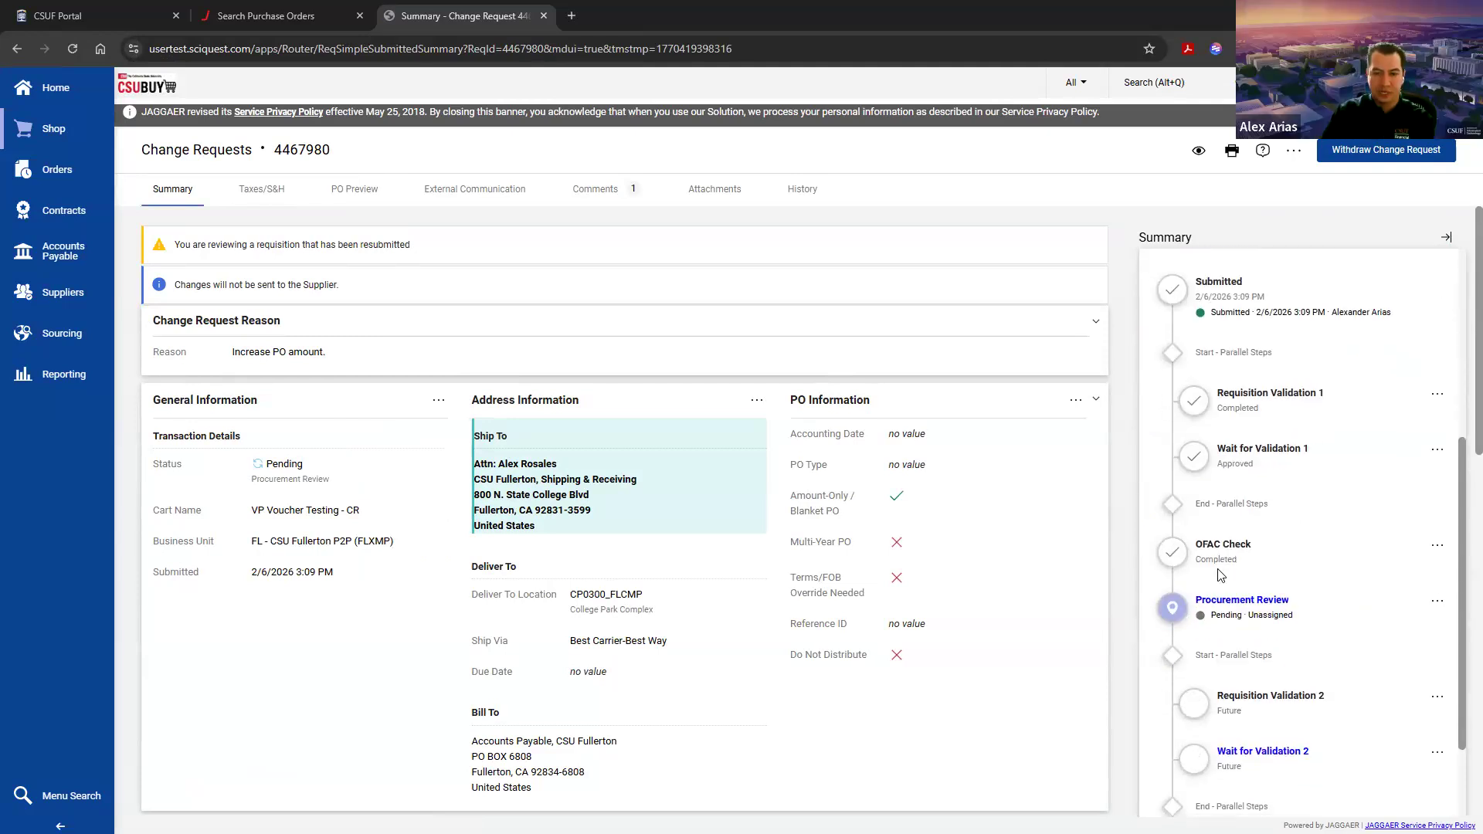
scroll(1220, 575, "up", 5)
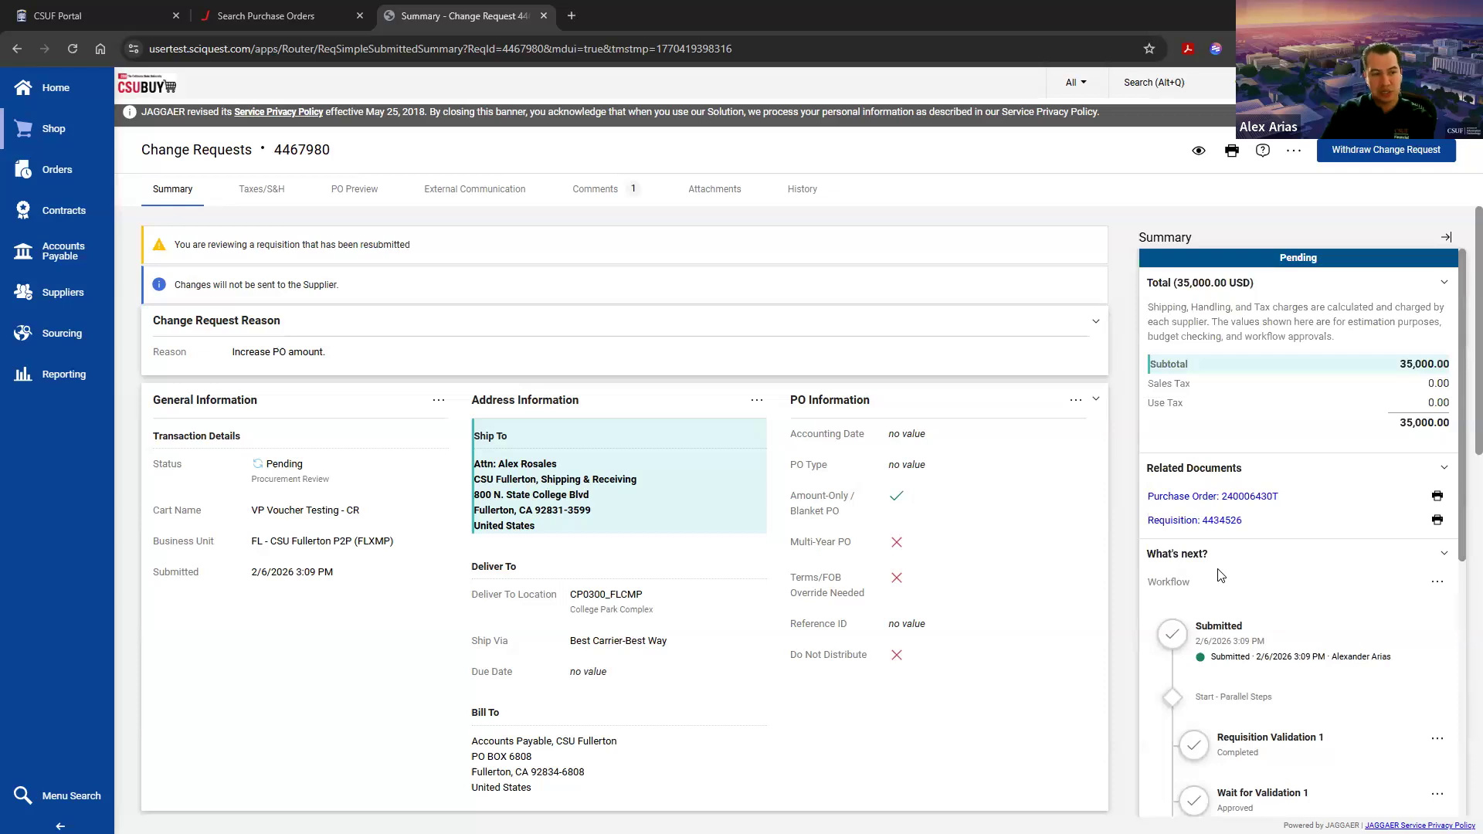
scroll(1220, 575, "down", 5)
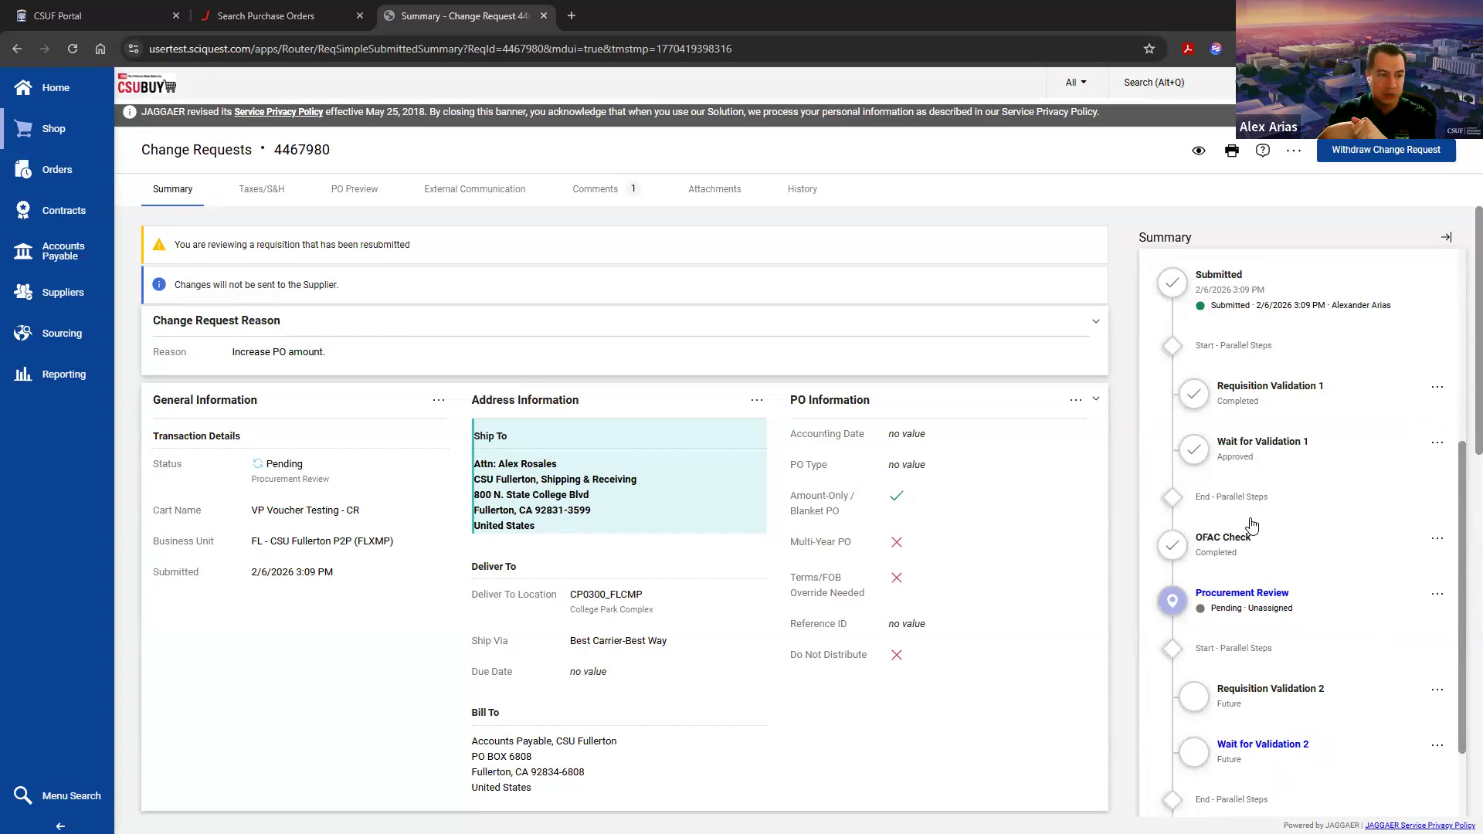
scroll(1264, 523, "up", 5)
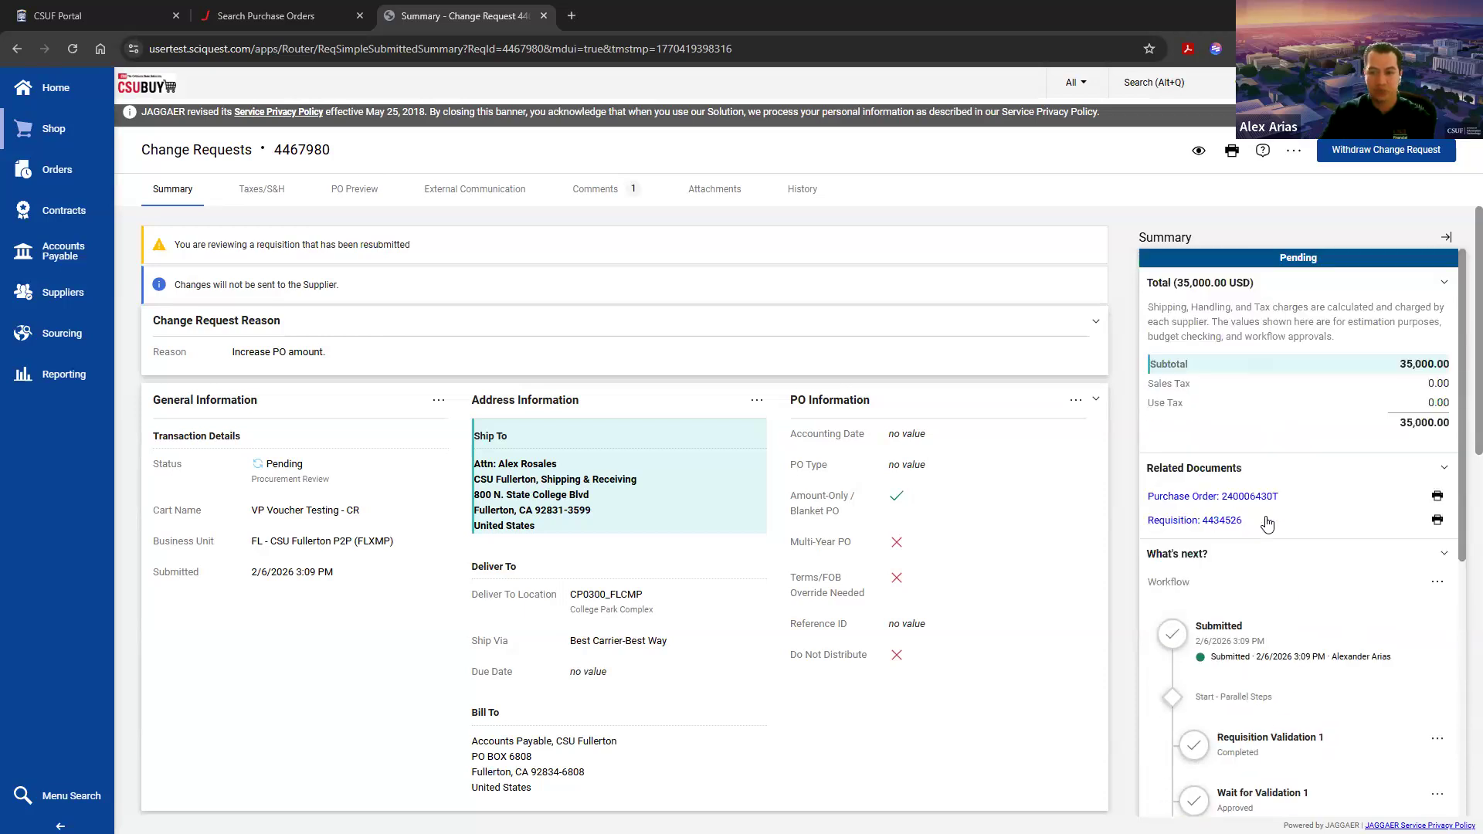
scroll(1183, 328, "down", 6)
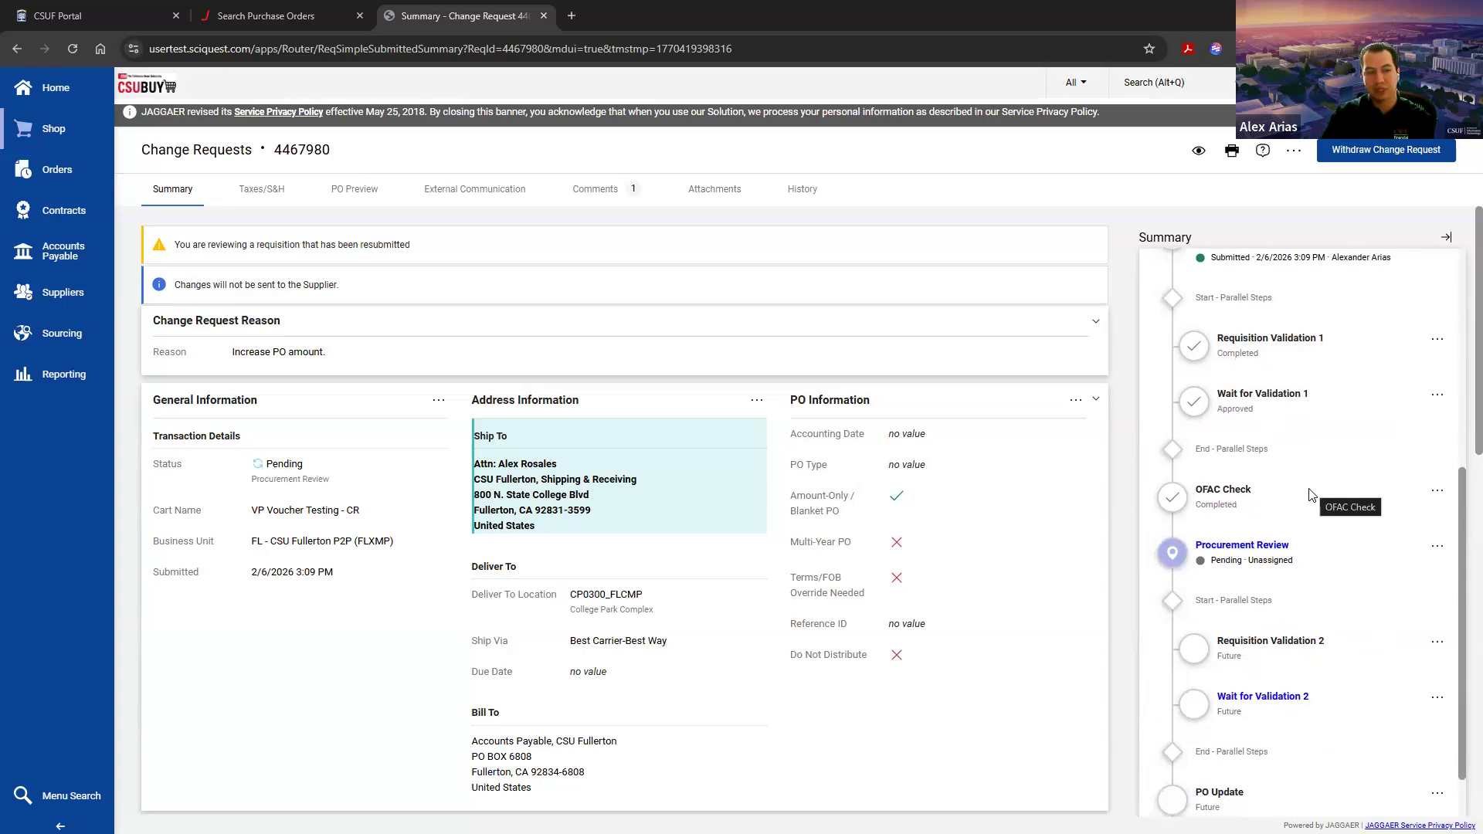
scroll(1312, 492, "up", 1)
scroll(1312, 495, "up", 4)
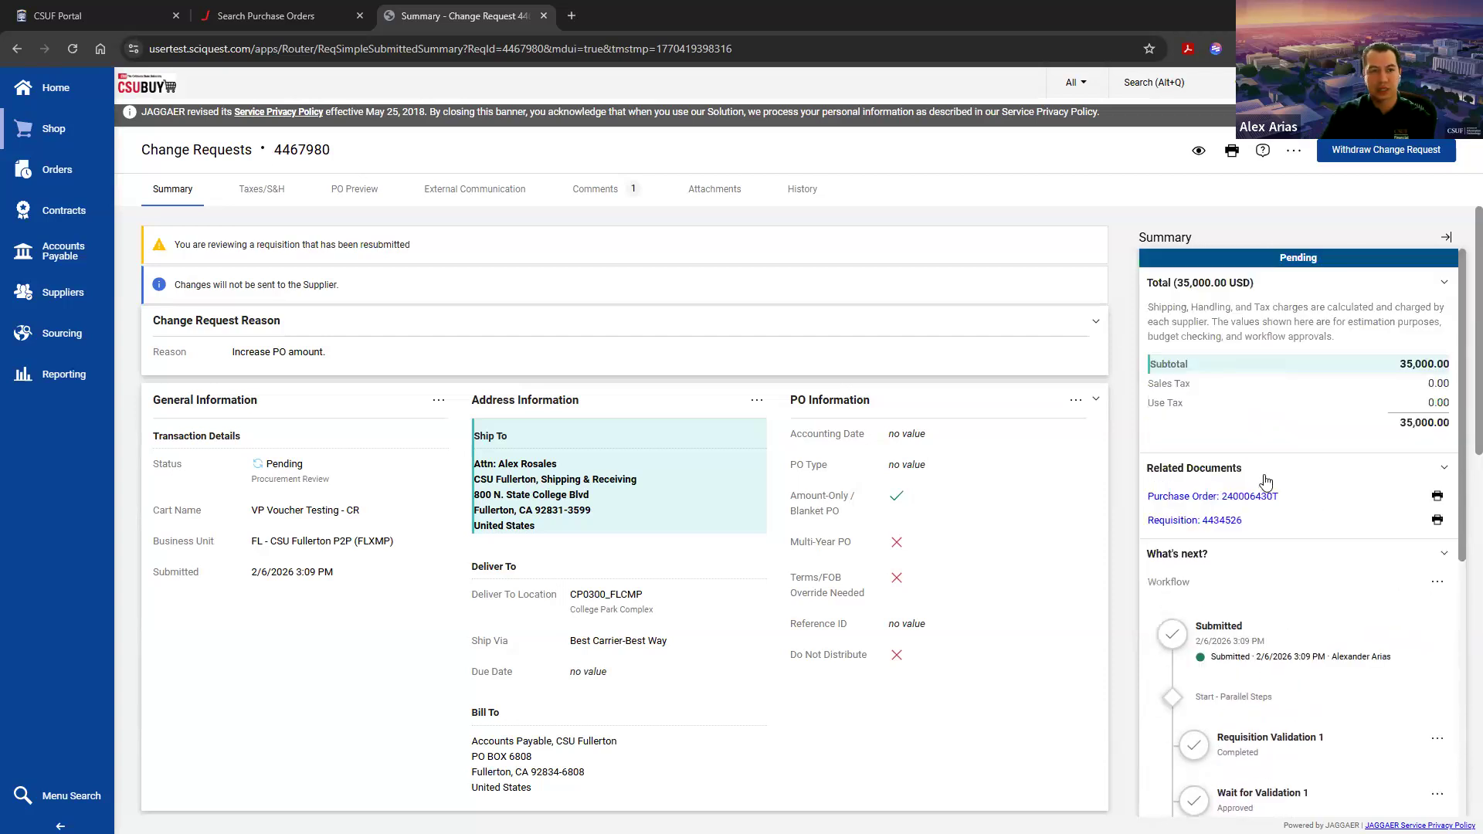
Step: Reload the change request page and recheck how far its workflow has progressed
left_click(73, 50)
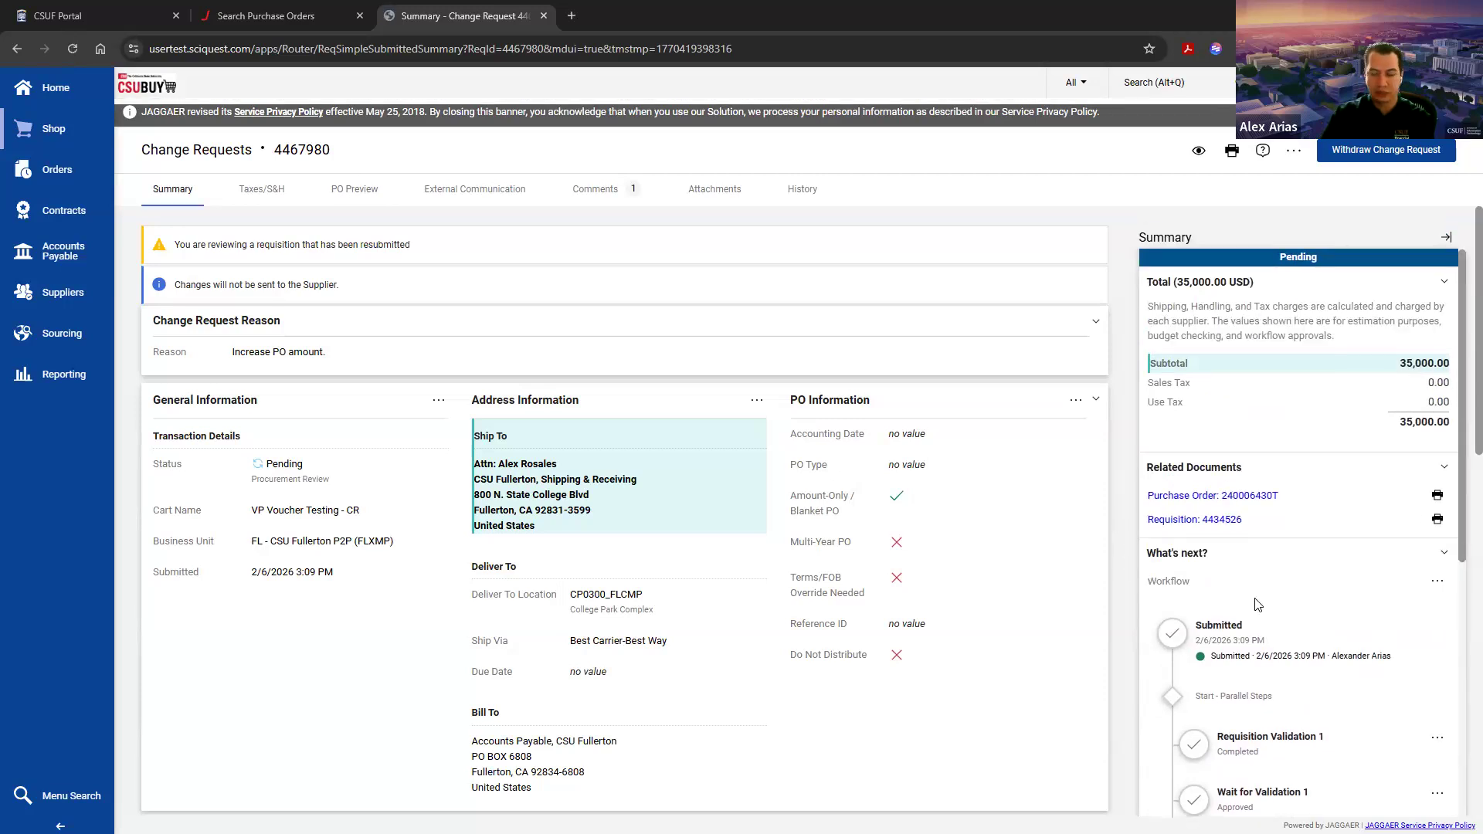
scroll(1222, 579, "down", 6)
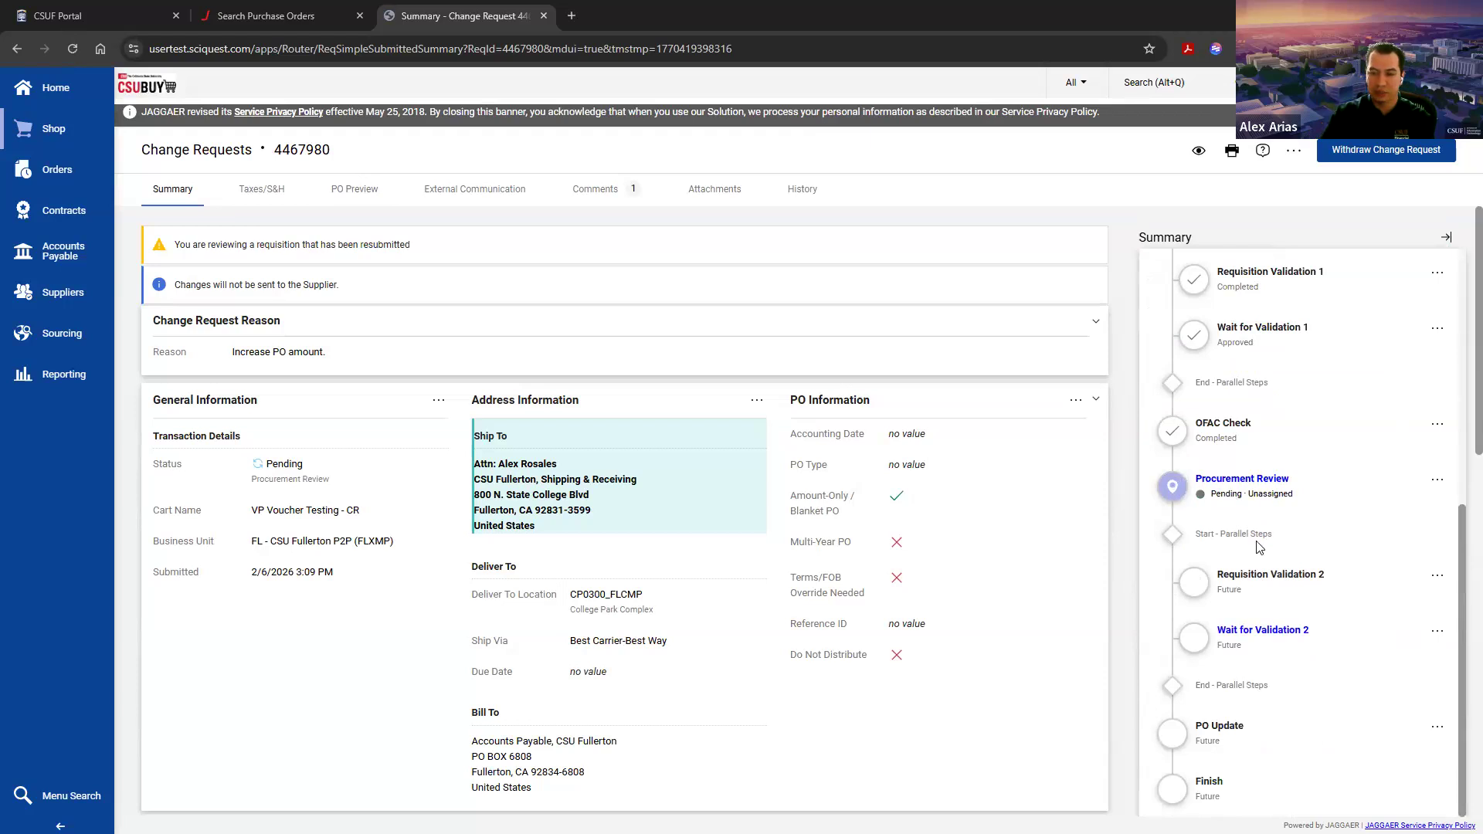
scroll(1259, 548, "up", 6)
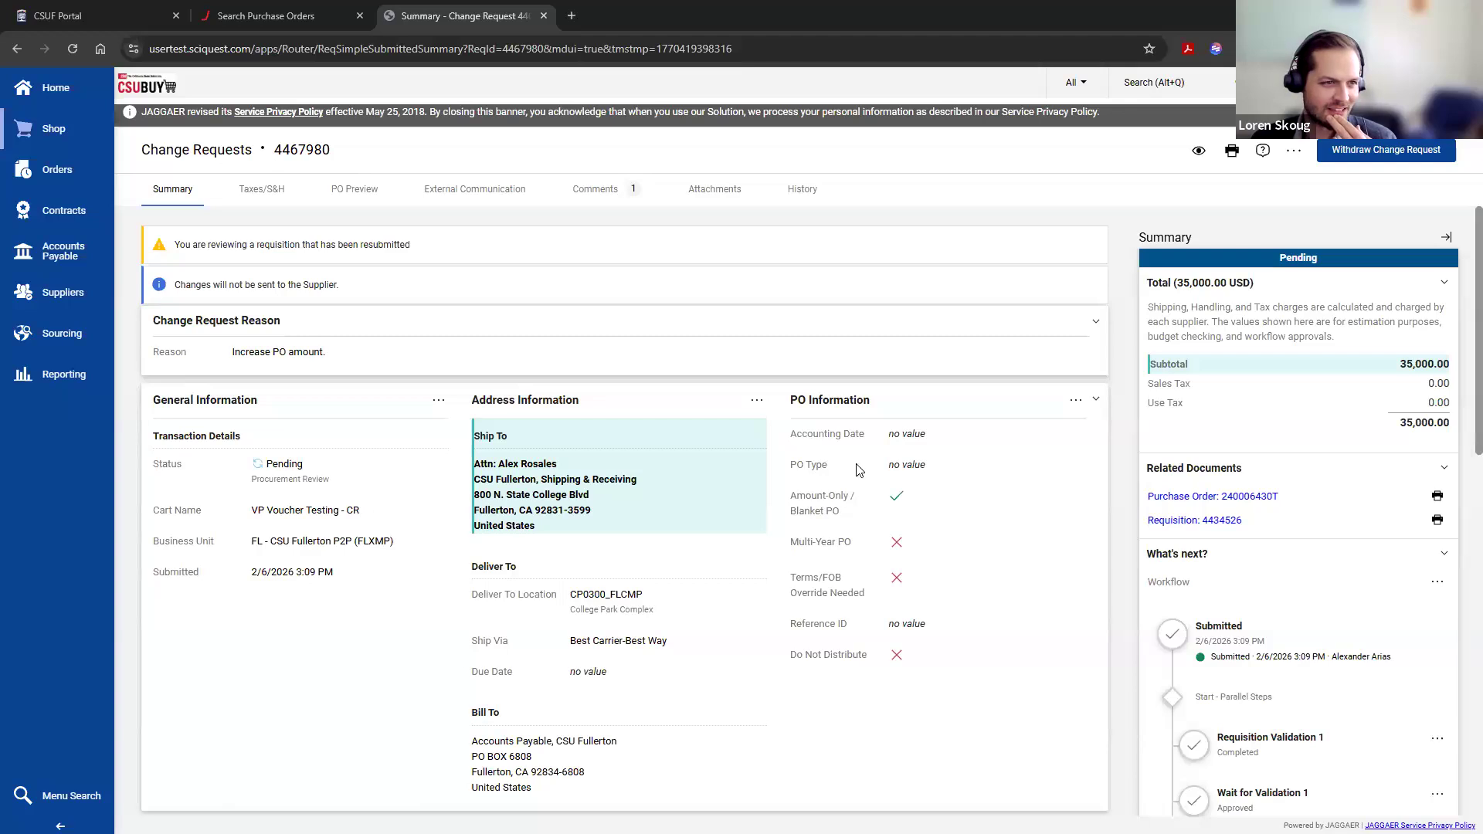
left_click(72, 48)
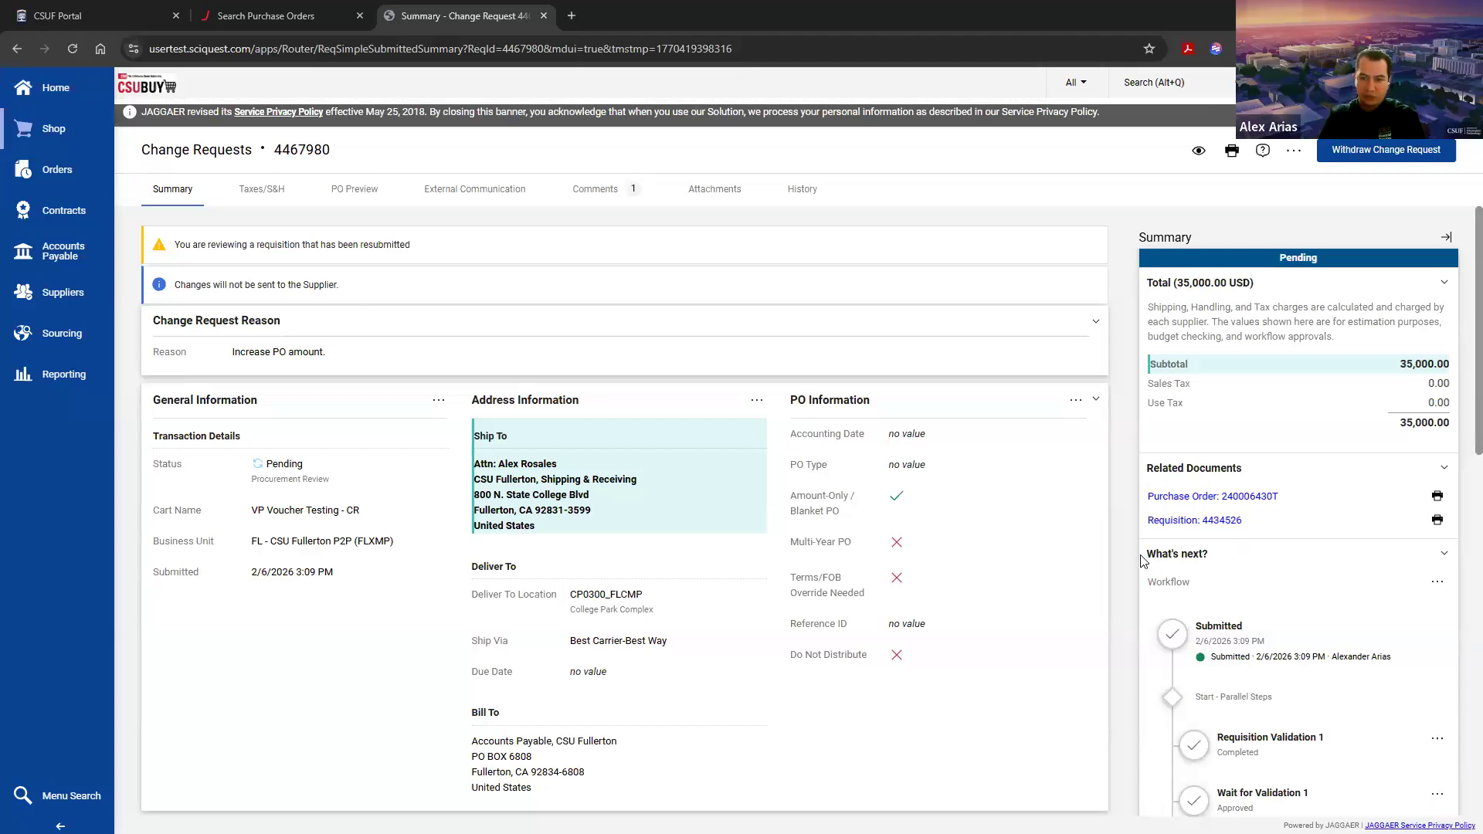
scroll(1247, 583, "down", 6)
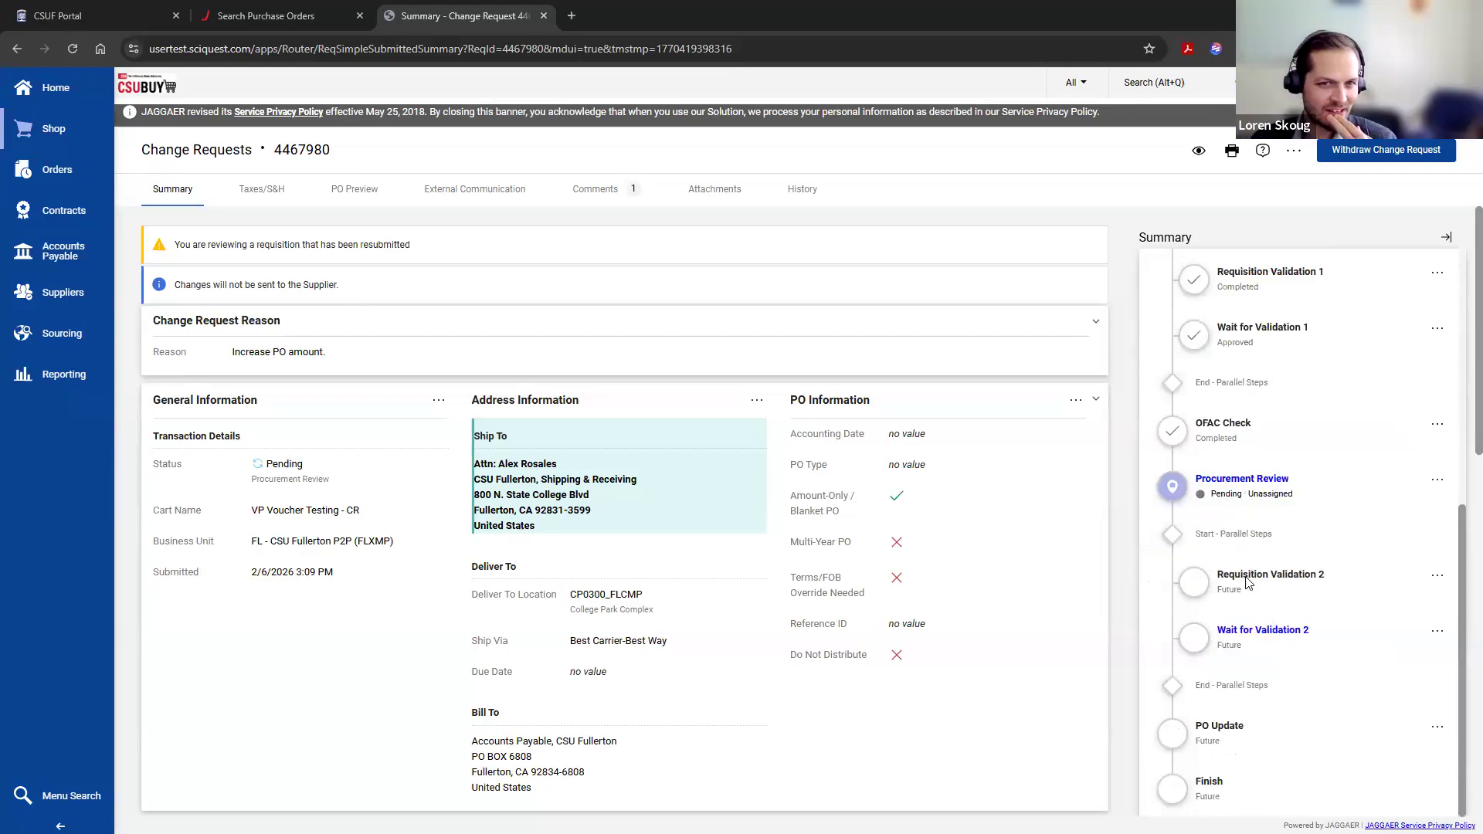
scroll(1247, 583, "up", 6)
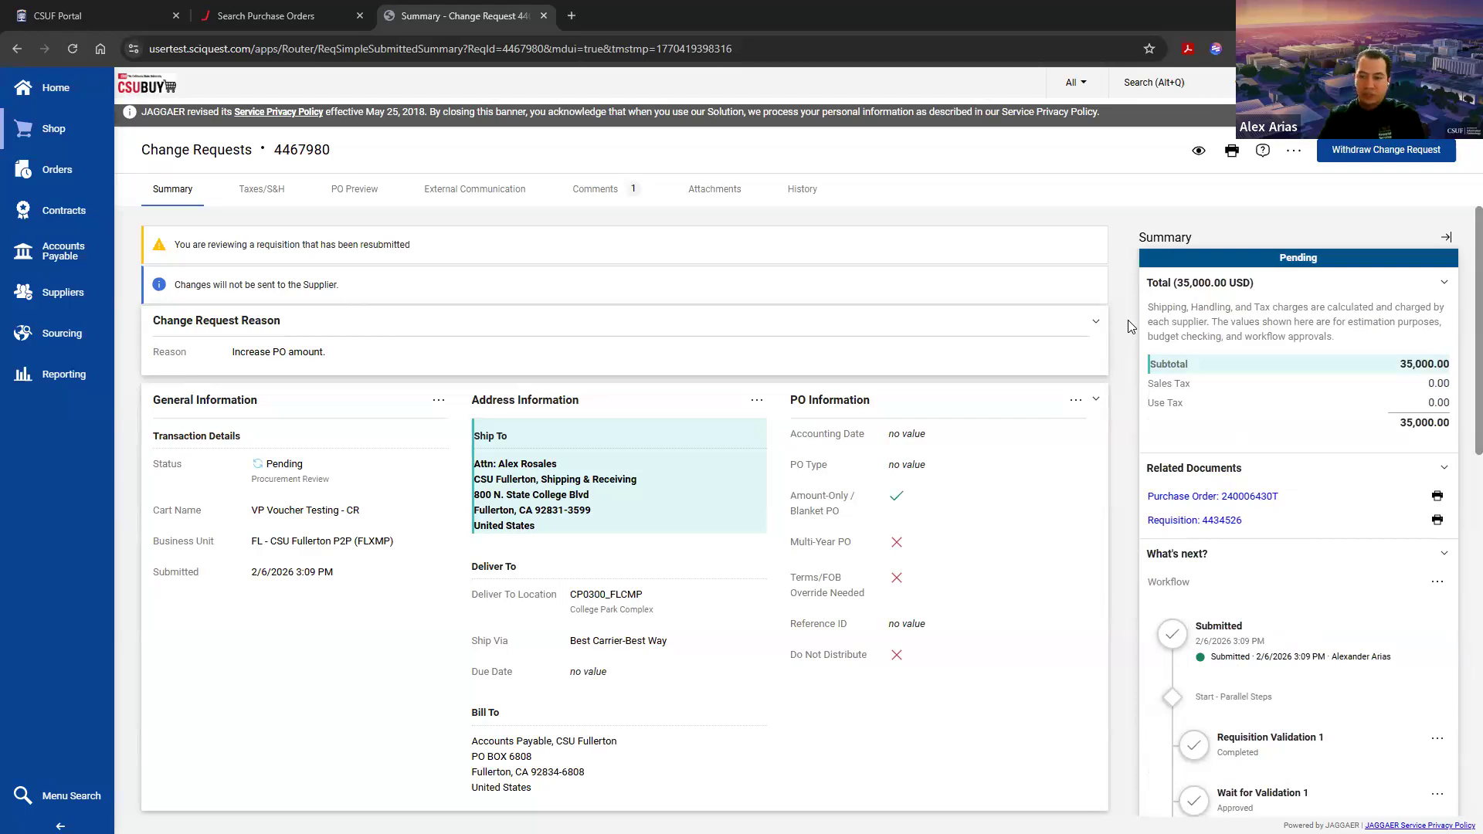
Step: Check the change request's related documents, including the purchase order, and the Procurement Review step in its workflow
left_click_drag(1150, 468, 1255, 475)
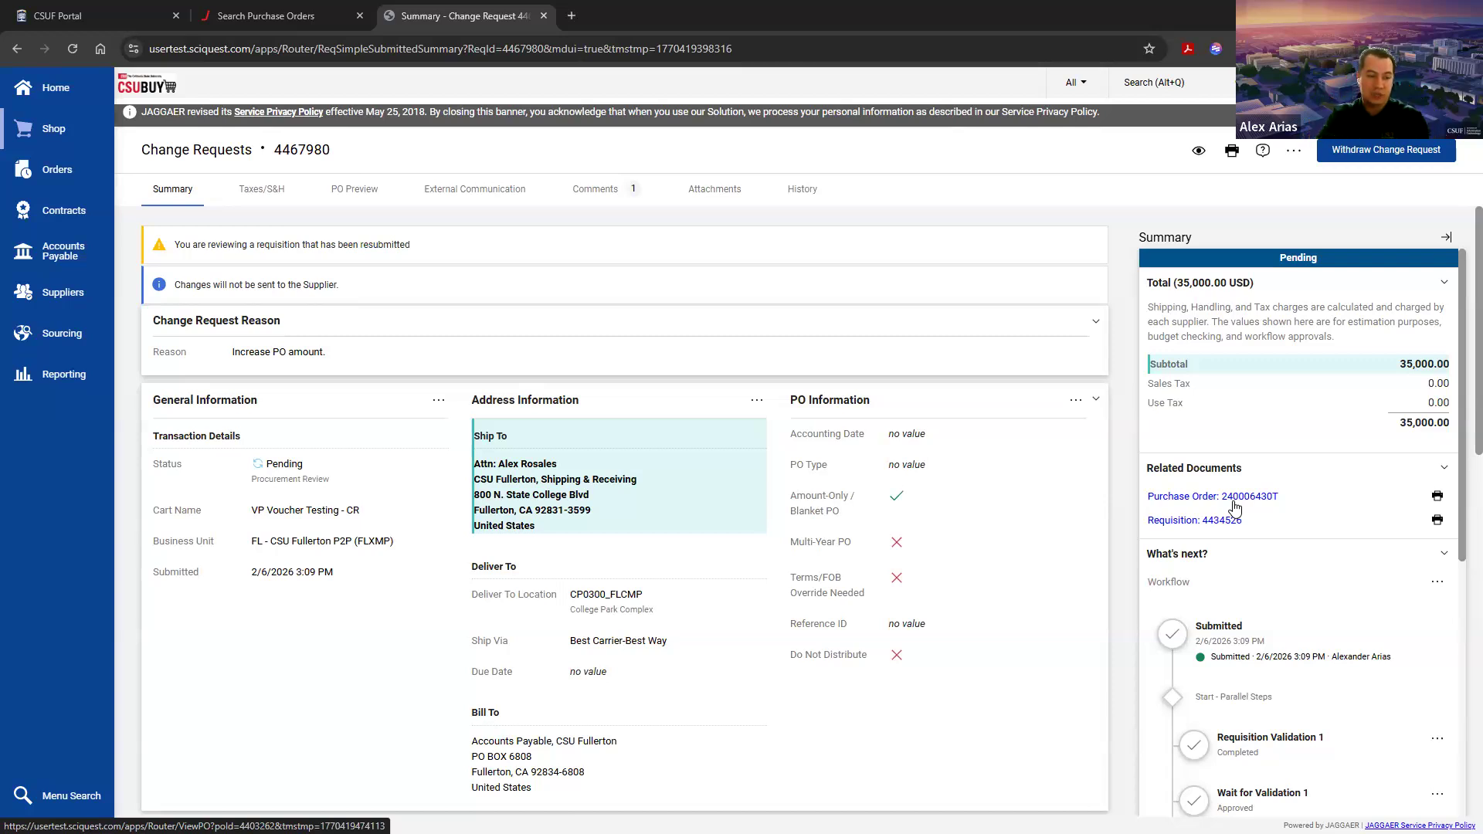
left_click(1234, 502)
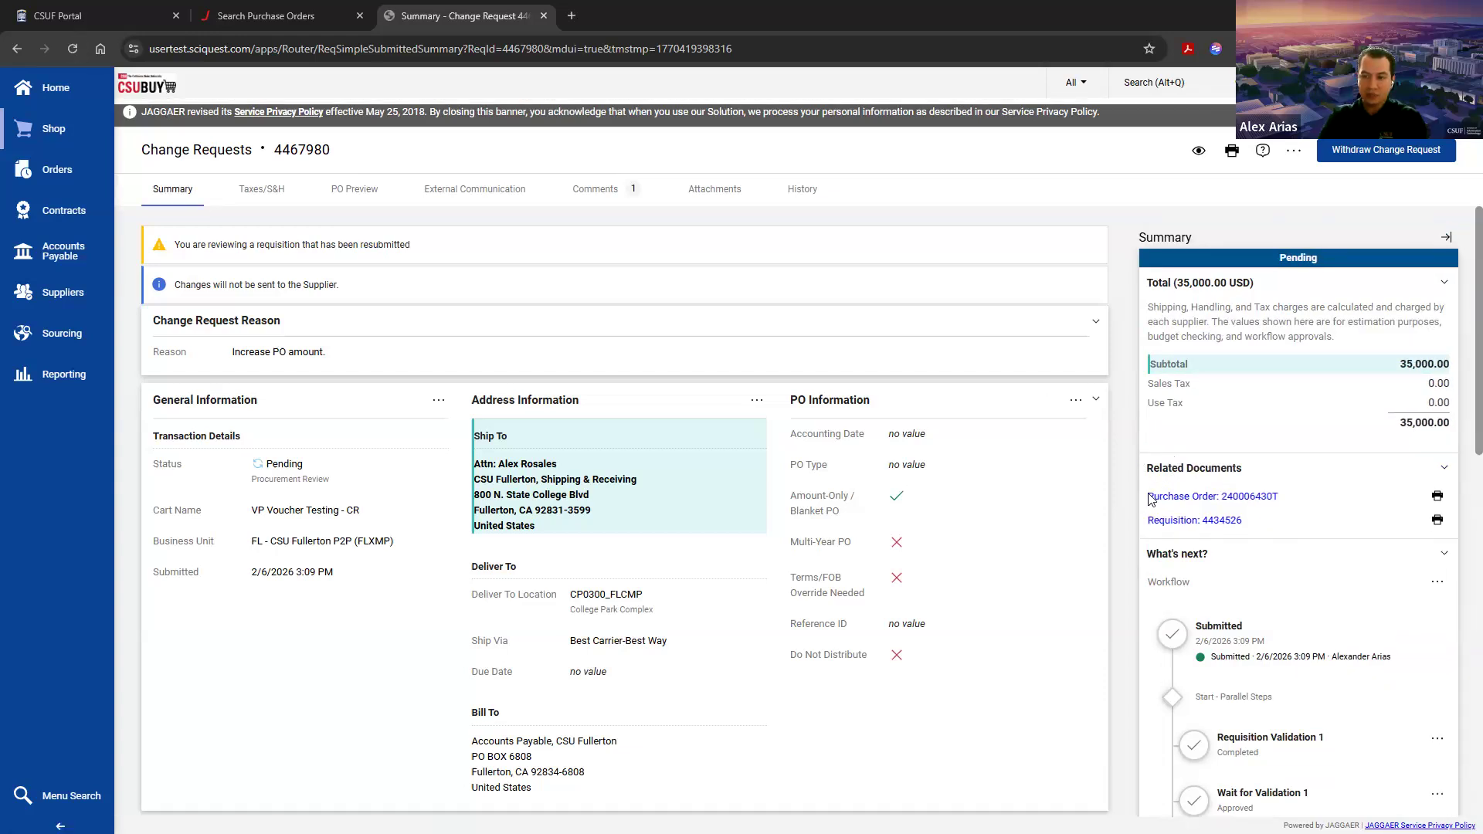
scroll(1267, 566, "down", 1)
scroll(1266, 566, "down", 5)
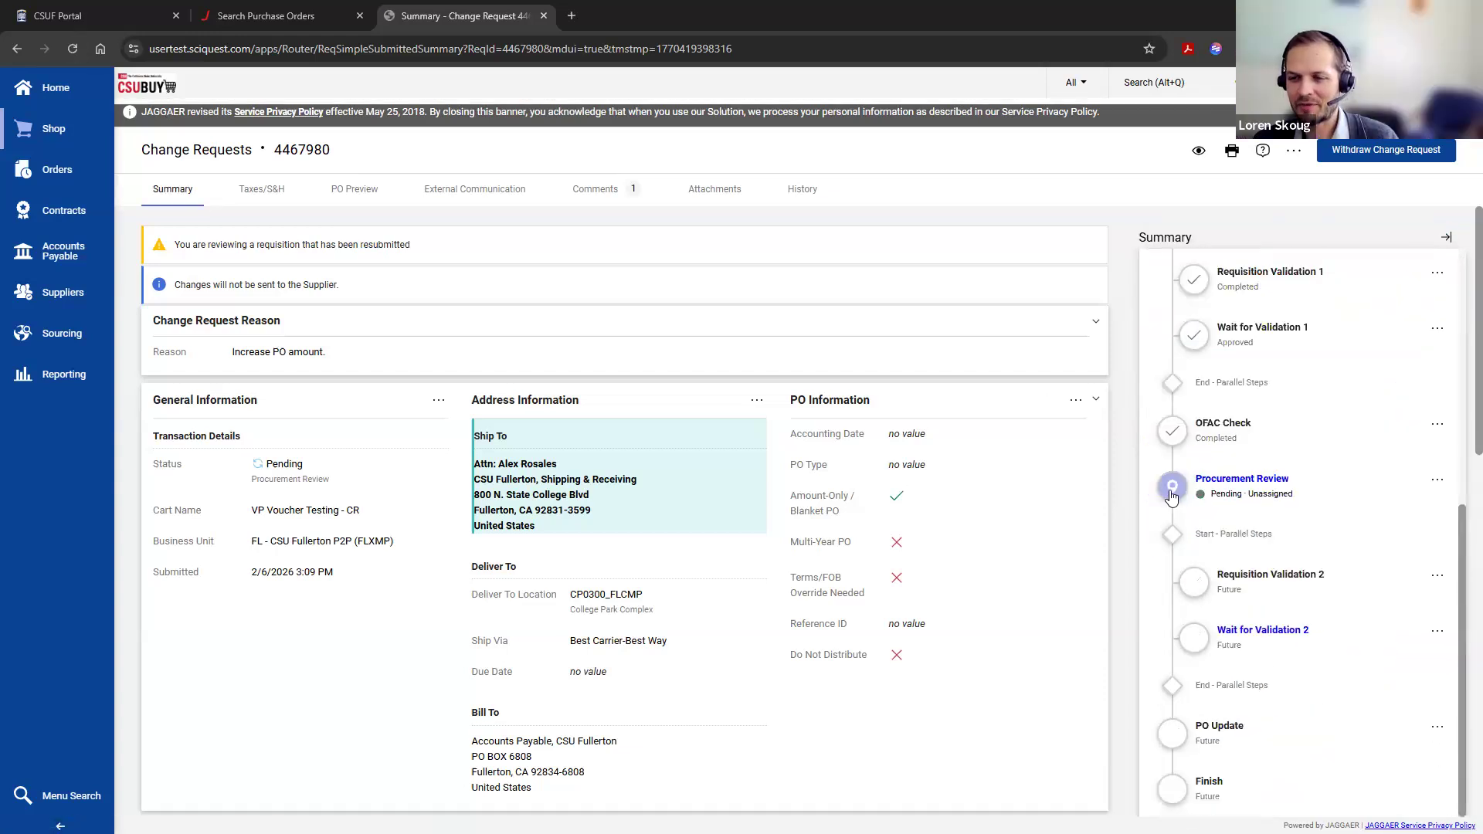
left_click_drag(1329, 620, 1167, 494)
left_click(1167, 493)
scroll(1201, 491, "up", 6)
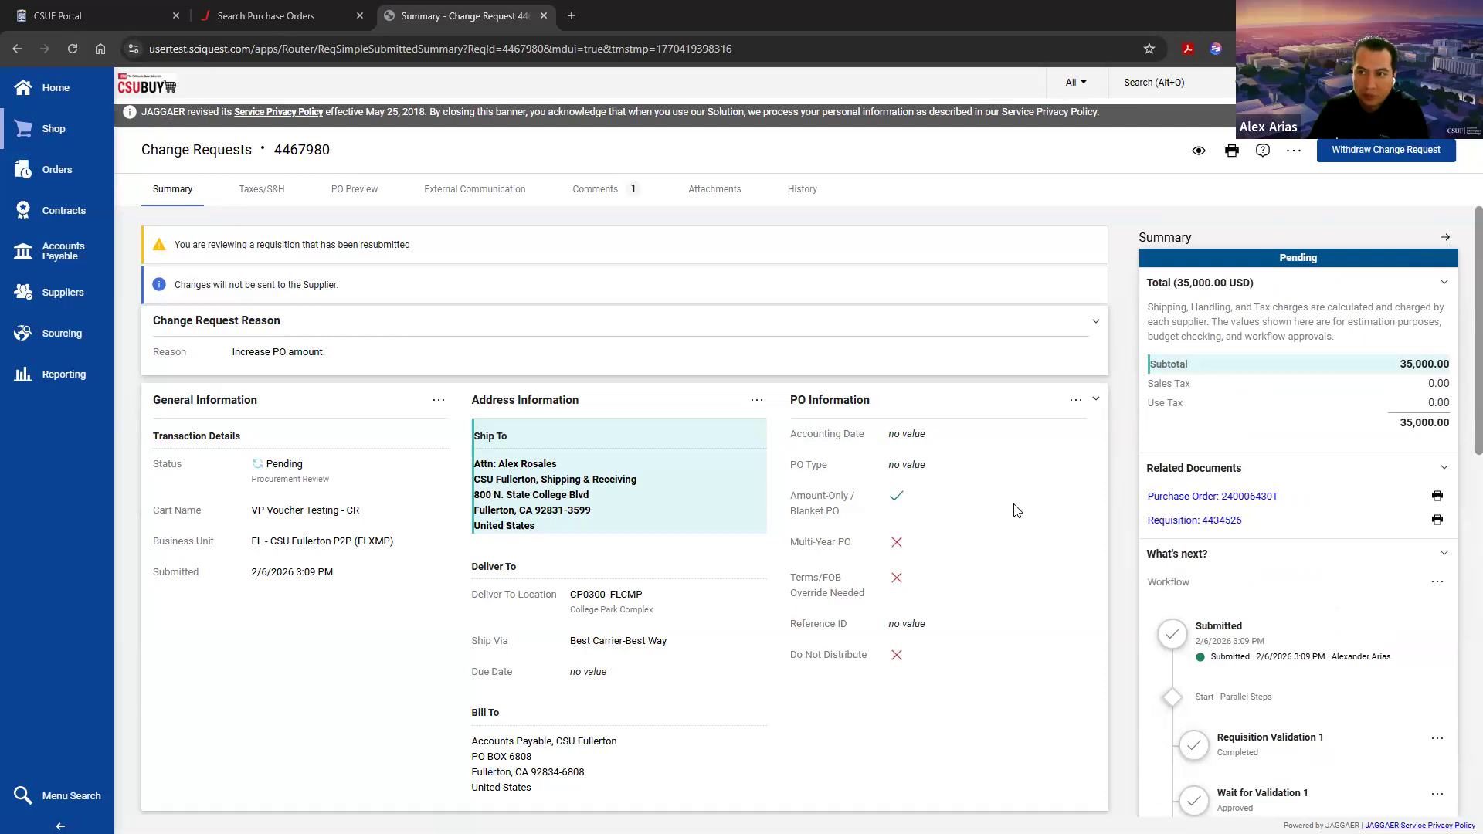
Step: Switch to the purchase order search page and go to the home page from there
left_click(275, 17)
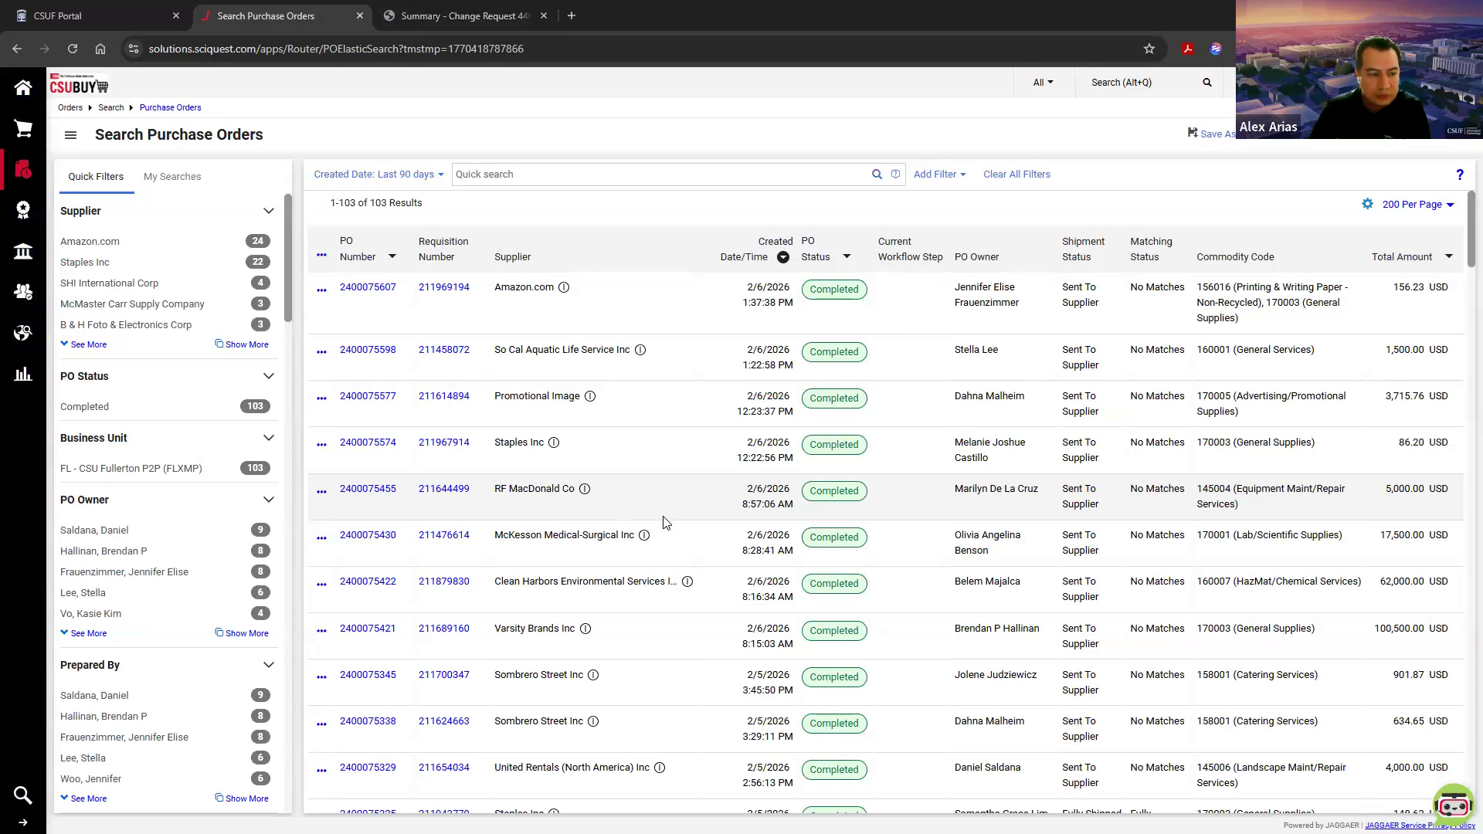
left_click(23, 87)
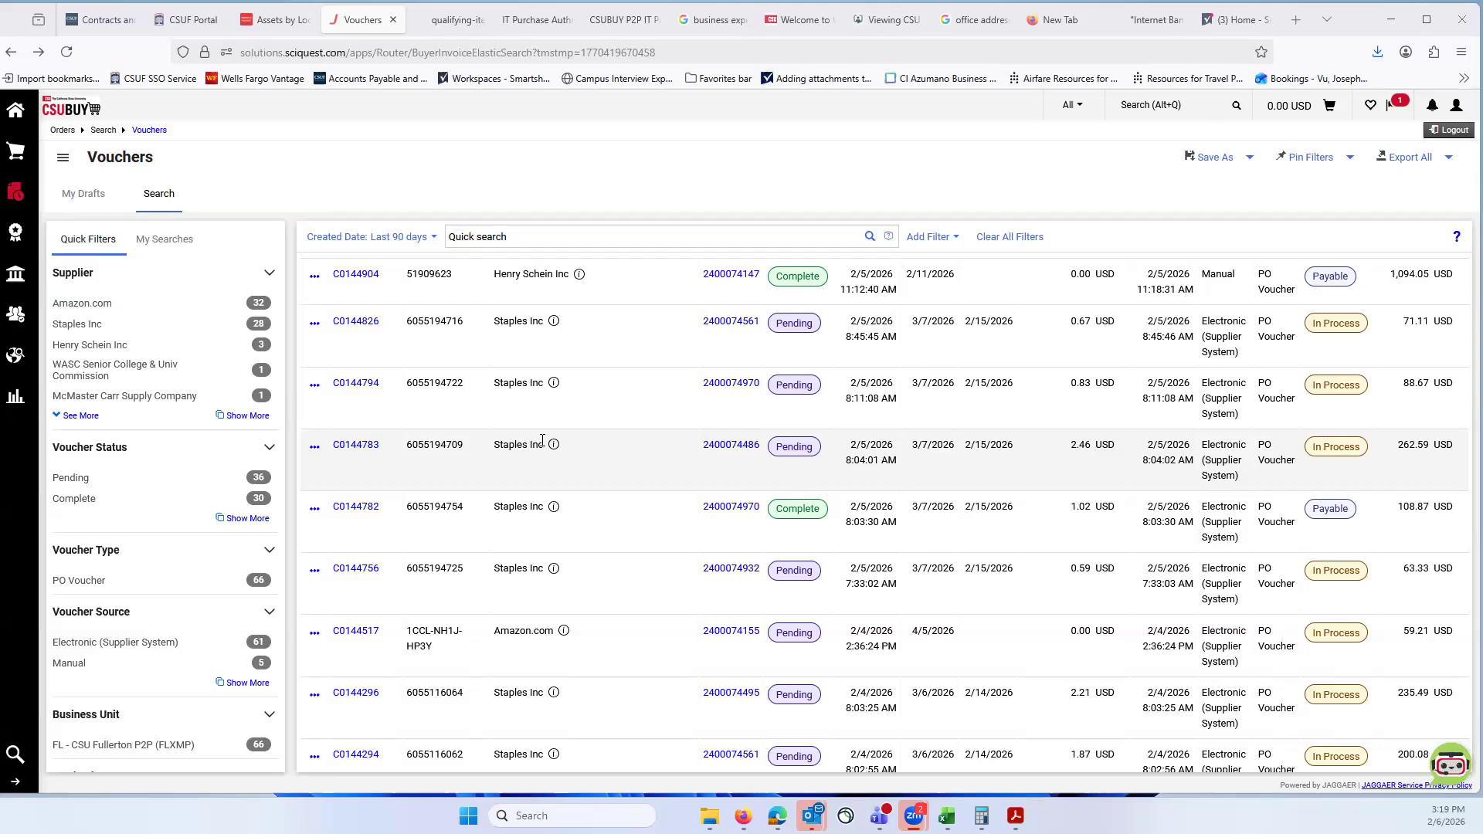
Step: Return to the shopping home page and open the voucher search from the orders section
left_click(13, 114)
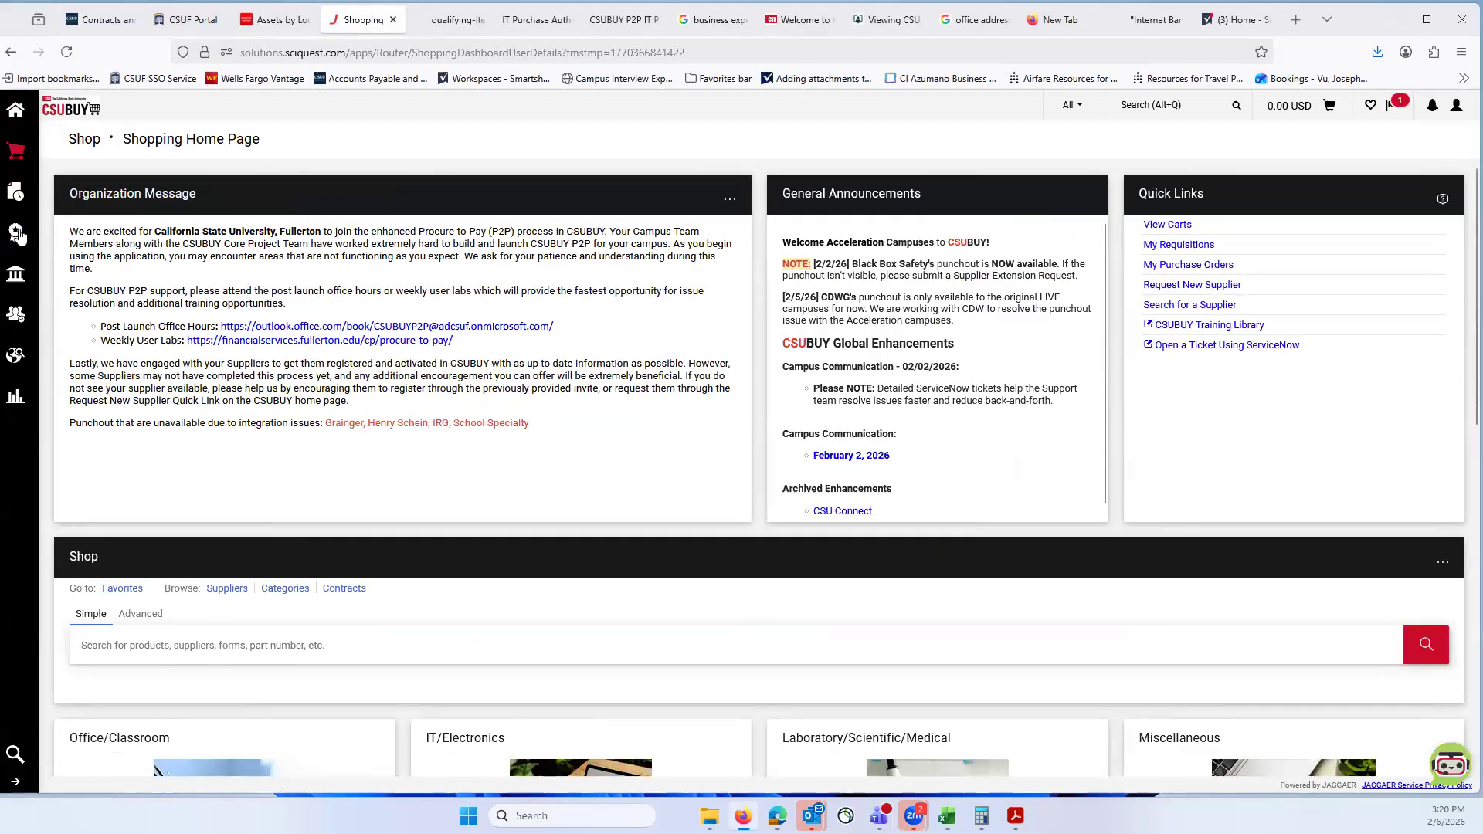
mouse_move(17, 235)
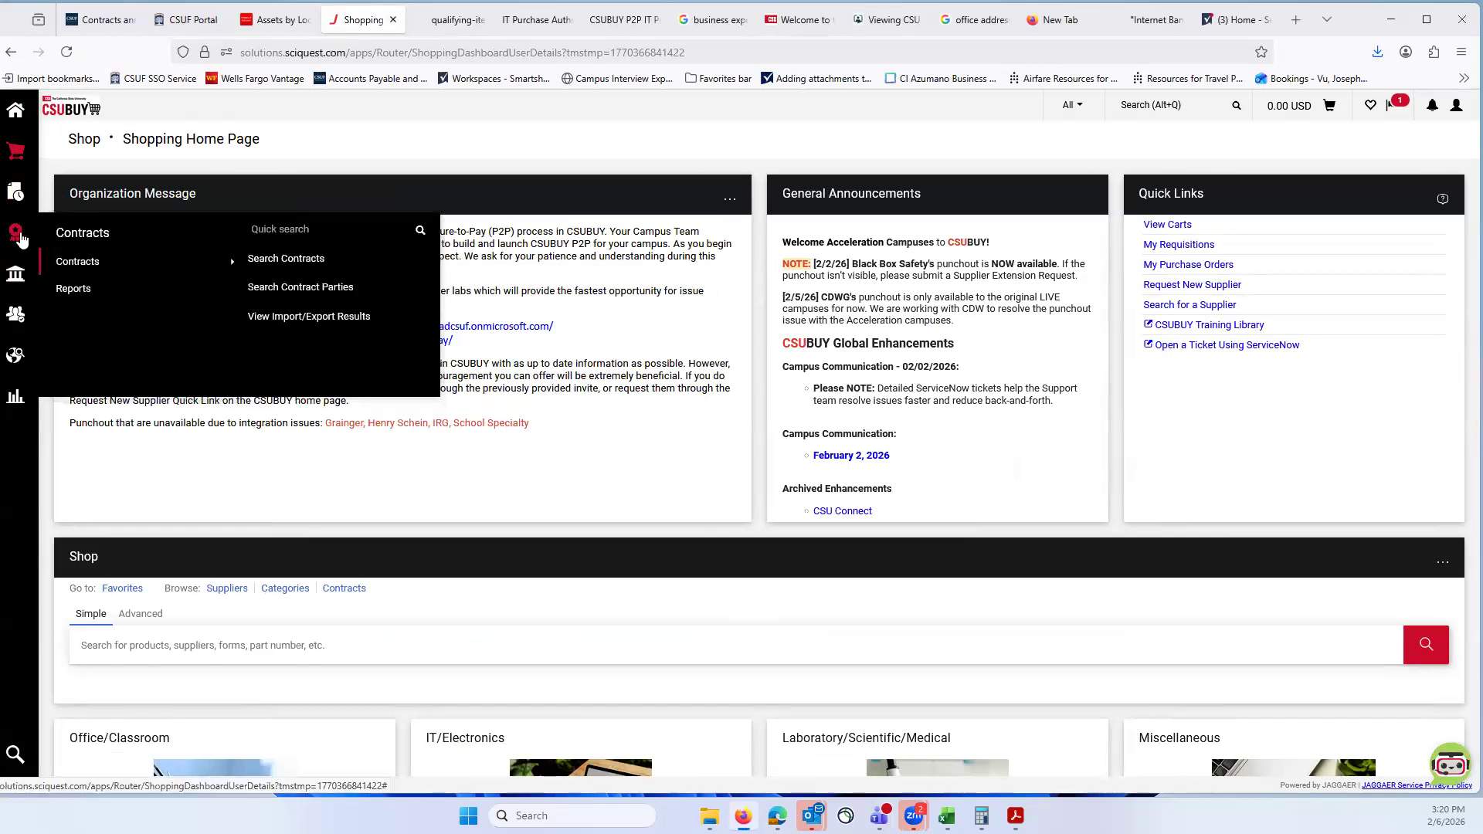
mouse_move(17, 193)
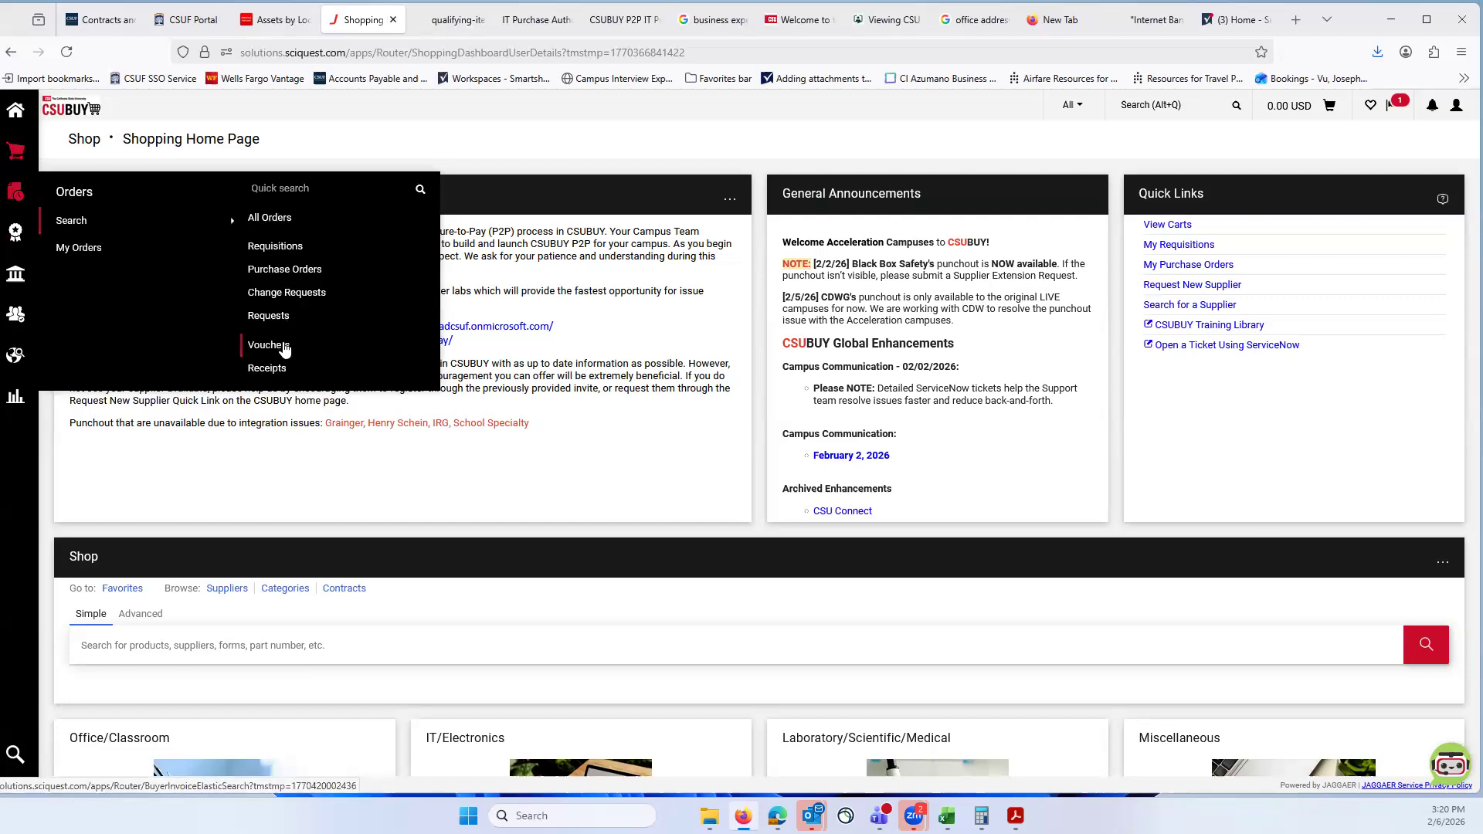
left_click(284, 349)
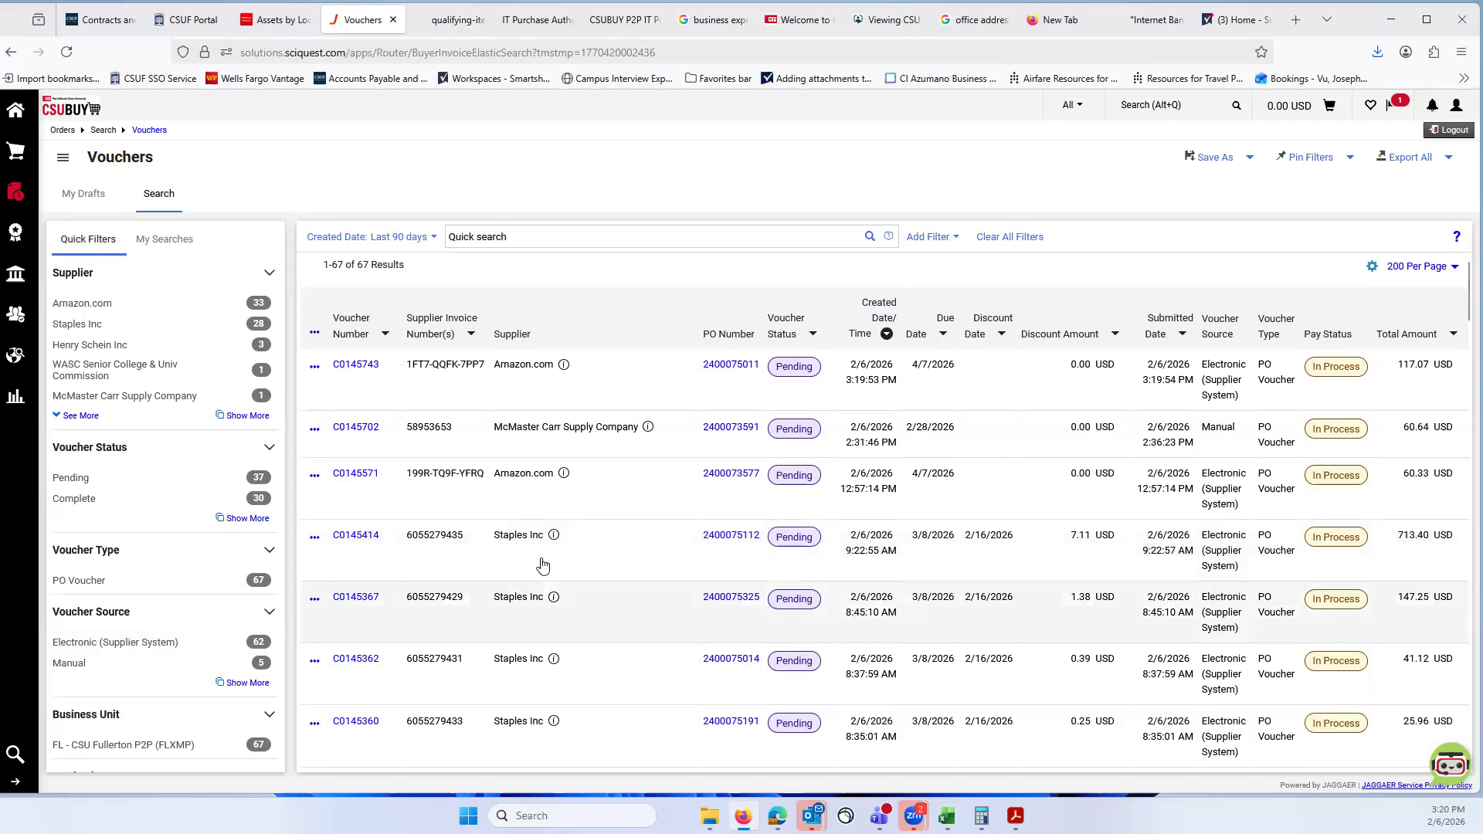
Step: Open the Staples Inc voucher for 713.40 USD and examine its summary and workflow steps
left_click(354, 536)
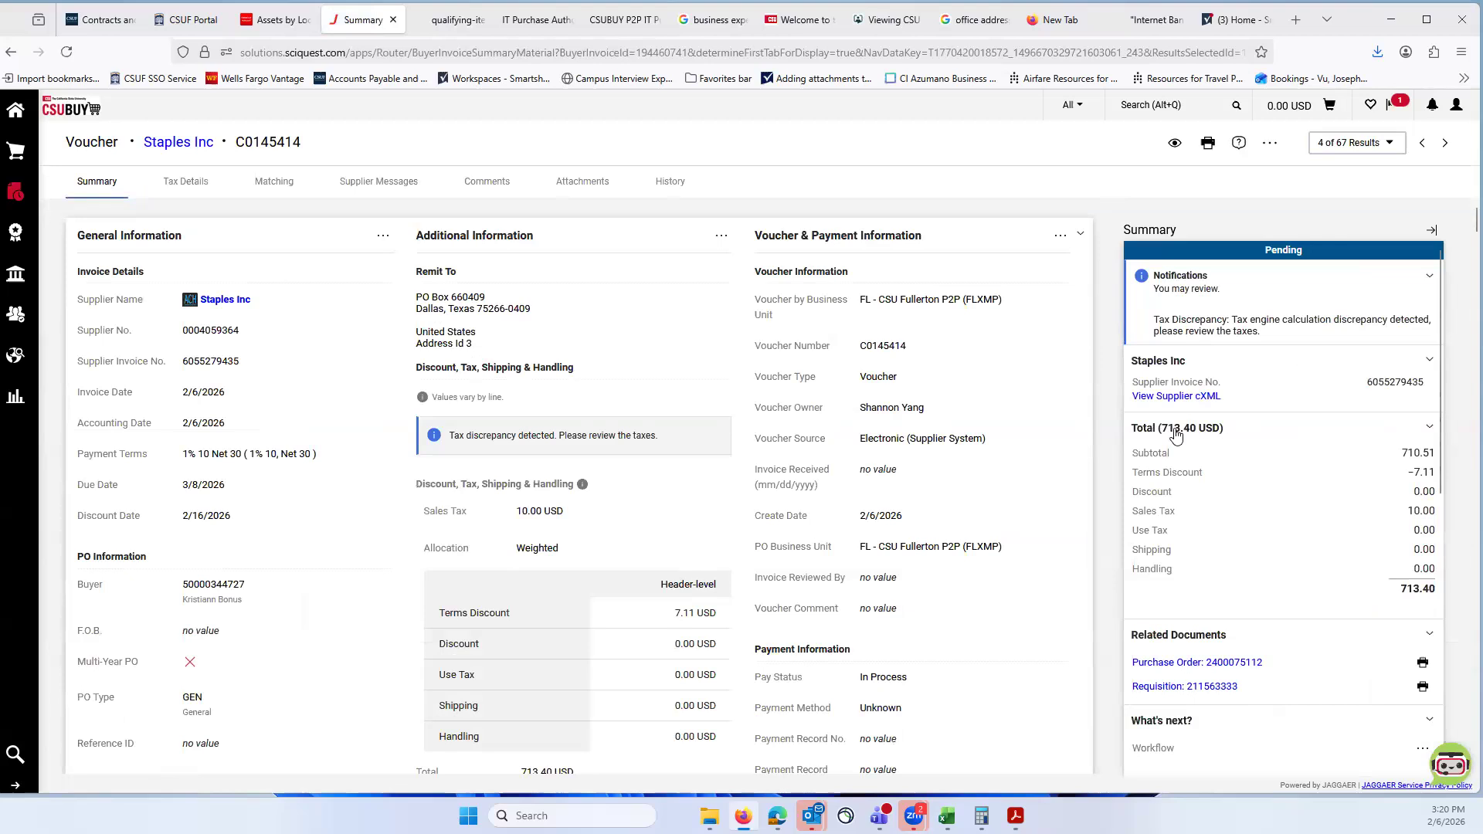
scroll(1236, 498, "down", 1)
scroll(1236, 505, "down", 4)
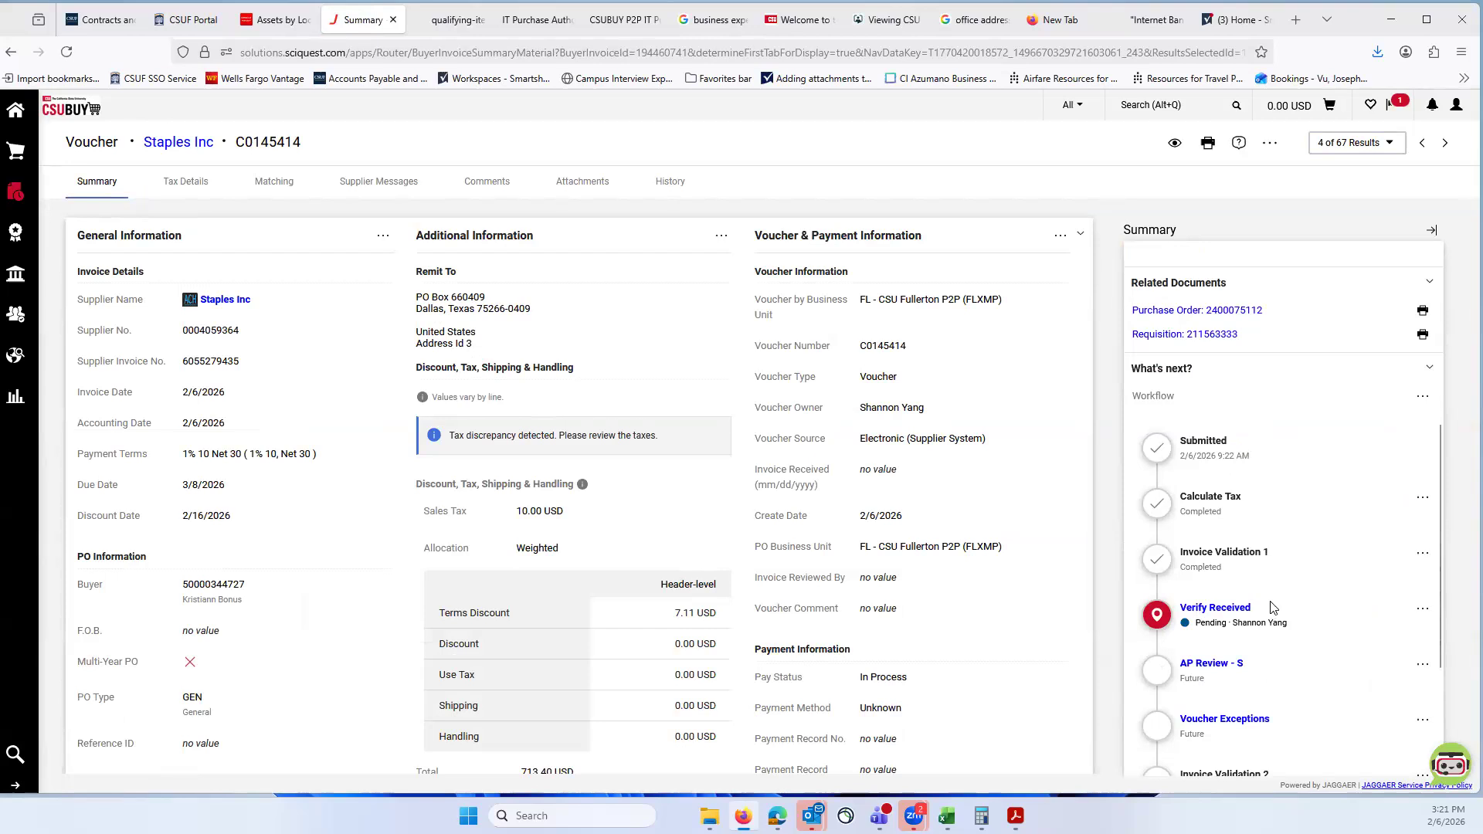
scroll(1307, 606, "down", 1)
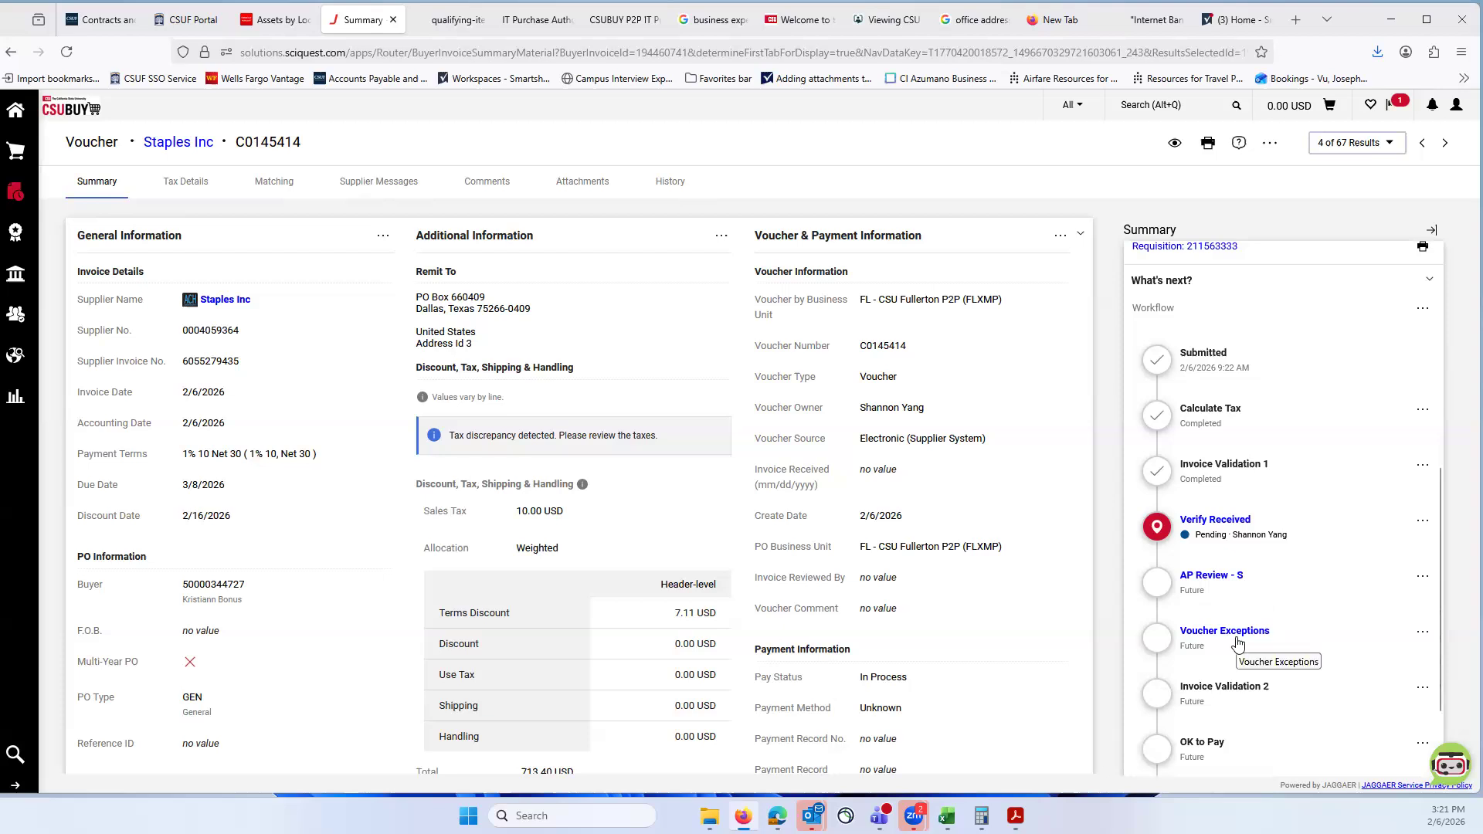
Step: Check the approvers of the voucher's AP Review - S and Voucher Exceptions steps and return to the voucher list
left_click(1203, 581)
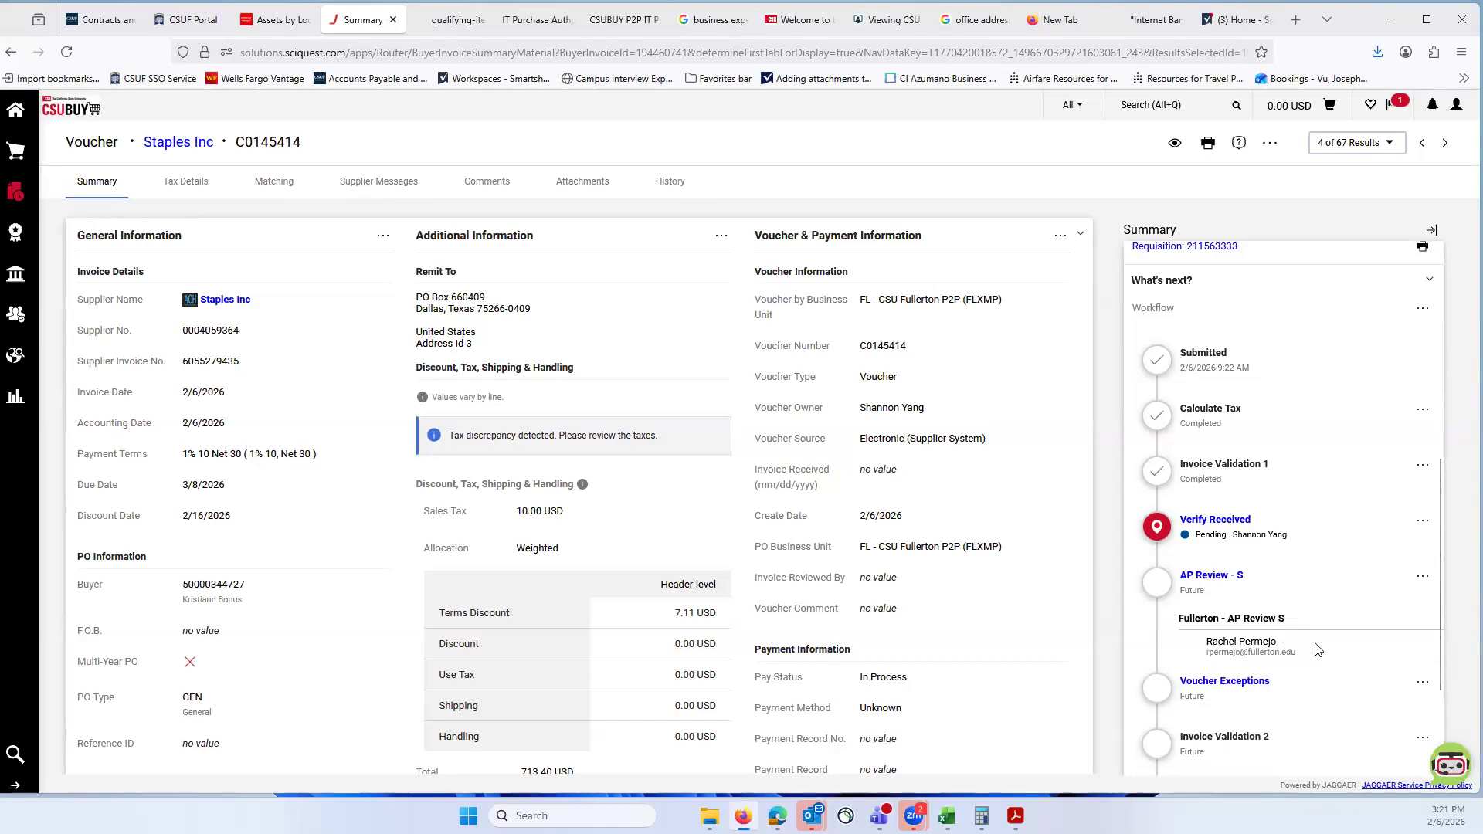
scroll(1326, 628, "down", 1)
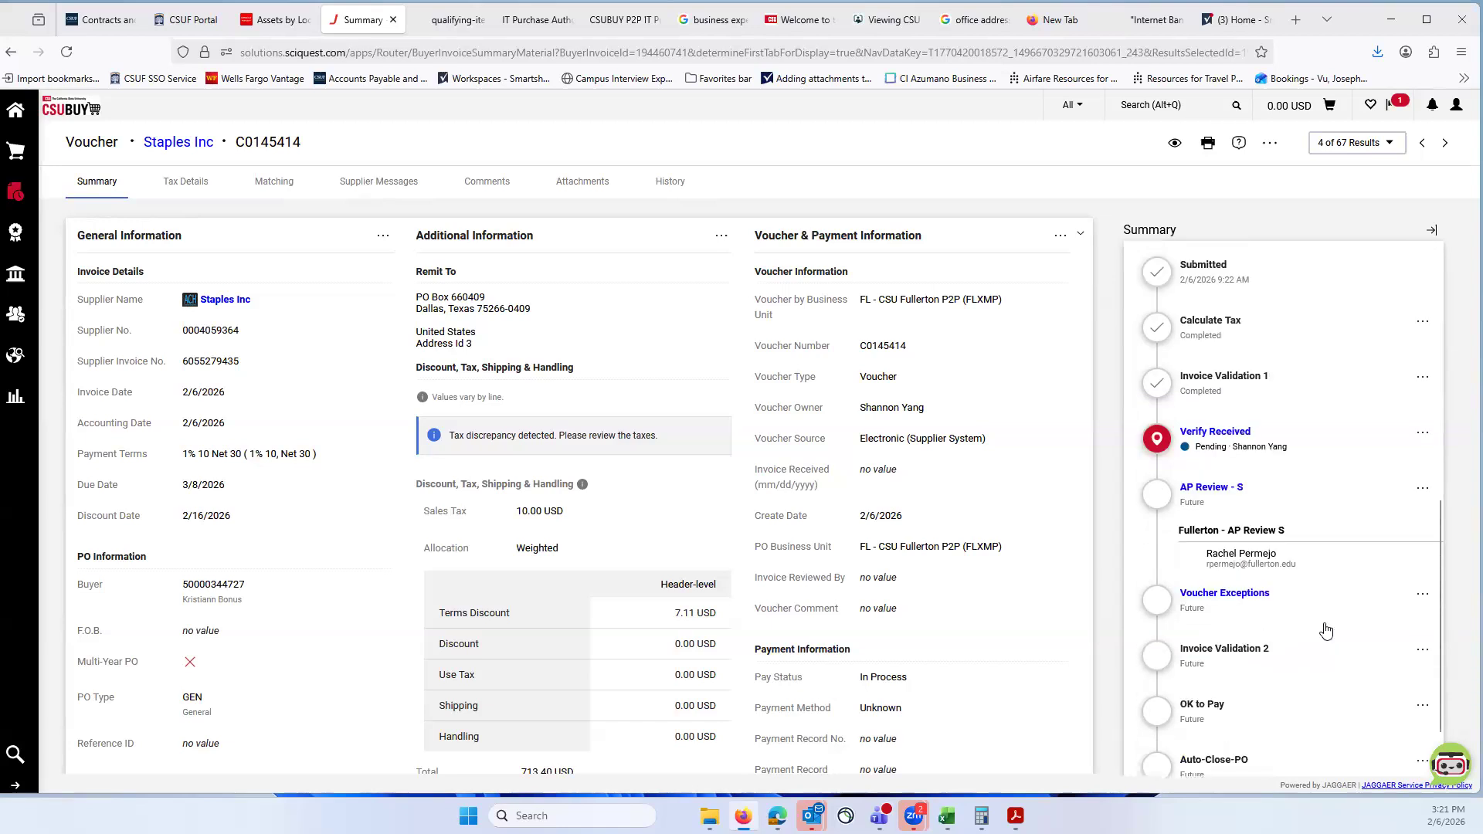
left_click(1233, 594)
scroll(1297, 572, "down", 1)
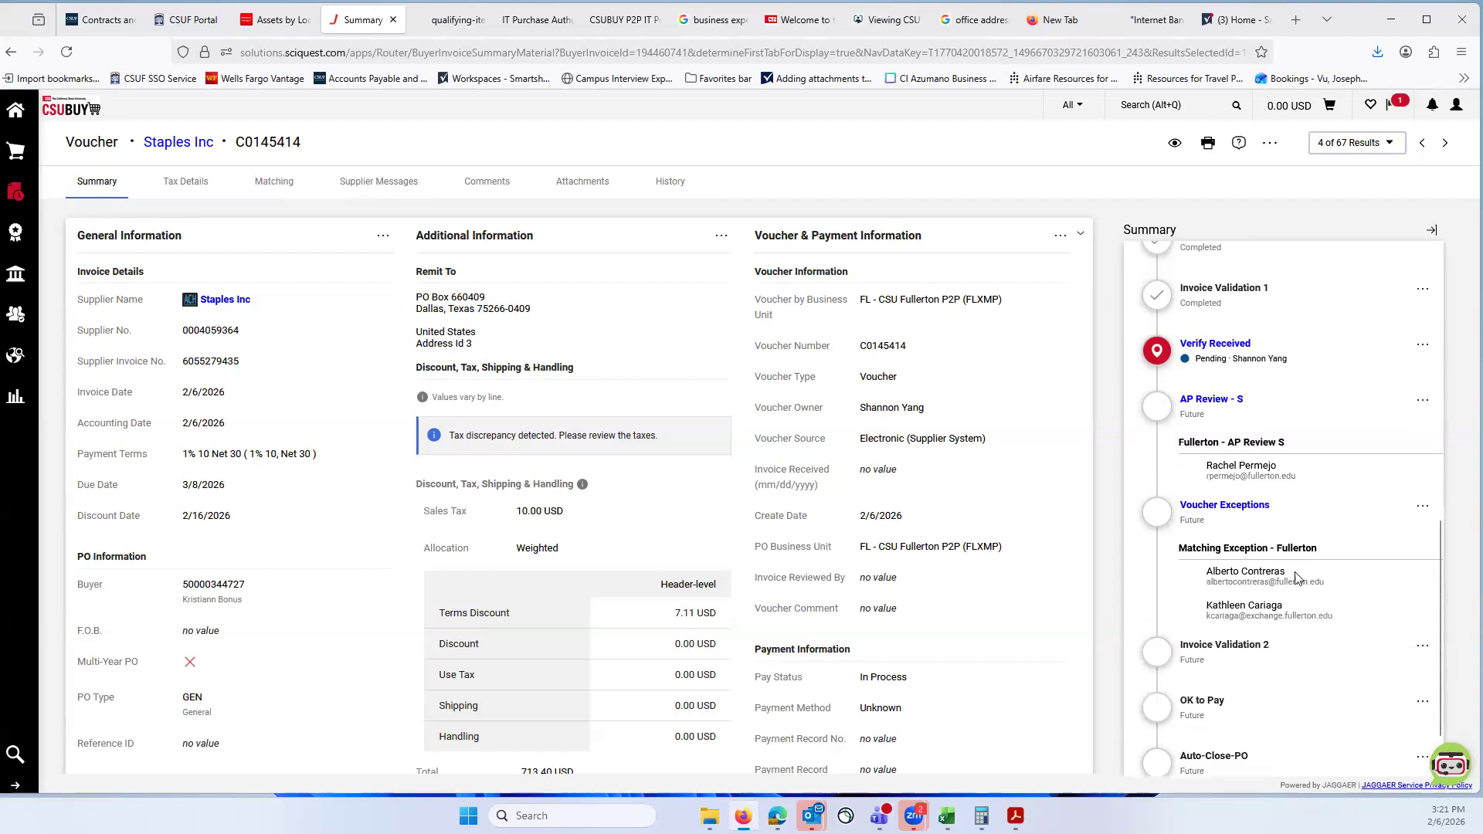
scroll(1295, 560, "down", 1)
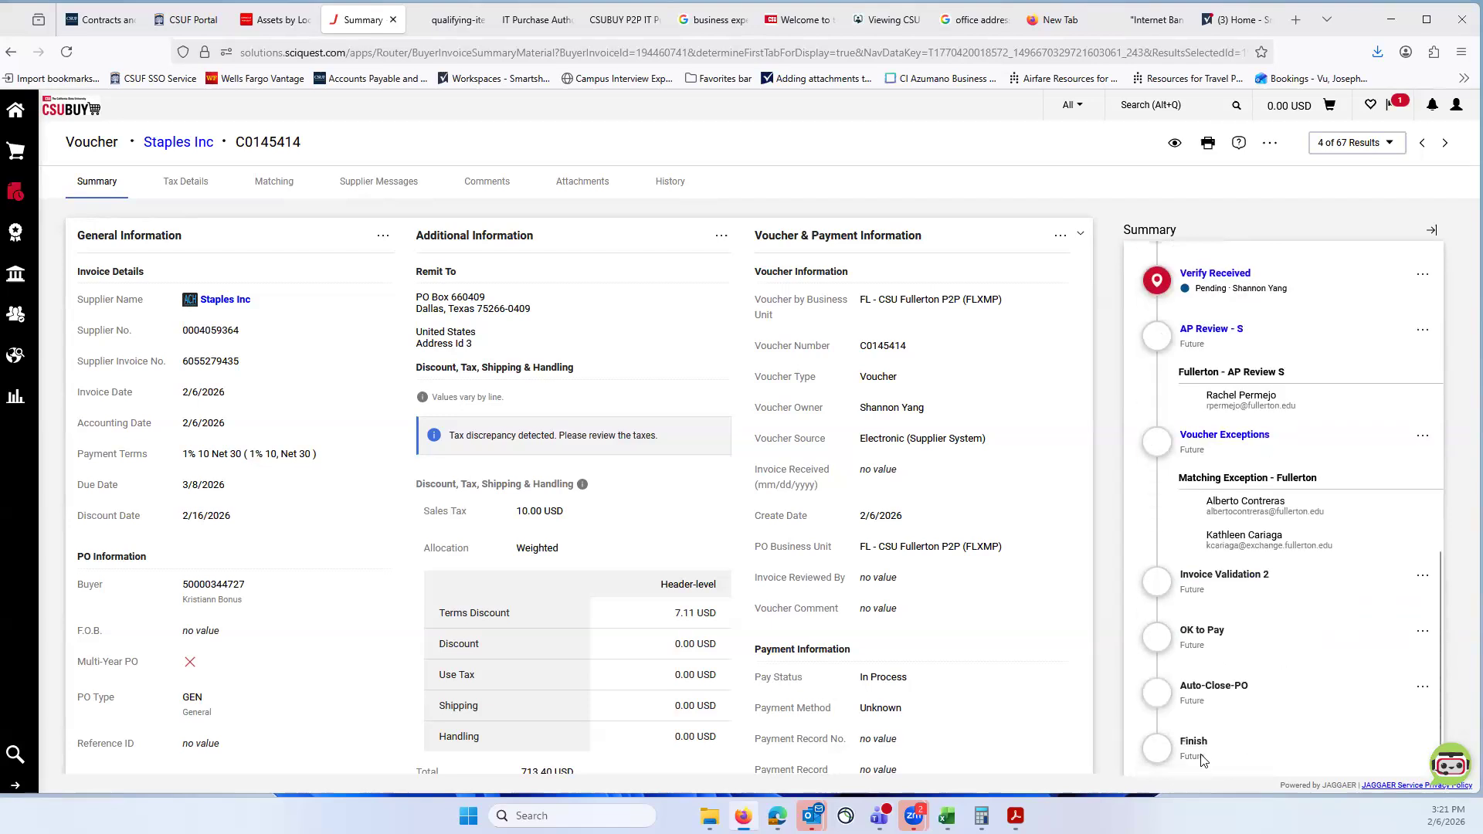
scroll(1199, 546, "up", 5)
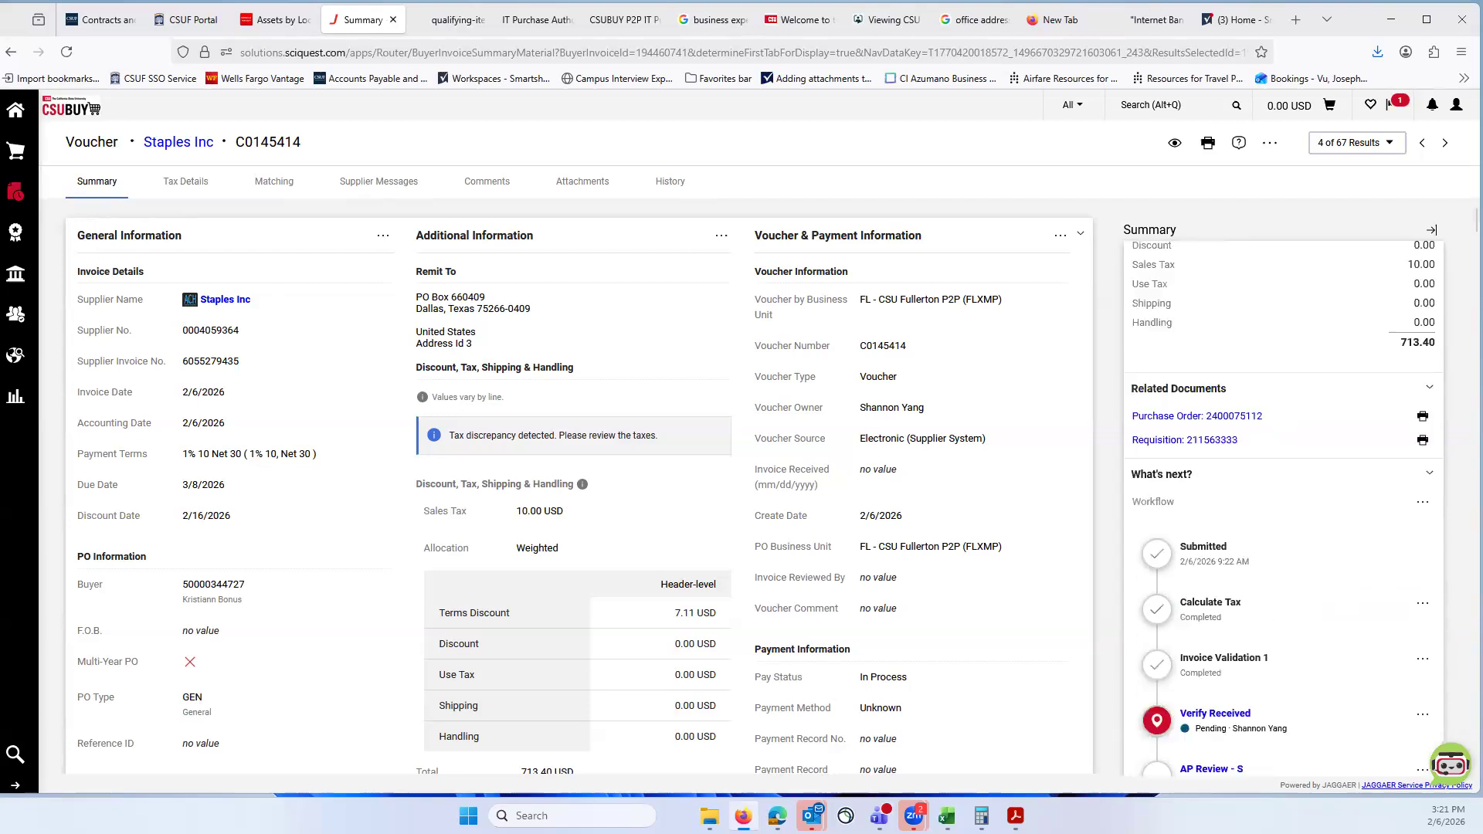
left_click(11, 52)
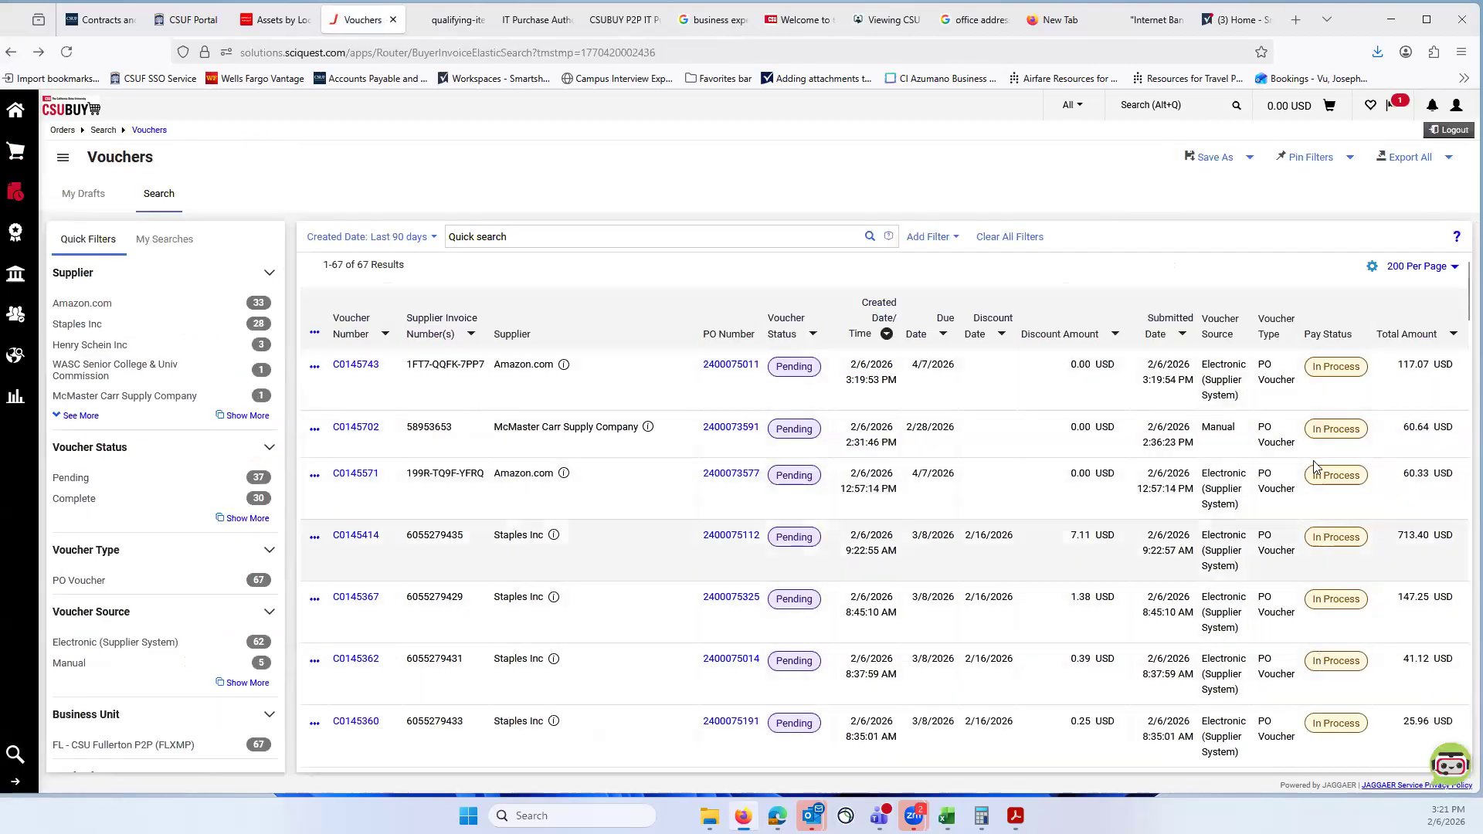
Step: Filter the voucher search by a Pay Status of Payable
scroll(1320, 640, "down", 5)
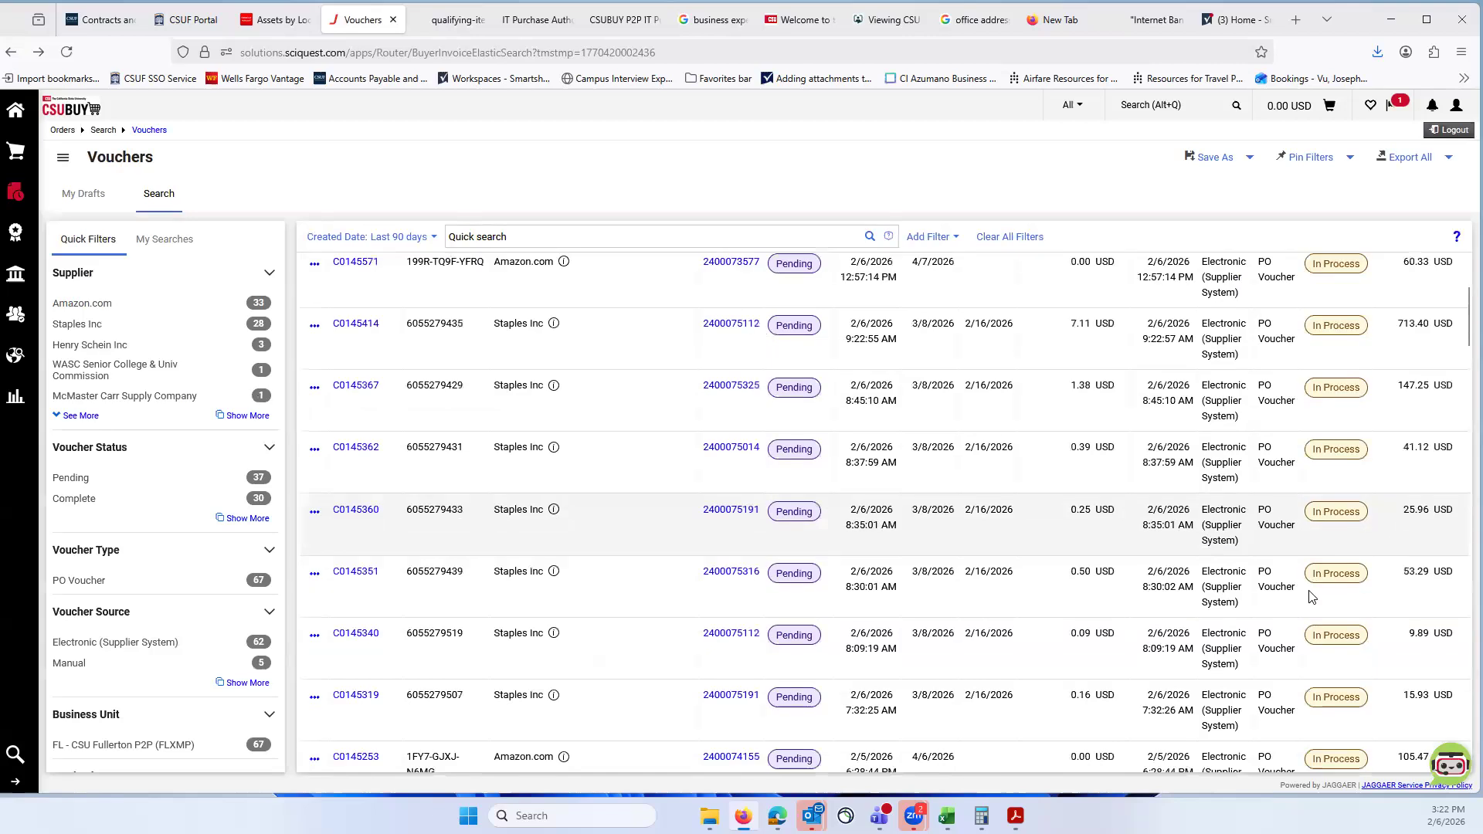
scroll(1351, 386, "up", 5)
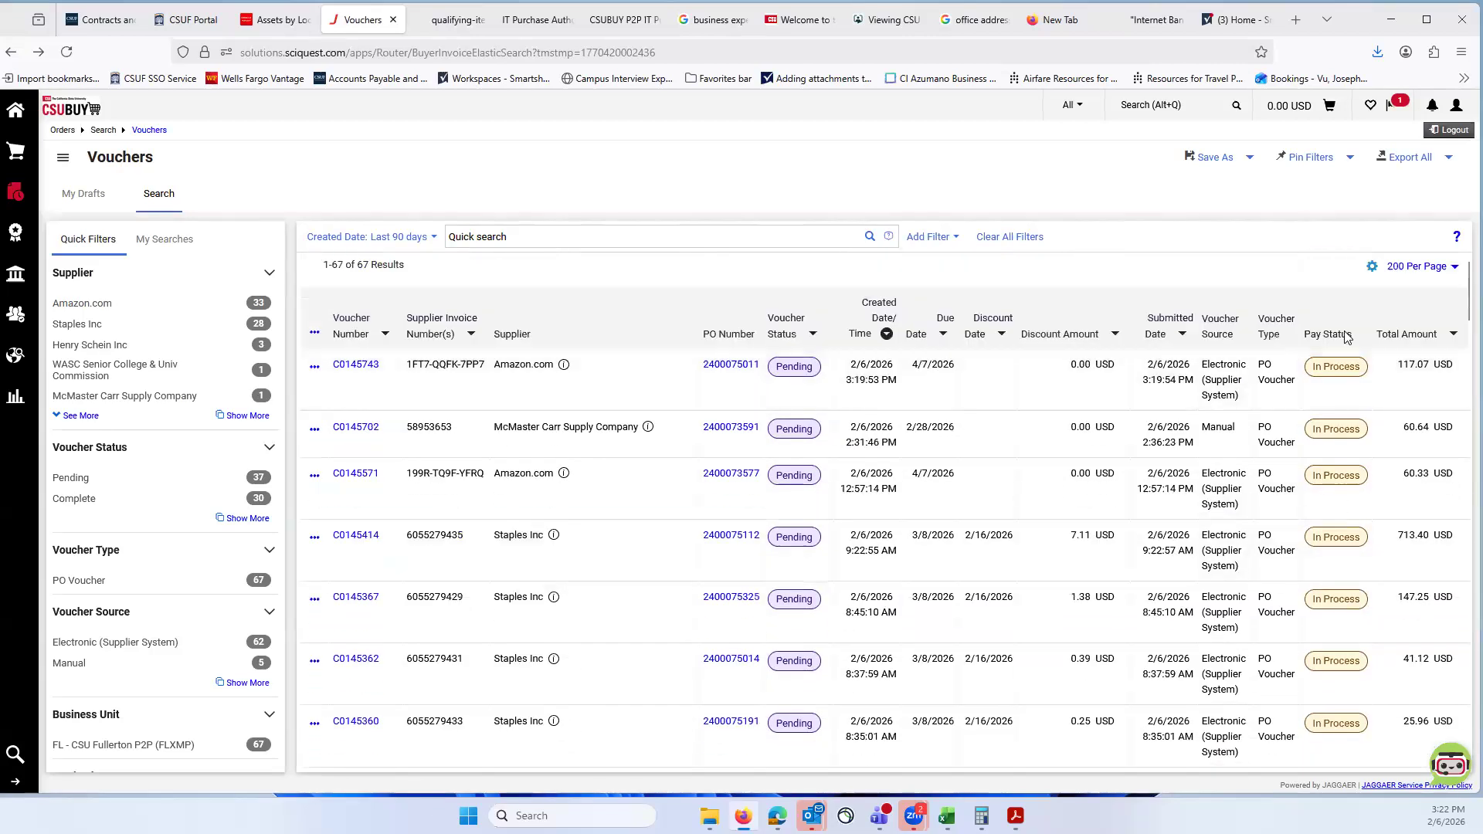
left_click(927, 236)
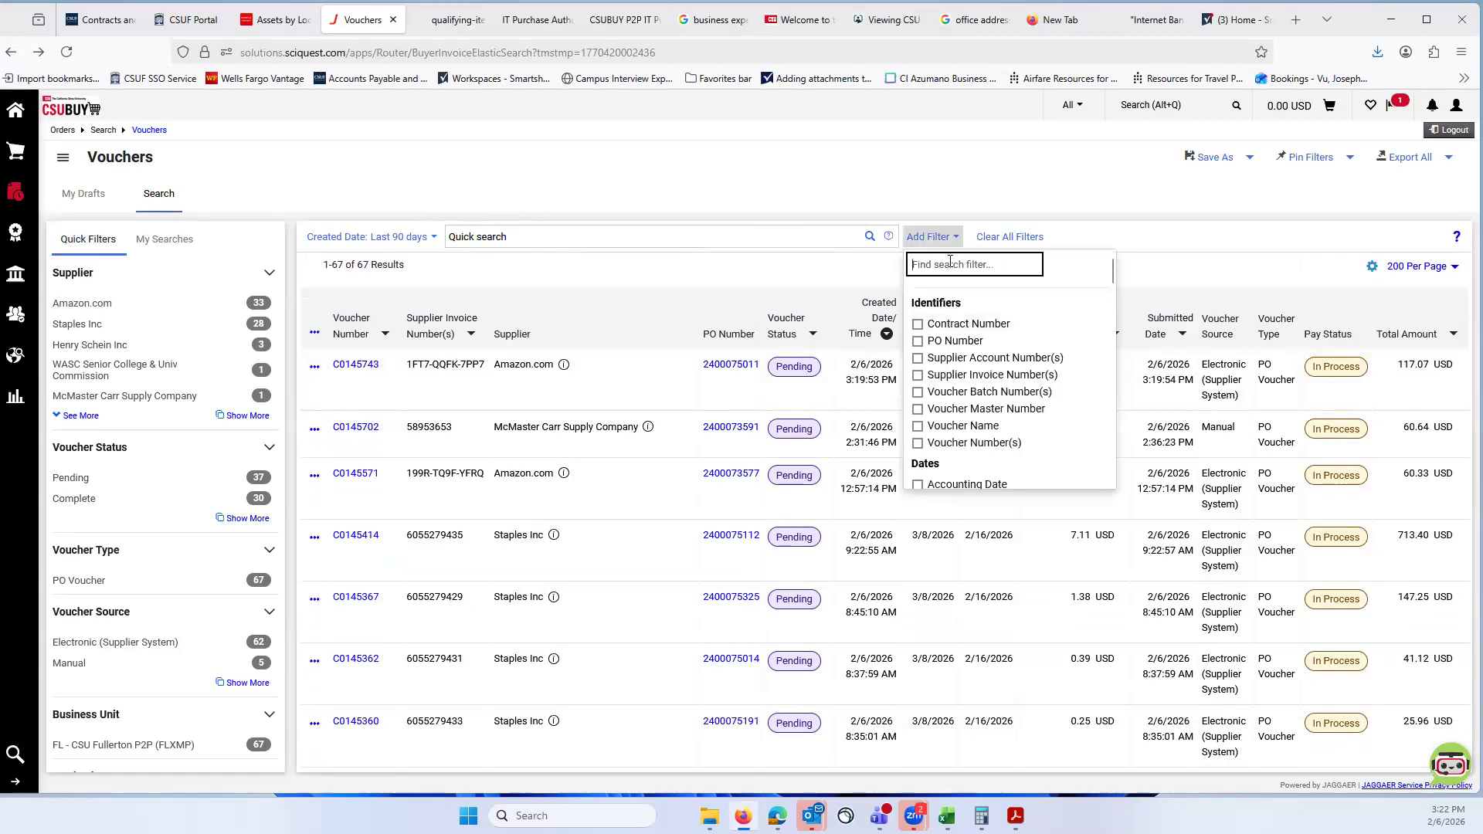
type("pay")
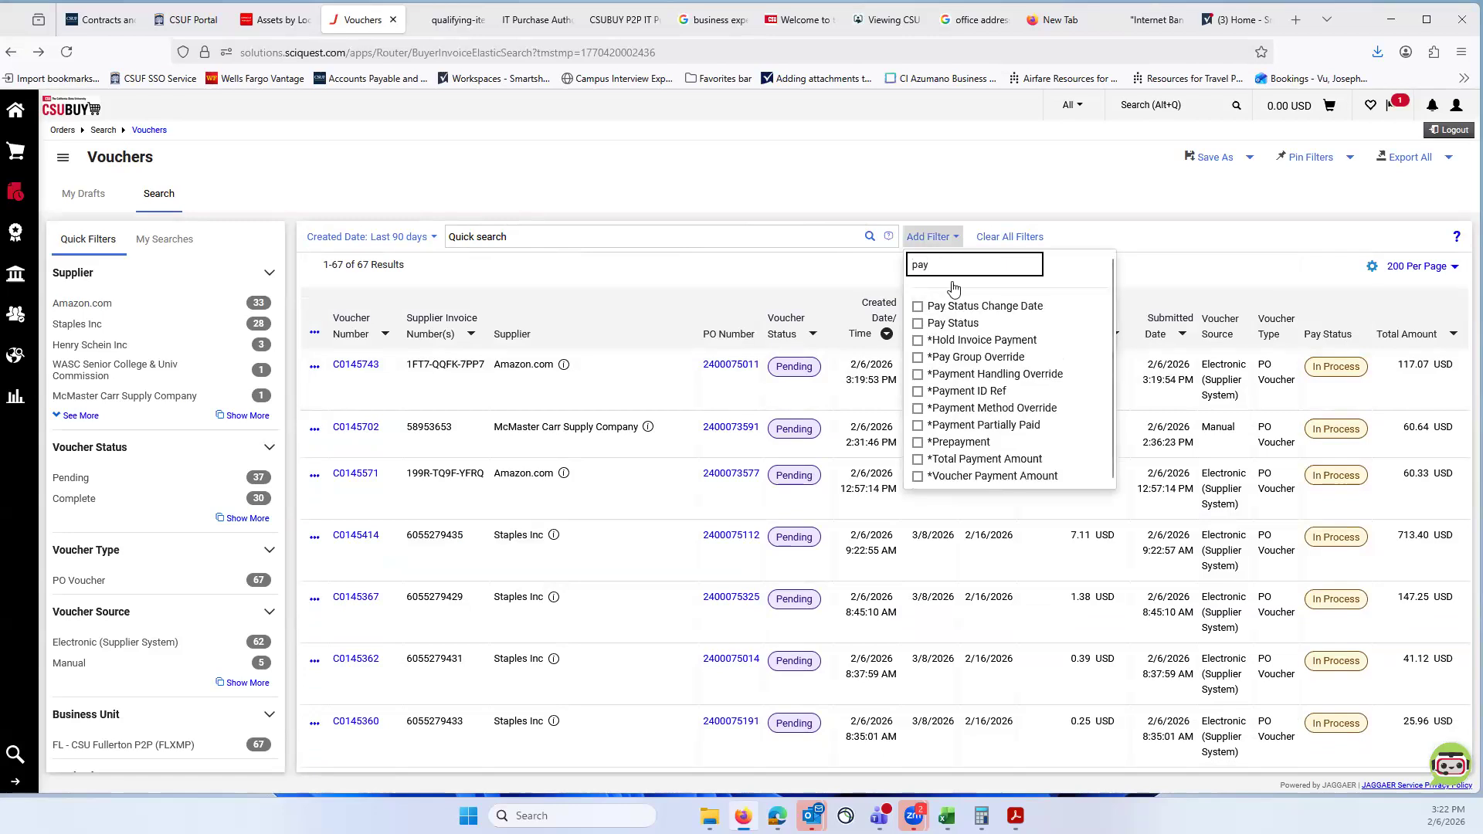
left_click(916, 324)
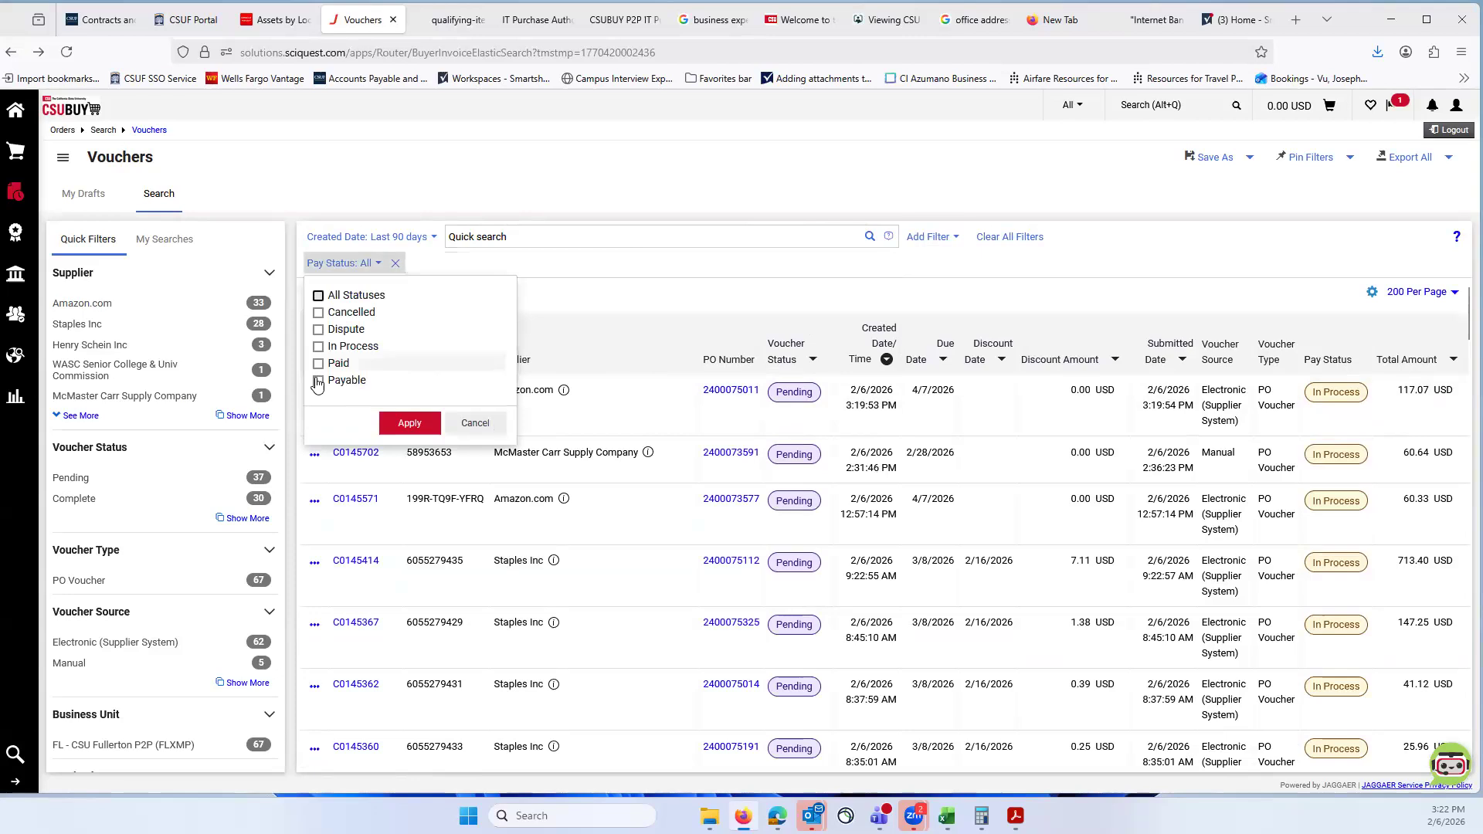
left_click(317, 380)
left_click(409, 424)
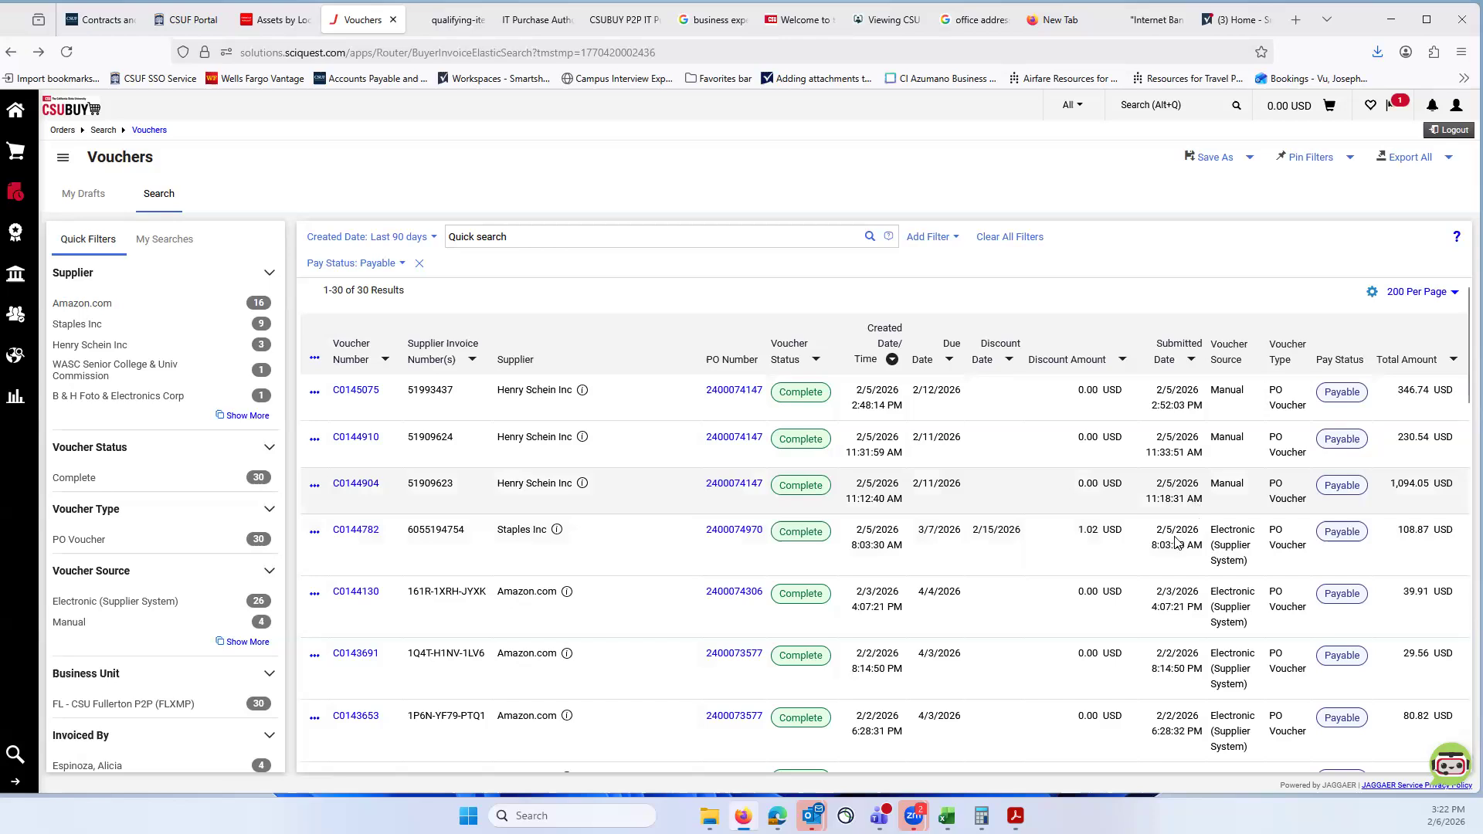
Step: Examine the summary and payment information of the Henry Schein Inc voucher for 230.54 USD and return to the voucher list
scroll(1170, 547, "down", 5)
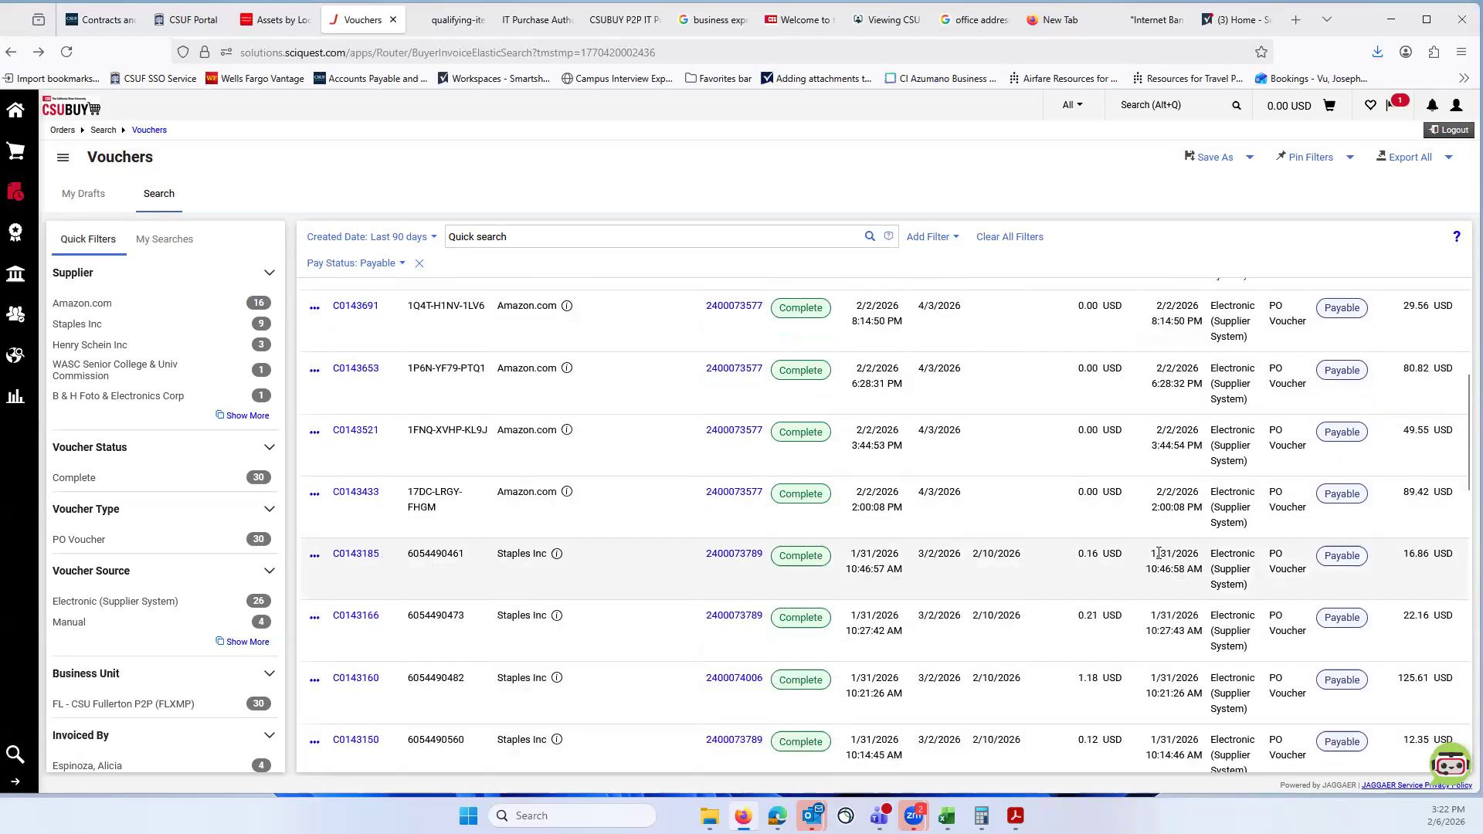
scroll(977, 543, "up", 5)
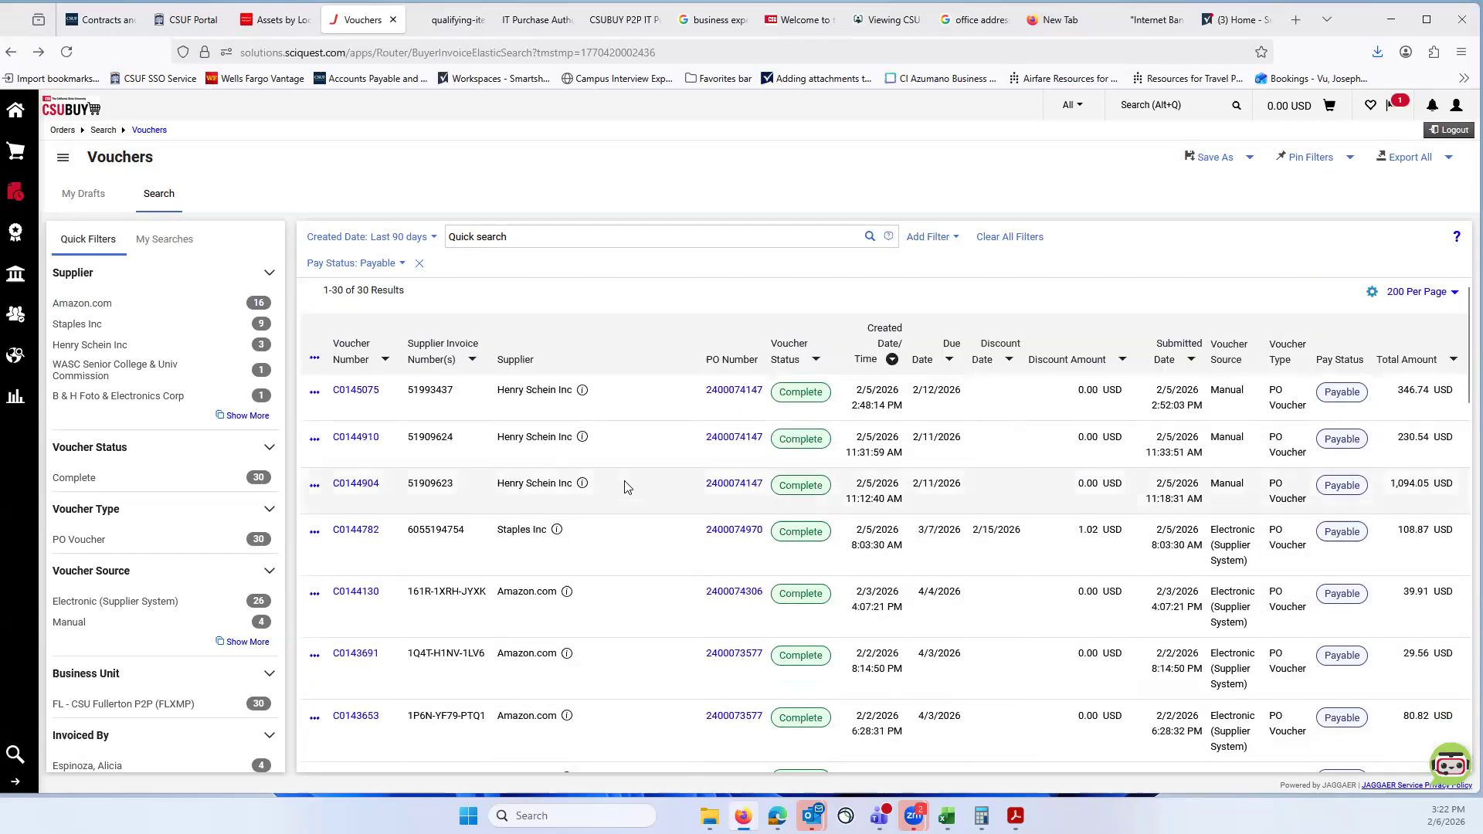
left_click(353, 438)
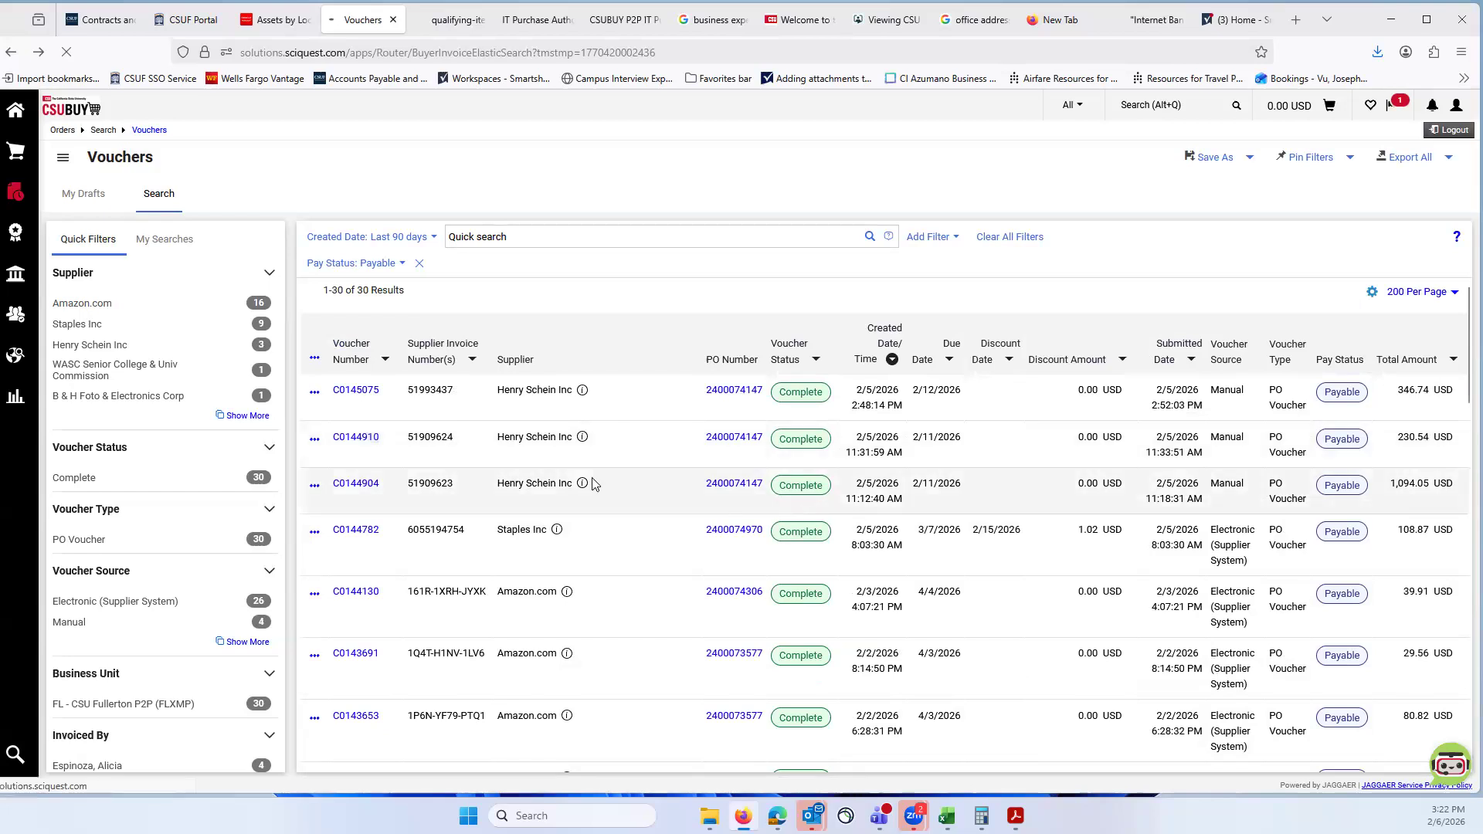
scroll(1266, 548, "down", 4)
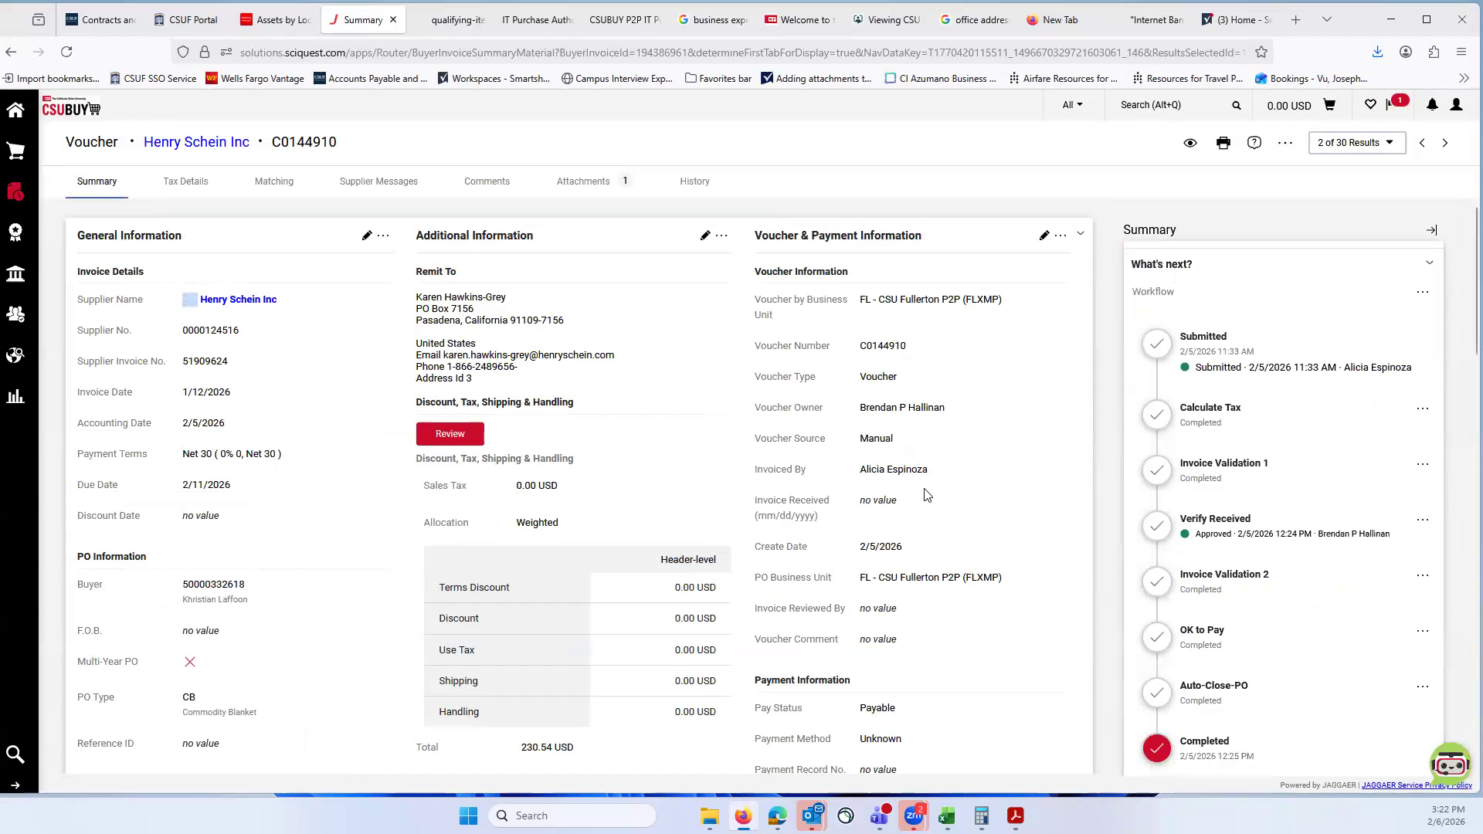
scroll(915, 464, "down", 3)
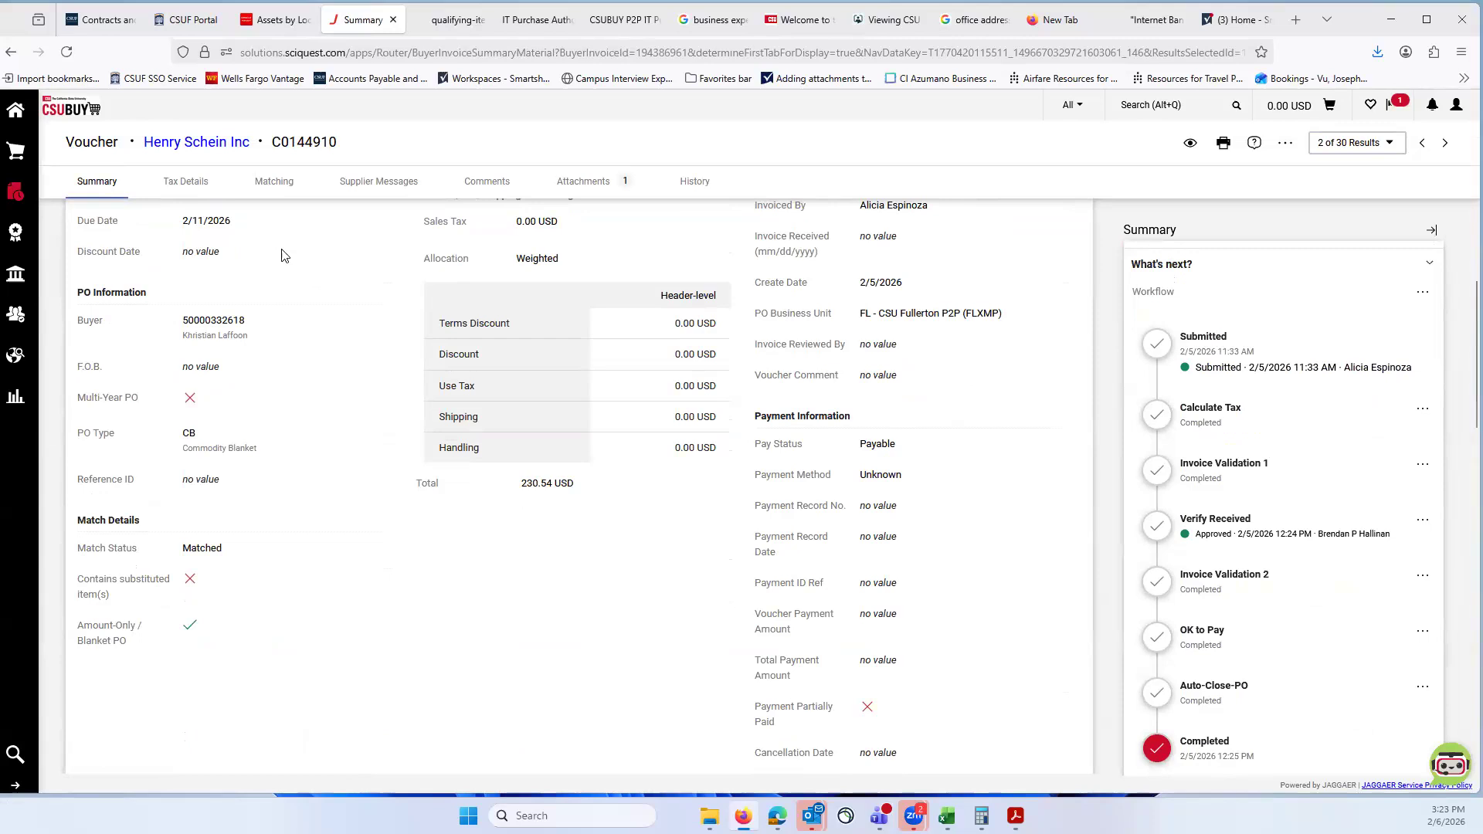
left_click(772, 478)
left_click(998, 606)
left_click(13, 54)
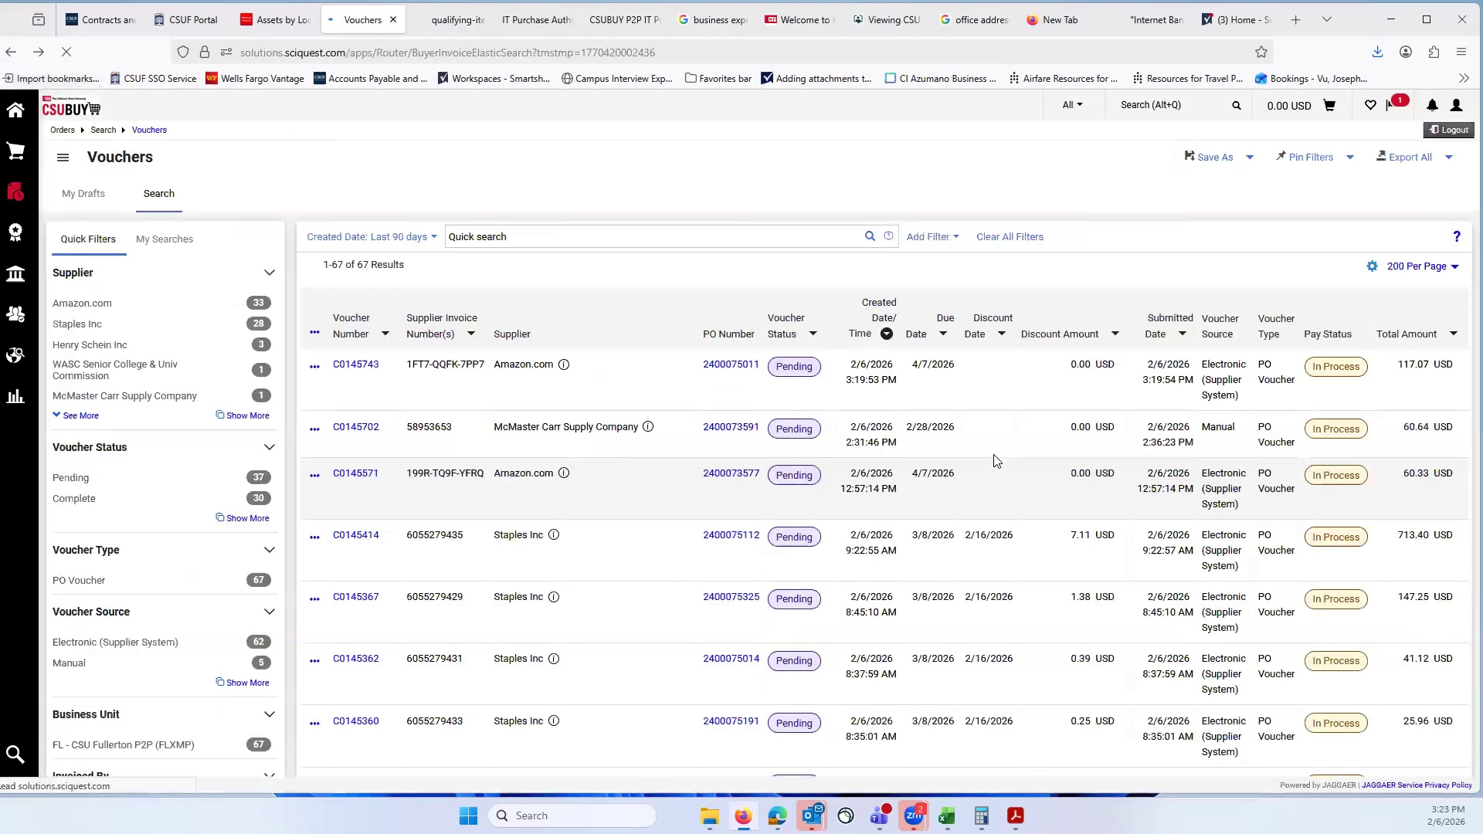
scroll(1021, 545, "down", 1)
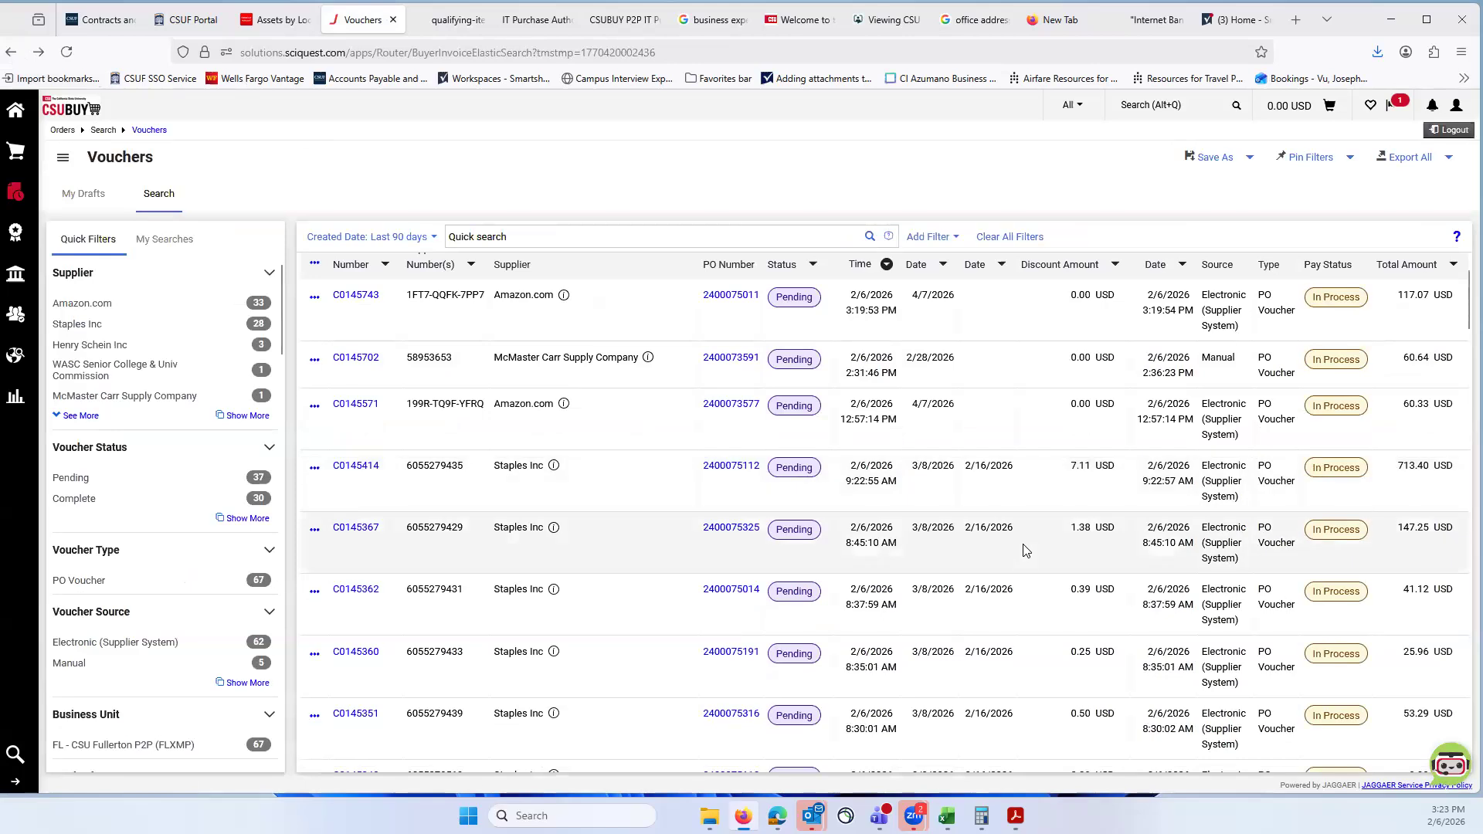